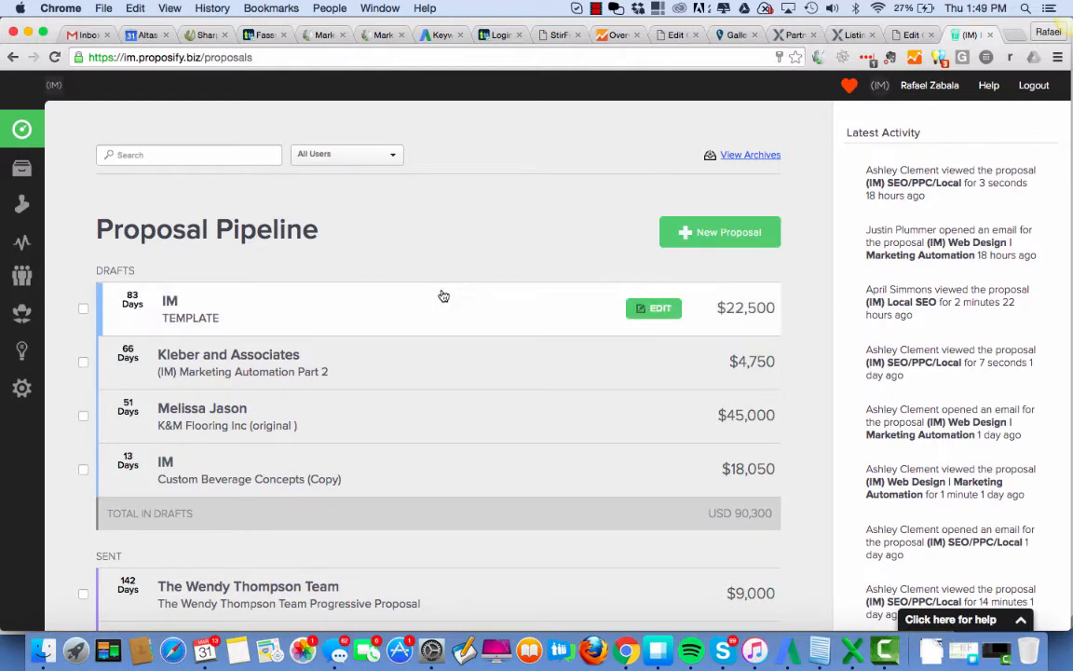
Scroll the proposal list and open The Escapery's Proposal Snapshot
scroll(419, 455, down, 4)
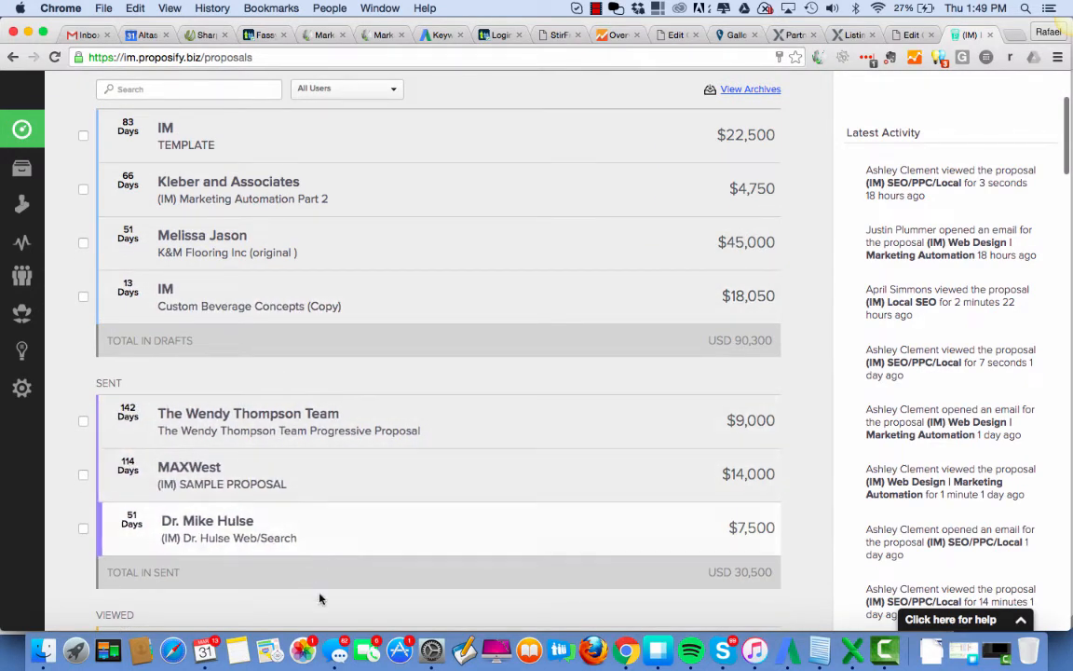
scroll(318, 599, down, 5)
scroll(319, 599, down, 2)
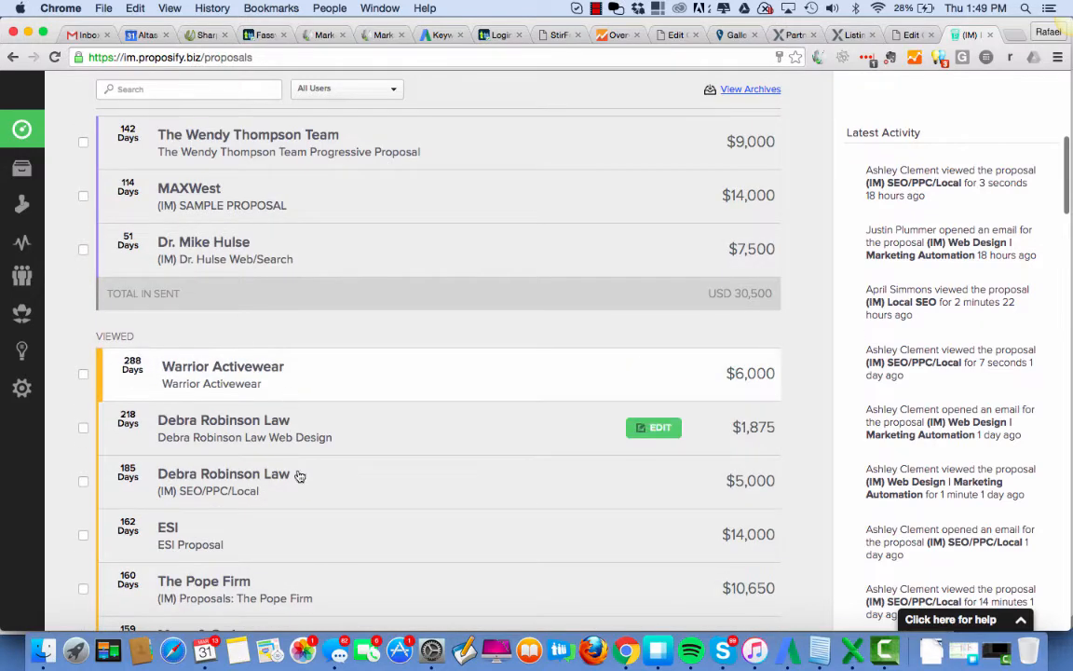
scroll(313, 513, down, 14)
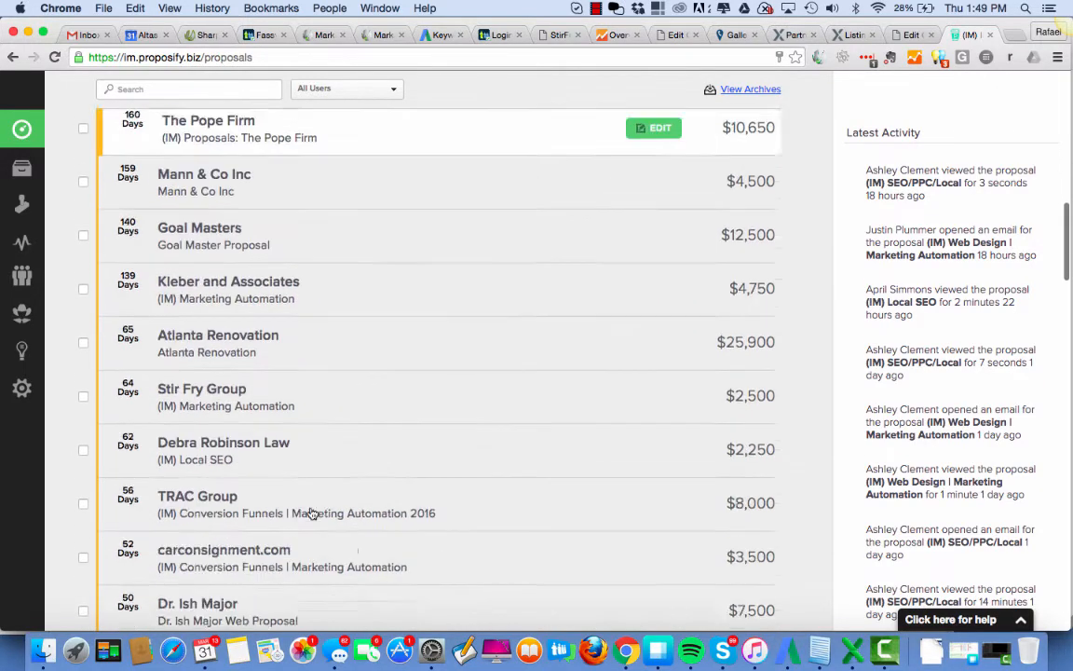
scroll(313, 513, down, 11)
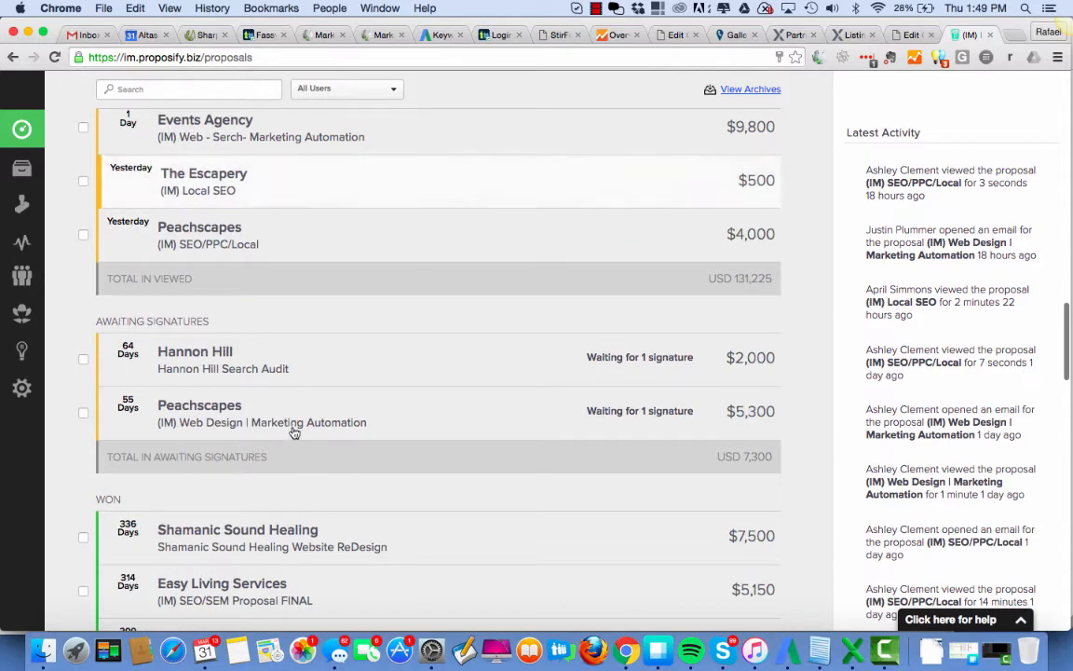
scroll(293, 436, down, 1)
scroll(294, 439, down, 4)
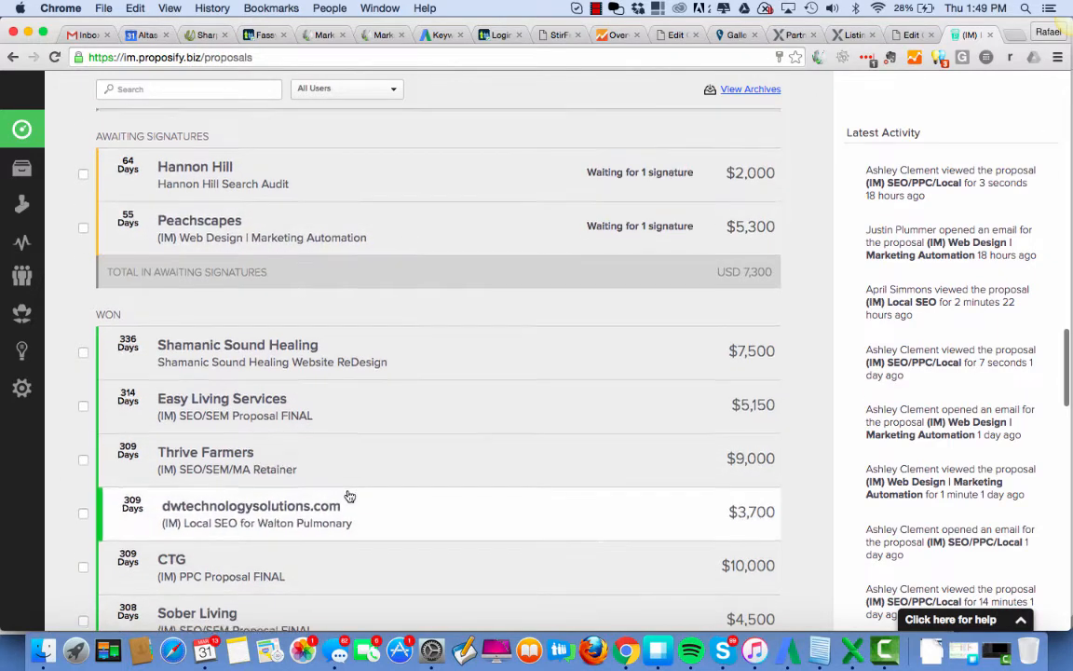
scroll(349, 495, up, 10)
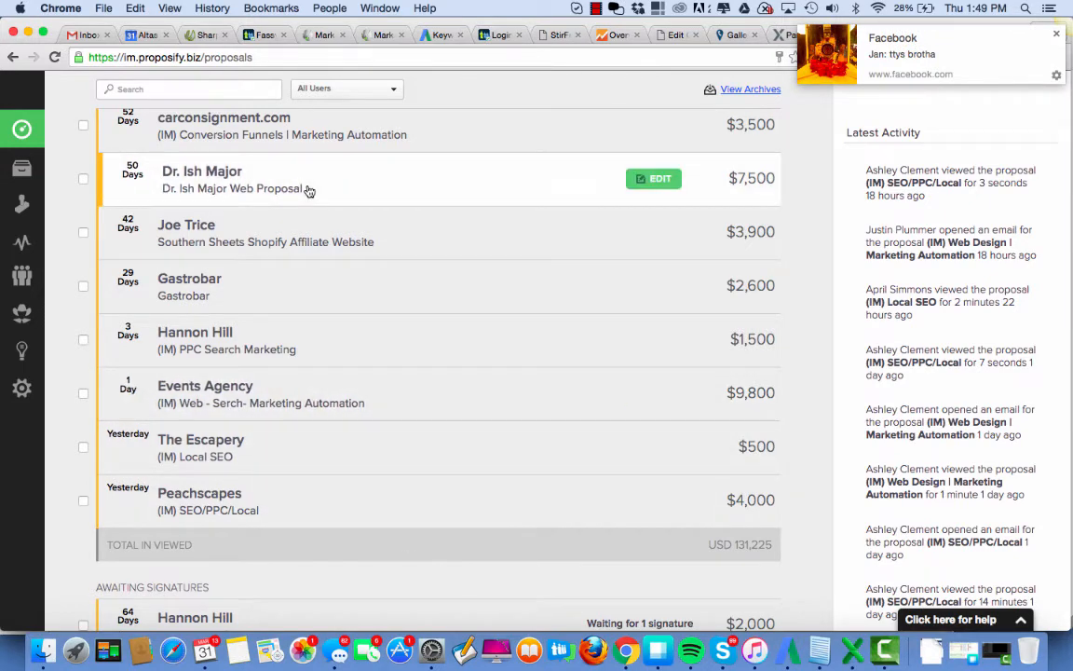
scroll(307, 209, up, 1)
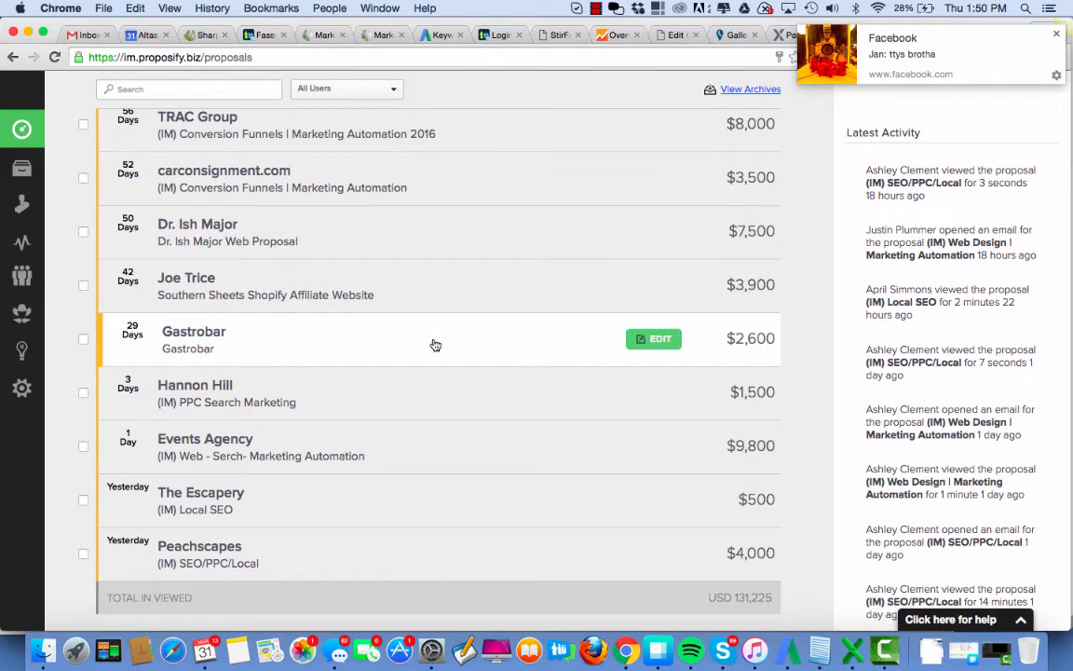
scroll(428, 347, down, 2)
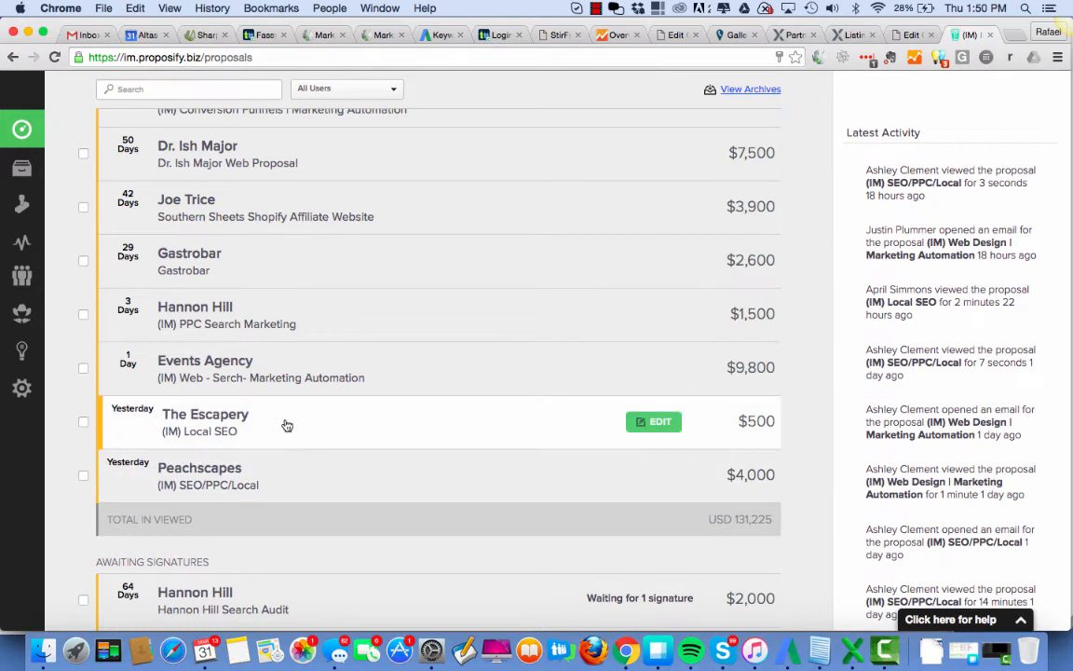
click(287, 425)
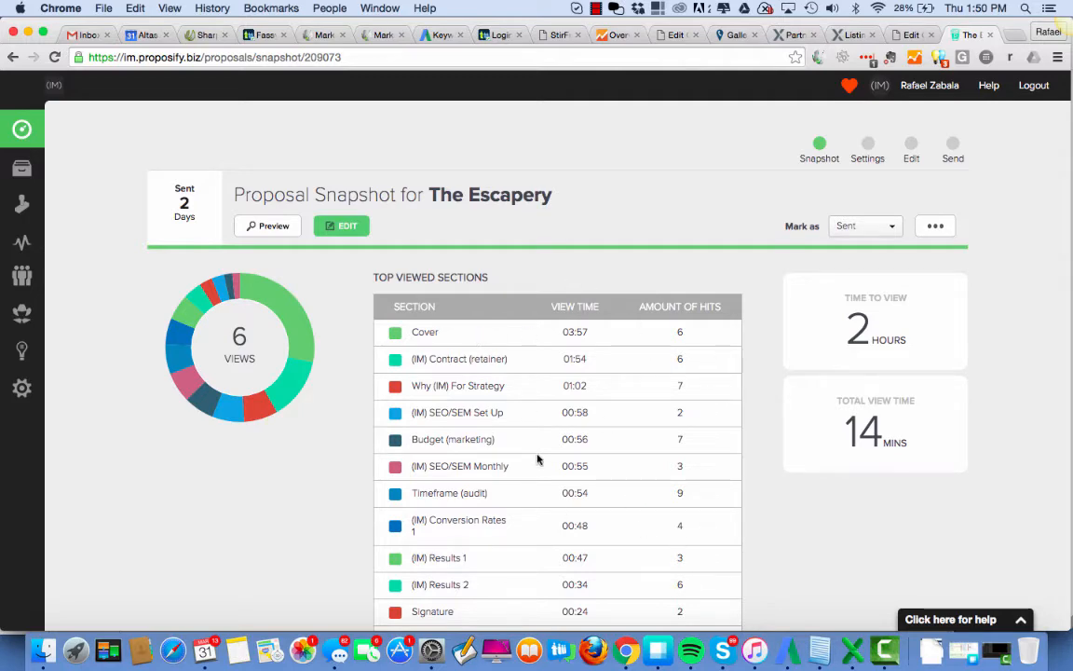
Review The Escapery's views and activity, noting when it was last viewed, then preview it
scroll(539, 460, down, 5)
scroll(537, 458, down, 3)
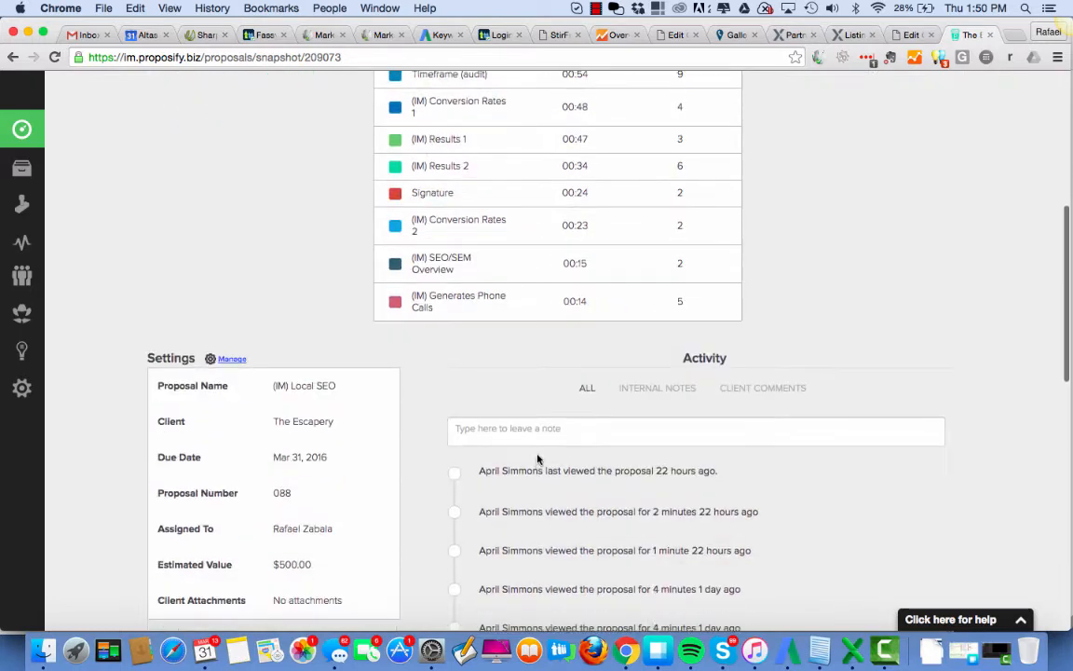
scroll(537, 458, up, 1)
scroll(538, 456, up, 5)
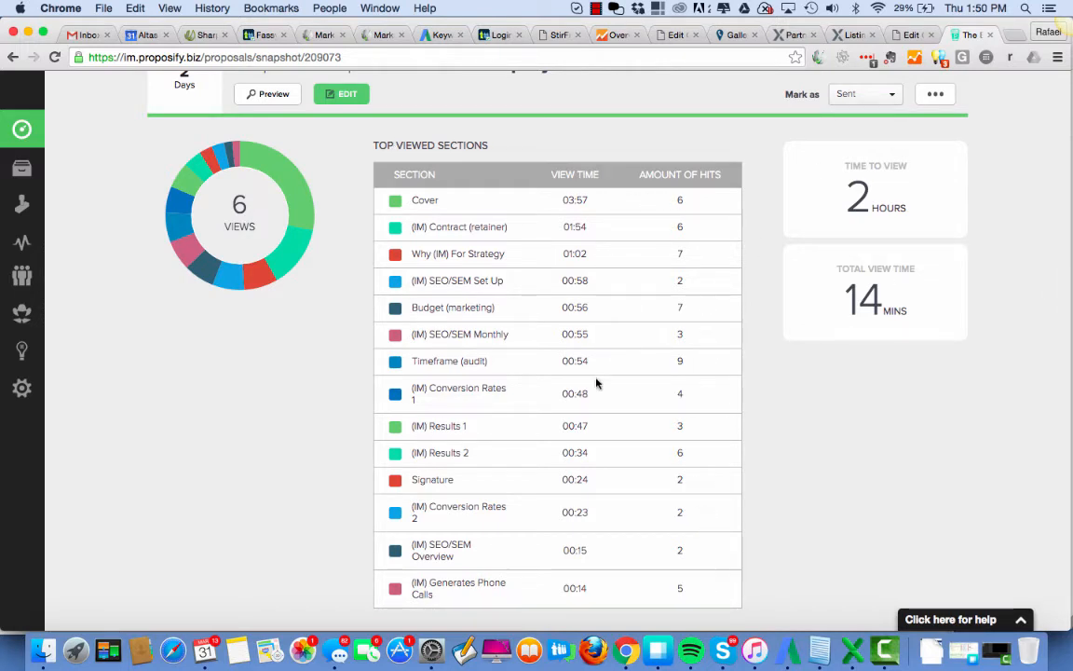
scroll(597, 383, down, 5)
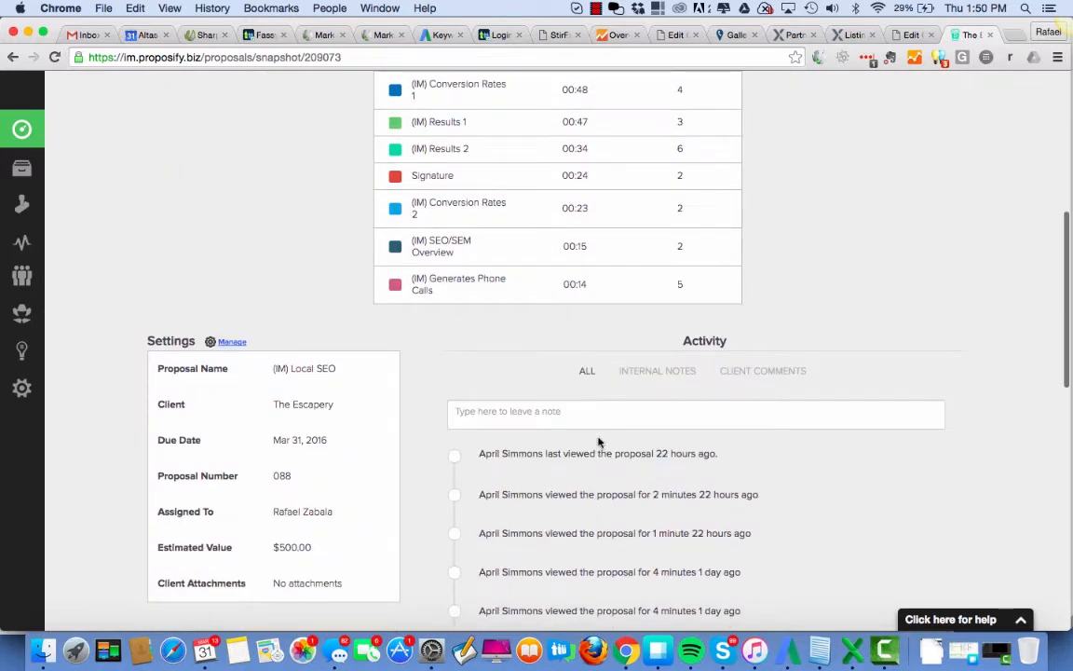
drag(615, 455, 697, 456)
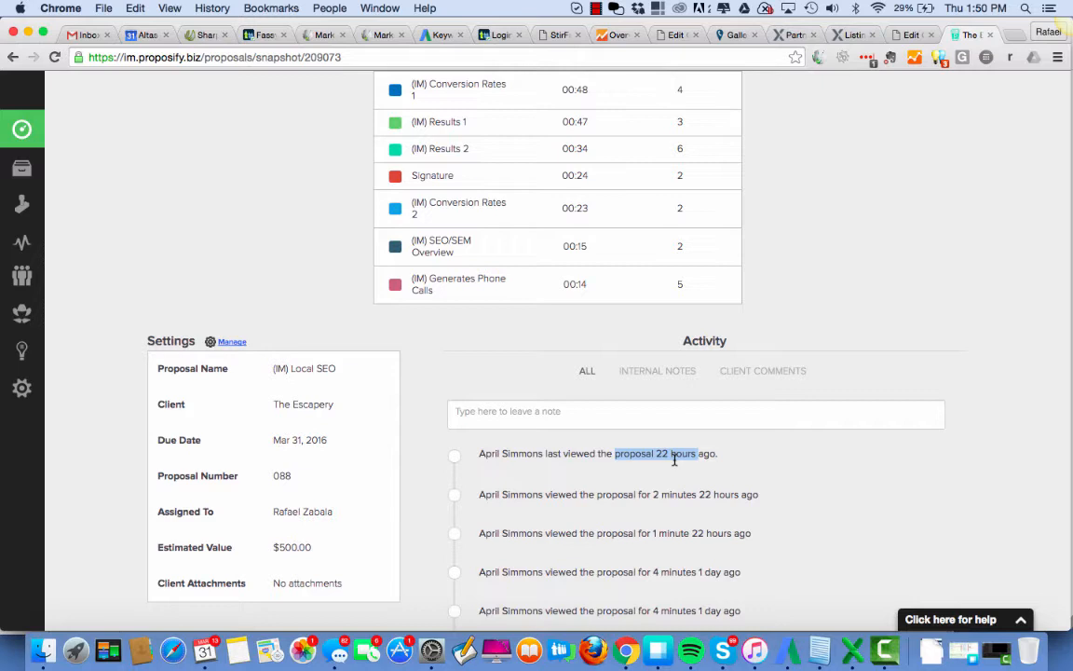
scroll(674, 458, up, 8)
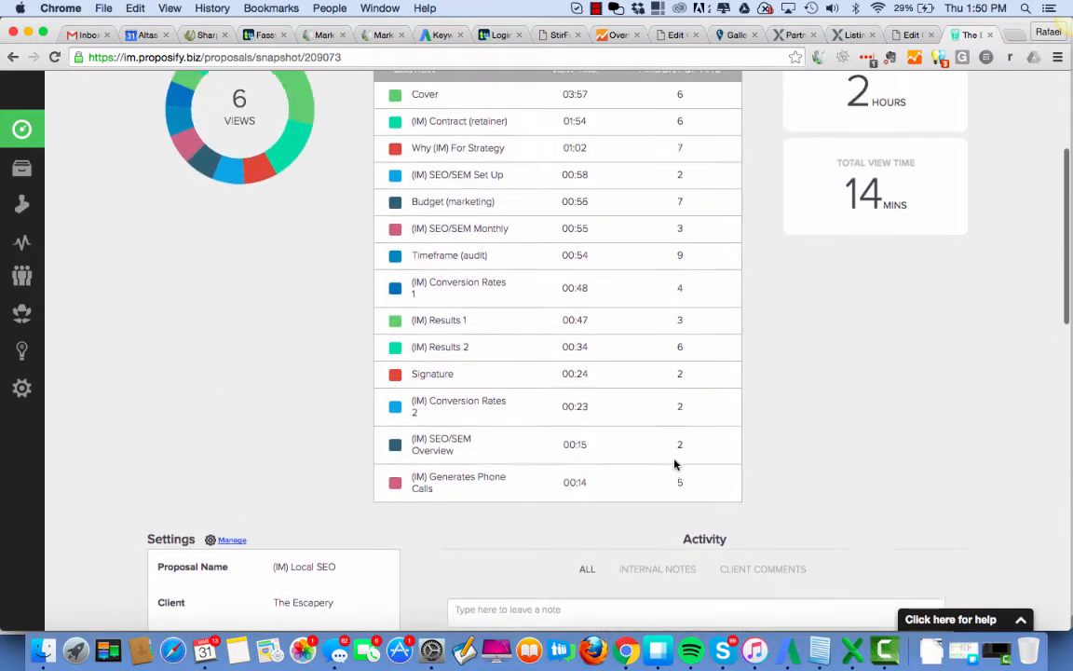
scroll(674, 466, up, 1)
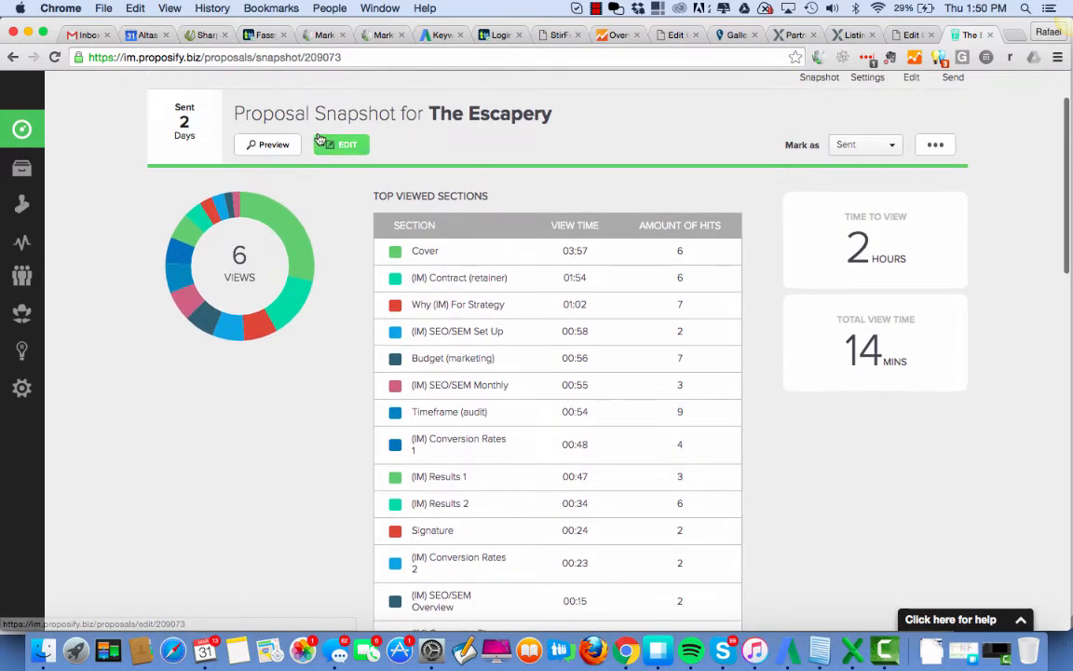
click(274, 145)
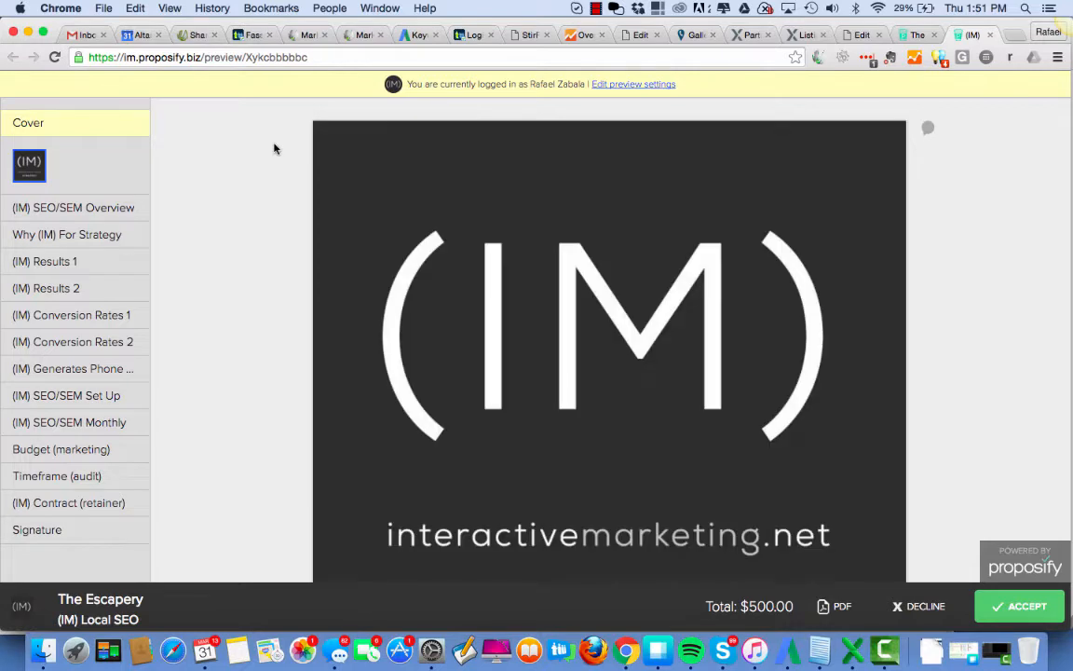
Check the preview's (IM) SEO/SEM Set Up and Budget (marketing) sections, then close the preview
scroll(302, 231, down, 4)
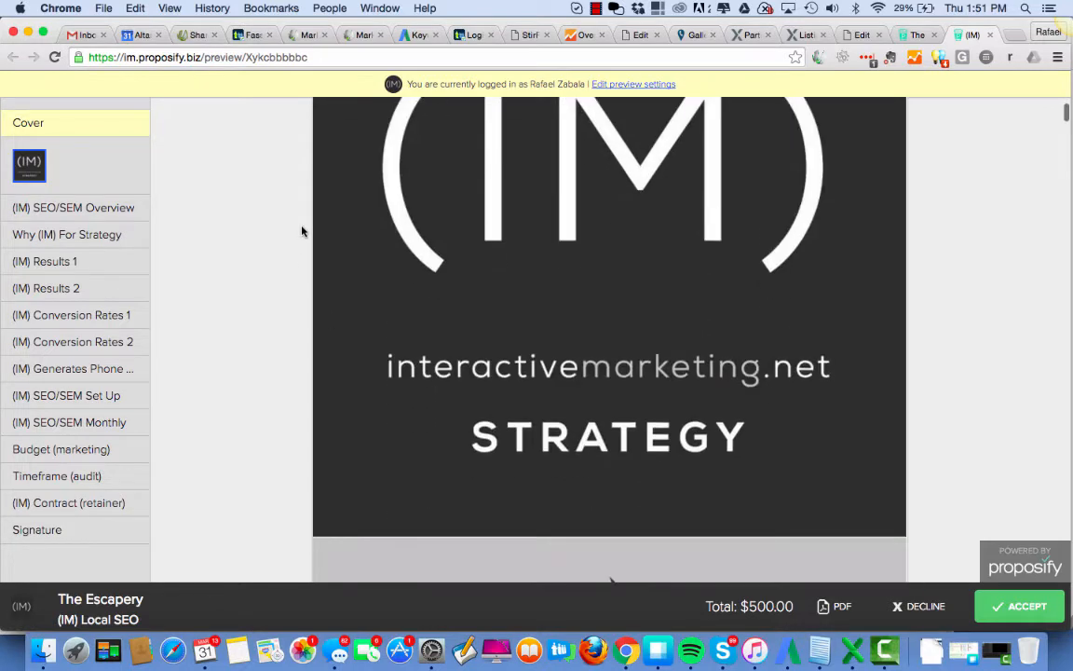
scroll(302, 231, down, 3)
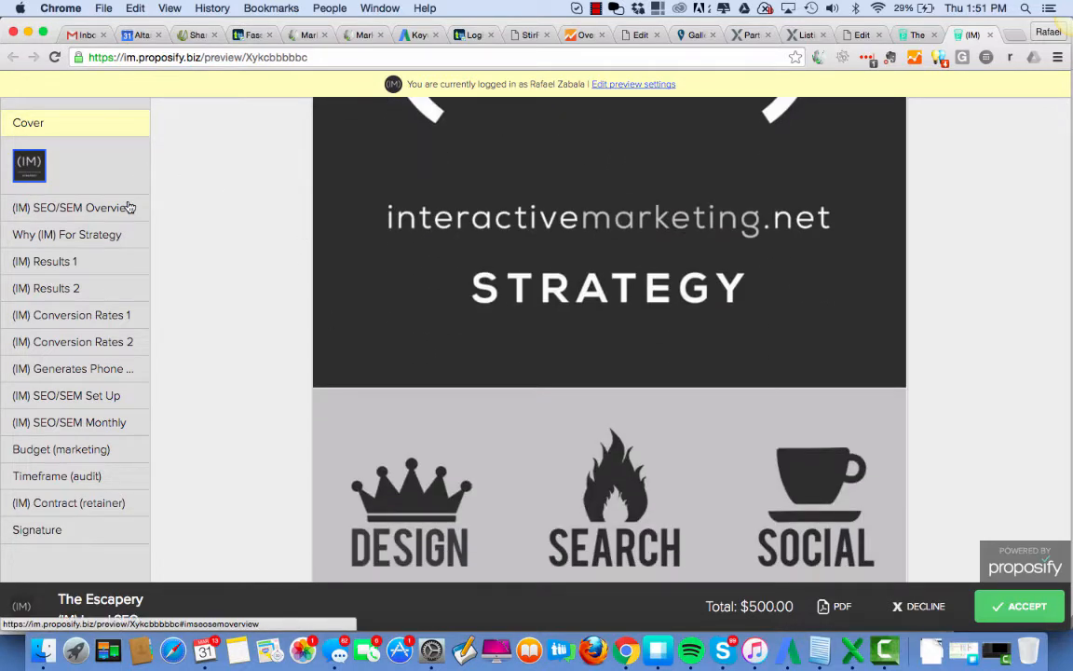
click(111, 397)
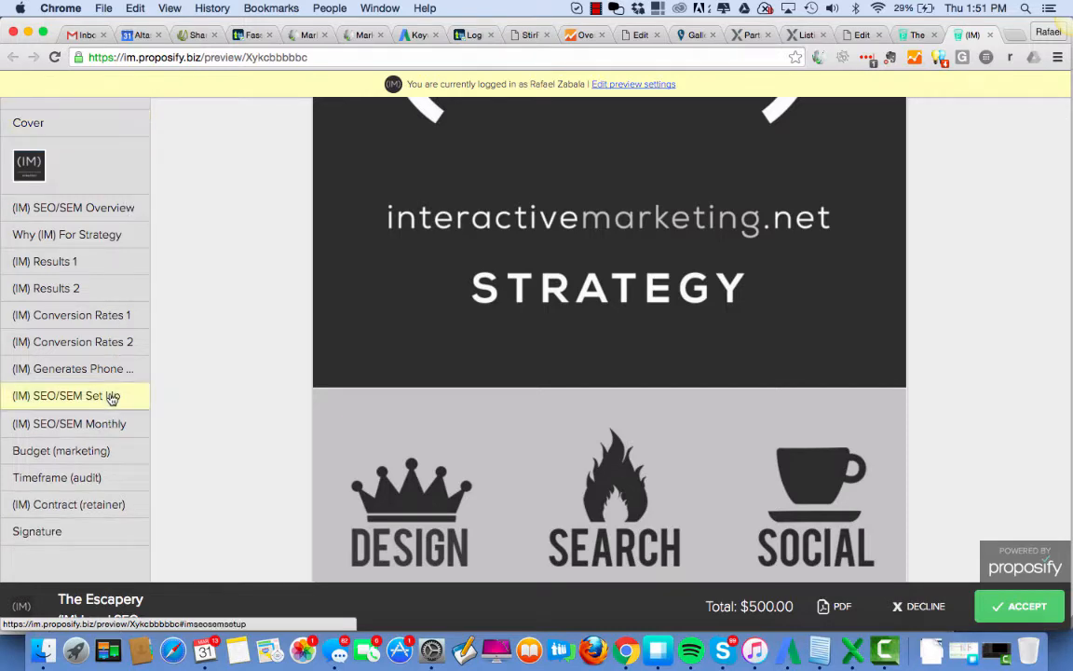
scroll(333, 351, down, 10)
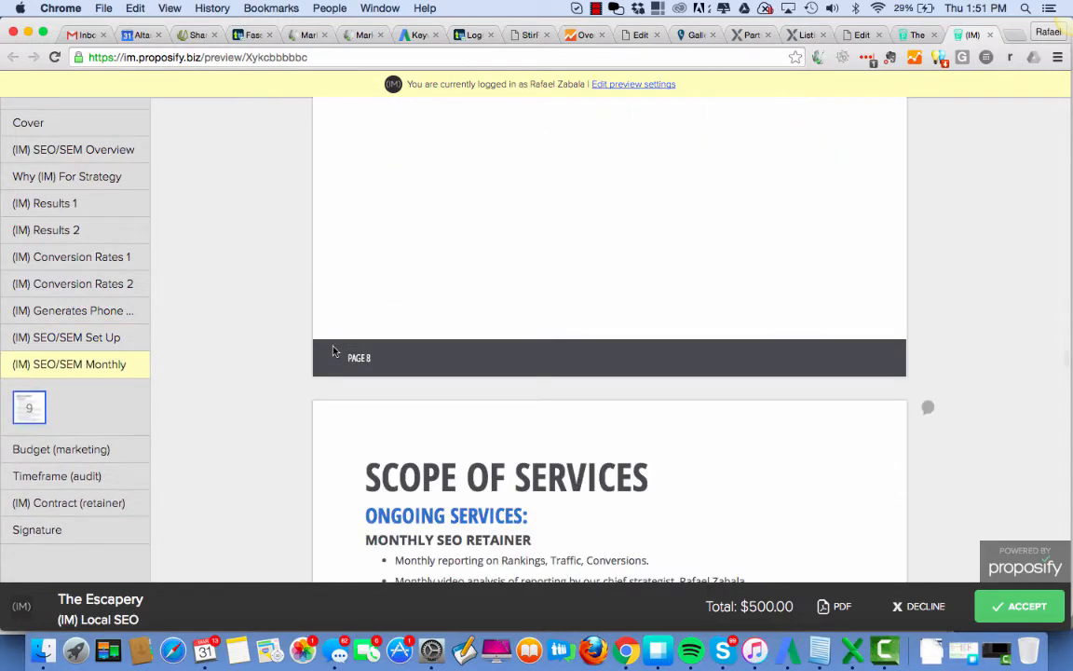
click(95, 448)
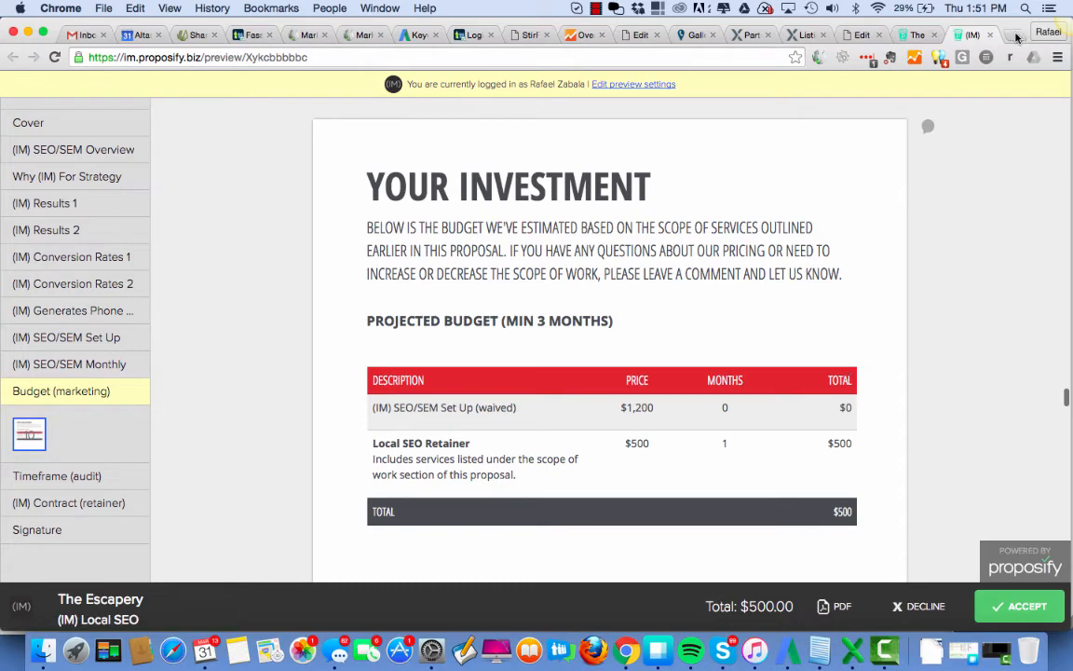
click(990, 36)
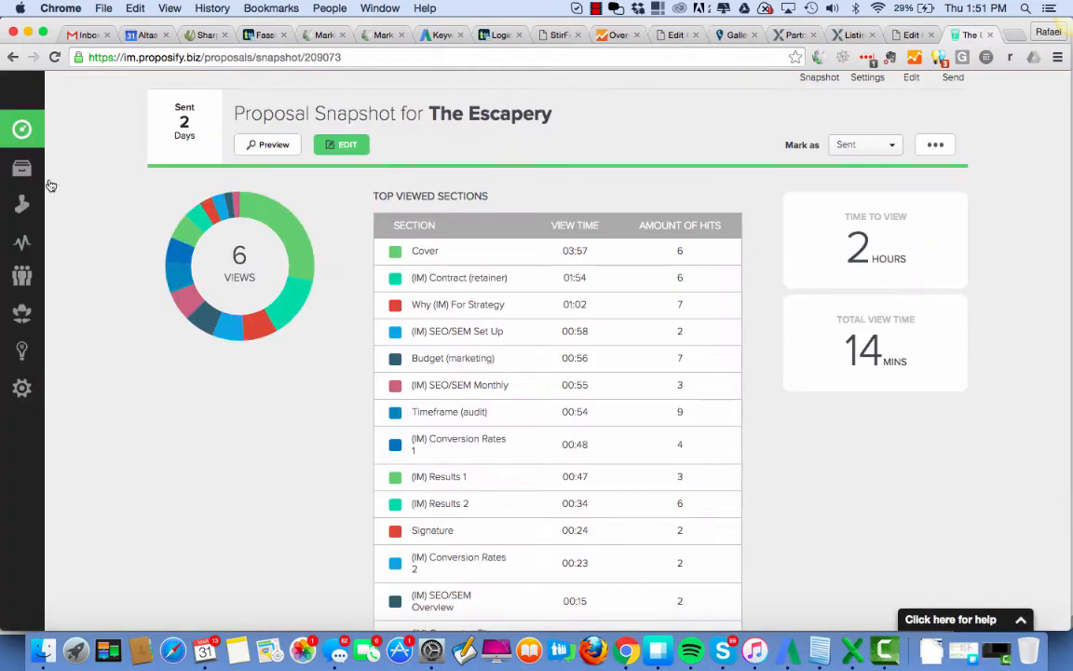
Show the Duplicate, Download PDF and Archive actions for The Escapery proposal
mouse_move(23, 149)
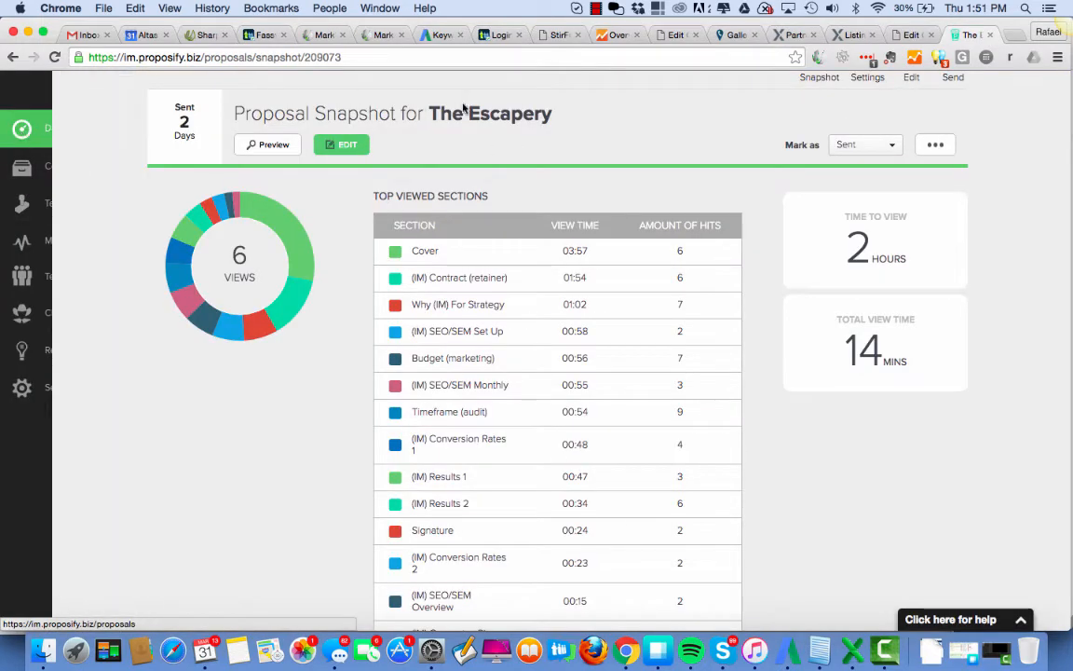
click(936, 147)
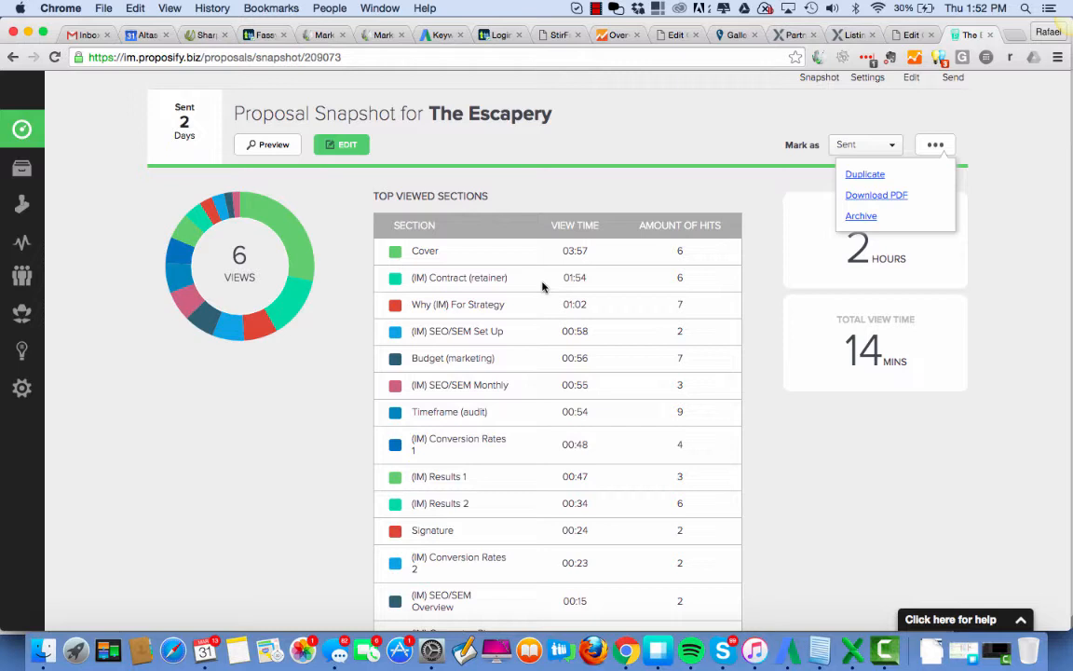
mouse_move(33, 181)
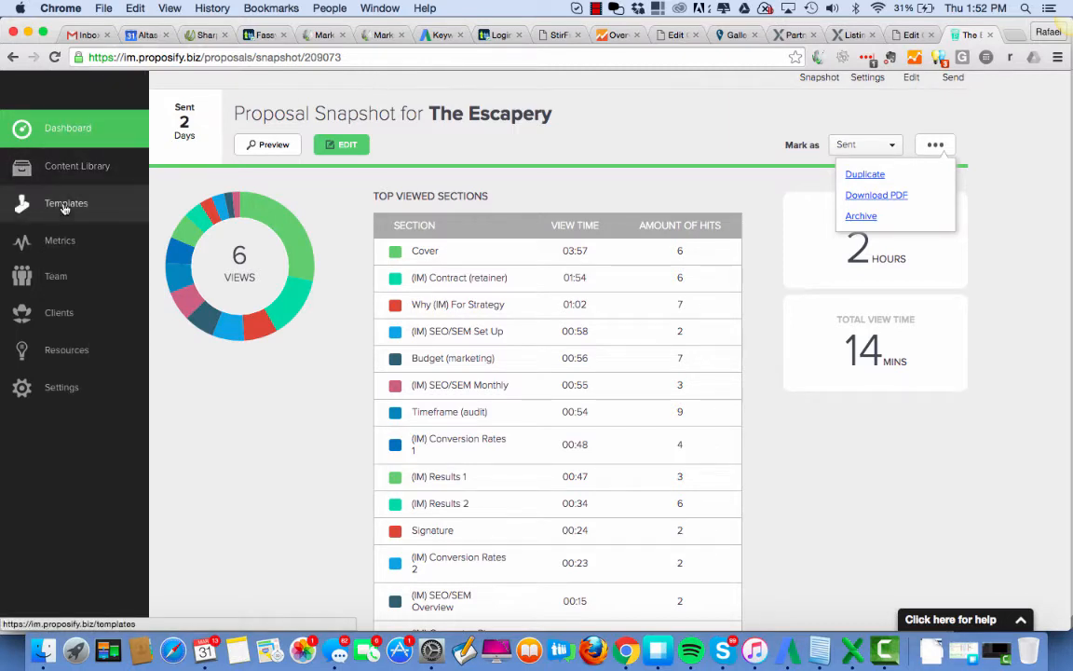
click(65, 207)
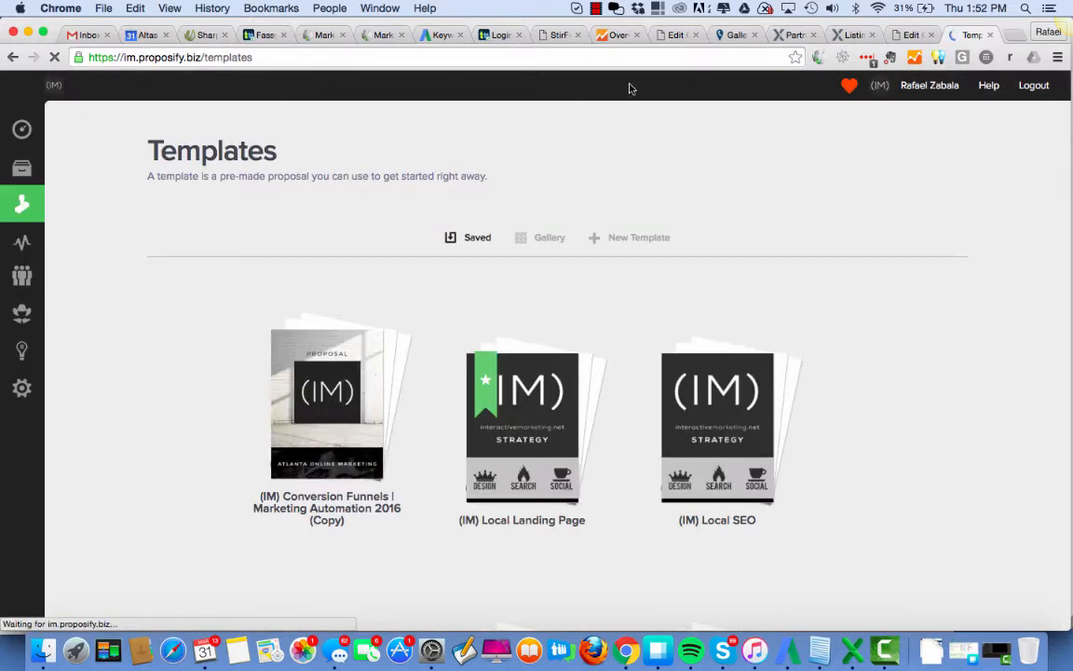
scroll(1015, 386, down, 3)
scroll(1017, 388, down, 5)
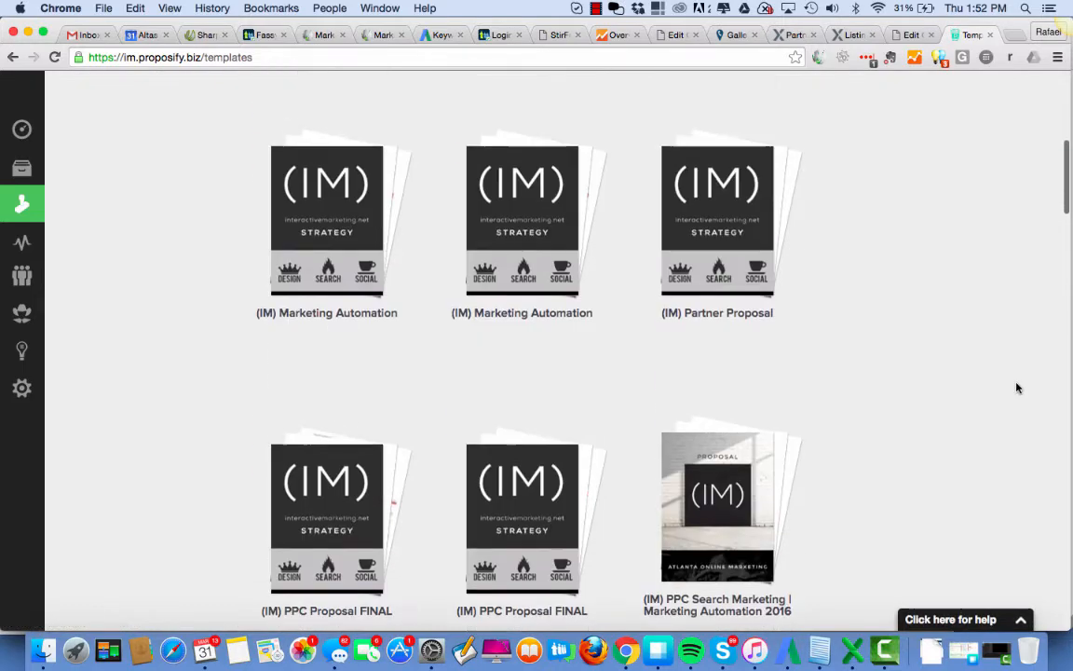
scroll(1017, 387, down, 3)
scroll(1017, 387, down, 5)
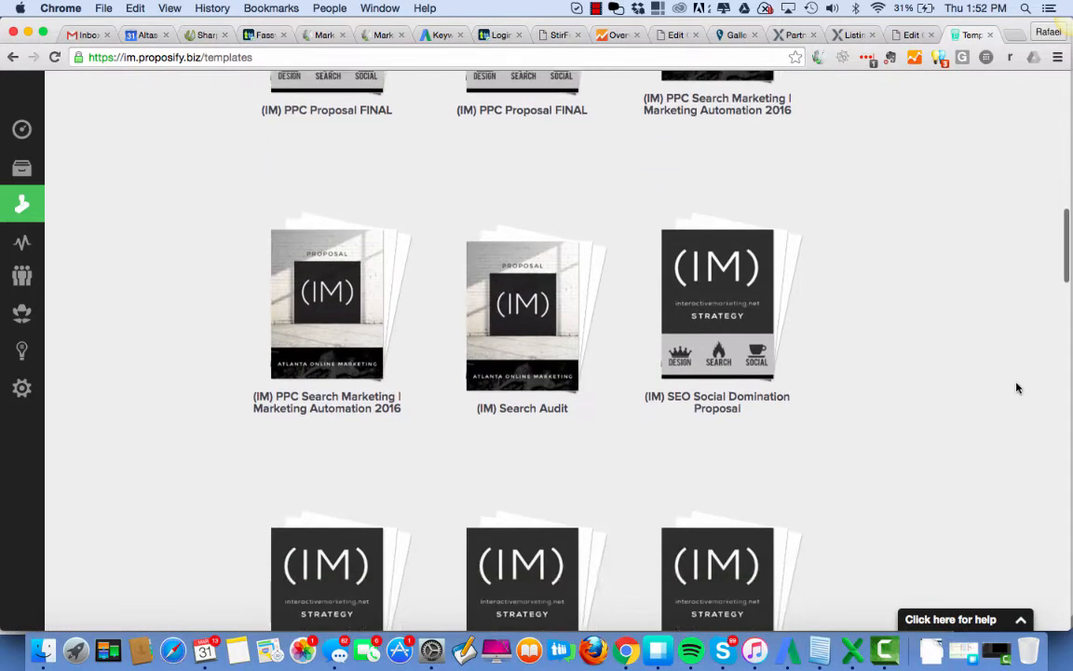
scroll(1017, 387, down, 10)
scroll(1017, 387, down, 14)
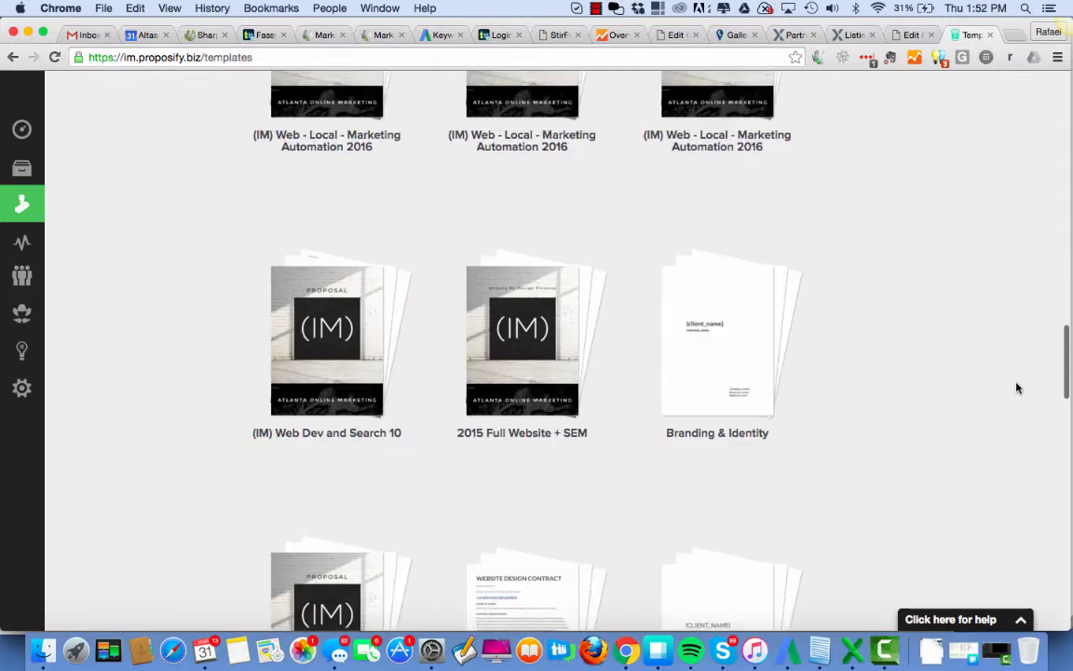
scroll(1017, 388, down, 3)
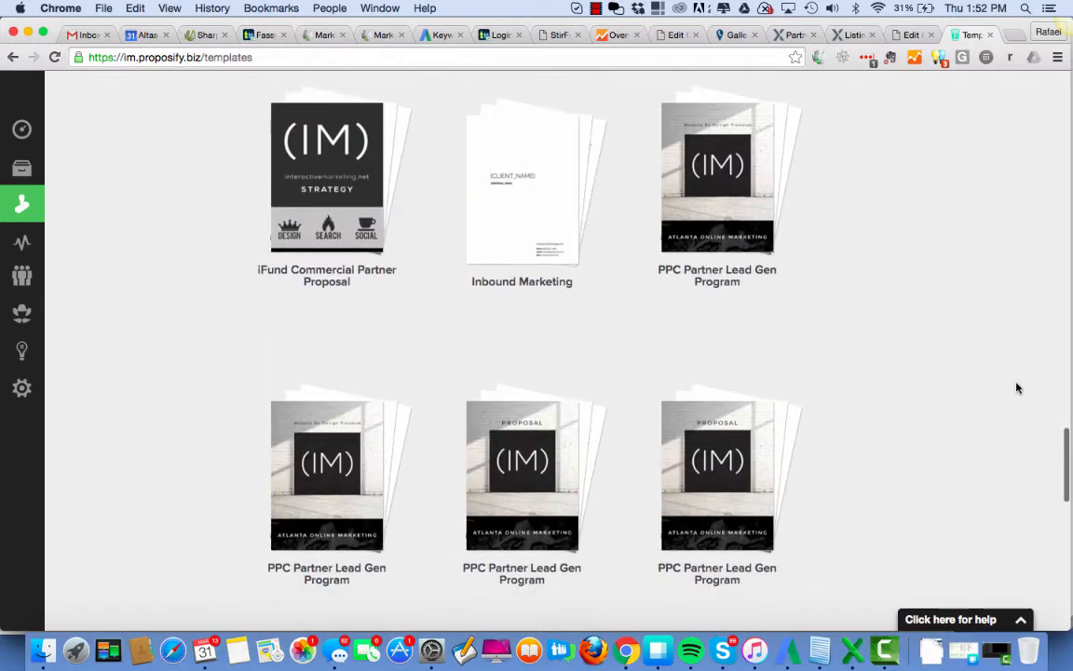
scroll(1017, 388, down, 5)
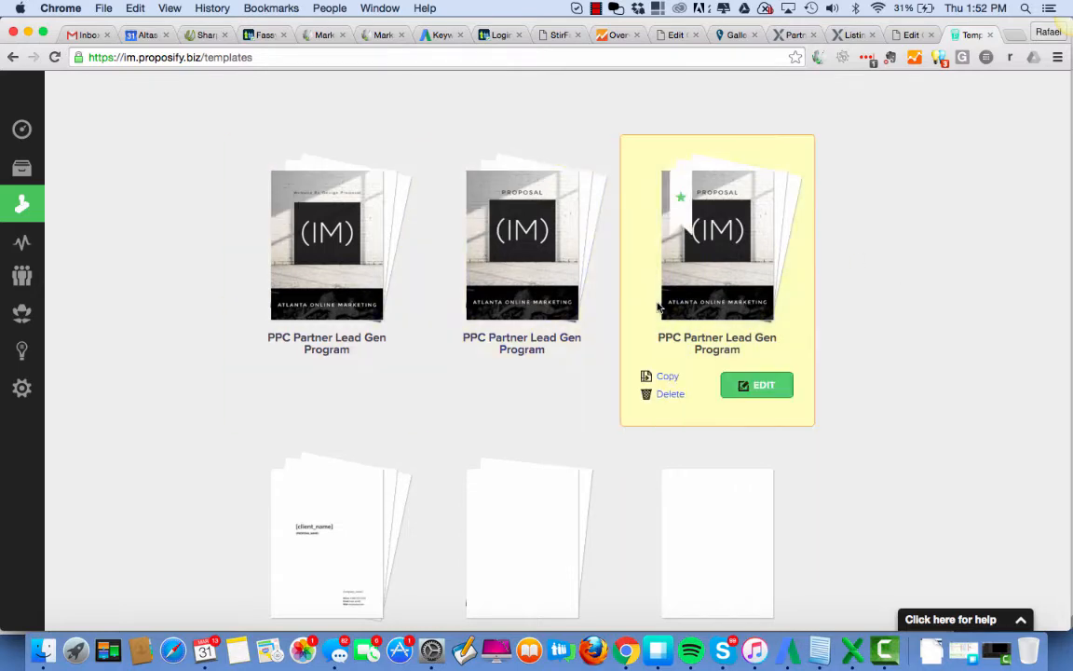
scroll(860, 345, down, 4)
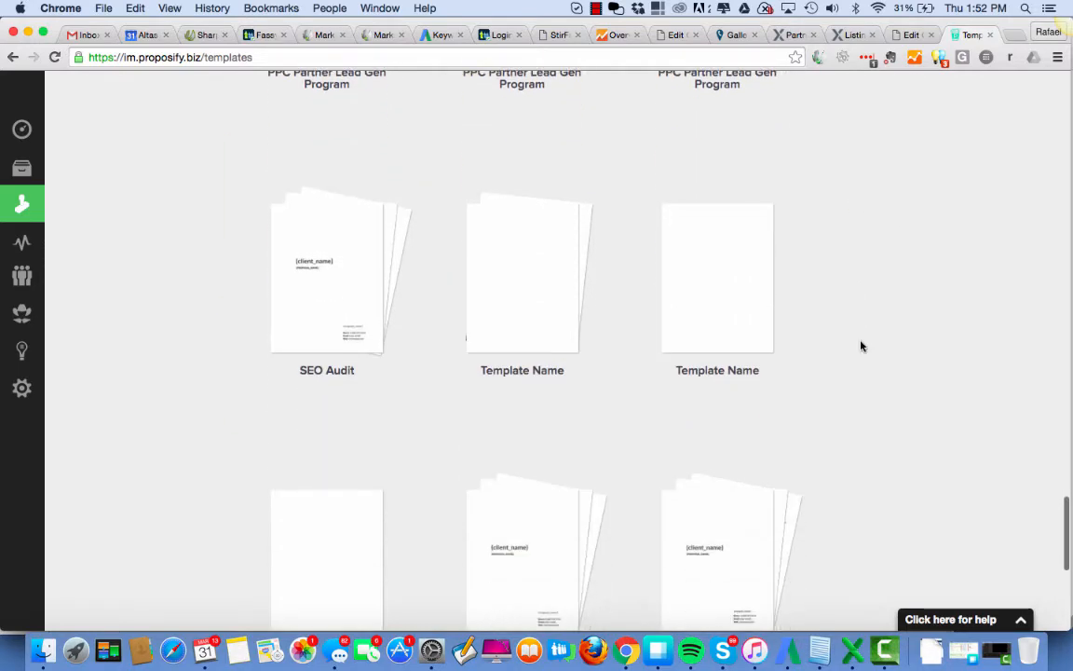
scroll(861, 345, up, 8)
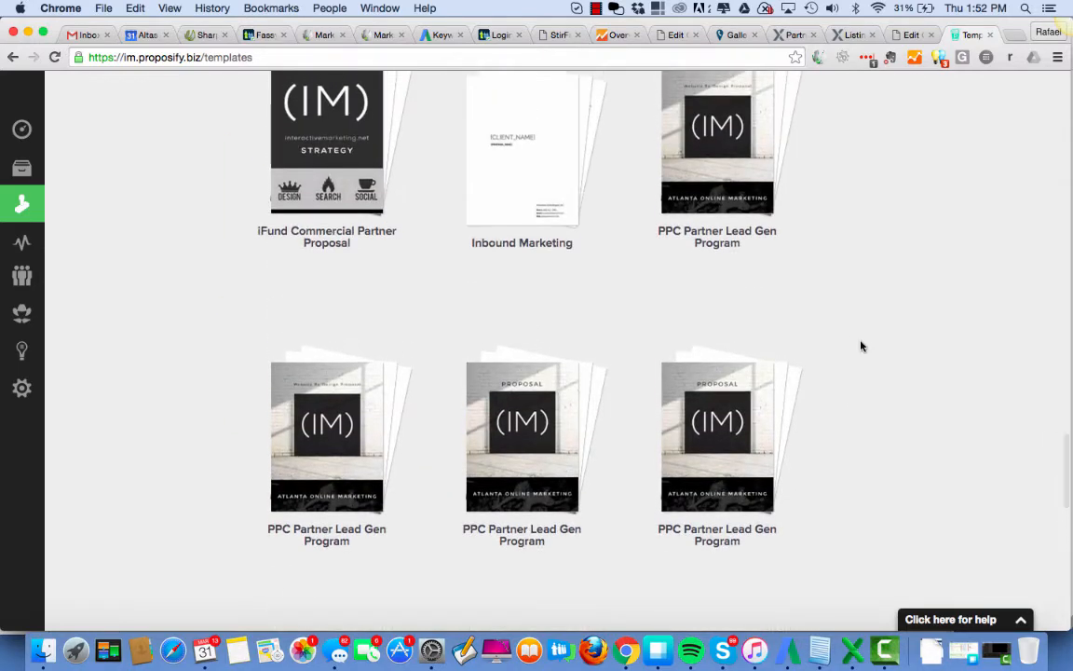
scroll(860, 345, up, 6)
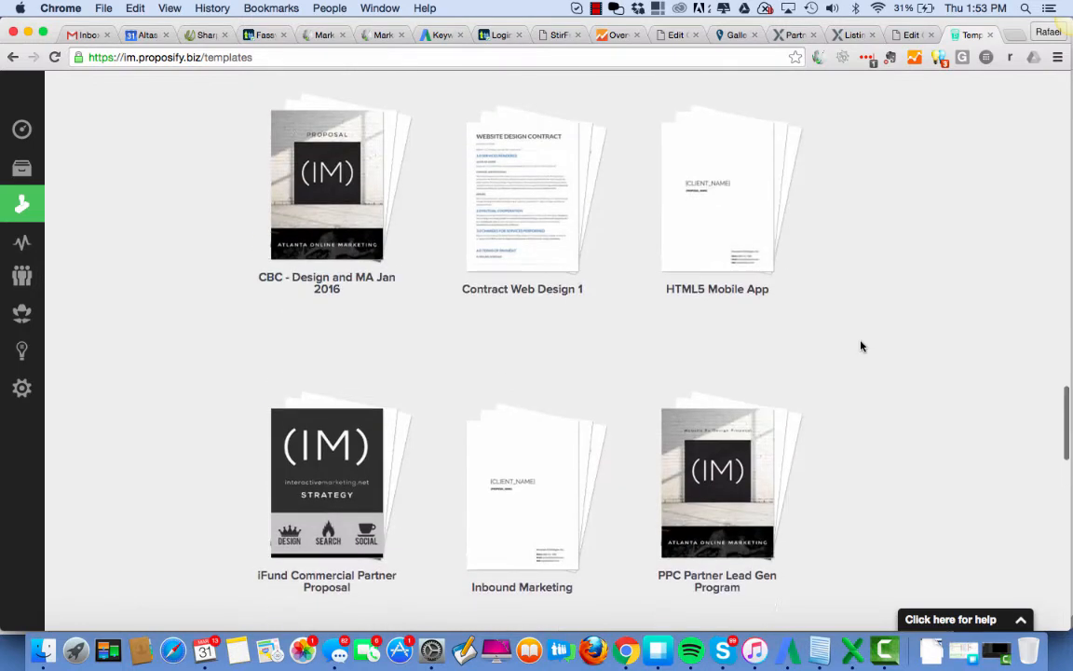
scroll(860, 346, up, 1)
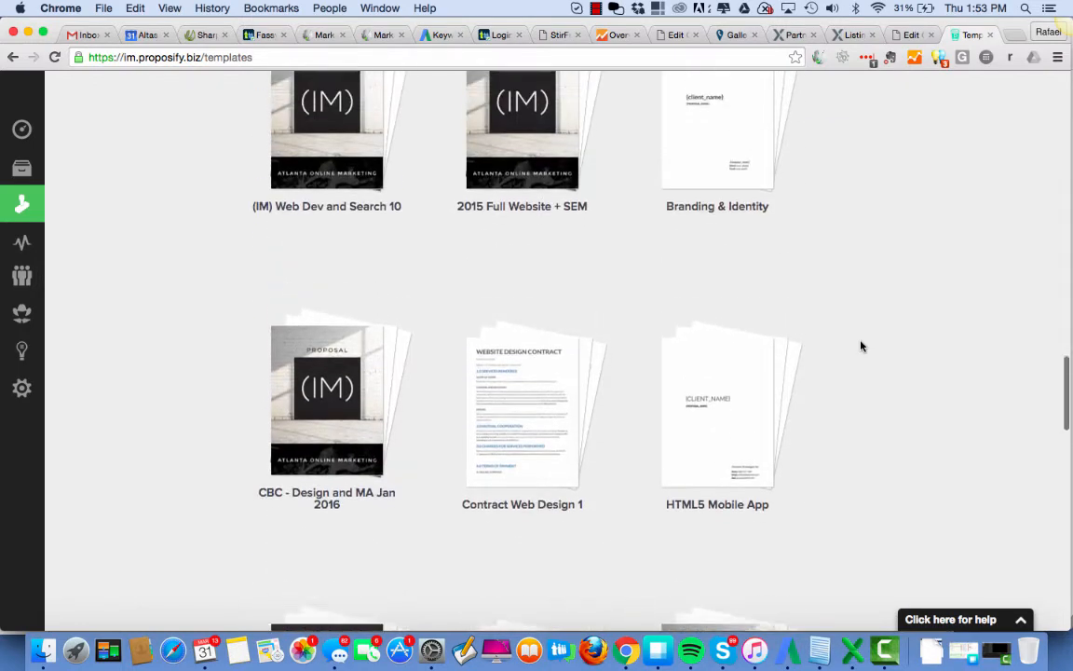
scroll(861, 346, up, 2)
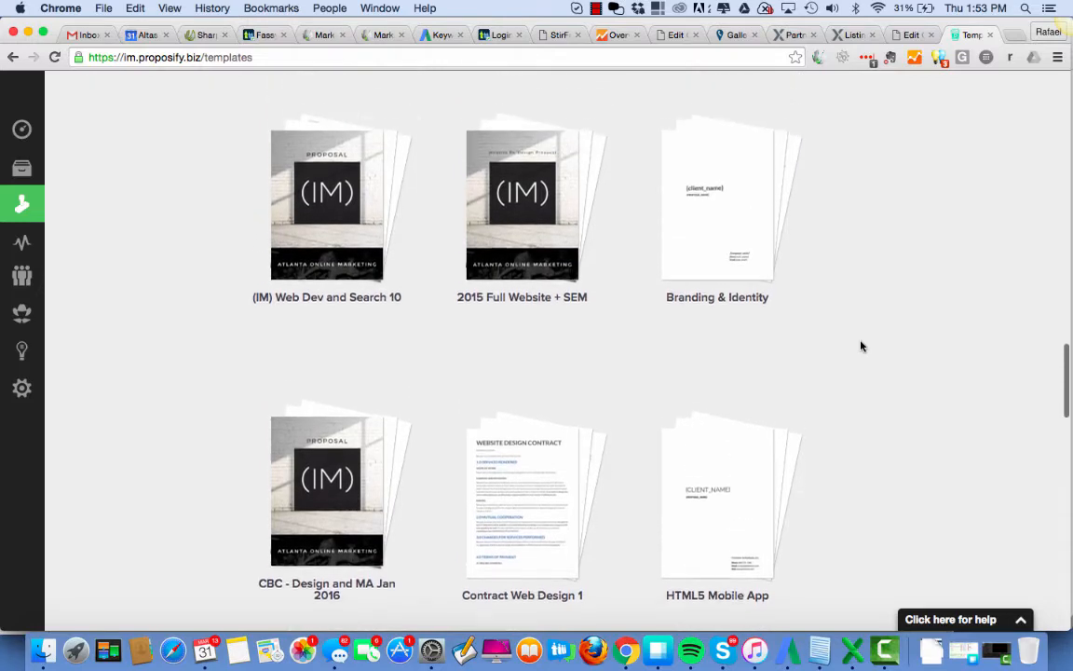
scroll(861, 346, up, 5)
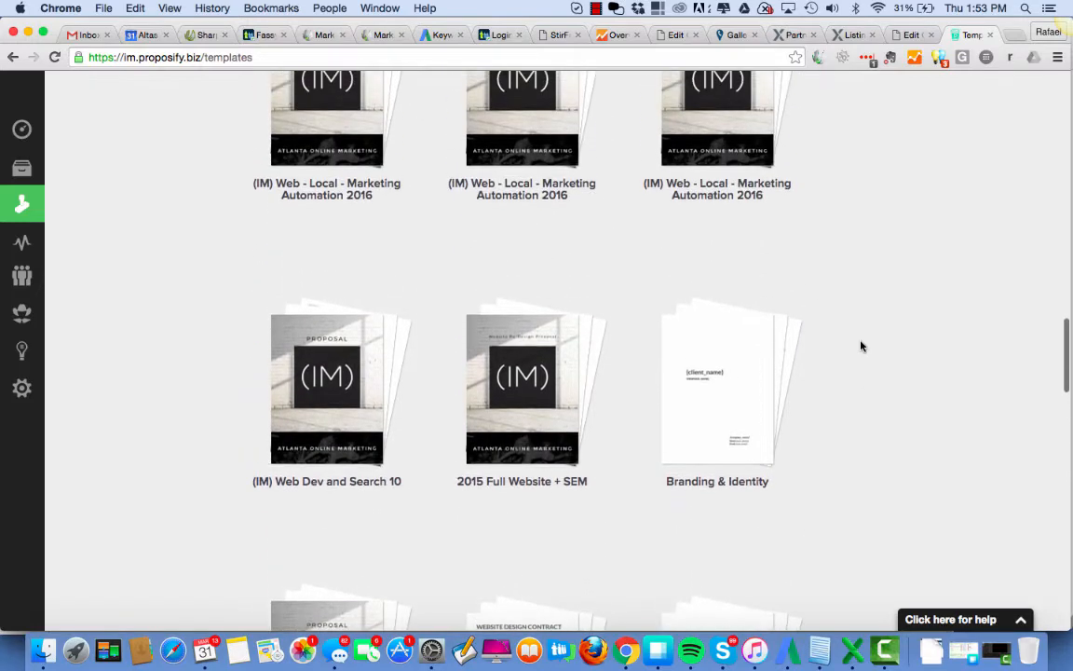
scroll(861, 346, up, 3)
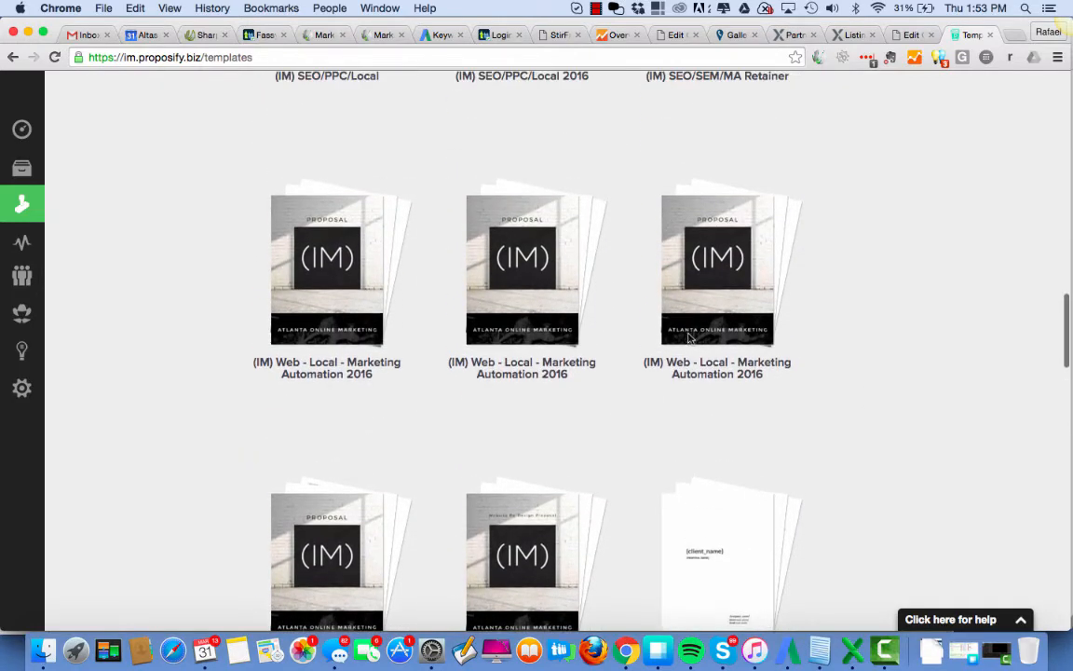
mouse_move(370, 392)
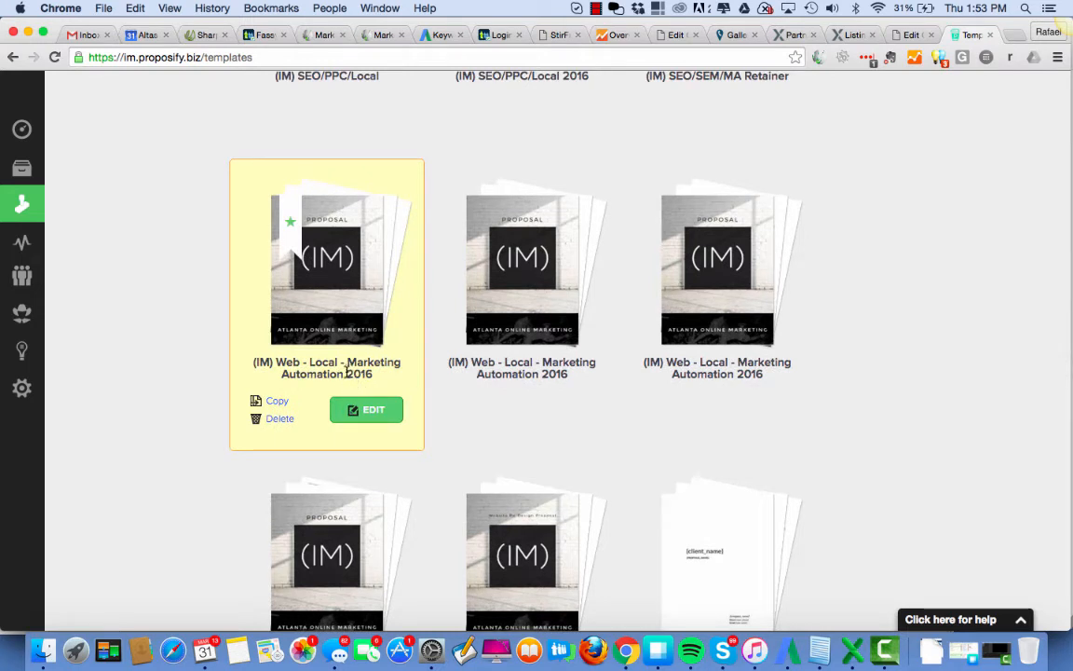
scroll(930, 397, up, 4)
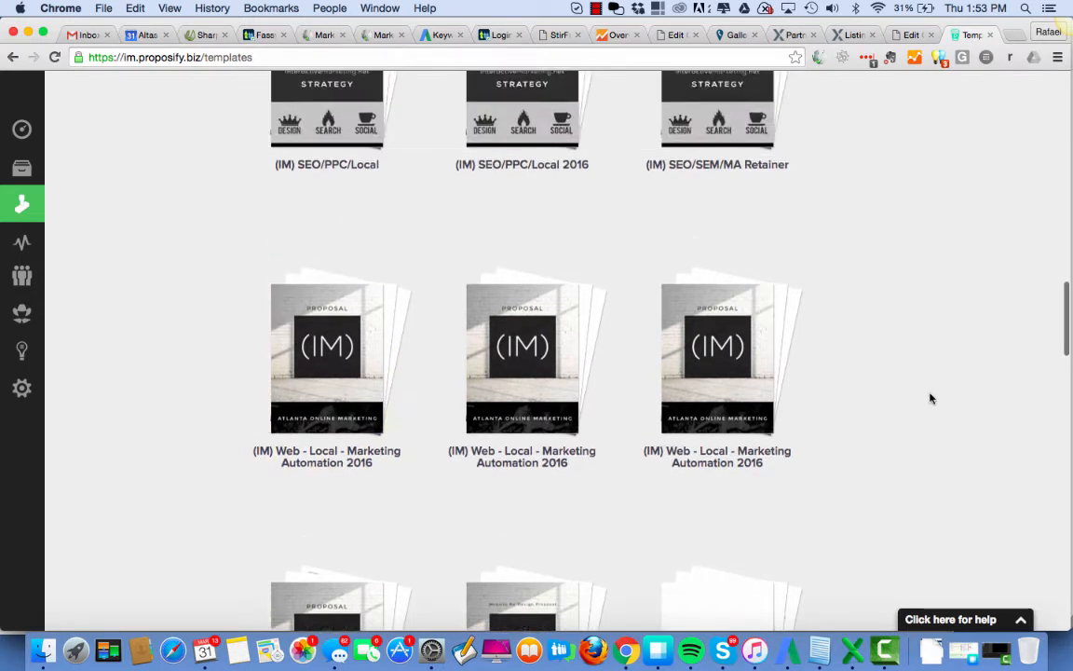
mouse_move(315, 380)
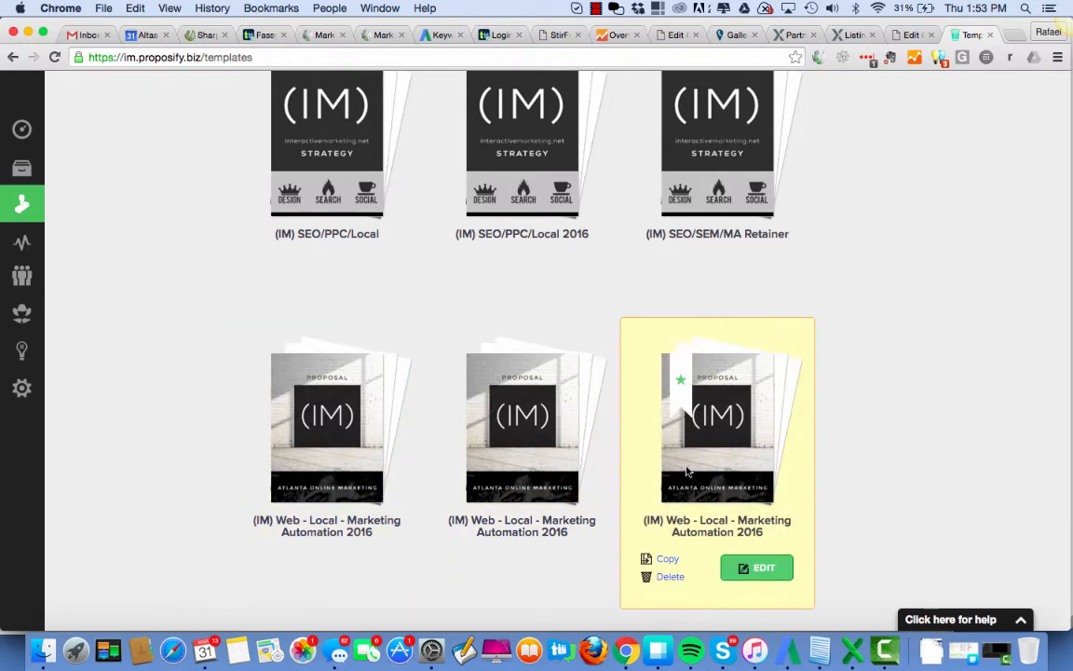
scroll(965, 323, up, 4)
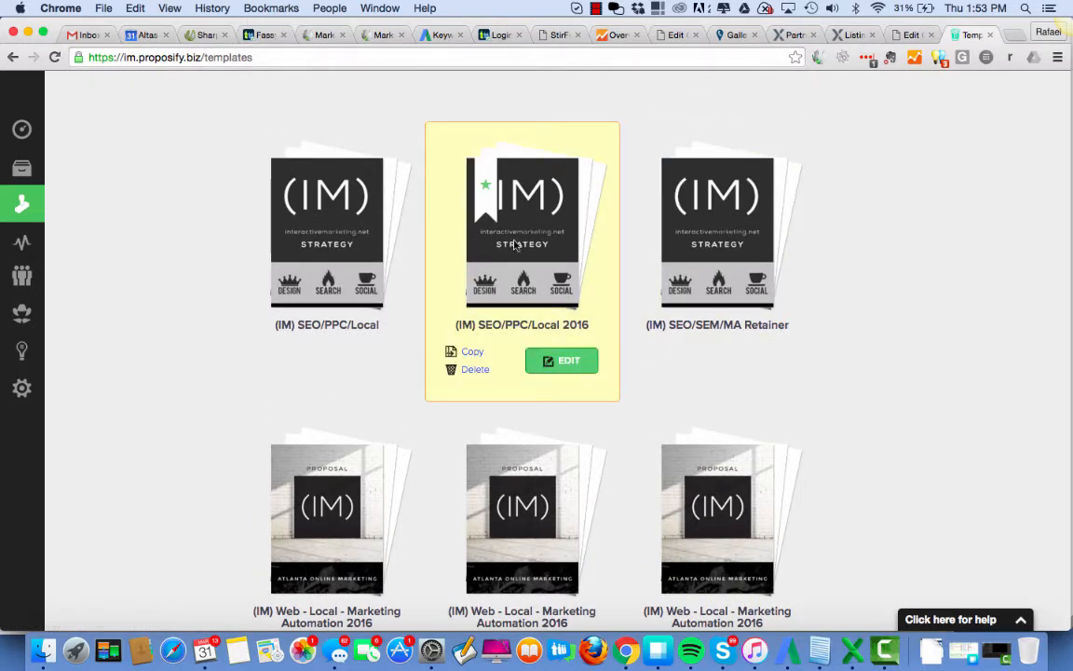
Cancel deleting the (IM) SEO/PPC/Local 2016 template and return to the Proposal Pipeline dashboard
click(475, 370)
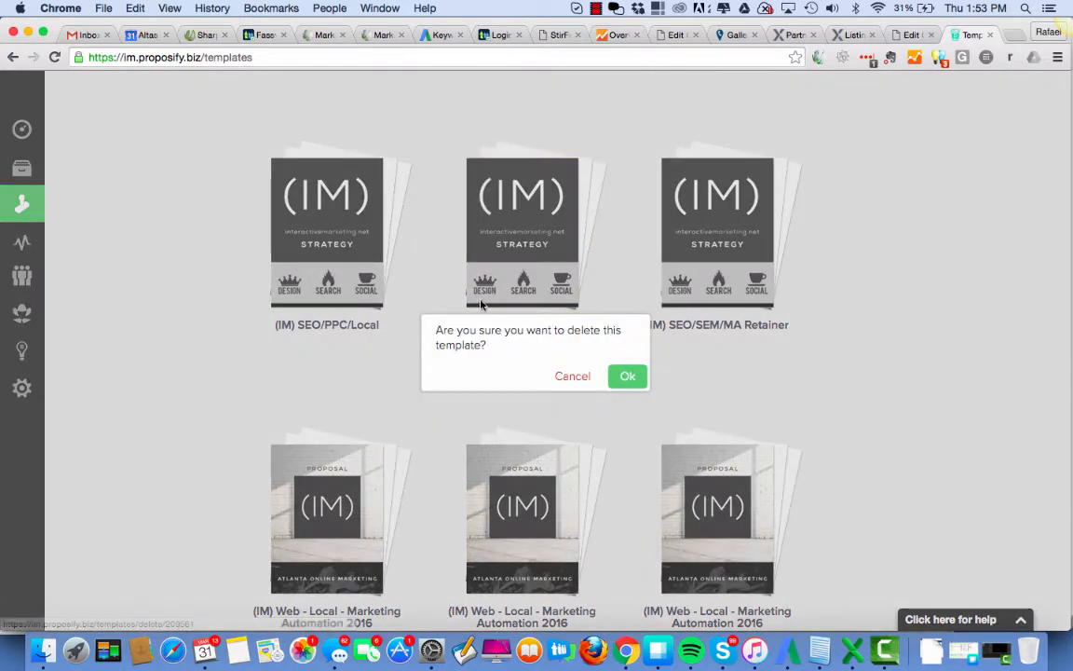
click(572, 377)
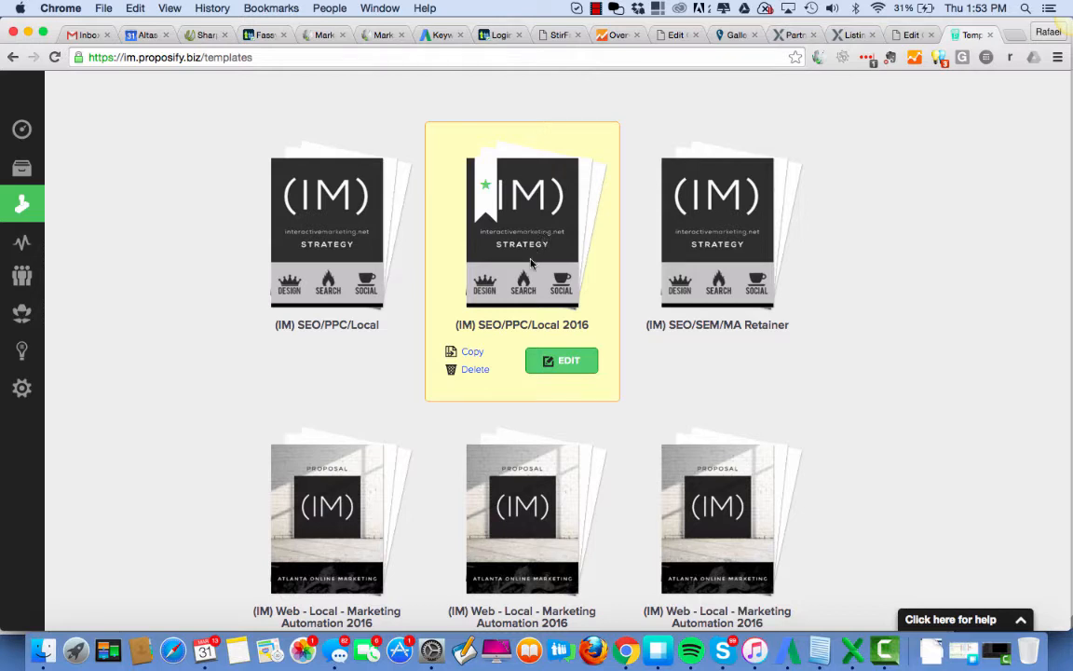
scroll(531, 264, down, 2)
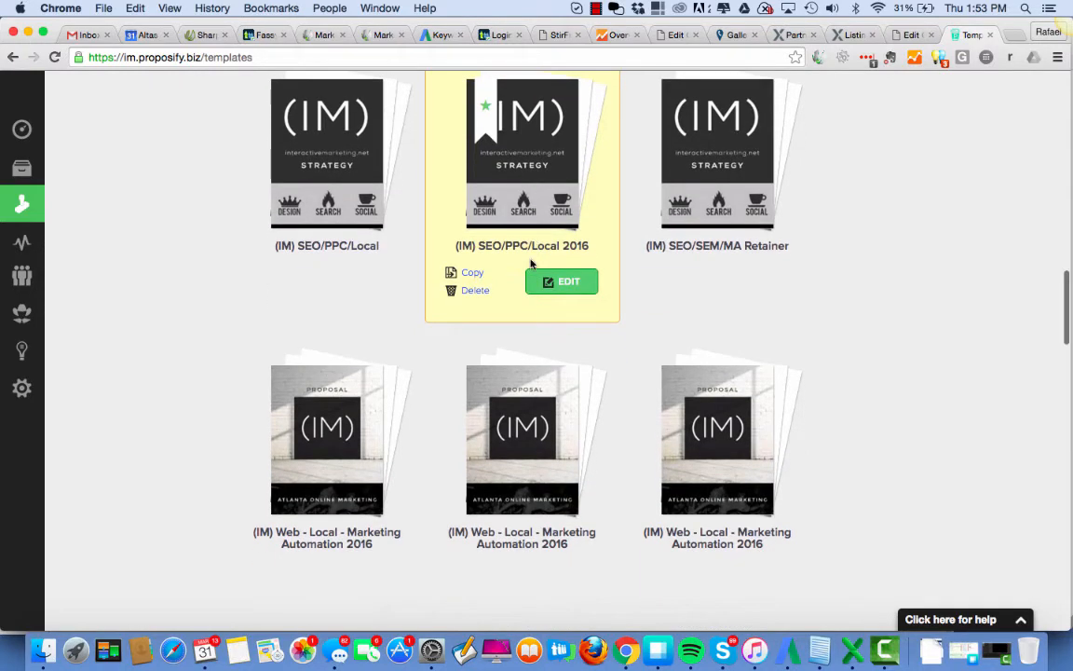
scroll(530, 263, down, 10)
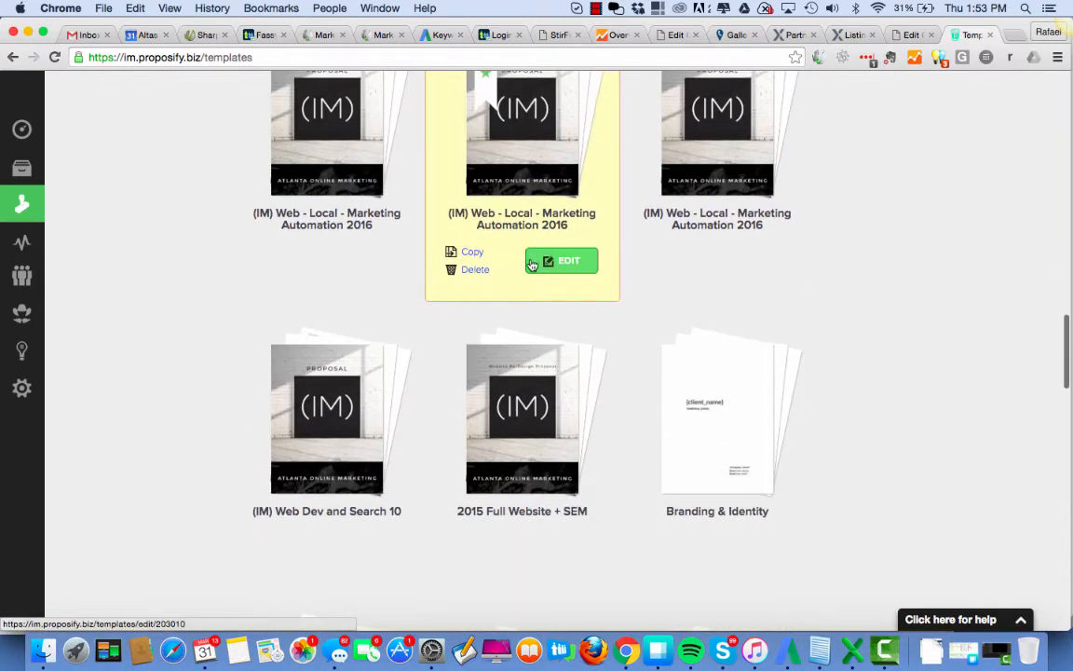
scroll(531, 263, down, 14)
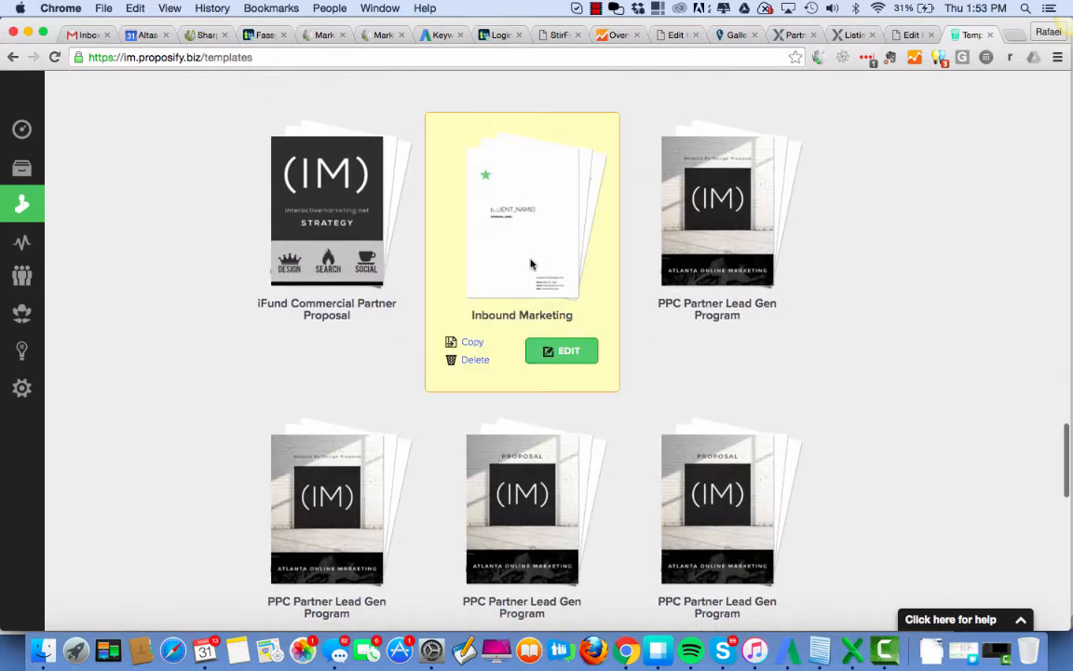
scroll(531, 264, down, 11)
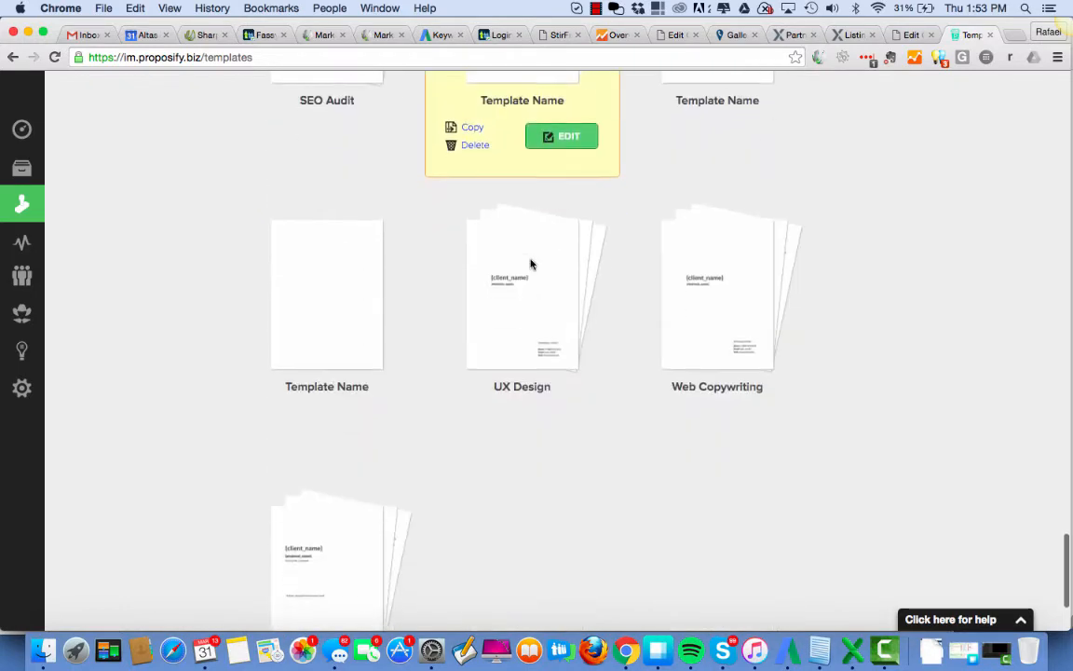
scroll(531, 264, up, 20)
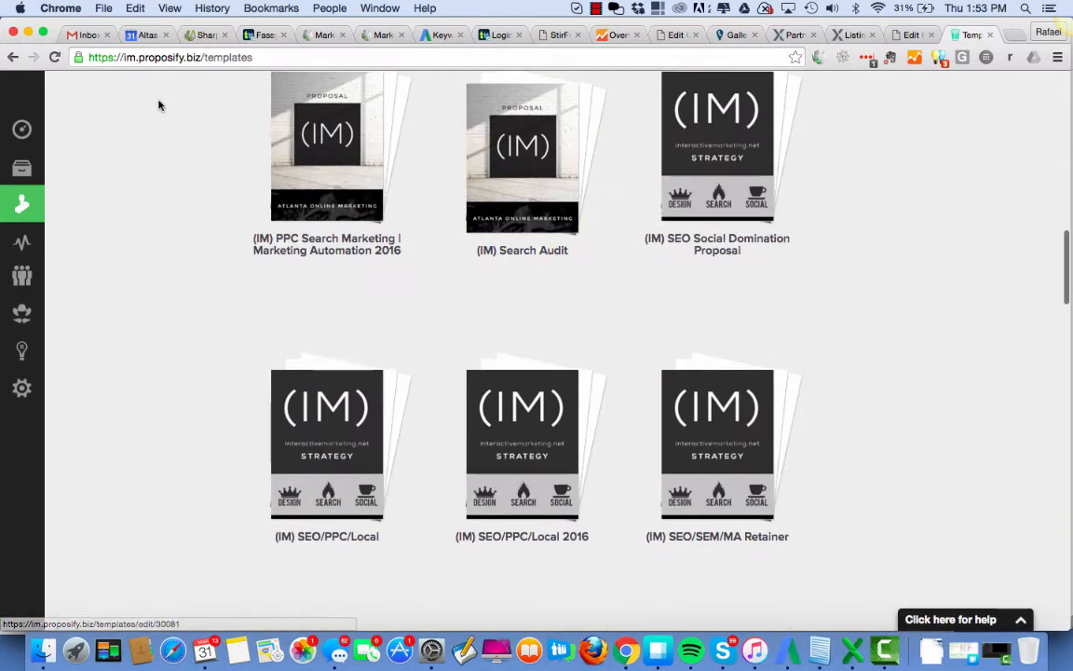
mouse_move(31, 173)
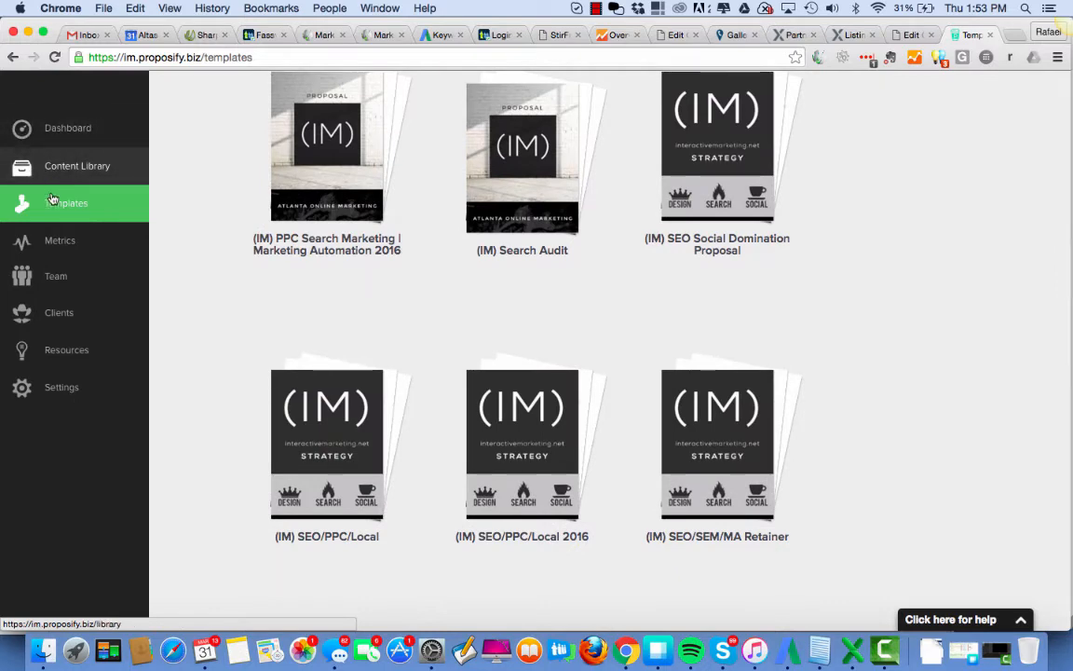
click(56, 128)
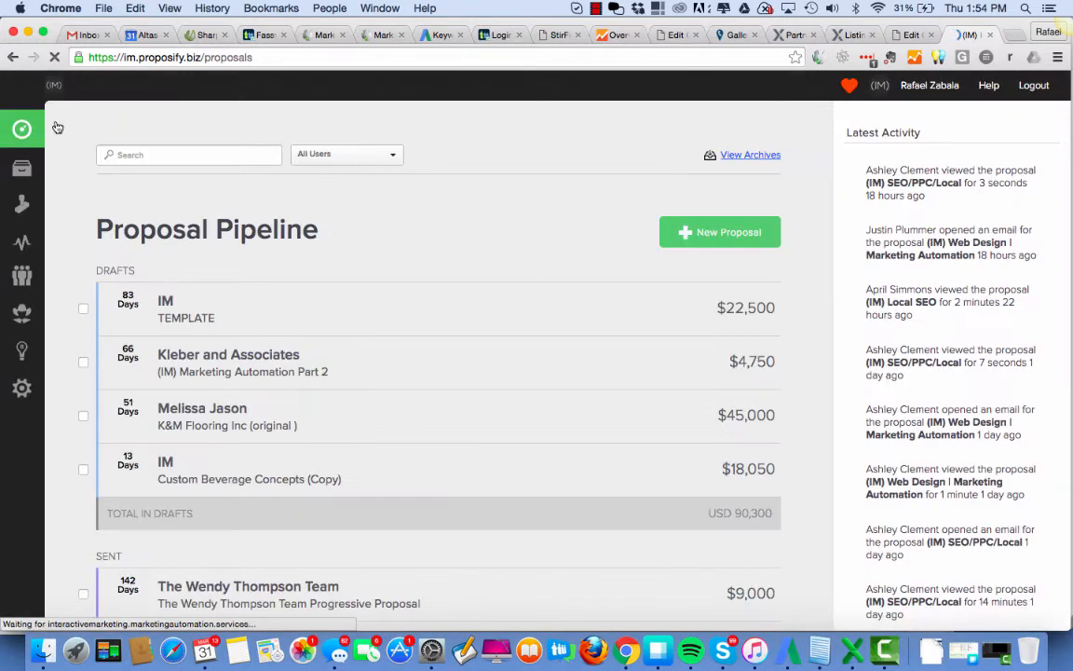
Locate Warrior Activewear in the Dashboard proposal list and open its client preview
scroll(641, 511, down, 9)
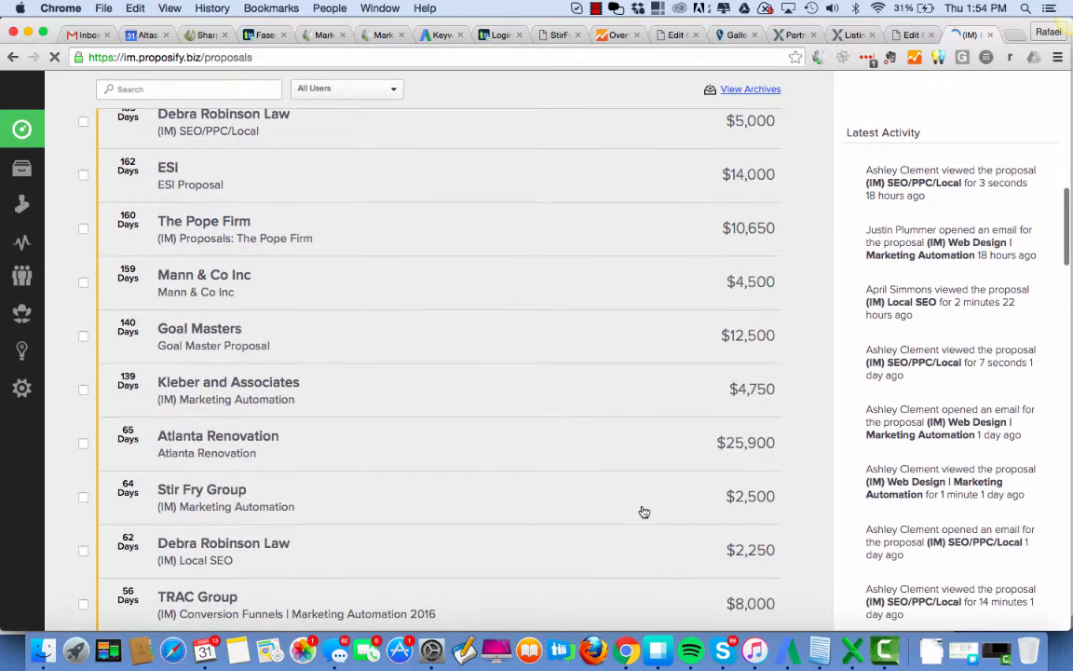
scroll(642, 511, down, 3)
scroll(642, 511, down, 6)
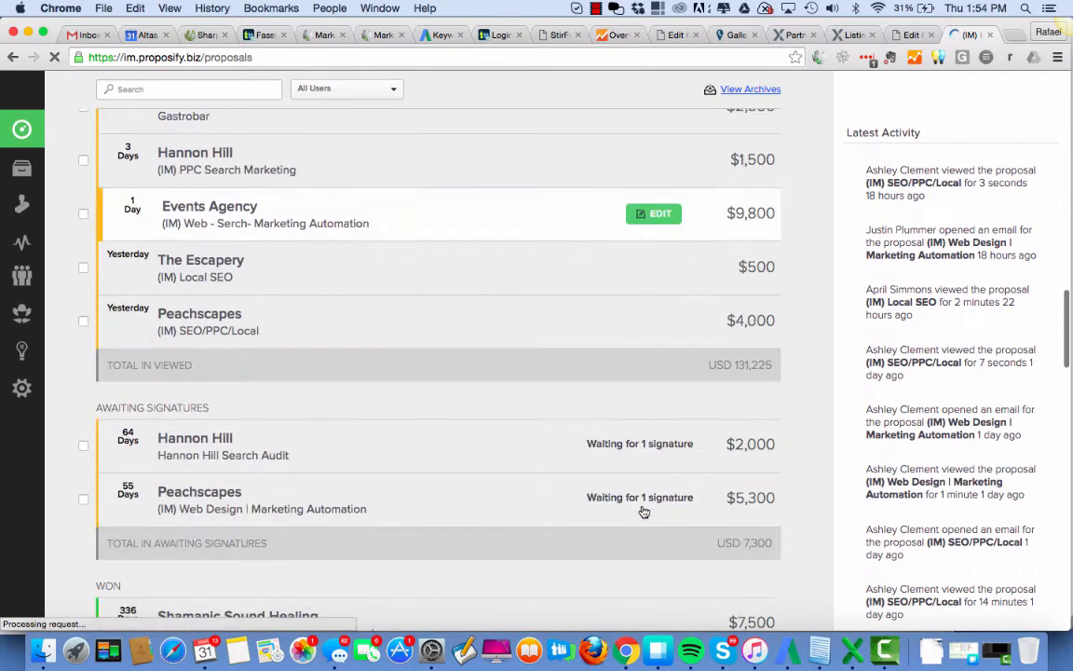
scroll(644, 511, down, 10)
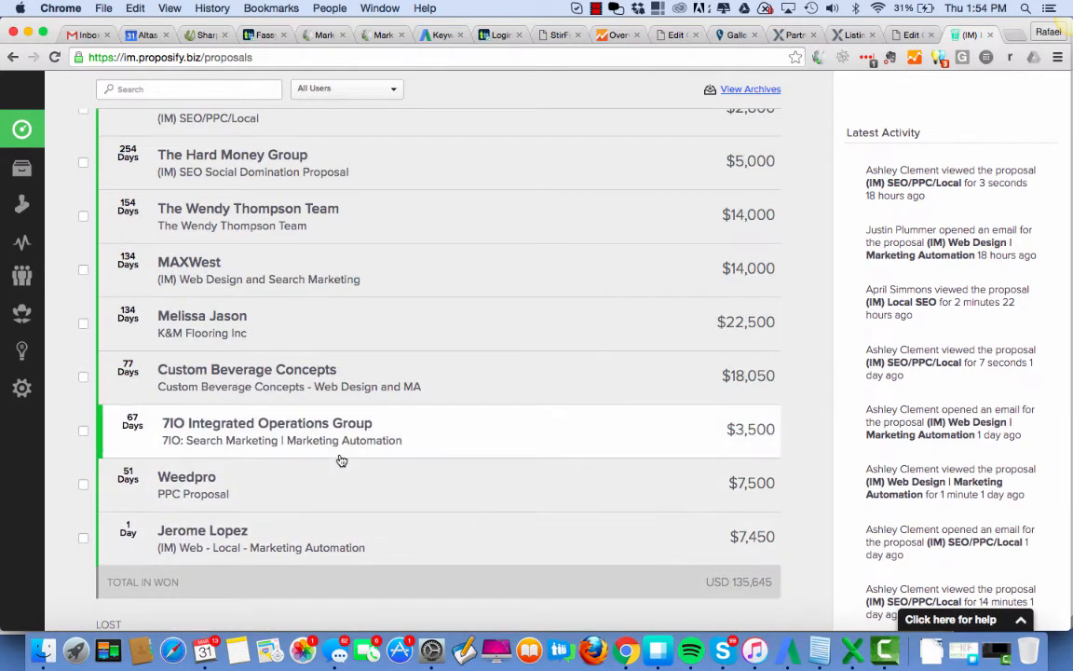
scroll(308, 354, up, 5)
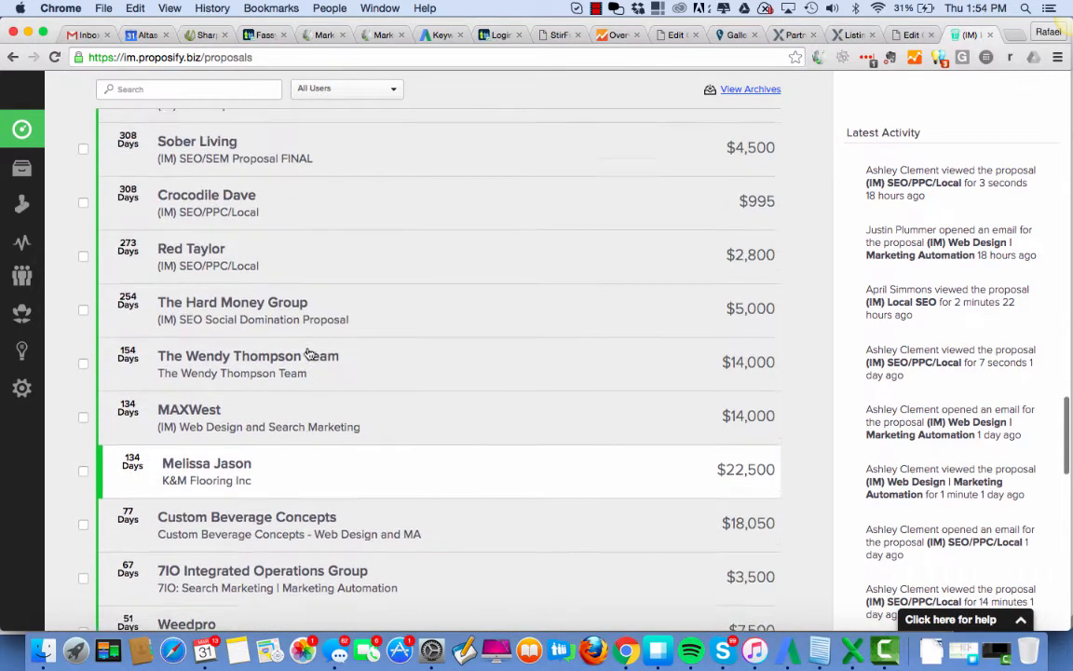
scroll(309, 354, up, 5)
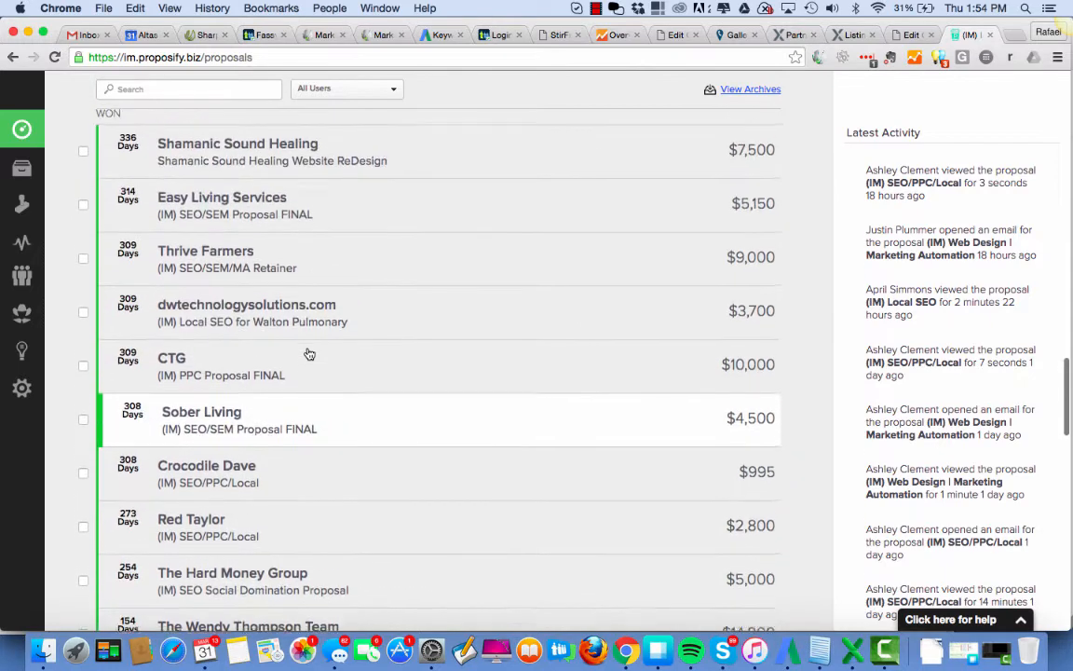
scroll(310, 354, down, 1)
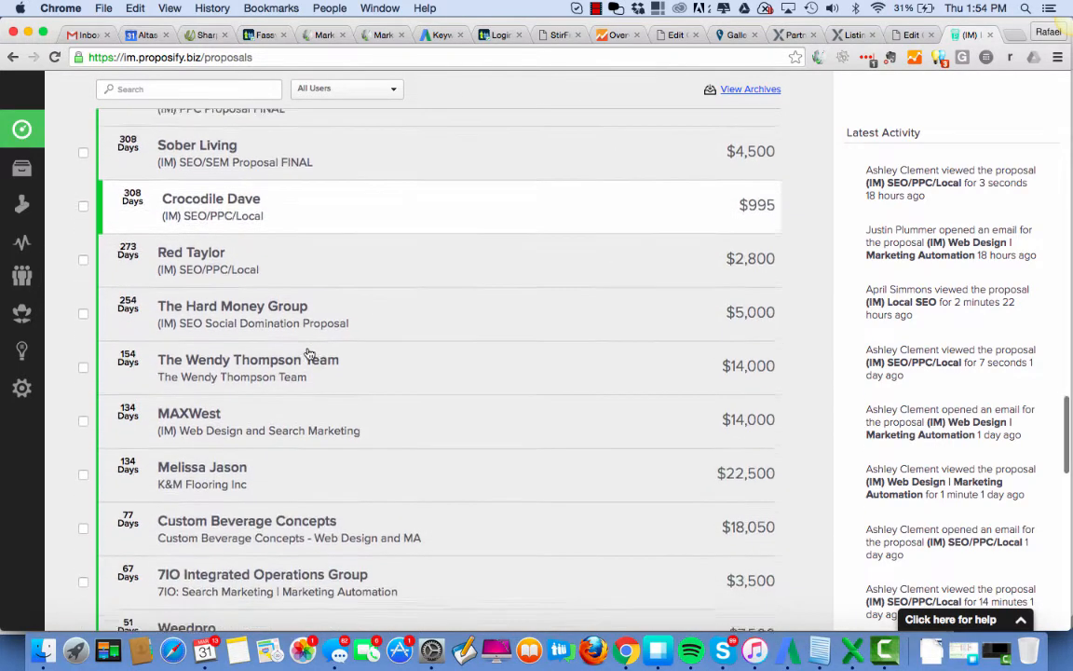
scroll(309, 354, down, 3)
scroll(308, 354, up, 12)
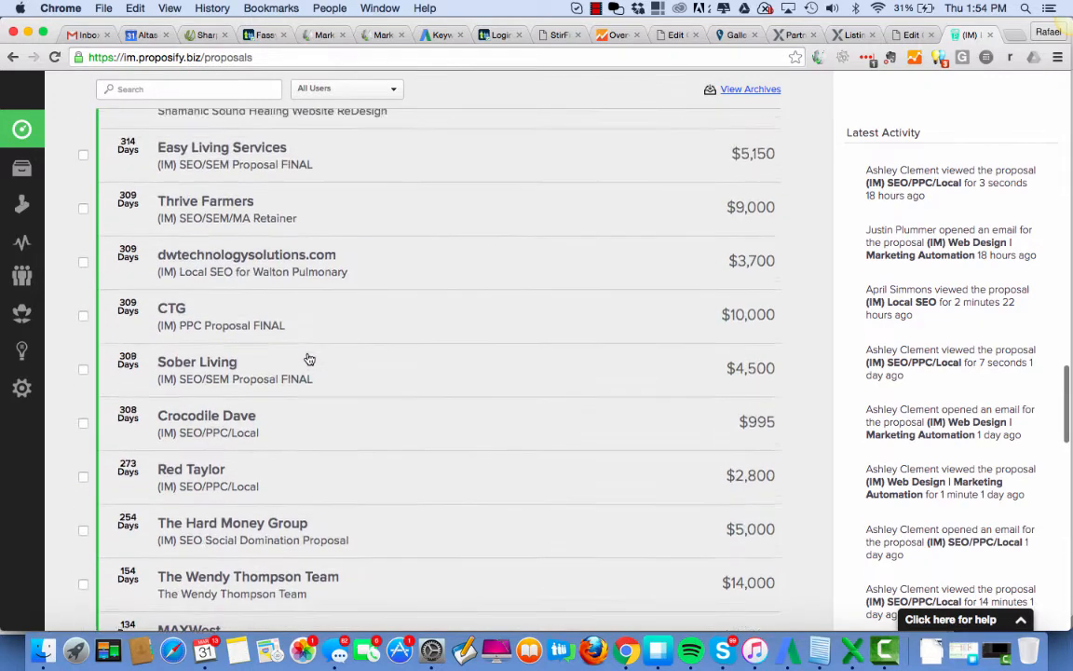
scroll(310, 358, up, 3)
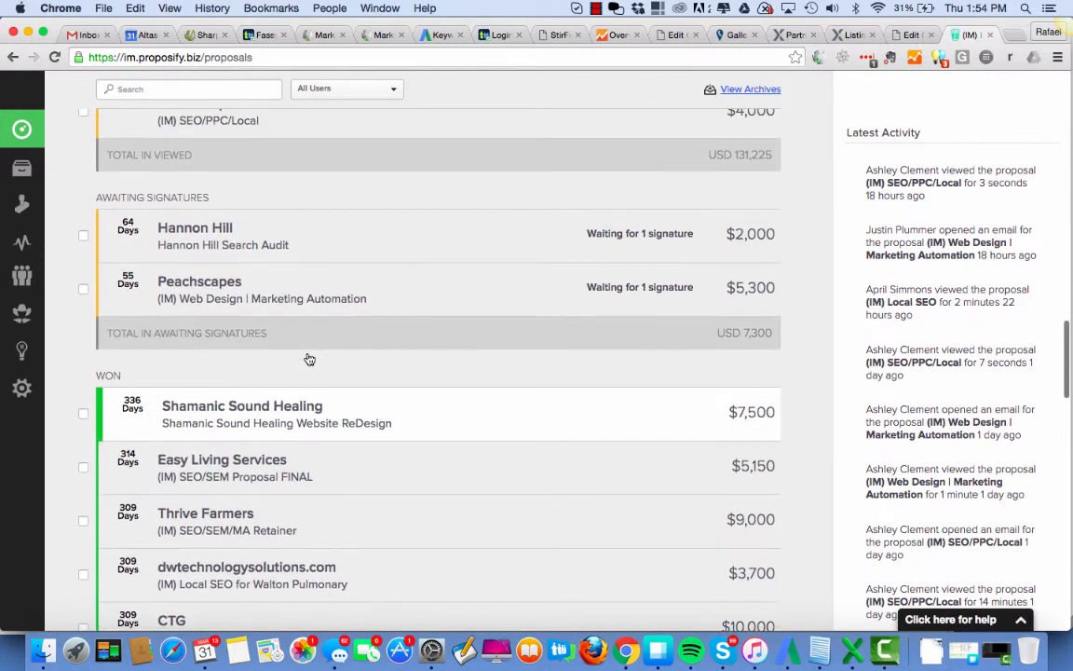
scroll(308, 358, up, 8)
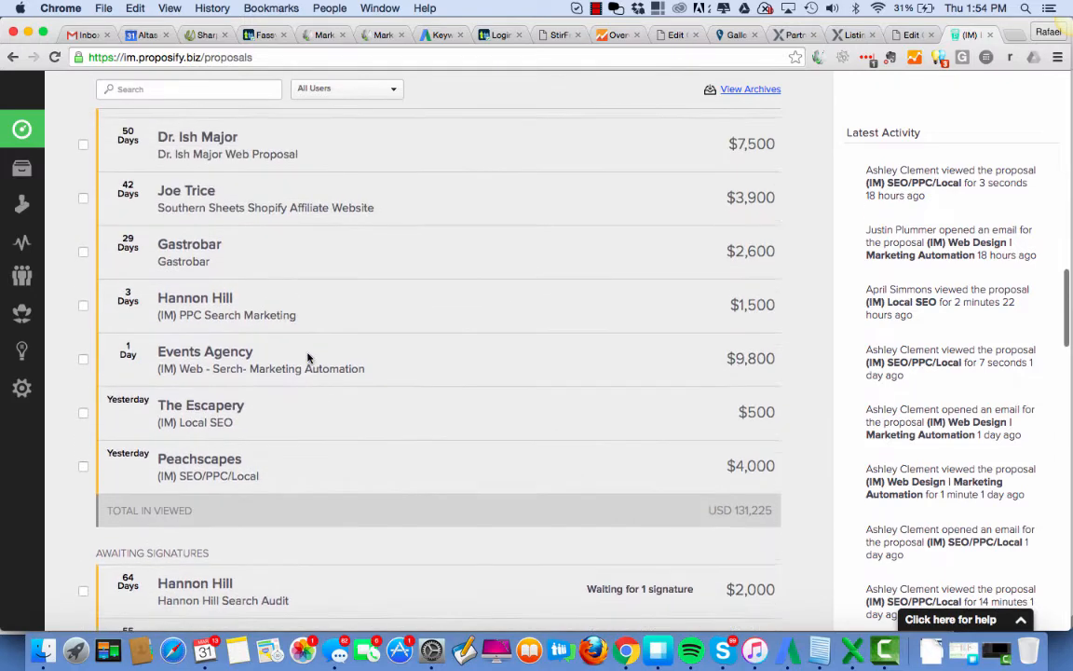
scroll(309, 359, up, 6)
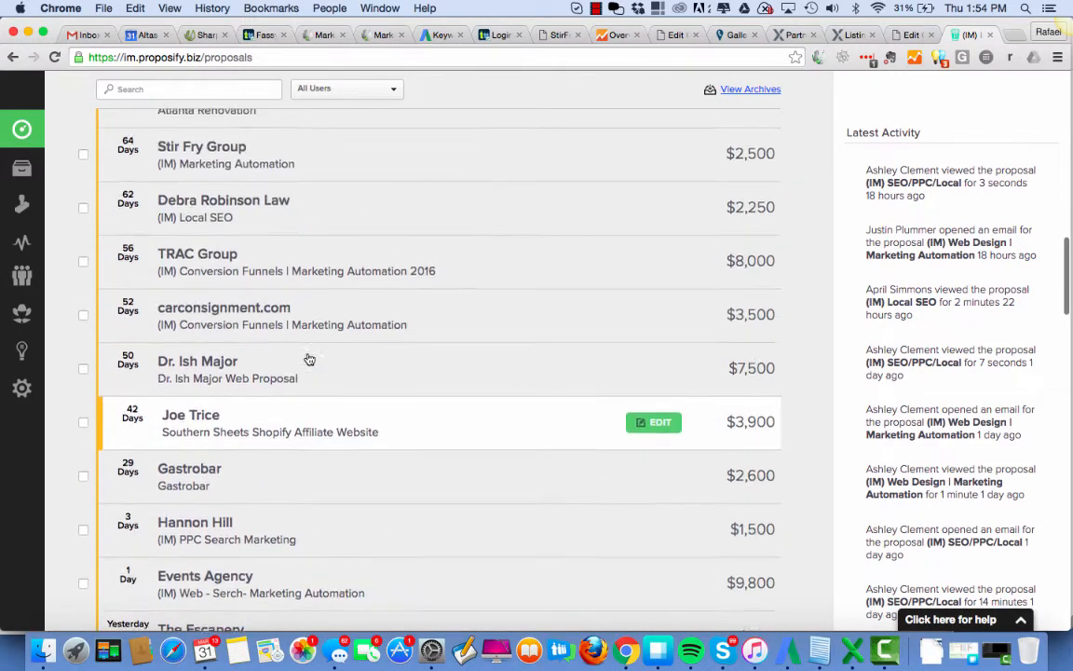
scroll(309, 358, up, 4)
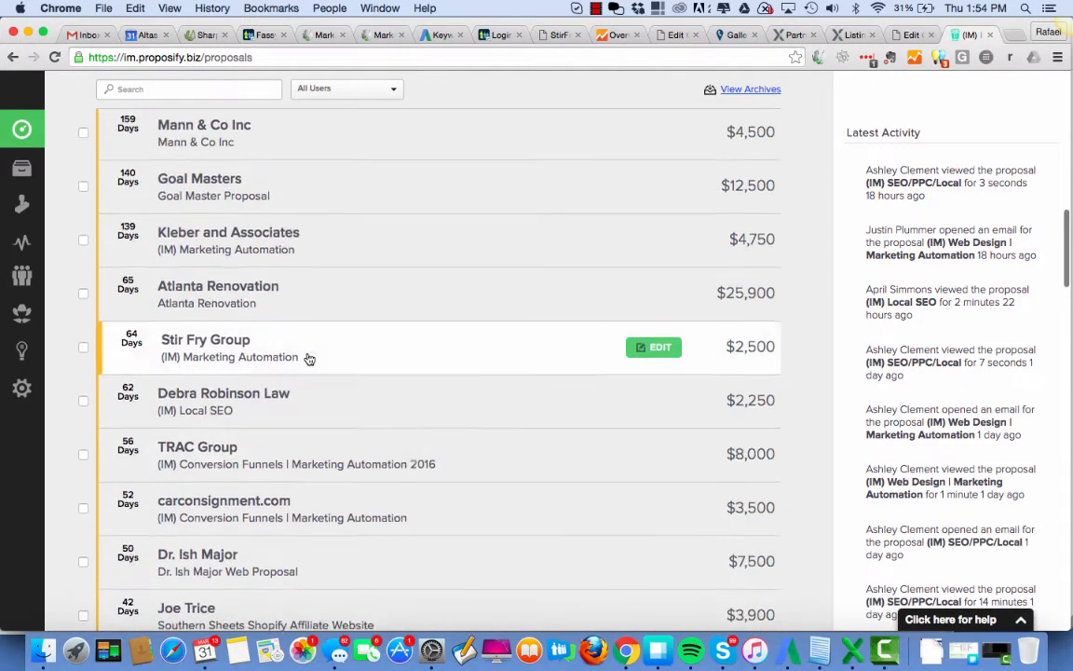
scroll(309, 358, up, 5)
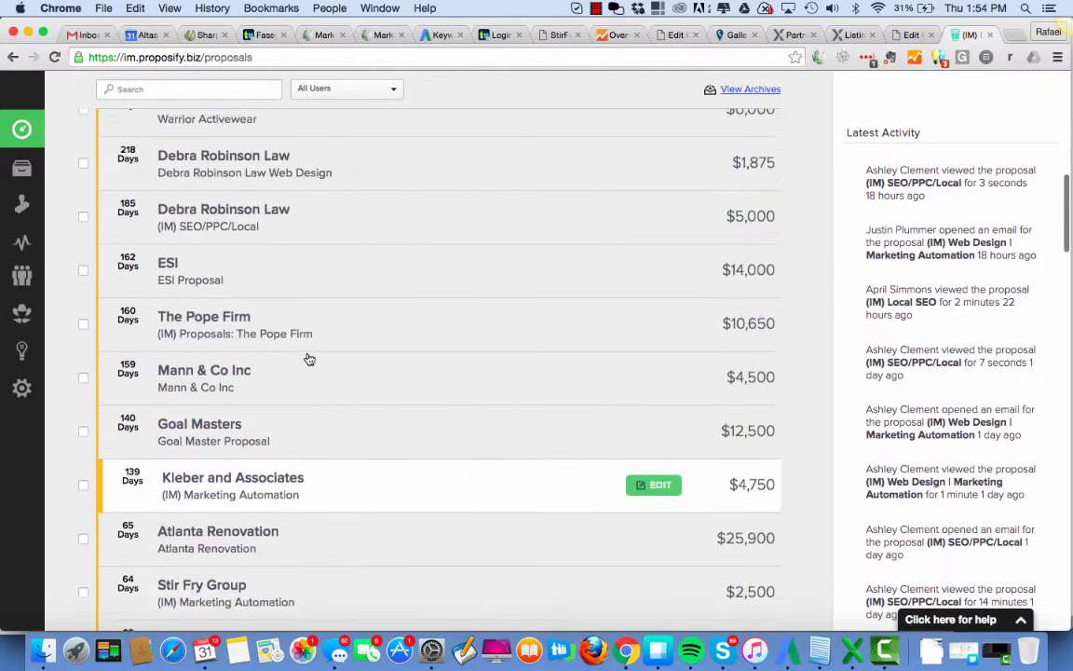
scroll(309, 358, up, 3)
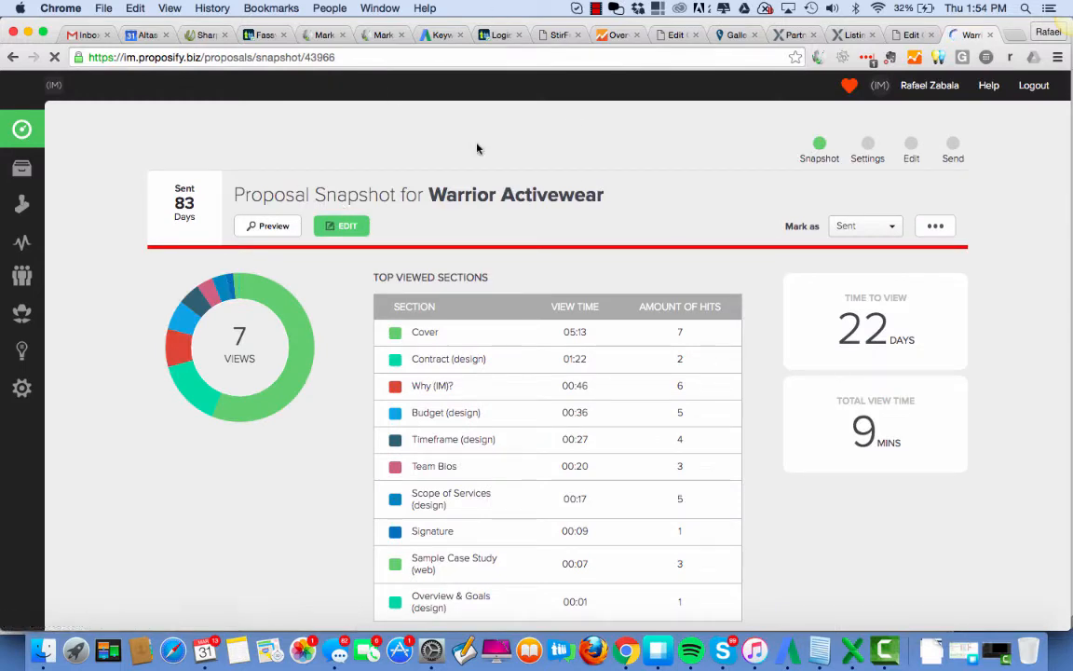
click(272, 226)
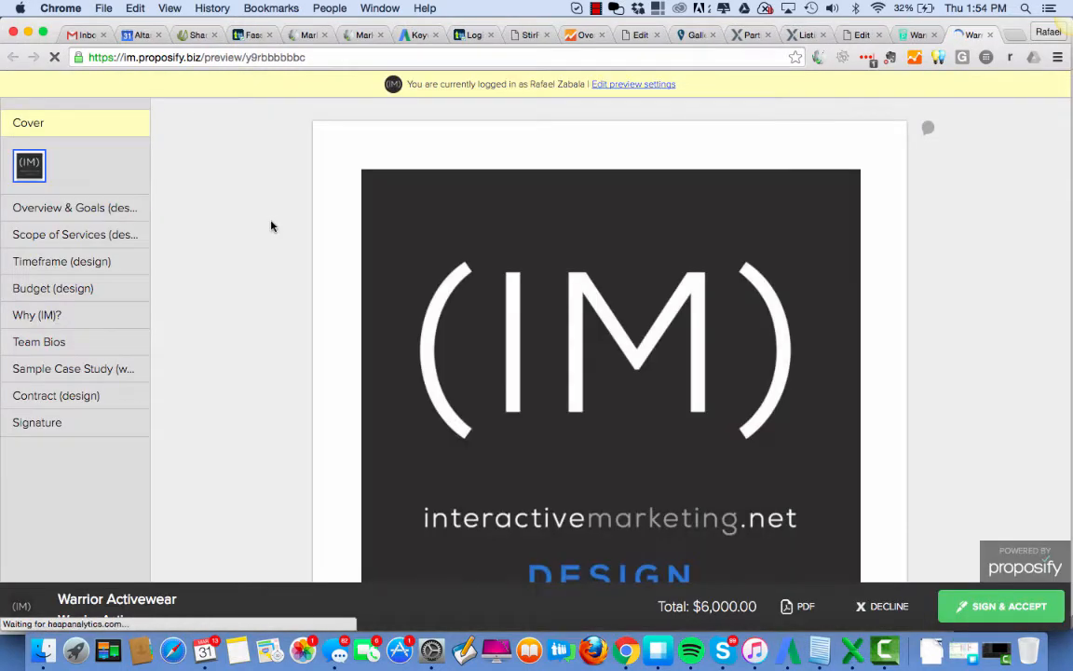
Scroll the Warrior Activewear preview down to its Budget section
scroll(688, 310, down, 10)
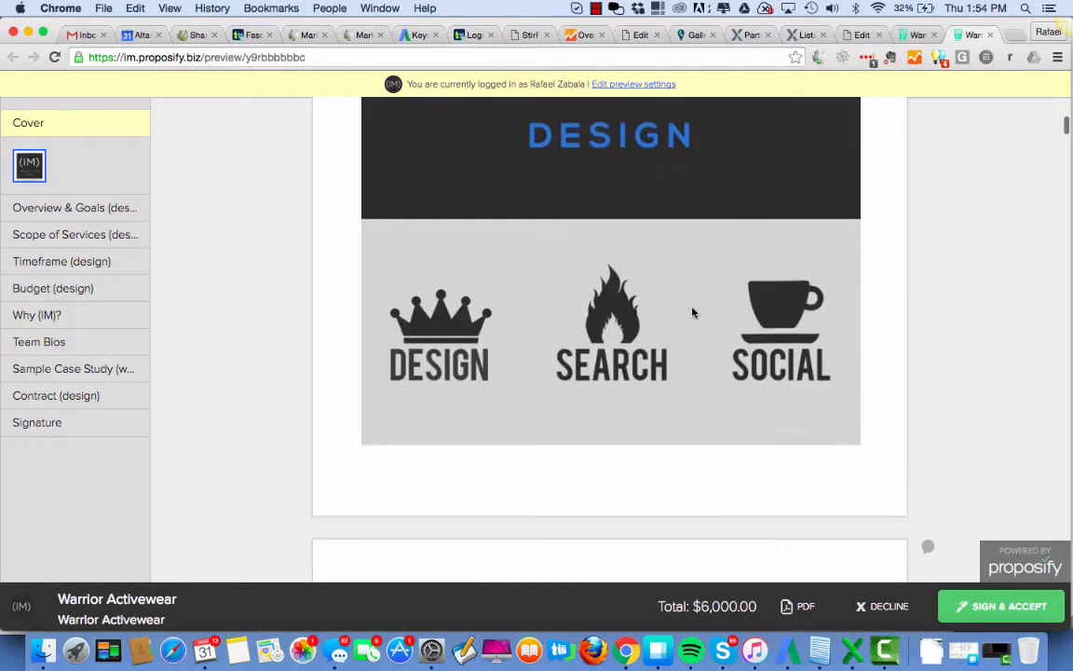
scroll(565, 255, down, 3)
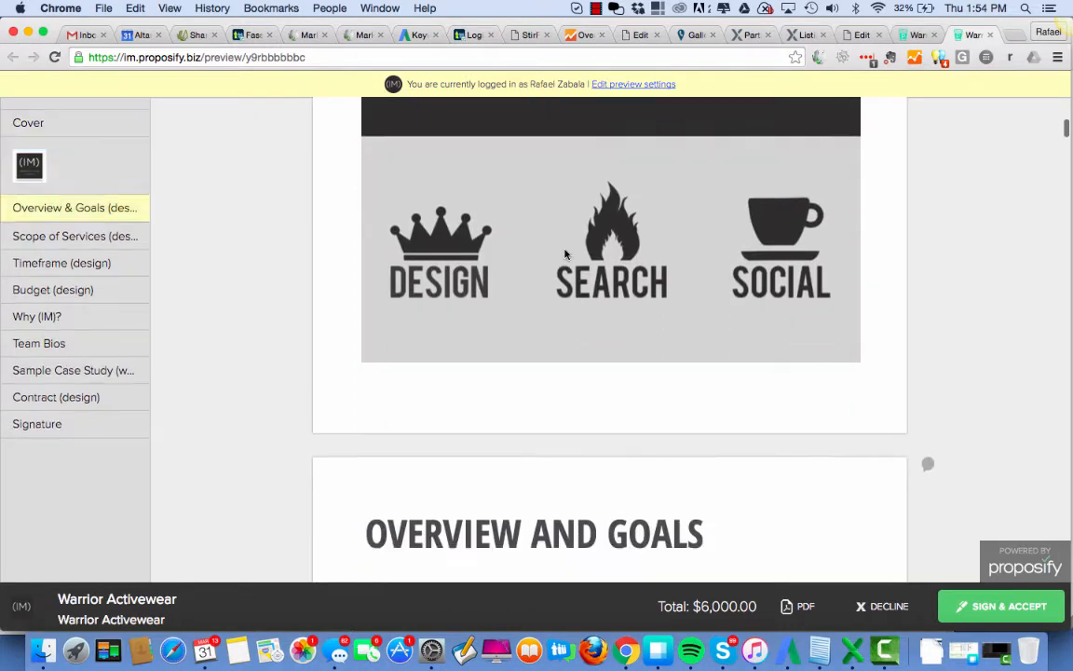
scroll(565, 255, down, 12)
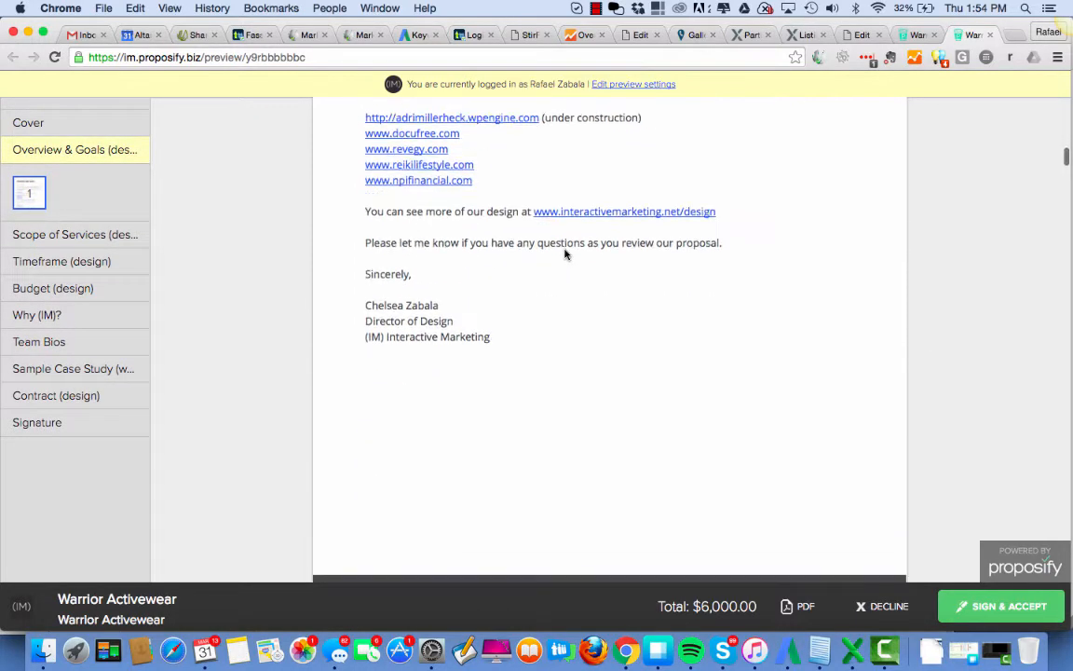
scroll(564, 253, down, 15)
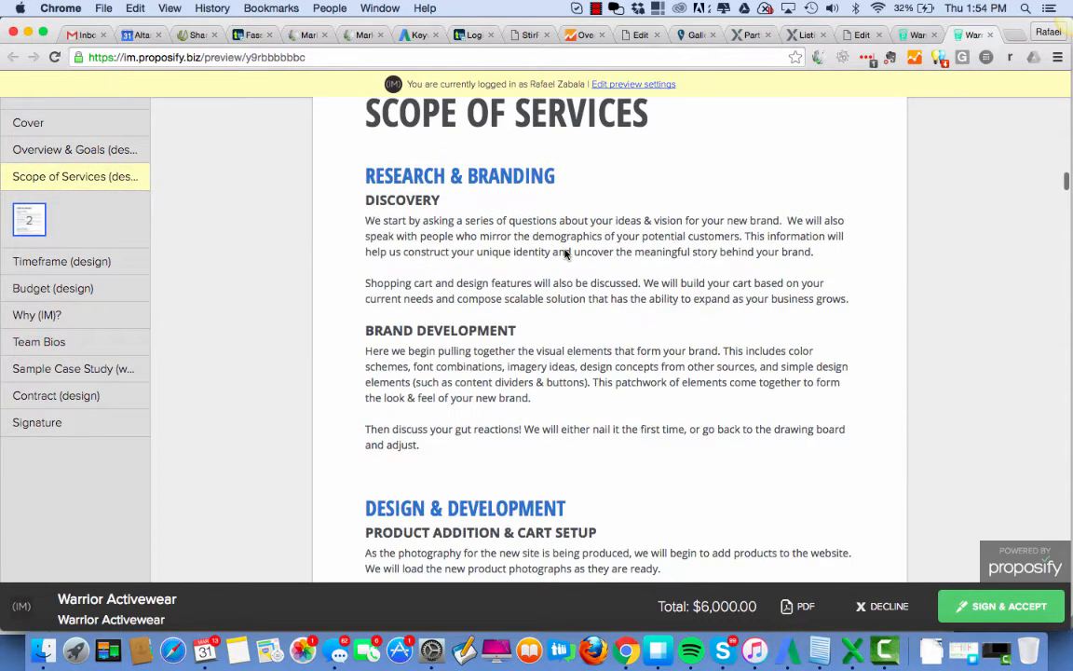
scroll(564, 254, down, 10)
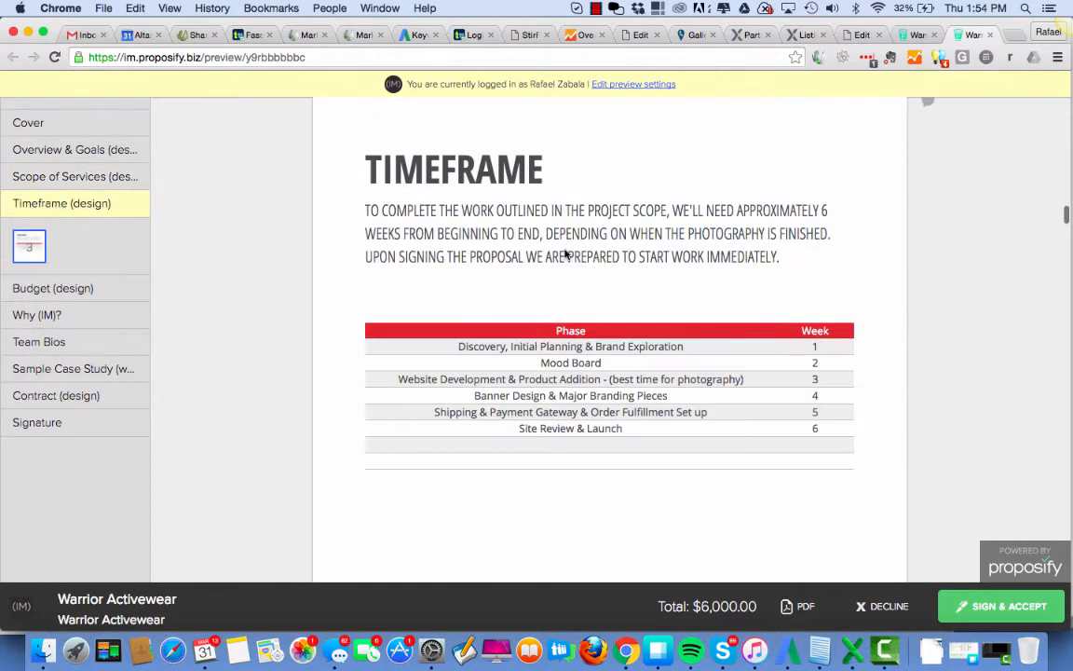
scroll(564, 254, down, 5)
scroll(565, 255, down, 12)
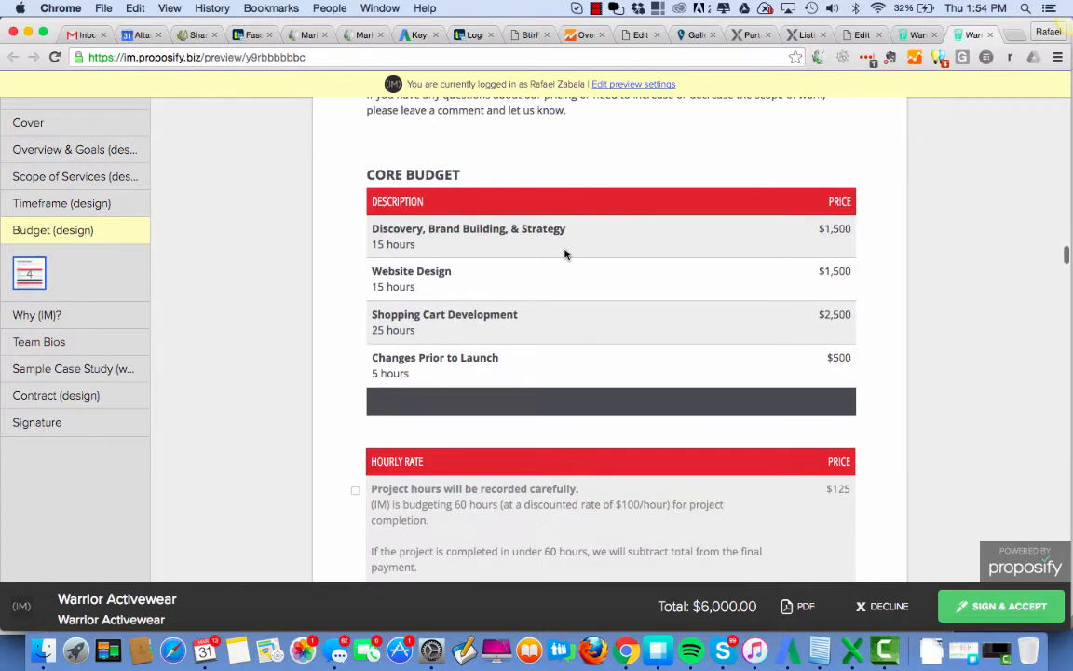
scroll(564, 254, down, 12)
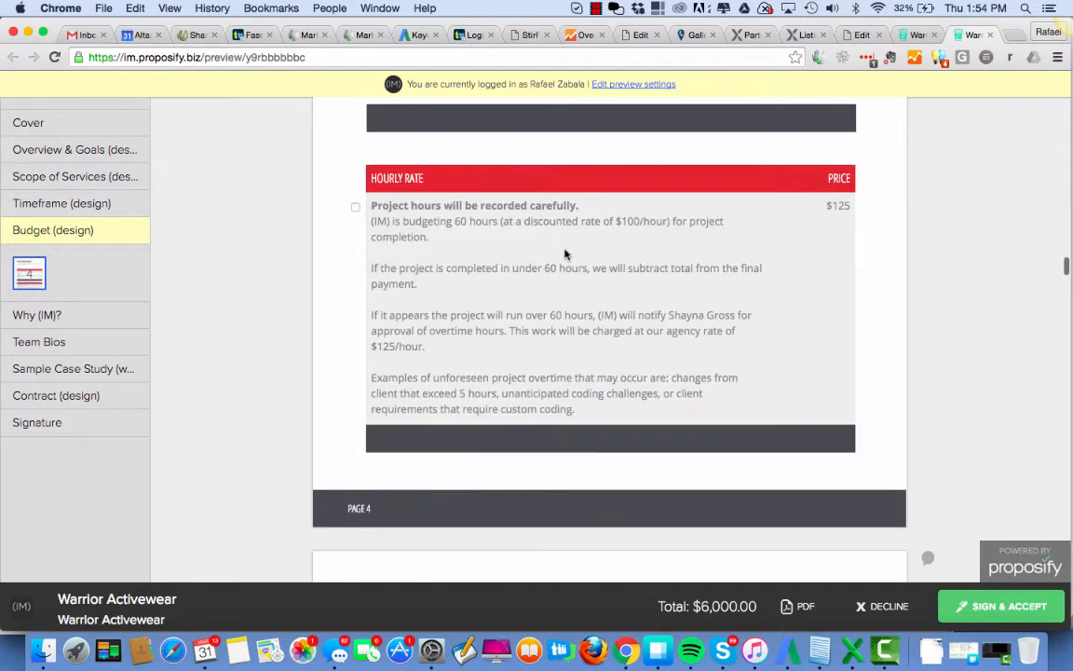
scroll(564, 254, up, 10)
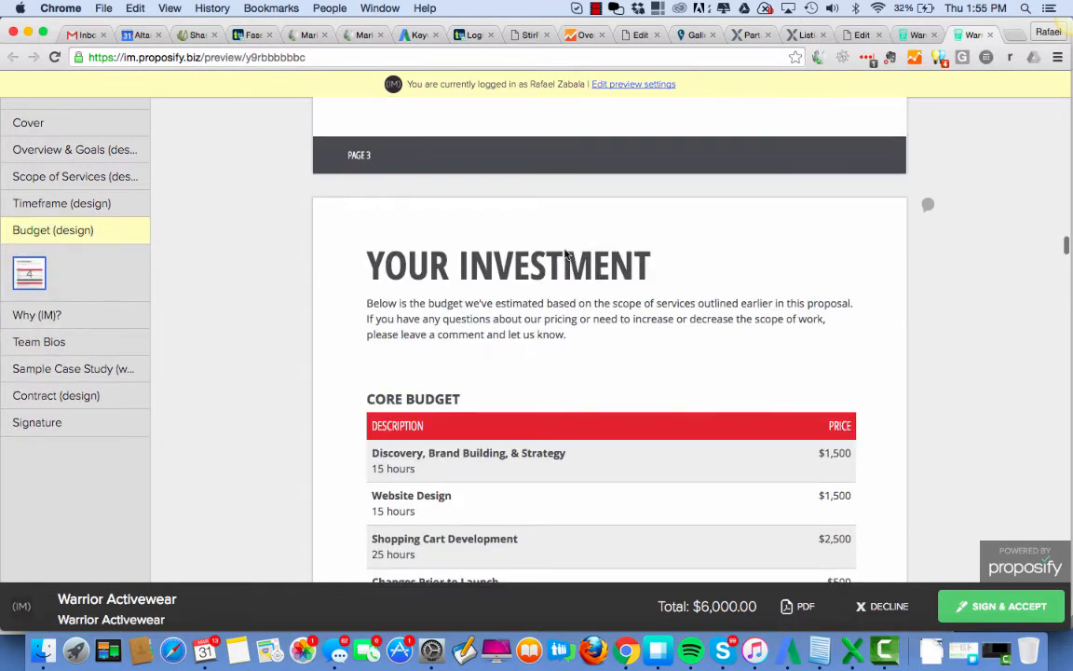
scroll(564, 254, down, 2)
scroll(564, 254, down, 3)
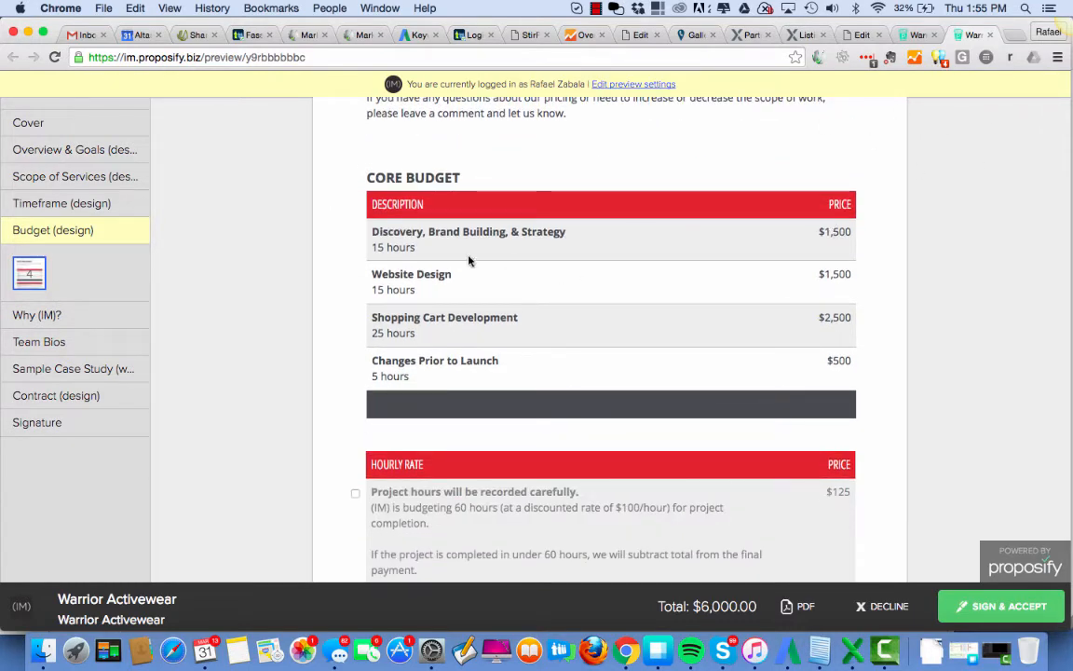
Close the preview and go to the saved Templates page
click(990, 36)
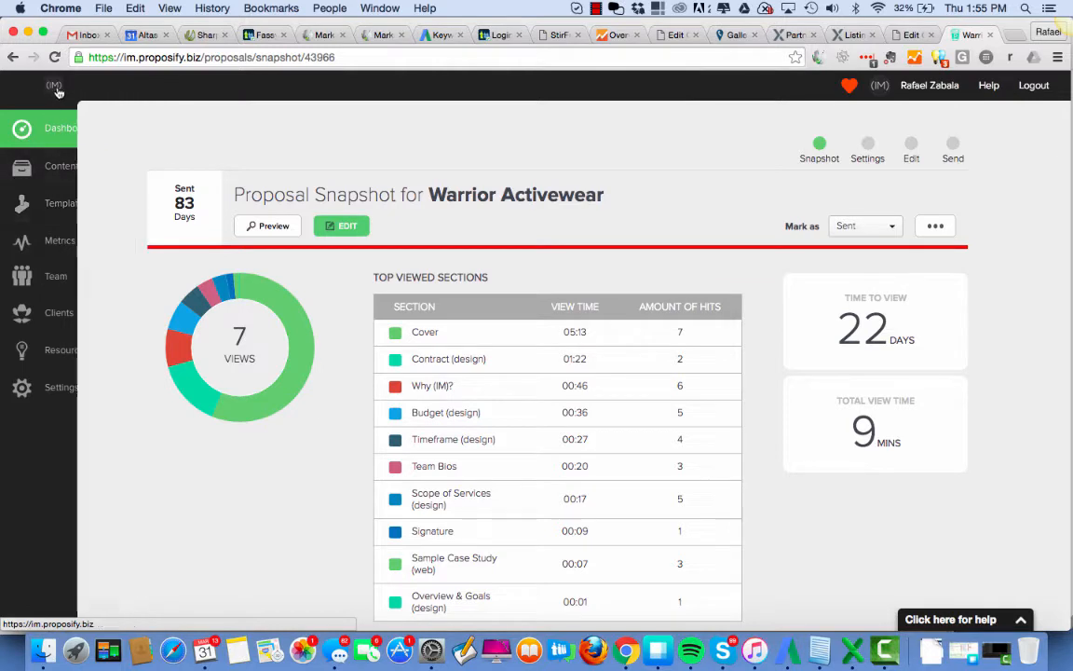
mouse_move(33, 176)
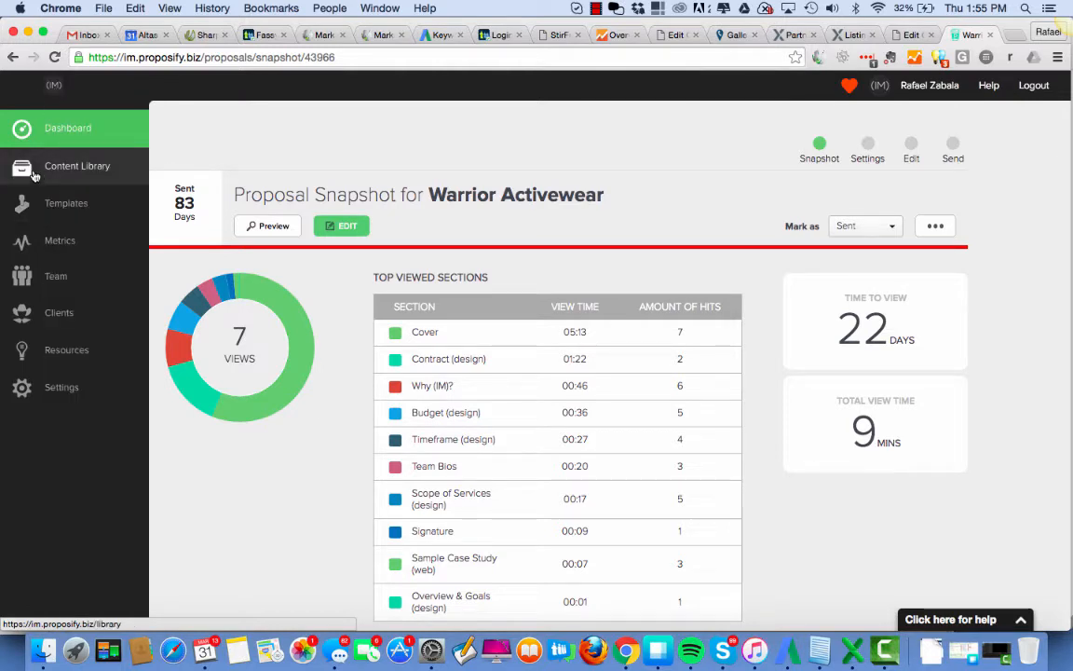
click(44, 204)
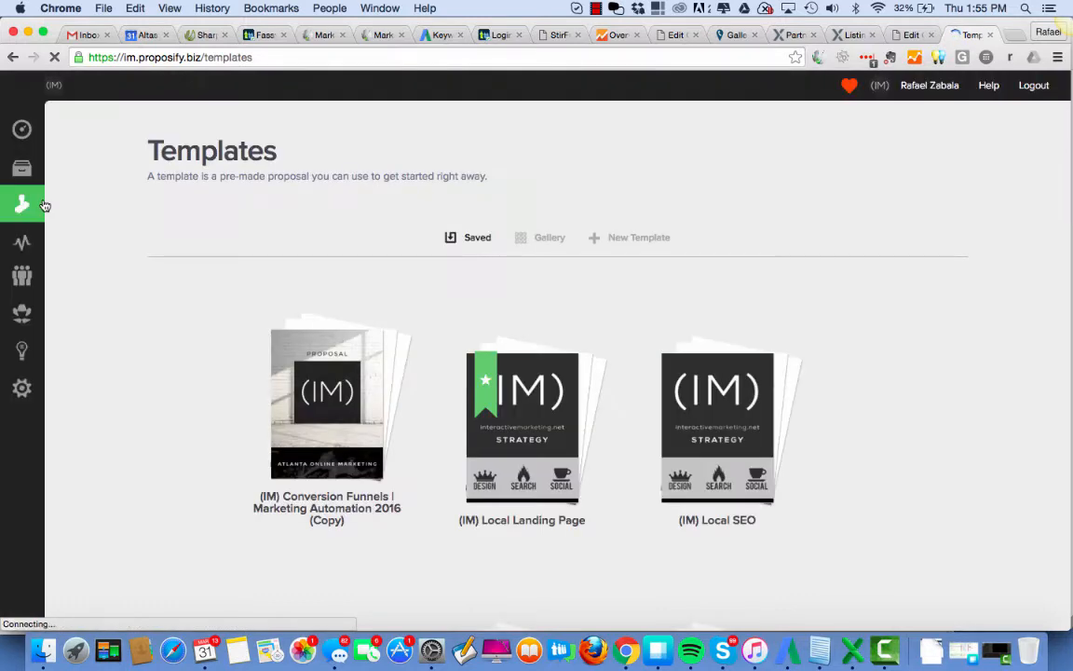
Scroll to the three (IM) Web - Local - Marketing Automation 2016 cards and select the third
scroll(726, 354, down, 5)
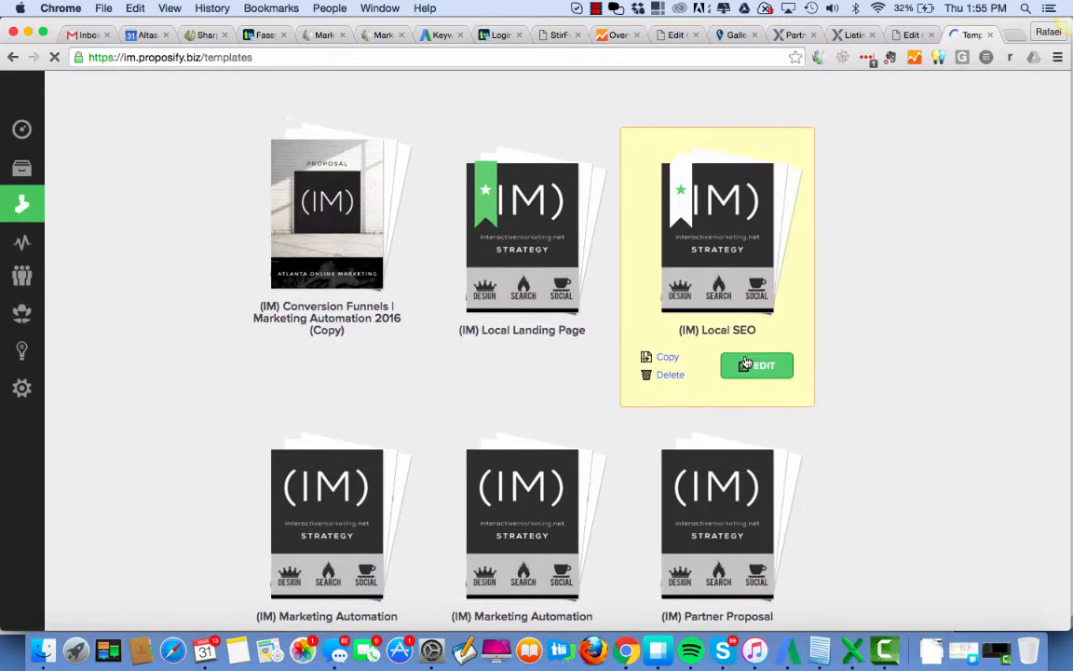
scroll(550, 372, down, 4)
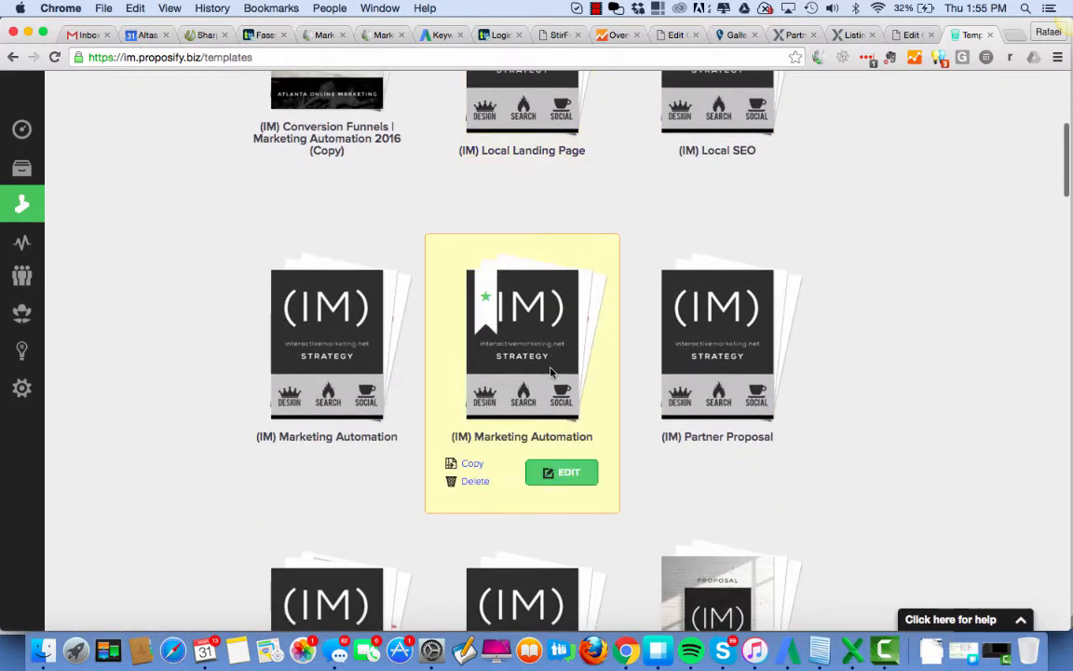
scroll(757, 398, down, 5)
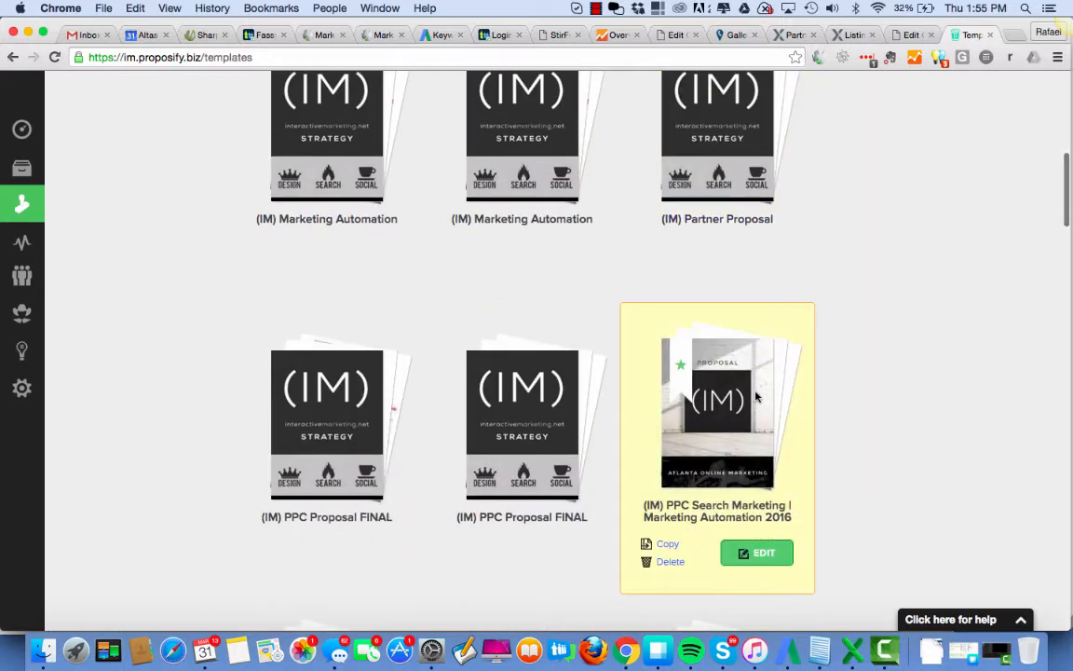
scroll(892, 340, down, 7)
scroll(892, 340, down, 5)
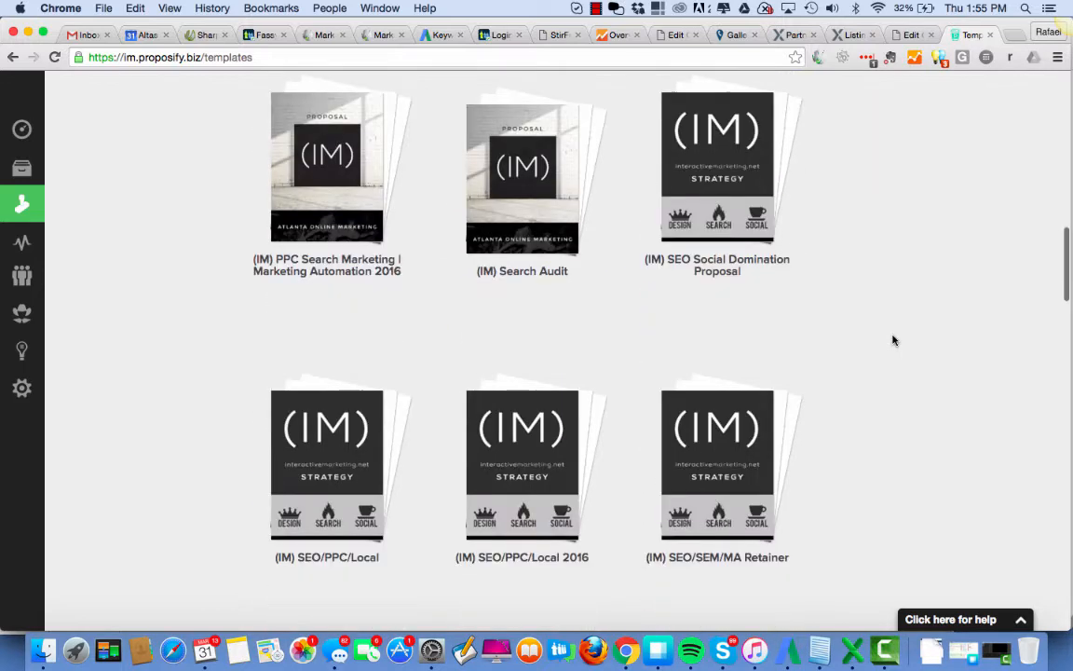
scroll(893, 340, down, 10)
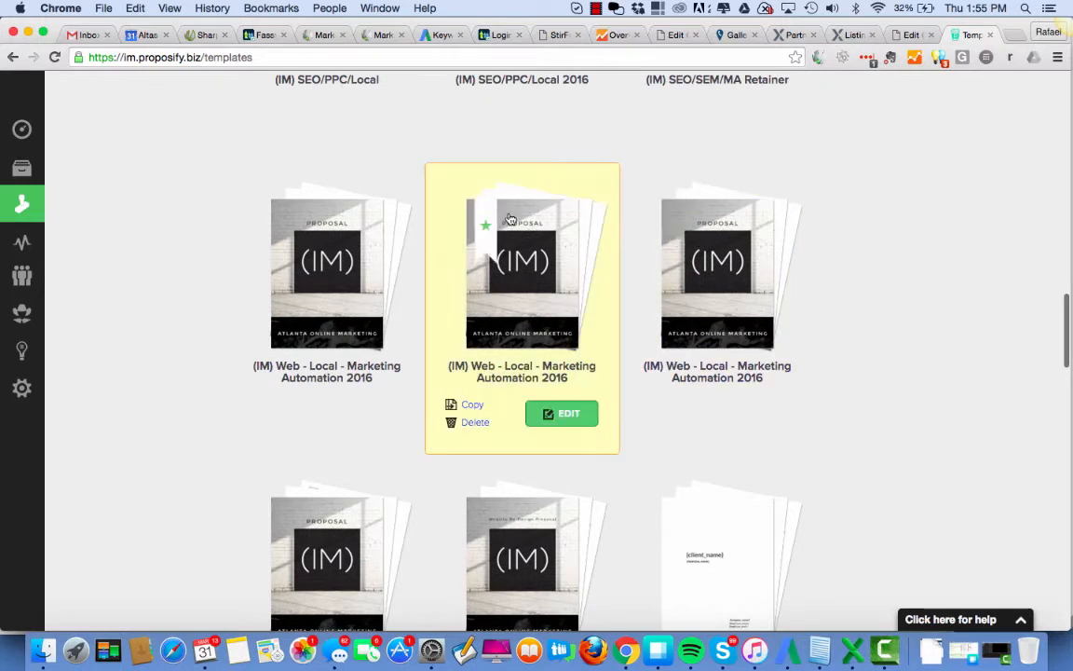
click(680, 223)
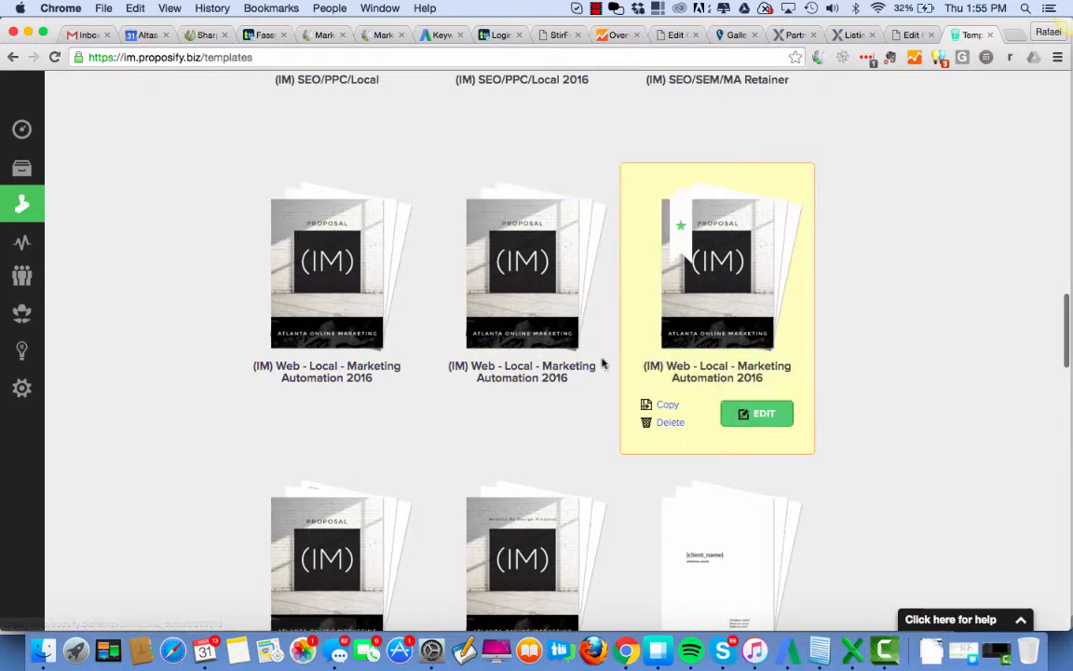
Open the third Web - Local template in the editor and read its SEO/SEM Overview
click(753, 417)
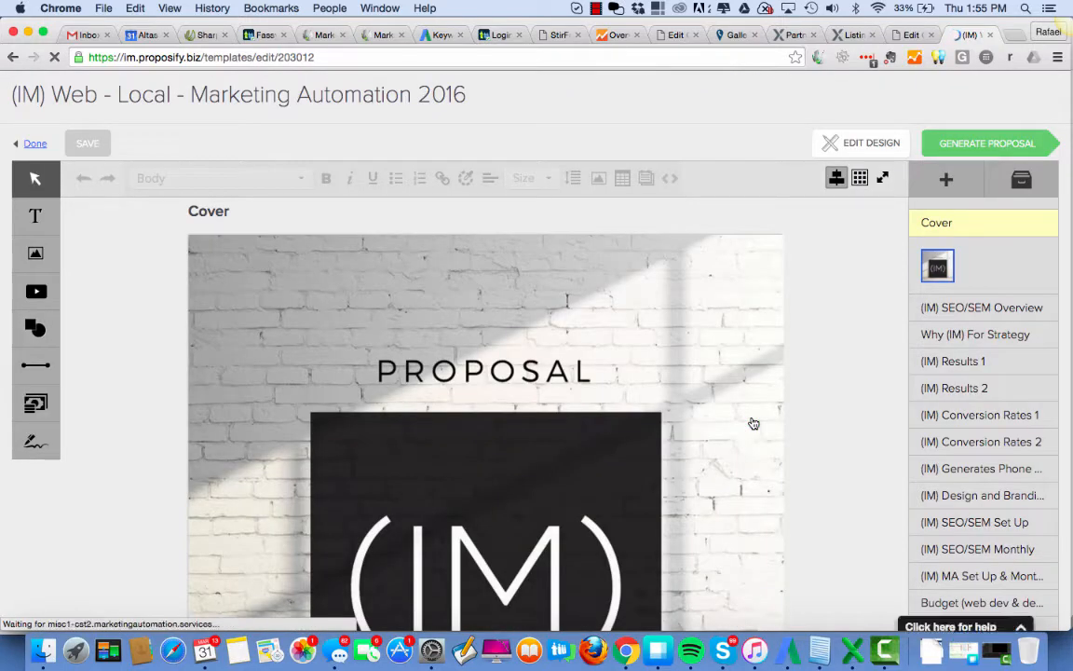
scroll(753, 424, down, 10)
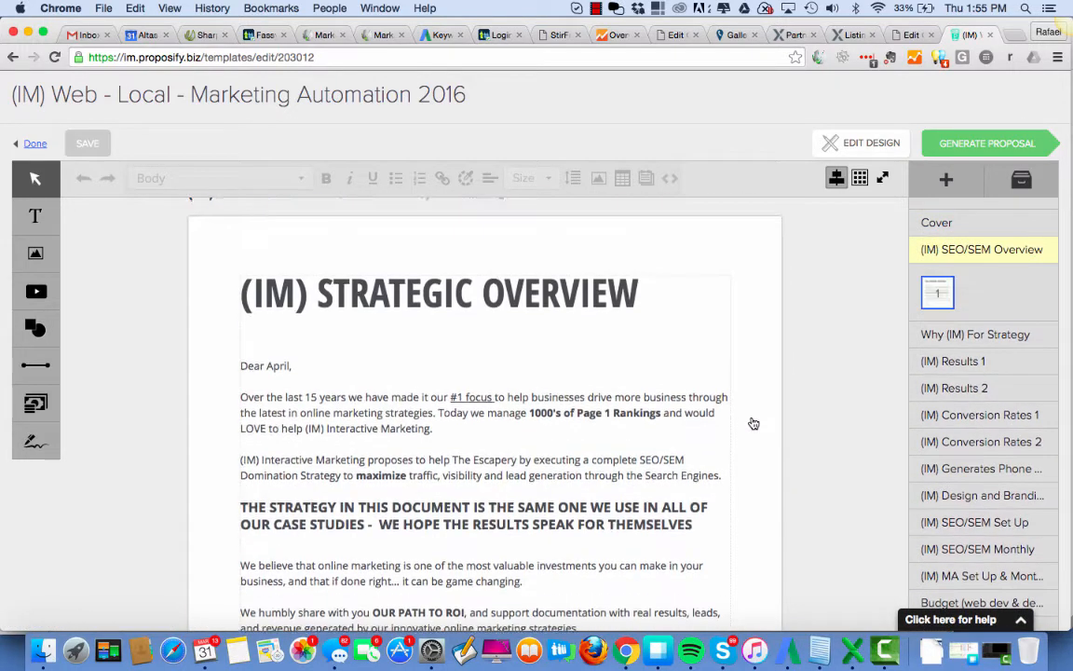
scroll(753, 424, down, 10)
scroll(753, 442, up, 10)
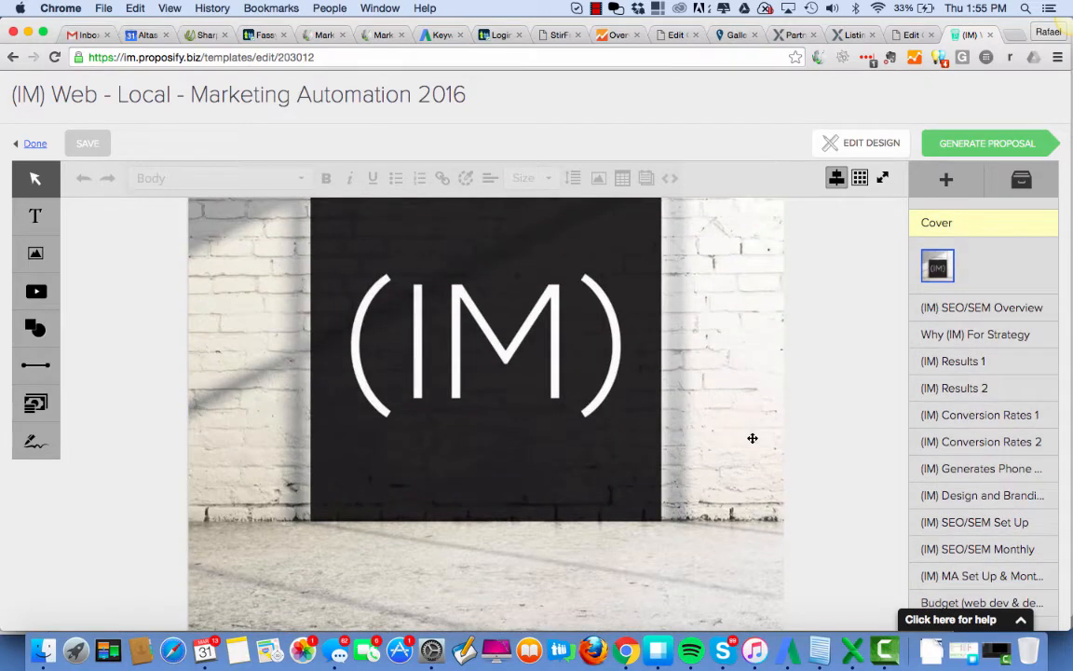
scroll(752, 438, down, 10)
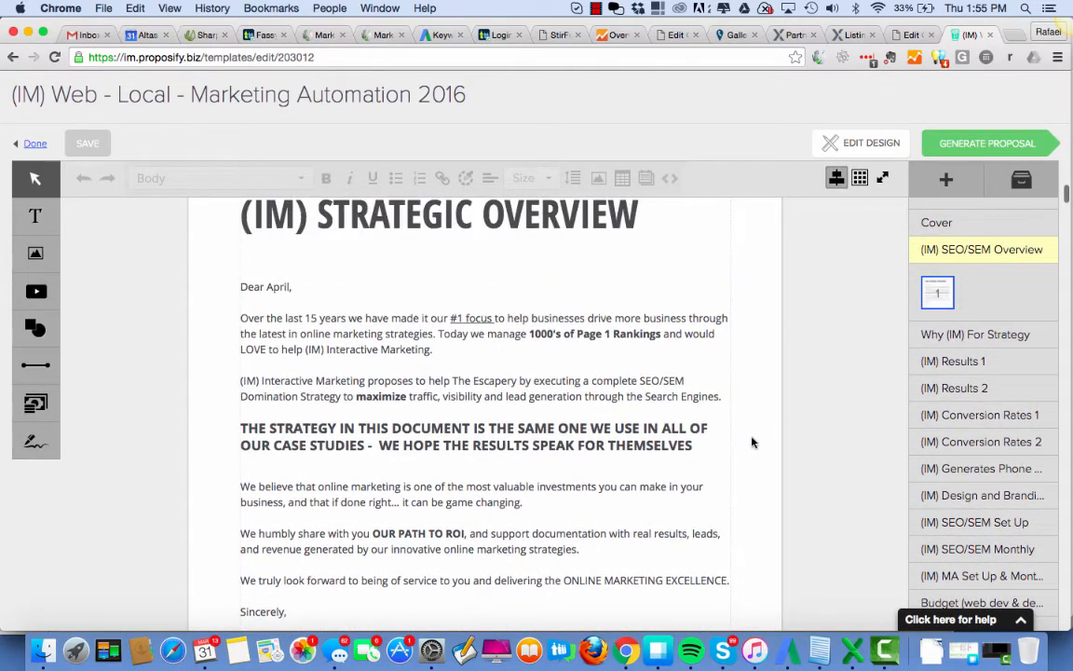
scroll(752, 442, down, 10)
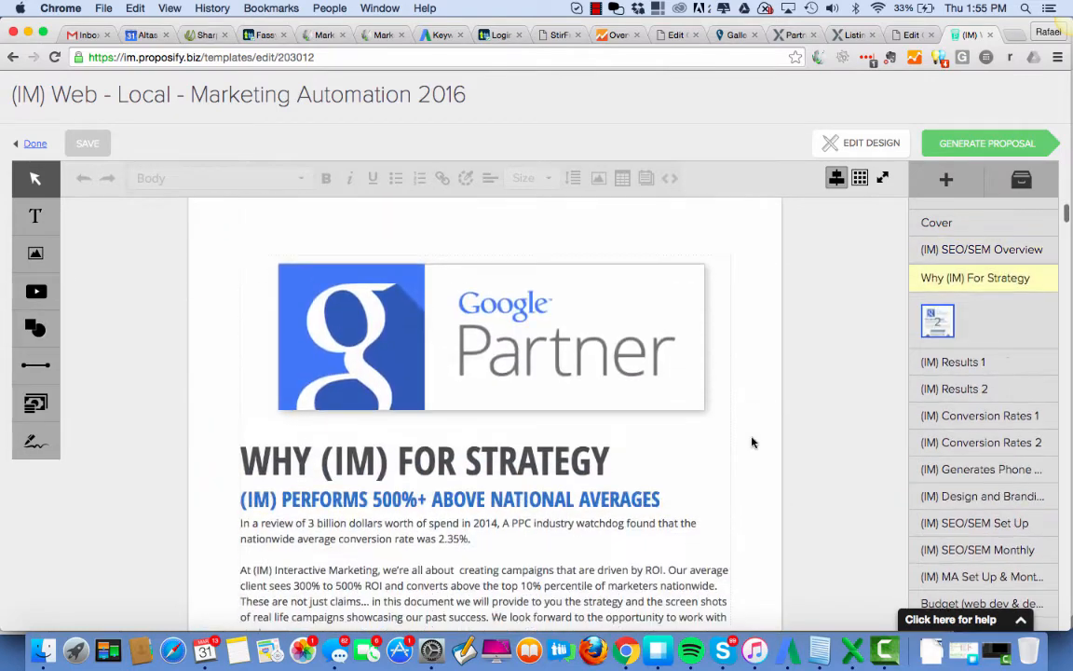
scroll(752, 442, down, 10)
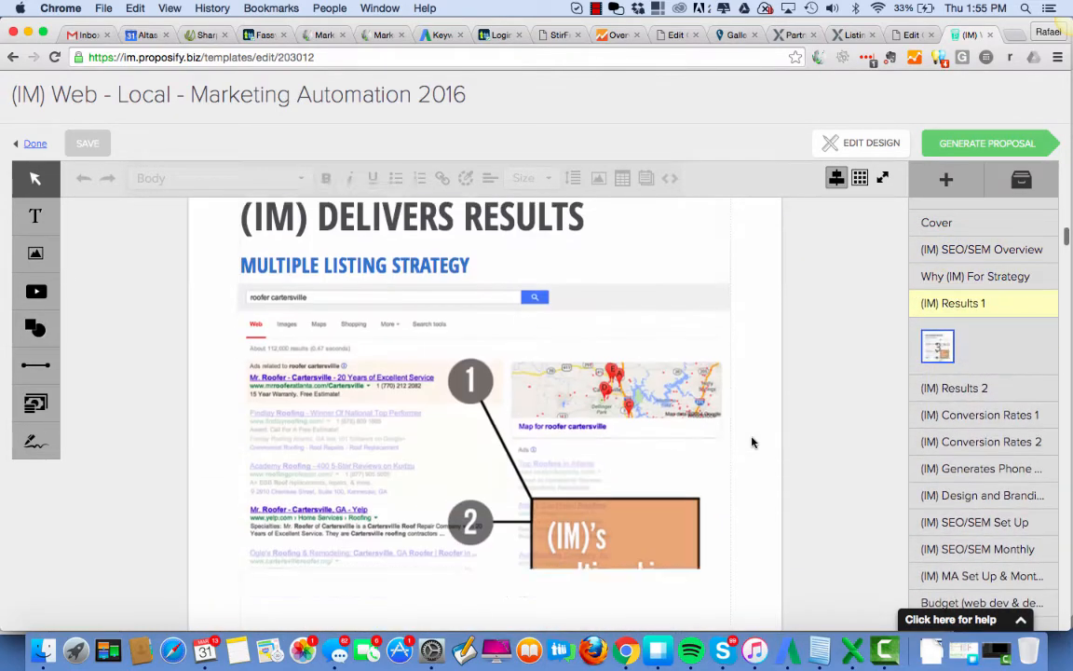
scroll(752, 443, down, 10)
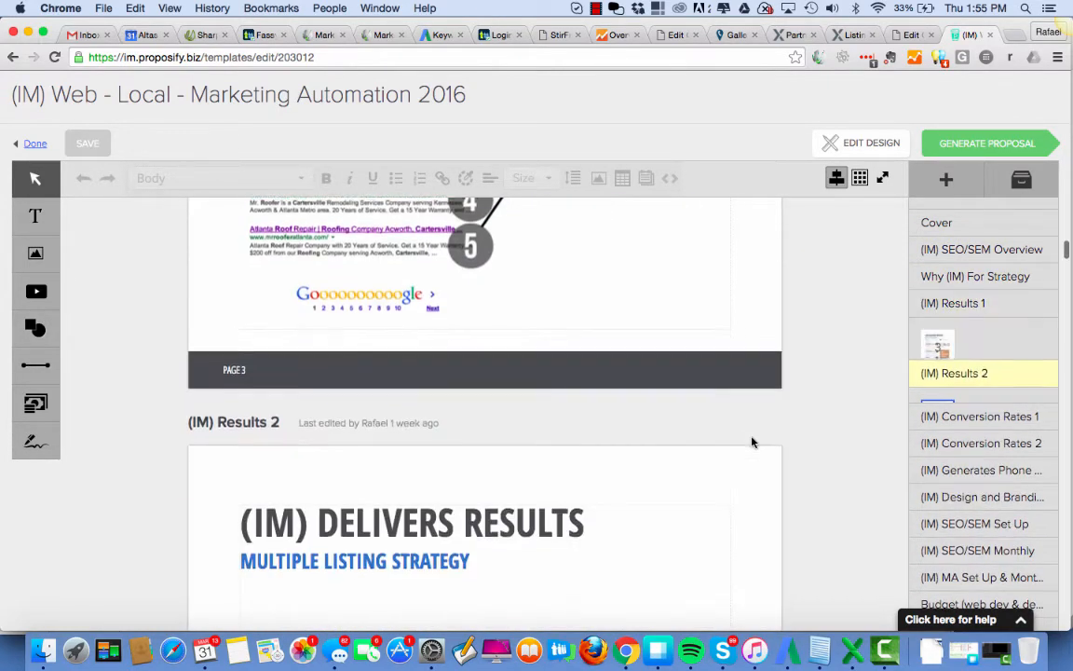
scroll(752, 443, down, 10)
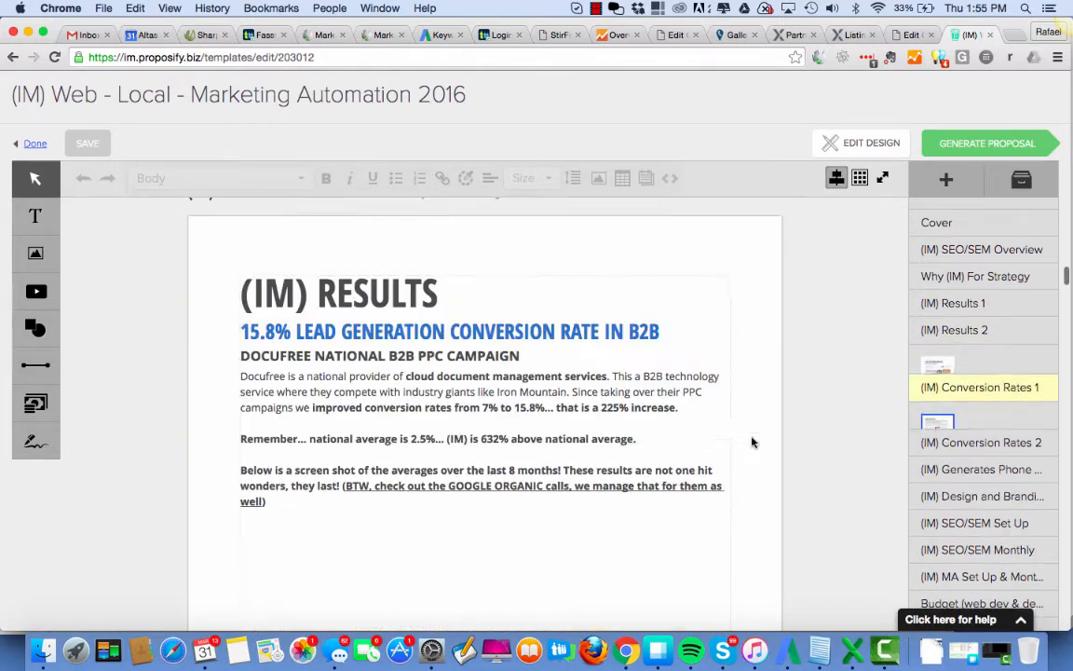
Continue through Results and Conversion Rates to the Design and Branding section
scroll(753, 443, down, 10)
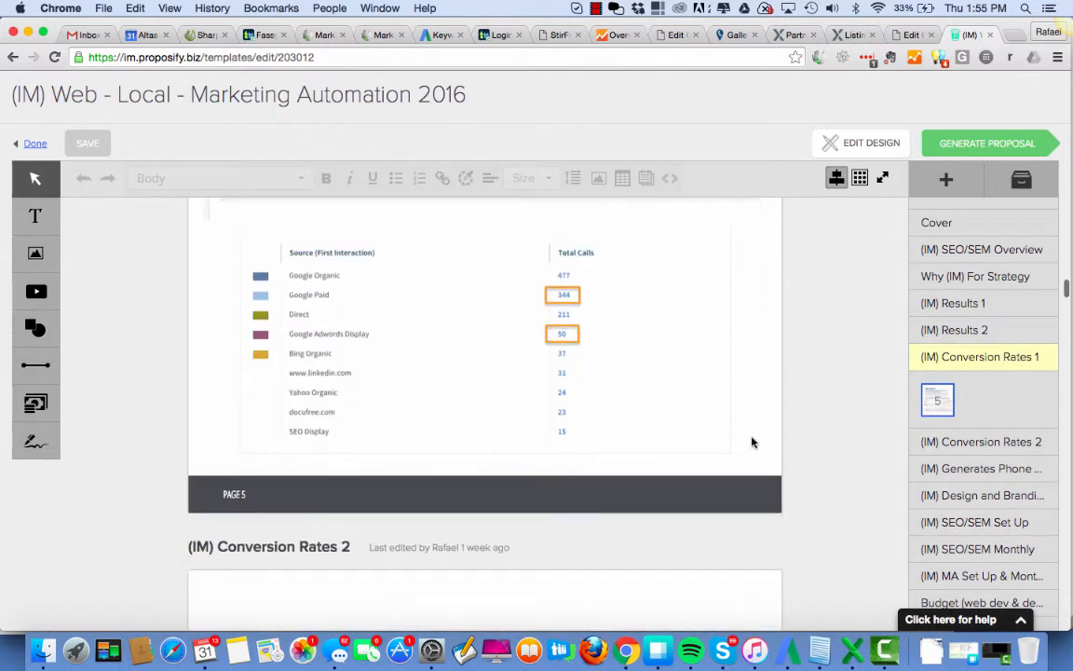
scroll(753, 442, down, 3)
scroll(752, 442, up, 15)
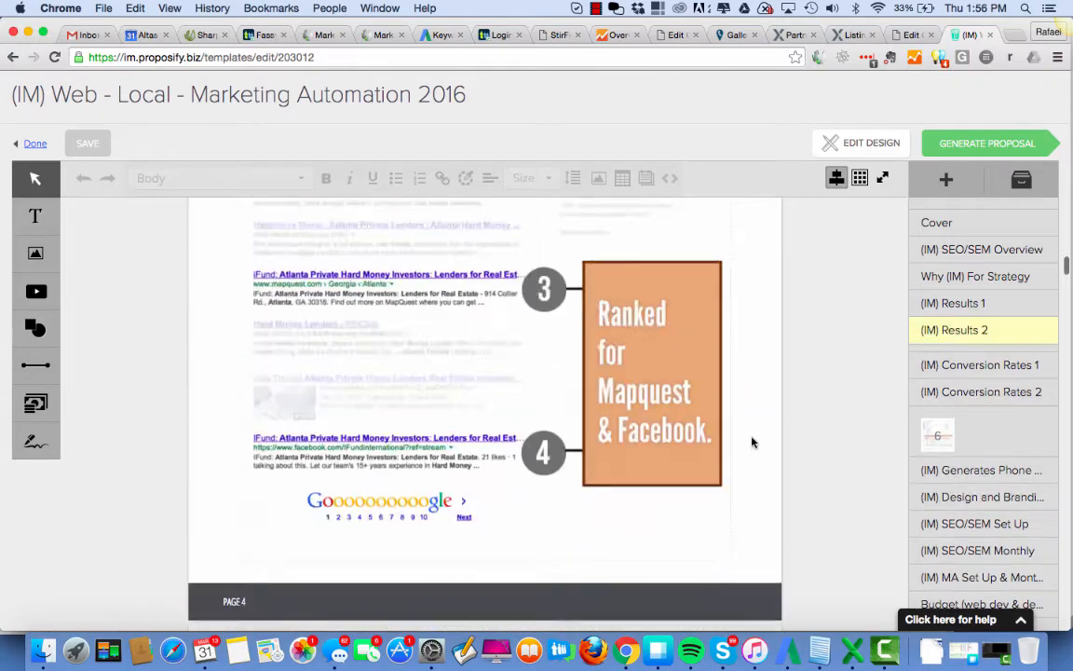
scroll(753, 443, up, 5)
scroll(753, 443, down, 8)
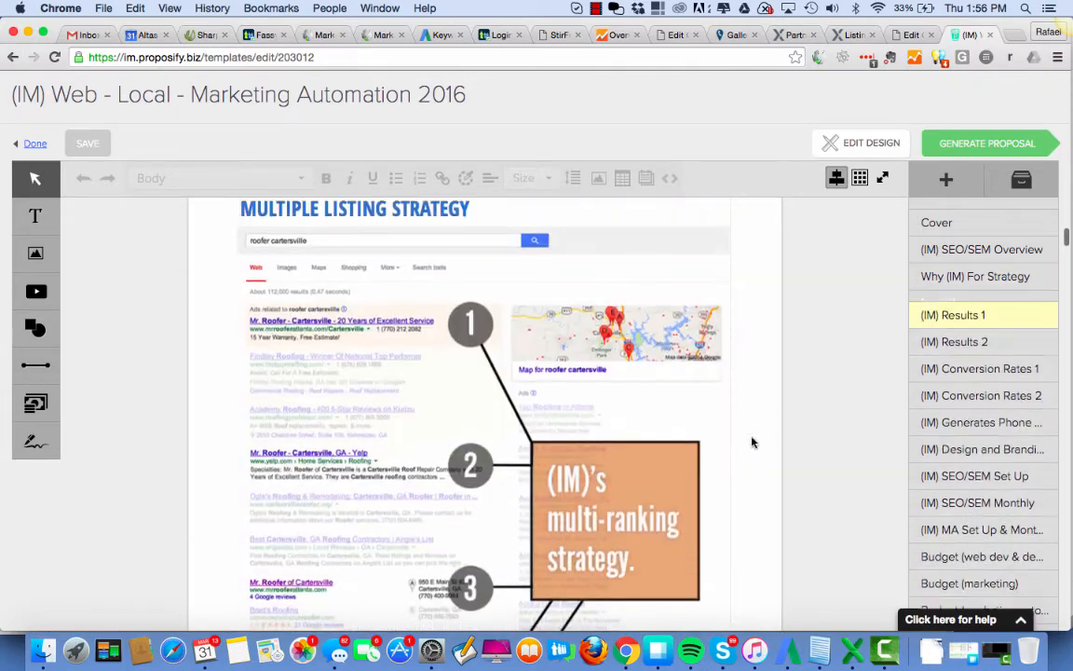
scroll(753, 442, down, 10)
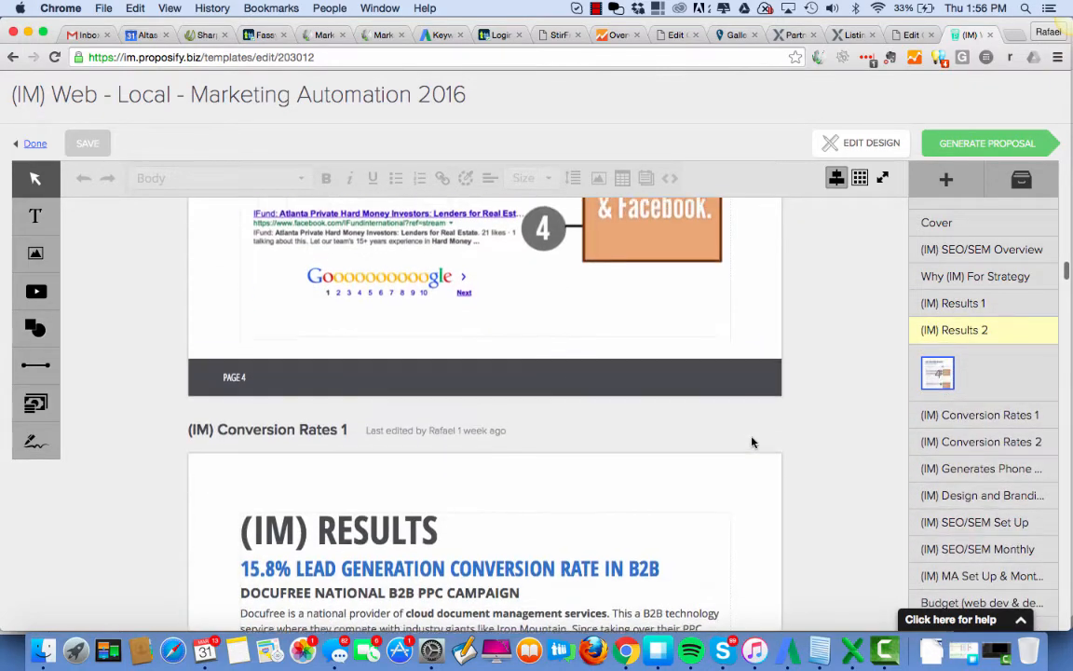
scroll(753, 442, down, 10)
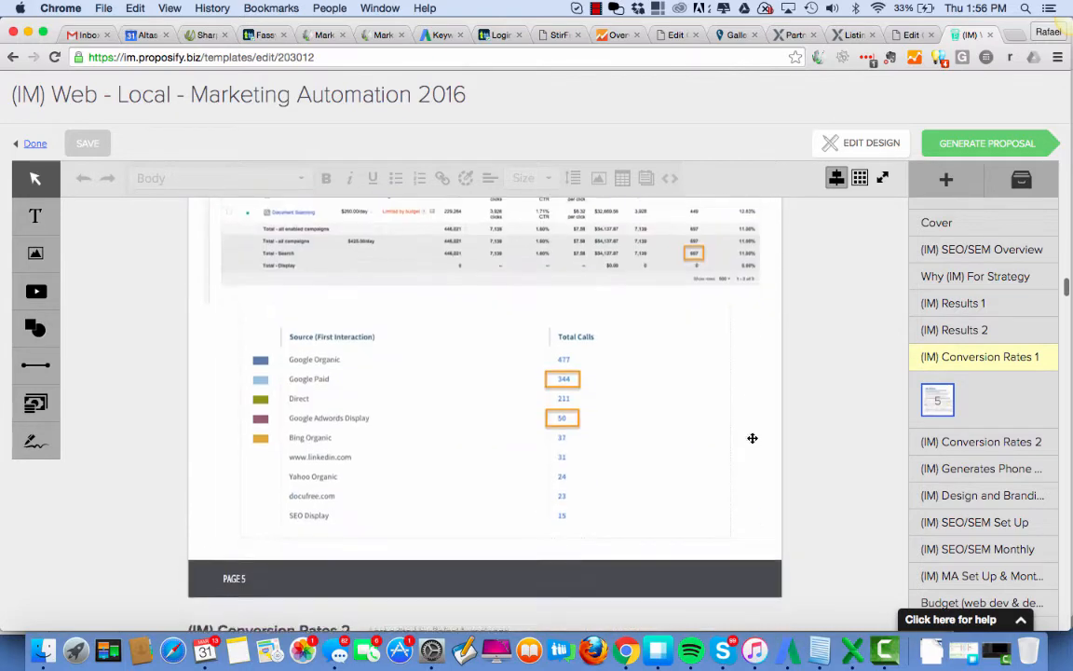
scroll(753, 442, down, 10)
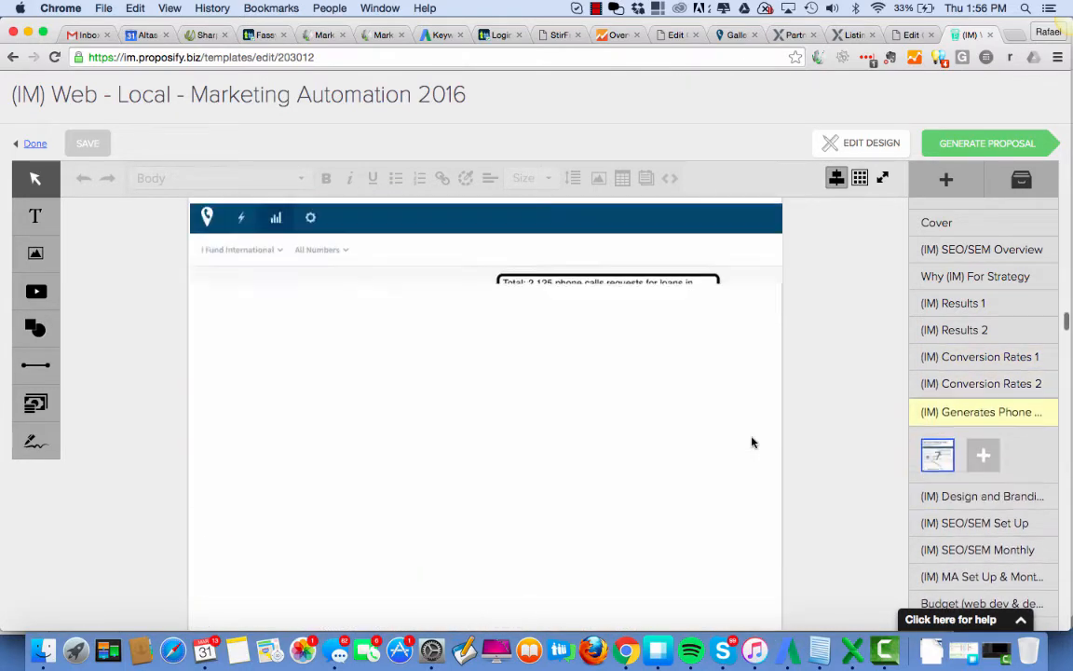
scroll(753, 438, down, 10)
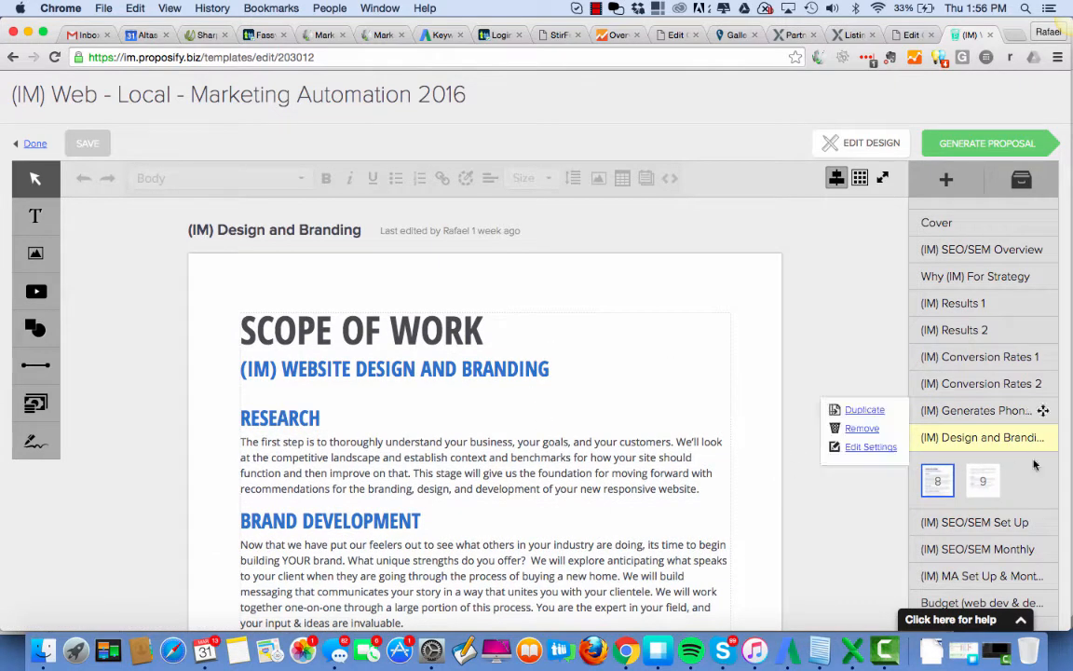
Scroll past SEO/SEM Set Up, Monthly, MA Set Up and Web Dev Budget to the $2,250 Budget (marketing) table
scroll(472, 451, down, 3)
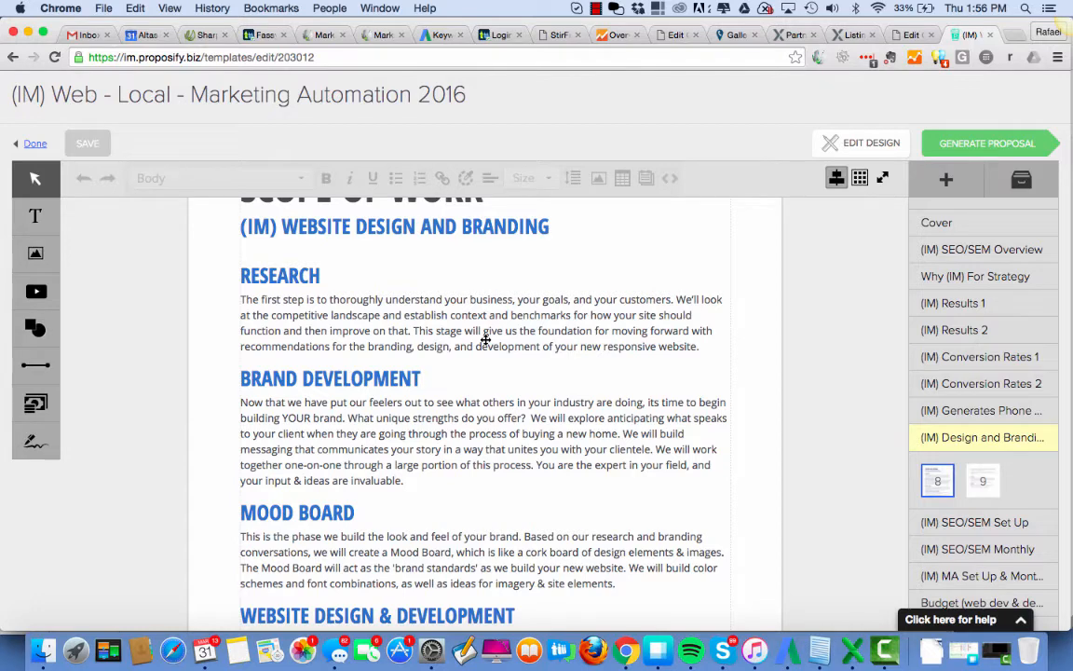
scroll(485, 339, up, 2)
mouse_move(977, 228)
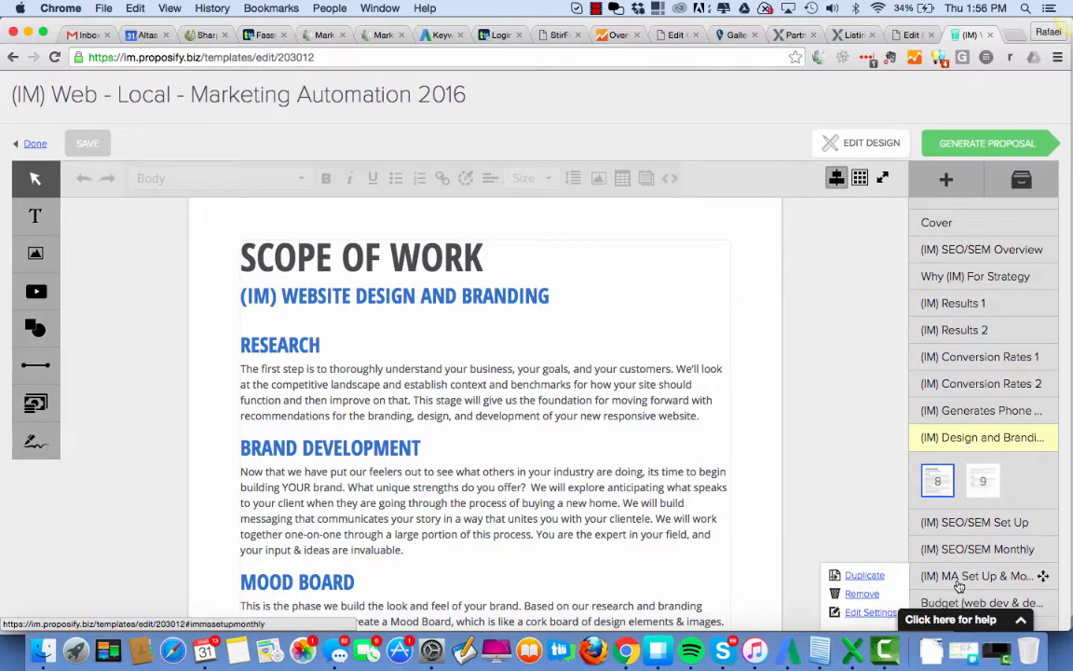
scroll(960, 586, down, 2)
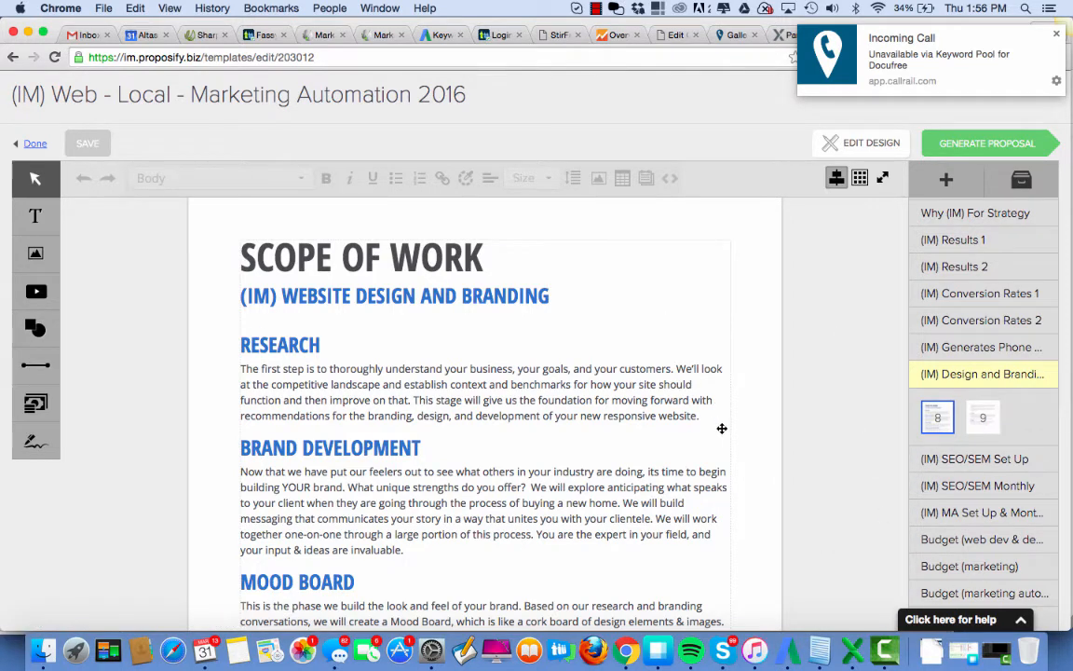
scroll(721, 428, down, 3)
scroll(721, 427, down, 10)
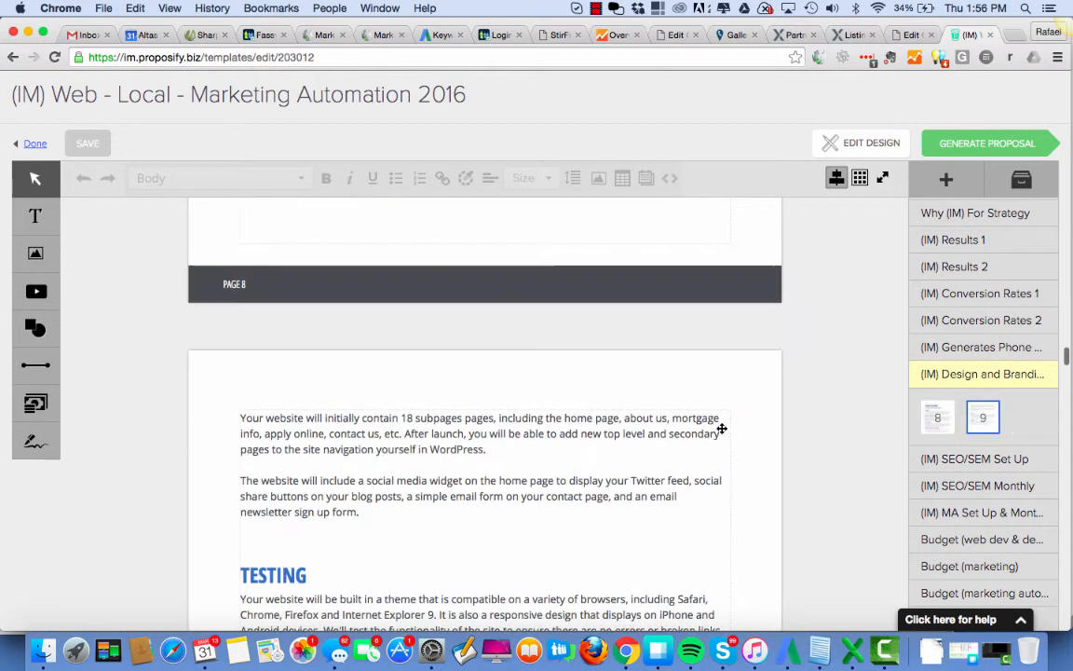
scroll(721, 428, down, 15)
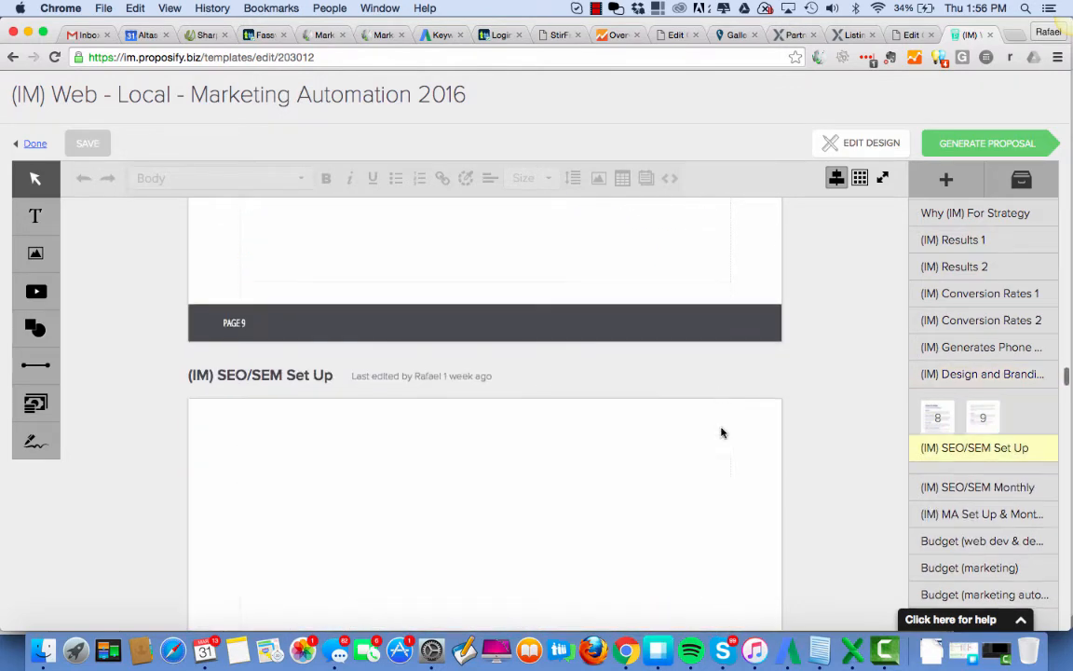
scroll(721, 432, down, 2)
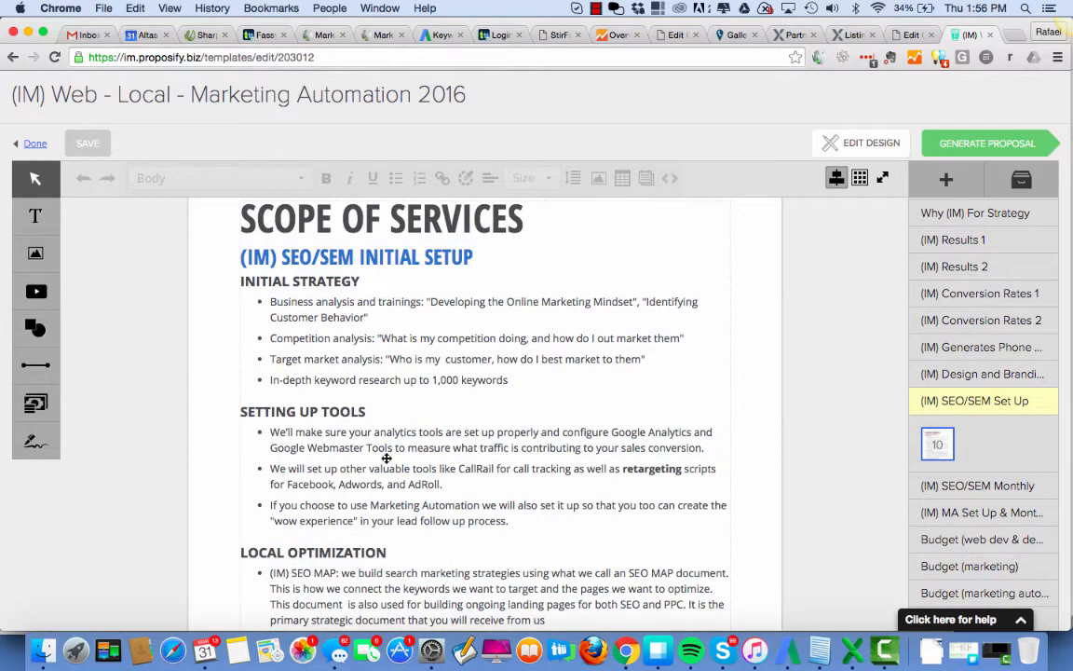
scroll(526, 435, down, 1)
scroll(526, 435, up, 2)
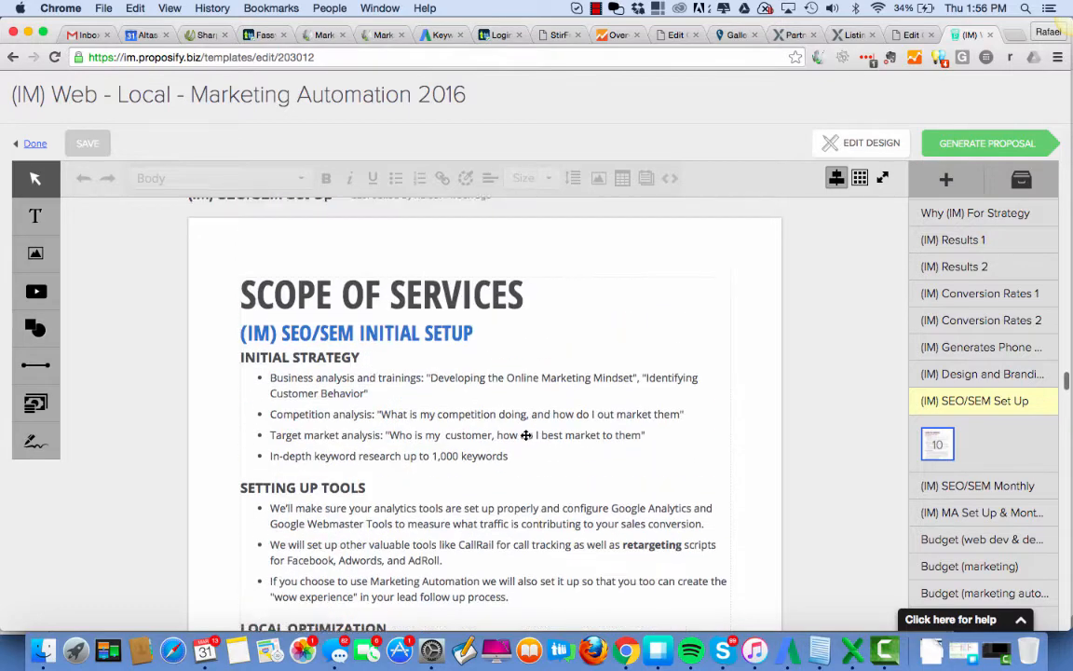
scroll(526, 435, down, 3)
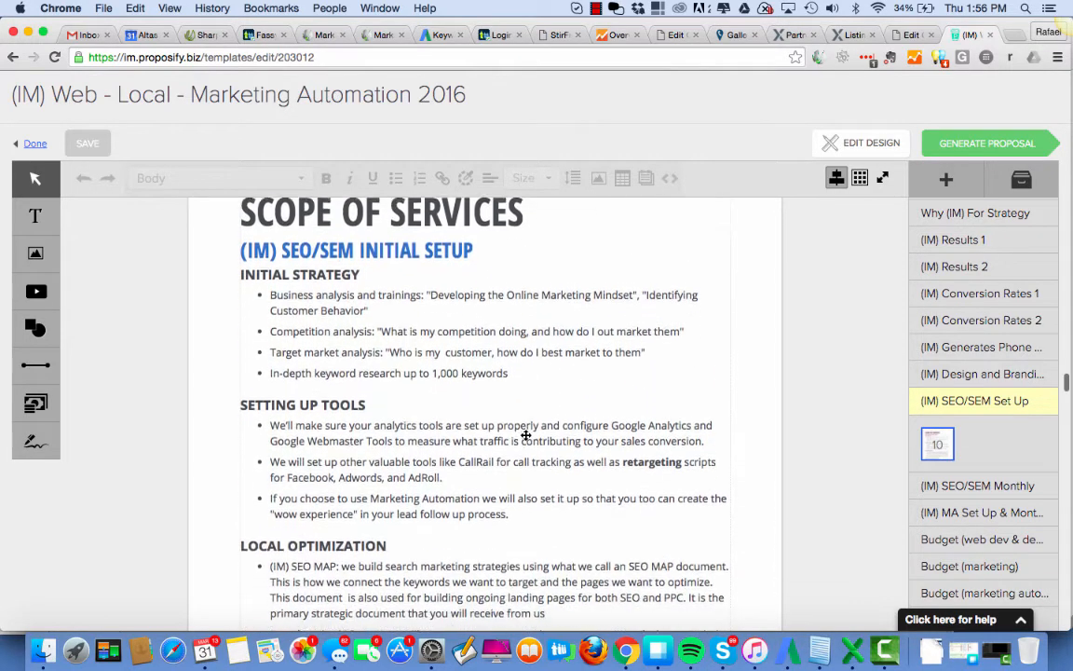
scroll(526, 435, down, 12)
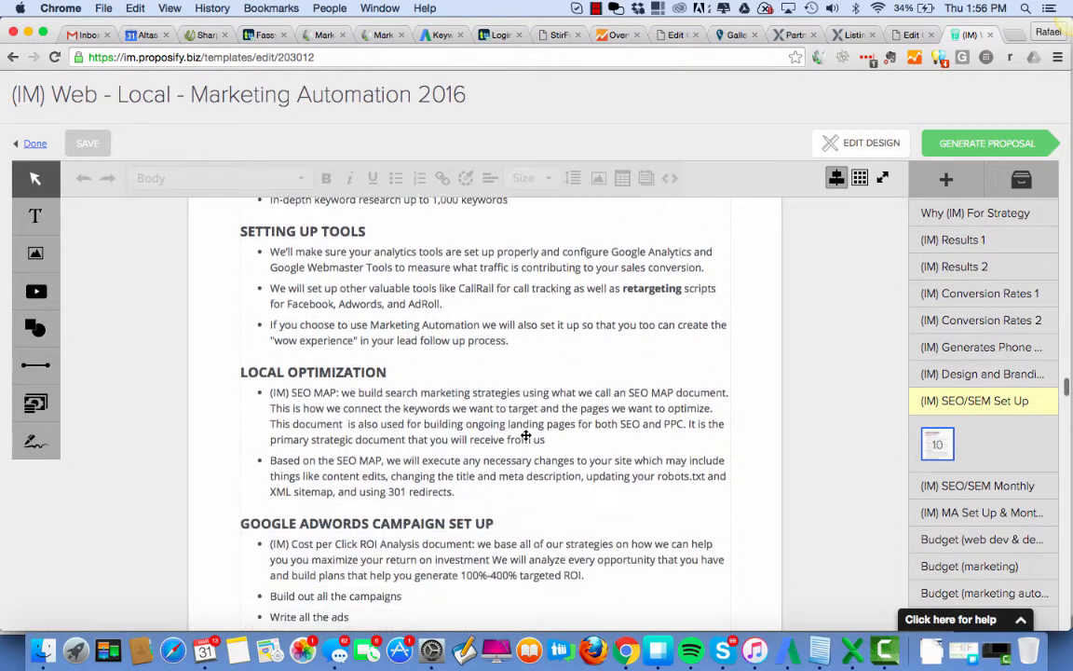
scroll(526, 435, down, 15)
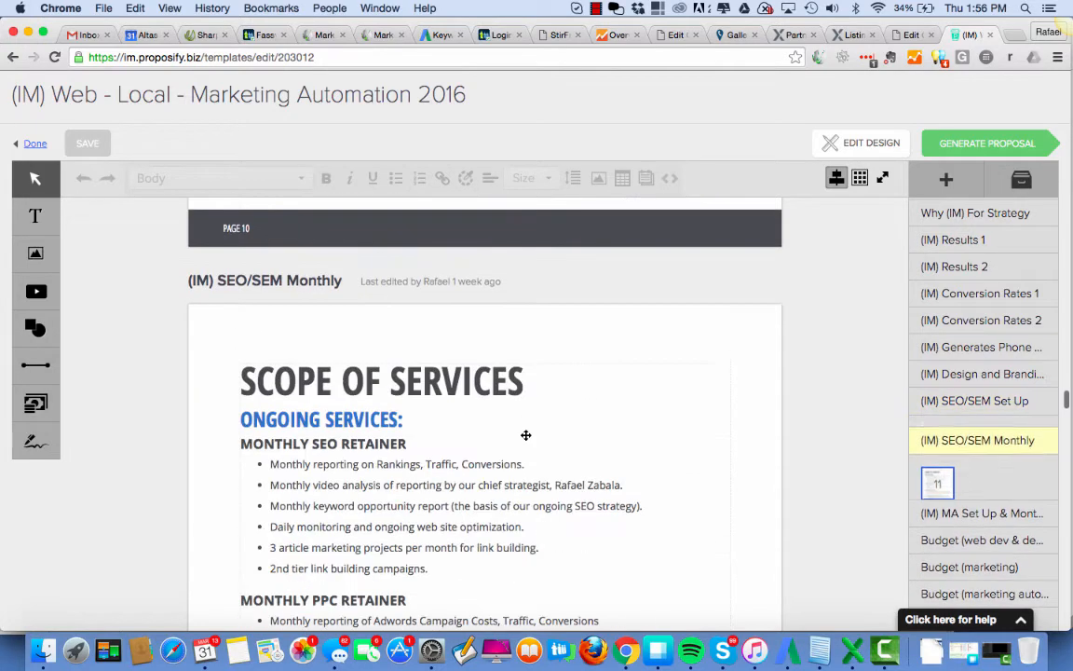
scroll(526, 435, up, 5)
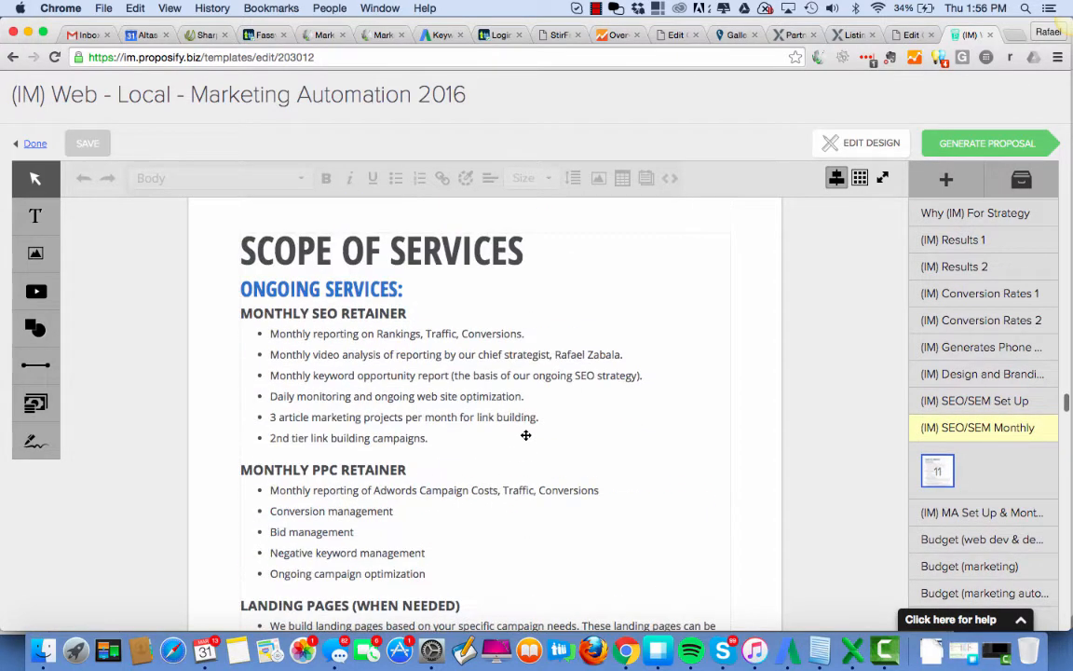
scroll(526, 435, down, 9)
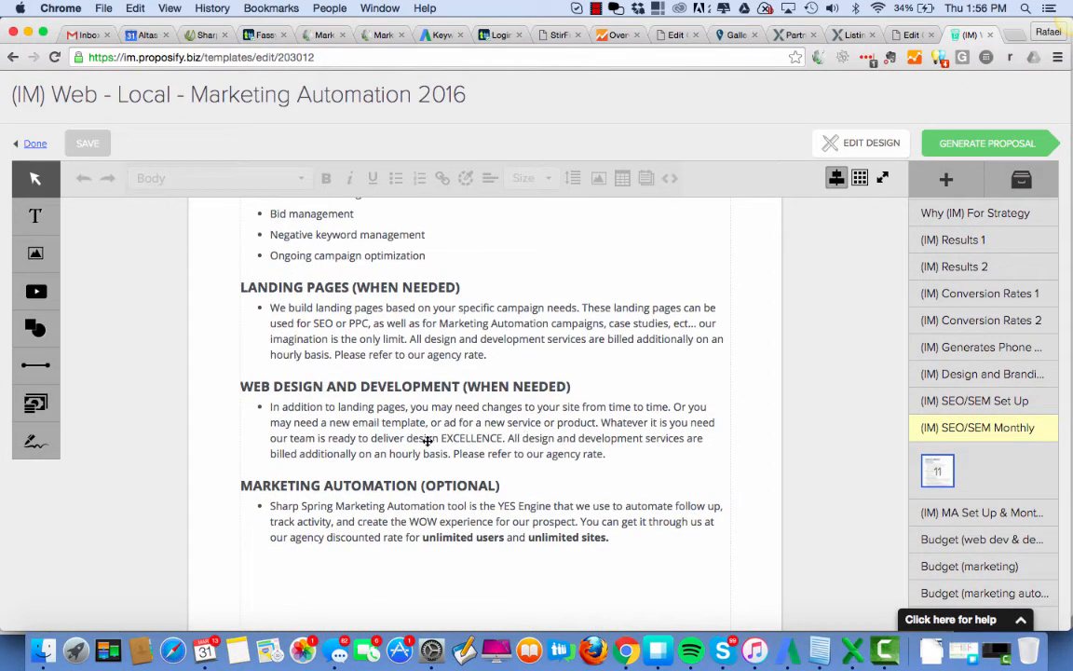
scroll(444, 423, down, 15)
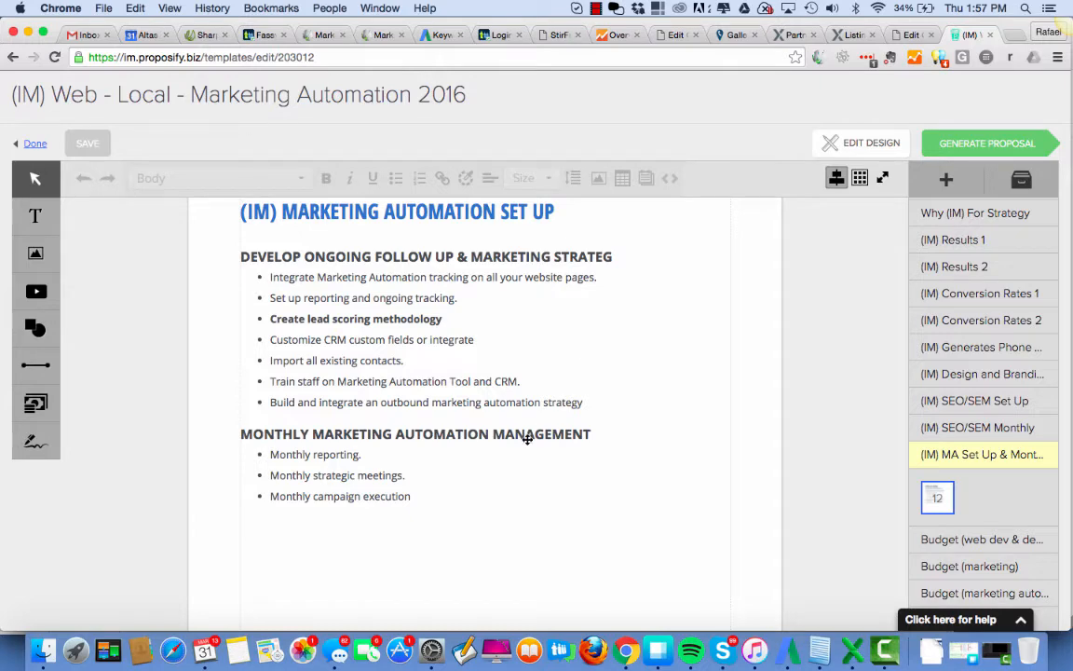
scroll(527, 439, down, 4)
scroll(527, 438, down, 10)
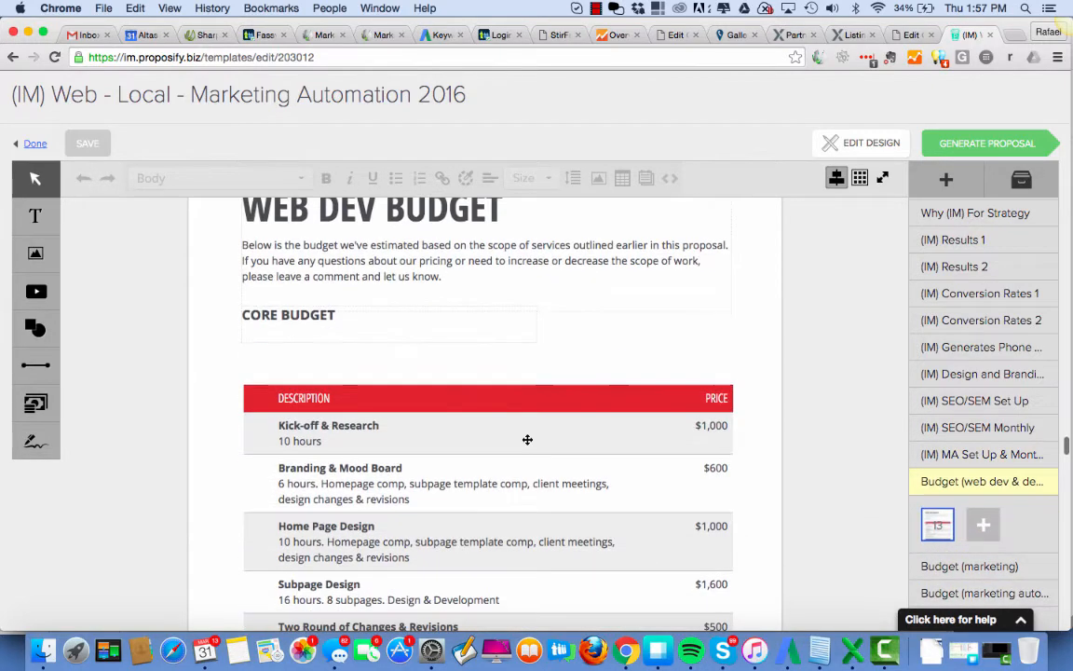
scroll(527, 438, down, 10)
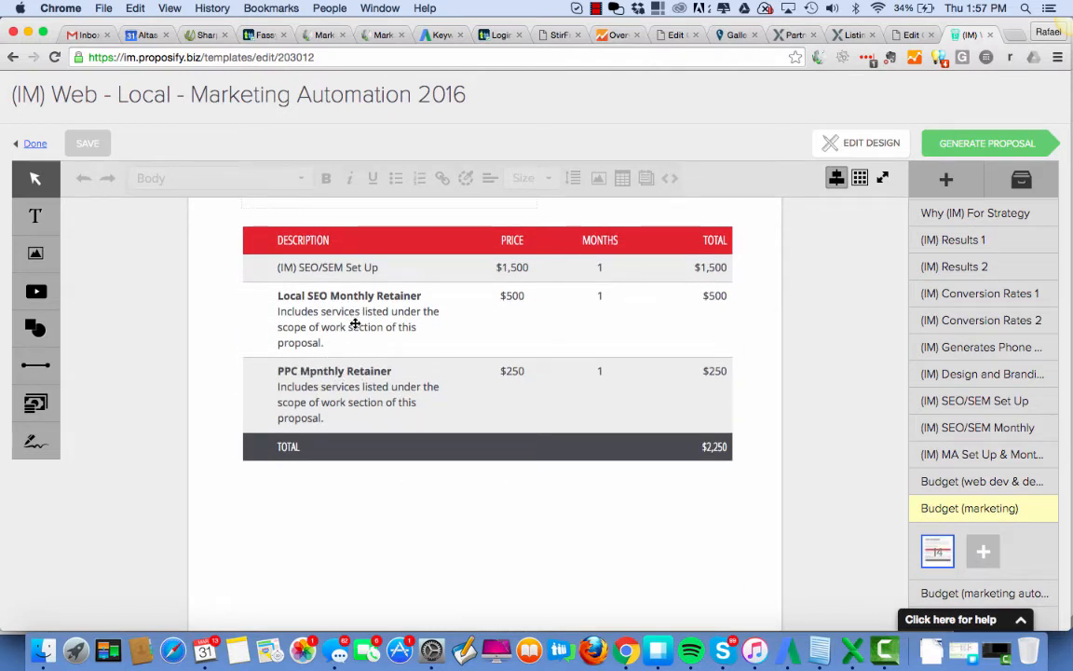
click(313, 371)
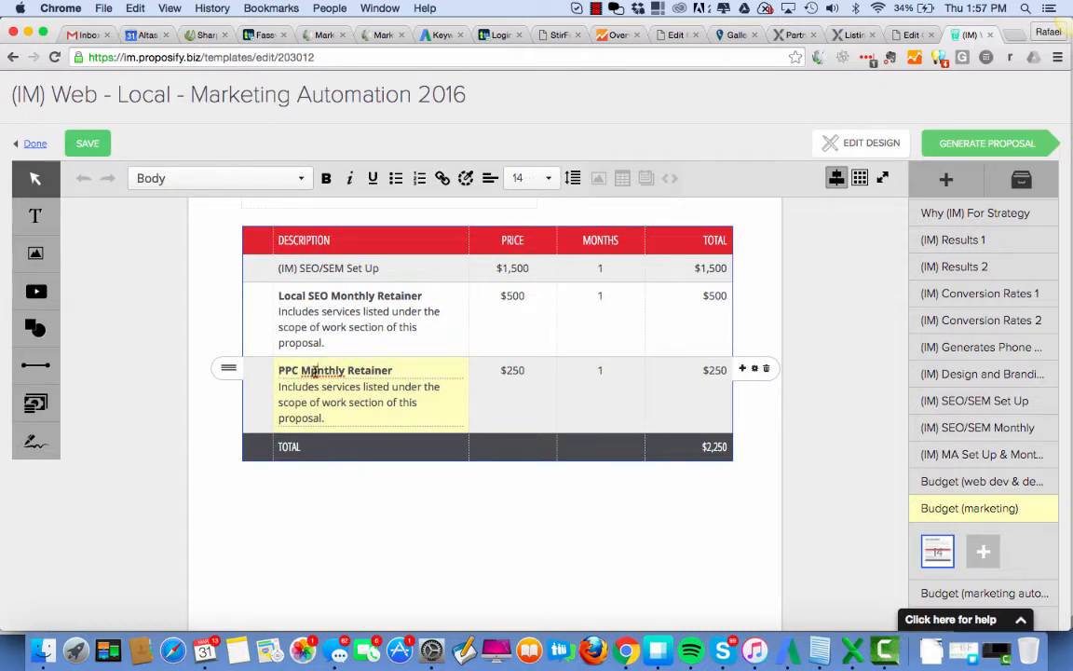
key(BackSpace)
text(o)
click(1022, 180)
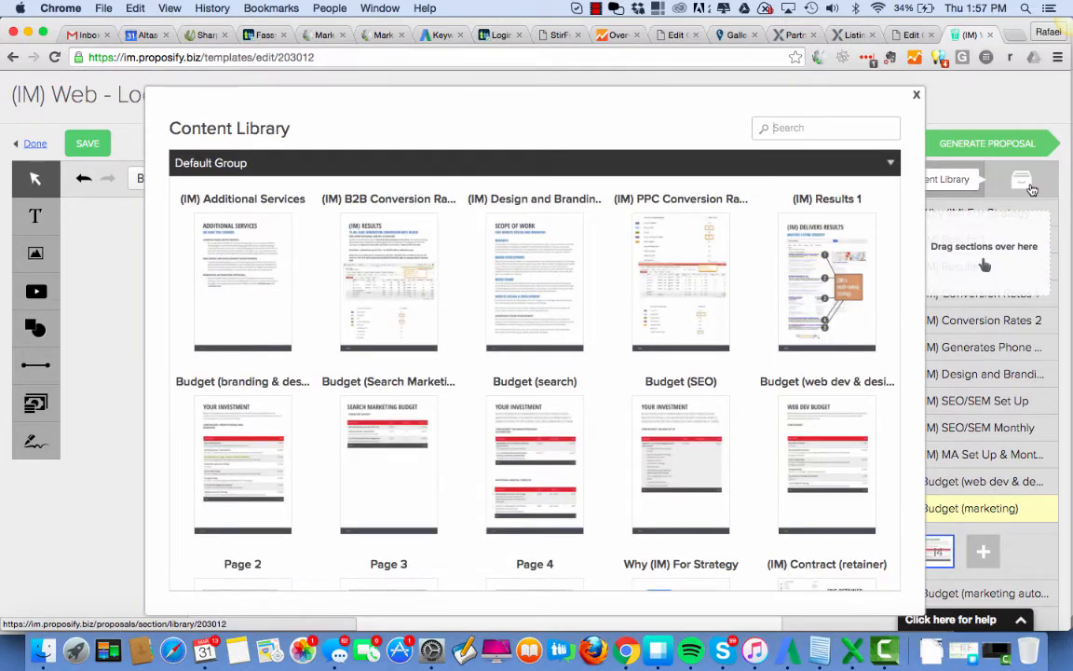
mouse_move(788, 218)
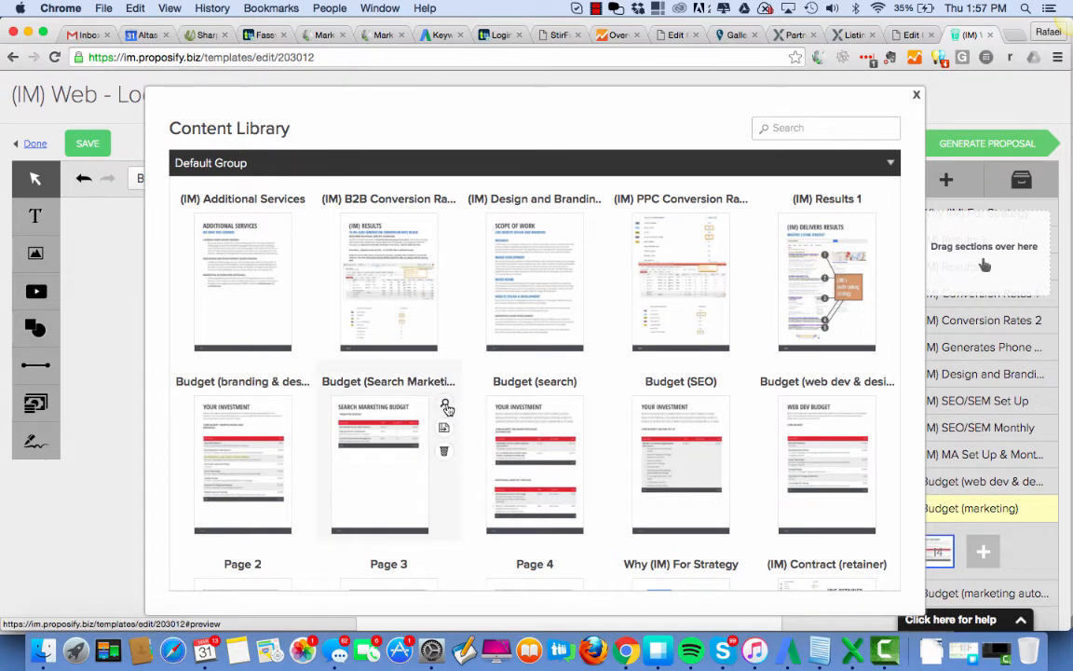
Preview the Budget (Search Marketing) library section, then close the preview and the Content Library
click(446, 408)
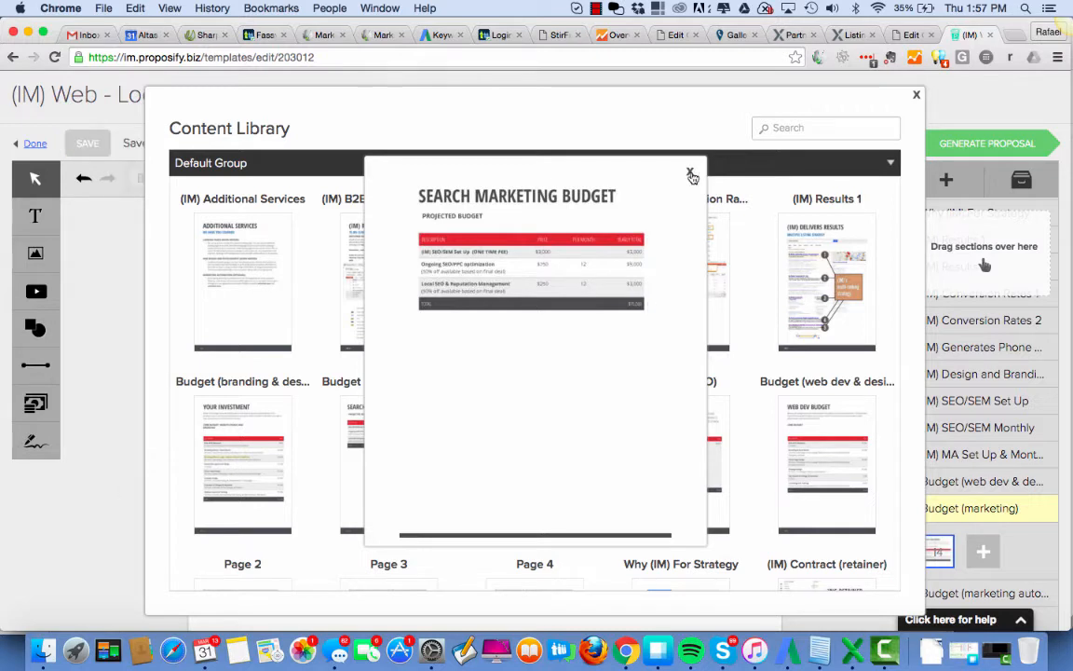
click(691, 173)
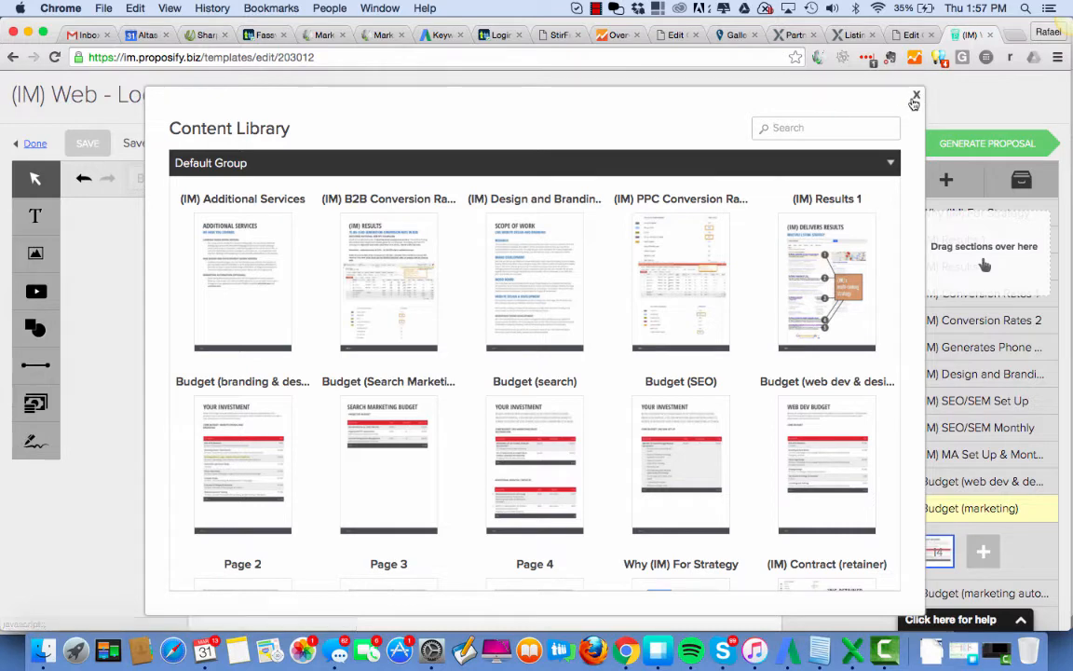
click(918, 98)
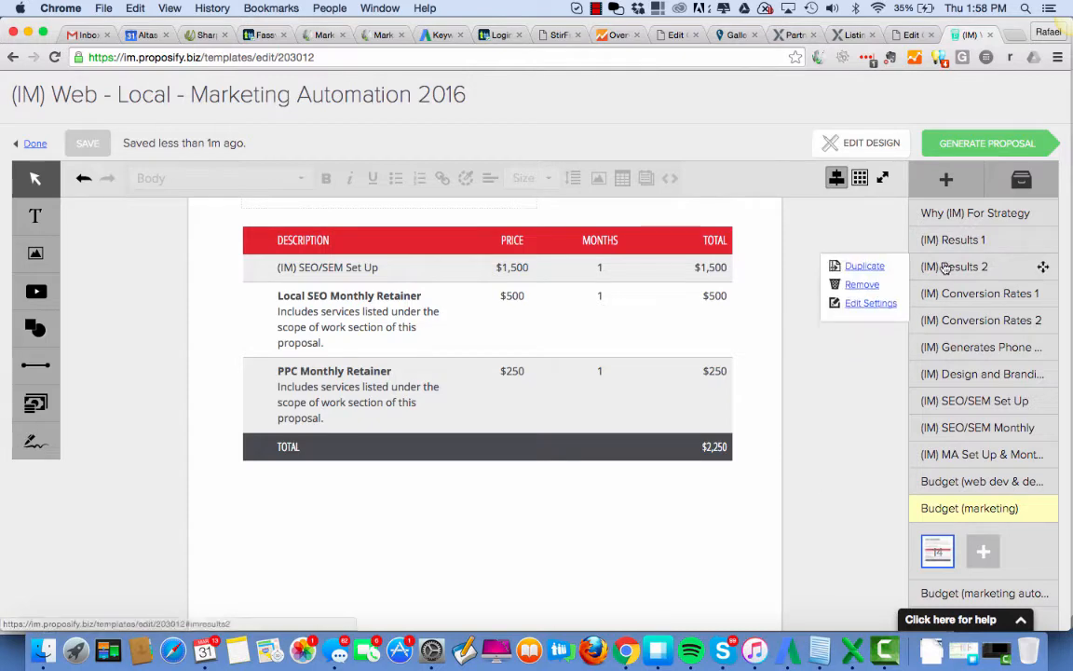
Insert the Budget (Search Marketing) section from the Content Library after the web dev budget
click(1016, 182)
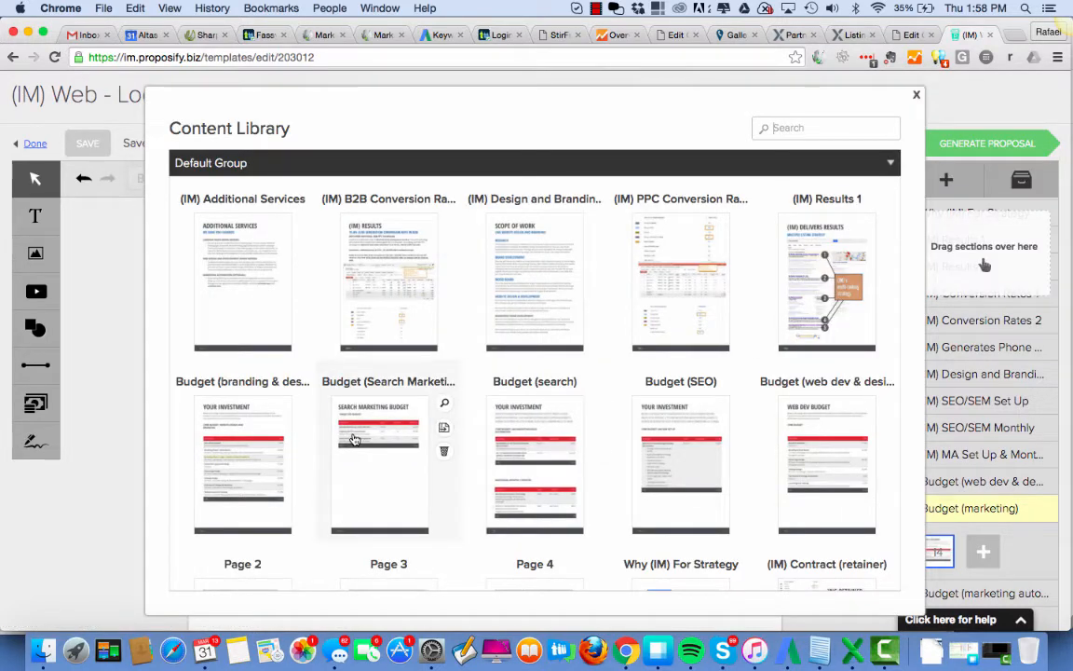
drag(354, 438, 997, 559)
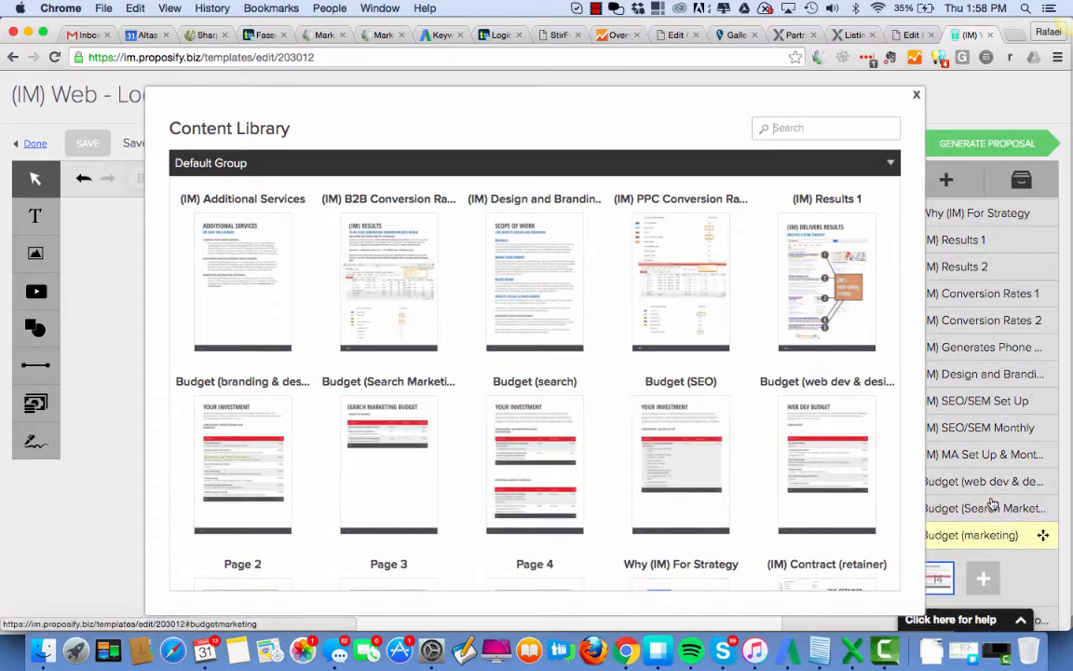
click(915, 98)
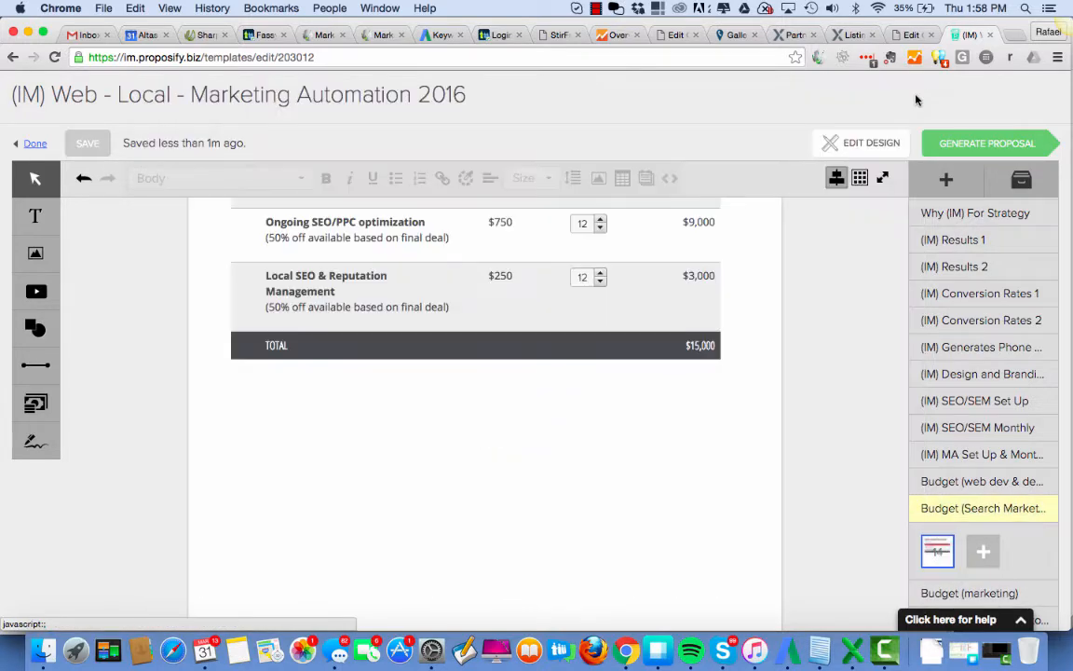
Lower the Ongoing SEO/PPC optimization months from 12 to 11
scroll(607, 465, up, 4)
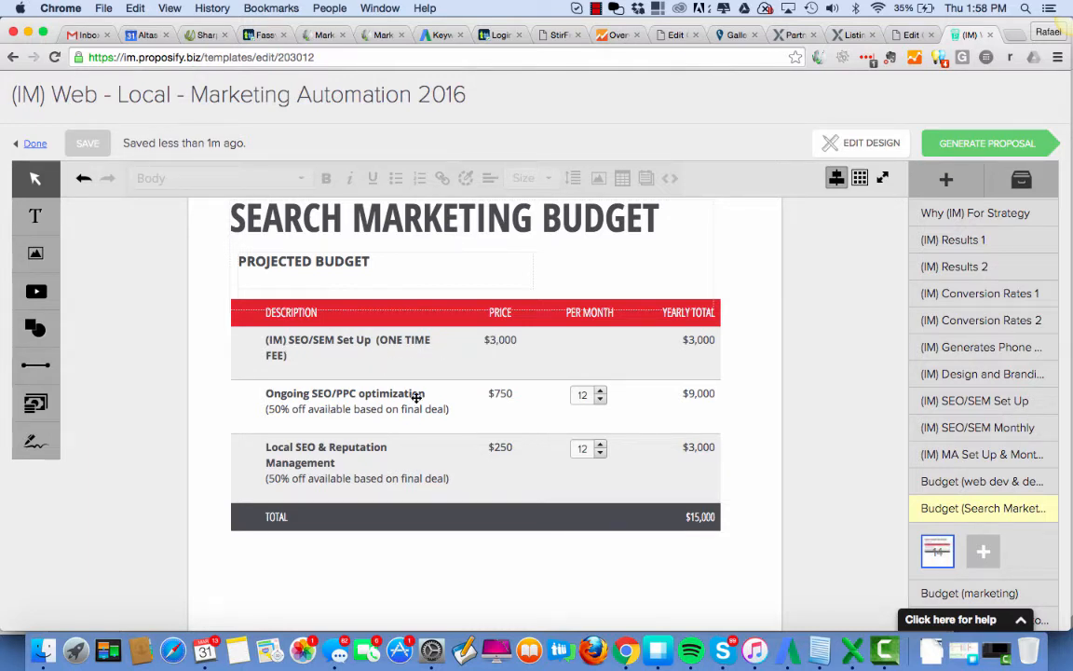
scroll(455, 412, up, 15)
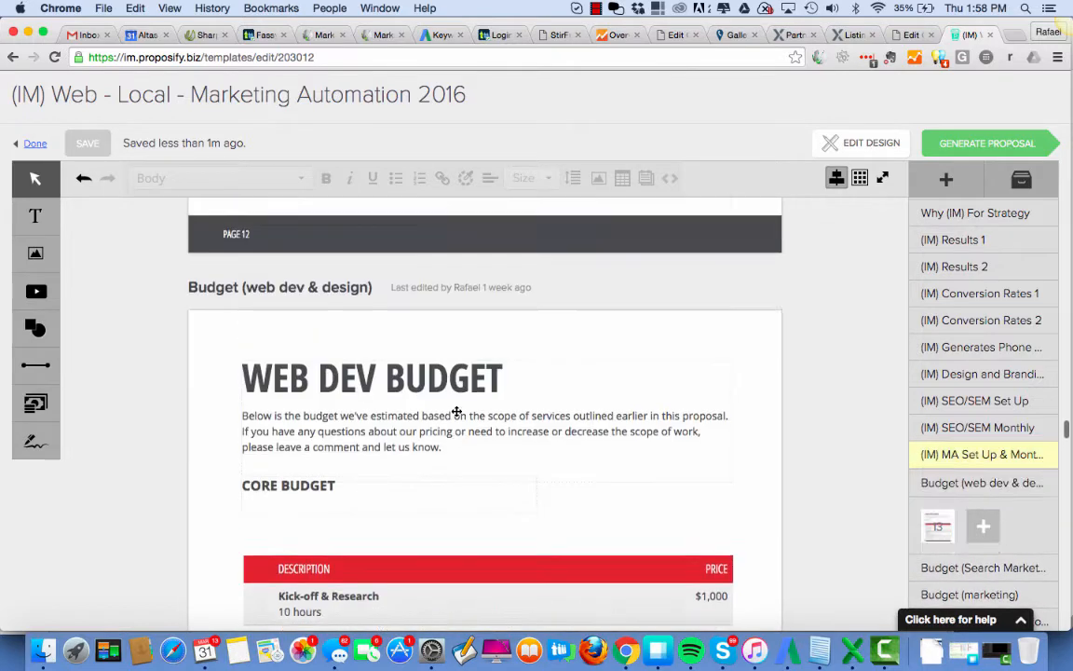
scroll(456, 416, up, 8)
scroll(456, 415, down, 2)
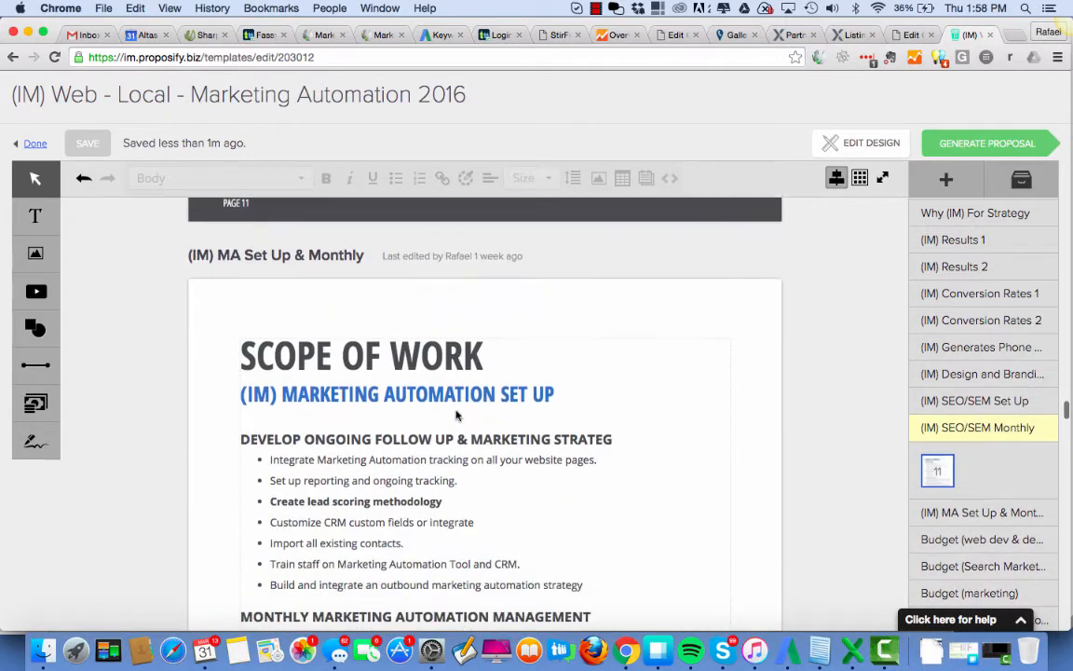
scroll(456, 414, up, 10)
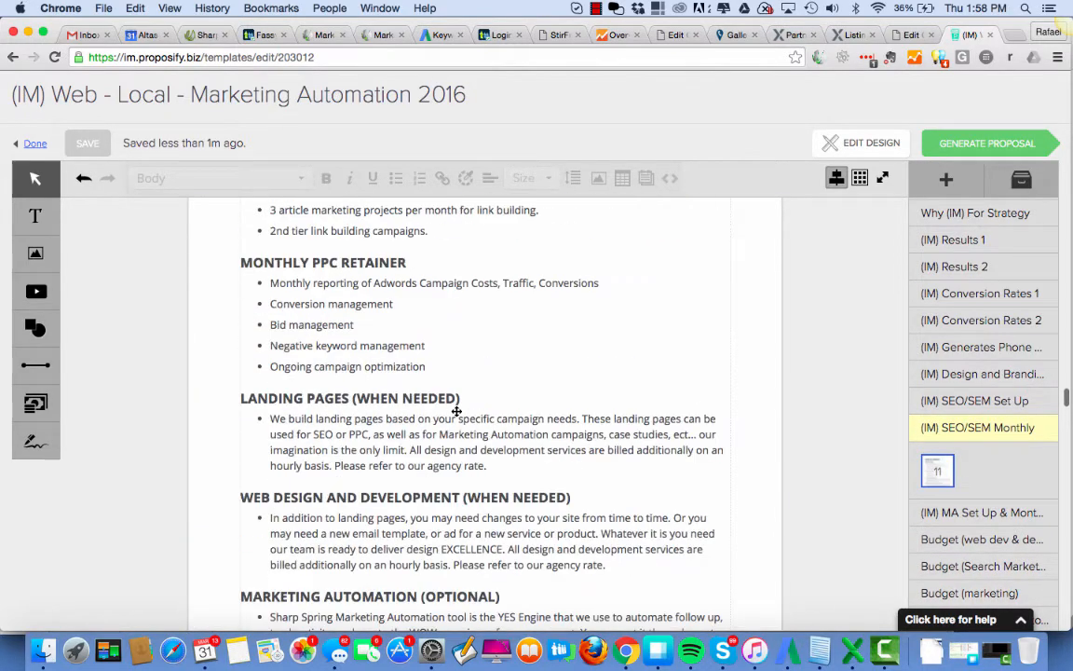
scroll(456, 411, up, 3)
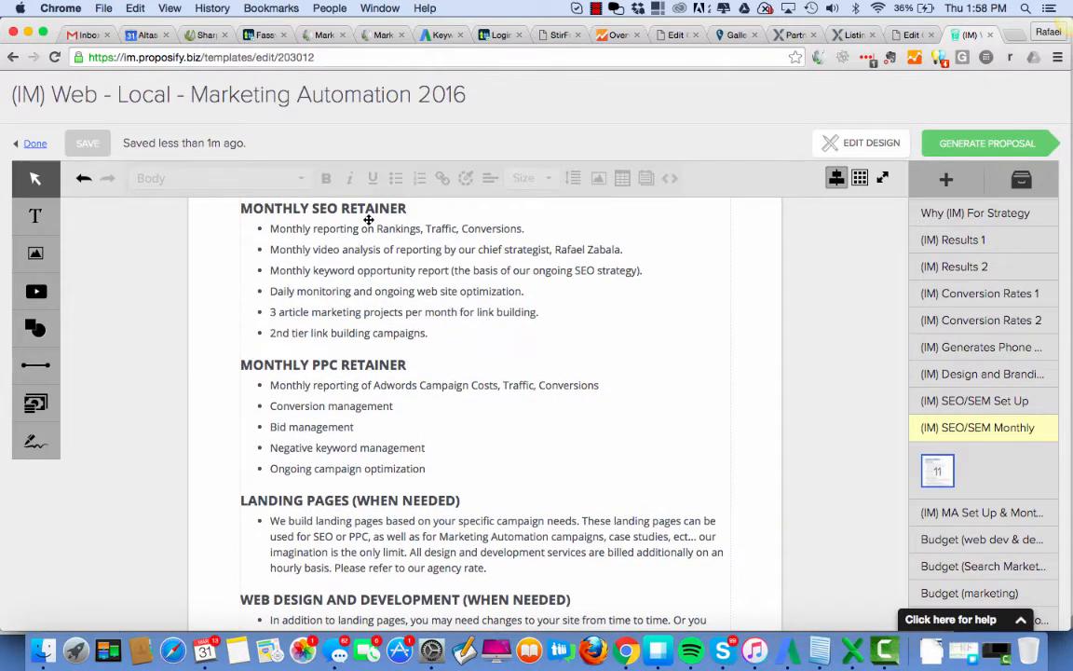
scroll(481, 429, down, 15)
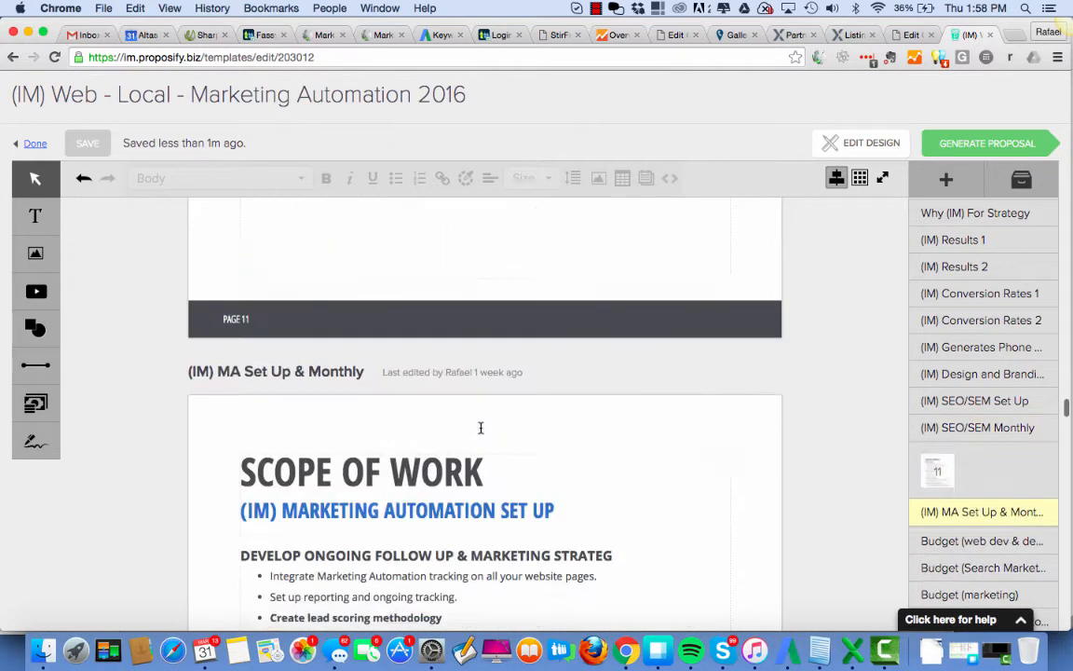
scroll(481, 432, down, 10)
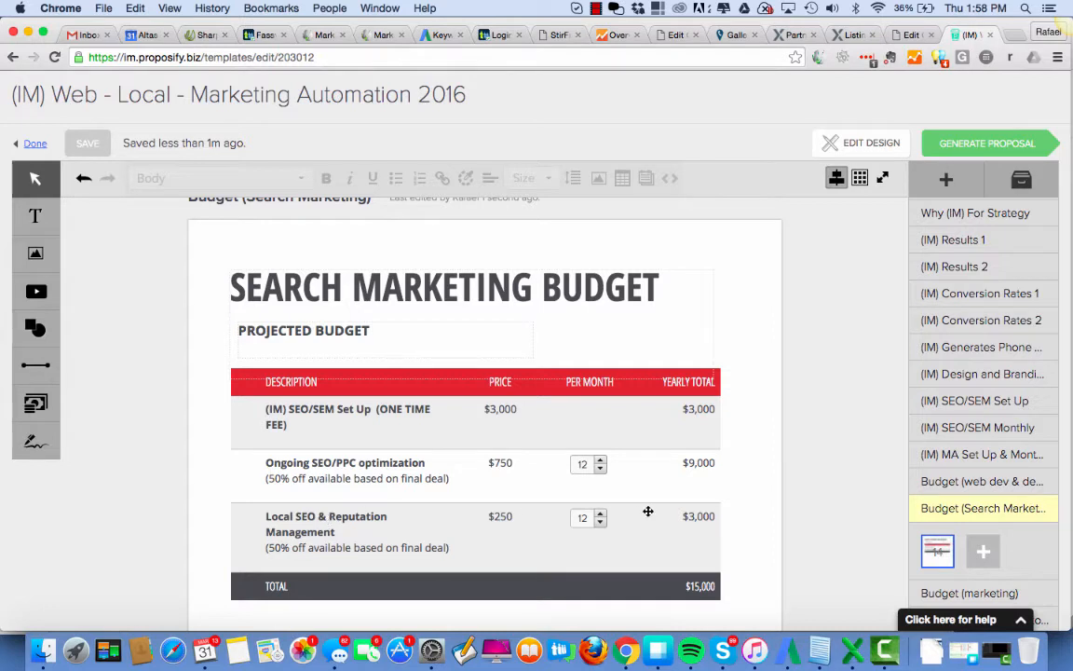
click(600, 468)
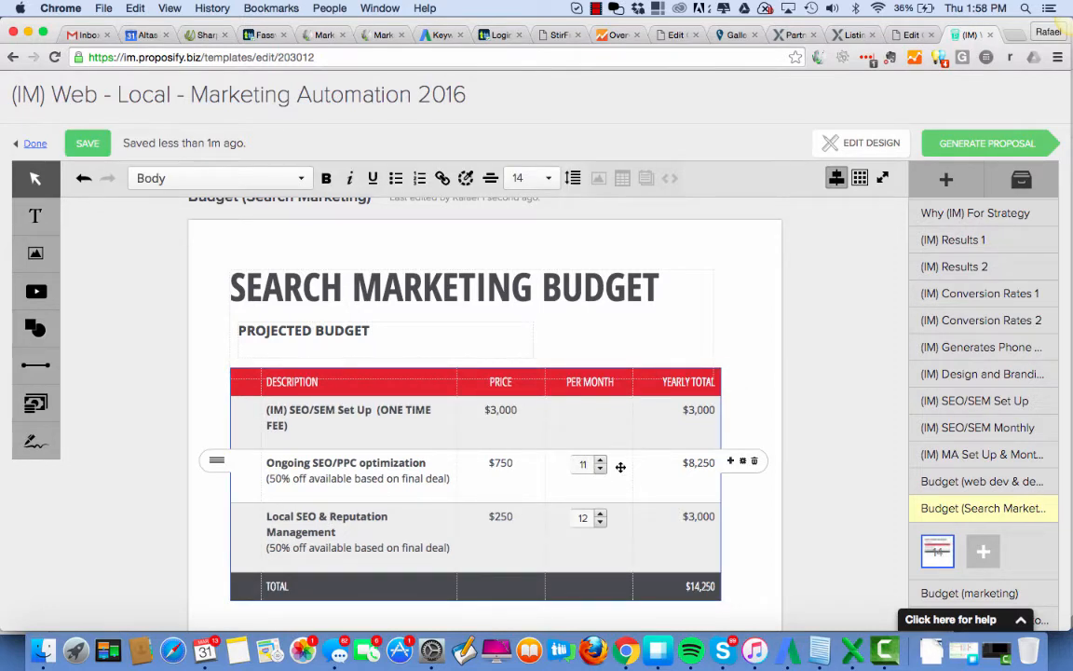
click(632, 466)
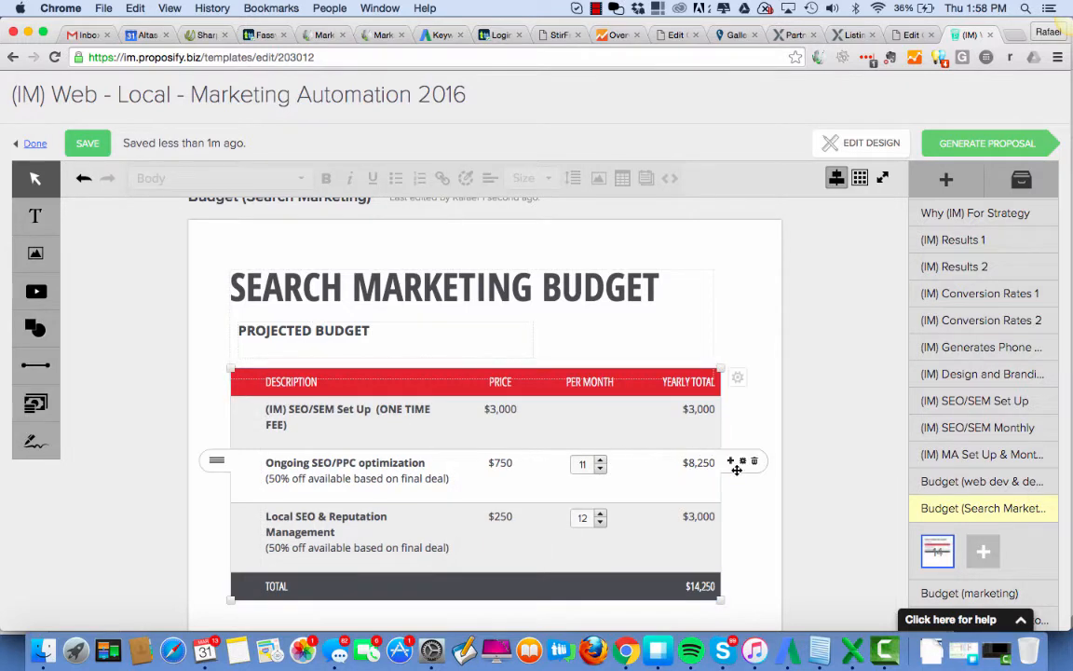
Make the Ongoing SEO/PPC quantity non-editable and fix it at 1 month
click(743, 462)
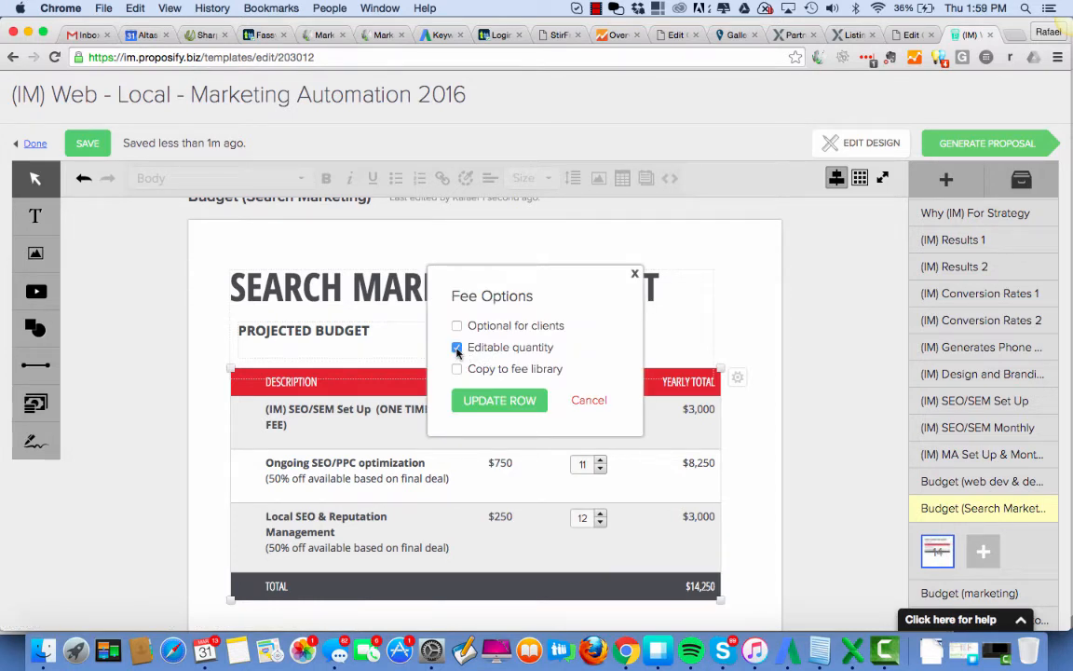
click(499, 399)
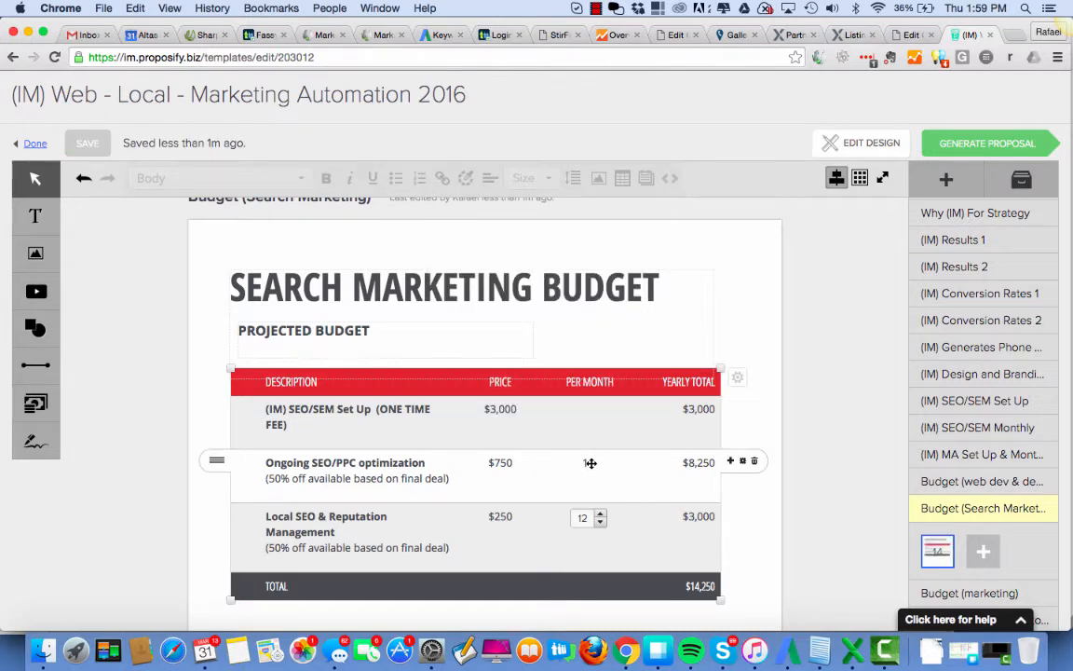
click(589, 463)
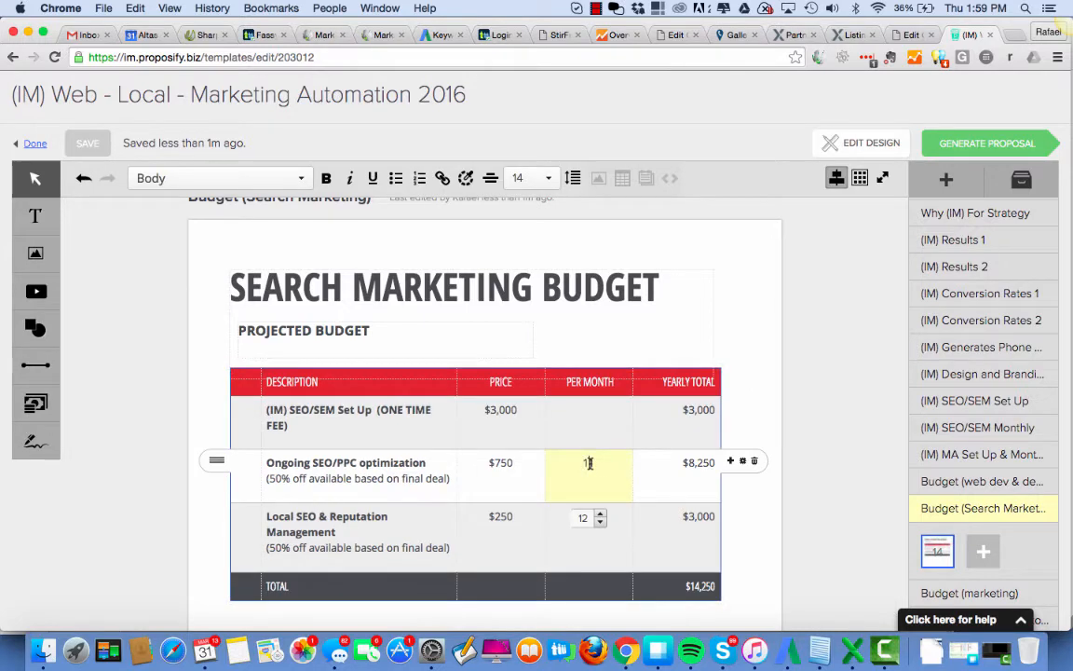
click(427, 460)
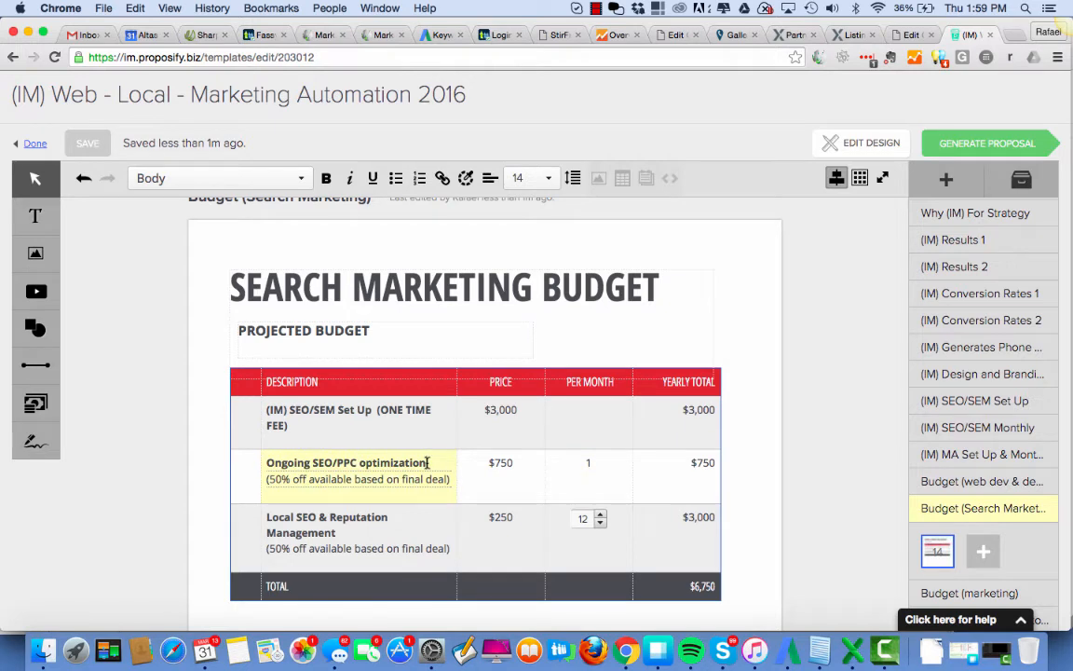
Append '(monthly)' to the Ongoing SEO/PPC optimization row description
text((mpnth)
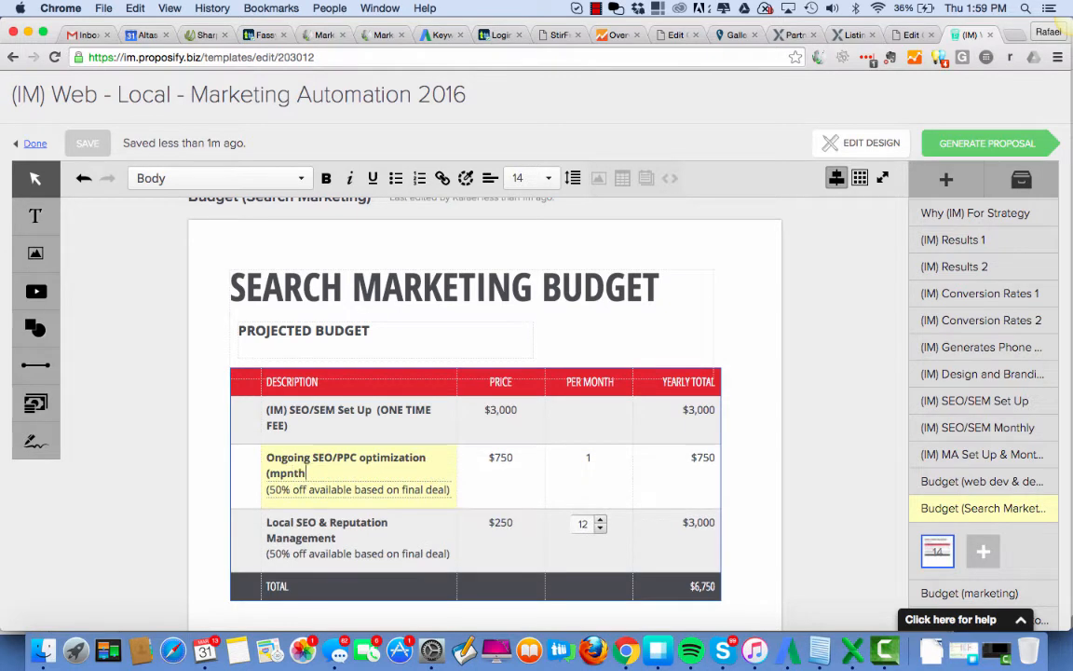
key(BackSpace)
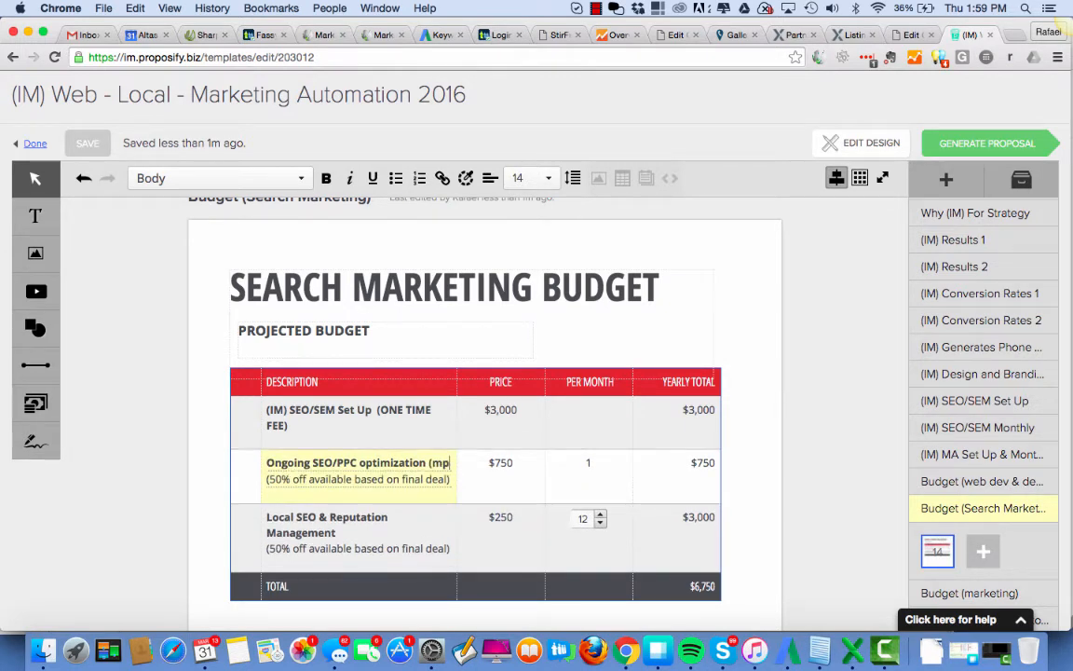
key(BackSpace)
text(onthly)
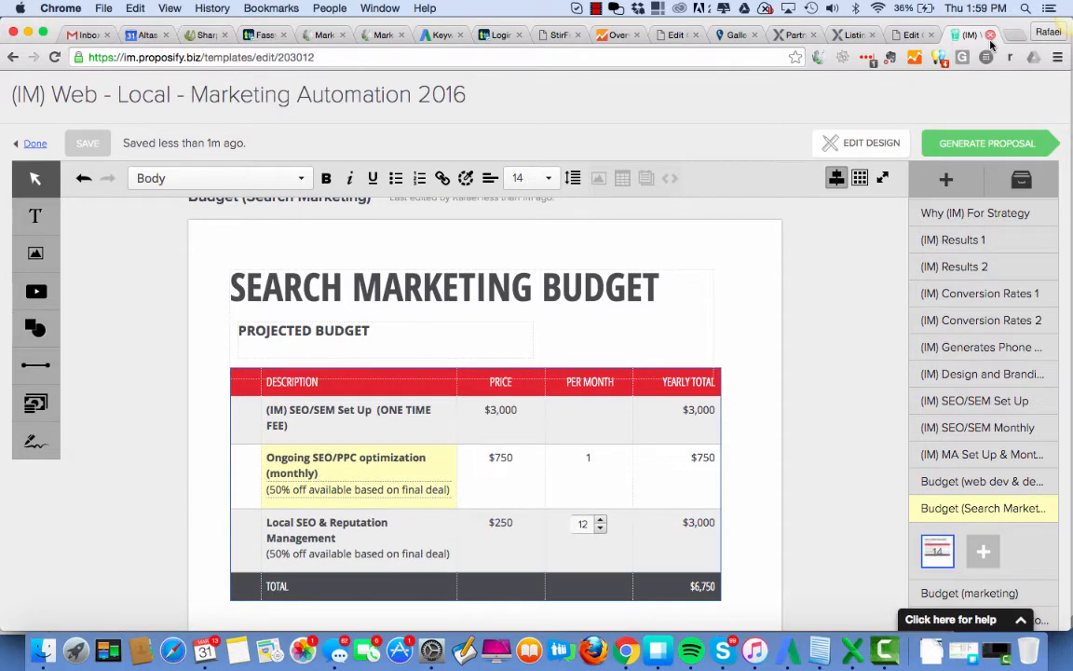
click(908, 38)
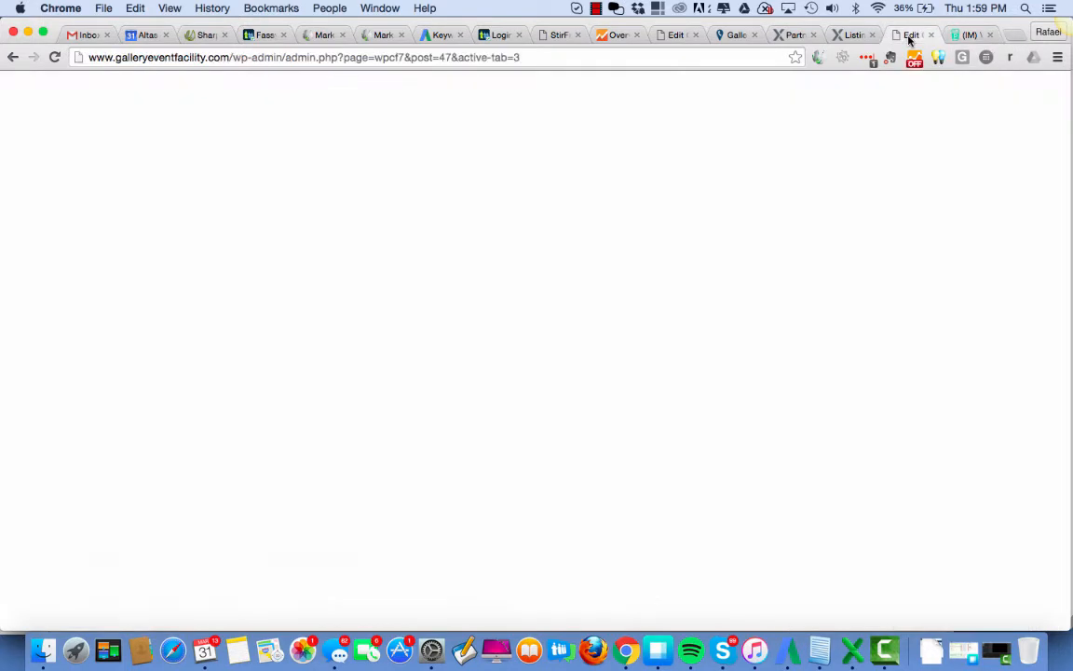
Find the Peachscapes (IM) SEO/PPC/Local proposal in the proposals list and edit it
click(1016, 36)
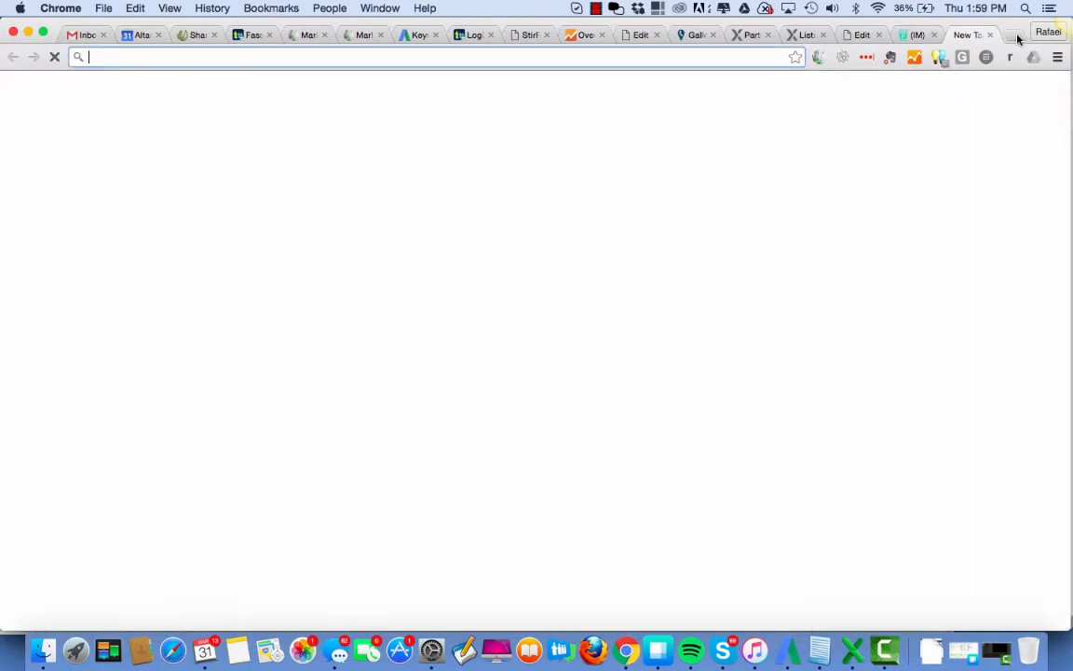
text(im)
key(Return)
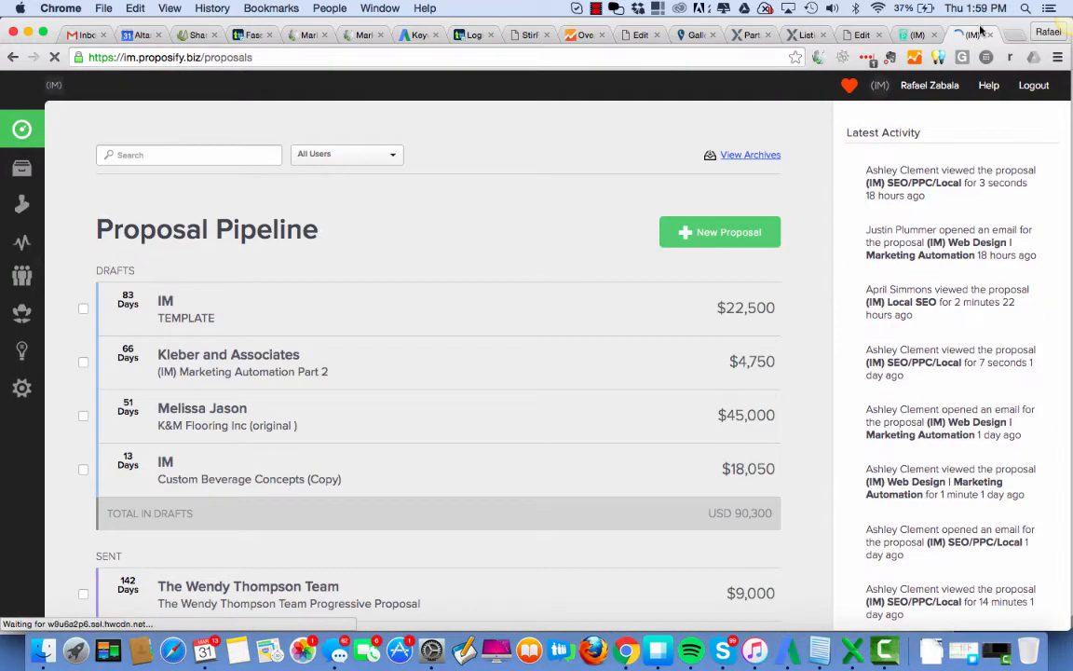
scroll(511, 315, down, 15)
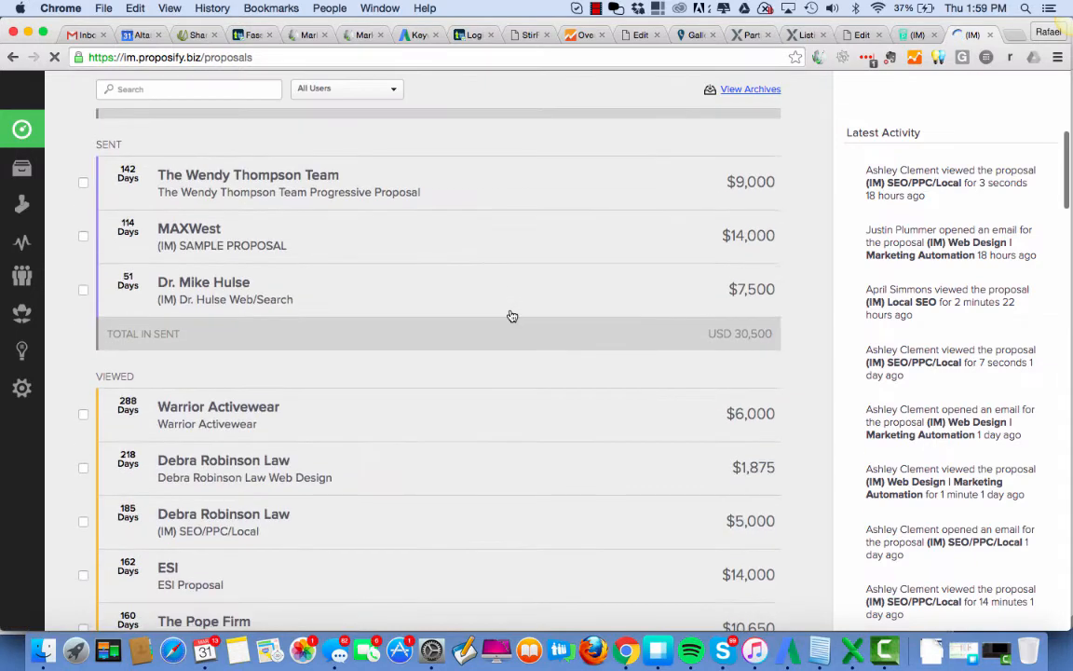
scroll(511, 316, down, 10)
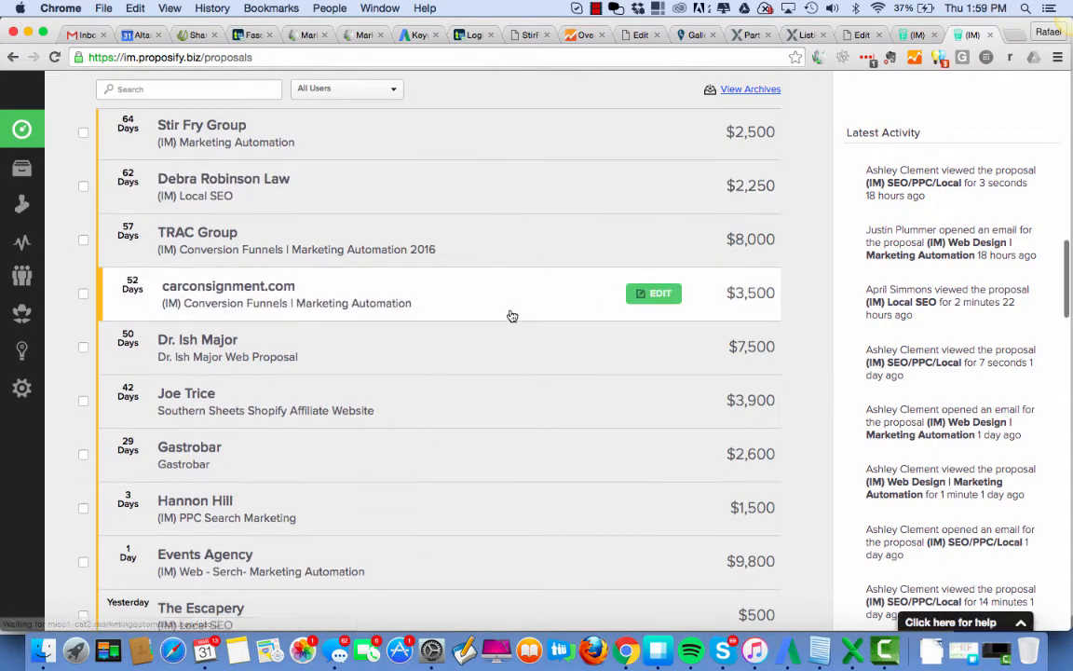
scroll(512, 315, down, 3)
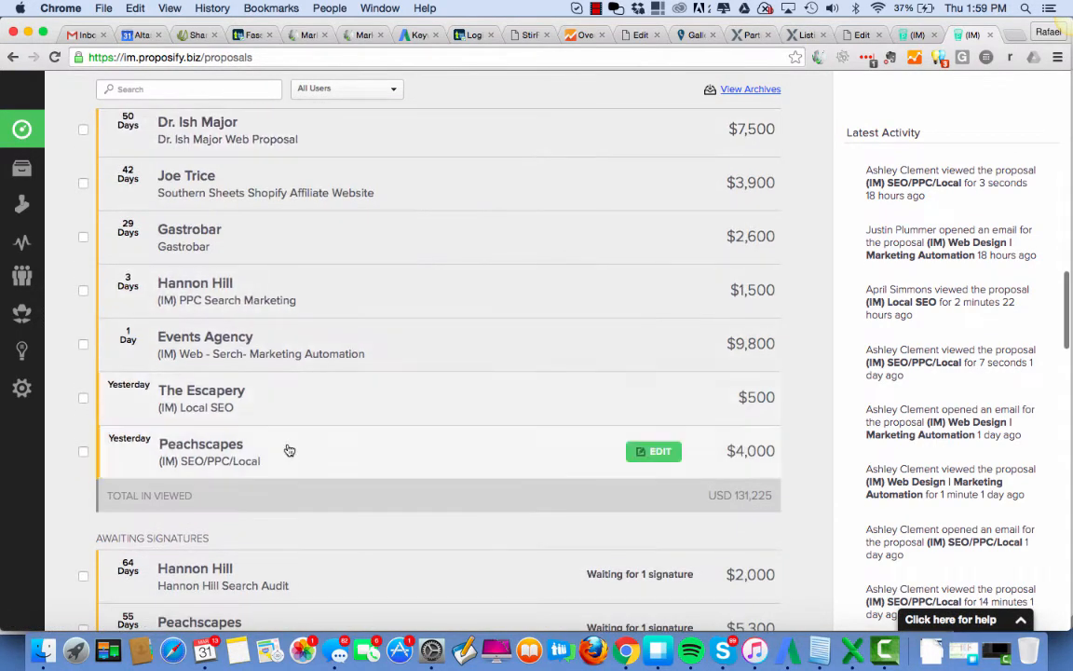
click(528, 451)
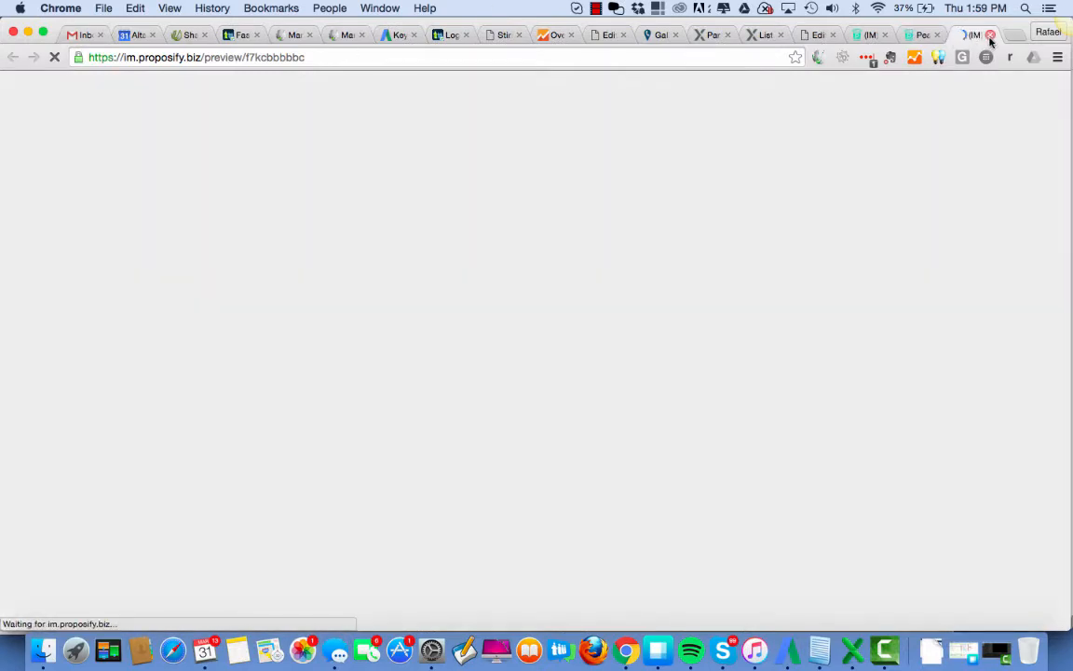
click(990, 35)
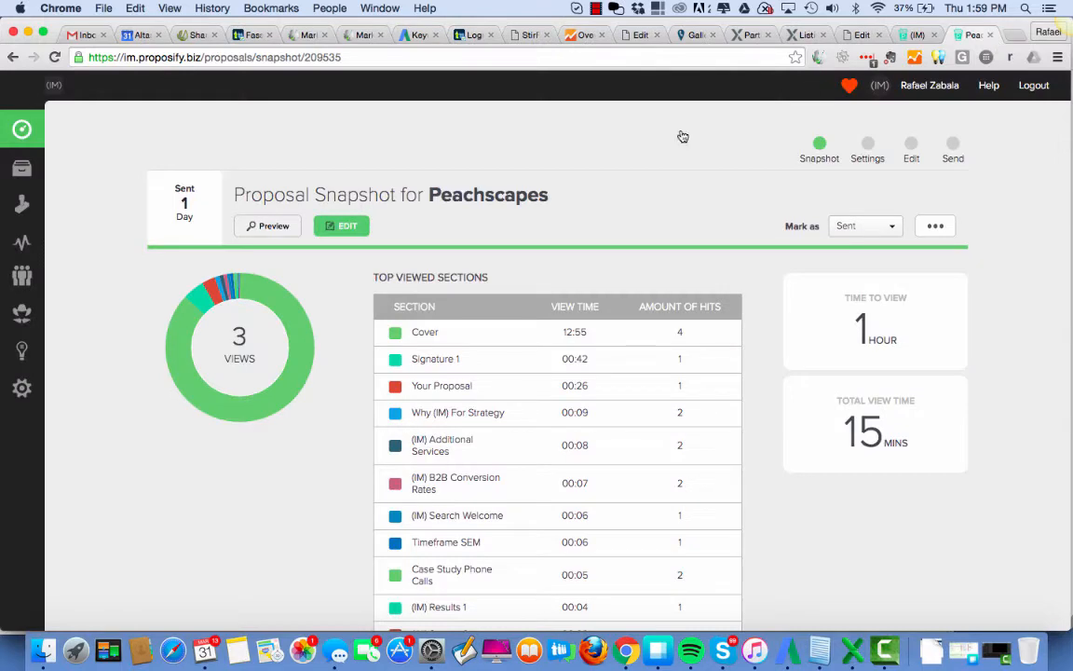
click(342, 229)
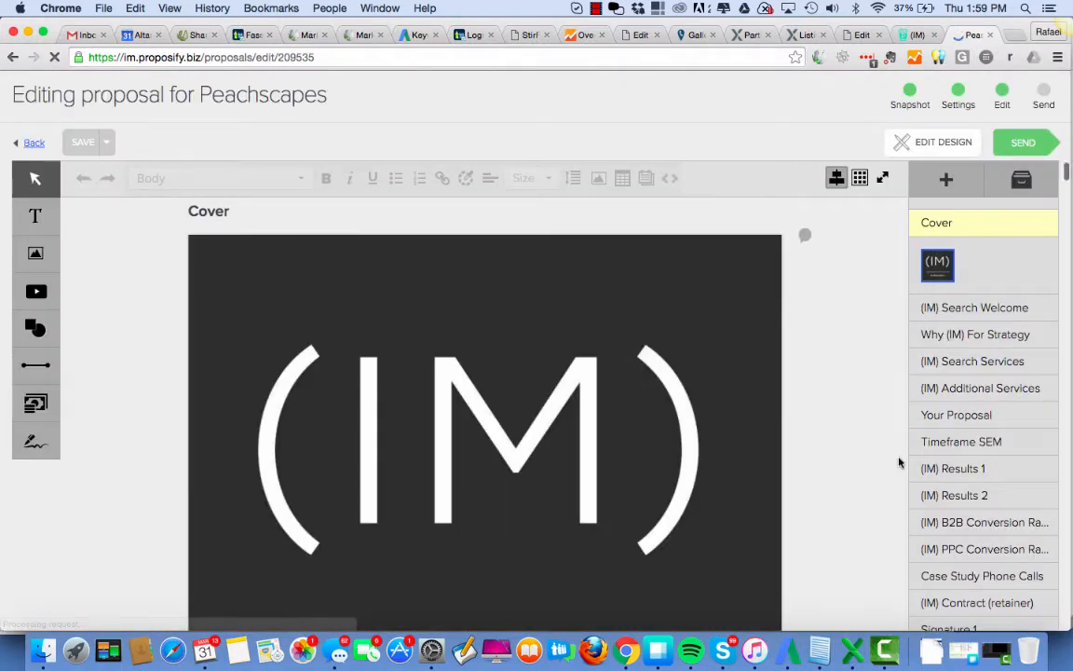
Browse the Peachscapes proposal sections from (IM) Search Welcome through Your Proposal
click(969, 308)
scroll(714, 431, down, 5)
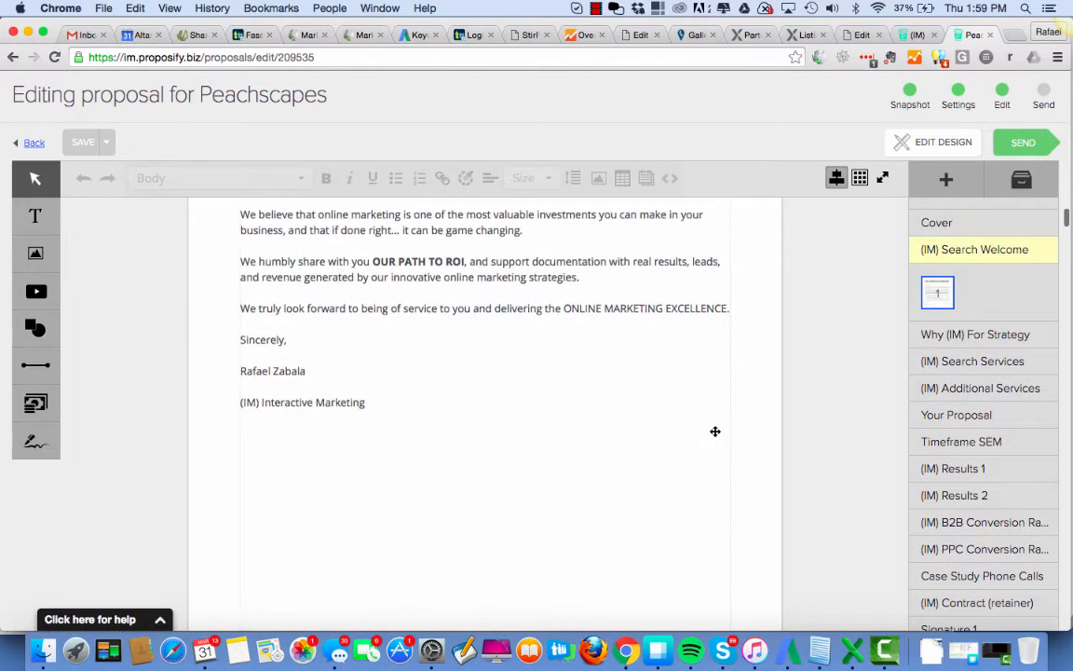
click(989, 336)
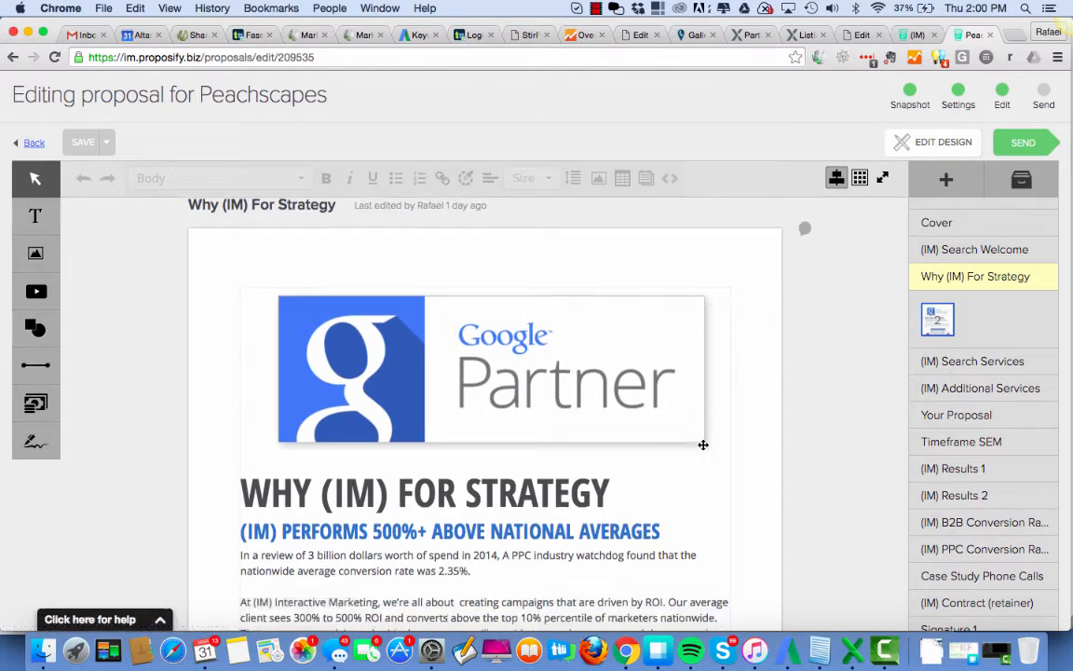
scroll(703, 444, down, 5)
click(974, 362)
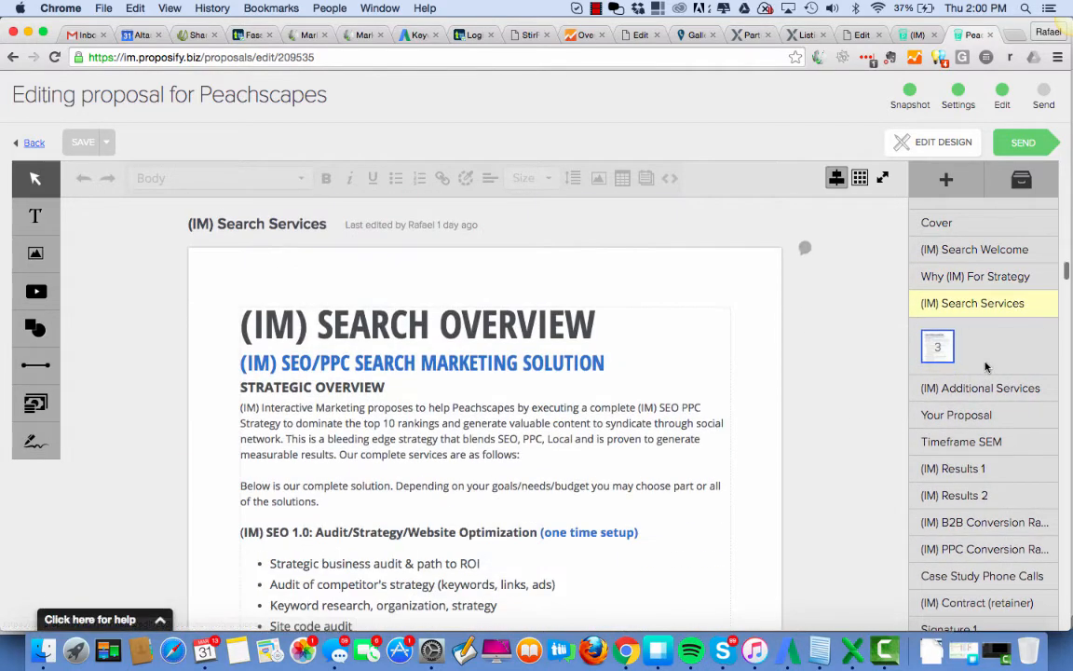
scroll(606, 455, down, 5)
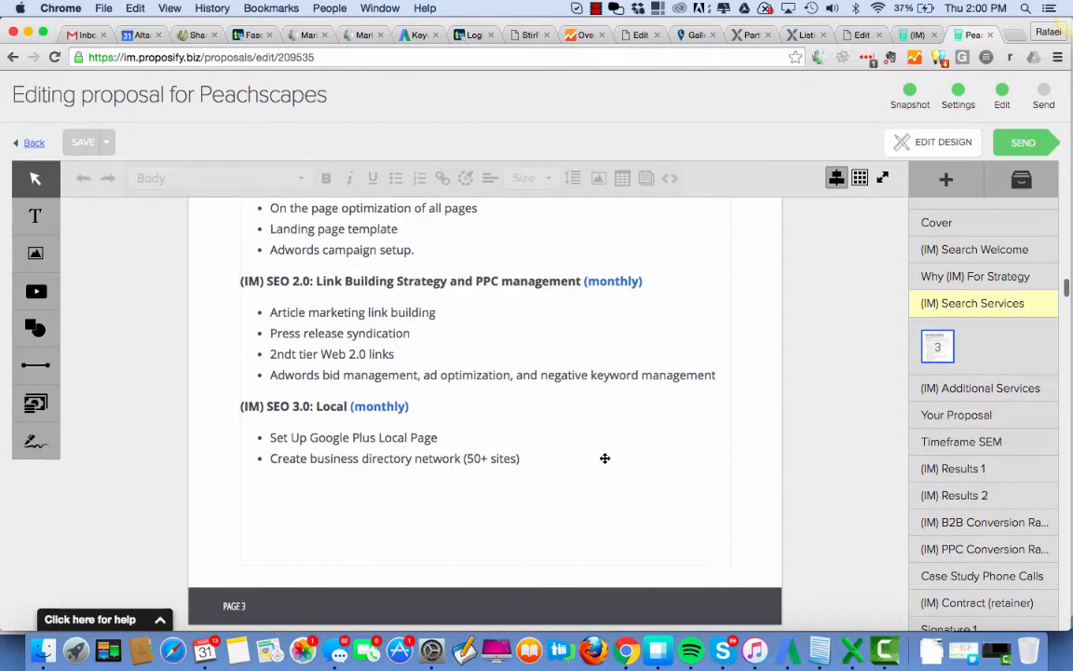
scroll(605, 458, up, 6)
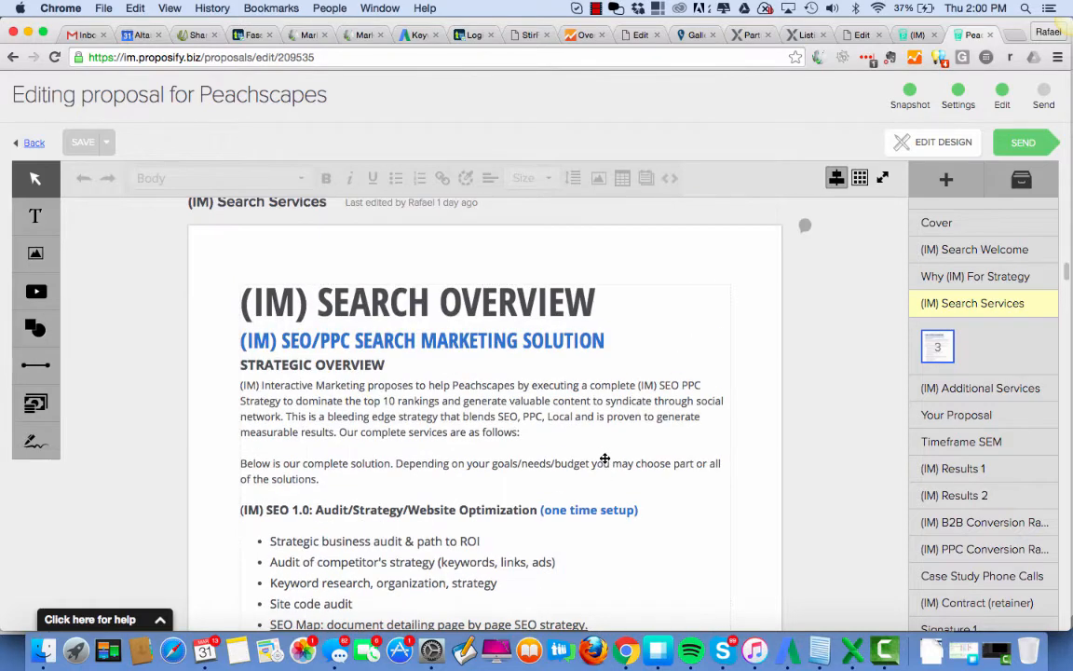
click(953, 388)
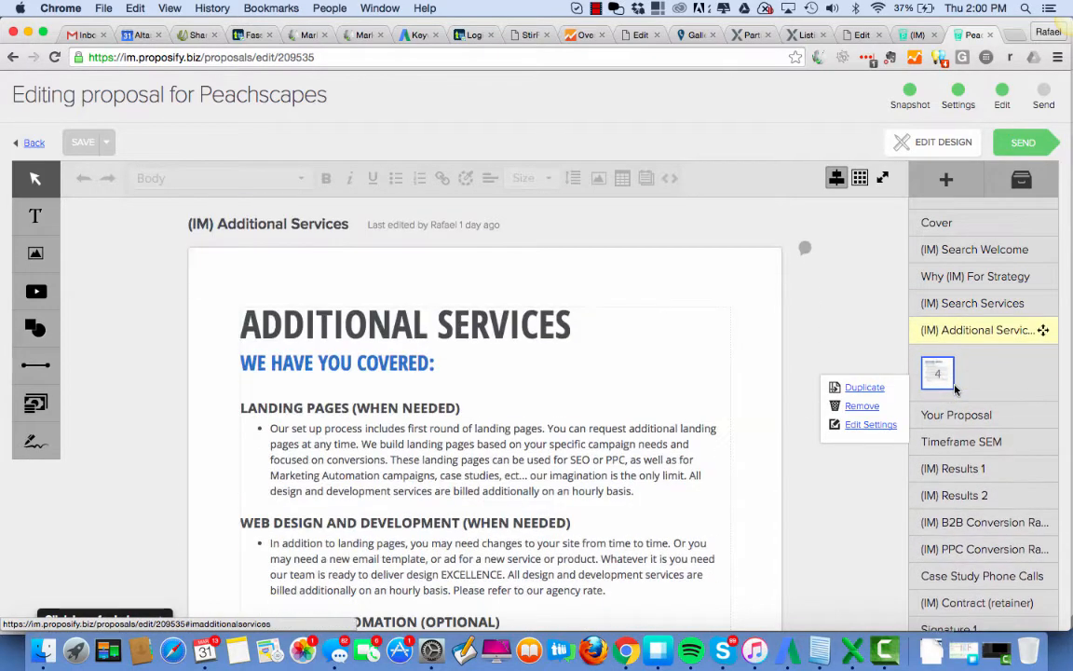
scroll(490, 431, down, 2)
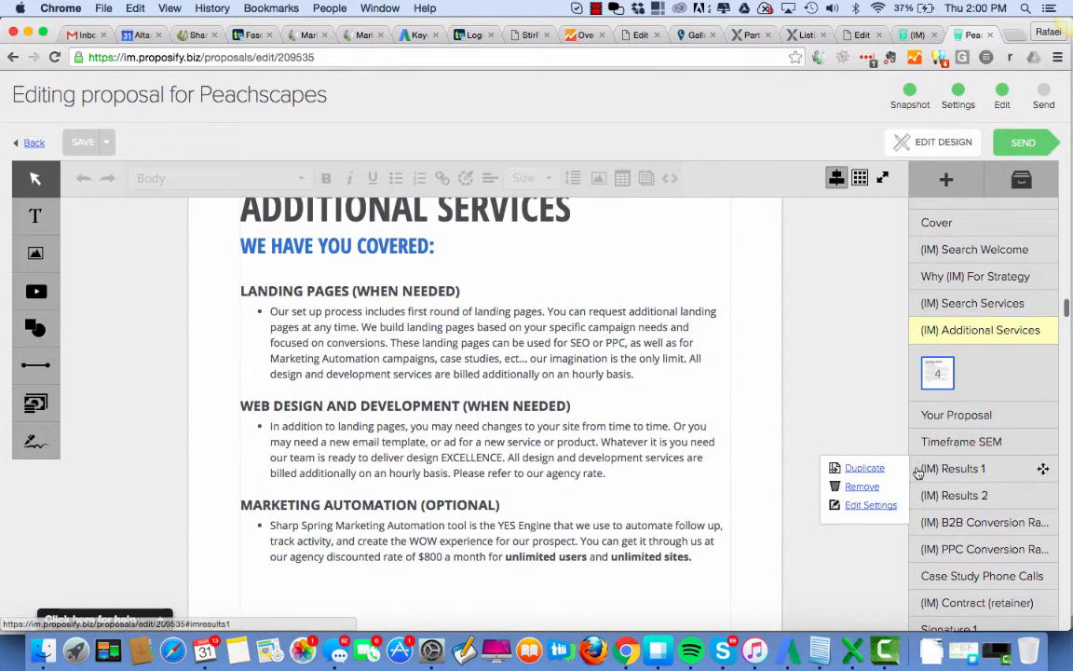
click(957, 415)
scroll(555, 543, down, 3)
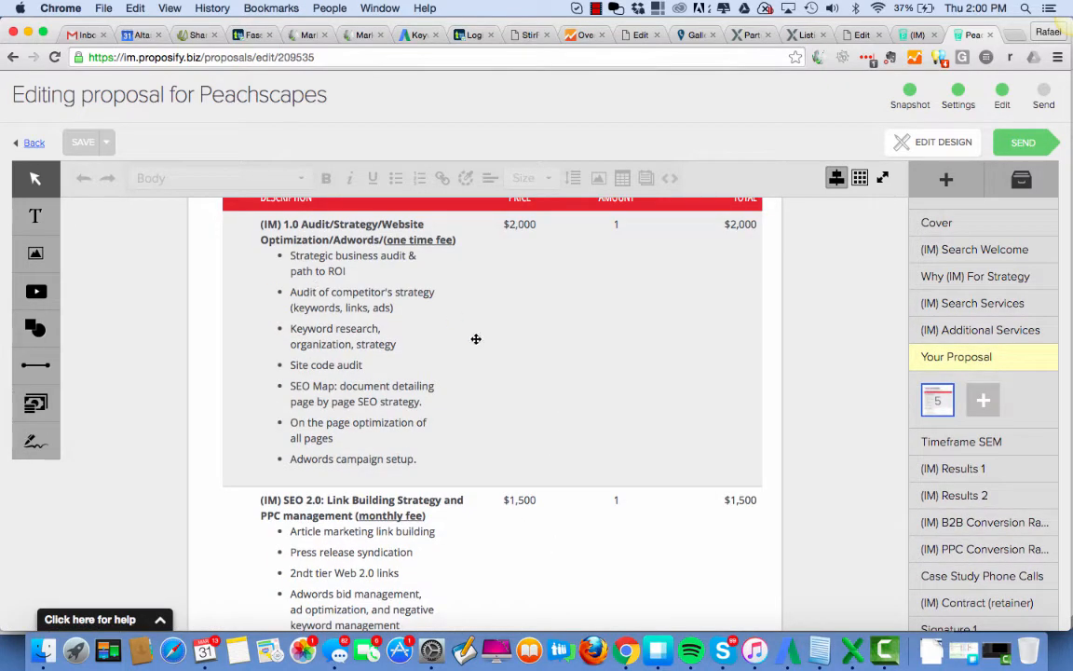
scroll(584, 414, down, 5)
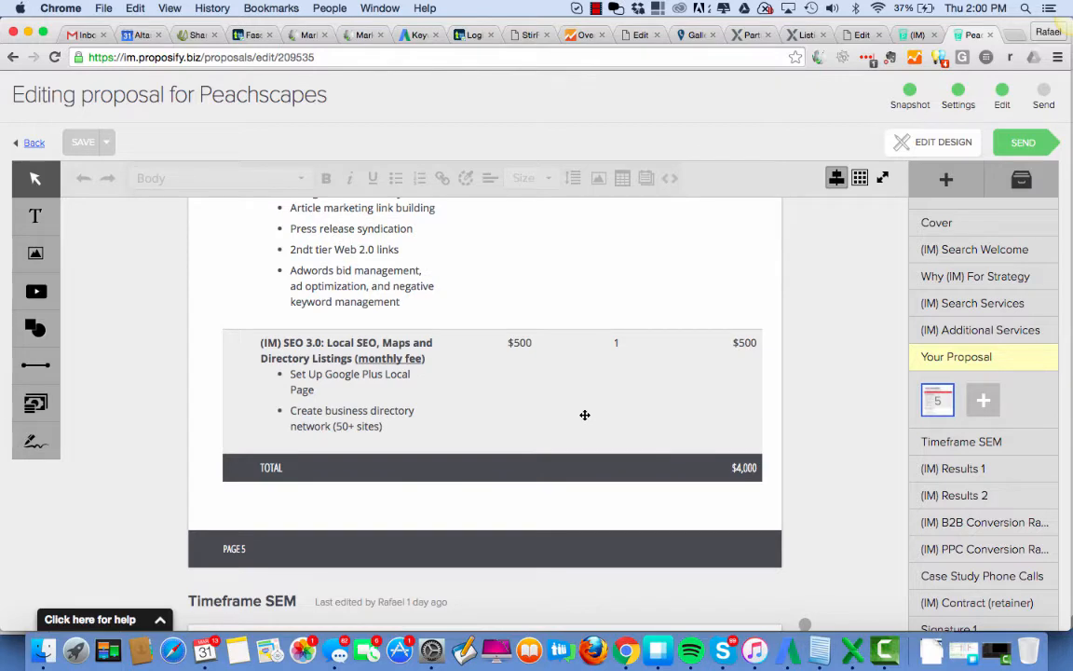
scroll(584, 414, down, 5)
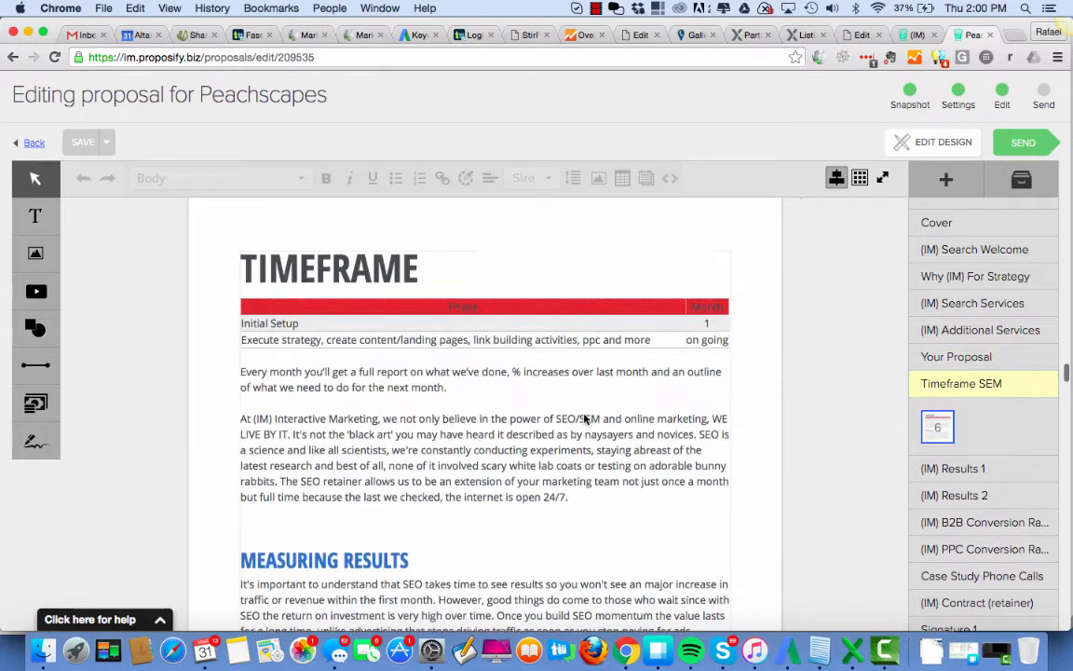
scroll(584, 419, up, 5)
scroll(583, 420, up, 4)
Review the Your Proposal section settings and return to the (IM) template
mouse_move(953, 356)
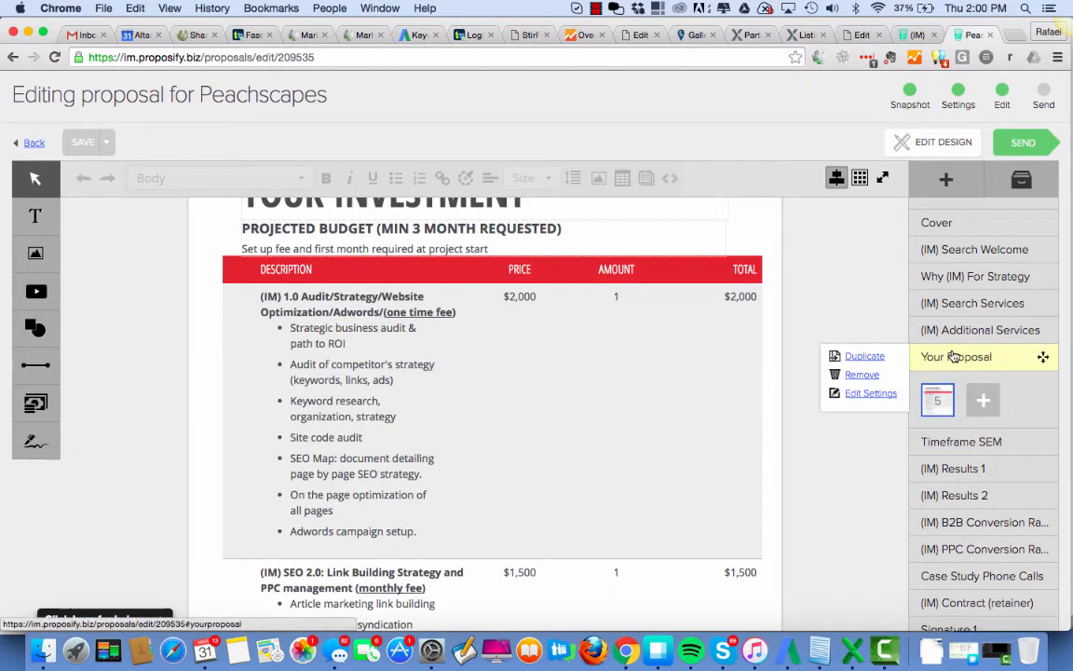
click(855, 395)
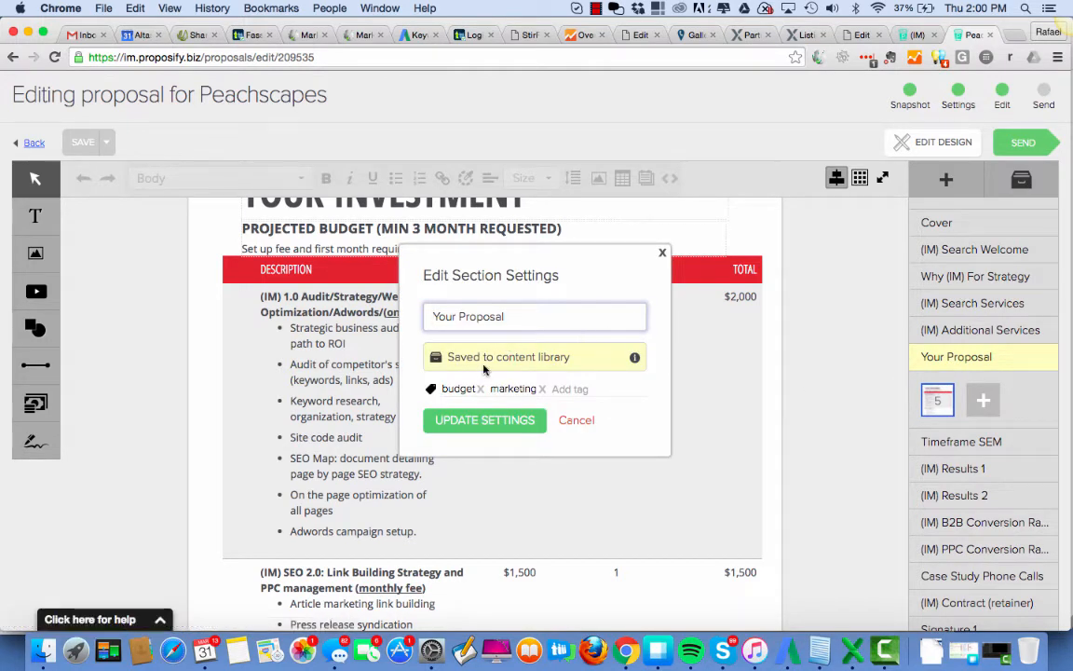
click(505, 423)
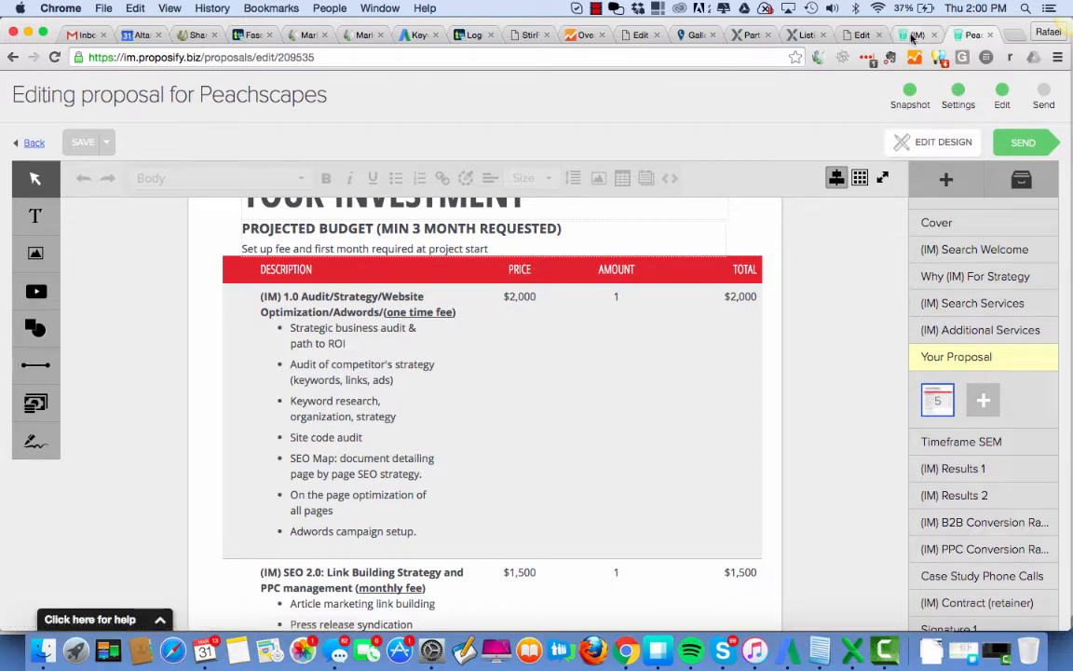
click(914, 35)
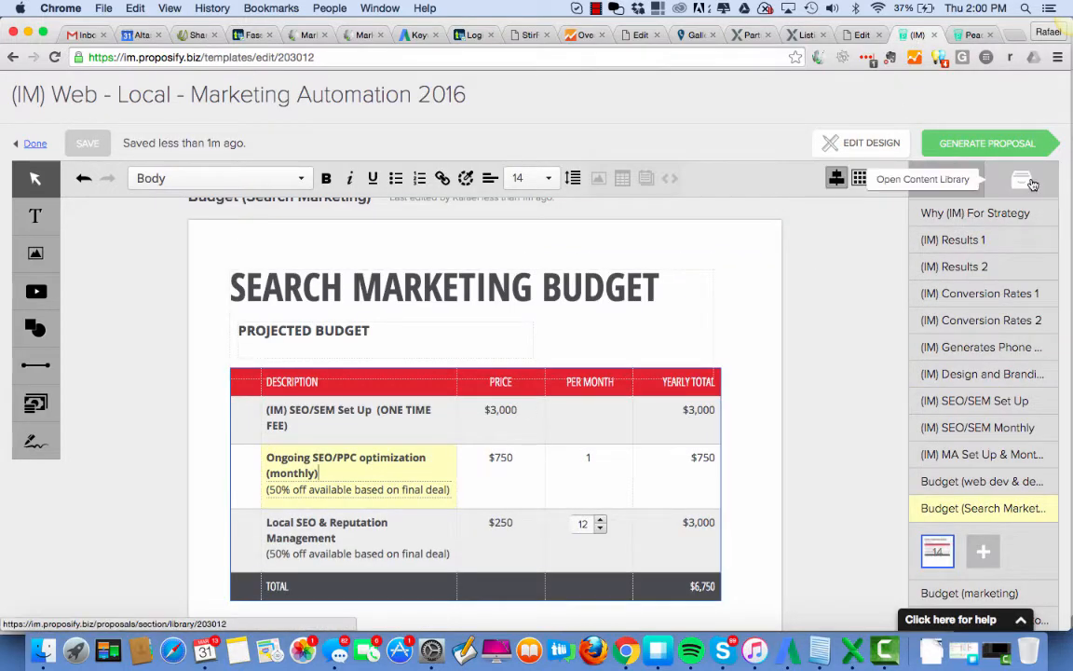
Search the Content Library for 'Your Proposal' and preview both pricing sections
click(1022, 180)
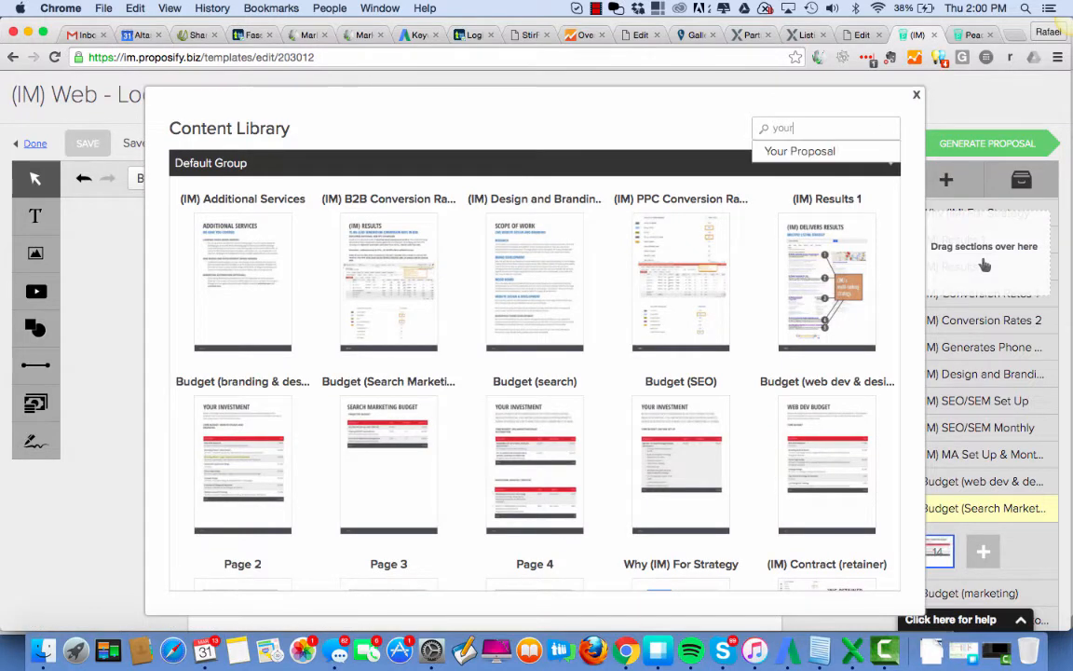
click(797, 151)
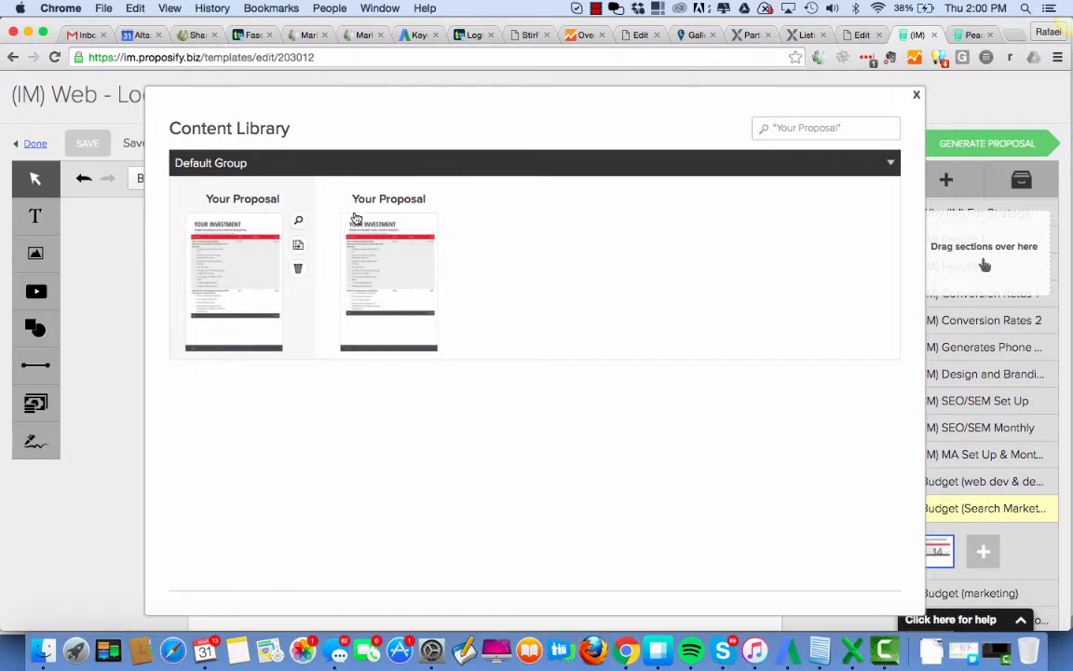
mouse_move(361, 221)
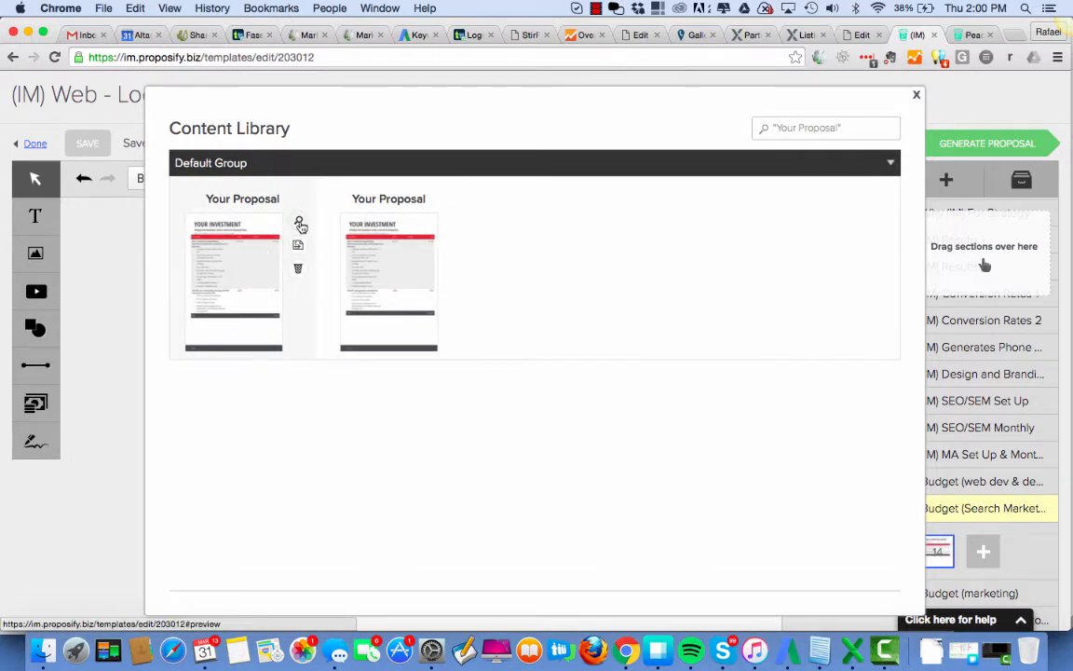
click(299, 224)
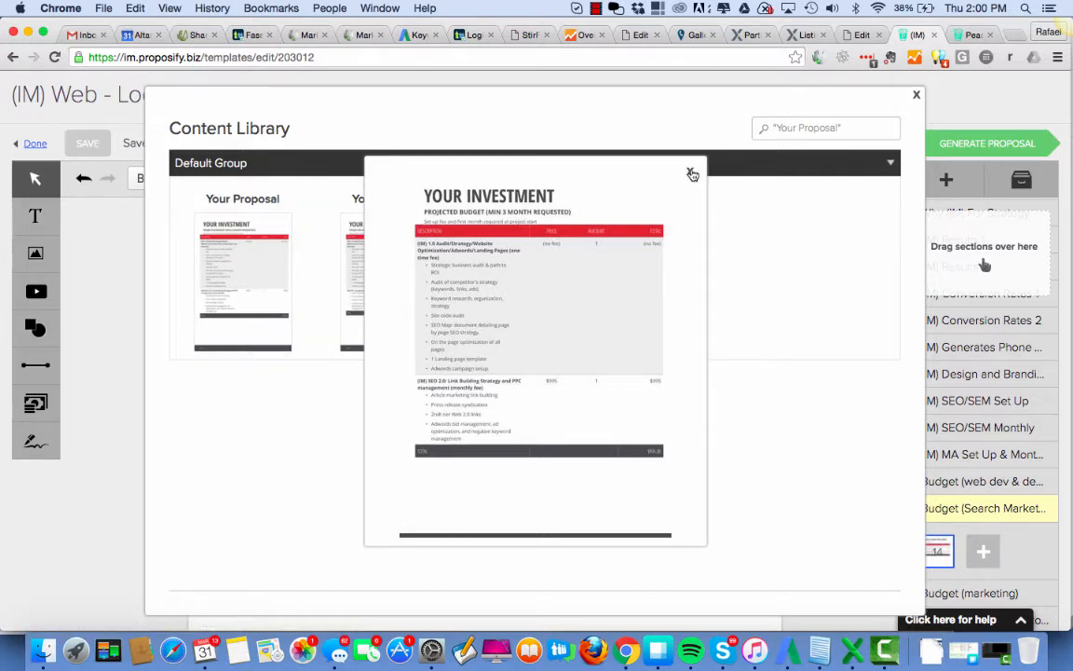
click(692, 174)
mouse_move(426, 256)
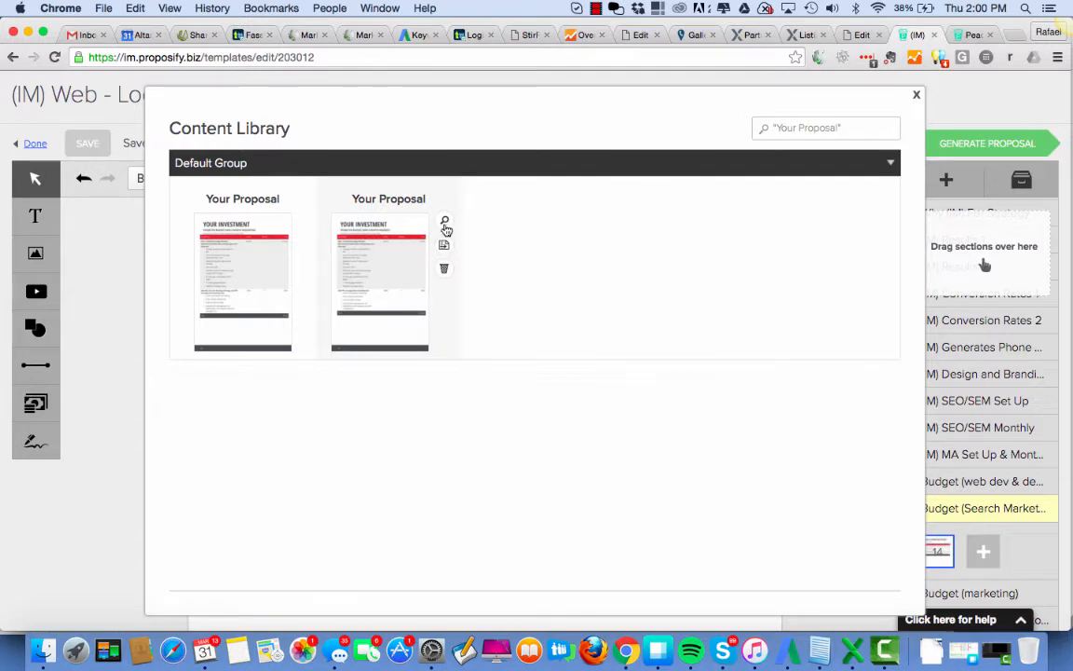
click(446, 222)
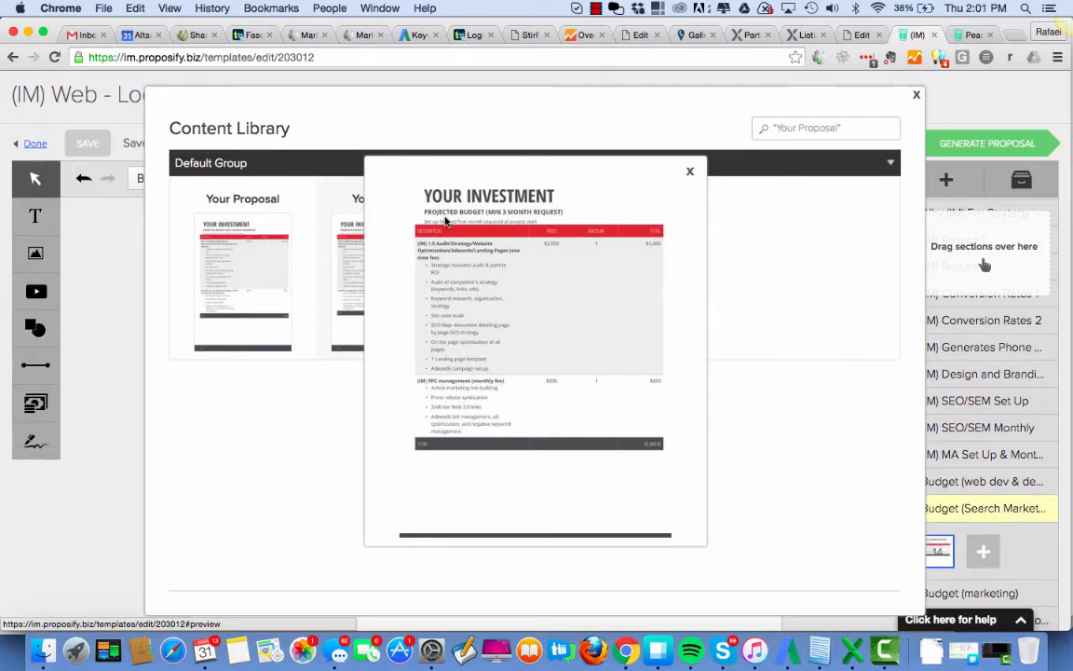
mouse_move(251, 270)
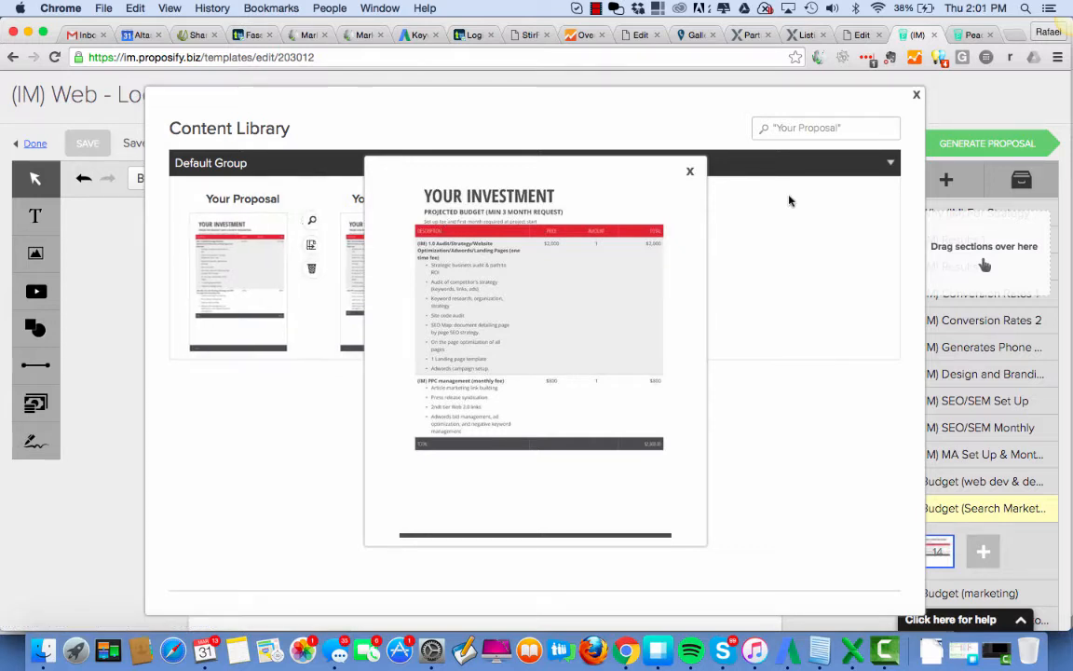
click(690, 172)
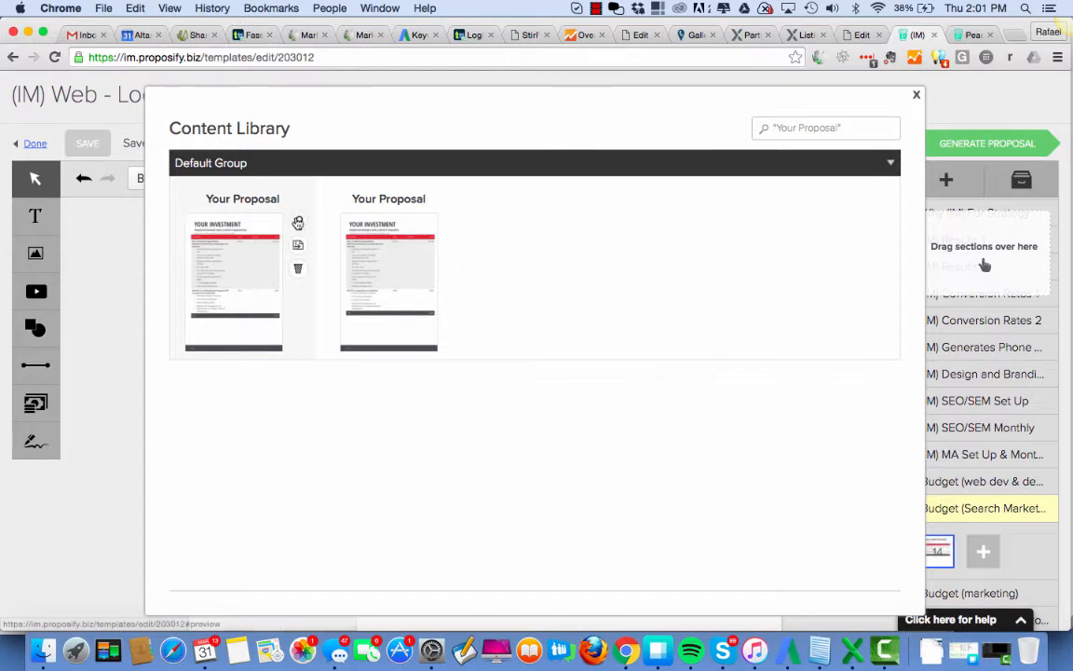
click(298, 223)
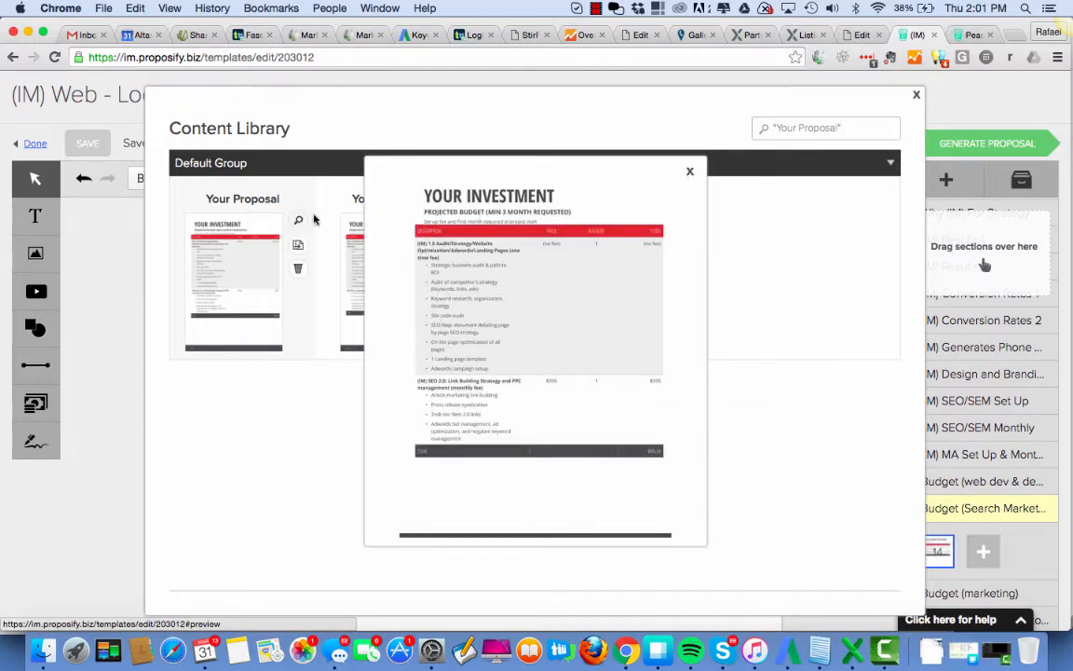
click(690, 175)
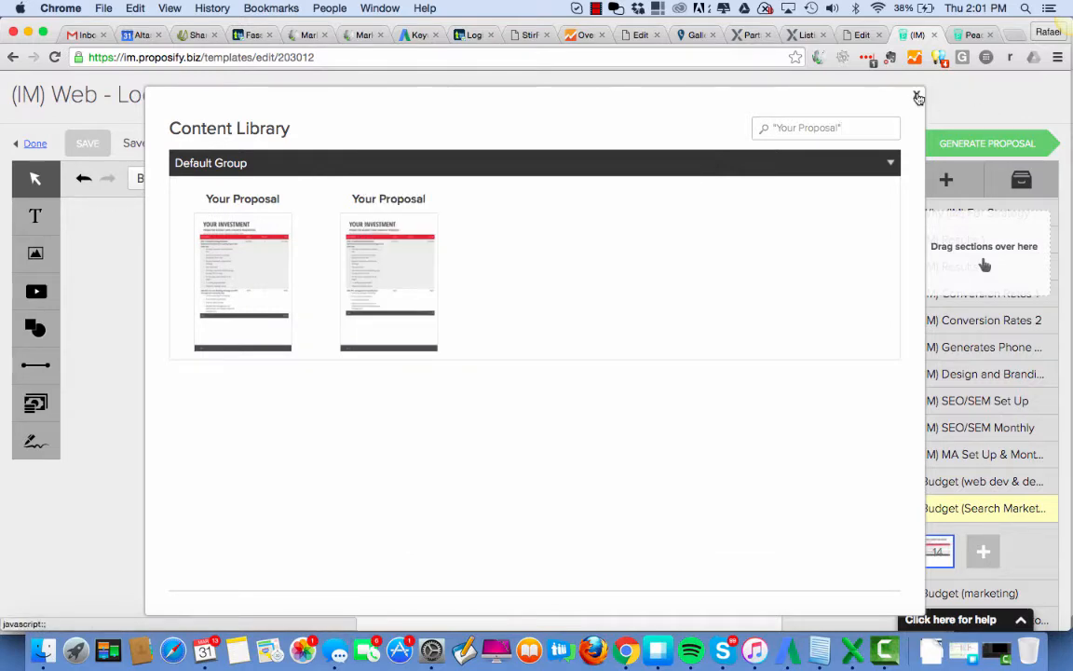
Make the Local SEO & Reputation Management row's quantity non-editable
click(917, 98)
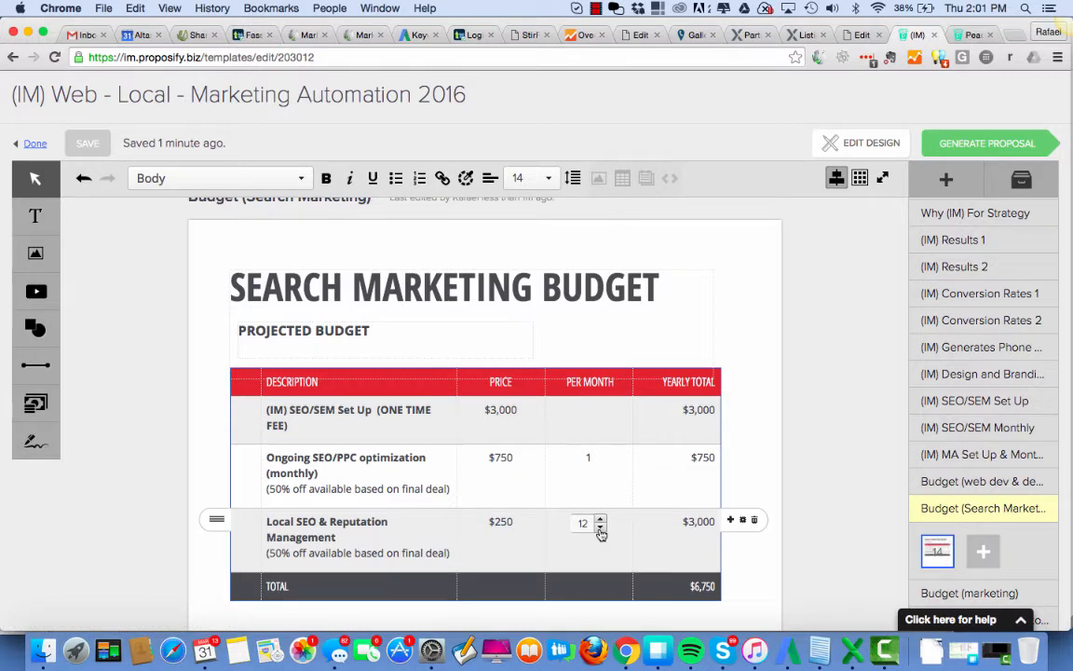
click(744, 523)
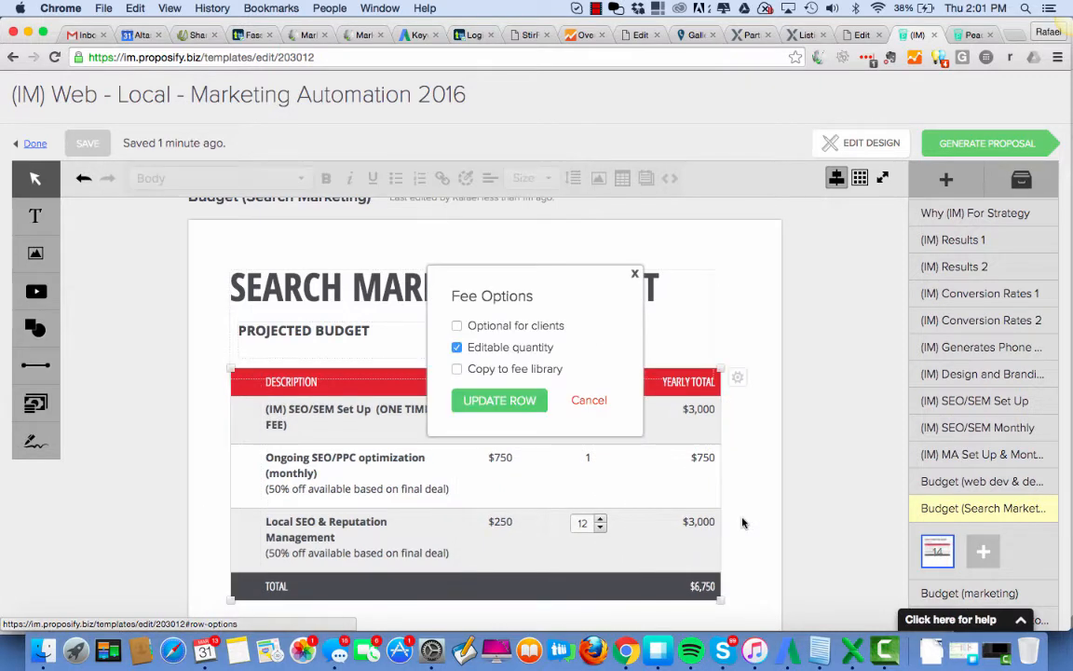
click(457, 346)
click(500, 400)
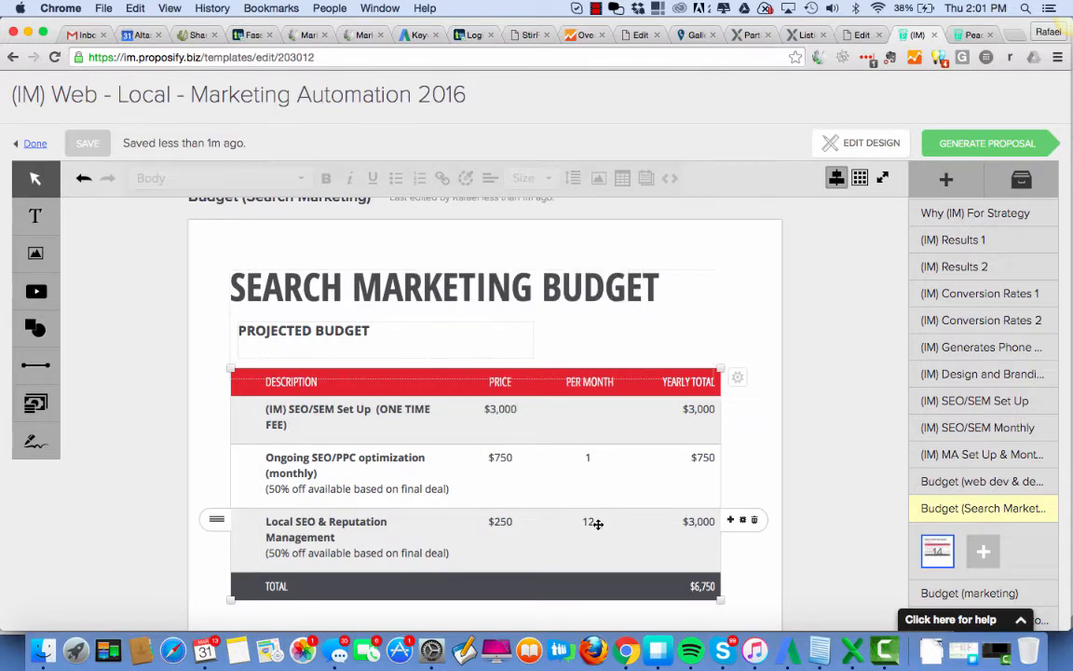
Set the Local SEO row to 1 per month, bringing the budget to $4,000
click(595, 524)
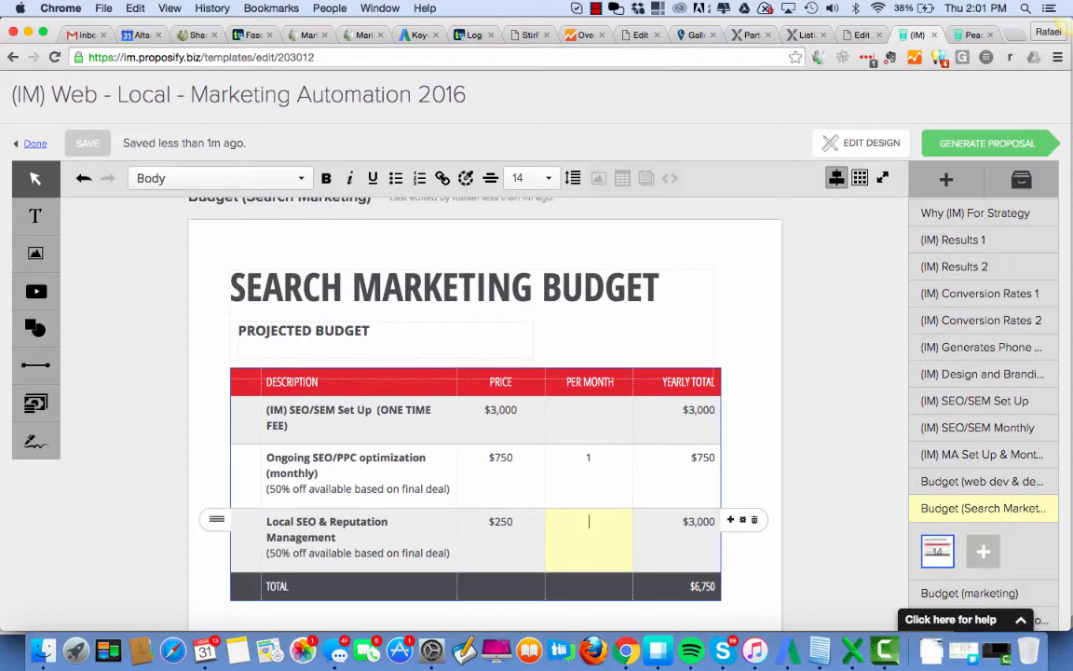
text(1)
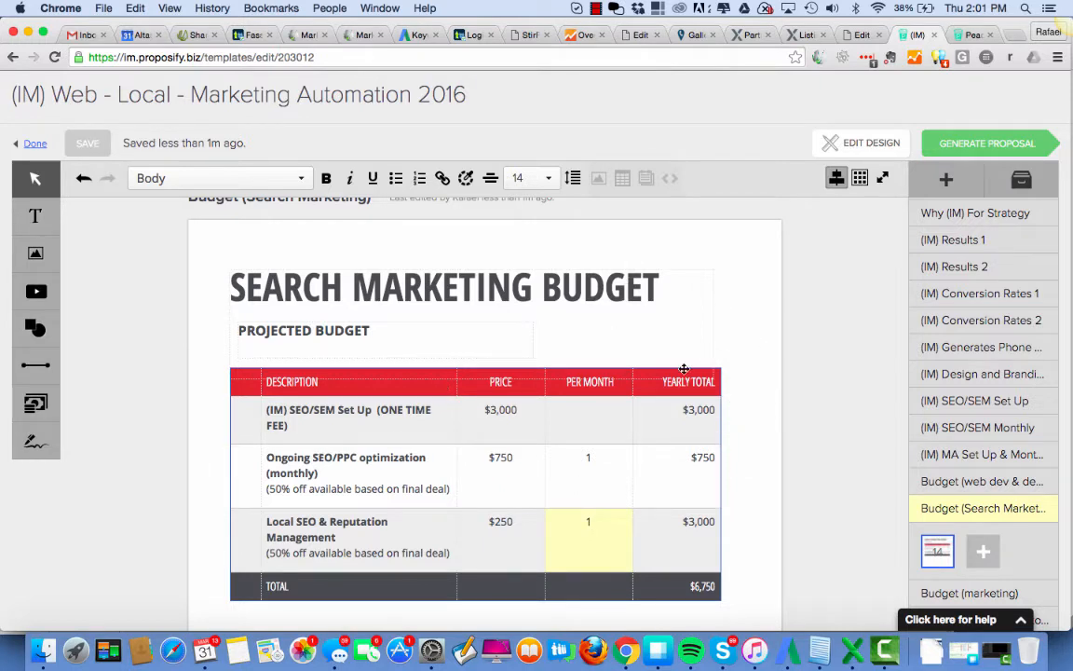
scroll(692, 328, up, 2)
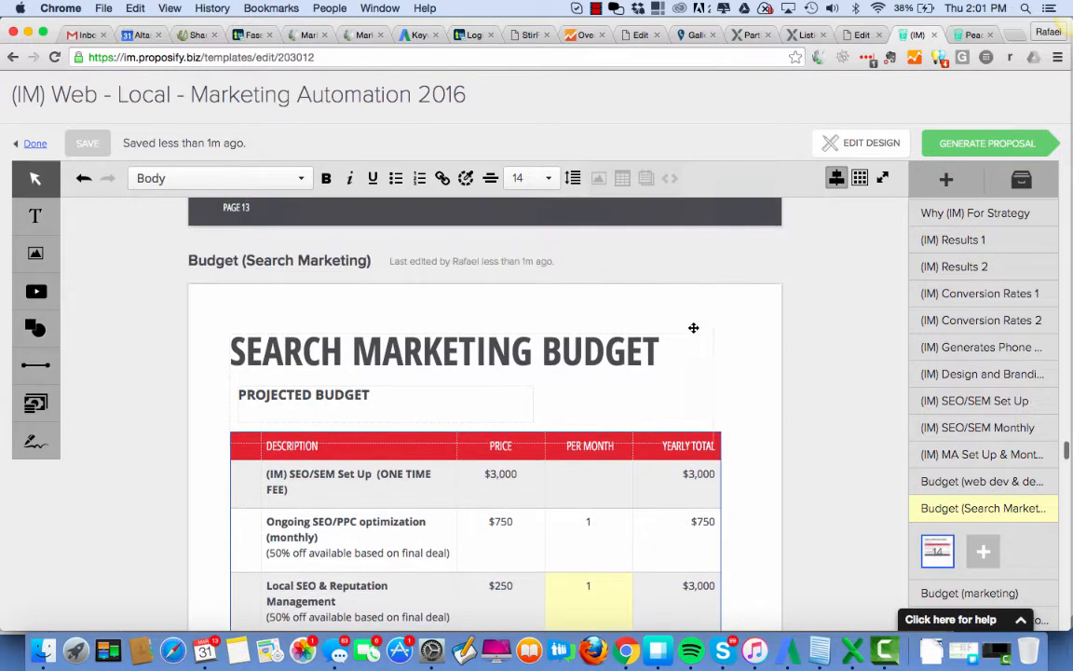
scroll(693, 328, down, 2)
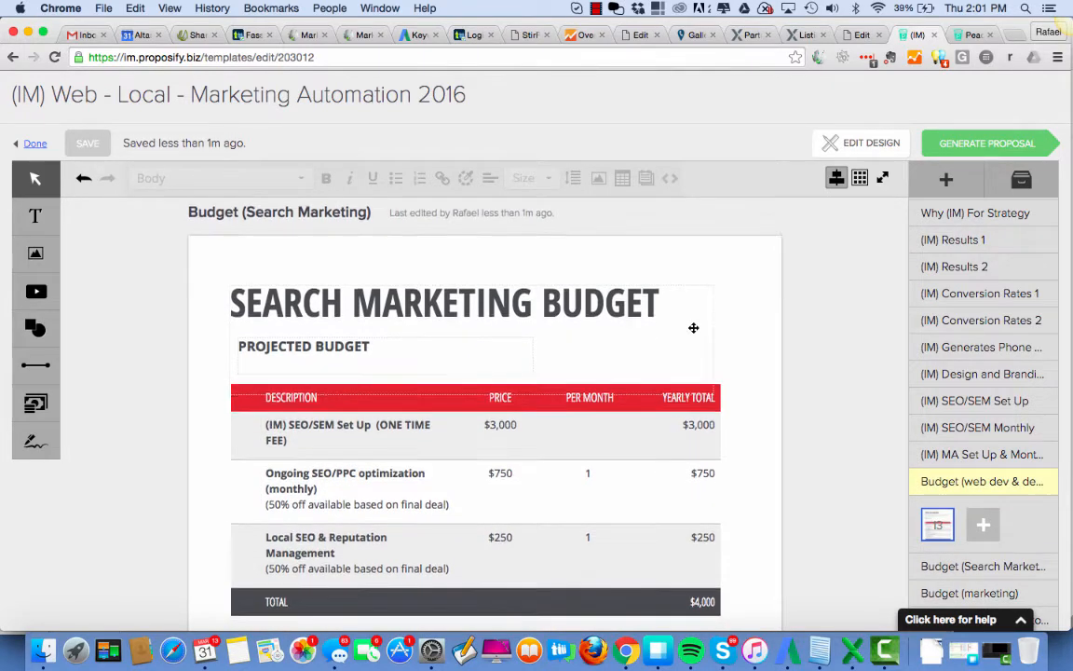
scroll(693, 328, down, 2)
scroll(693, 328, down, 4)
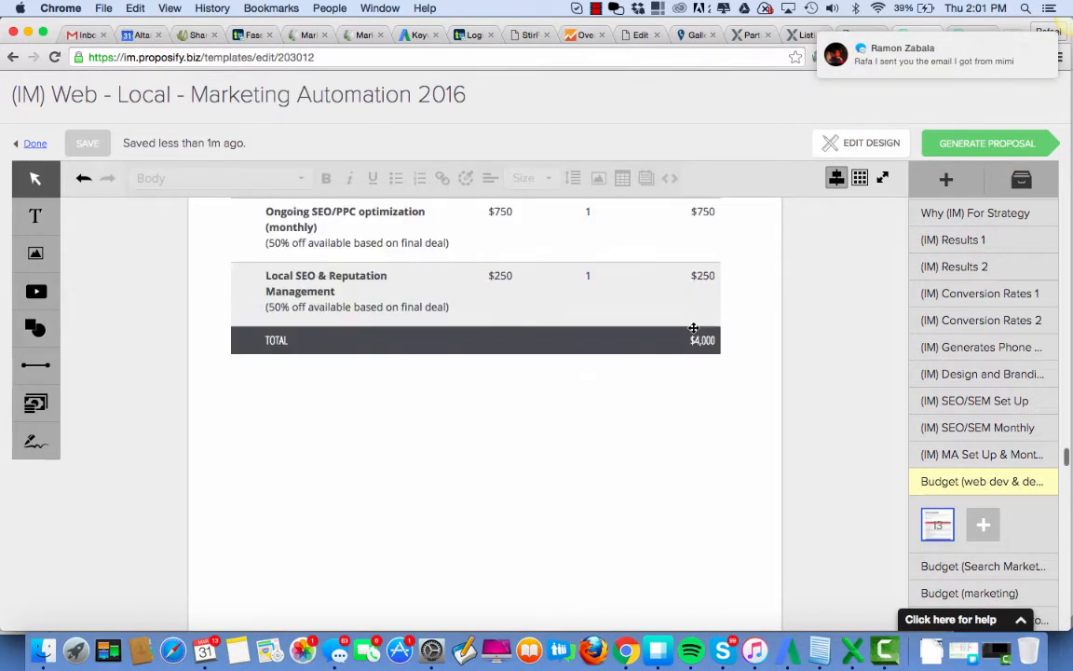
scroll(693, 328, up, 10)
scroll(693, 331, up, 8)
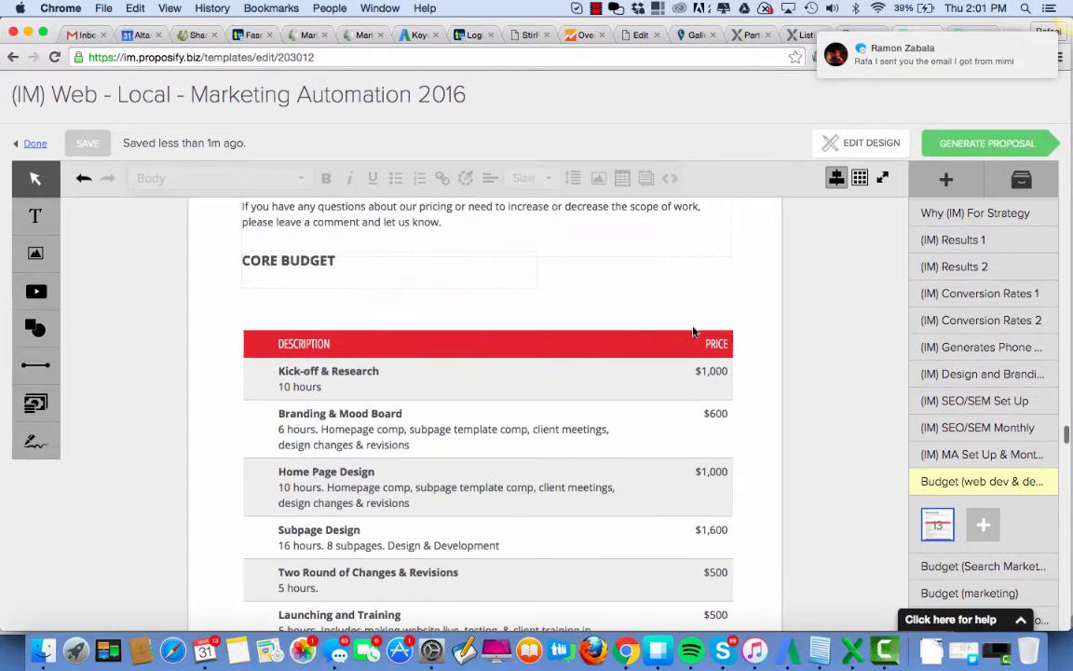
scroll(693, 332, down, 10)
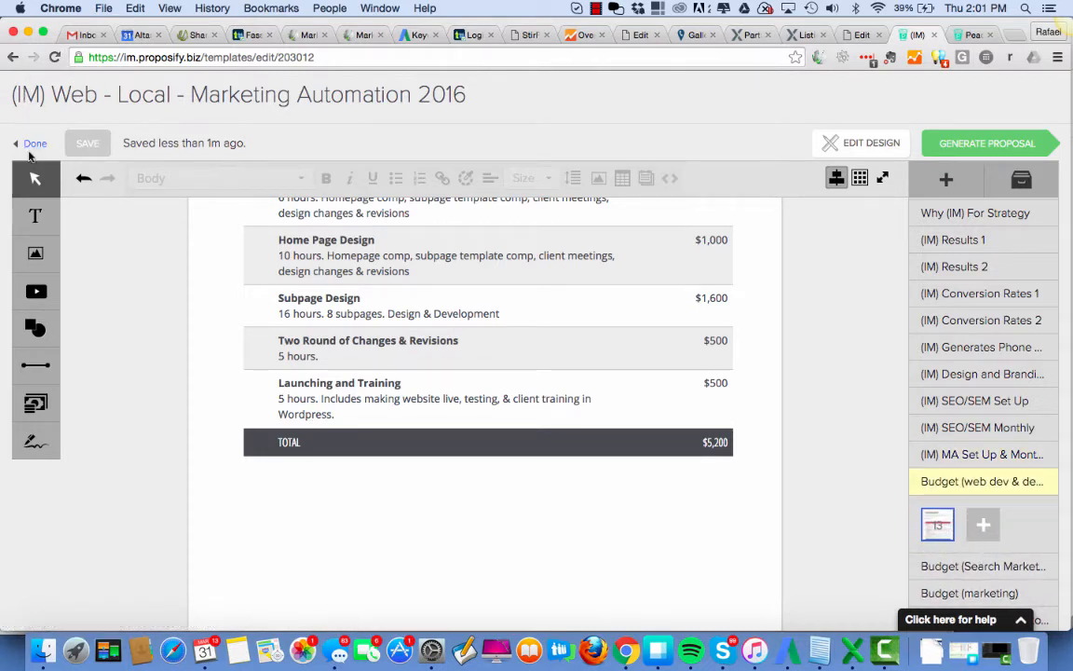
Insert 'SEM -' before Local in the template title
double_click(174, 94)
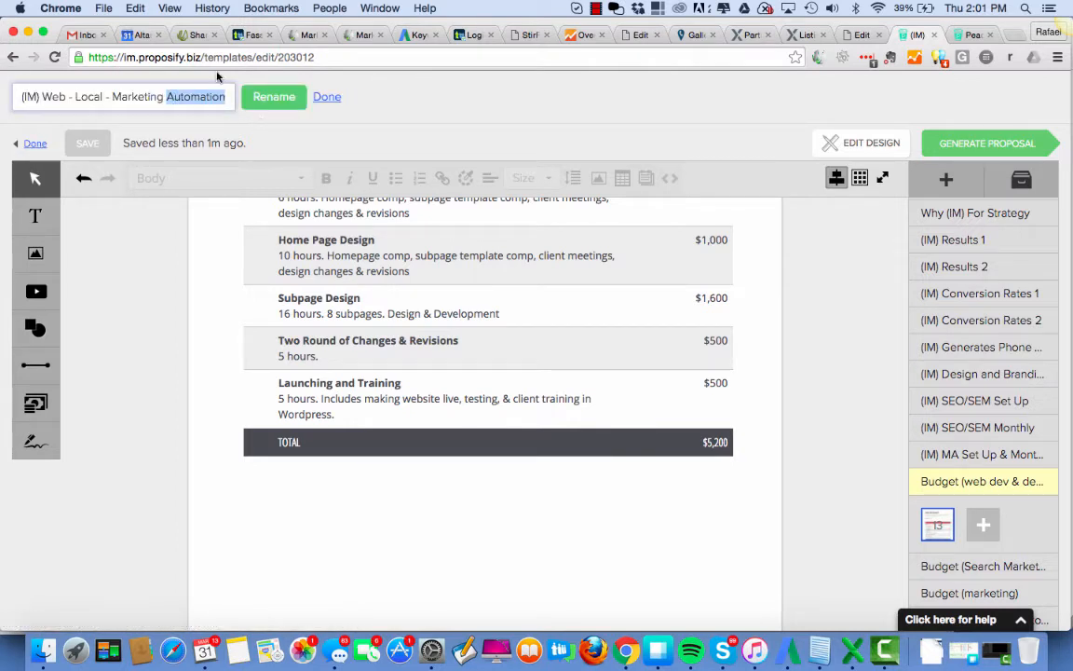
double_click(81, 96)
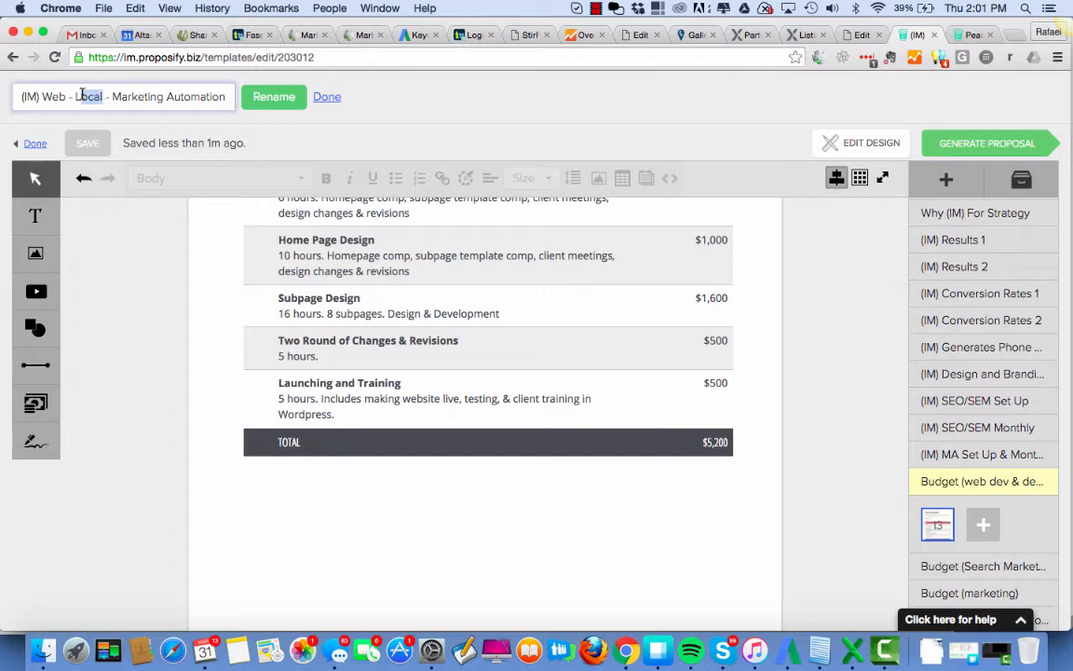
click(77, 95)
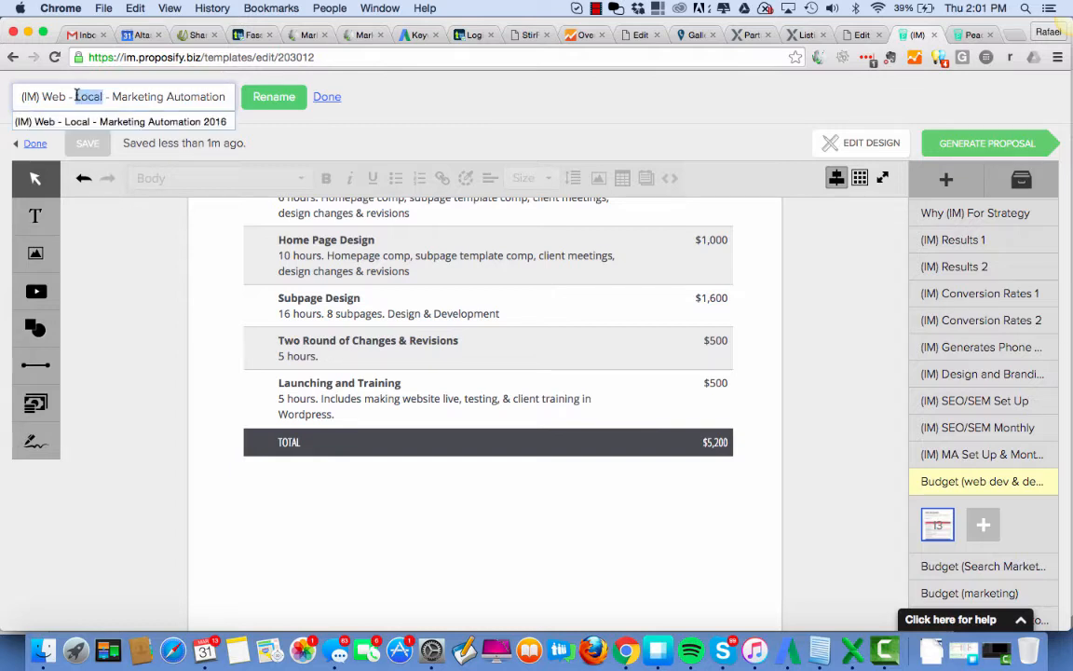
text(SEM)
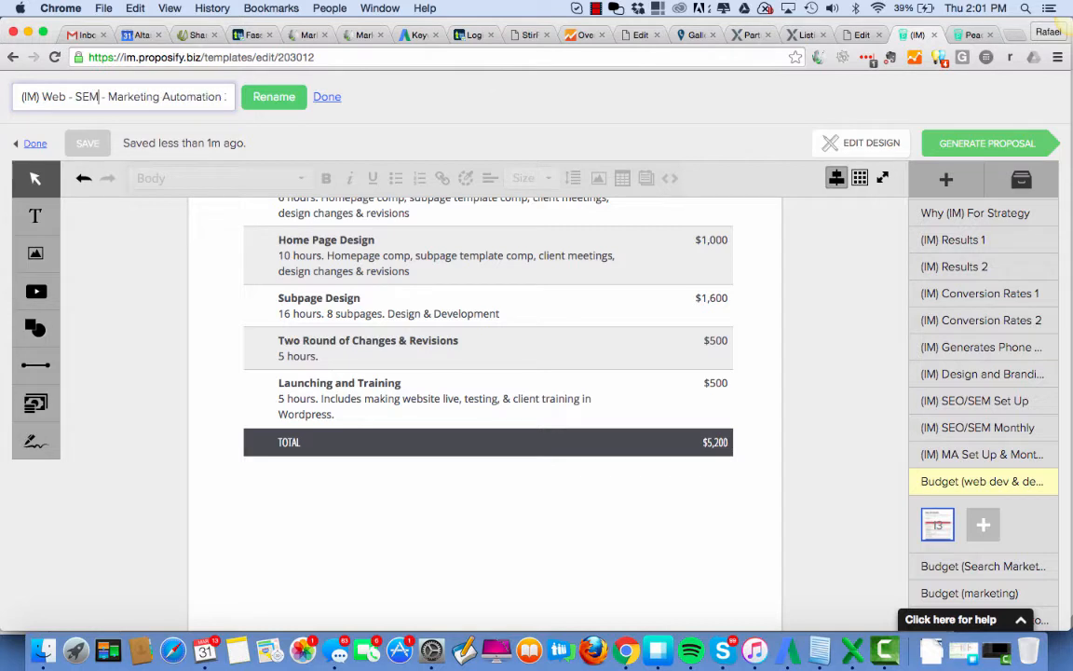
text( -)
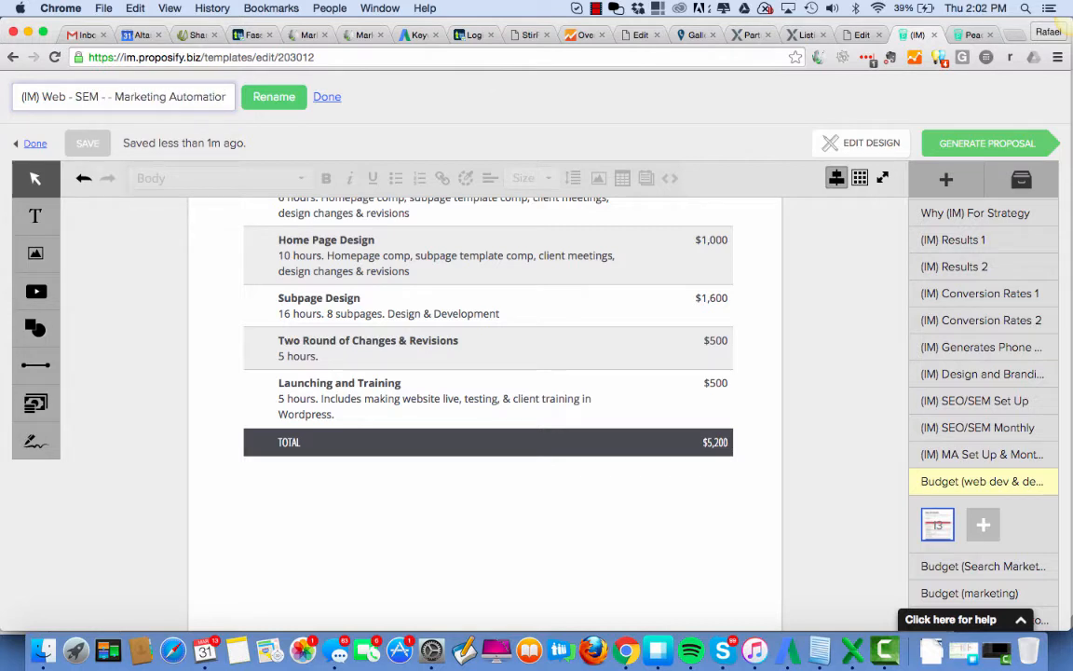
text(L)
key(BackSpace)
text(Loaca)
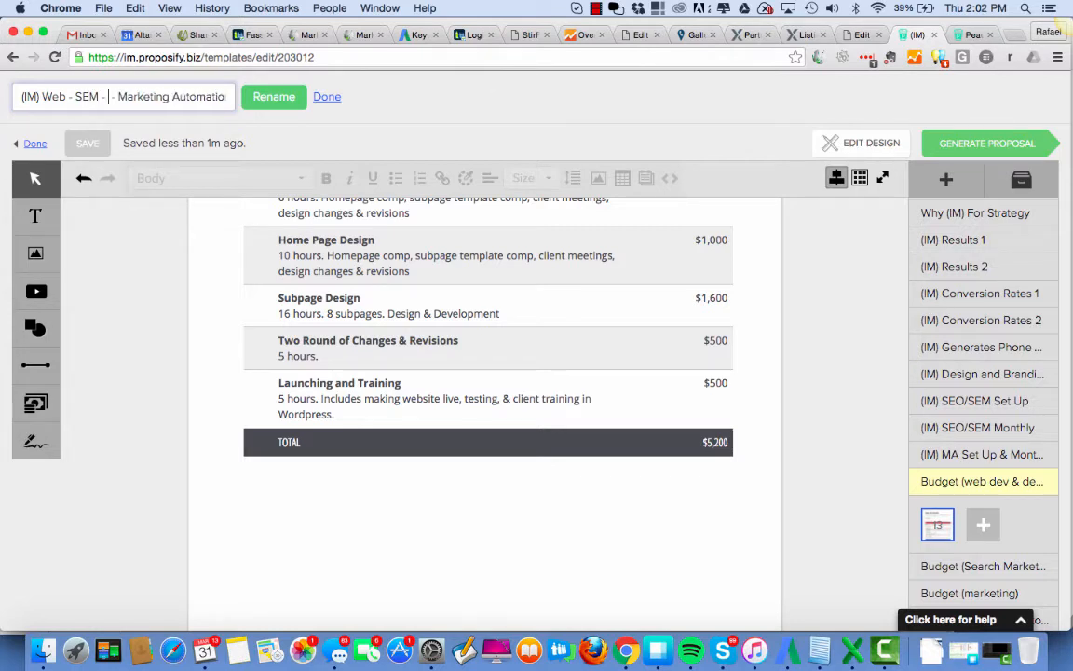
text(l)
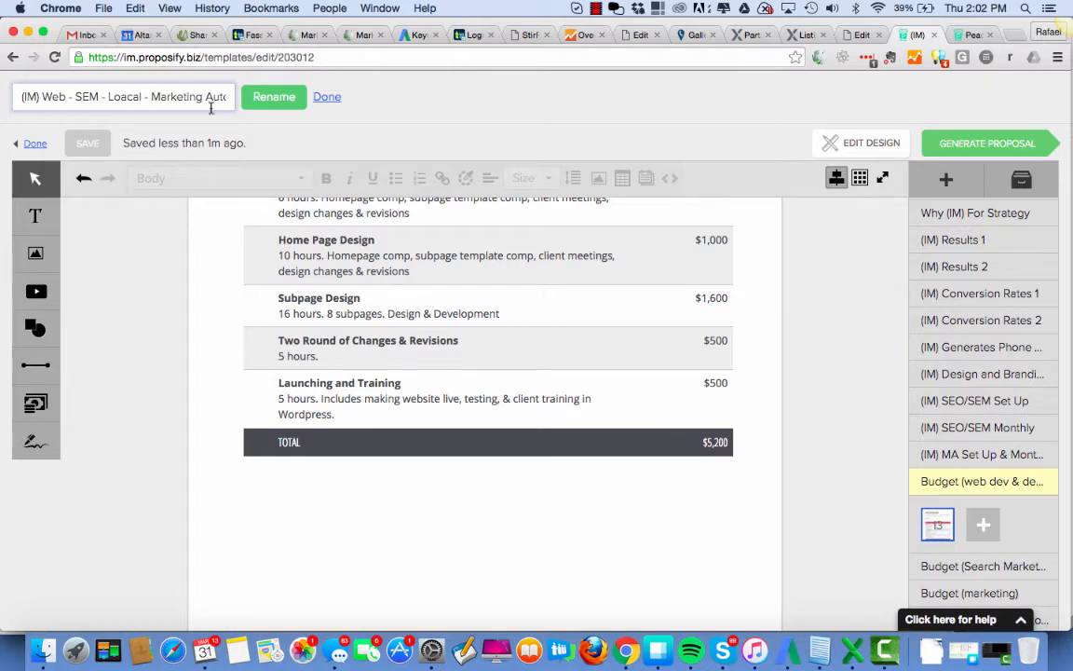
Shorten Marketing Automation to MA, fix typos, and save as '(IM) Web - SEM - Local - MA 2016'
drag(160, 96, 196, 99)
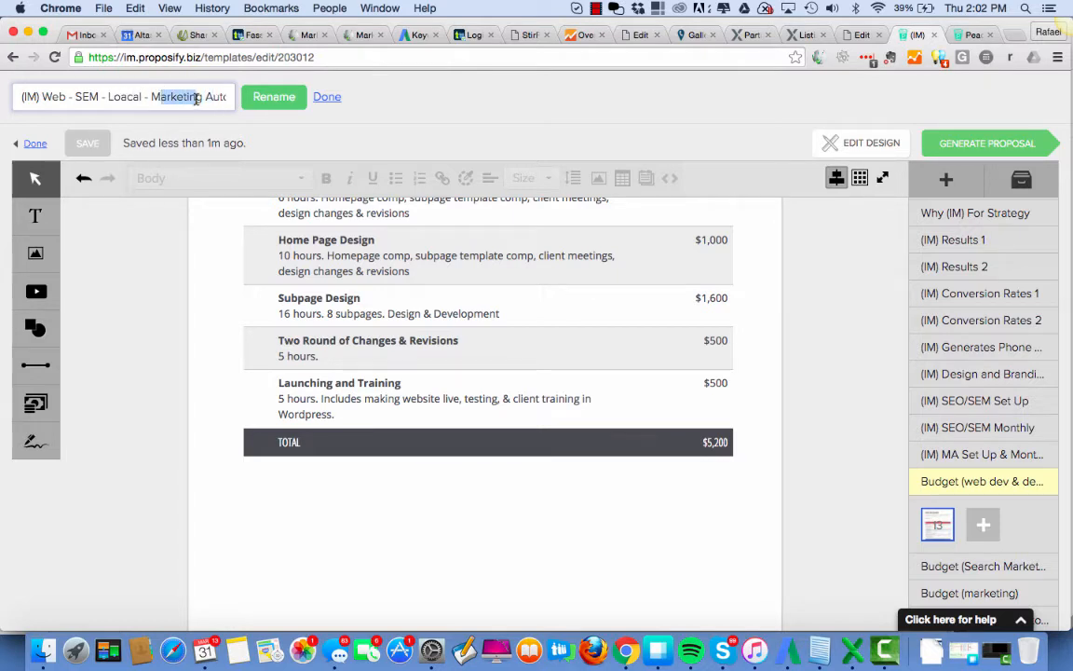
key(BackSpace)
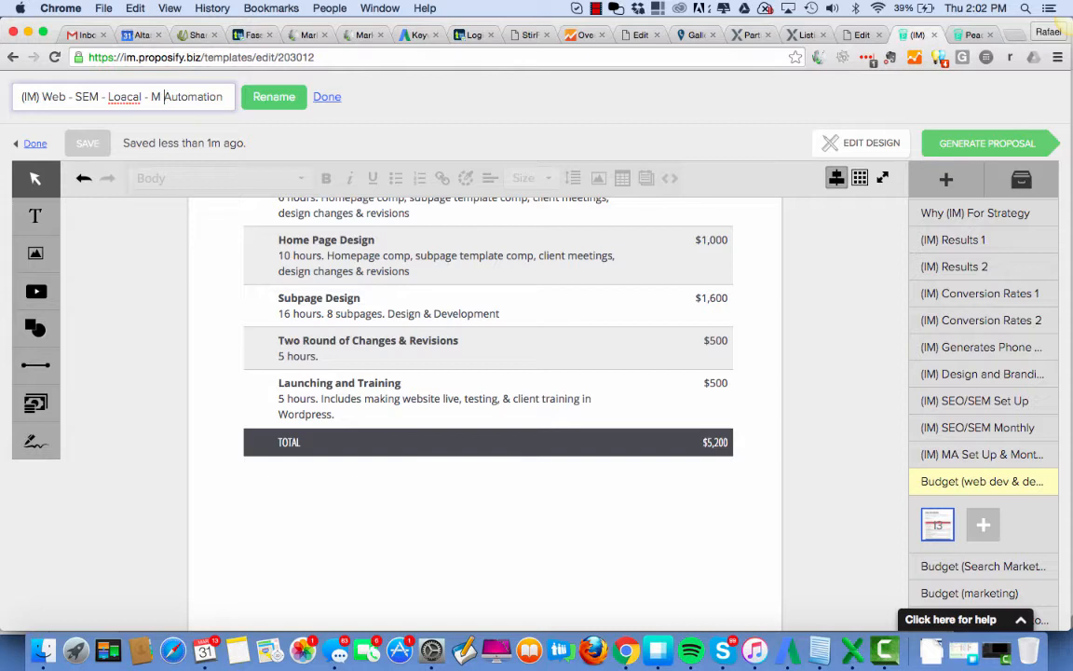
key(Delete)
drag(165, 96, 222, 97)
key(BackSpace)
click(128, 95)
key(BackSpace)
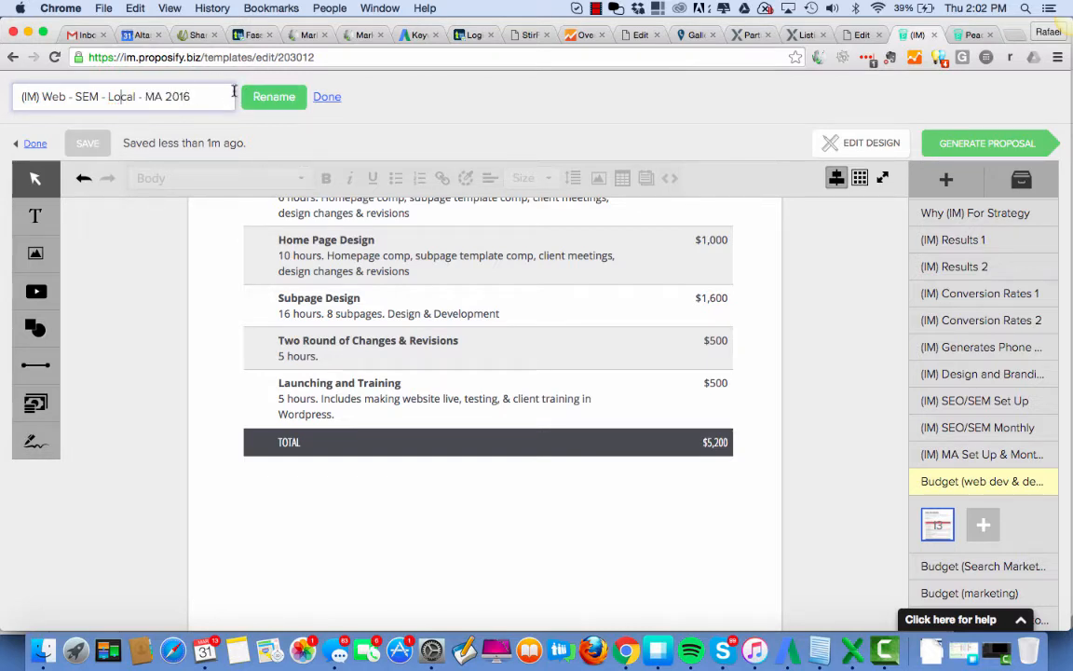
click(269, 103)
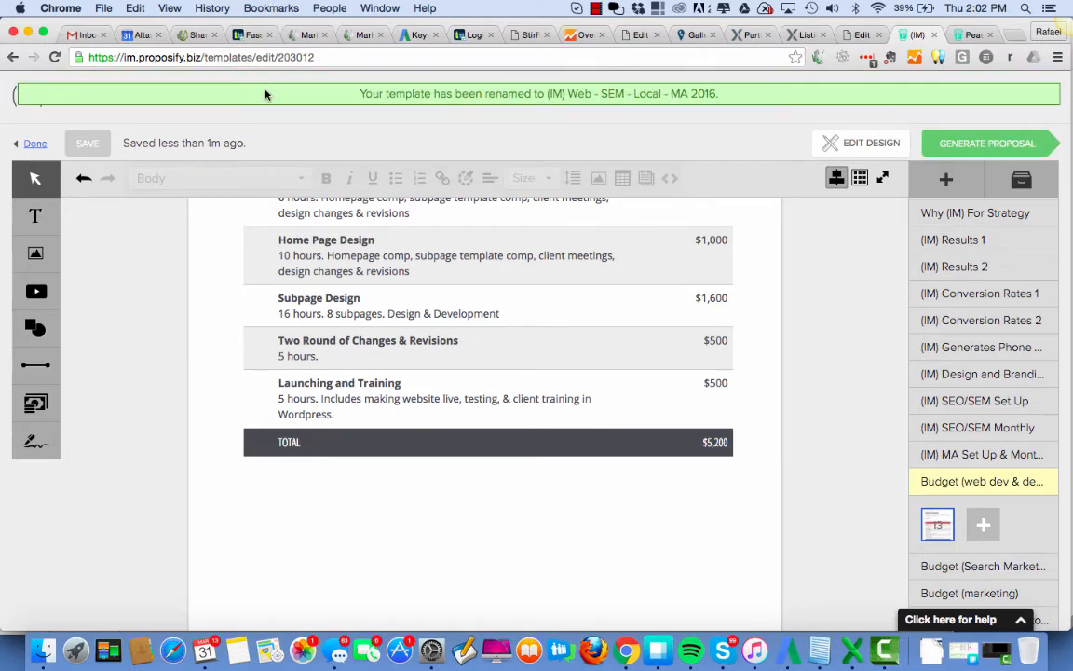
Remove the $2,250 Budget (marketing) section from the sidebar and confirm
scroll(452, 528, down, 10)
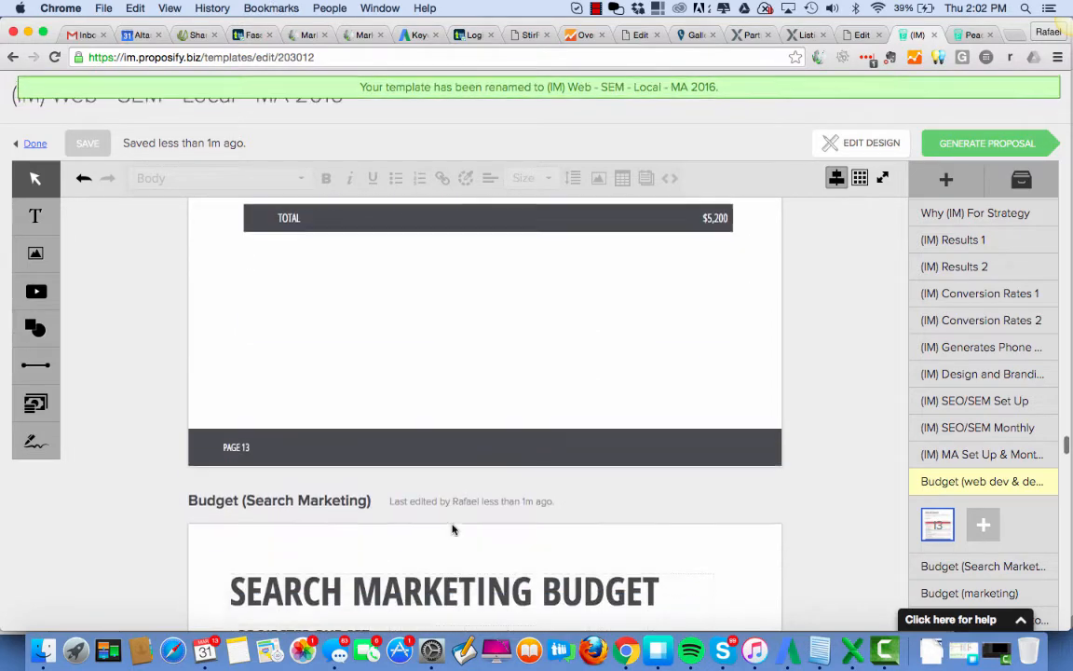
scroll(452, 525, down, 10)
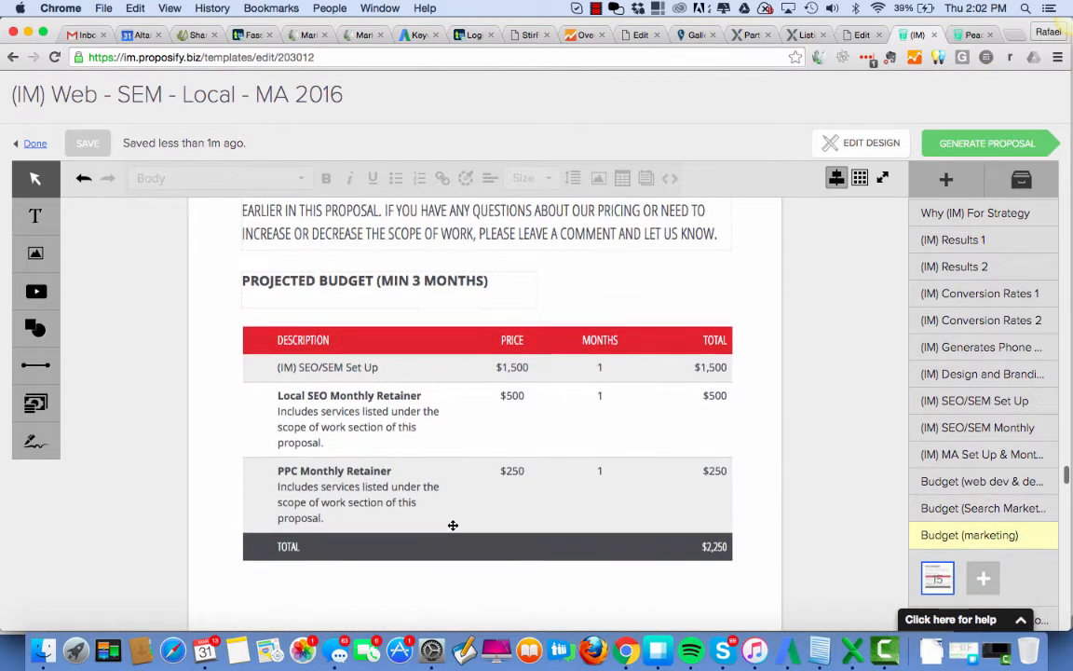
scroll(451, 531, up, 3)
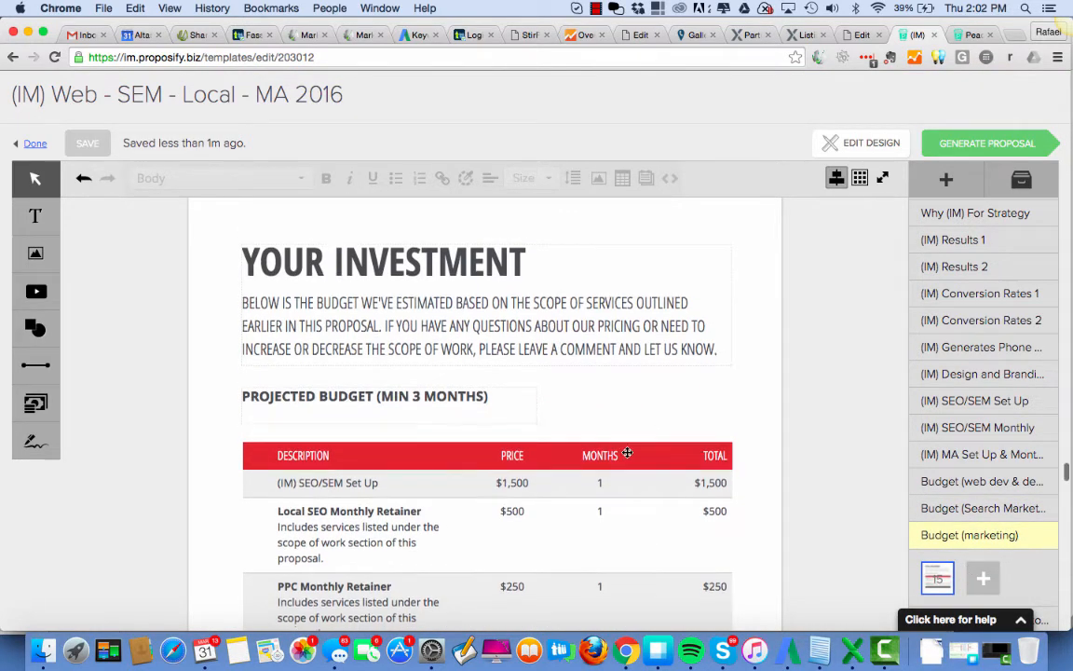
scroll(627, 452, down, 4)
scroll(627, 454, up, 10)
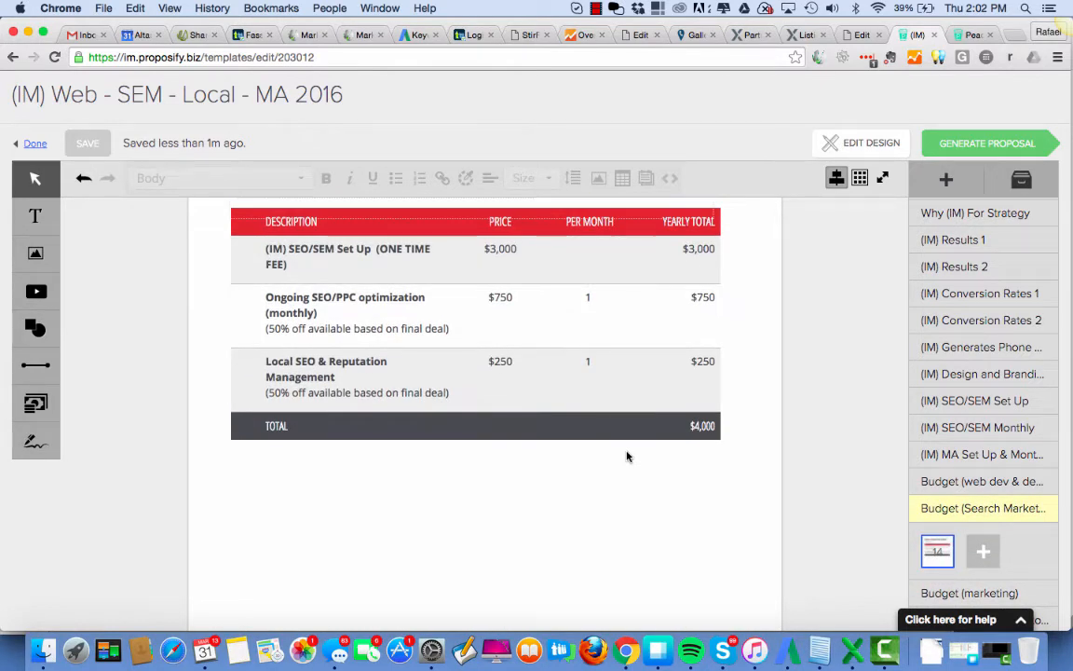
scroll(627, 456, down, 5)
scroll(627, 456, up, 10)
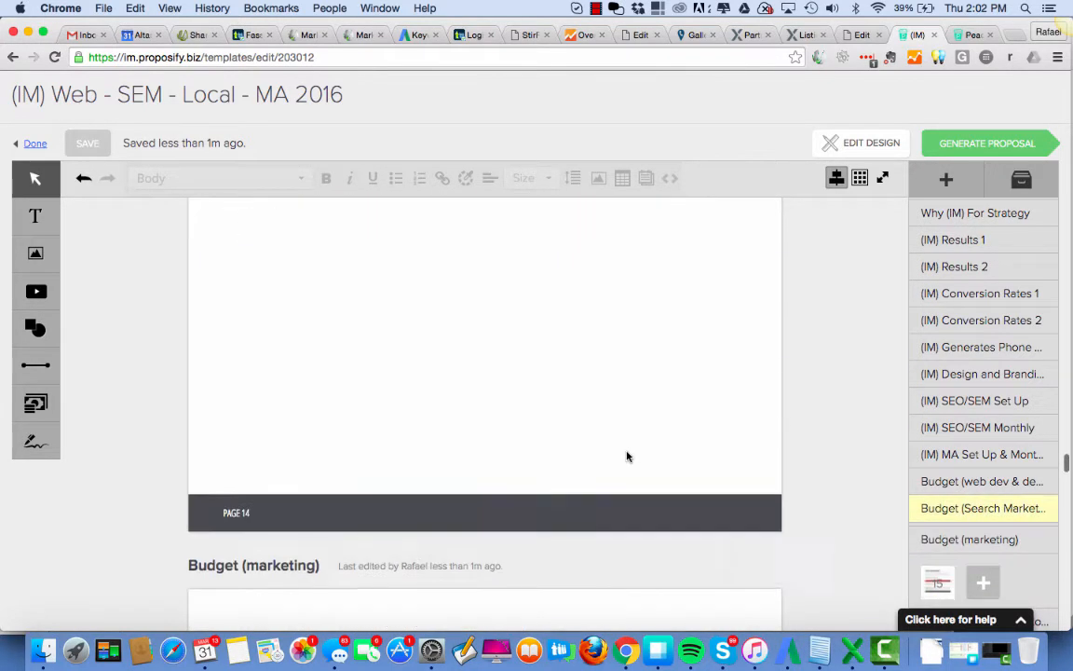
scroll(627, 456, down, 20)
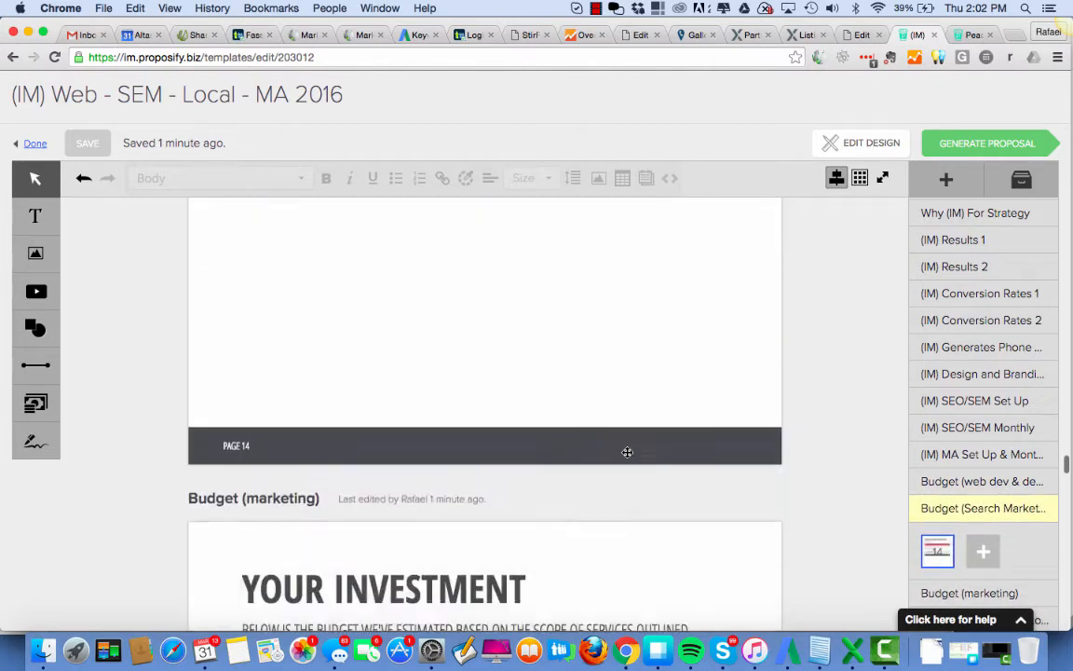
scroll(568, 457, down, 3)
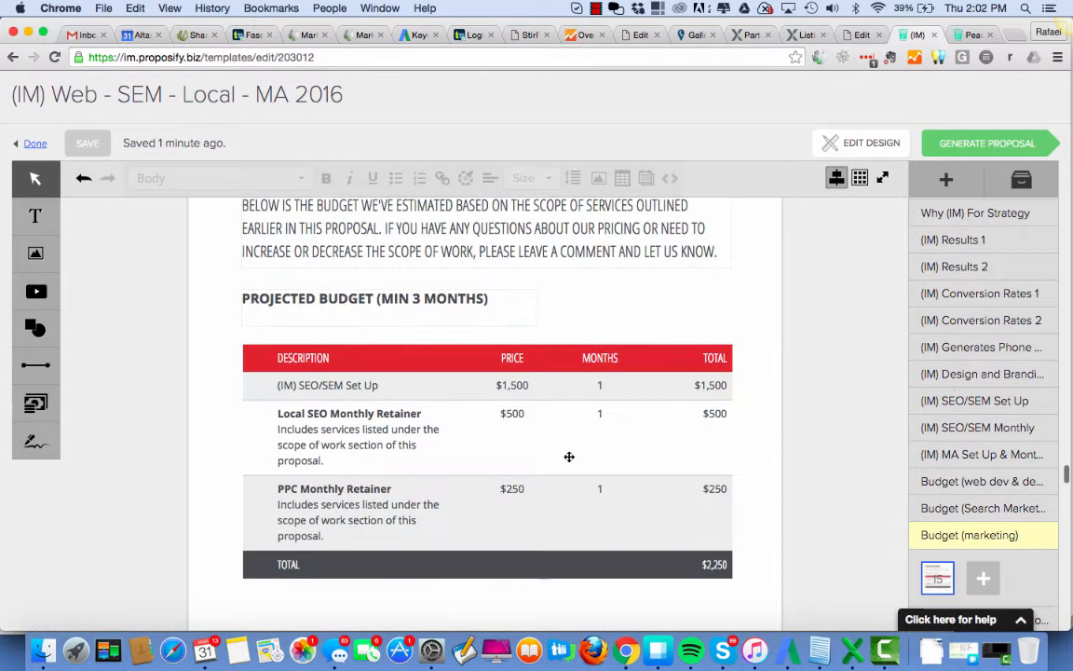
mouse_move(957, 524)
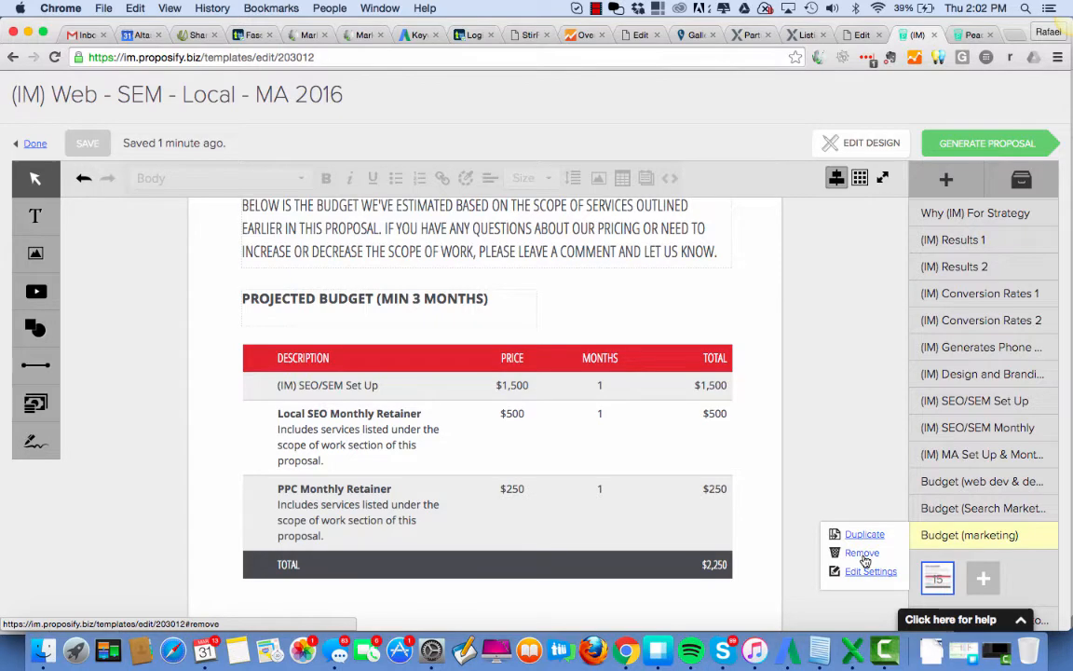
click(863, 556)
click(640, 370)
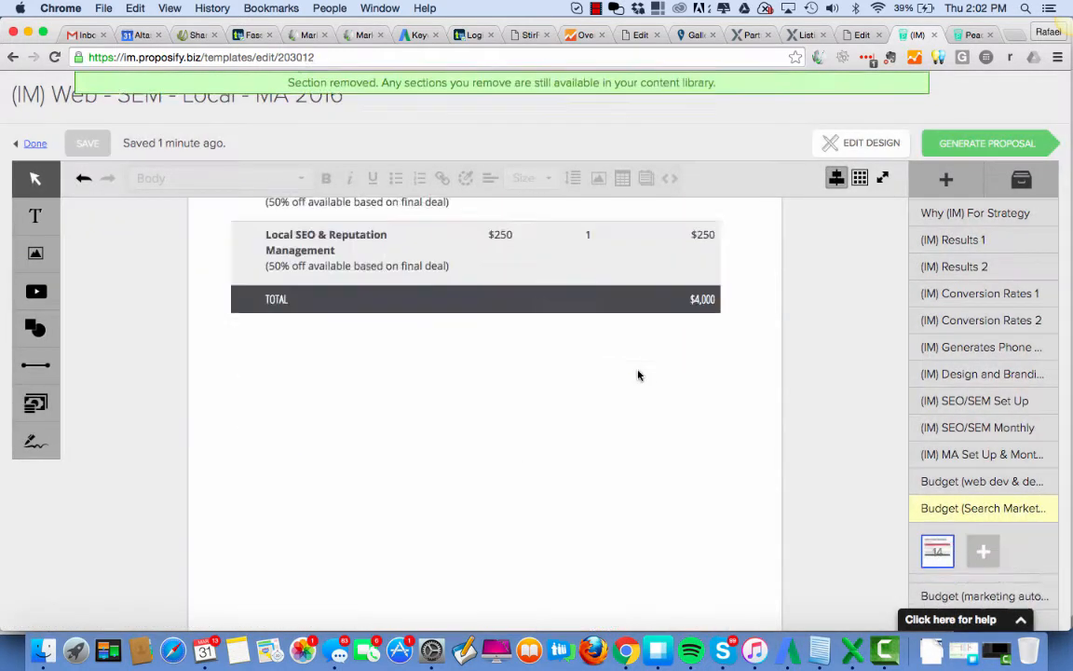
Change the Core Budget's Set Up Marketing Automation price from $950 to $2,000
scroll(591, 495, down, 2)
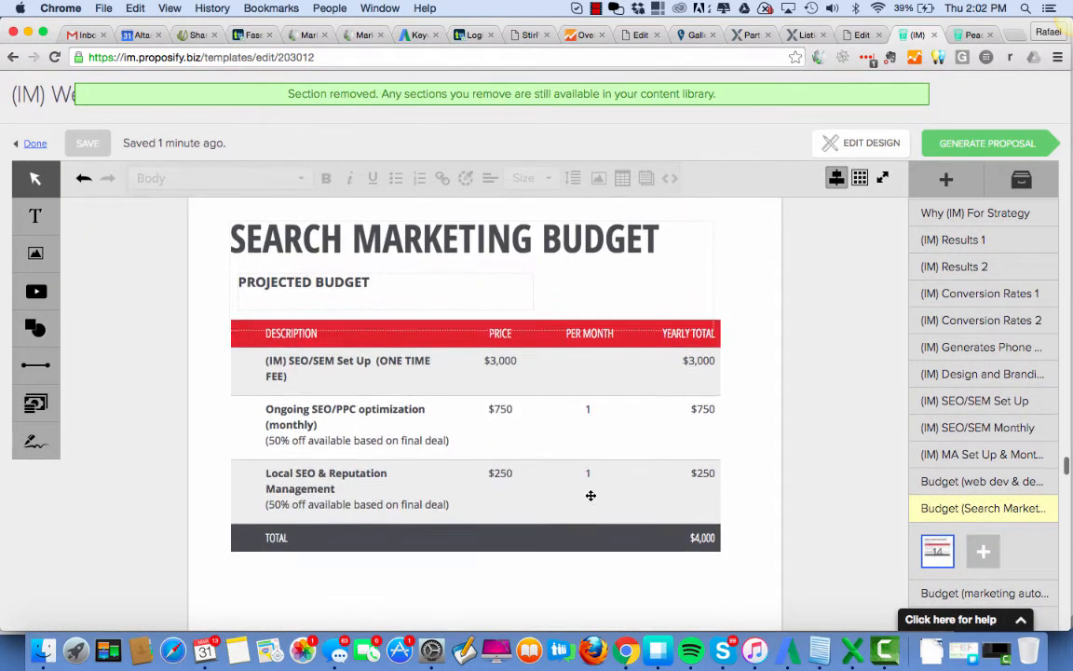
scroll(590, 496, down, 10)
scroll(590, 498, up, 3)
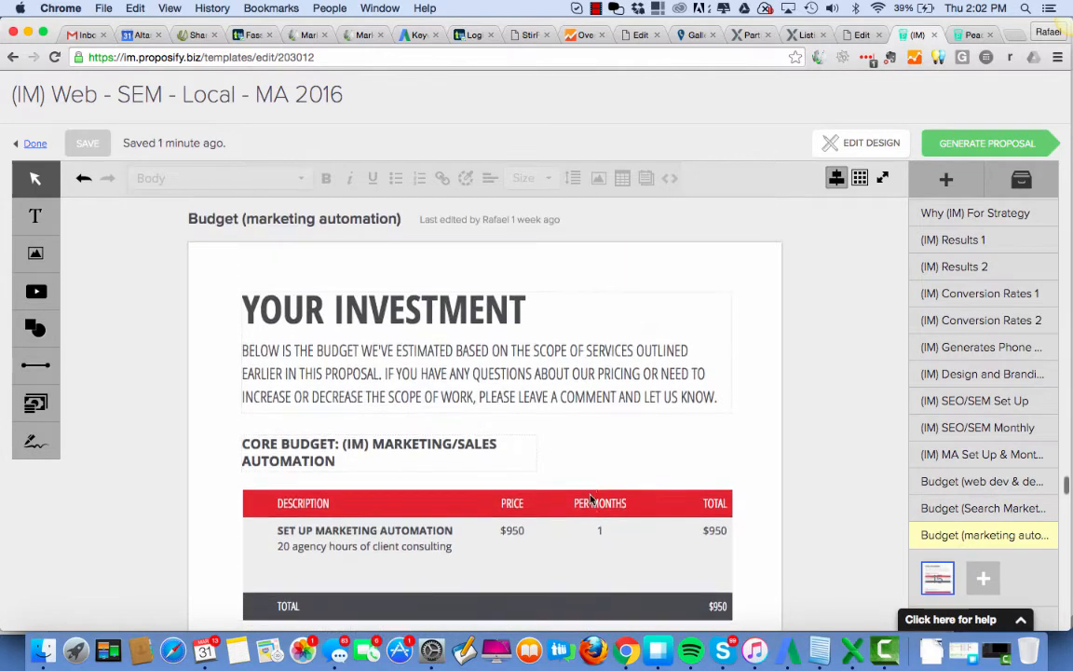
scroll(591, 498, down, 10)
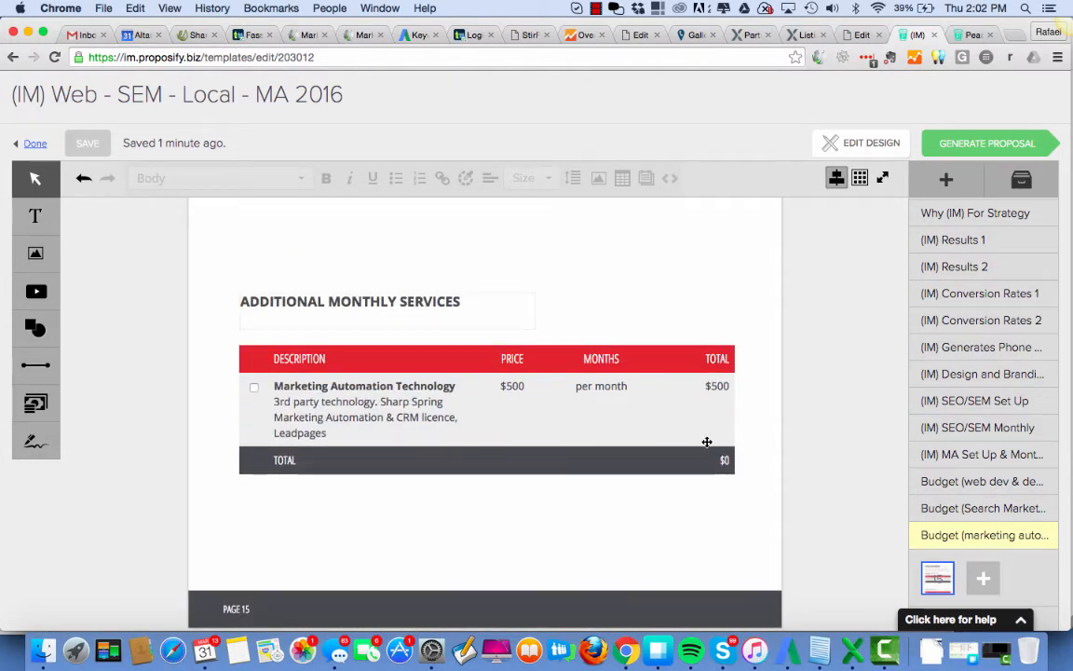
scroll(556, 281, up, 9)
scroll(556, 280, down, 7)
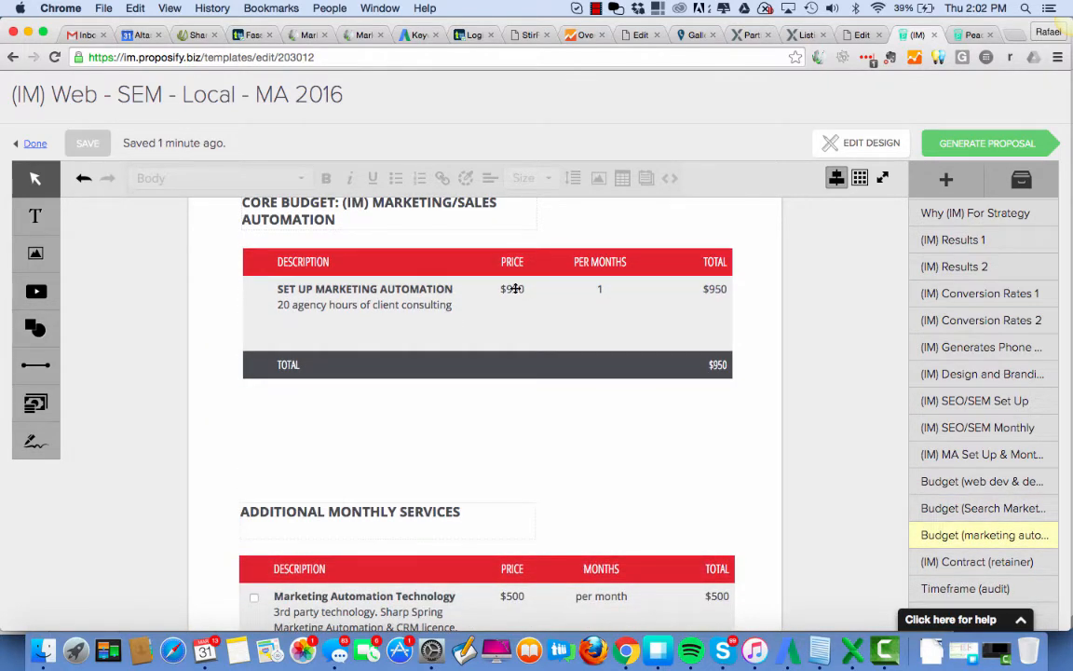
double_click(515, 289)
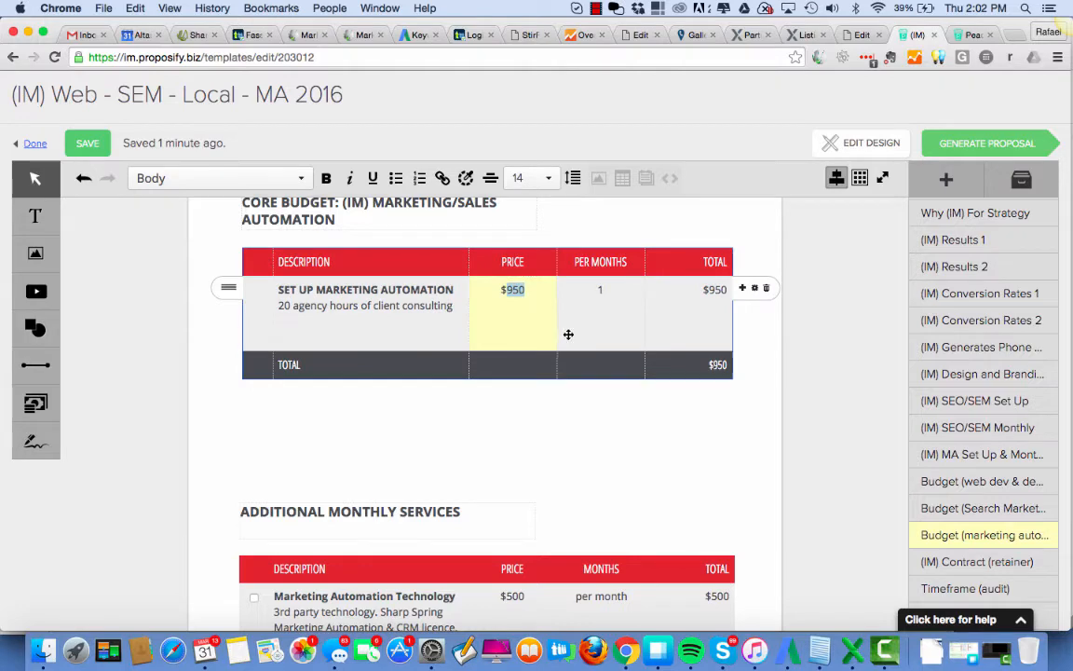
text(2,00)
text(000)
click(495, 499)
scroll(583, 399, up, 1)
scroll(582, 398, up, 10)
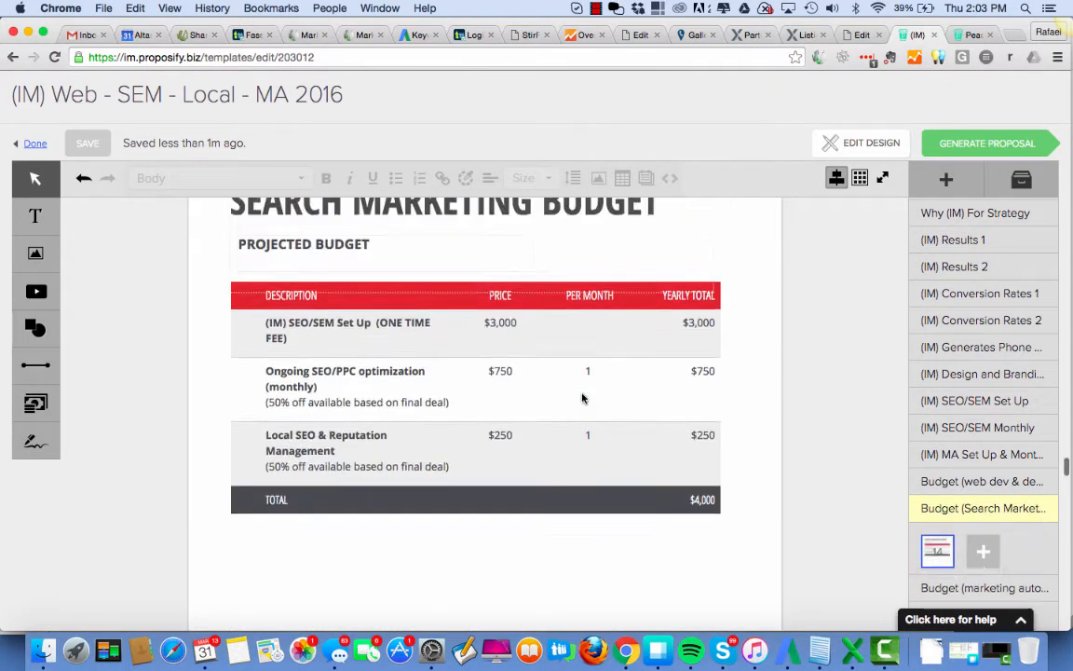
scroll(582, 396, down, 3)
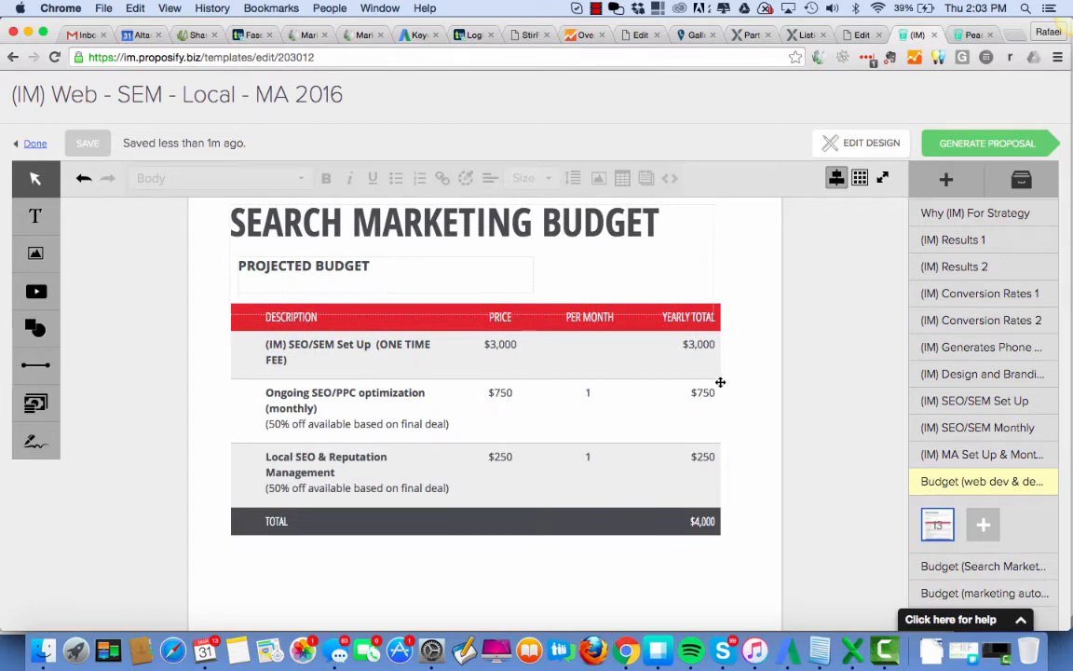
Replace the $750 Ongoing SEO/PPC price with $1,500 and the $250 Local SEO price with $500
click(500, 392)
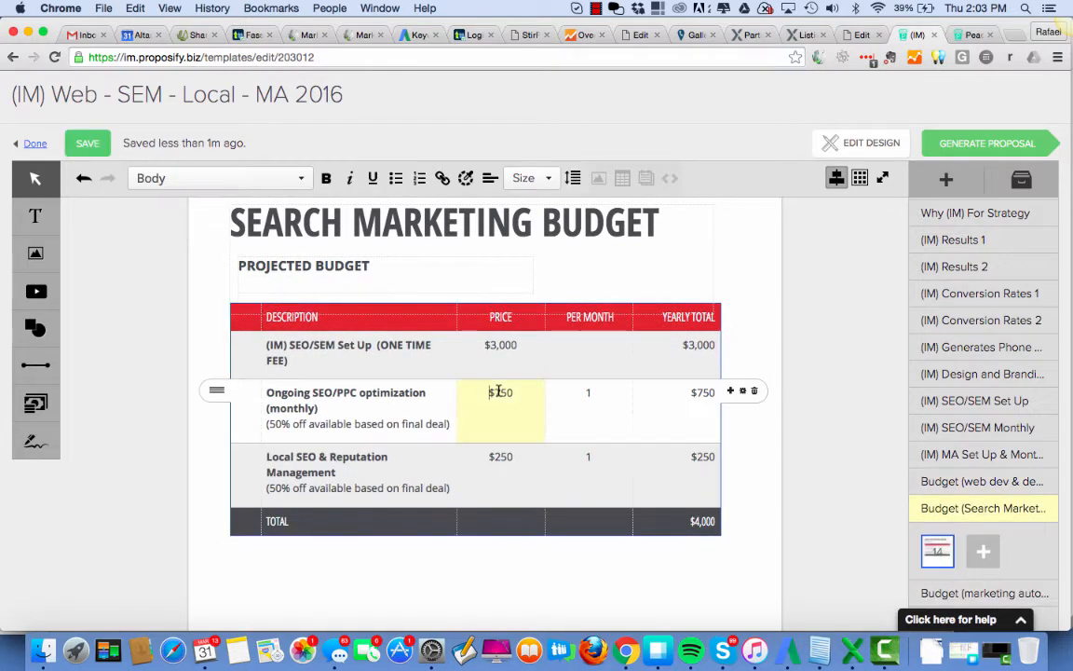
drag(514, 392, 493, 391)
text(1,500)
click(509, 455)
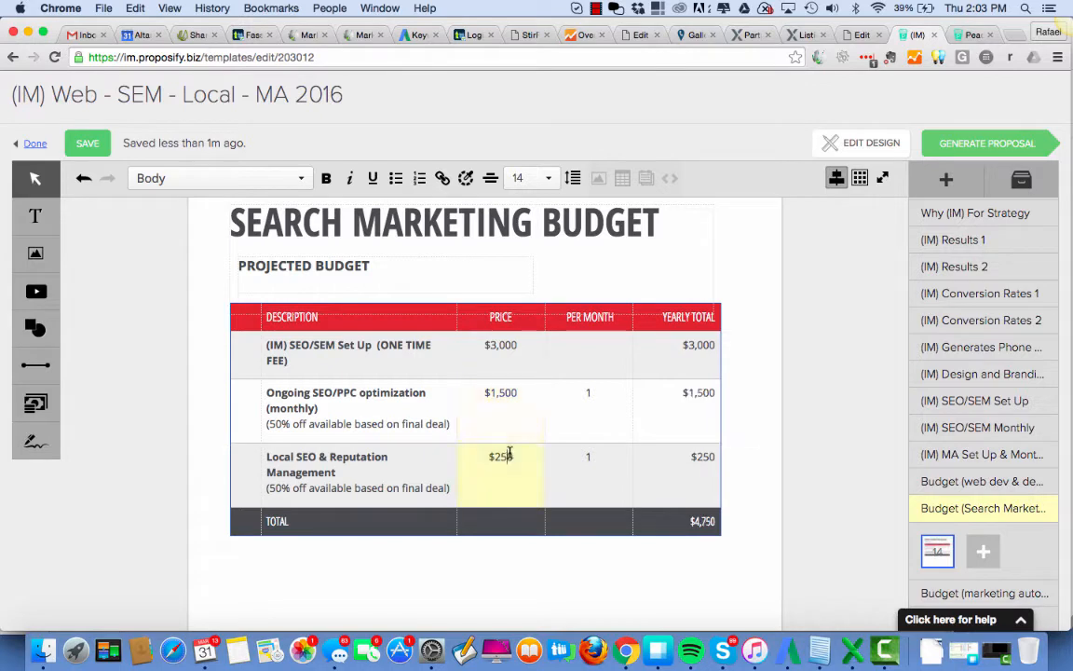
key(BackSpace)
key(BackSpace)
text(500)
click(402, 473)
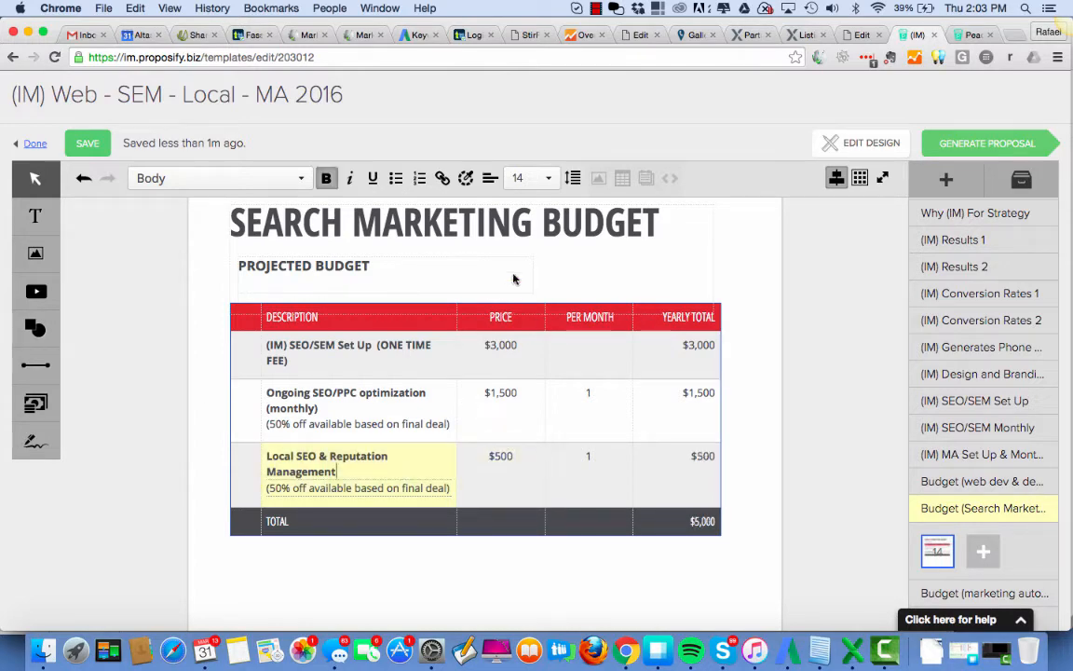
scroll(491, 383, up, 10)
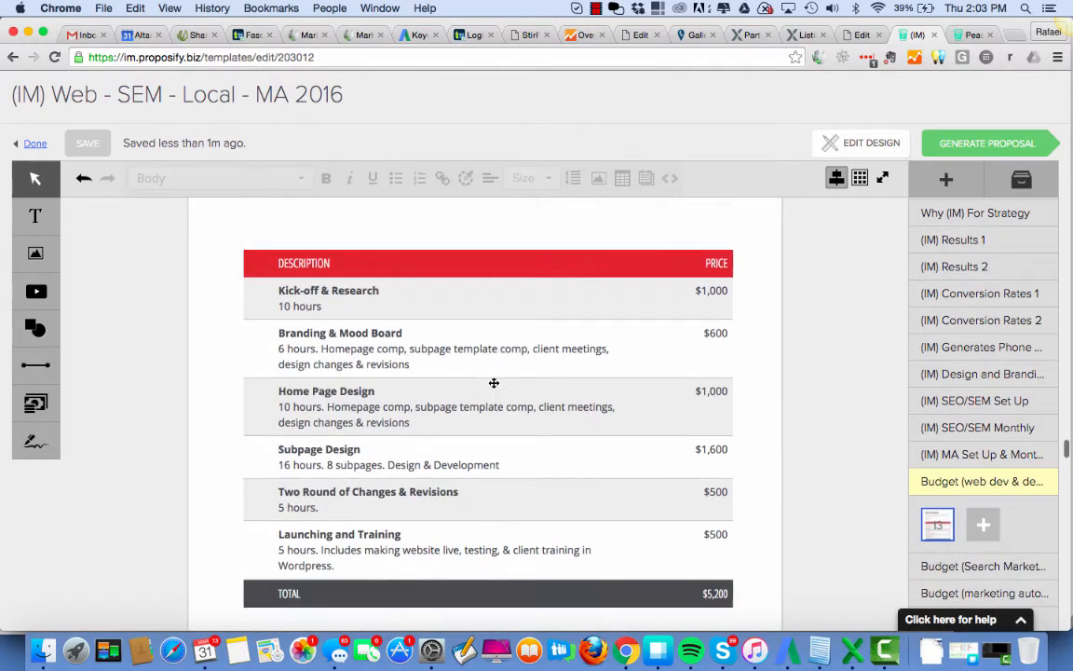
Review the (IM) Contract (retainer) clauses, opening and dismissing the contract block's actions menu
scroll(493, 383, down, 2)
scroll(491, 378, up, 3)
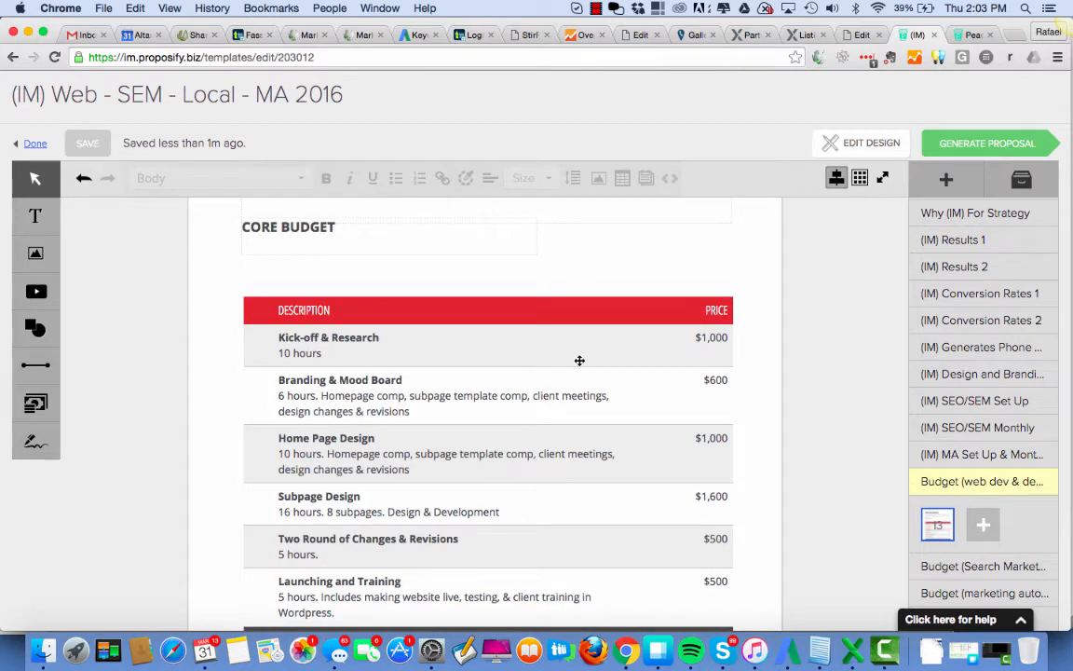
scroll(579, 361, up, 3)
scroll(503, 479, down, 3)
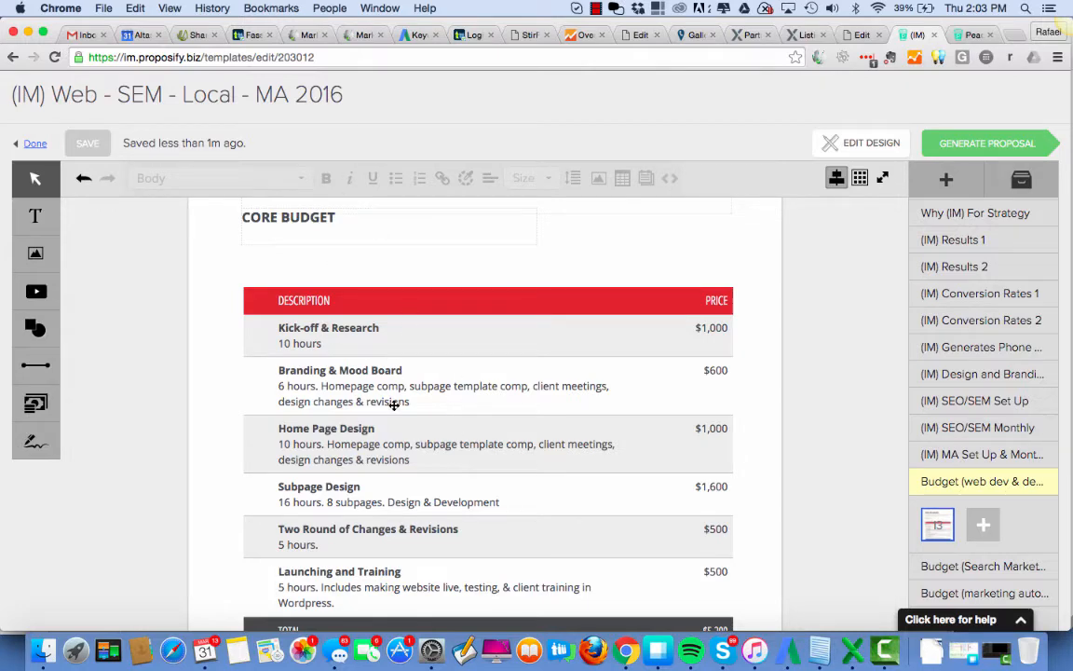
scroll(392, 403, down, 15)
scroll(392, 409, down, 20)
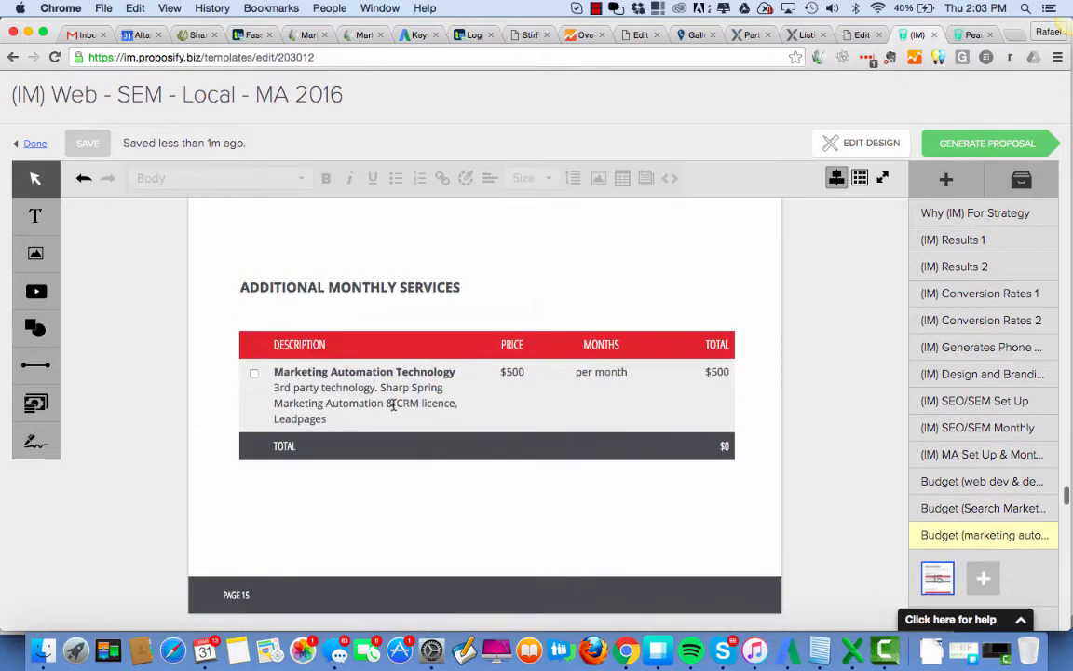
right_click(394, 405)
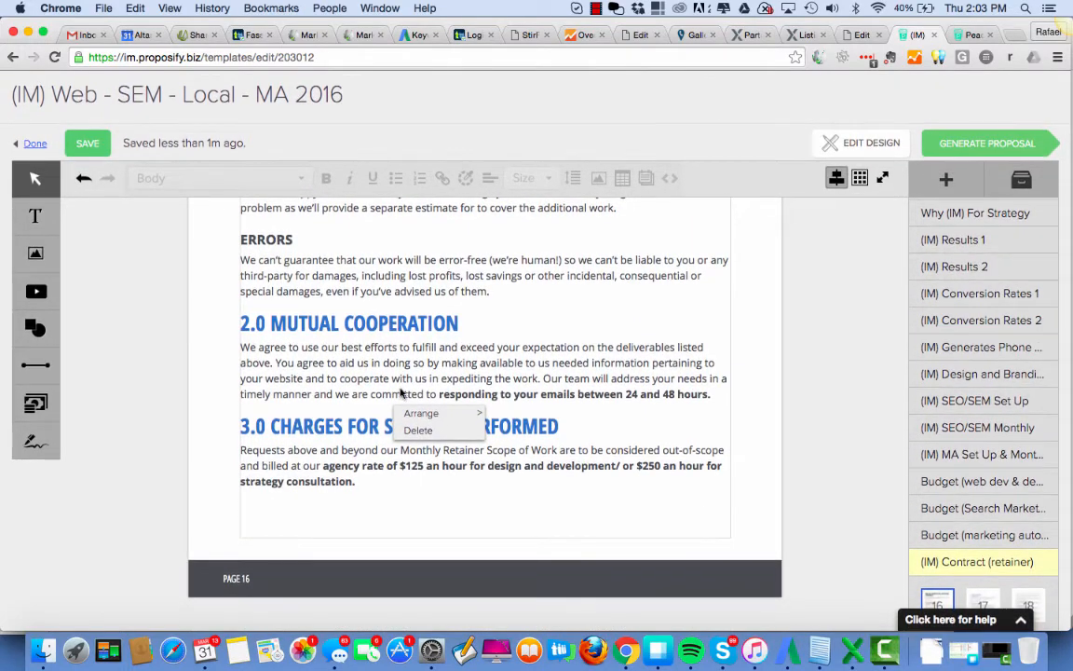
scroll(433, 372, down, 1)
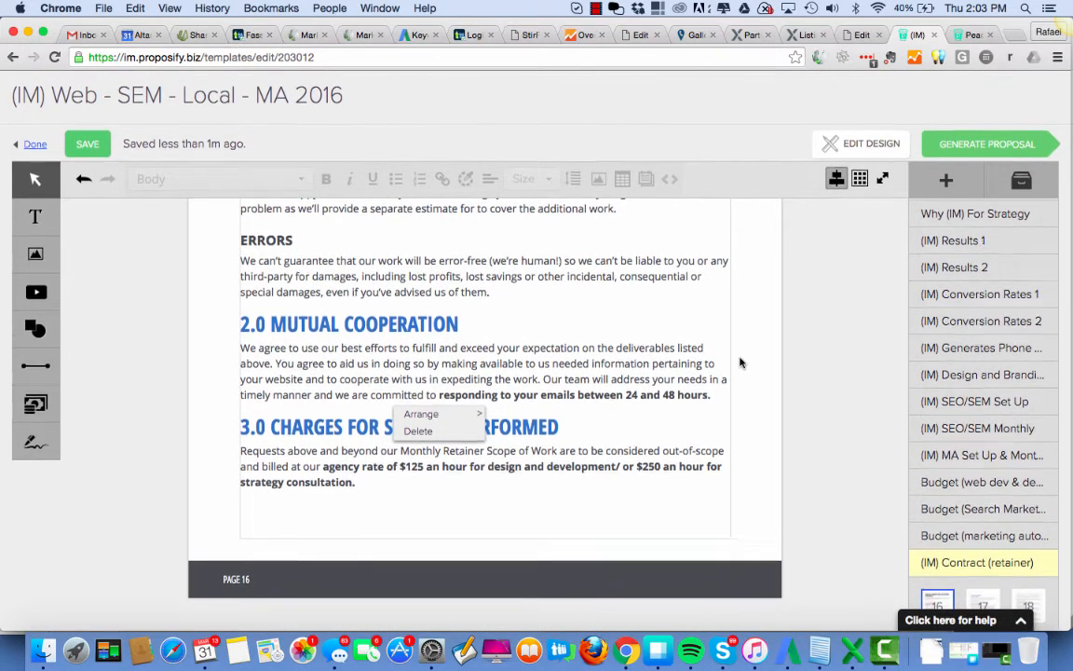
click(845, 323)
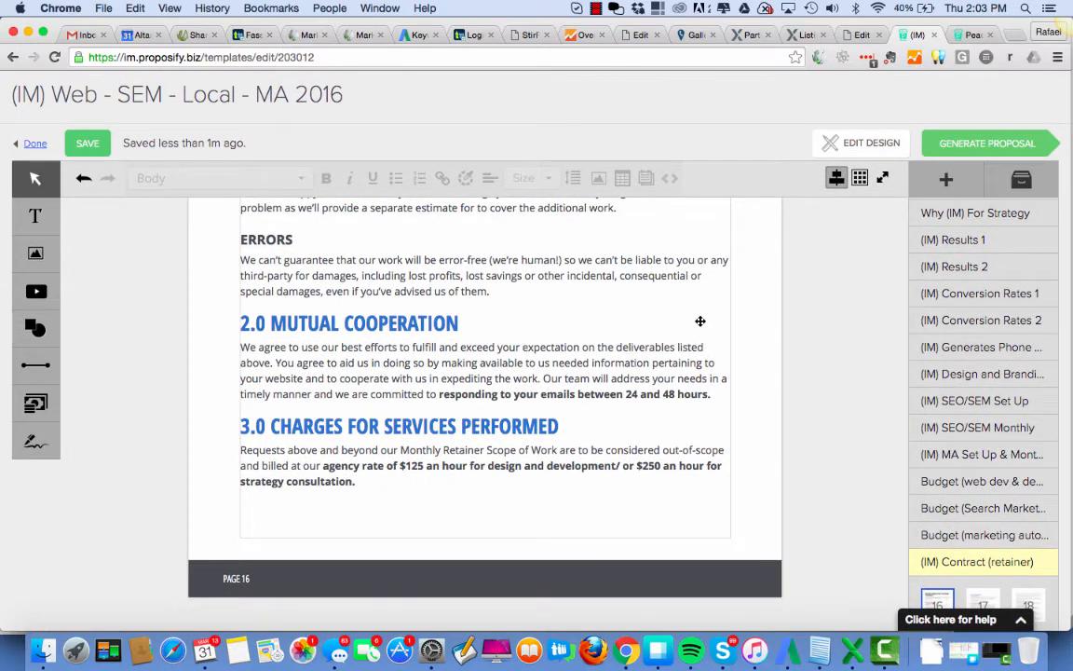
Scroll through the contract to find 4.1 Billing Schedule under 4.0 Terms of Payment
scroll(699, 319, up, 10)
scroll(700, 321, down, 15)
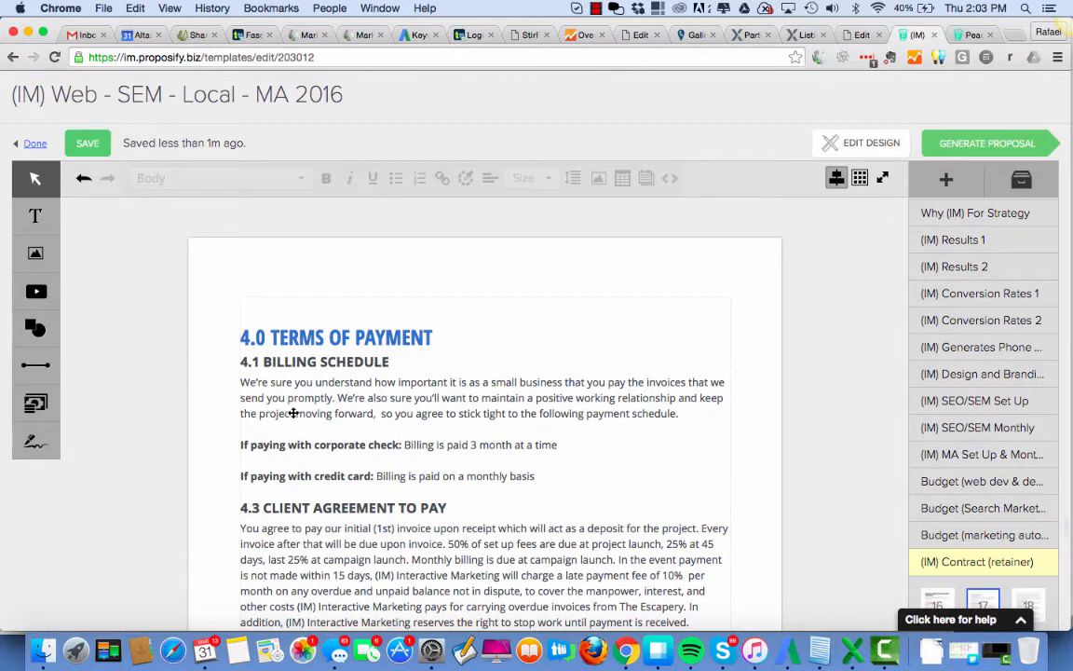
scroll(637, 254, up, 8)
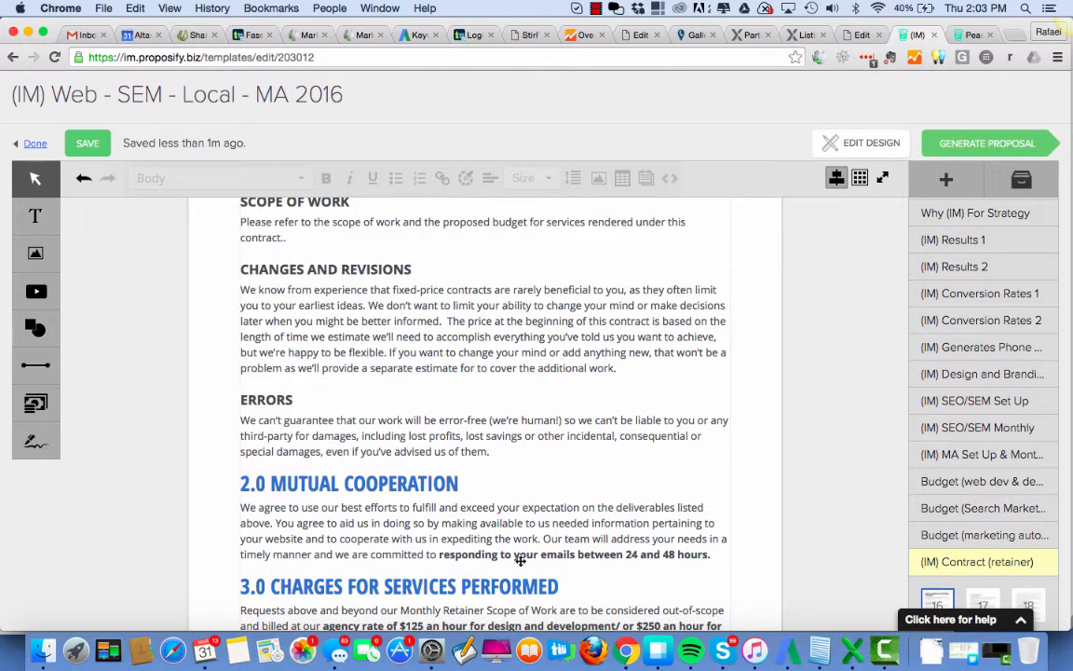
scroll(554, 454, up, 1)
scroll(553, 454, up, 2)
scroll(553, 455, down, 12)
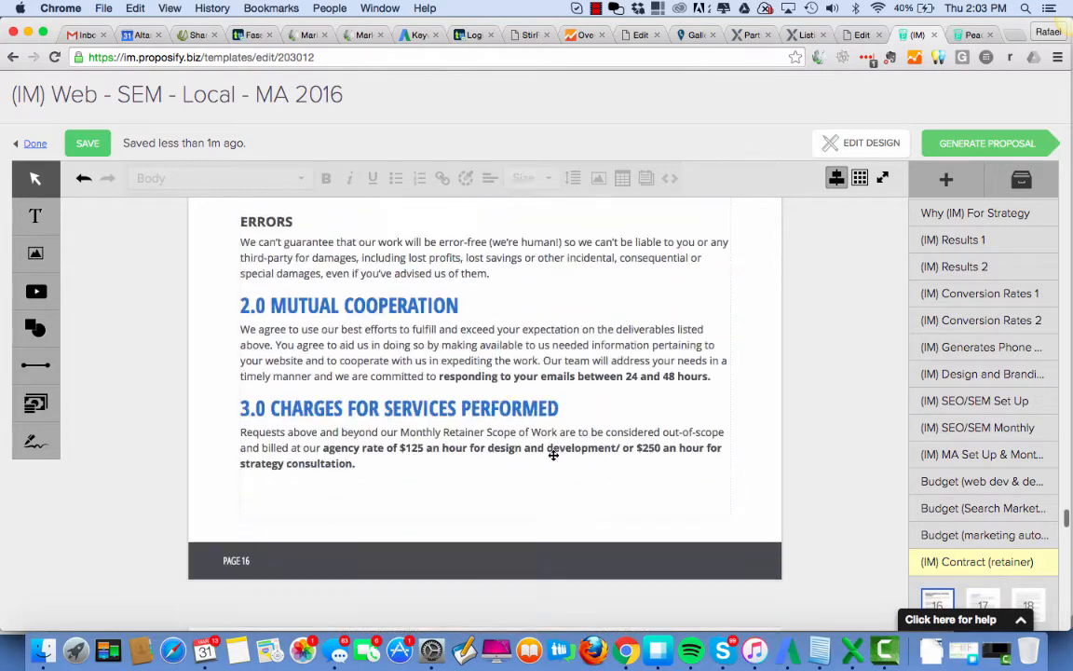
scroll(553, 455, up, 1)
scroll(553, 455, down, 2)
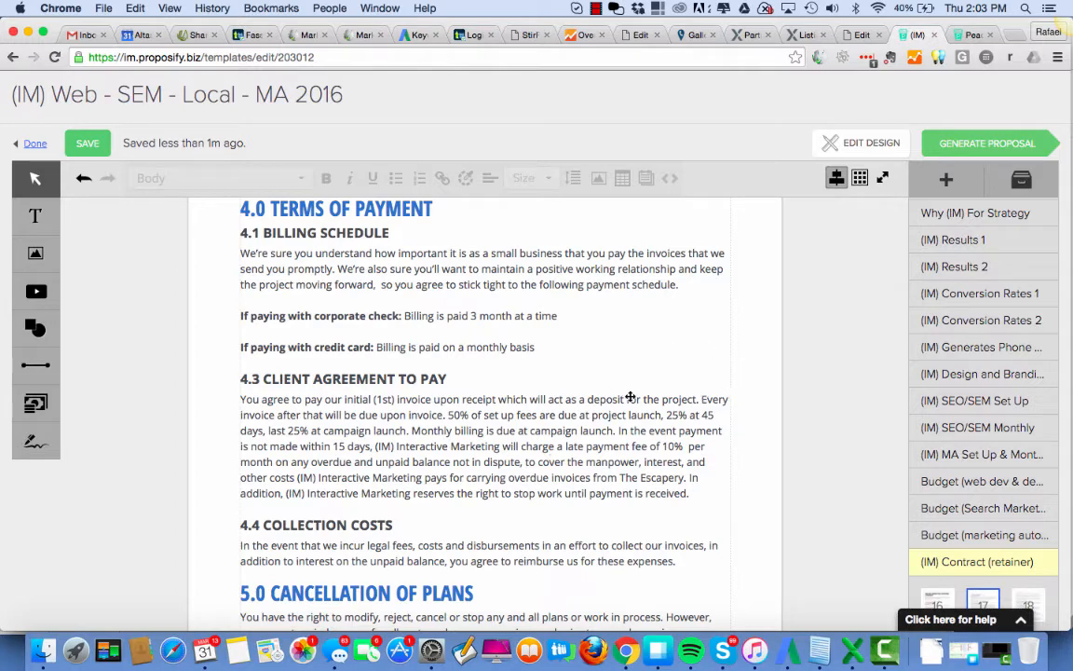
scroll(425, 370, down, 2)
scroll(424, 370, up, 3)
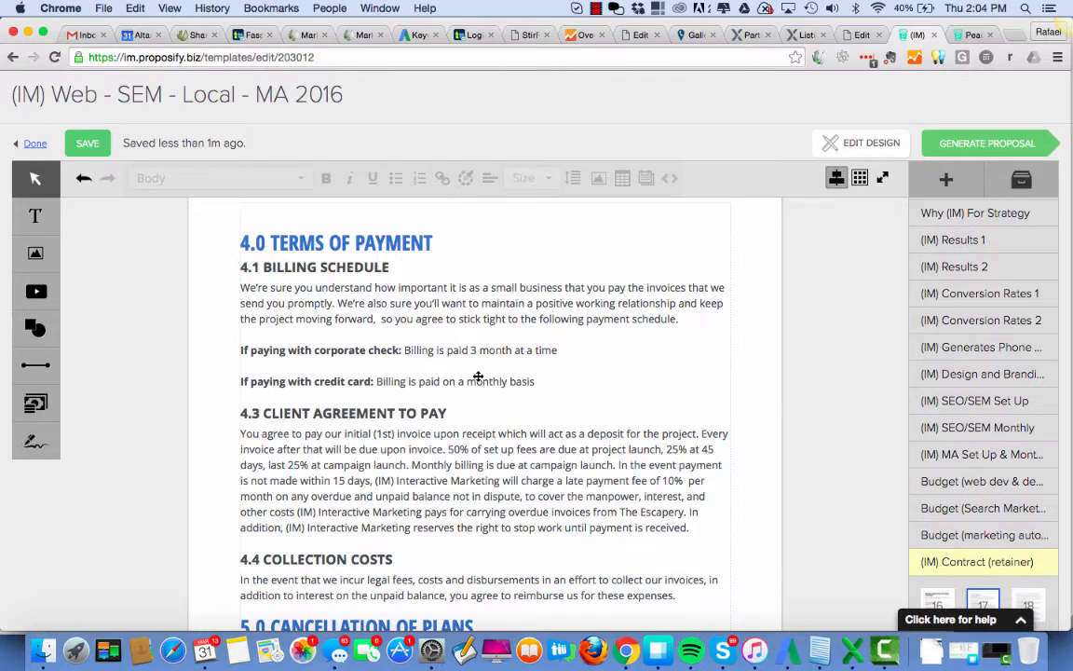
scroll(586, 406, down, 10)
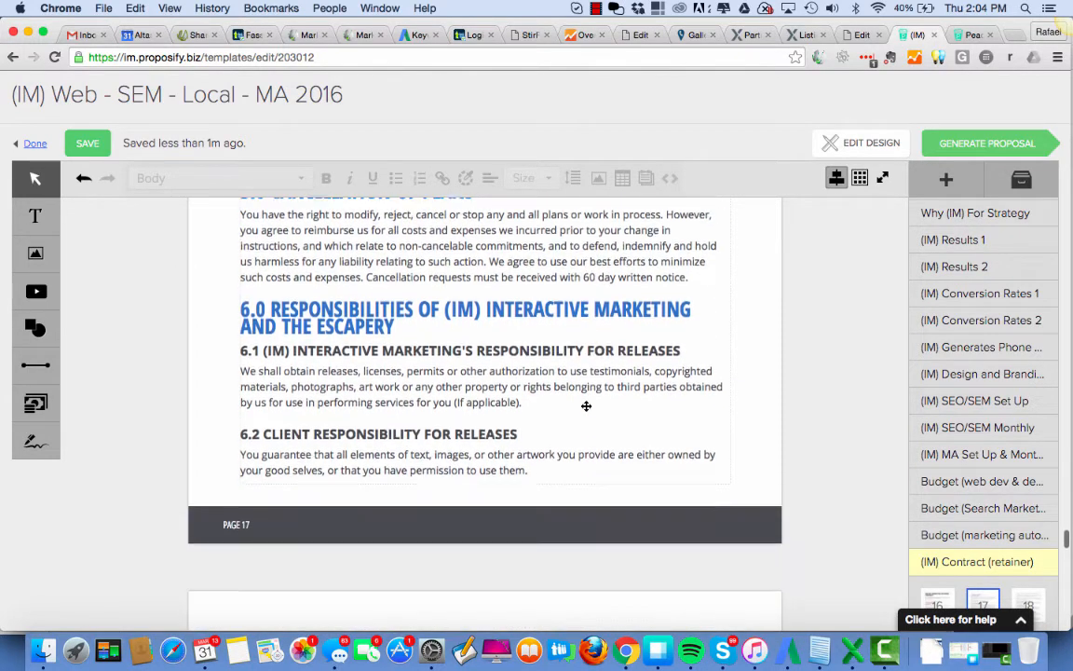
scroll(586, 406, down, 10)
scroll(586, 406, down, 5)
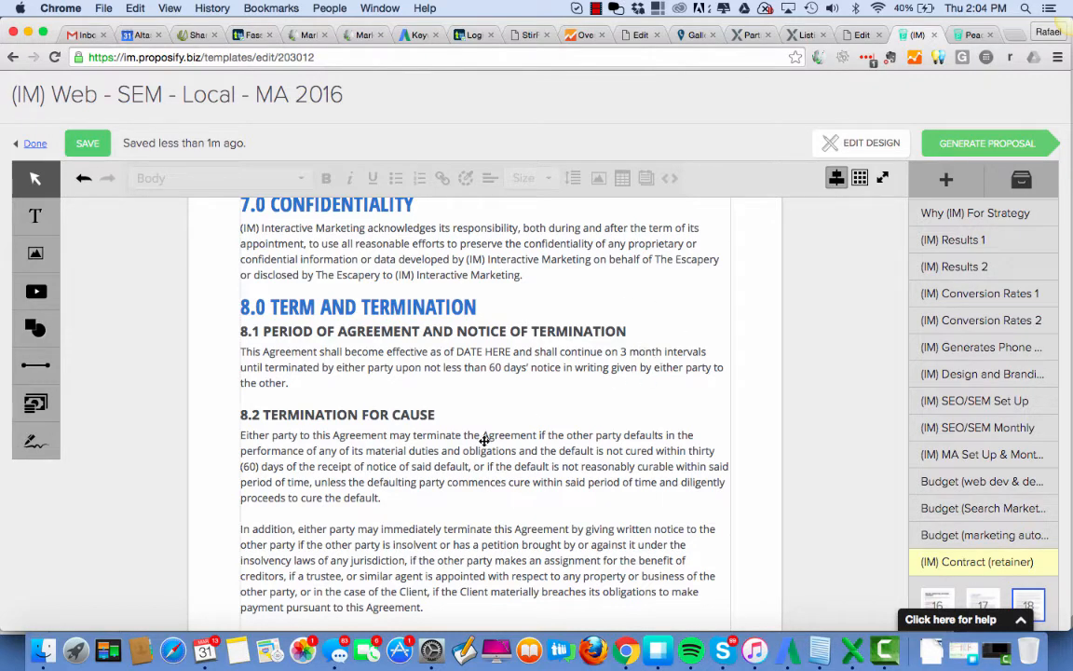
scroll(483, 441, down, 2)
scroll(483, 441, down, 10)
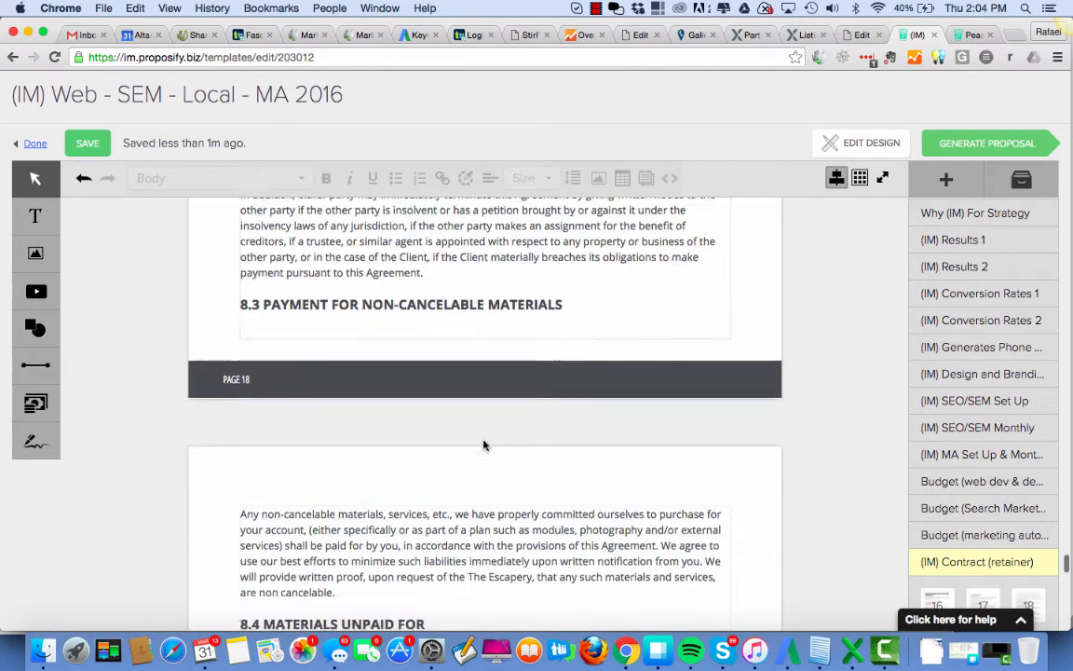
scroll(484, 440, down, 15)
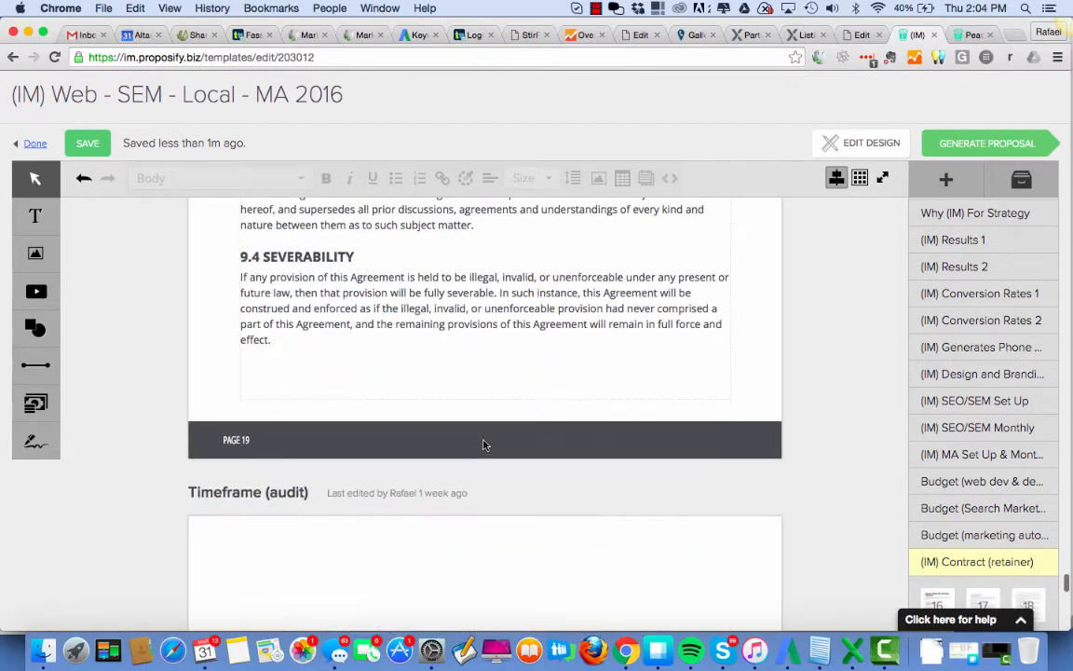
scroll(484, 440, up, 20)
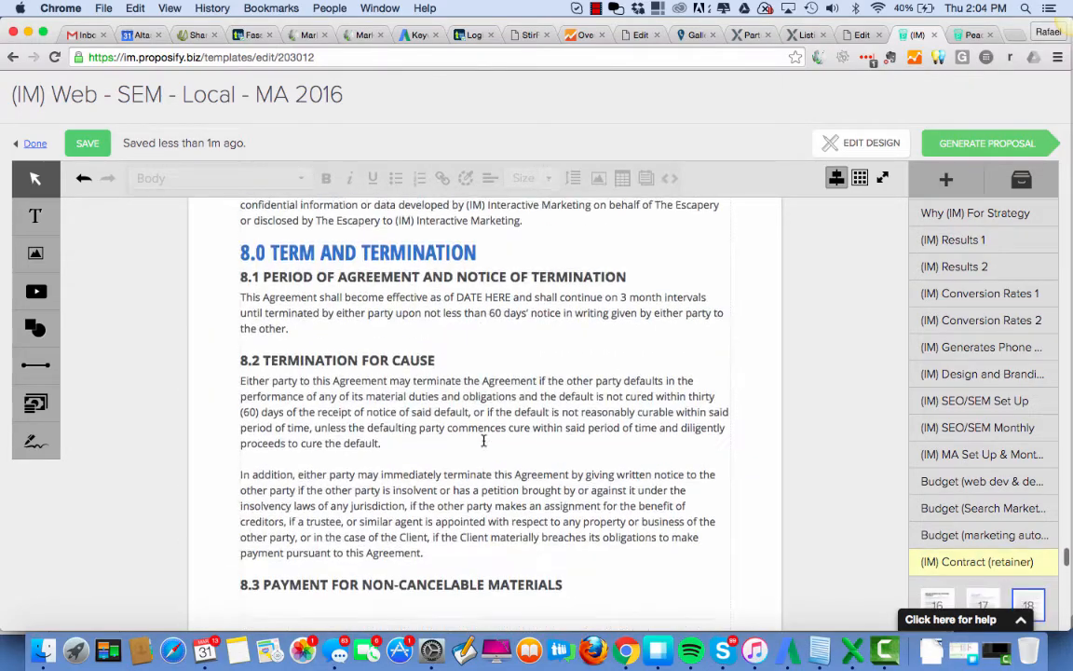
scroll(483, 441, up, 15)
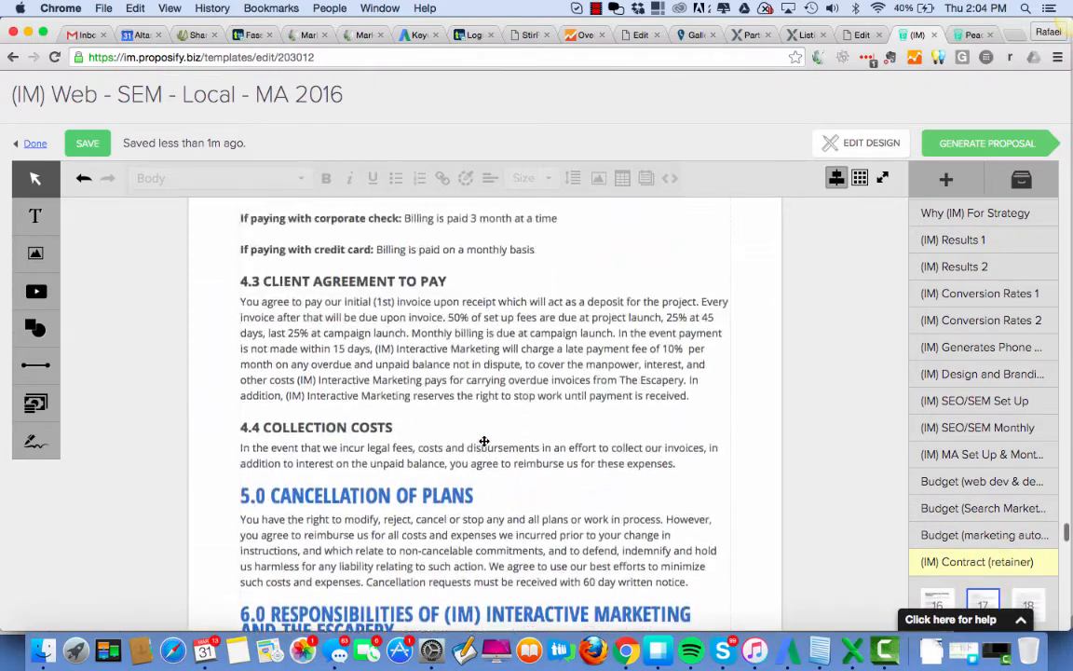
scroll(485, 442, up, 3)
scroll(483, 440, down, 3)
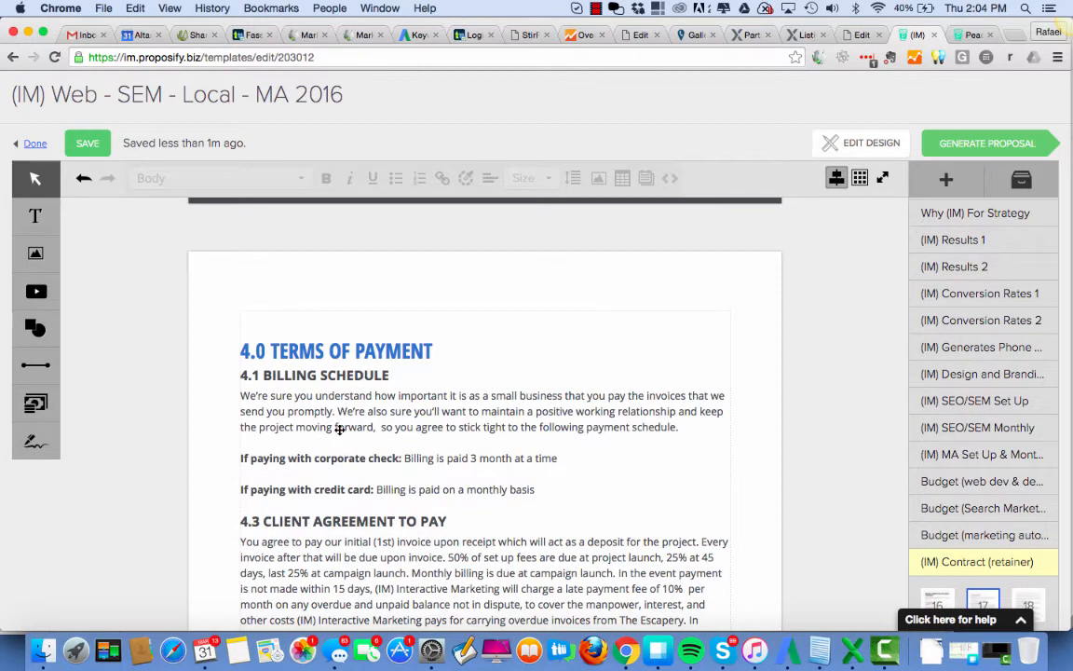
Add a One Time Project Costs line: 50% at launch, 25% at 45 days, 25% at web/campaign launch
click(686, 426)
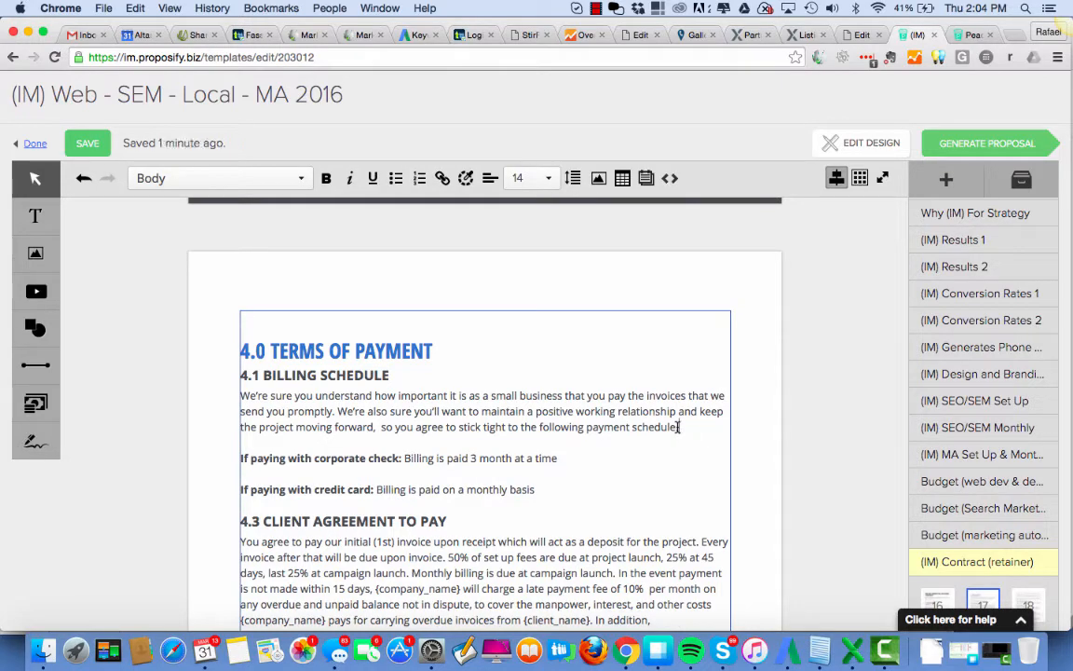
key(Return)
key(Return)
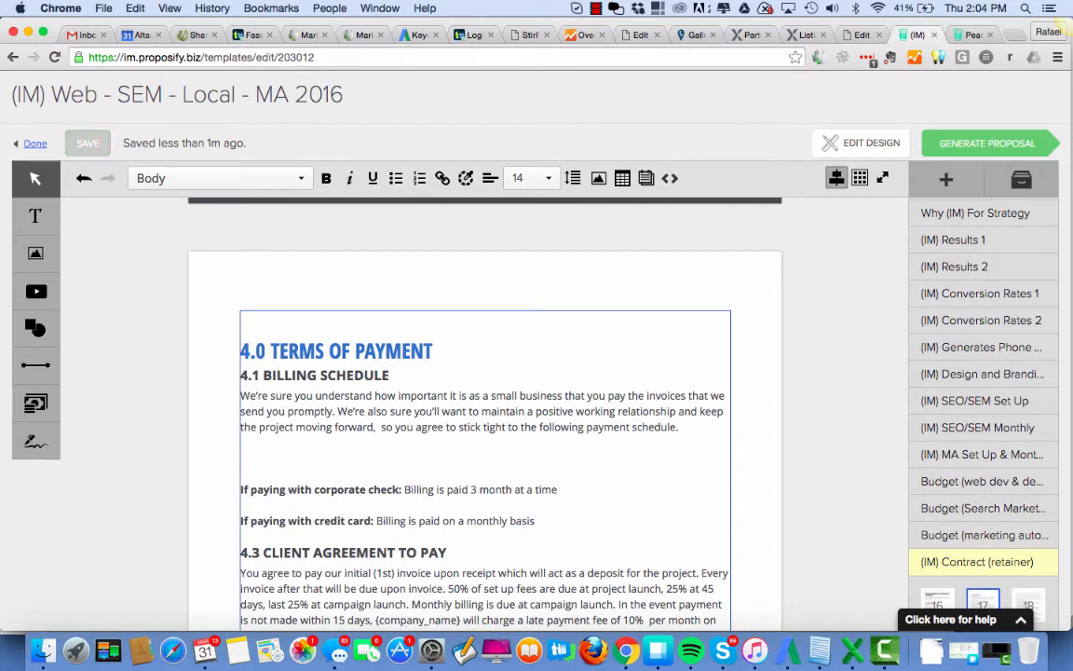
text(Web)
key(BackSpace)
text(Onte)
text(Time Project Costs: Billed 50% at project launch, 25)
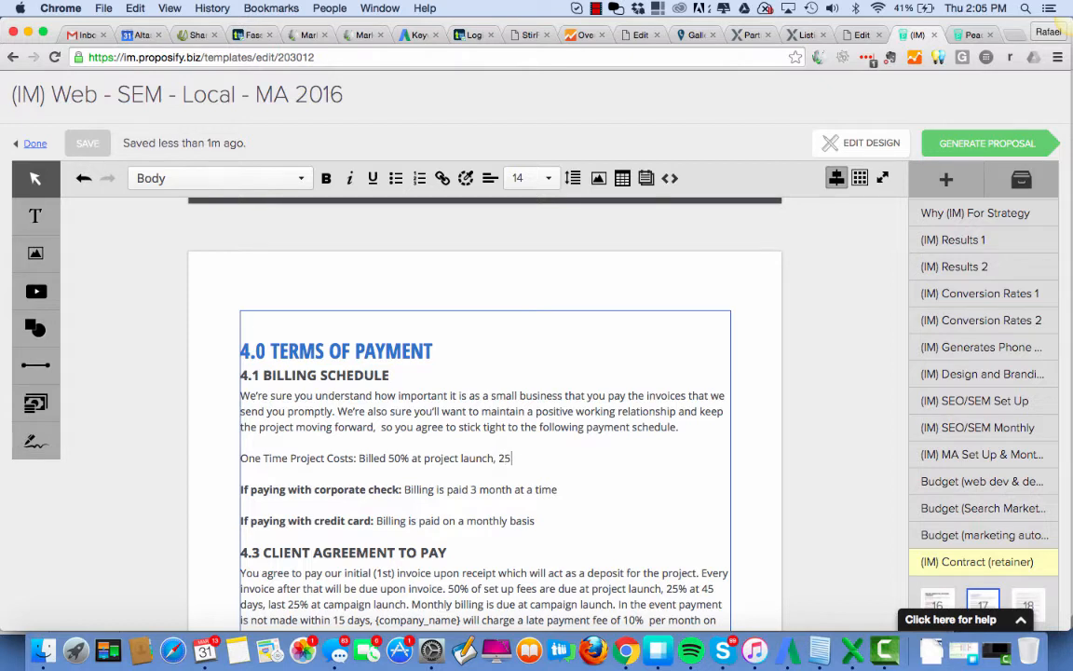
text(% at)
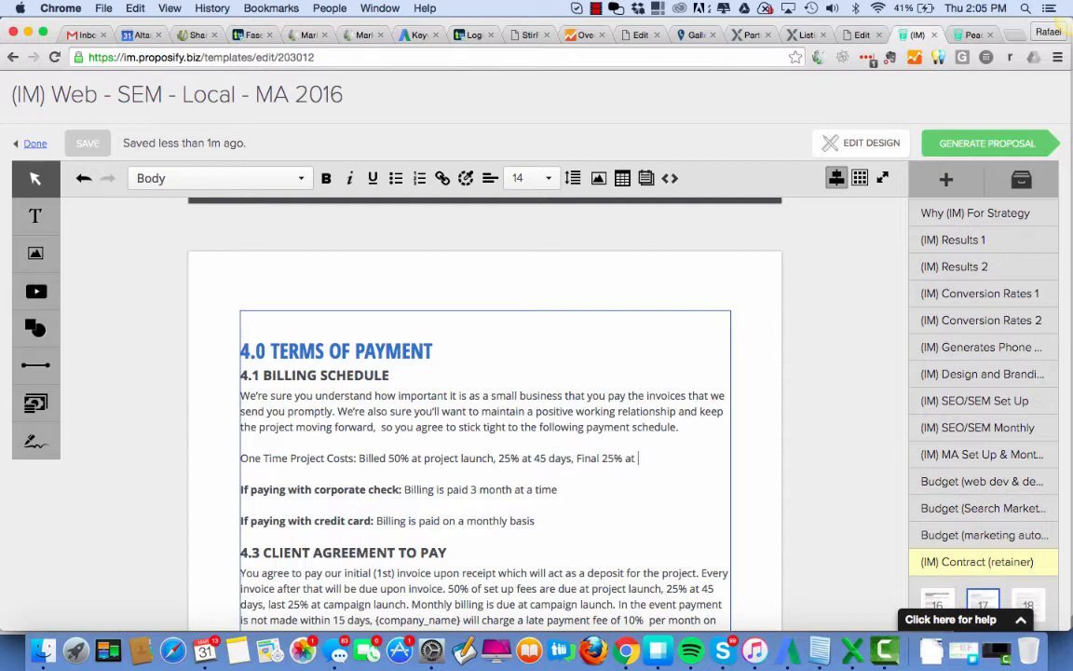
text(ampaign launch)
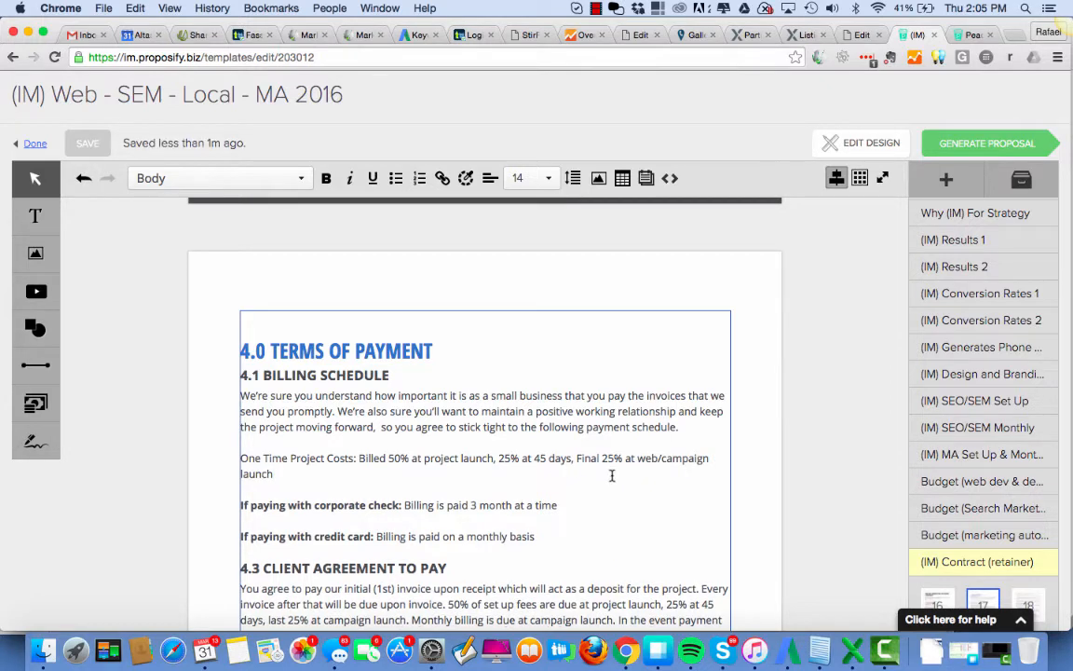
drag(356, 459, 221, 457)
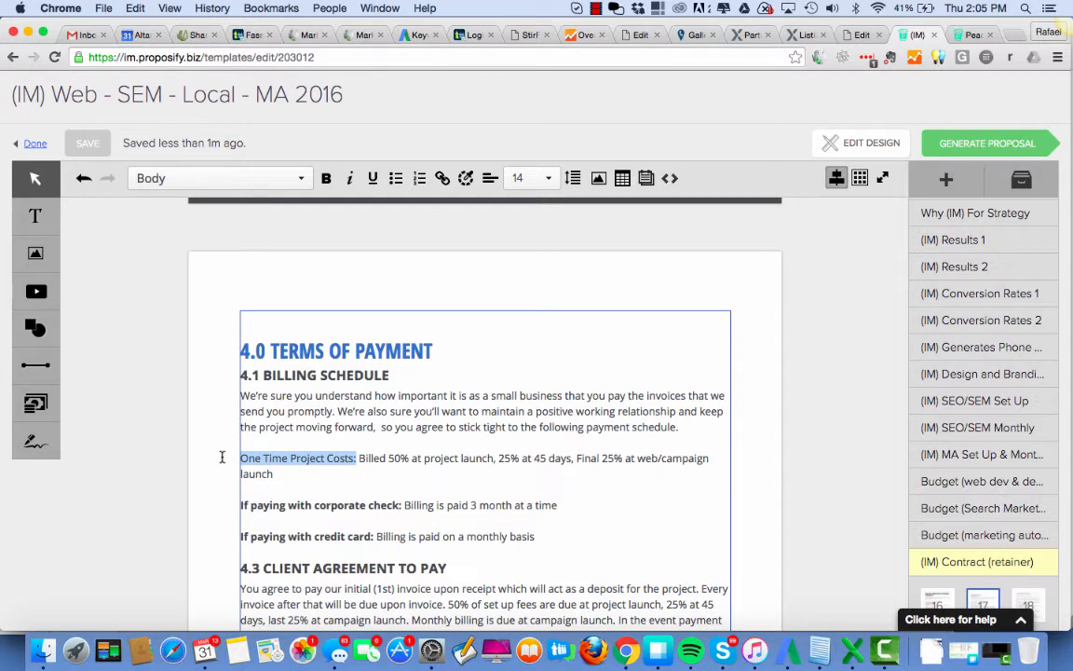
Bold the One Time Project Costs label and add a bold 'Monthly fees' label on a new line
key(super+b)
click(292, 471)
key(Return)
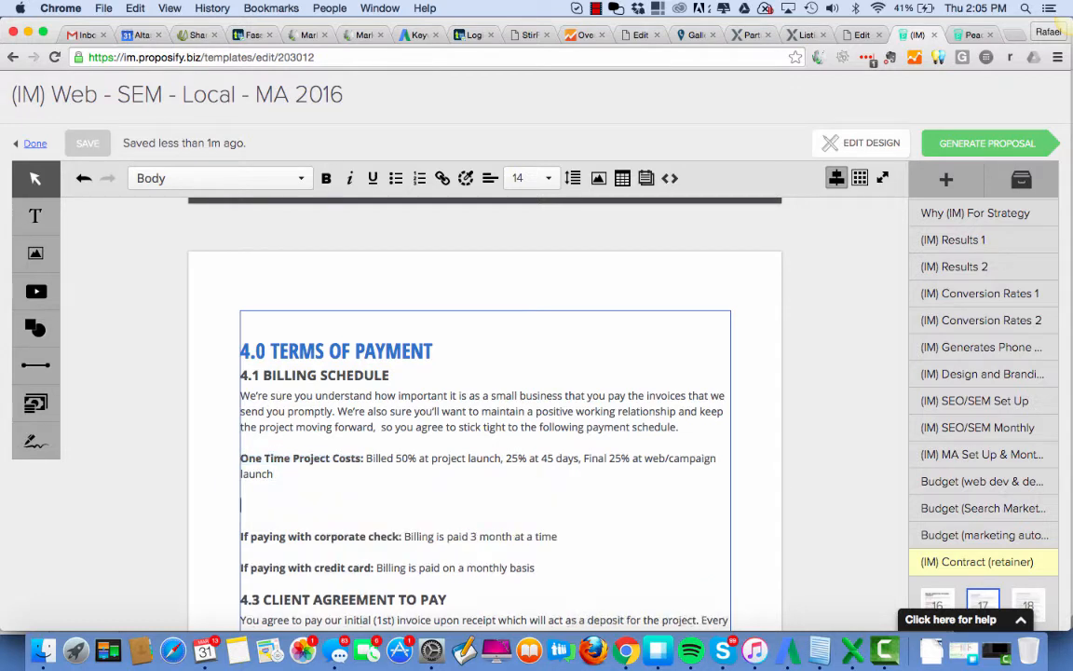
text(Monthly fees:)
drag(306, 507, 241, 505)
key(super+b)
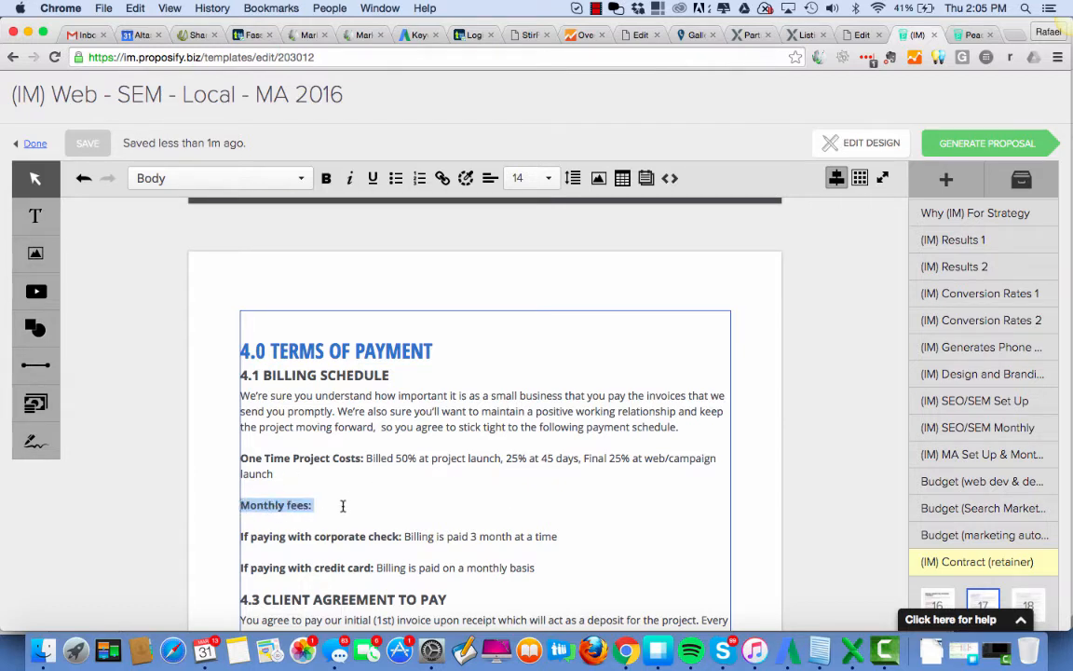
Write 'Billed at we/campaign launch.' after the Monthly fees label and make it bold
click(341, 507)
text(du)
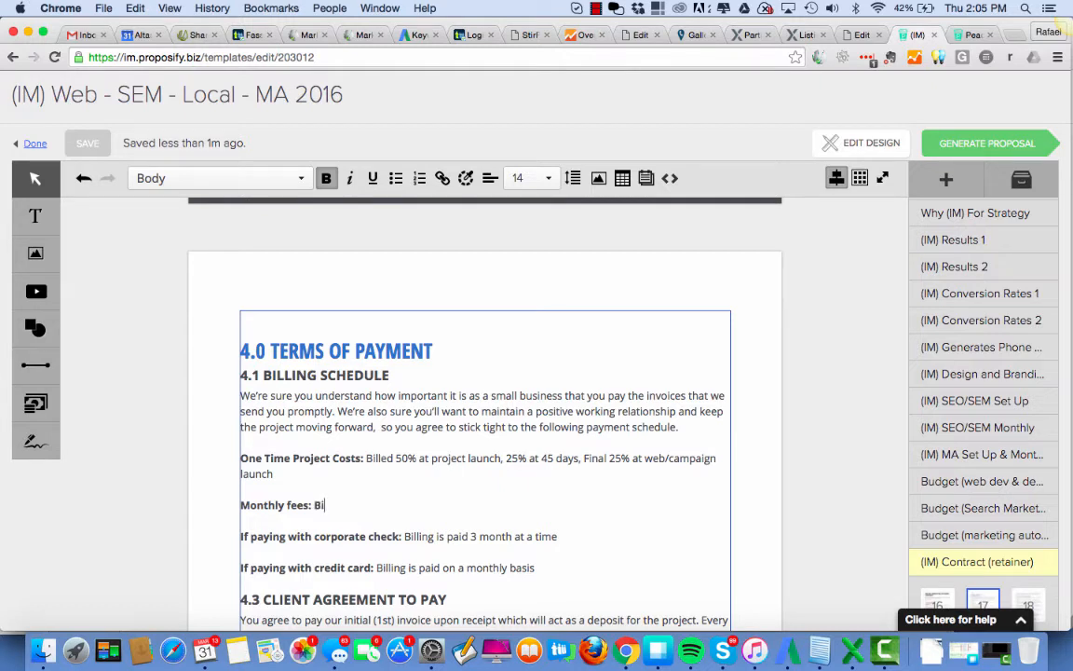
drag(354, 505, 315, 505)
click(328, 181)
click(327, 180)
click(421, 492)
key(BackSpace)
key(BackSpace)
key(BackSpace)
text(Billed at we/campaign launch.)
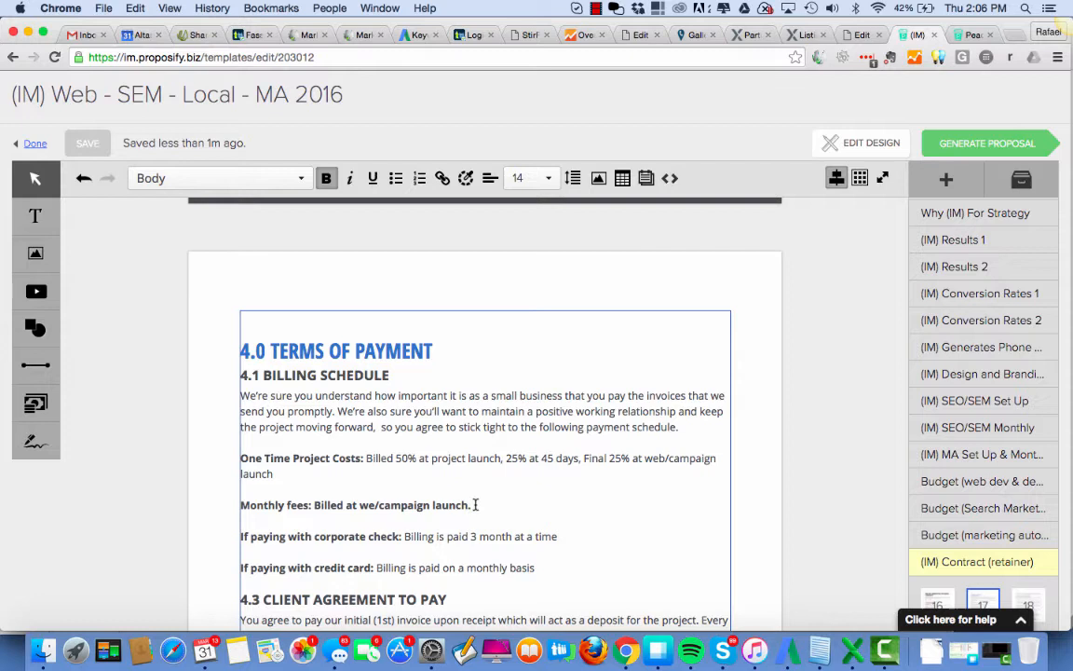
drag(472, 505, 315, 505)
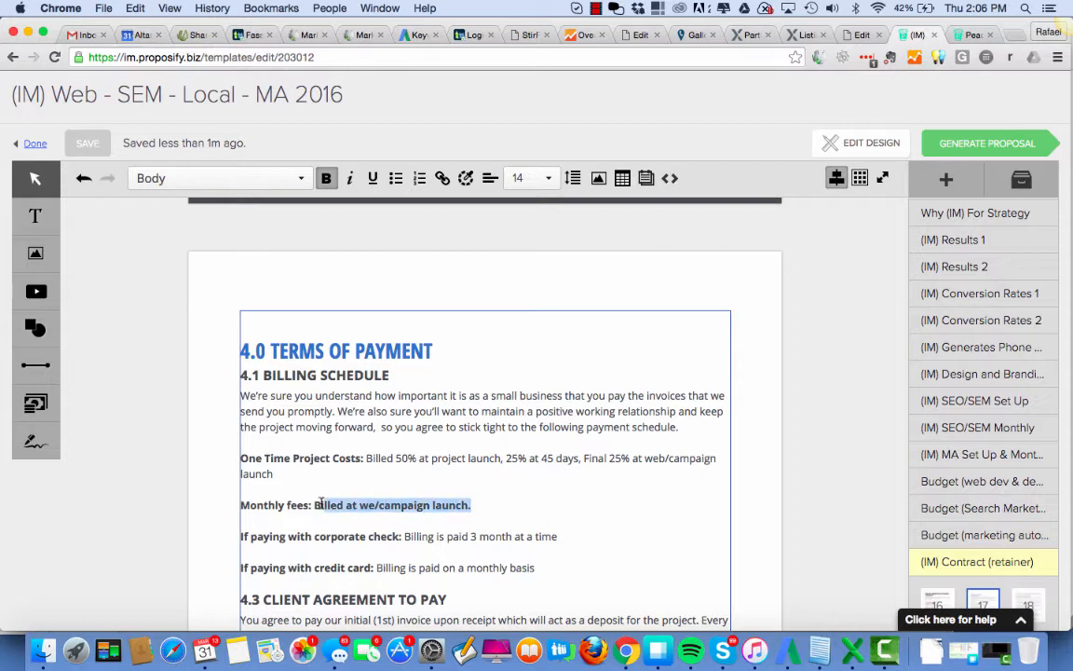
click(326, 178)
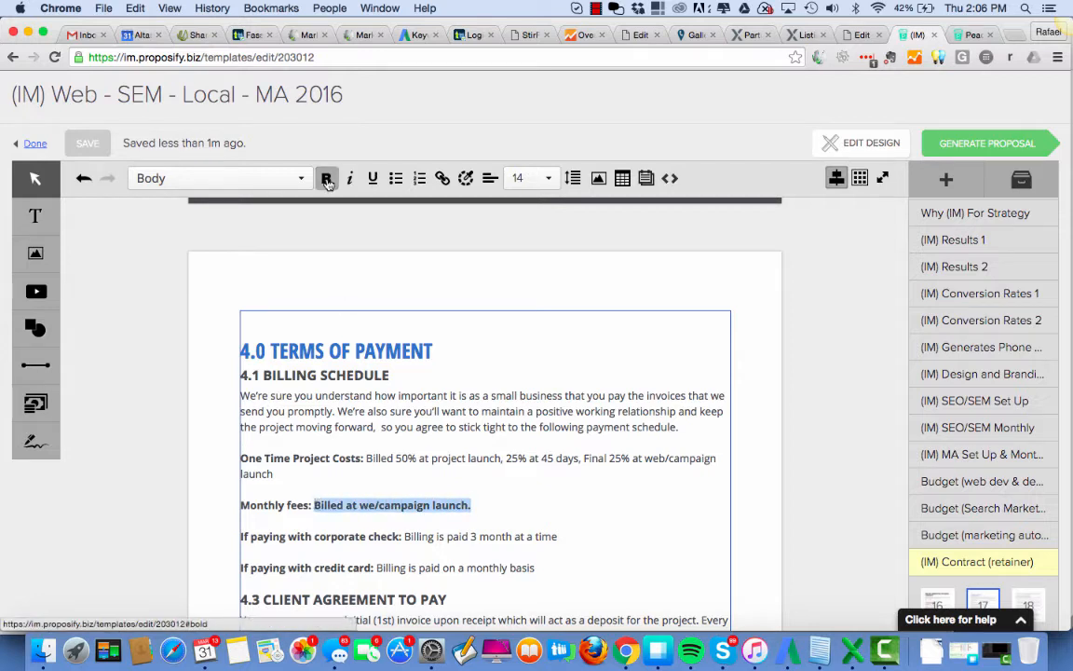
click(640, 398)
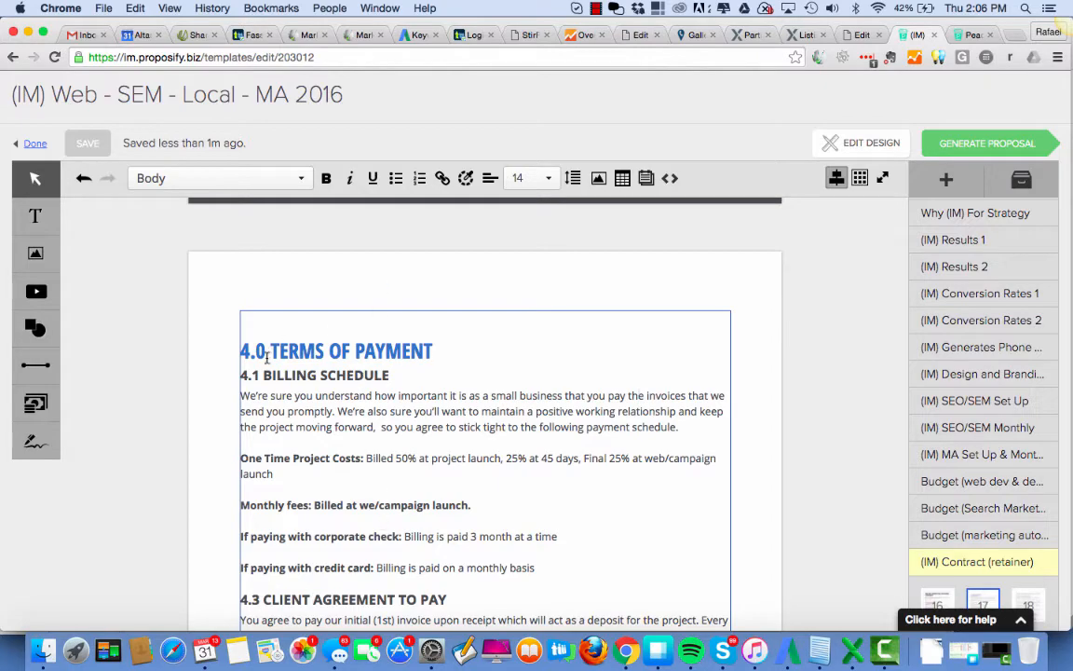
Add a new row below Marketing Automation Technology in the Additional Monthly Services table
scroll(448, 354, down, 5)
scroll(443, 354, up, 3)
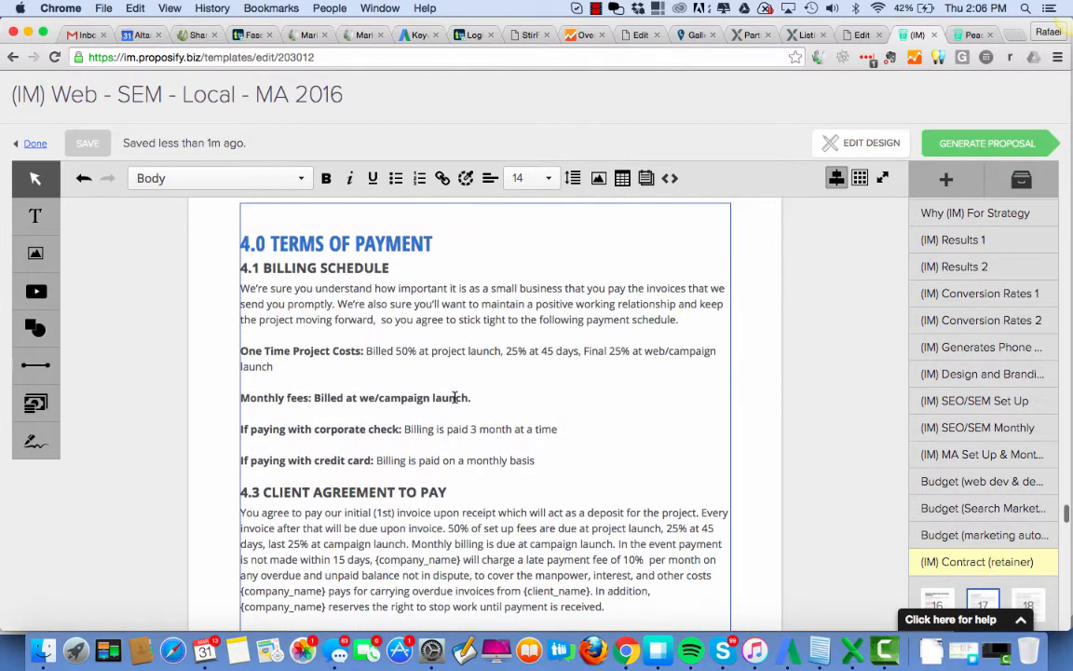
scroll(455, 398, down, 10)
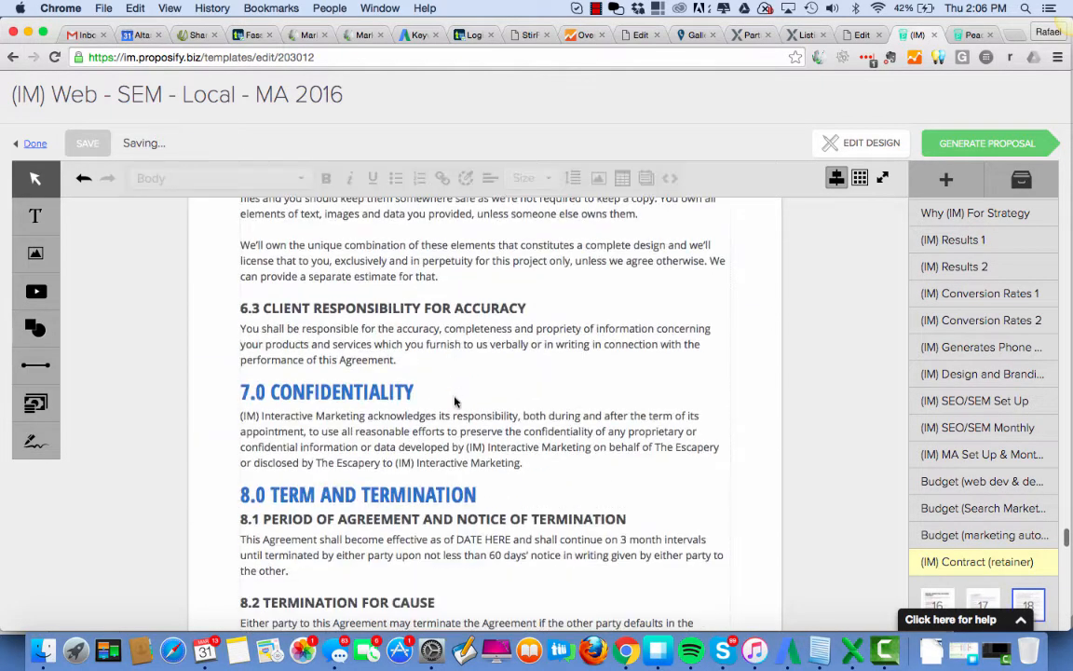
scroll(455, 402, up, 20)
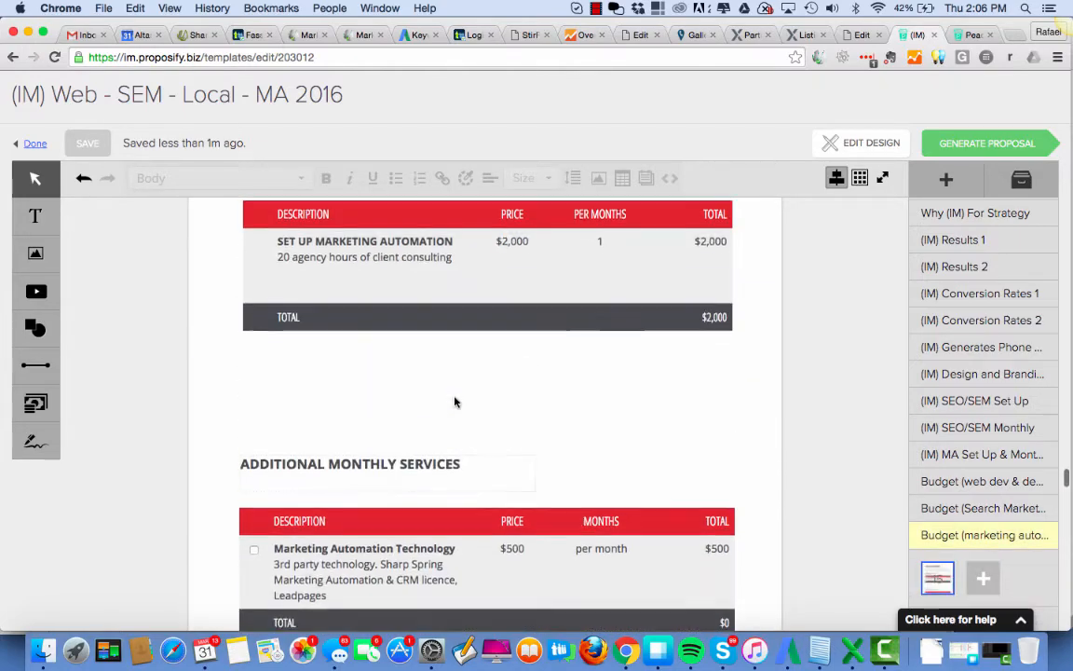
scroll(454, 401, up, 4)
scroll(454, 398, down, 1)
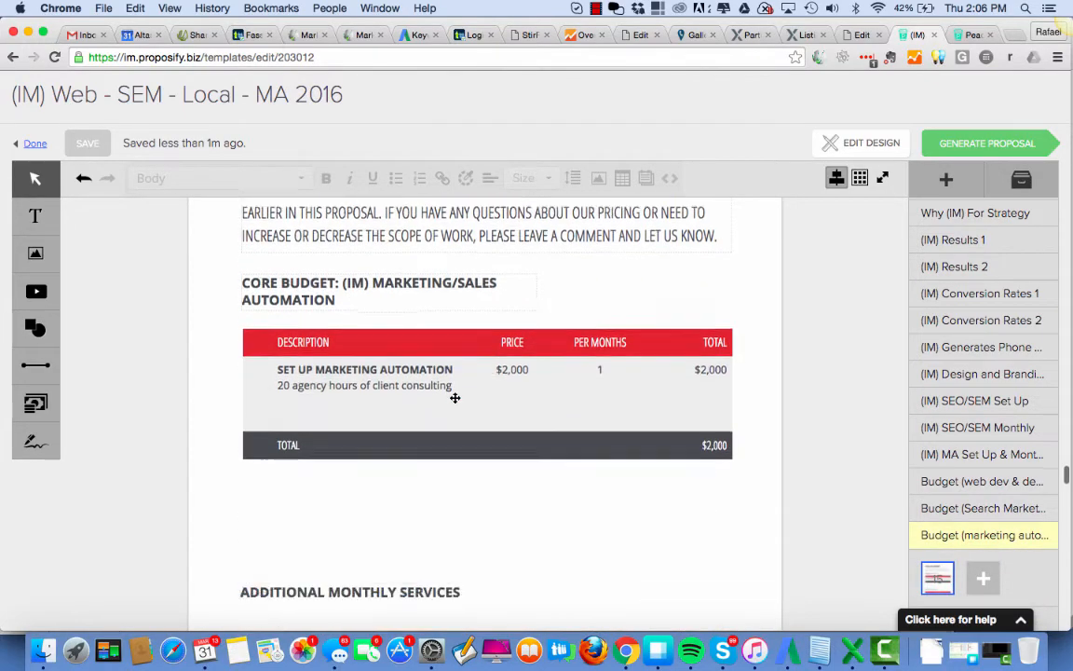
scroll(455, 397, down, 3)
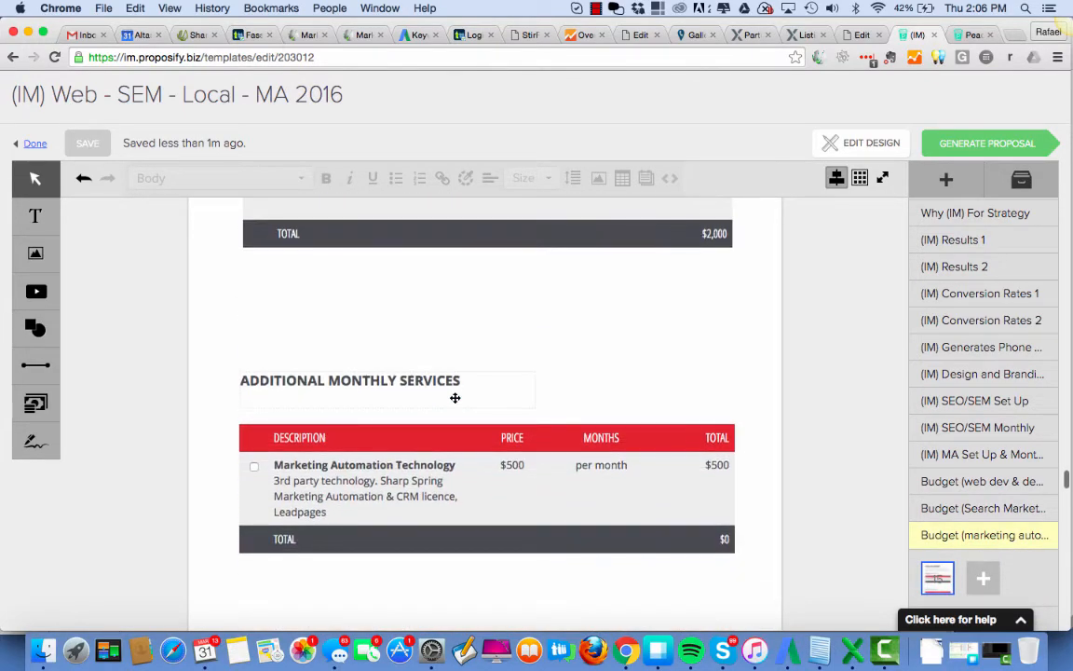
click(336, 490)
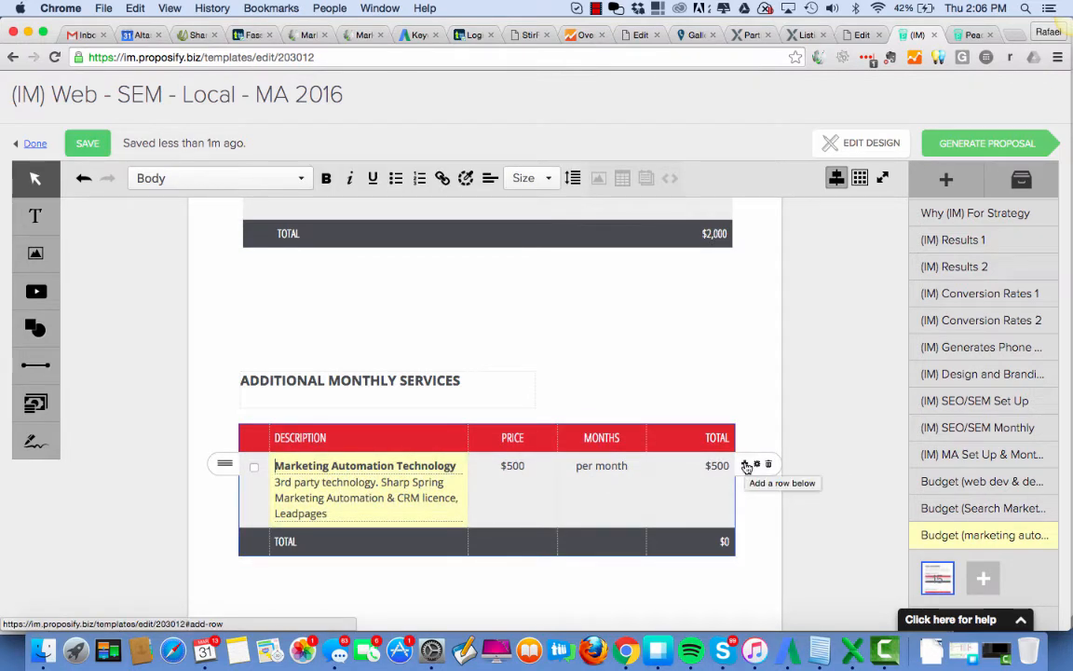
click(746, 463)
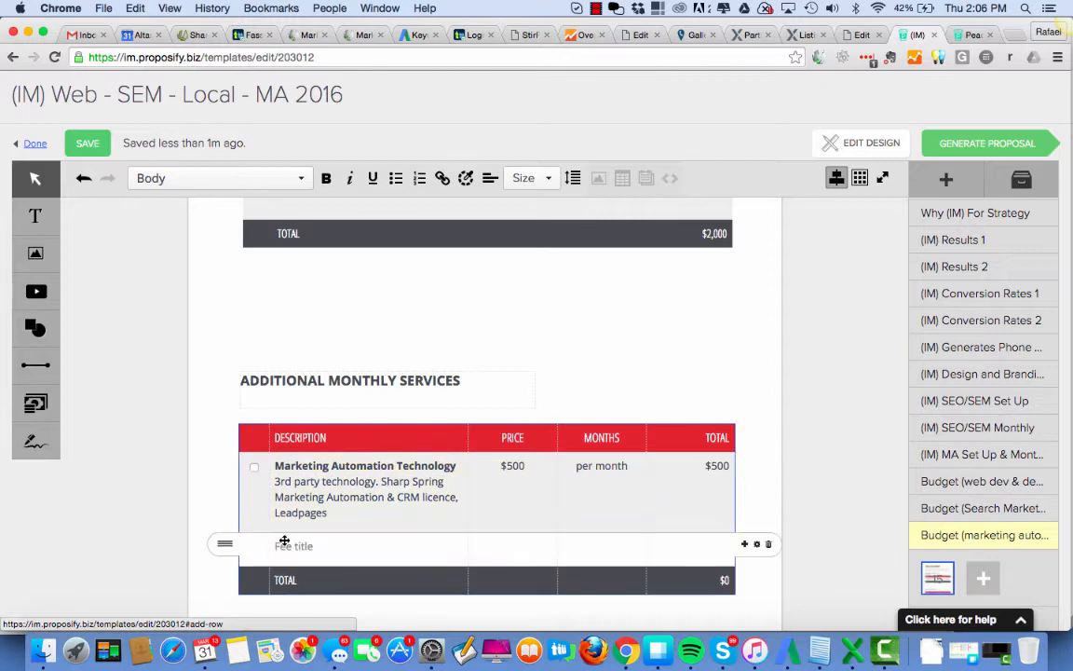
Title the new row 'Marketing Automation Management' and price it at $800
click(290, 553)
click(339, 537)
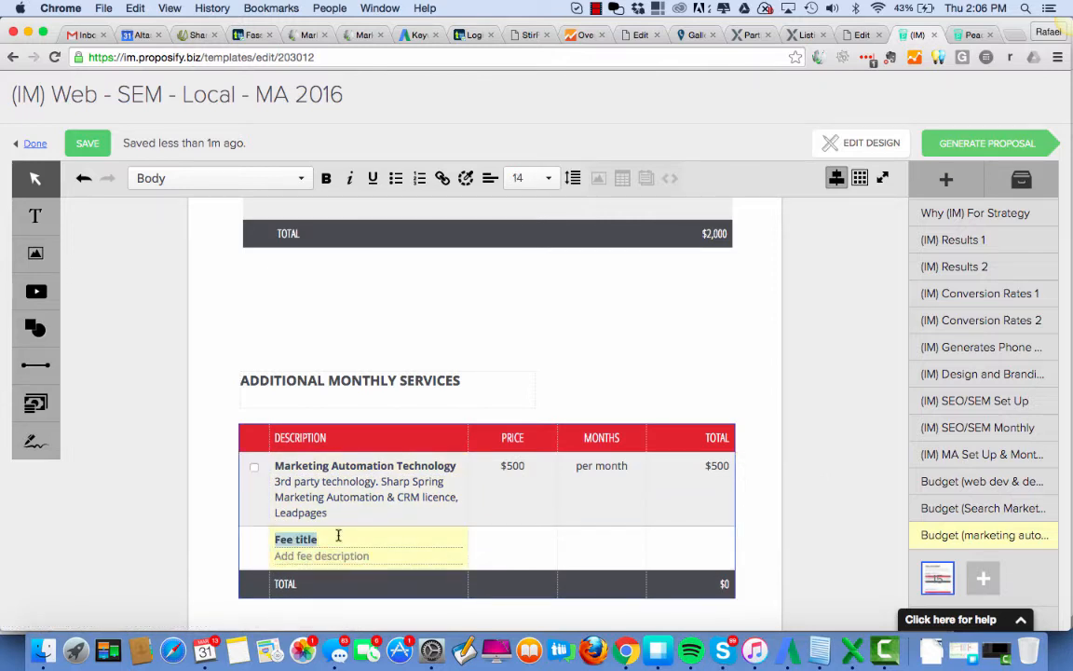
text(Marketing )
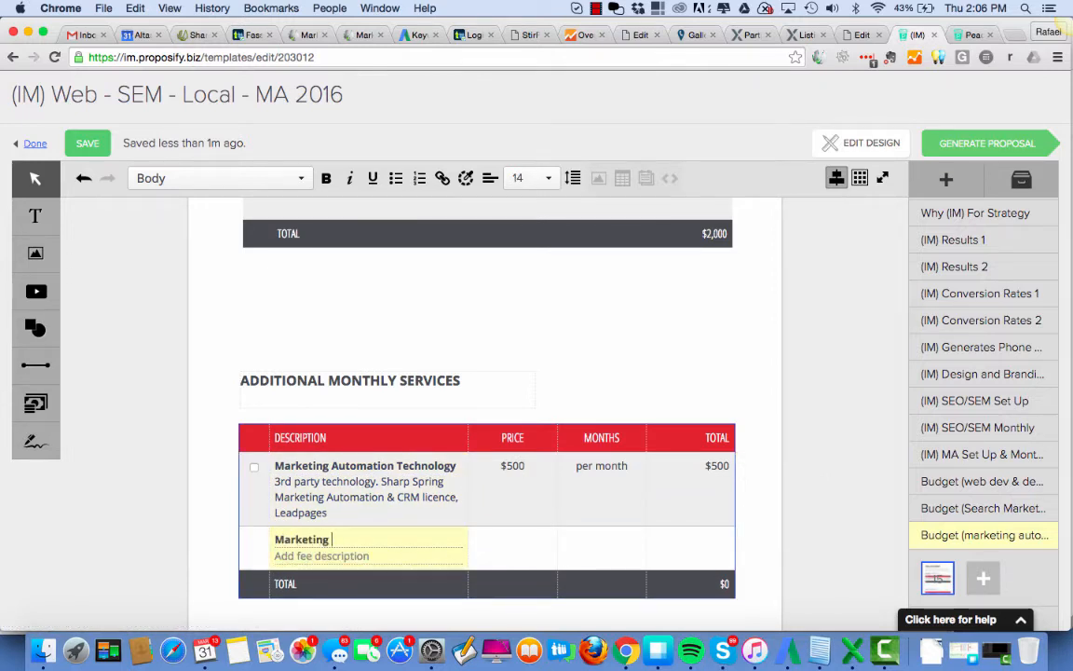
text(Automation )
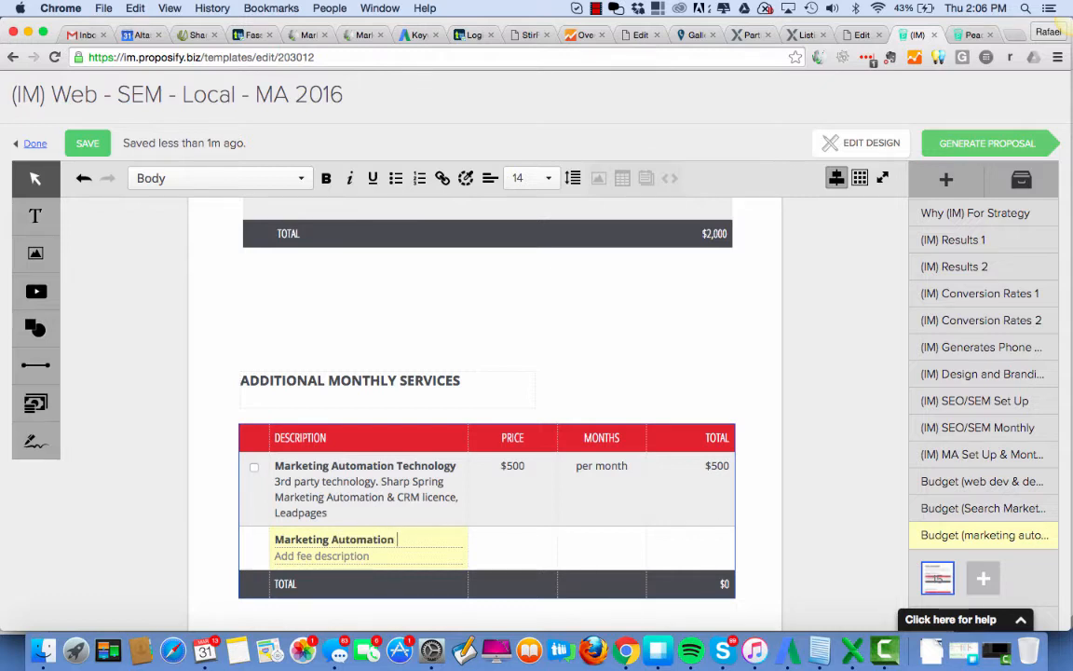
text(Management)
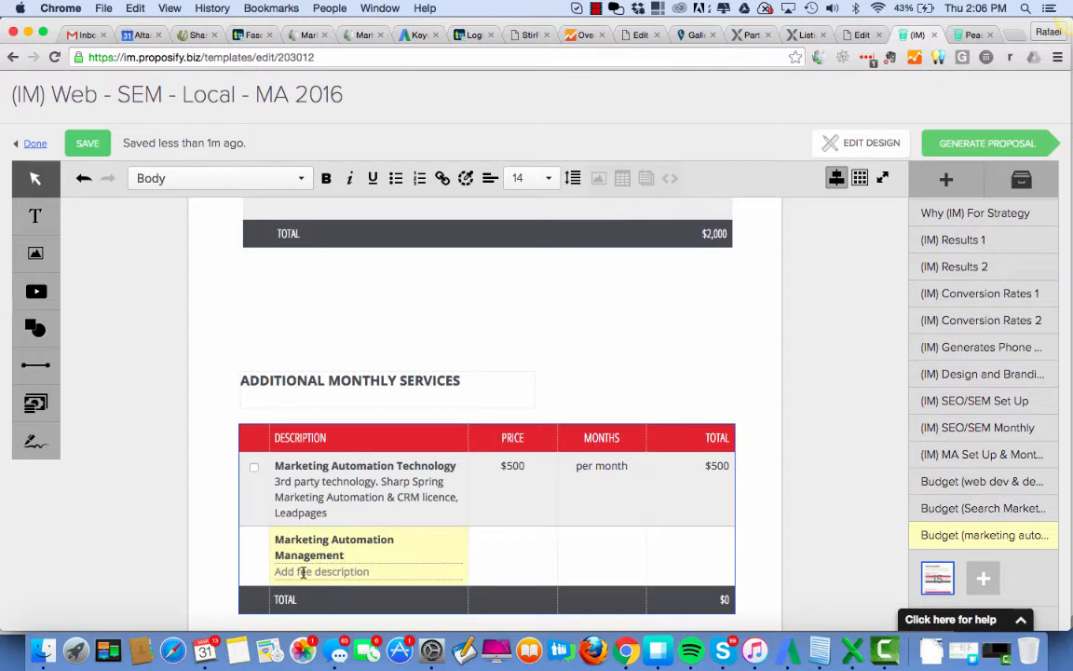
click(502, 550)
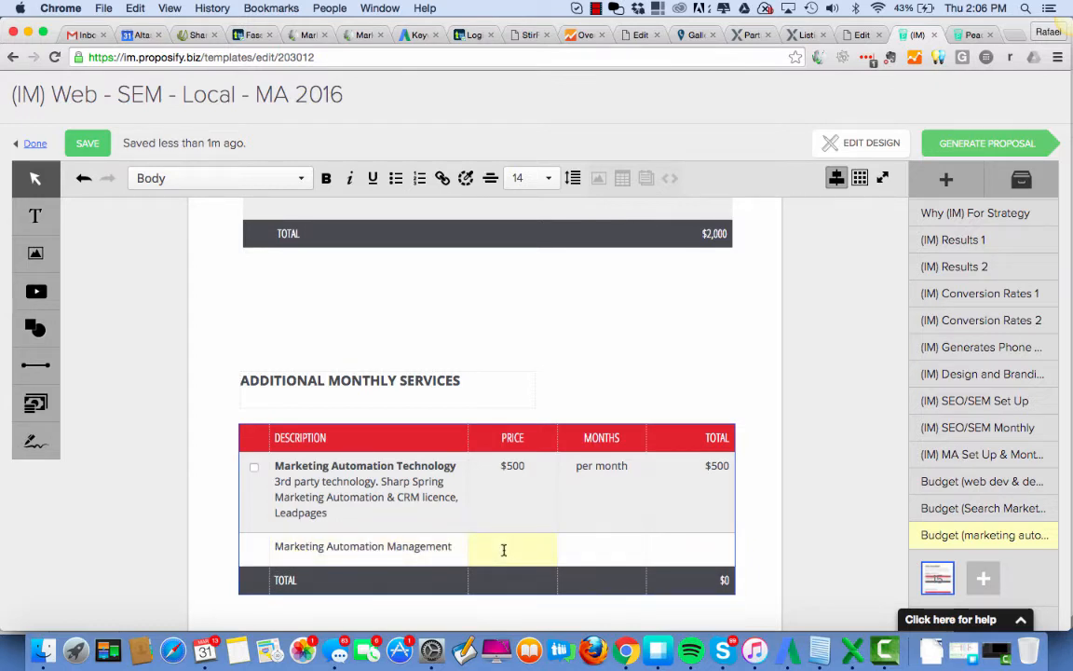
text($800)
click(389, 536)
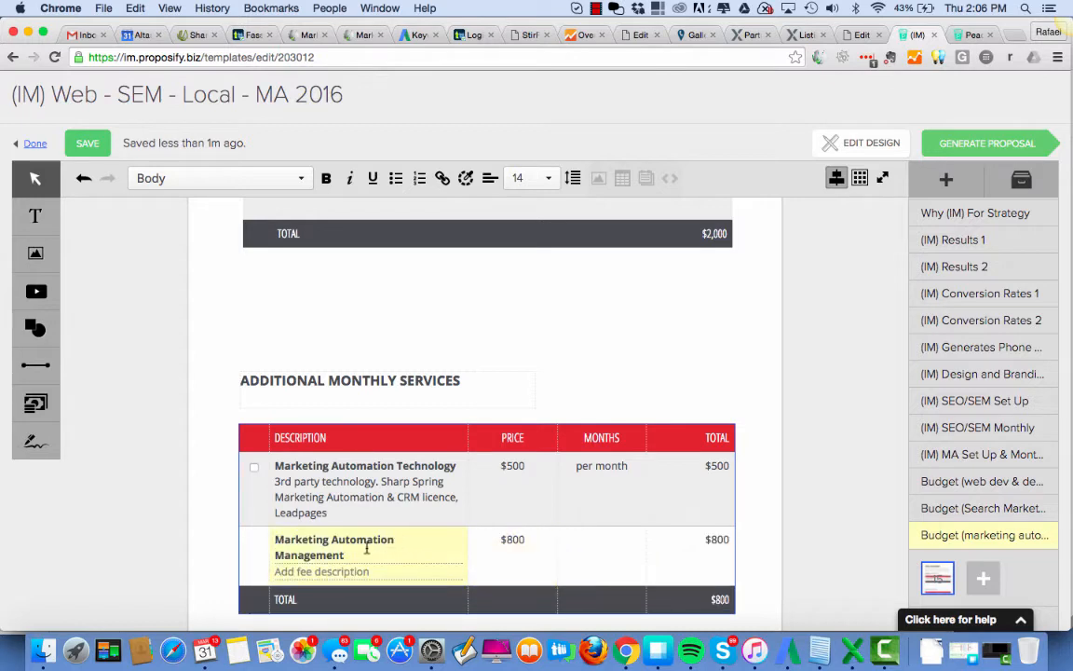
click(337, 572)
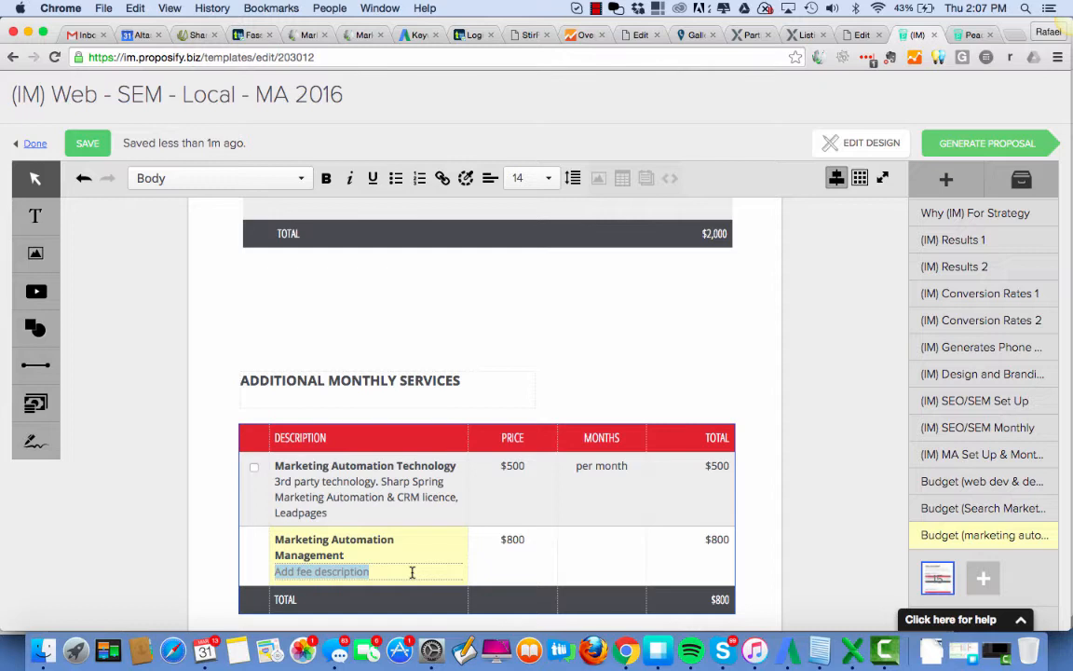
Describe the management fee as 'Campaign management, reporting, and training' and bill it per month
text(Campaign m)
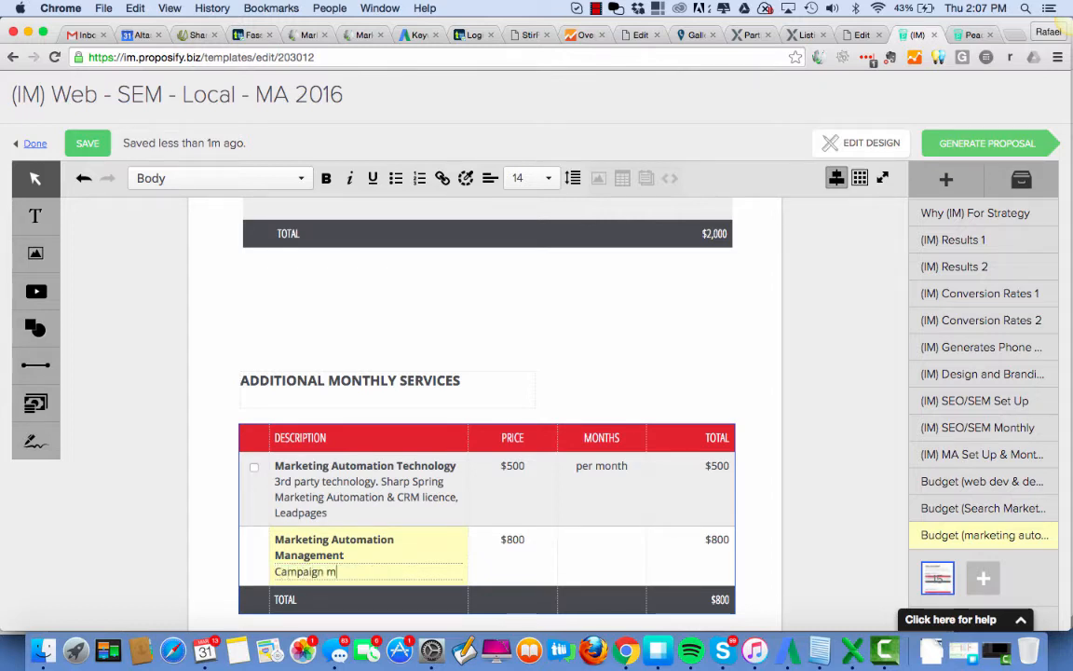
text(anagement, )
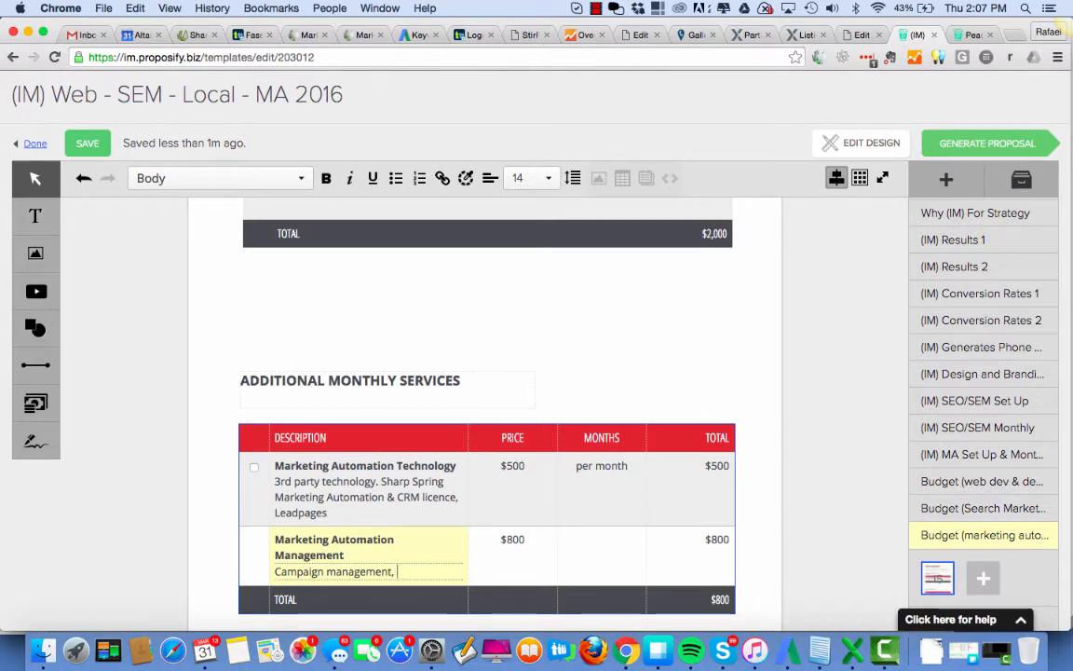
text(reporting, and )
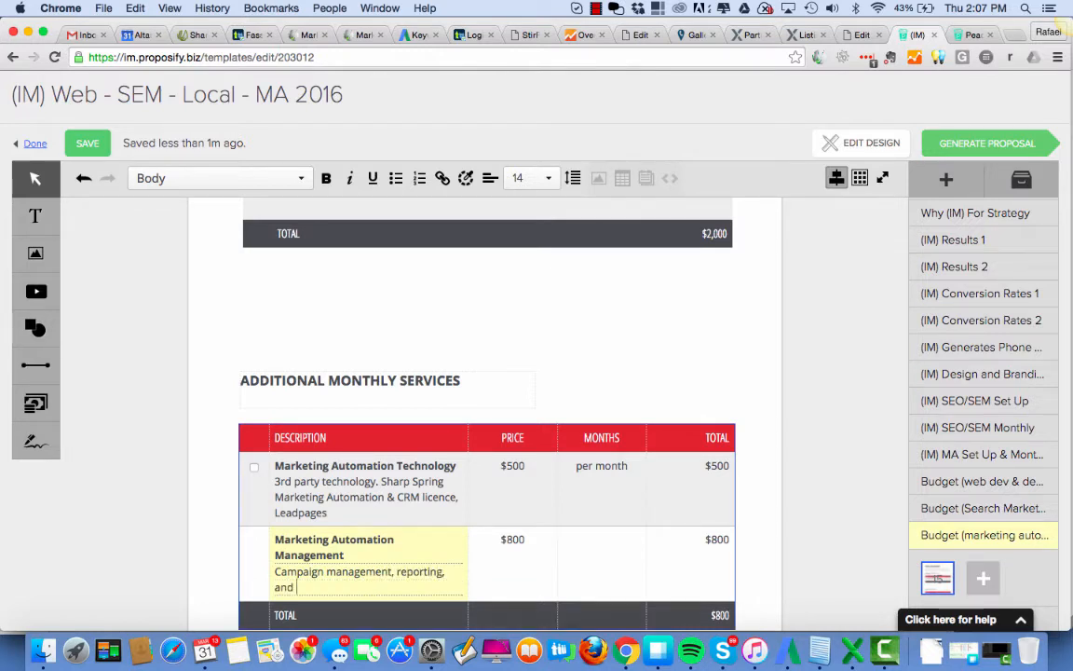
text(training,)
click(579, 551)
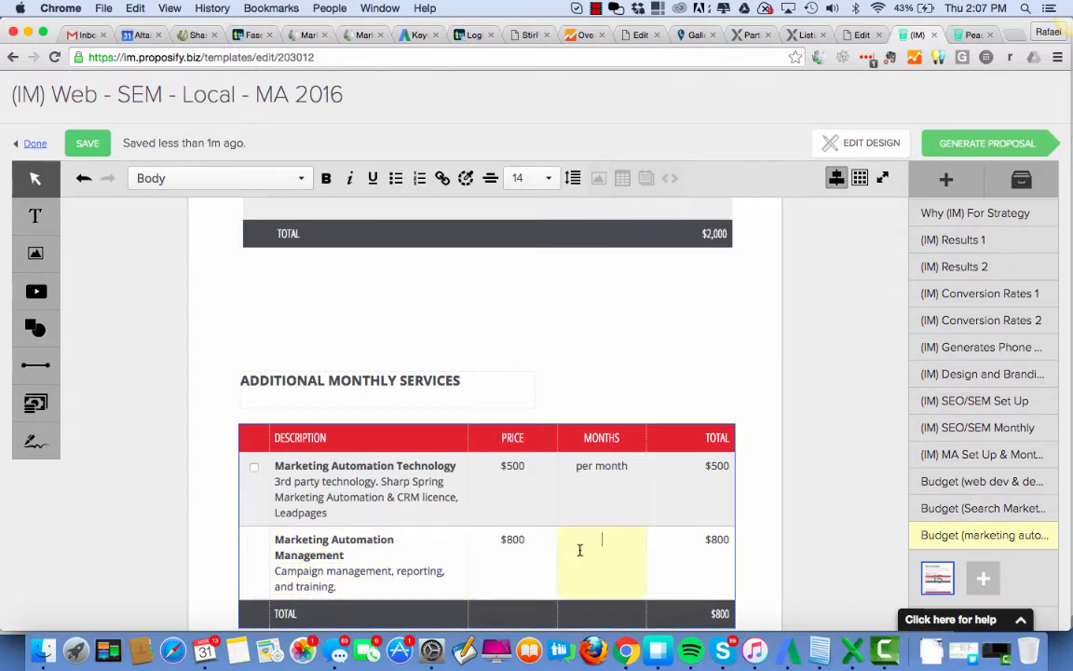
text(per month)
scroll(603, 387, up, 5)
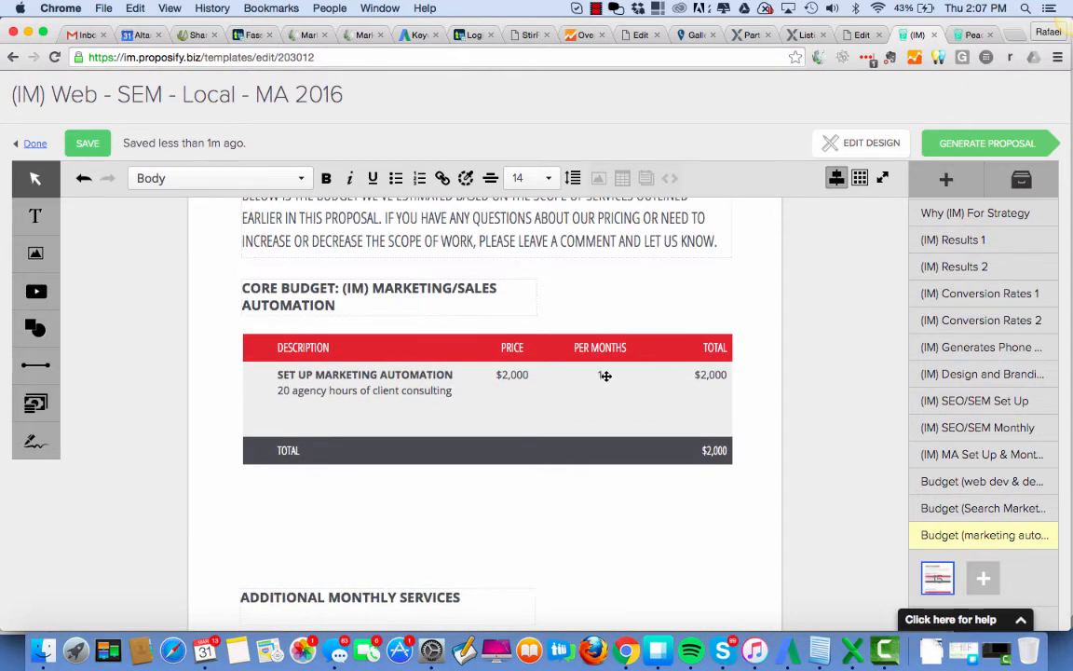
Mark the set-up fee rows as 'One Time' in the budget tables
click(604, 375)
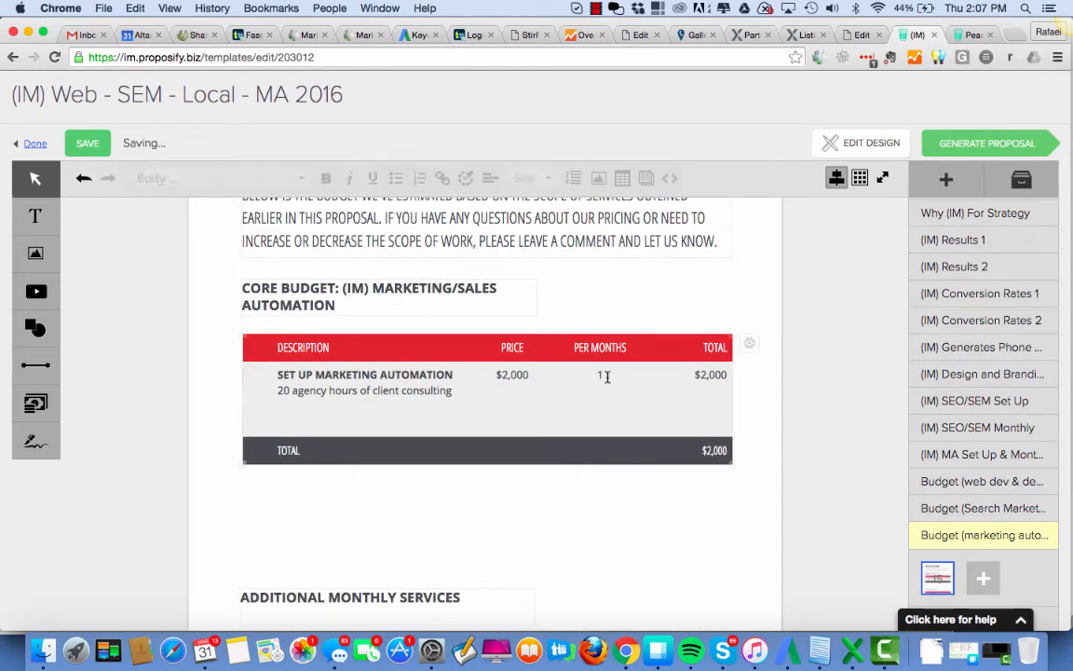
text(O)
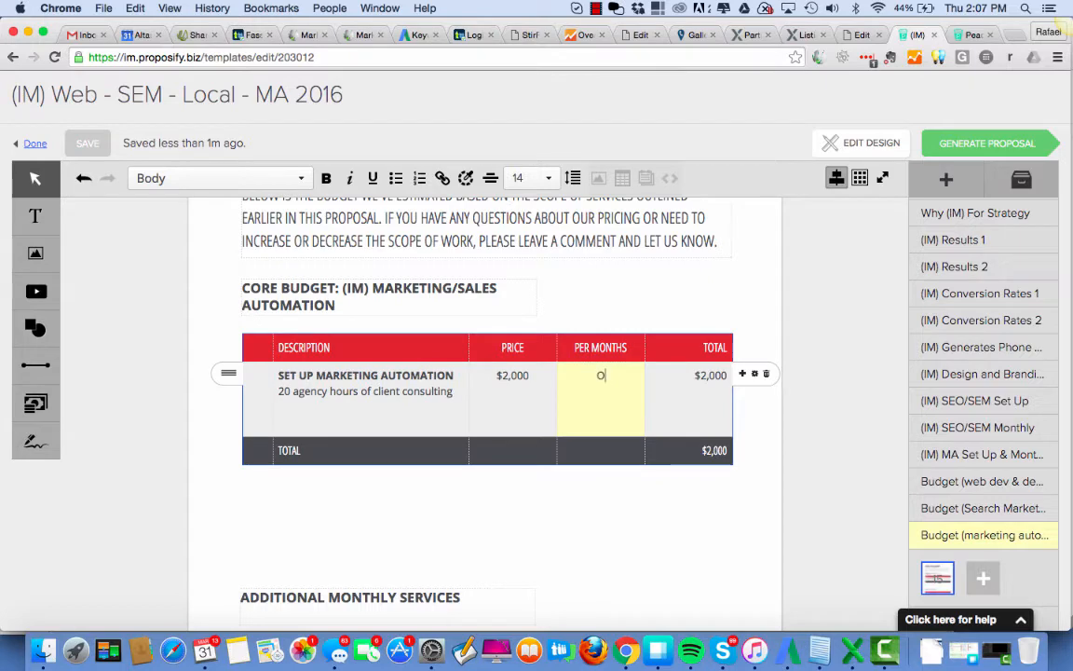
text(ne time)
click(599, 467)
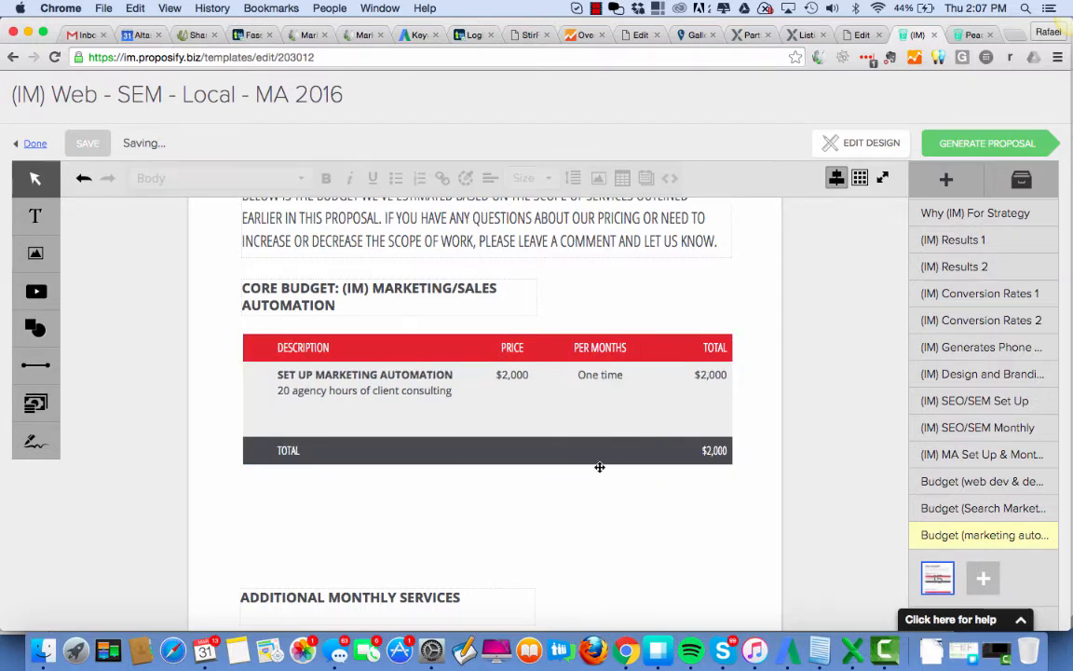
scroll(622, 324, up, 10)
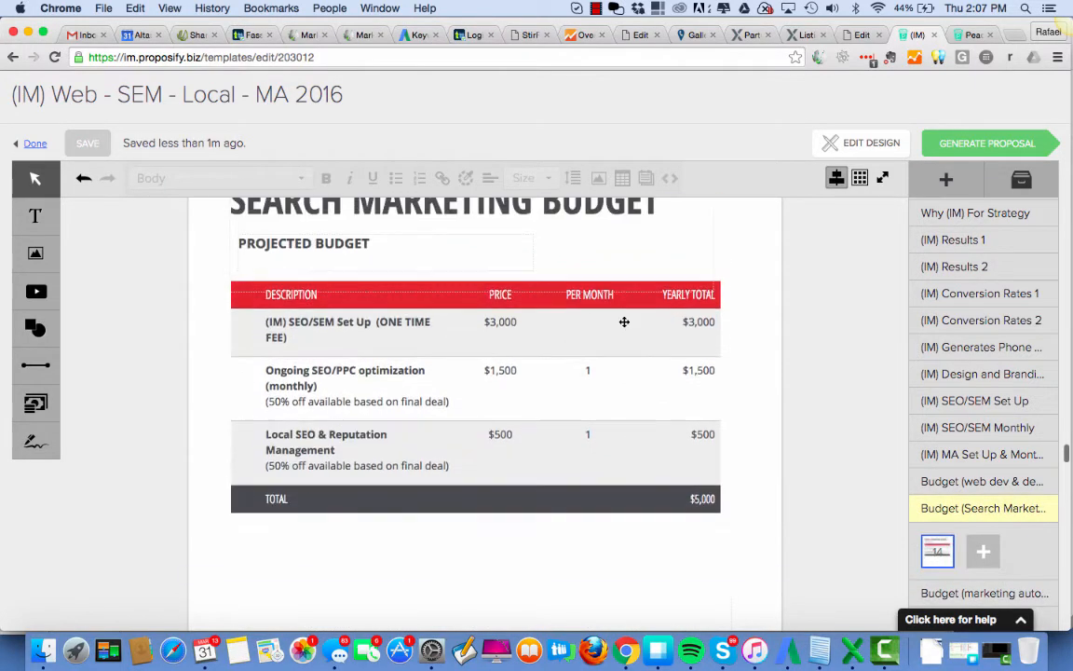
click(587, 321)
click(588, 321)
text(O)
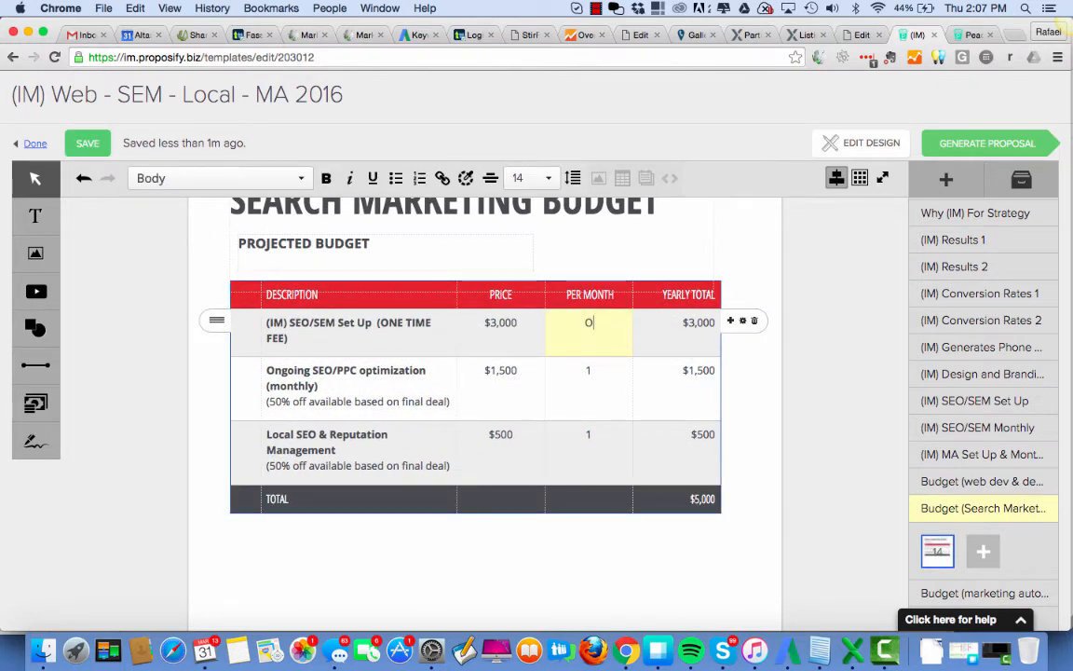
text(ne Gtime)
key(BackSpace)
key(BackSpace)
key(BackSpace)
key(BackSpace)
key(BackSpace)
text(Time)
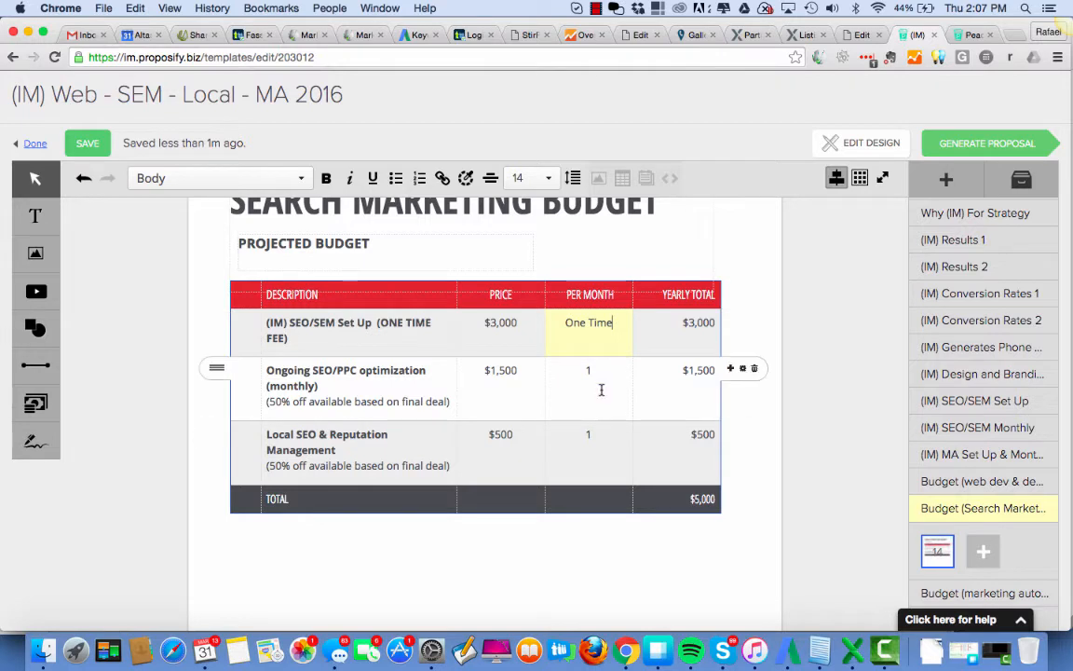
Bill the SEO/PPC optimization and reputation management rows 'per month'
click(599, 369)
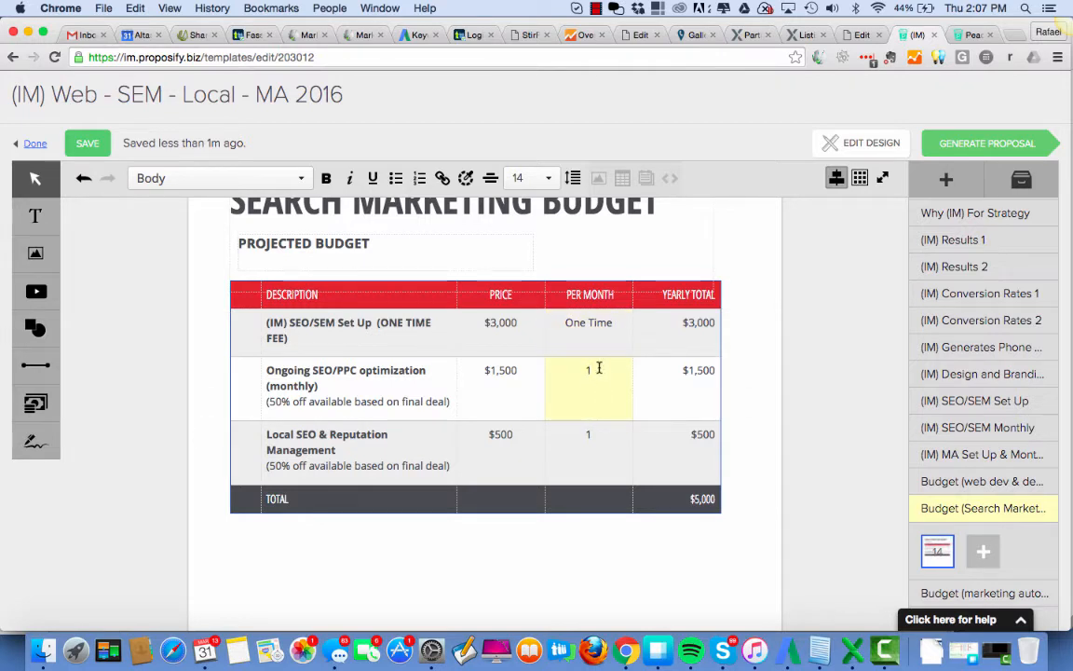
key(BackSpace)
text(per month)
click(590, 434)
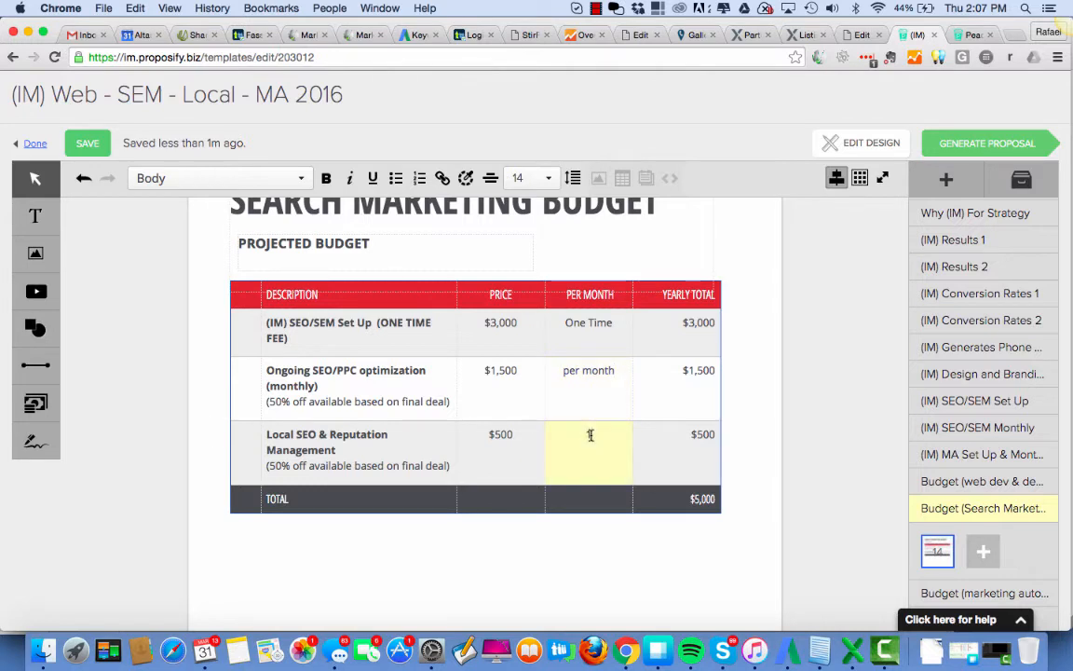
text(per month)
click(605, 584)
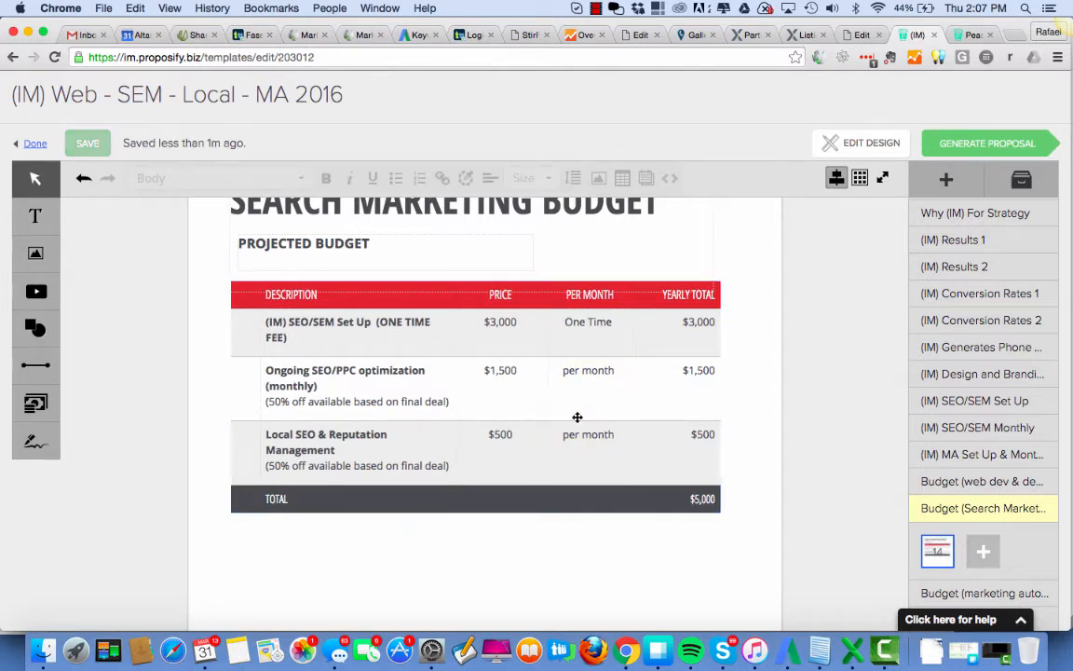
scroll(576, 419, down, 3)
scroll(575, 419, down, 6)
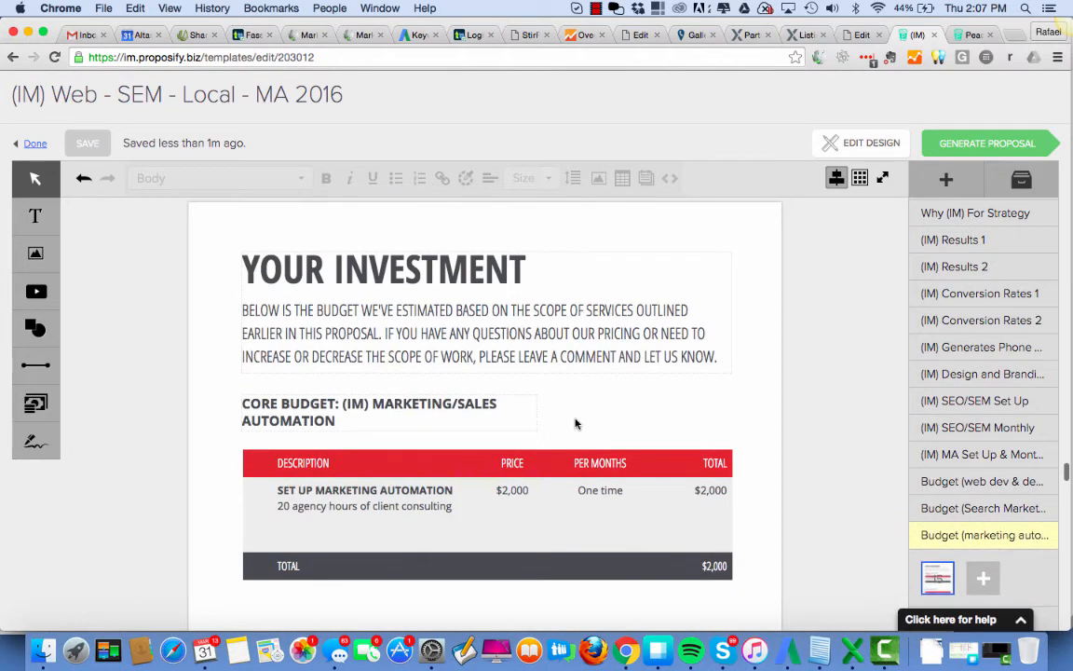
Save the (IM) Web - SEM - Local - MA 2016 template and generate a new proposal from it
scroll(575, 424, down, 10)
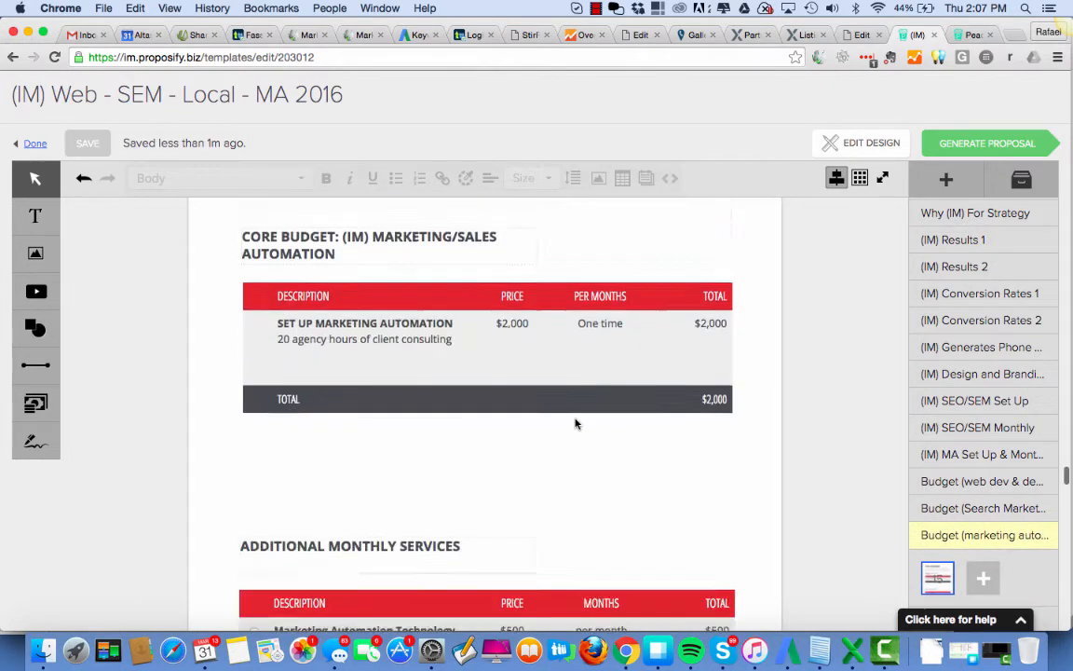
scroll(576, 424, down, 15)
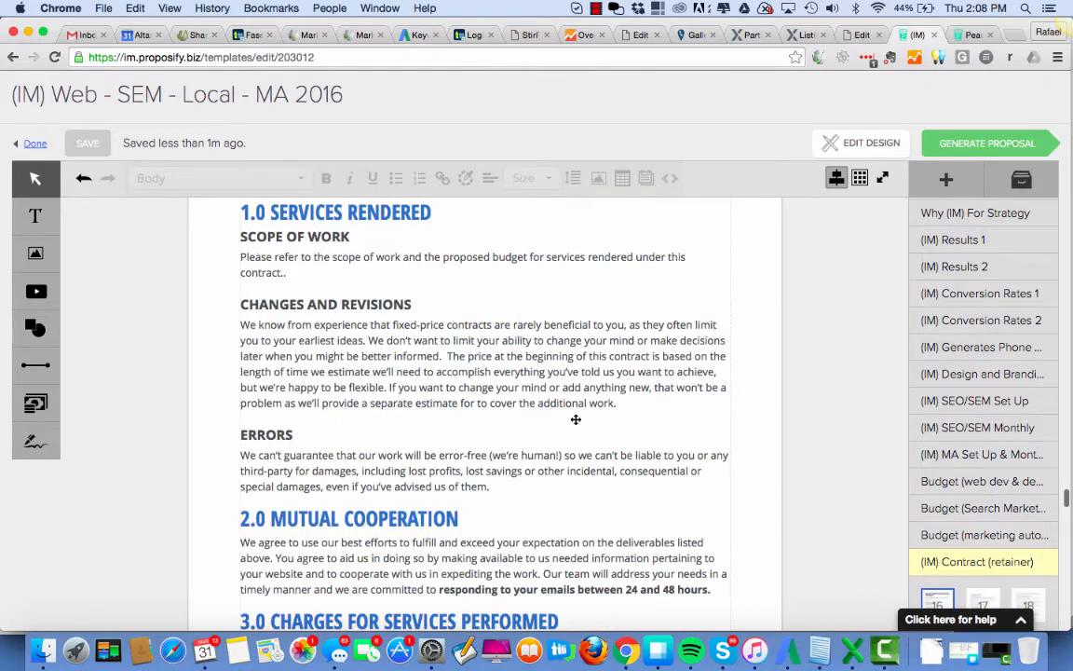
scroll(576, 419, down, 20)
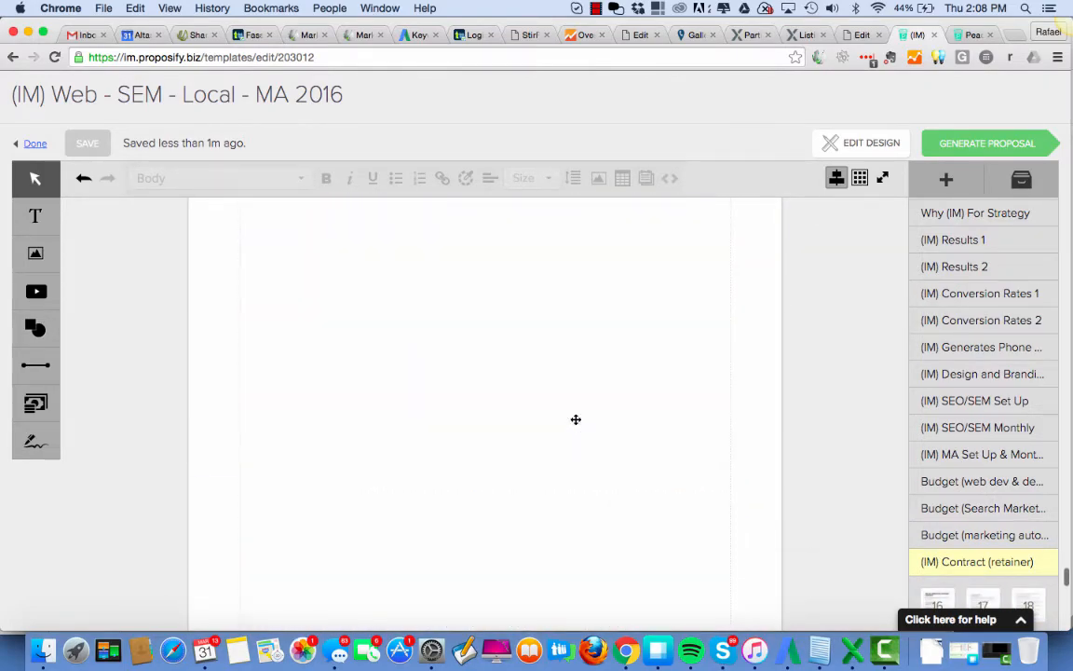
scroll(576, 421, down, 20)
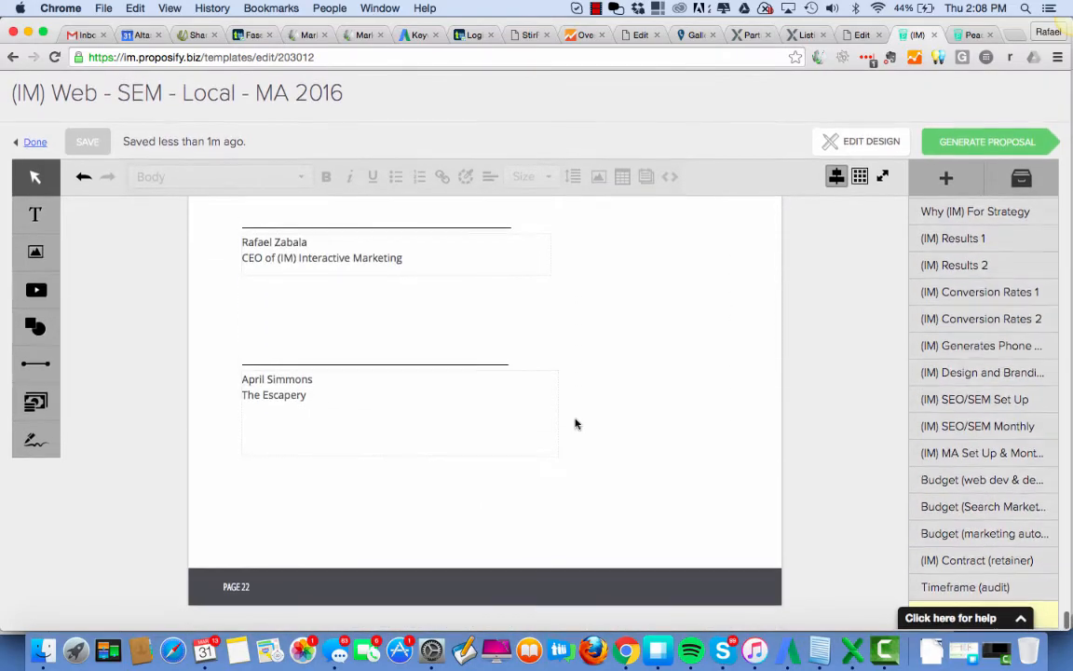
scroll(574, 424, up, 3)
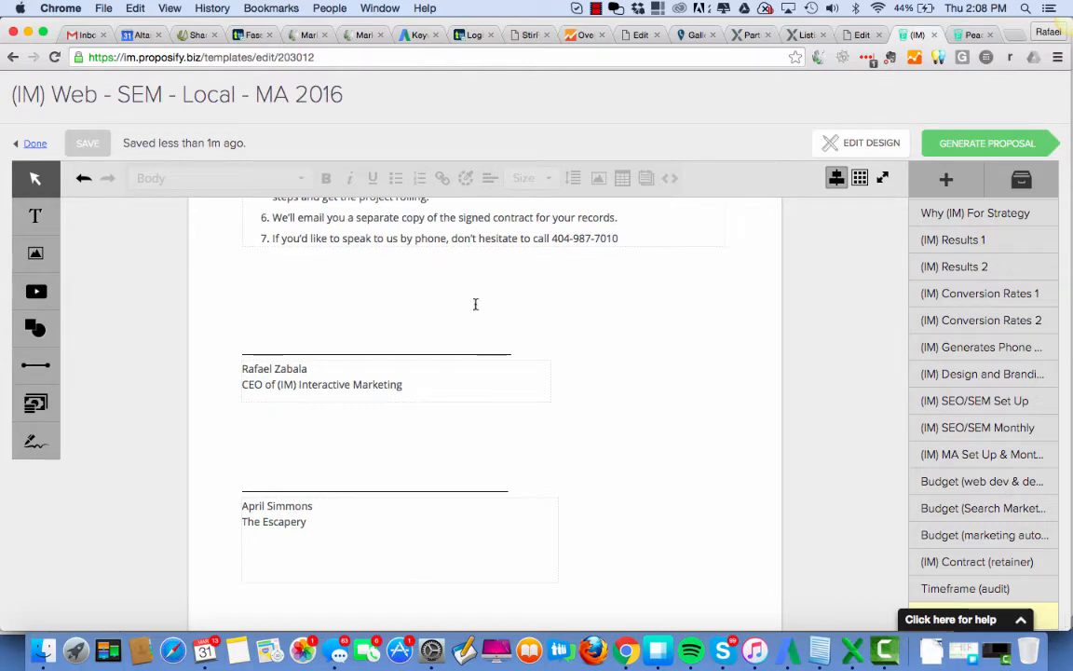
scroll(682, 324, up, 7)
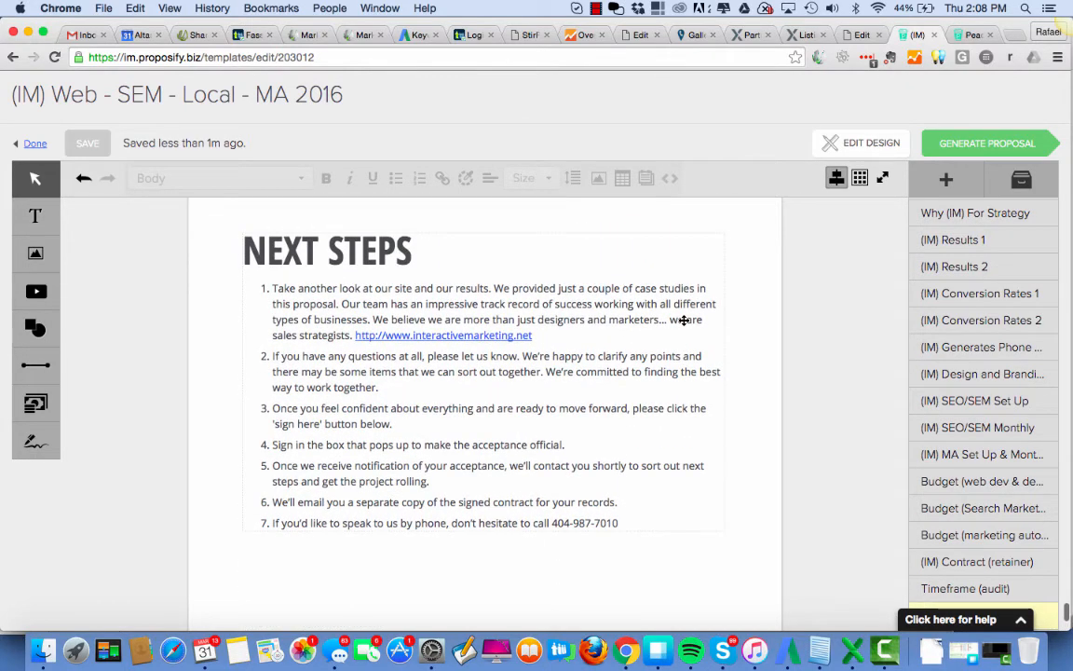
mouse_move(956, 541)
scroll(680, 474, down, 7)
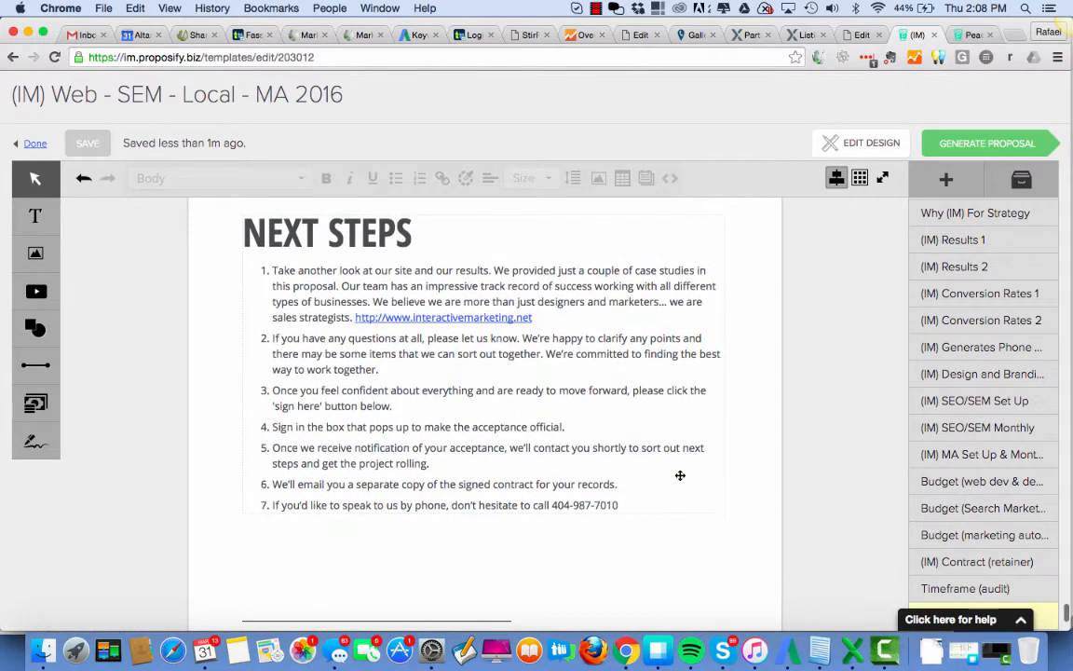
scroll(680, 475, down, 3)
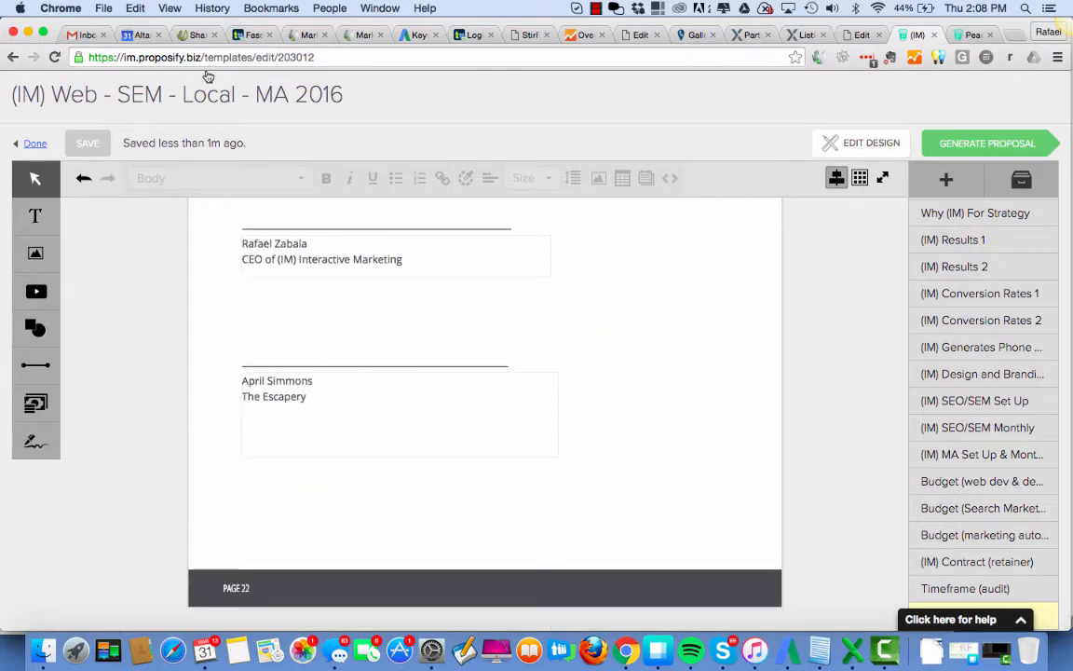
click(87, 149)
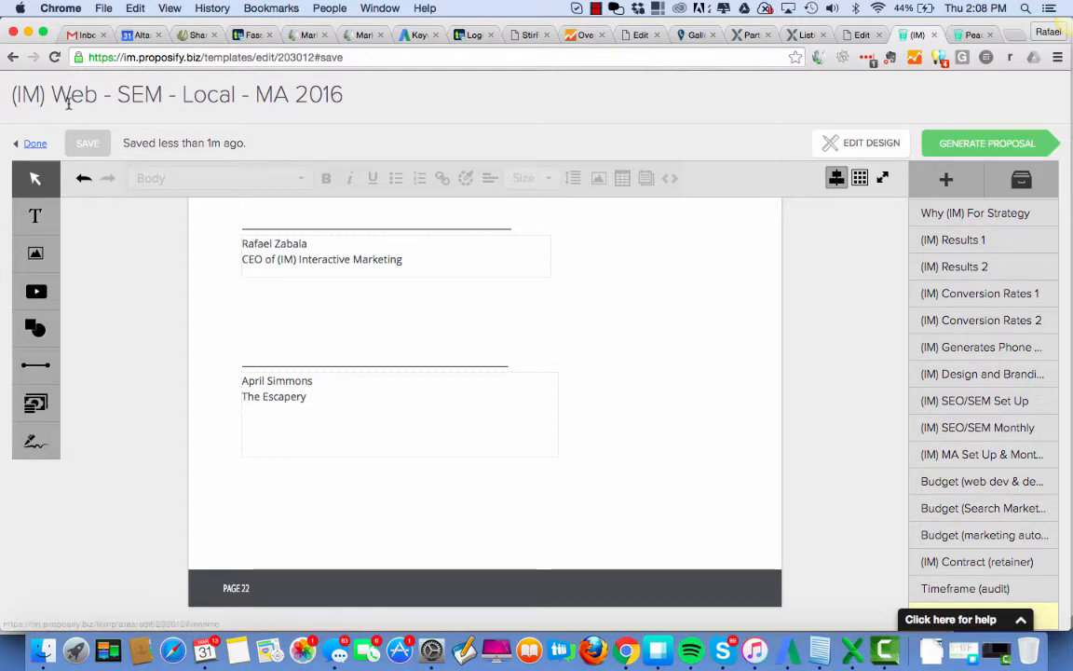
click(983, 143)
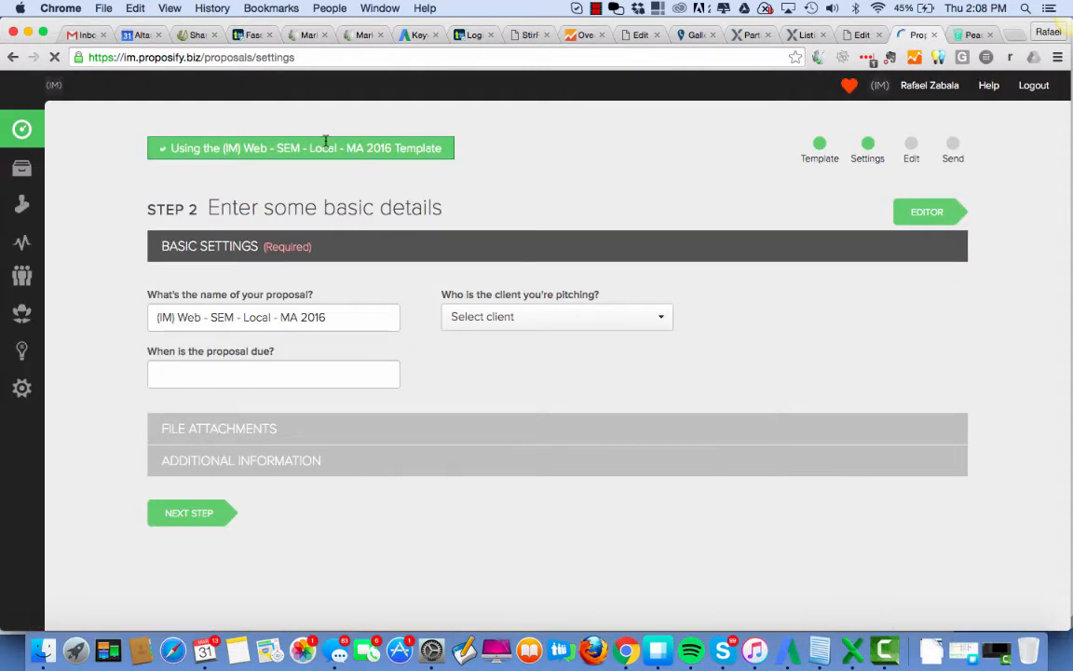
Rename the proposal to '(IM) Boho Brand - Site - Marketing'
double_click(322, 317)
drag(232, 316, 177, 318)
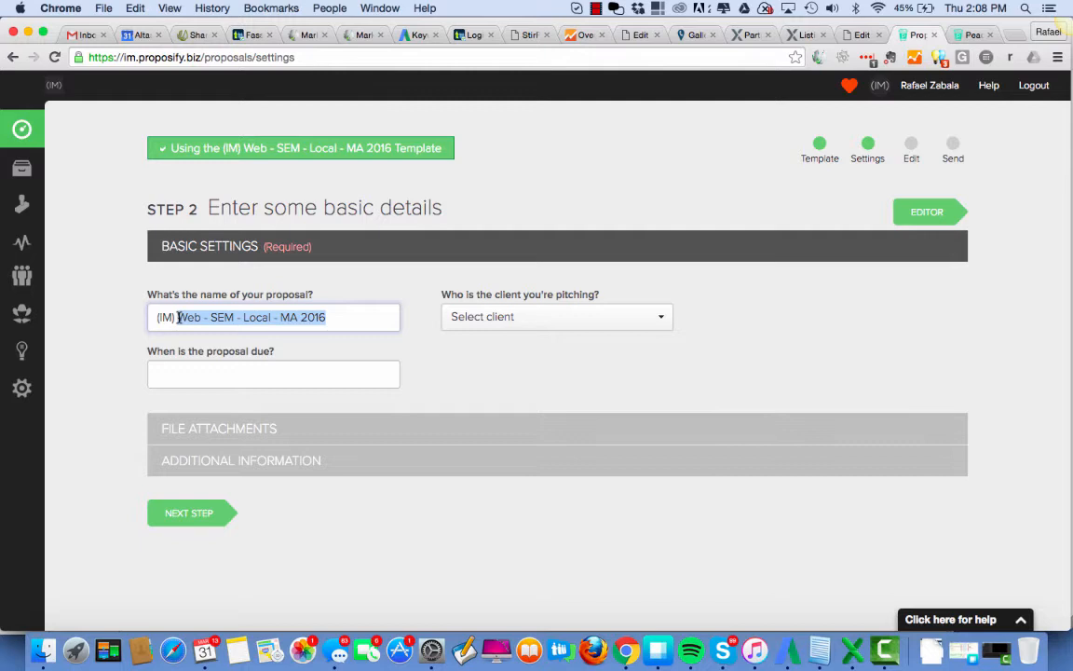
text(Eco)
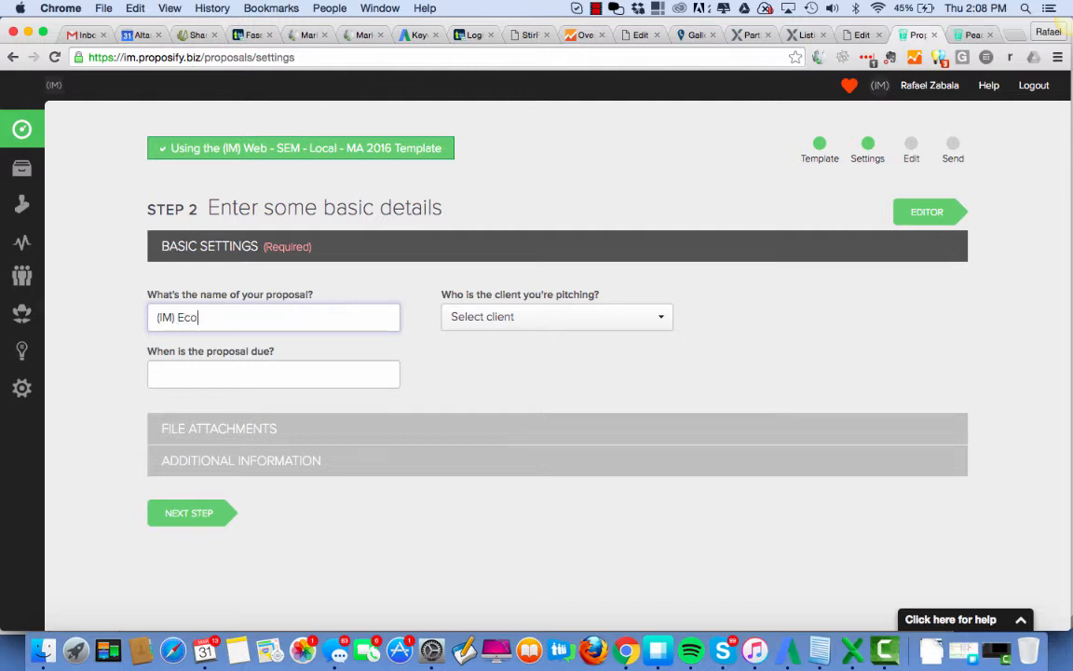
key(BackSpace)
key(BackSpace)
key(BackSpace)
text(Bo)
text(ho Whole)
key(BackSpace)
key(BackSpace)
text(Brand - Site - M)
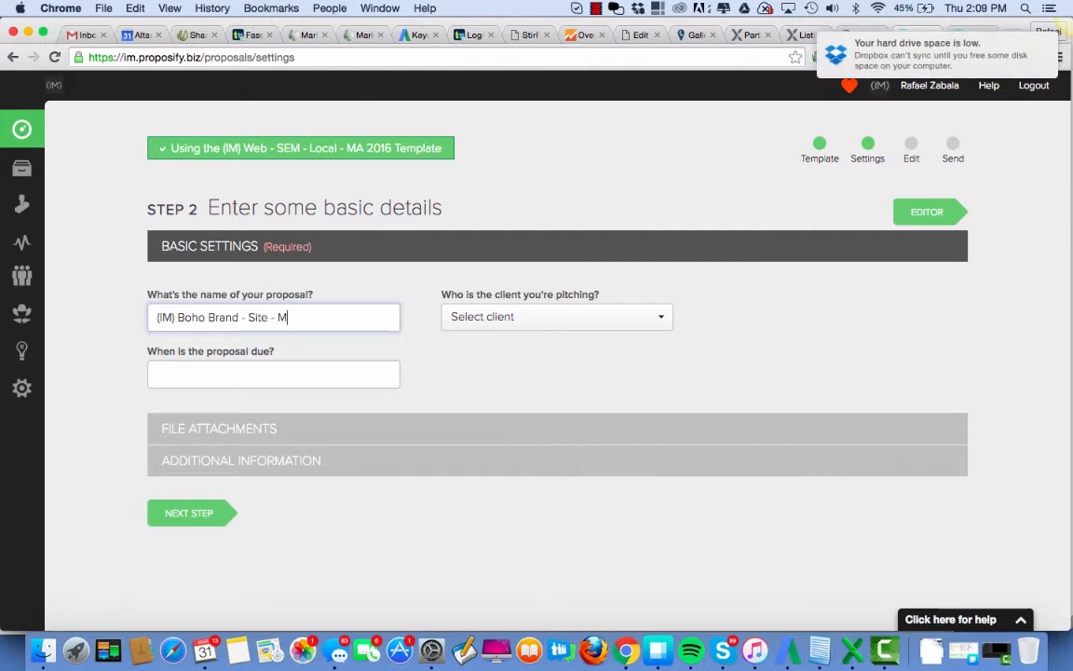
text(arketing)
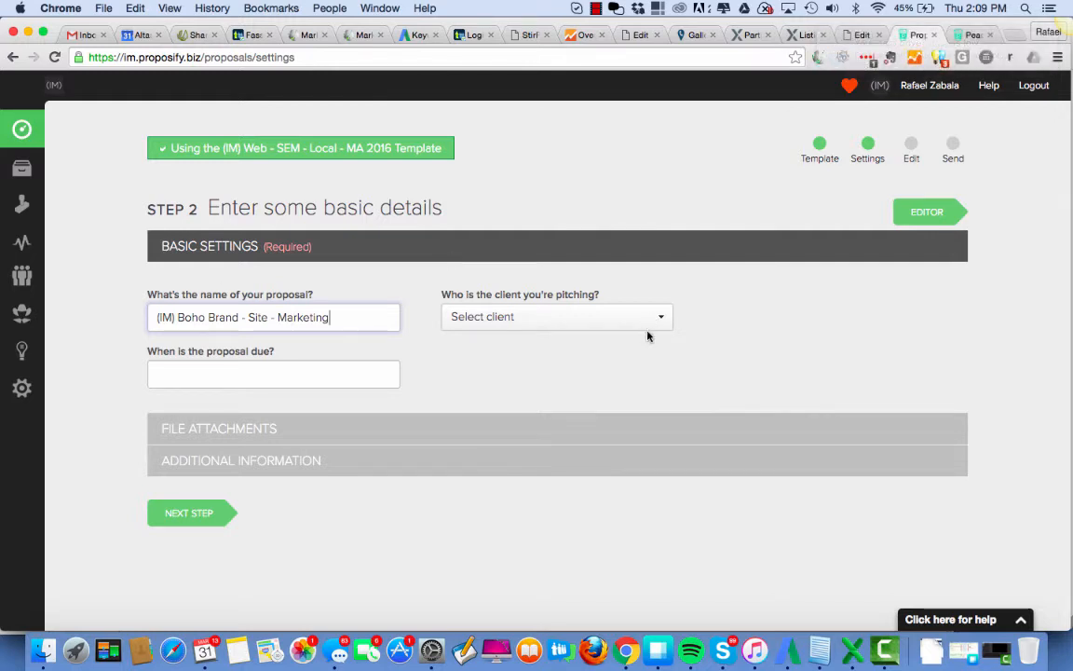
Set the due date to April 30, 2016 and open the client list
click(248, 365)
click(341, 400)
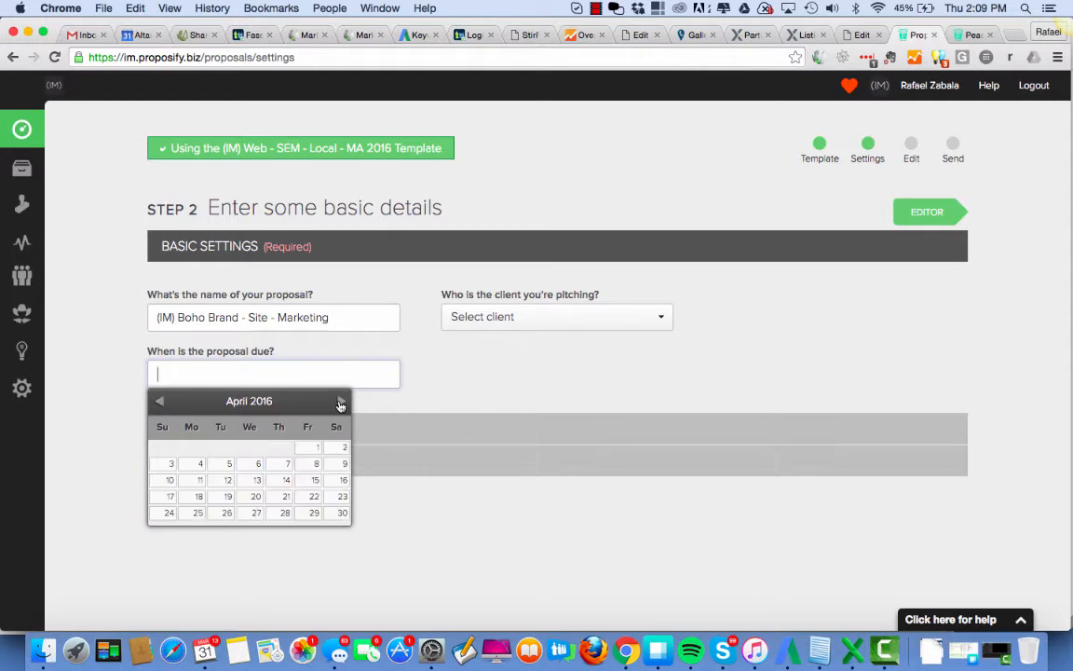
click(343, 514)
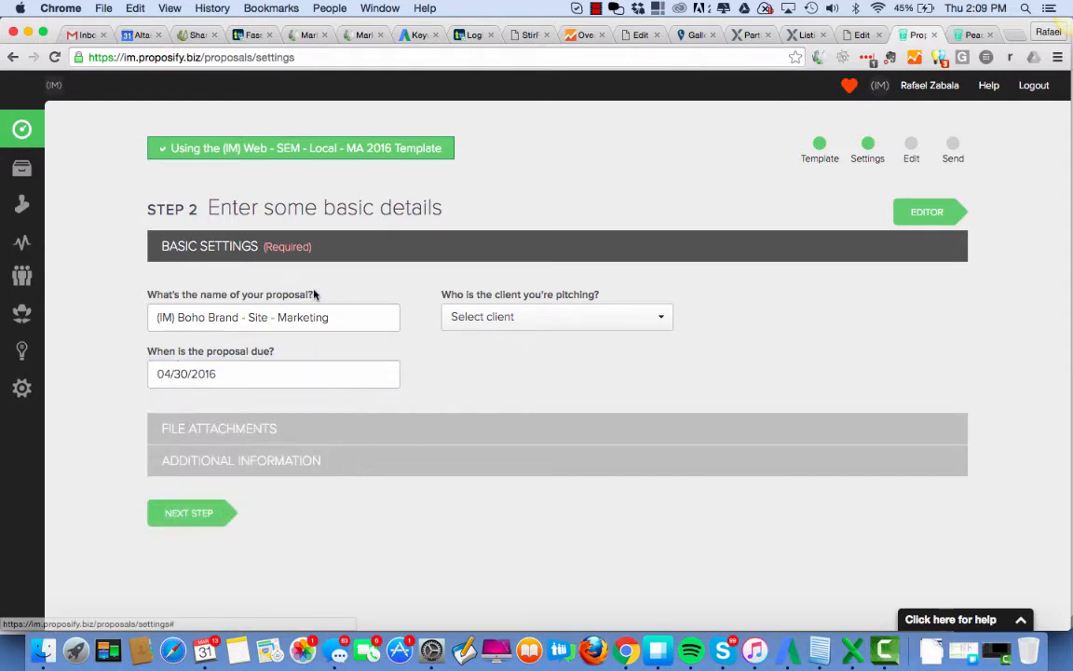
click(652, 324)
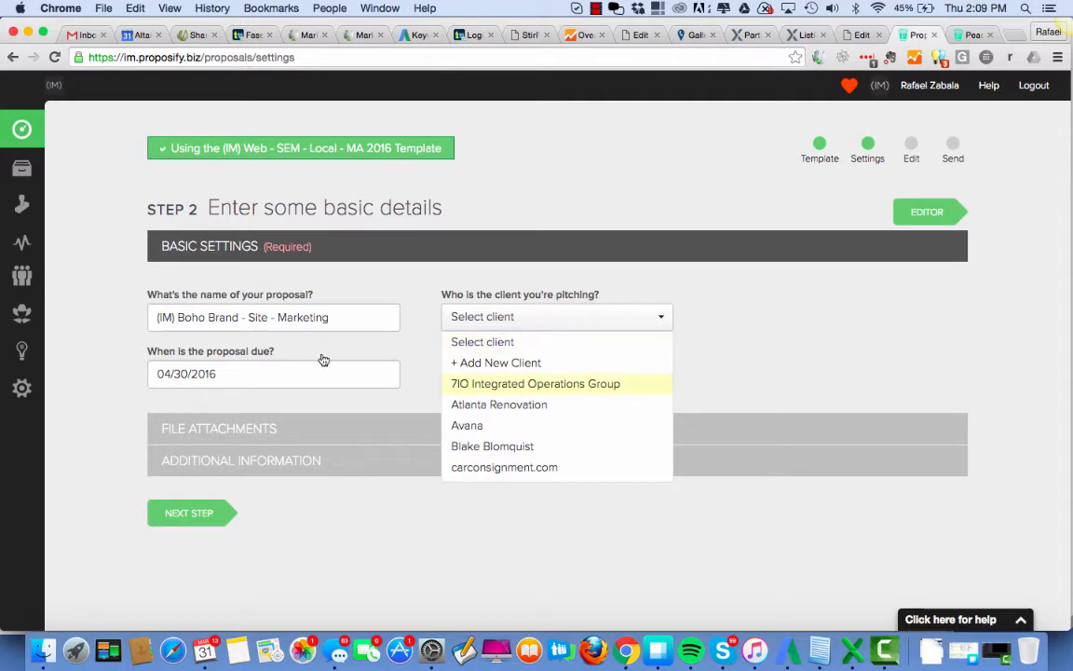
scroll(514, 373, down, 1)
scroll(515, 312, up, 1)
Add a new client with the contact's first name, then switch to the marketing automation app
click(537, 365)
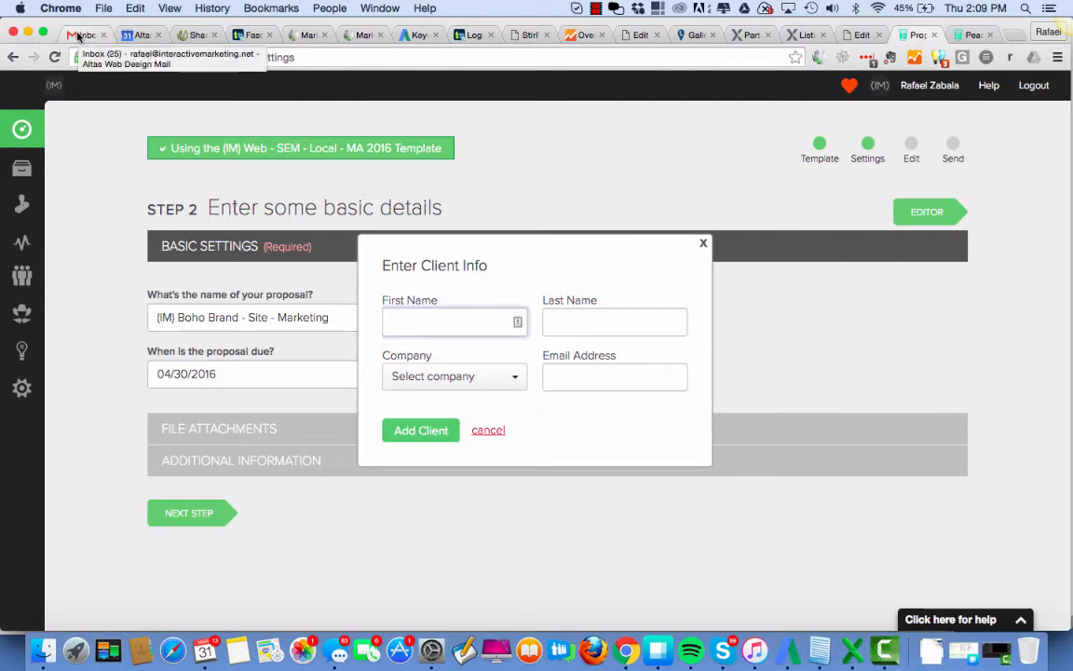
text(Su)
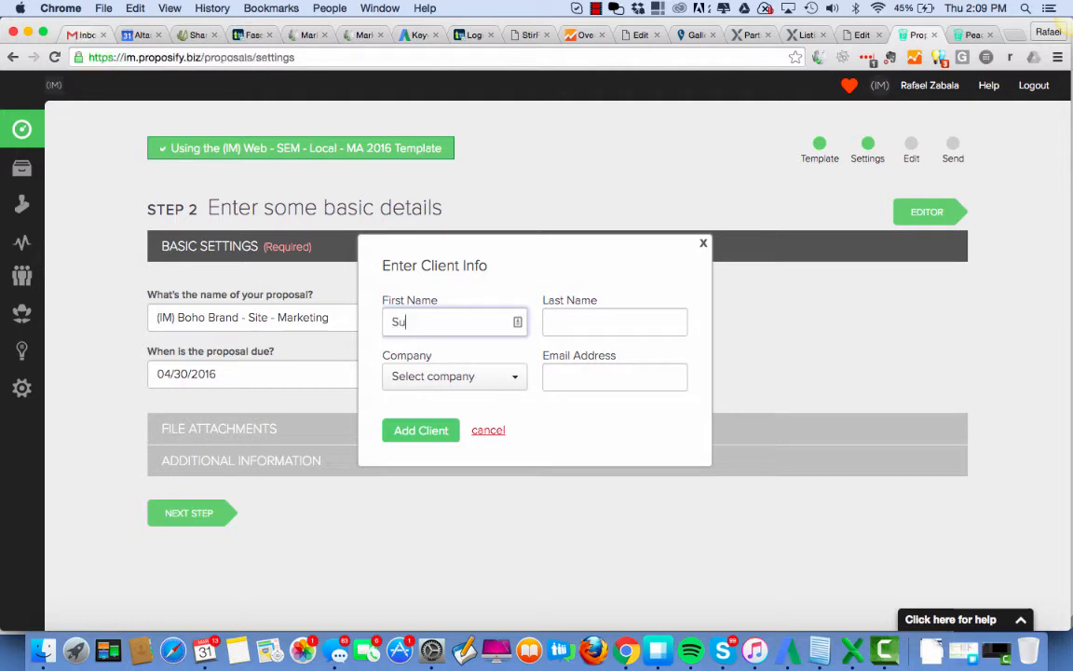
text(dhir)
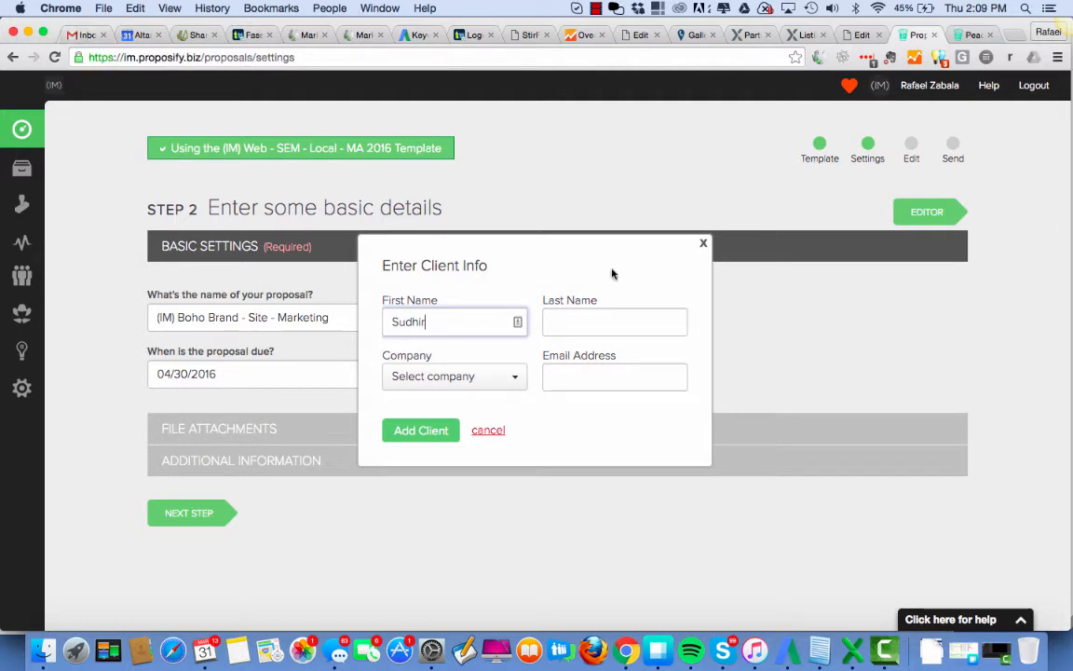
click(550, 321)
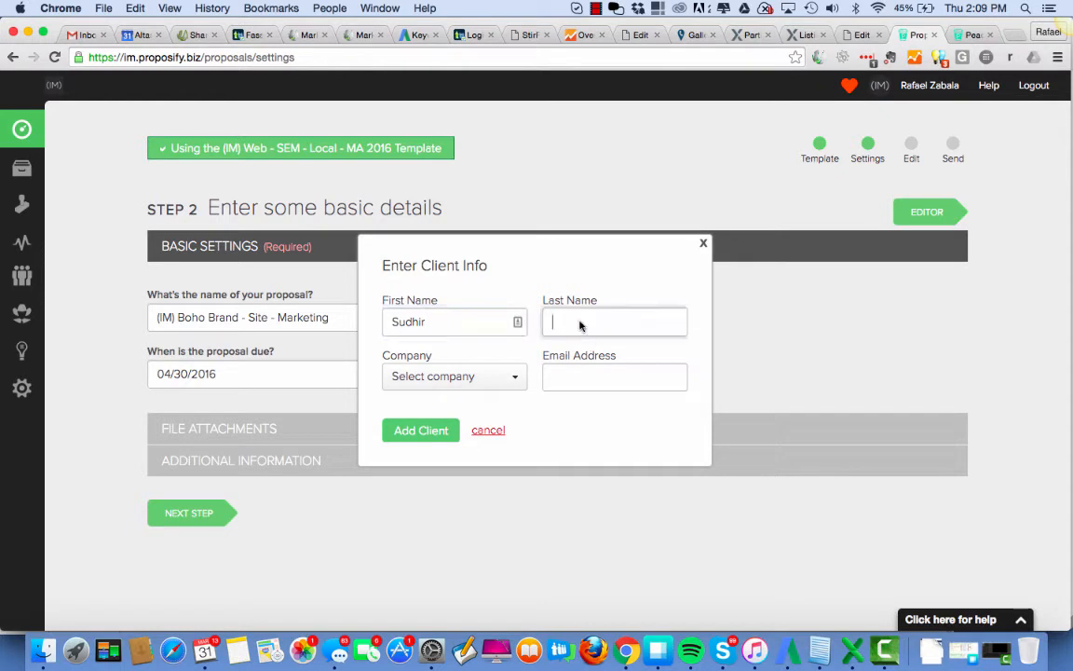
click(298, 36)
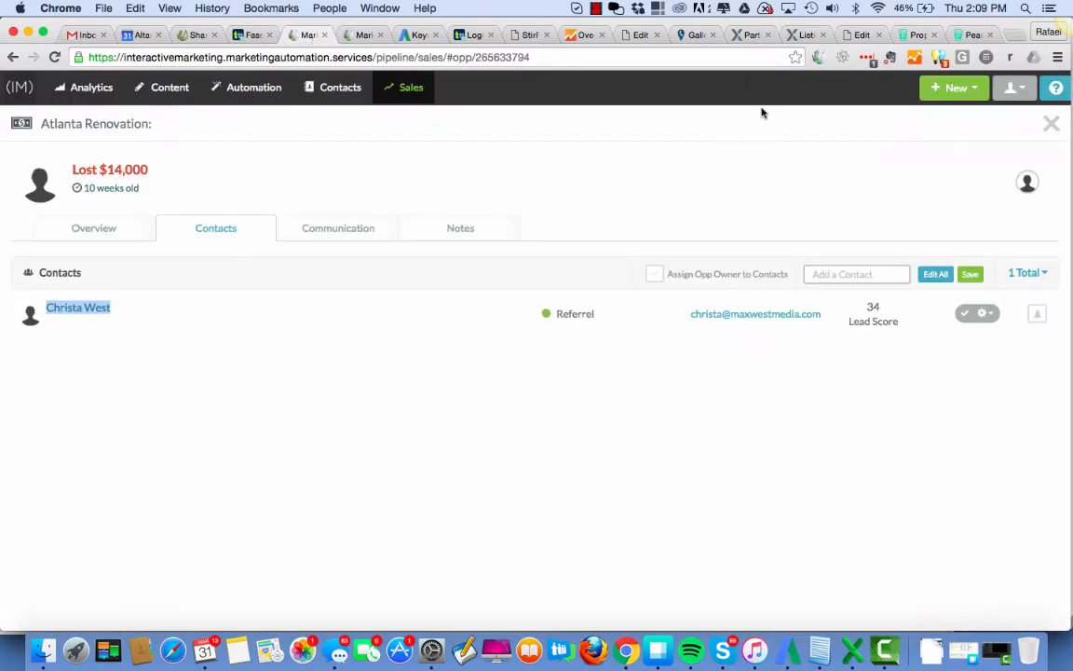
Retitle the SEM Audit: India Retailer opportunity to 'eCommerce: India Retailer' and save it
click(1054, 126)
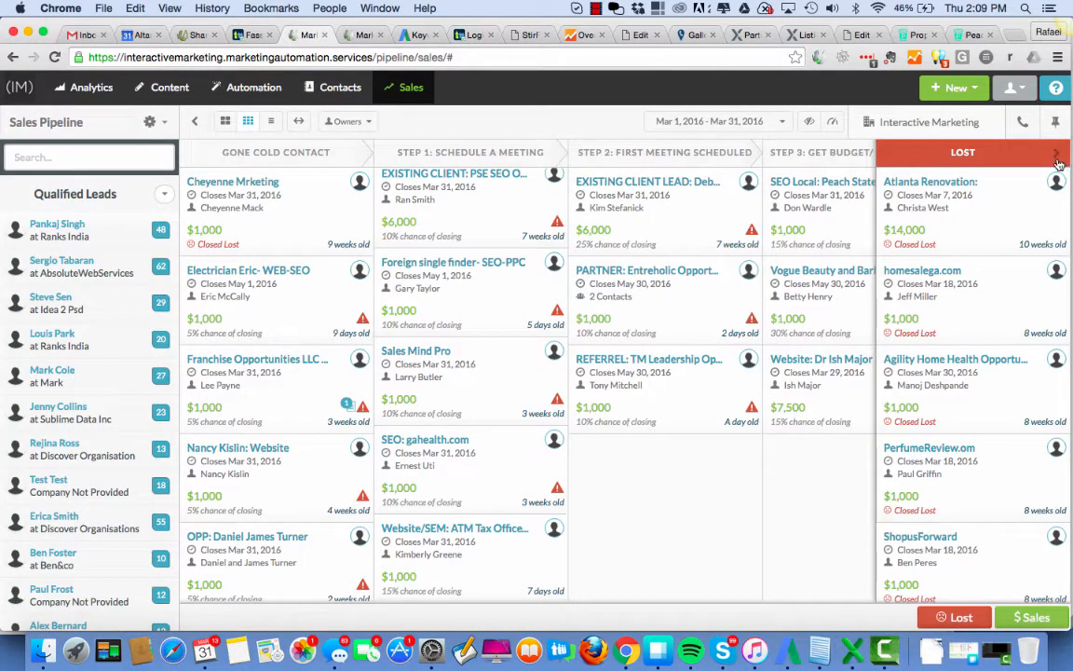
click(1057, 156)
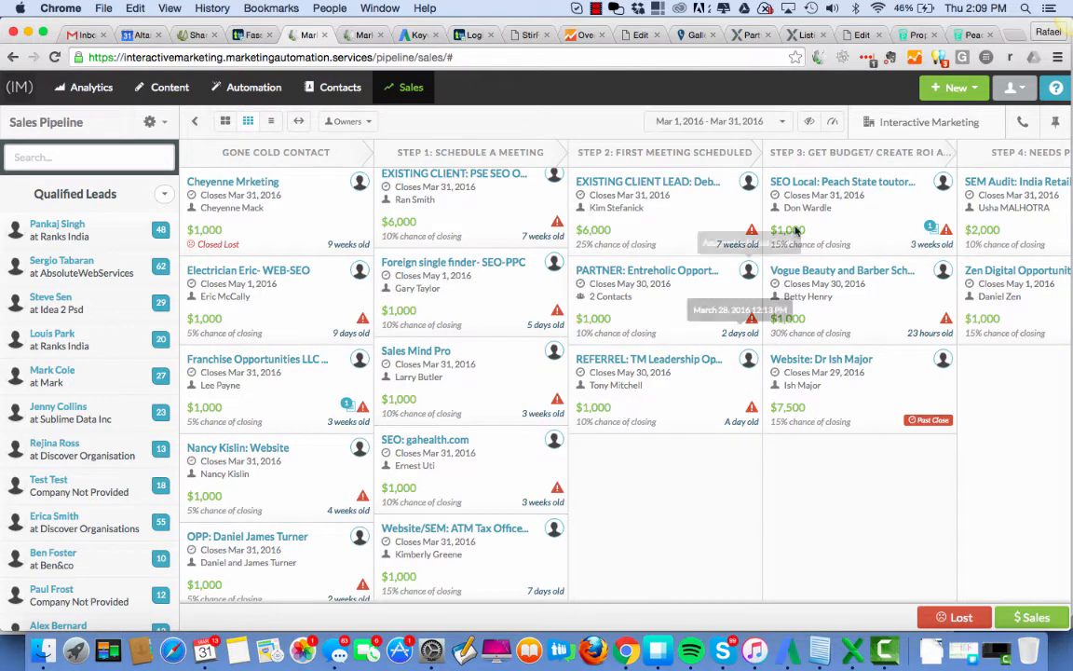
scroll(891, 348, right, 1)
scroll(892, 348, right, 5)
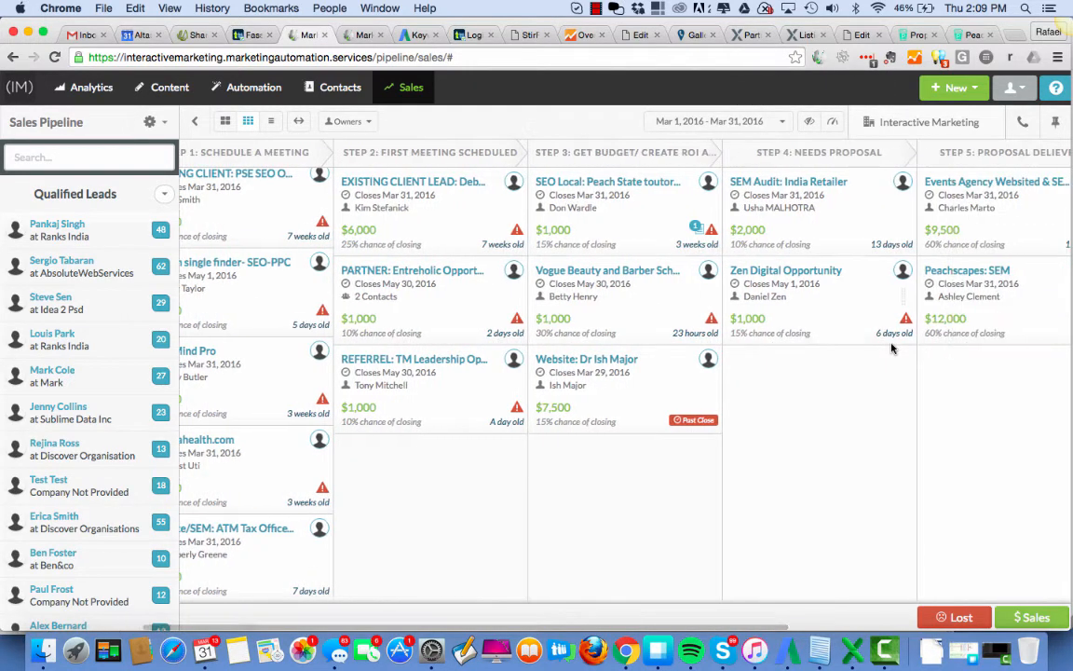
click(757, 181)
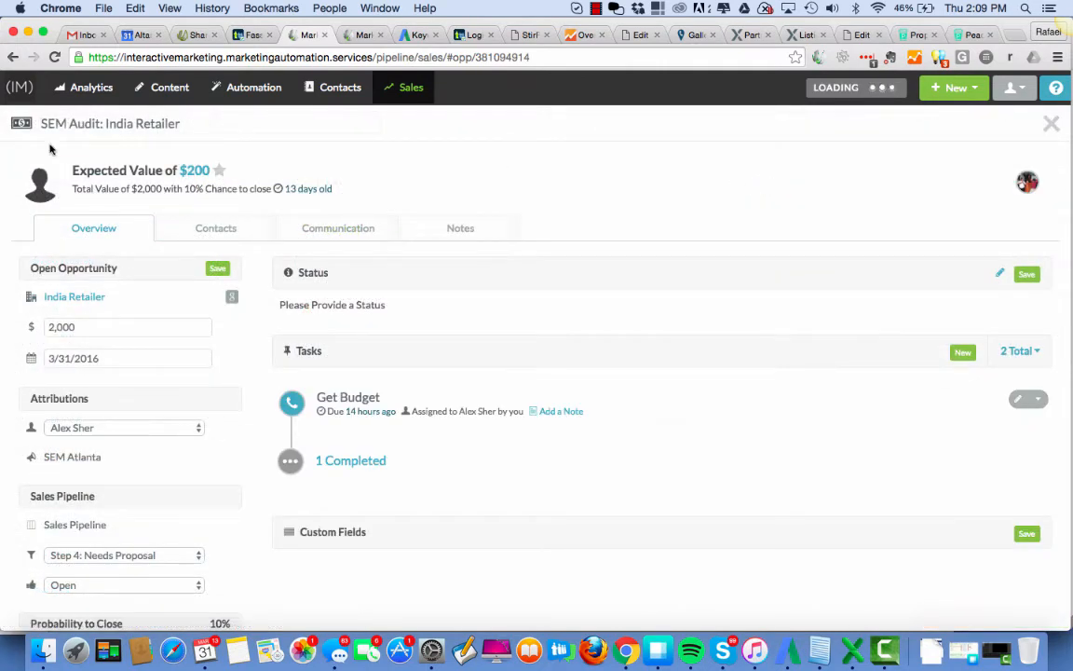
click(86, 122)
drag(101, 123, 40, 123)
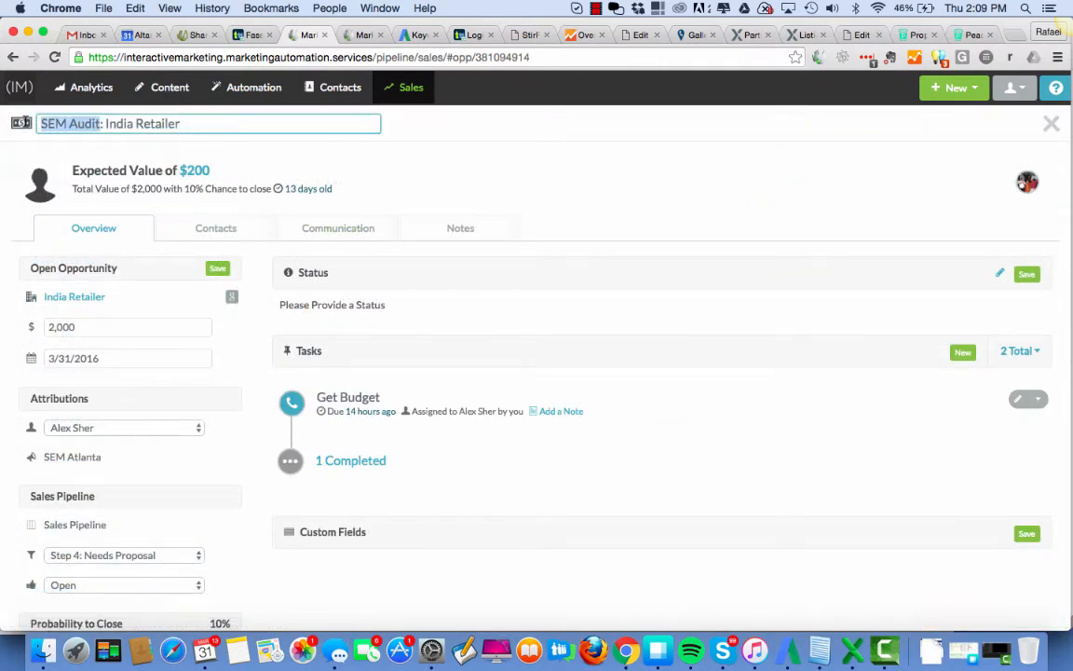
text(Full site)
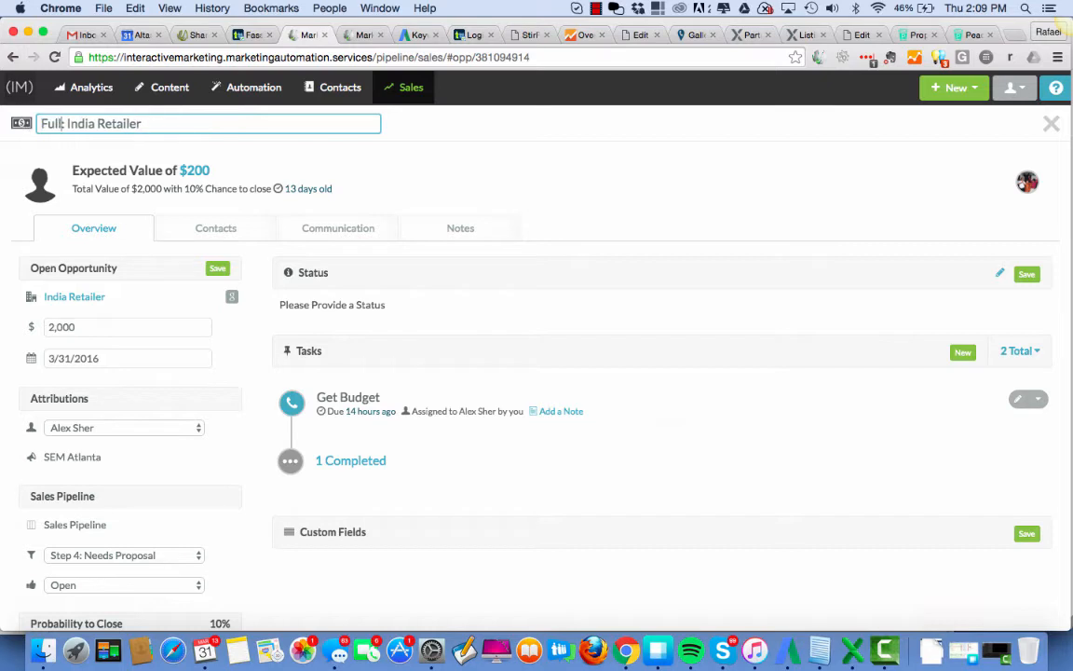
key(BackSpace)
key(BackSpace)
key(BackSpace)
key(BackSpace)
key(BackSpace)
key(BackSpace)
key(BackSpace)
key(BackSpace)
key(BackSpace)
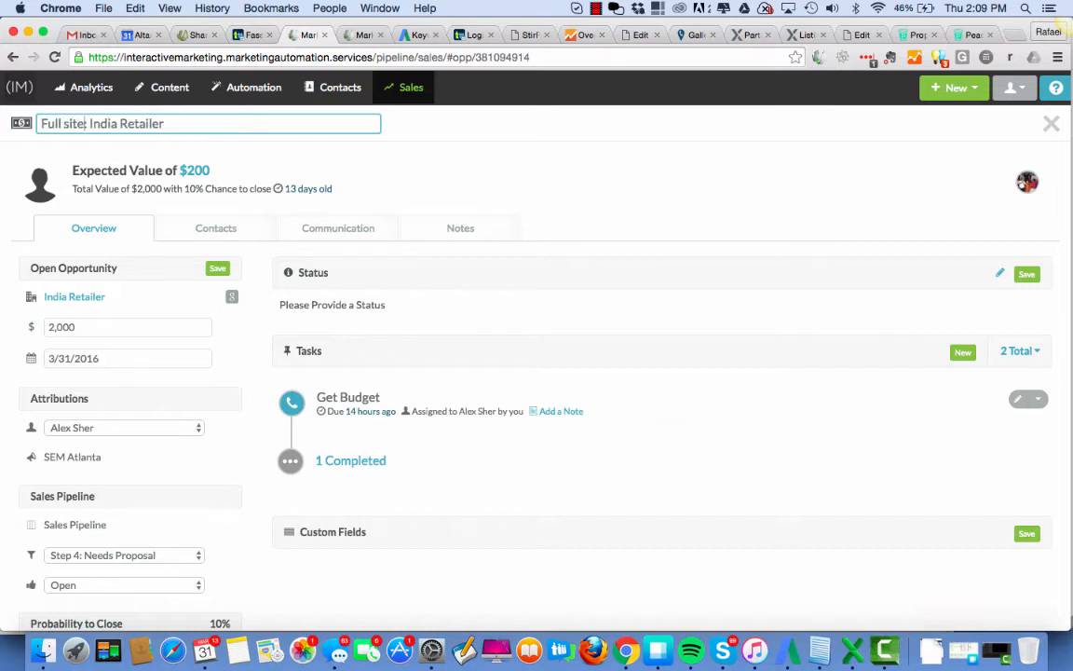
key(BackSpace)
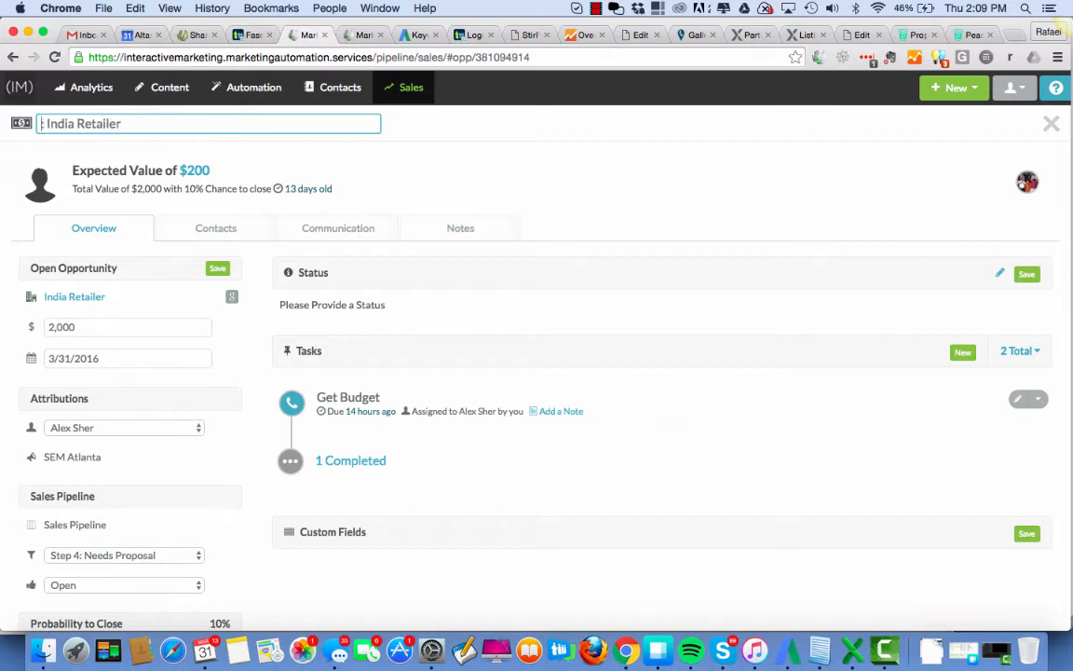
text(eCom )
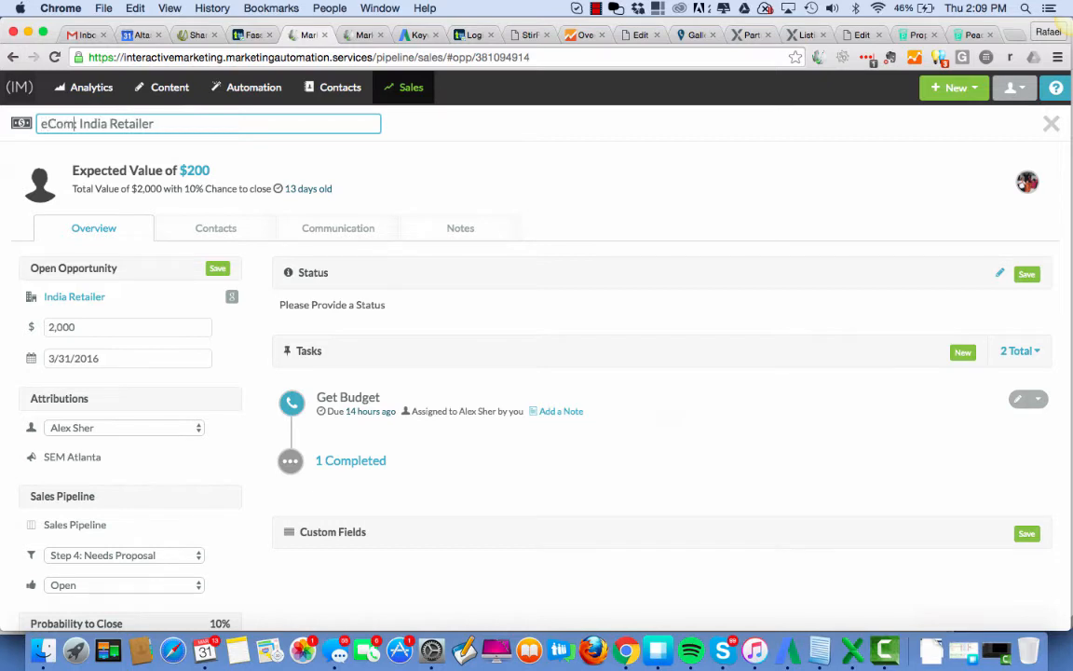
text(merce:)
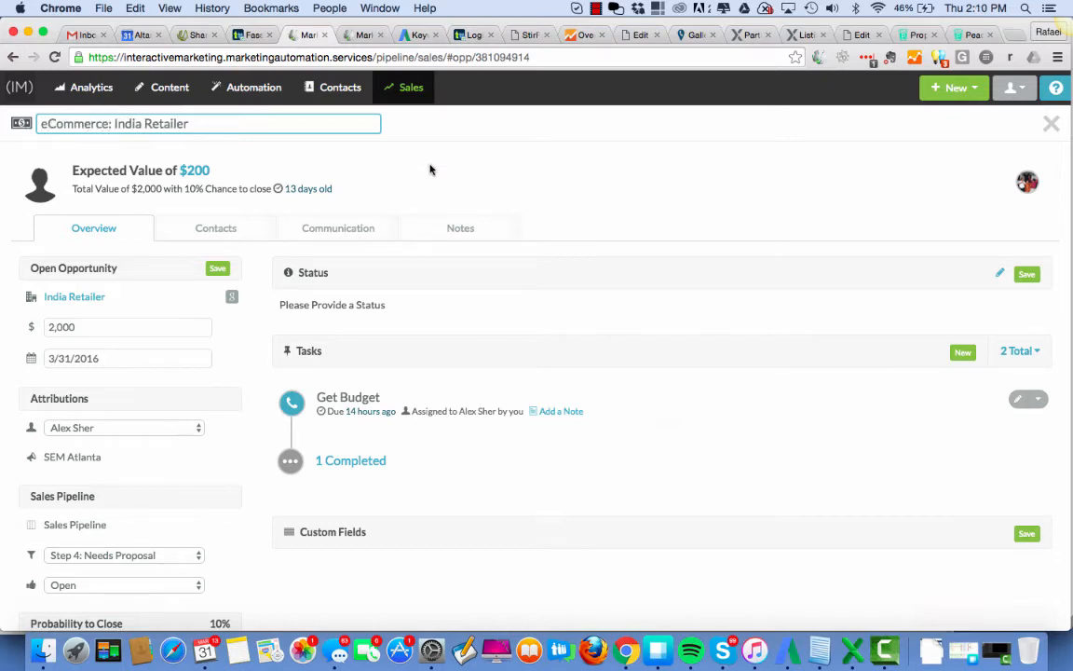
click(612, 208)
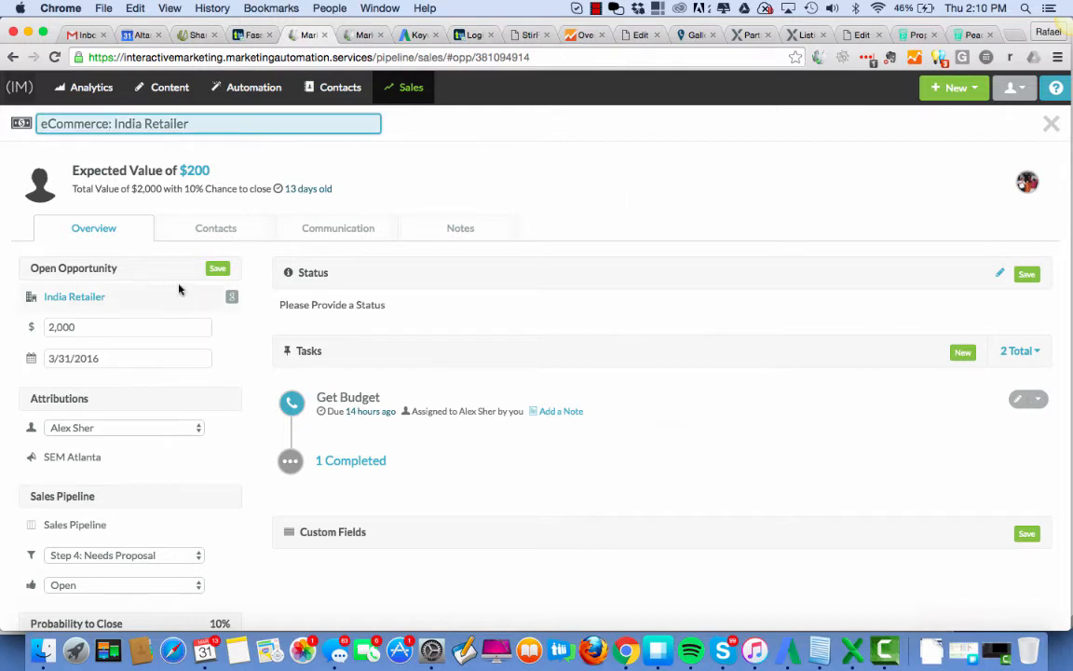
Copy the opportunity contact's email address from its Contacts tab
click(220, 228)
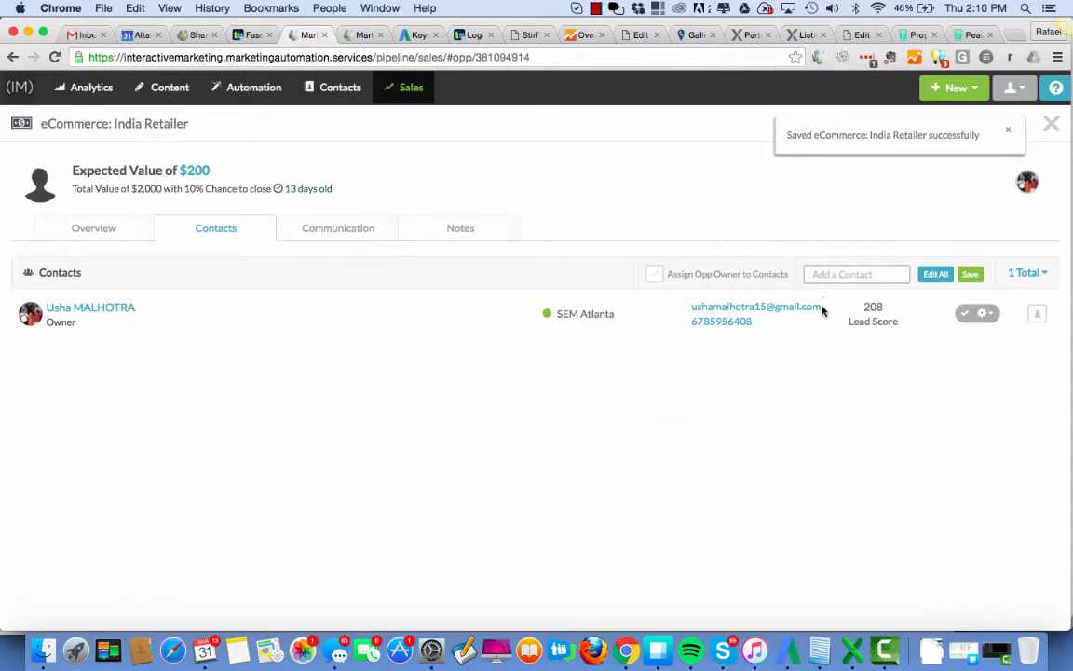
drag(822, 306, 689, 307)
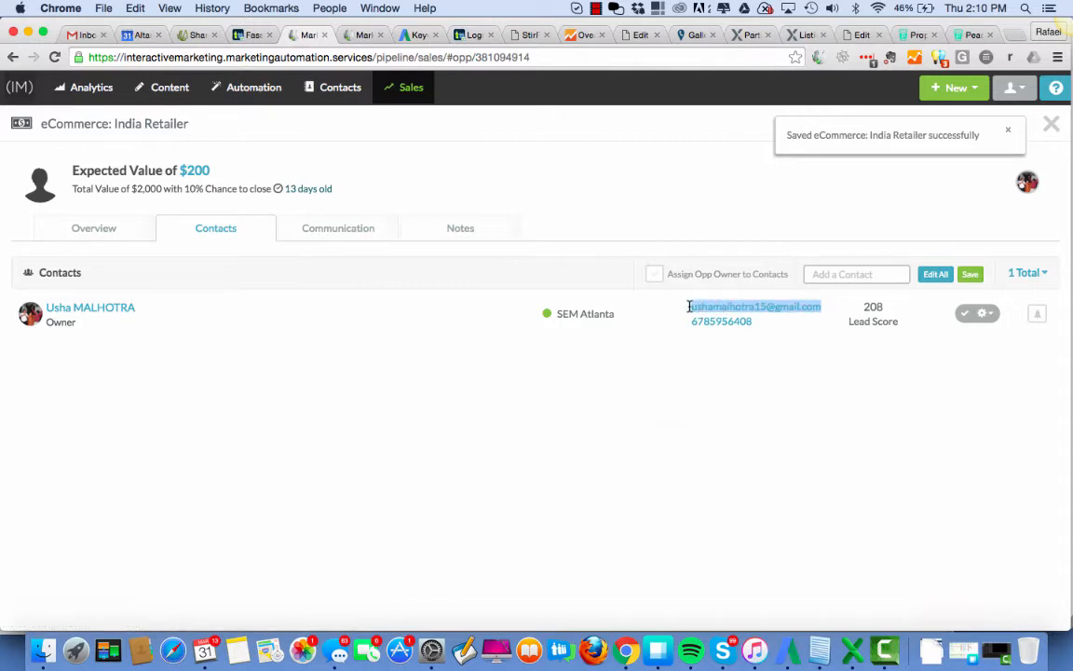
key(super+c)
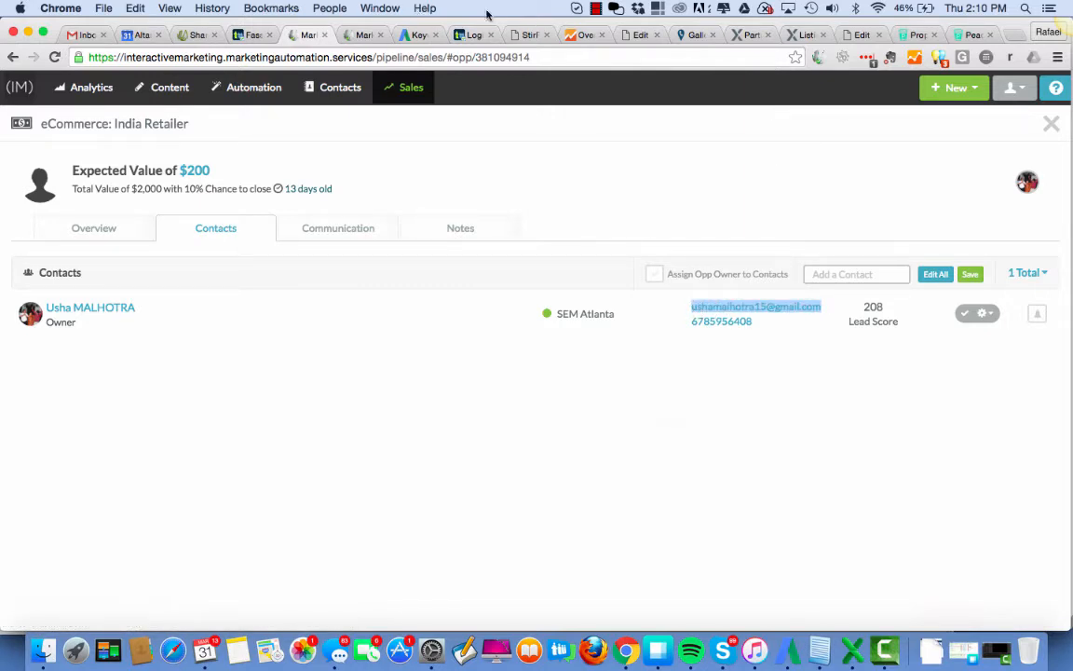
click(969, 35)
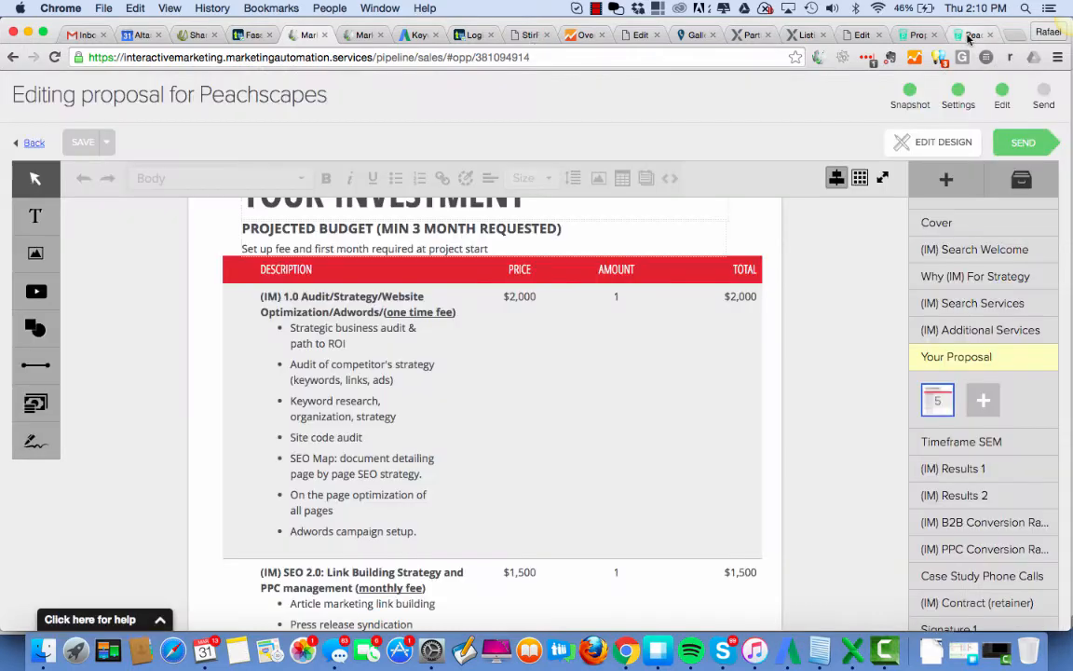
Paste the contact's email into the client's Email Address field and begin a new company
click(915, 35)
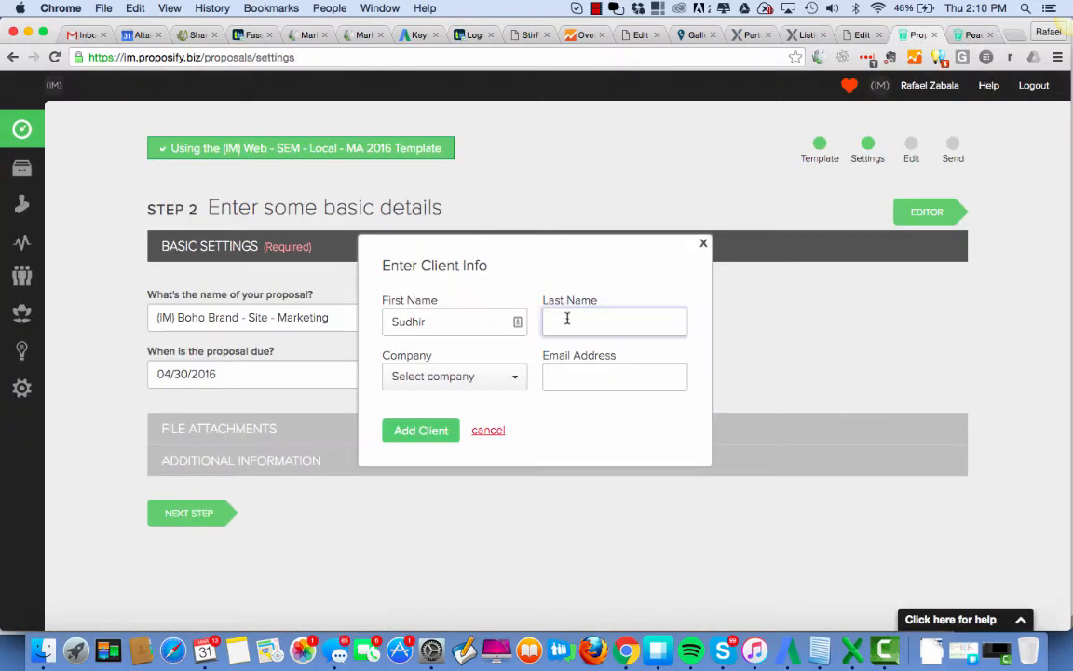
click(556, 378)
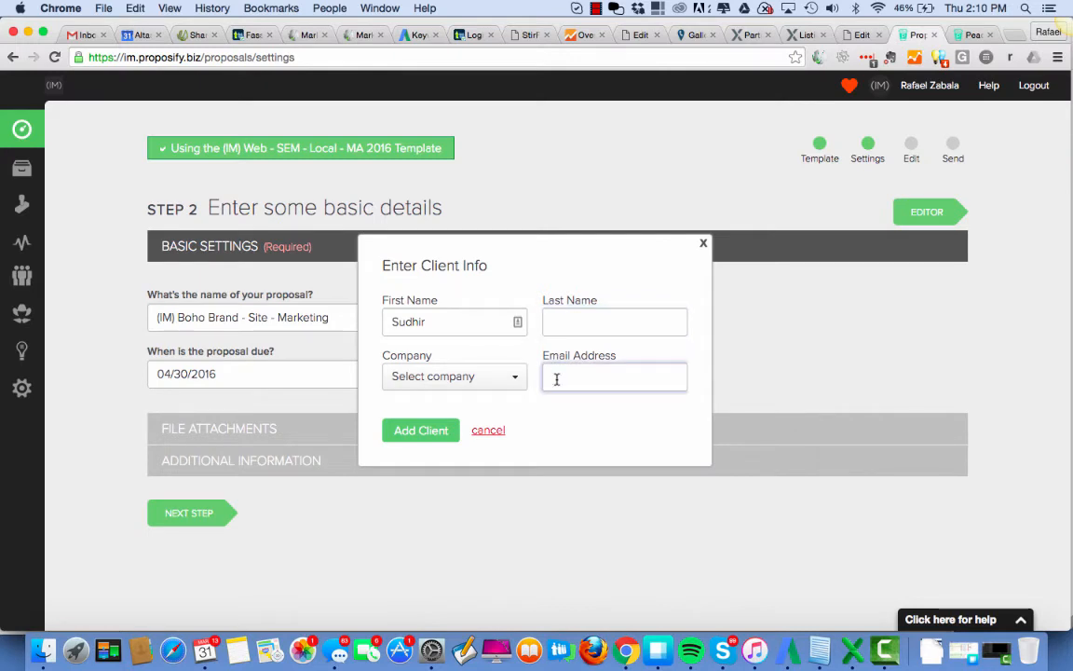
key(super+v)
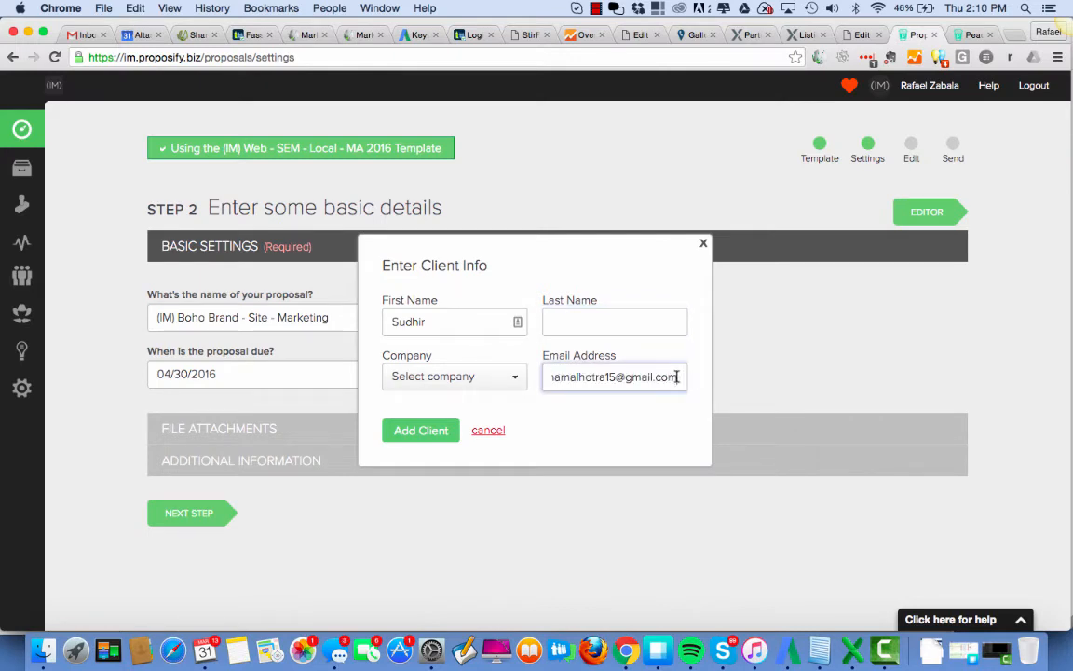
drag(677, 376, 517, 347)
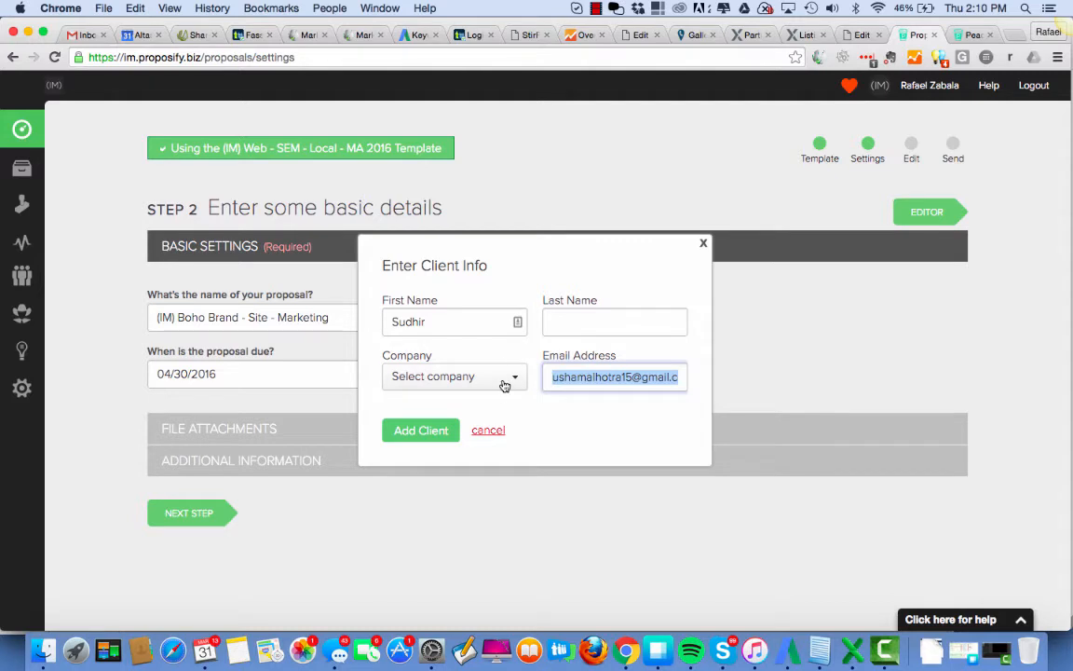
click(504, 382)
click(440, 429)
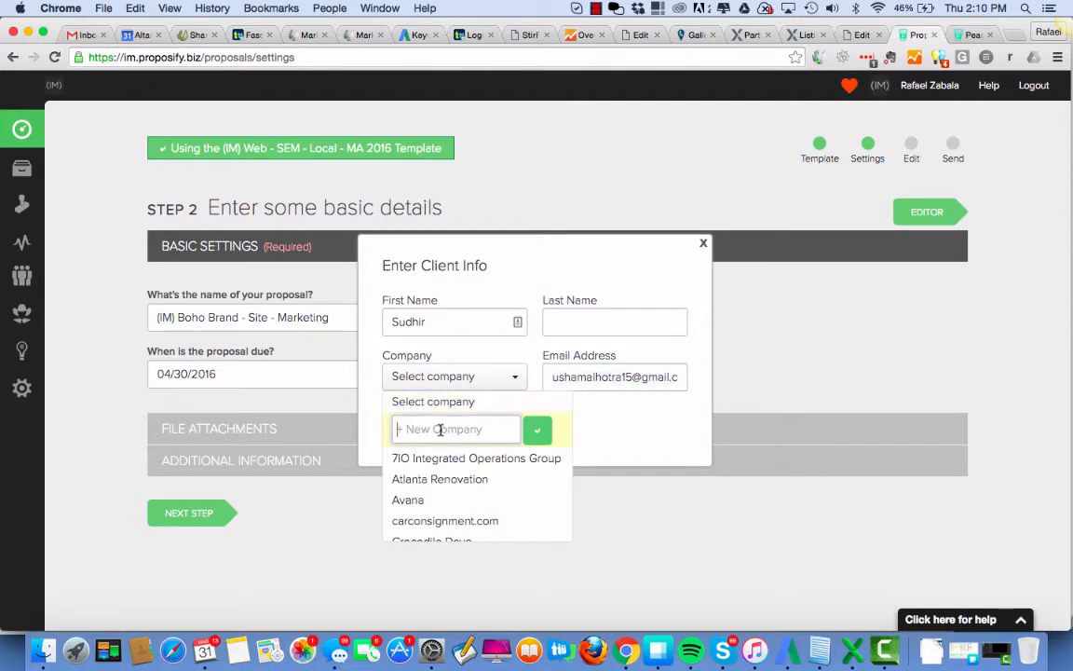
click(347, 35)
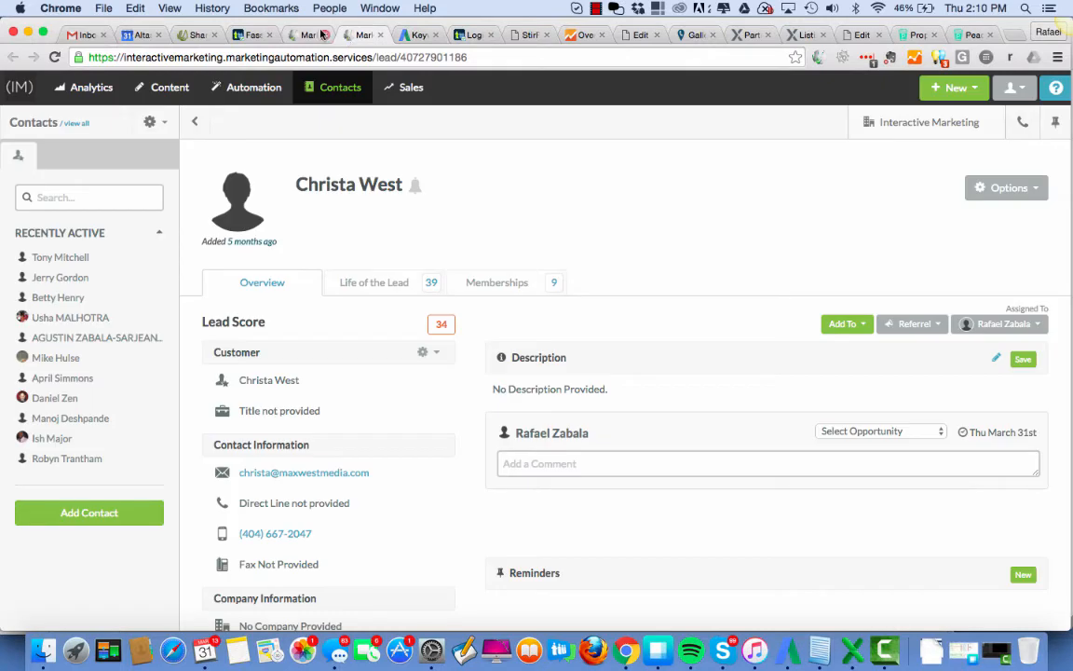
Open the opportunity contact's record in a new tab to check for a company name
click(308, 36)
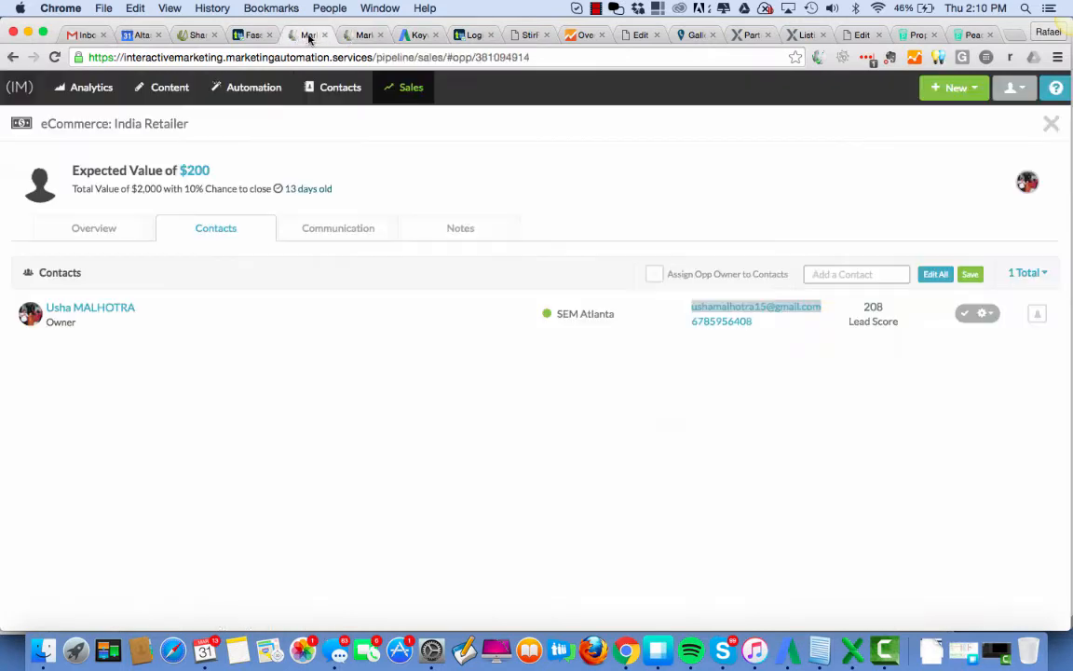
right_click(72, 308)
click(126, 316)
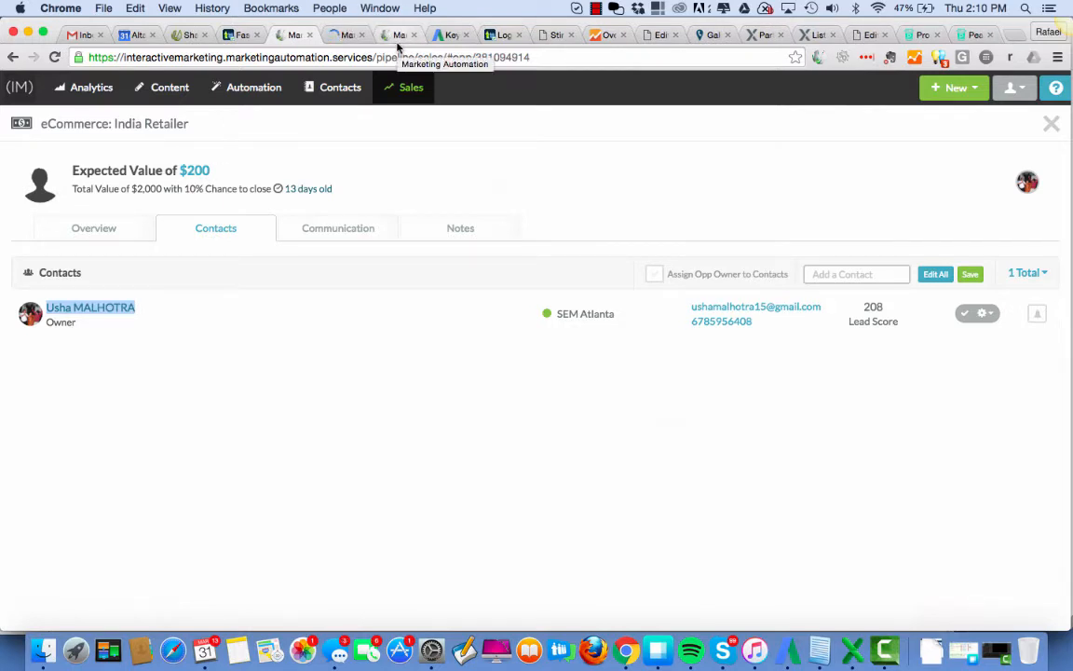
click(344, 37)
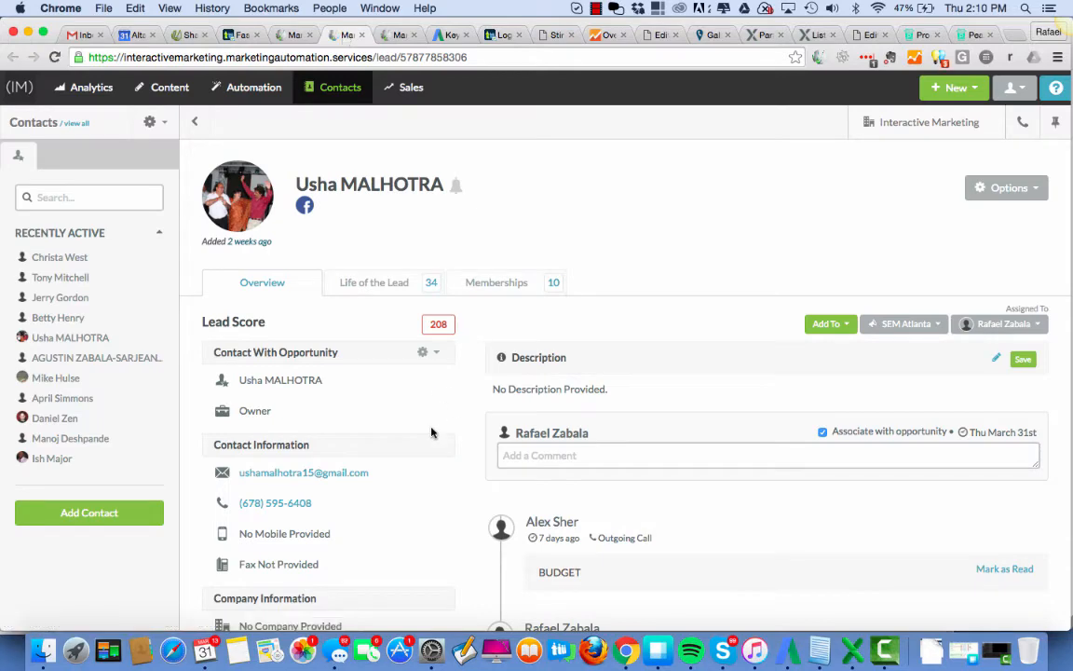
scroll(432, 433, down, 5)
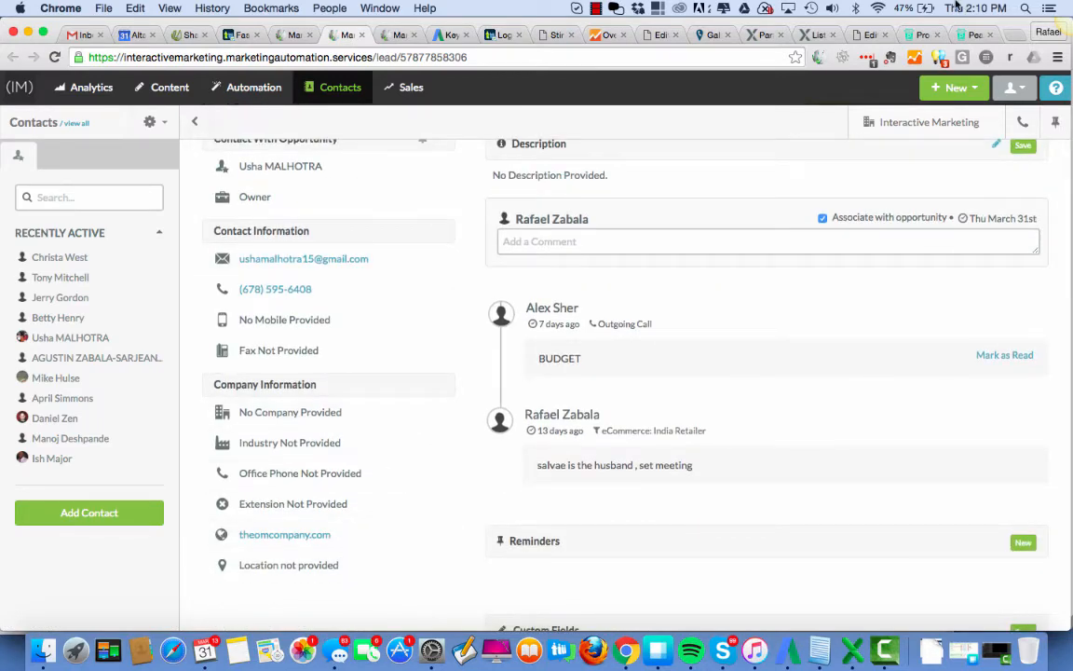
click(239, 36)
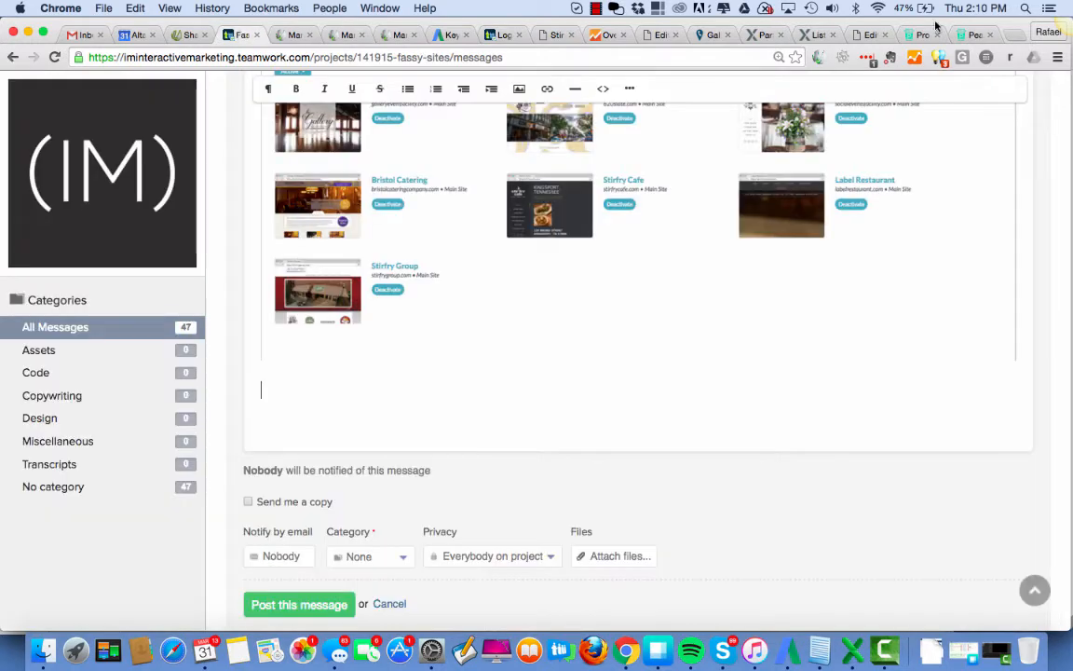
click(921, 35)
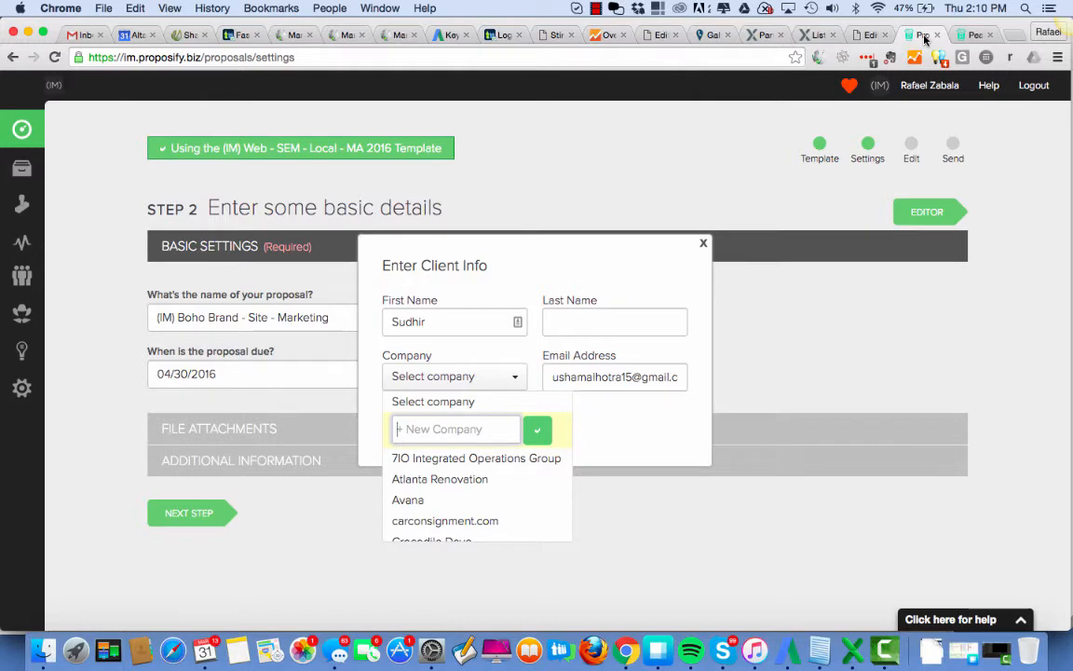
Add 'The Om Company' as the client's new company
click(577, 317)
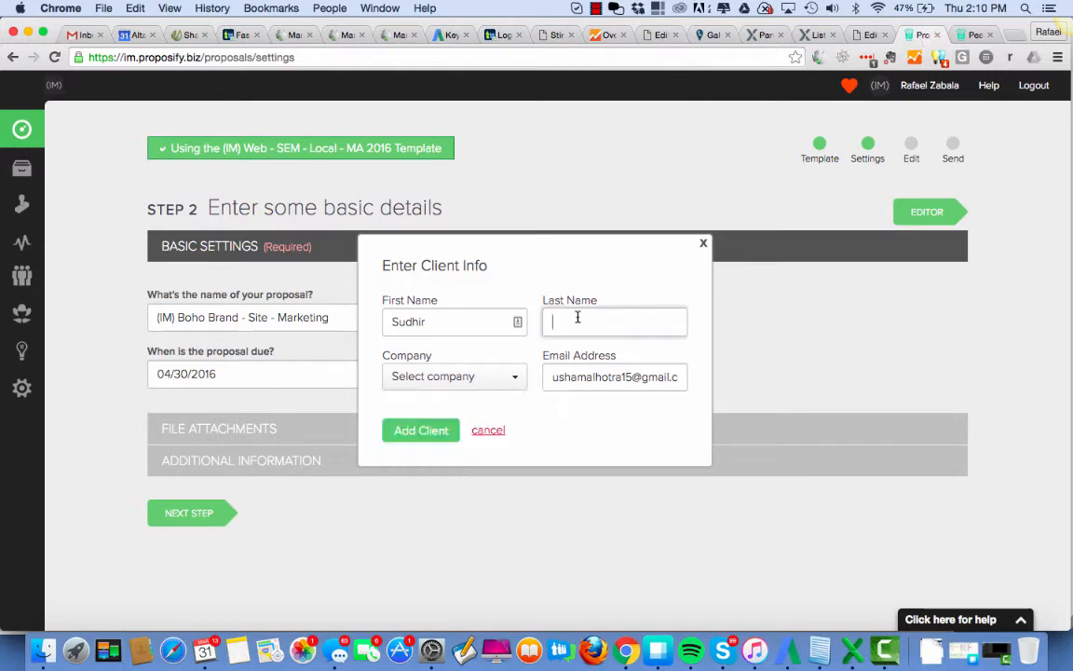
click(500, 380)
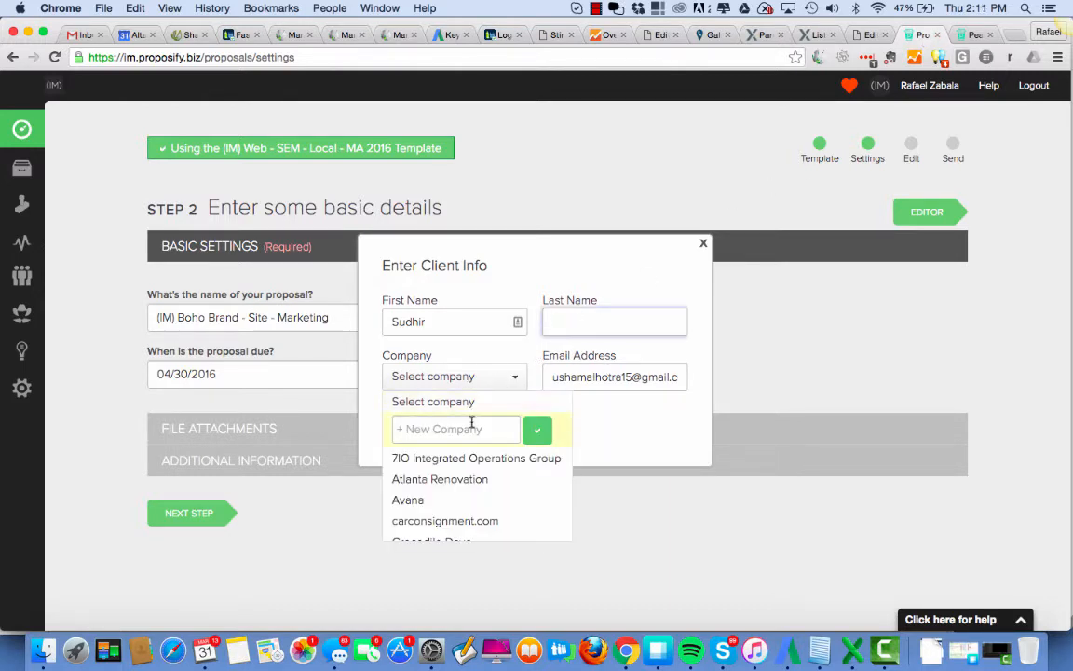
click(471, 425)
text(The )
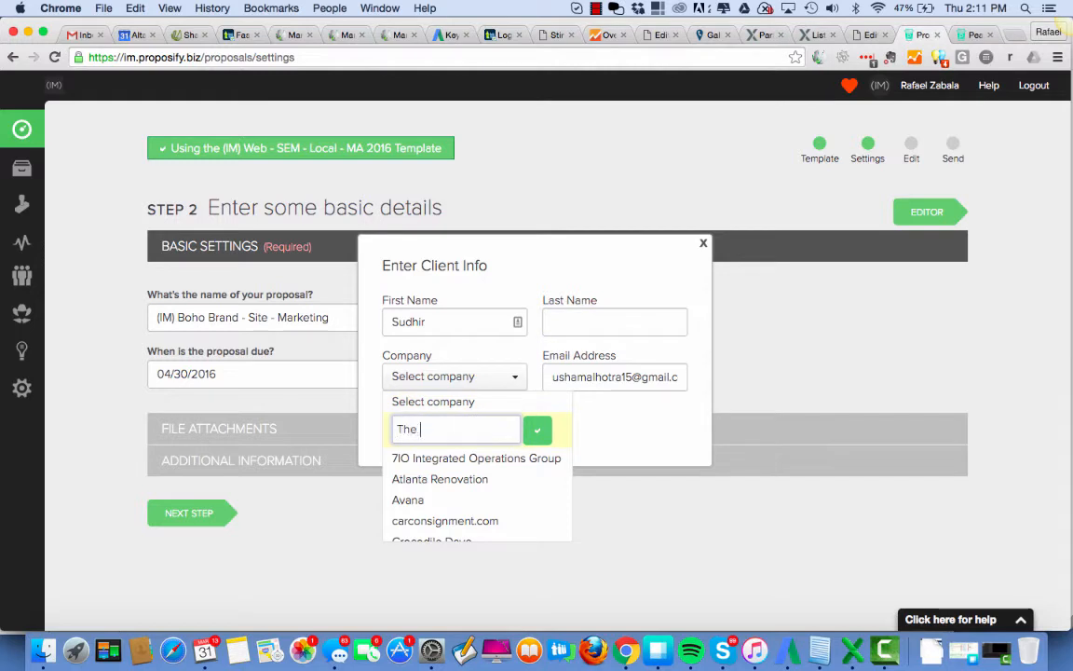
text(Om Company)
click(538, 429)
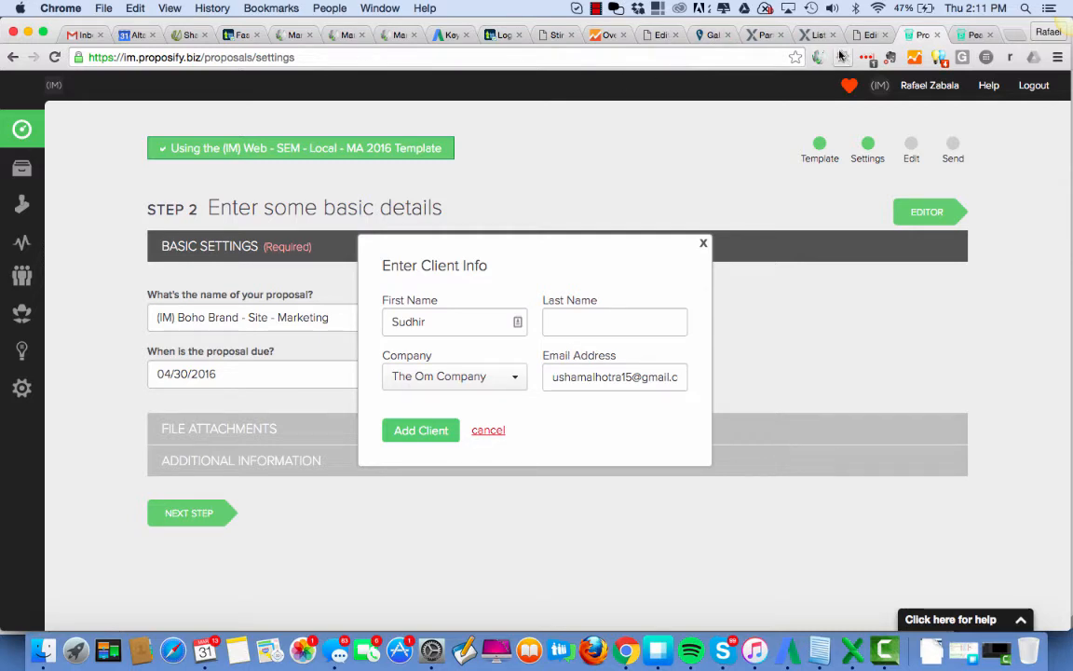
Fill in the contact's last name copied from the CRM and add the client
click(285, 36)
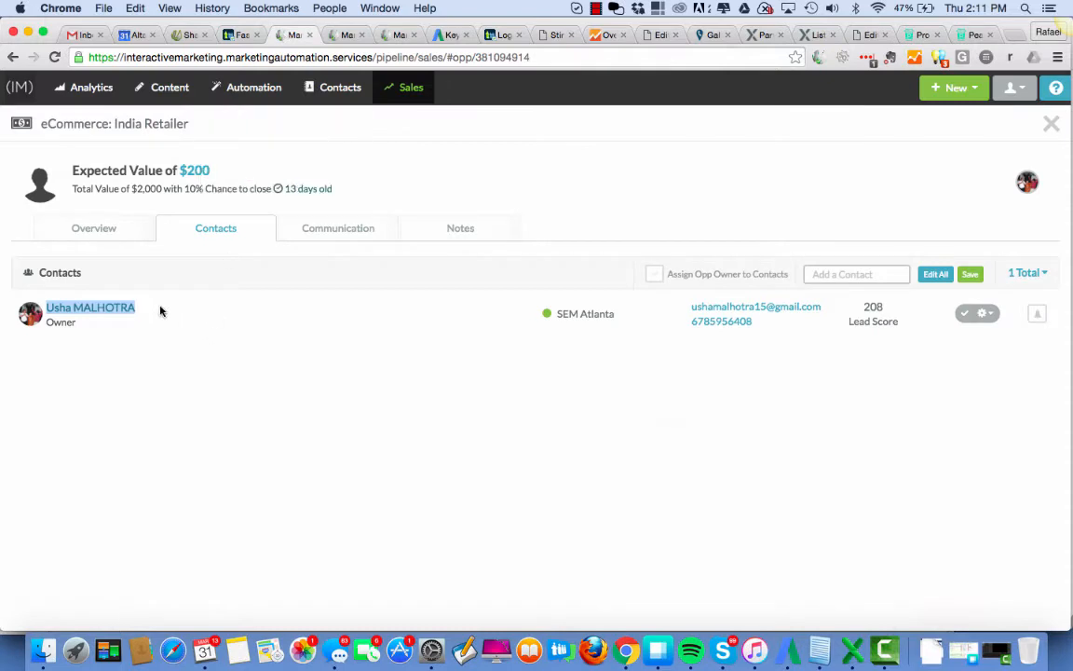
click(150, 312)
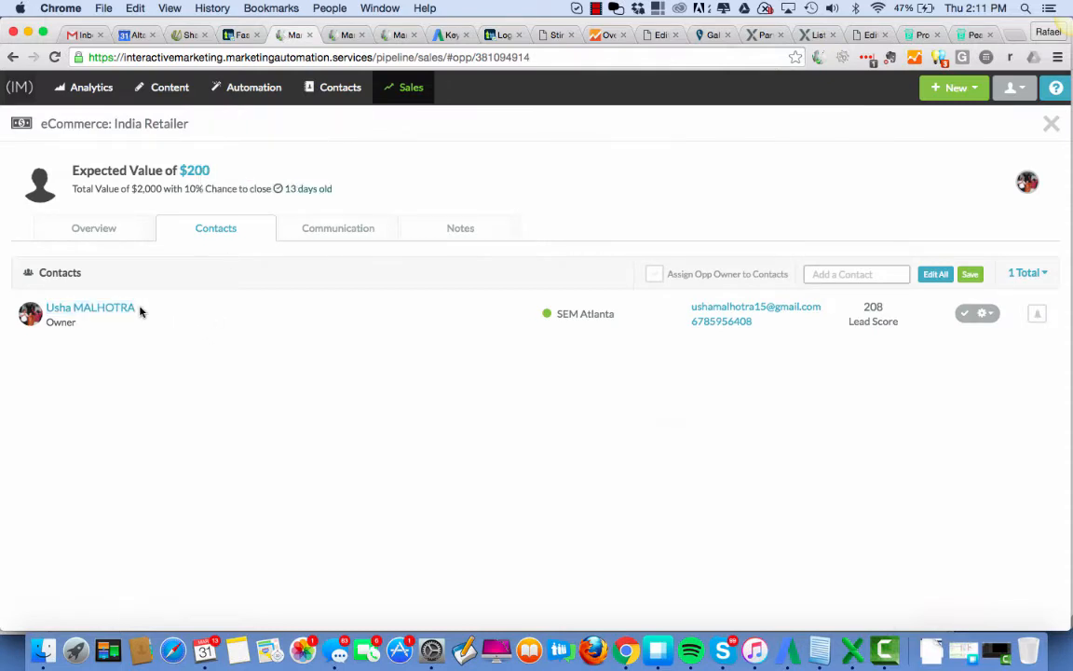
drag(140, 312, 79, 316)
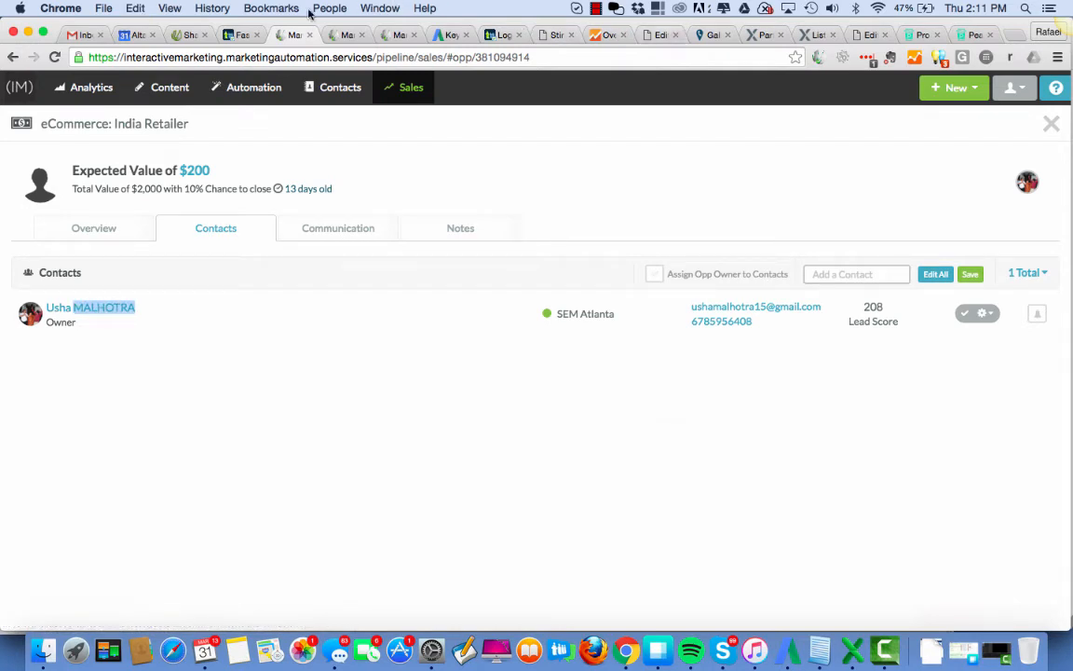
click(917, 34)
click(578, 323)
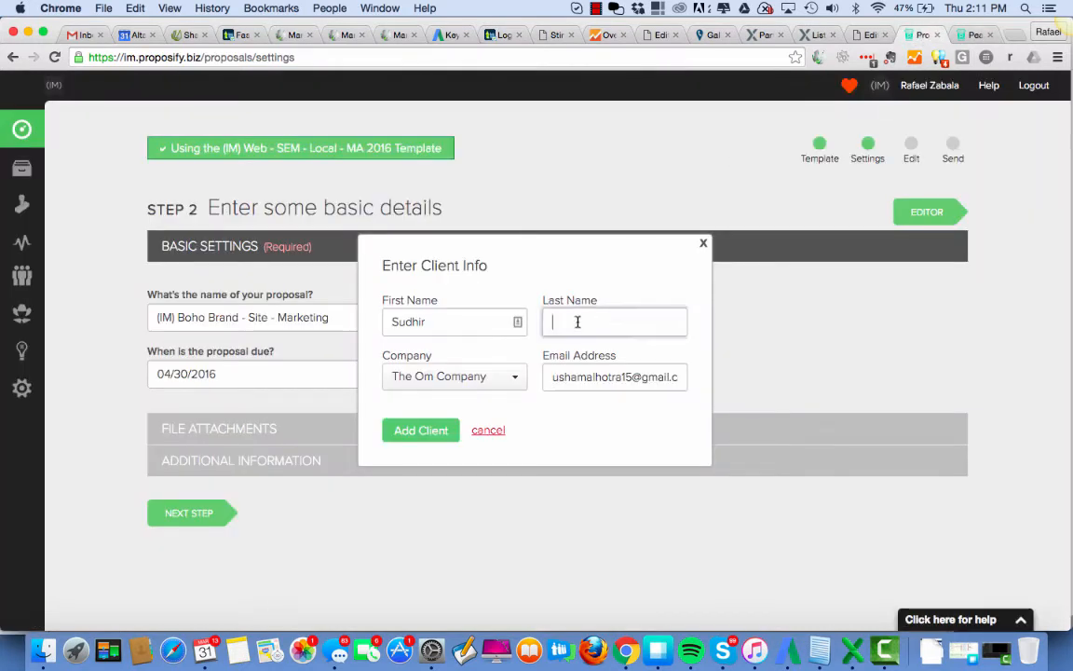
key(super+v)
key(BackSpace)
key(BackSpace)
key(BackSpace)
key(BackSpace)
key(BackSpace)
key(BackSpace)
key(BackSpace)
text(al)
click(424, 438)
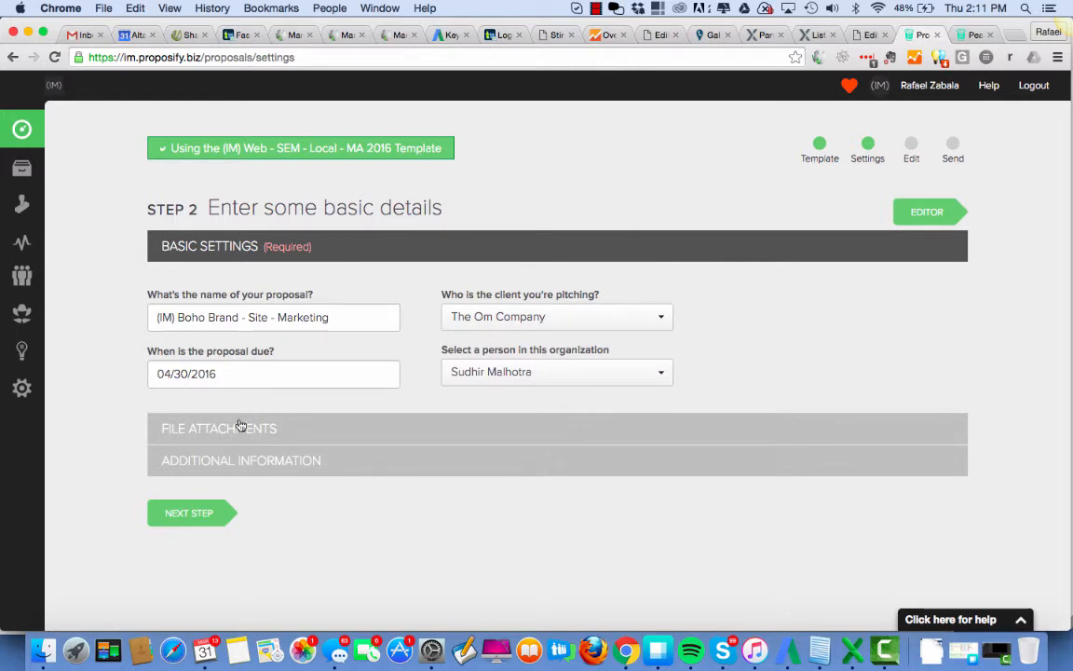
Open the proposal in the editor and review the overview letter
click(187, 521)
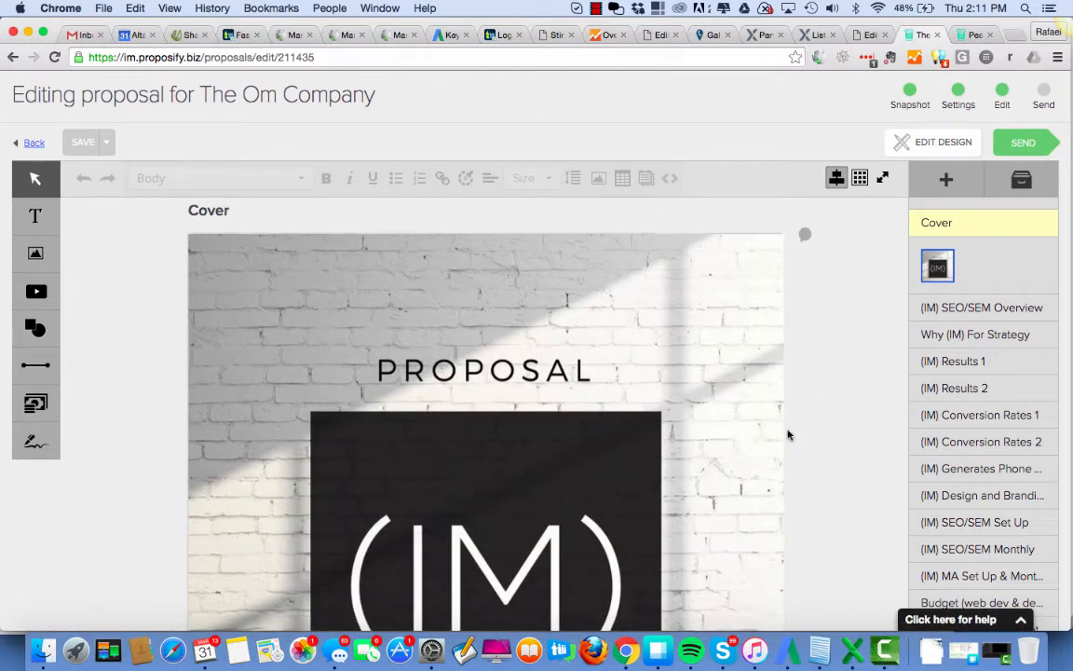
scroll(787, 435, down, 10)
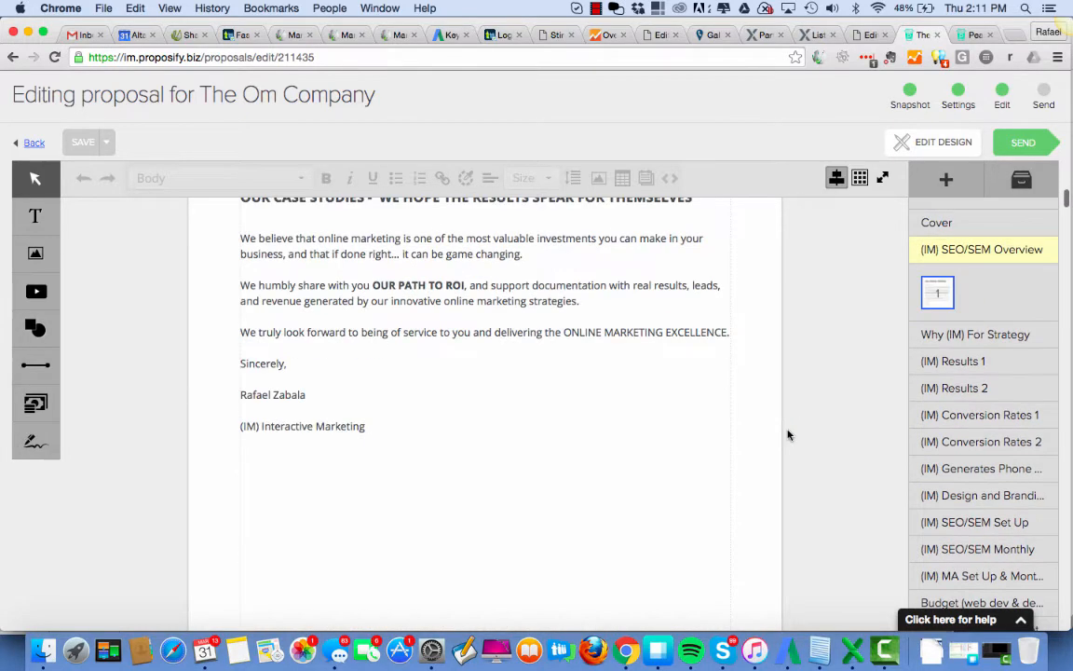
scroll(788, 433, up, 8)
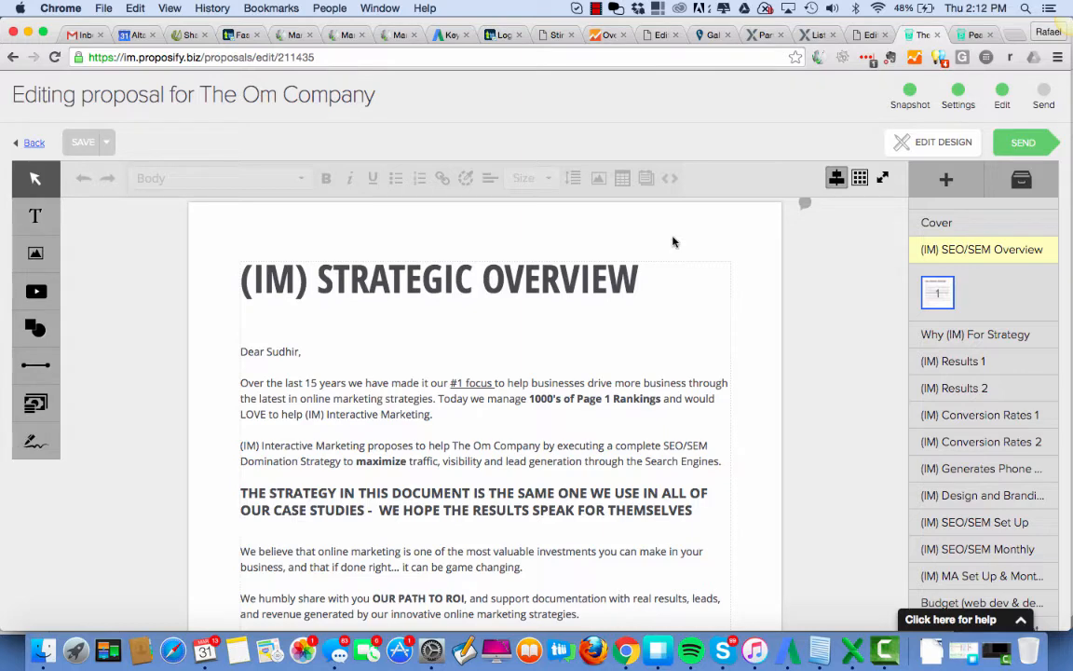
scroll(589, 446, down, 2)
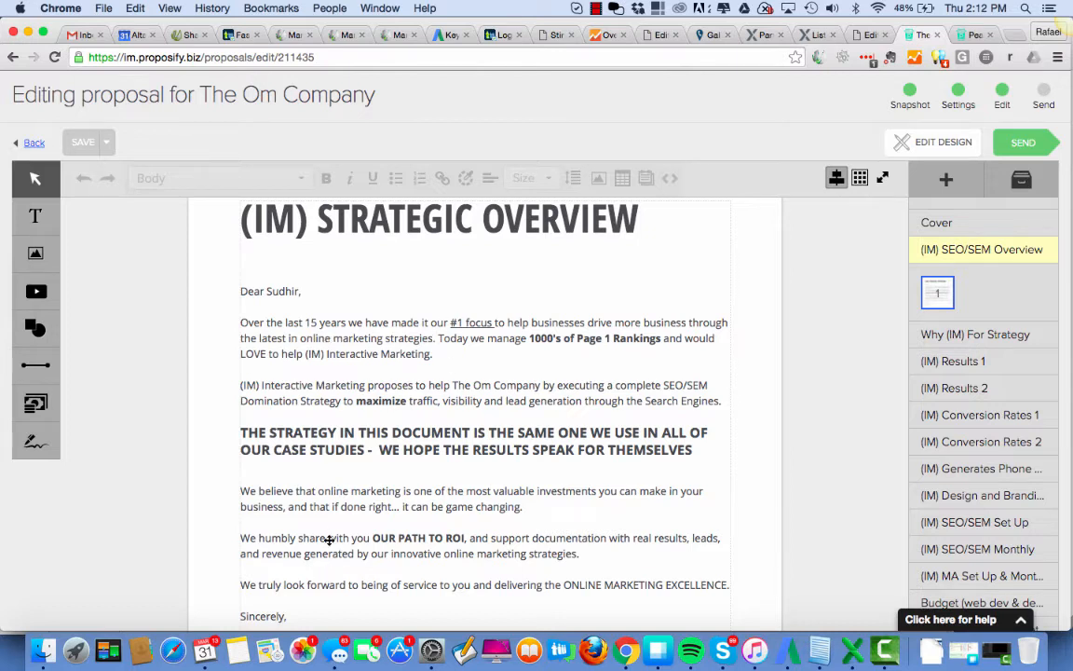
click(343, 612)
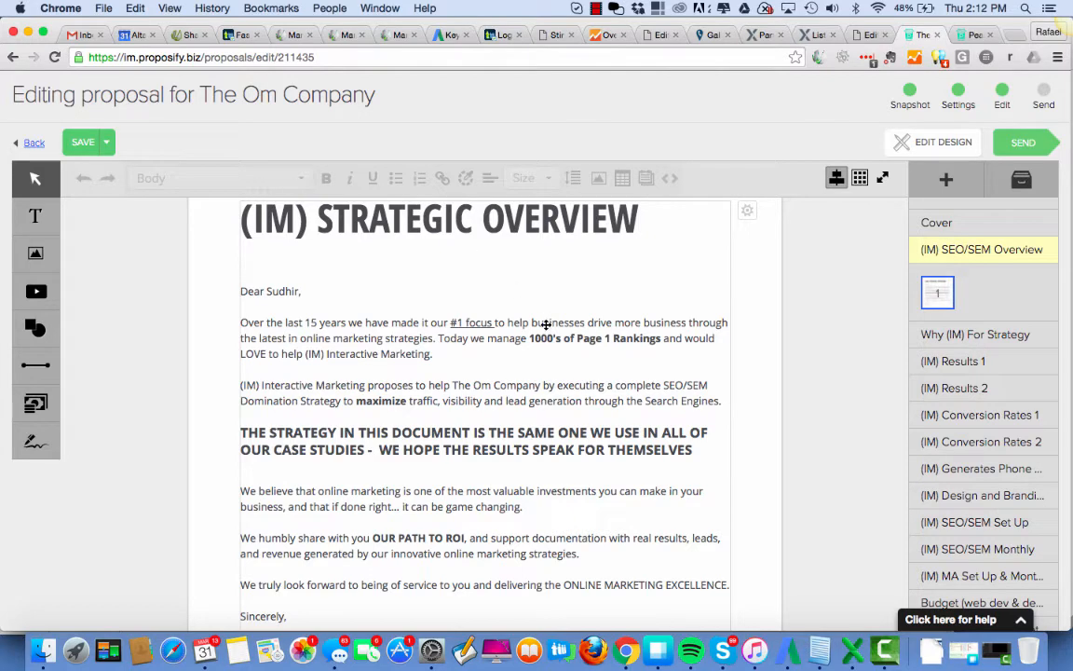
scroll(564, 399, down, 3)
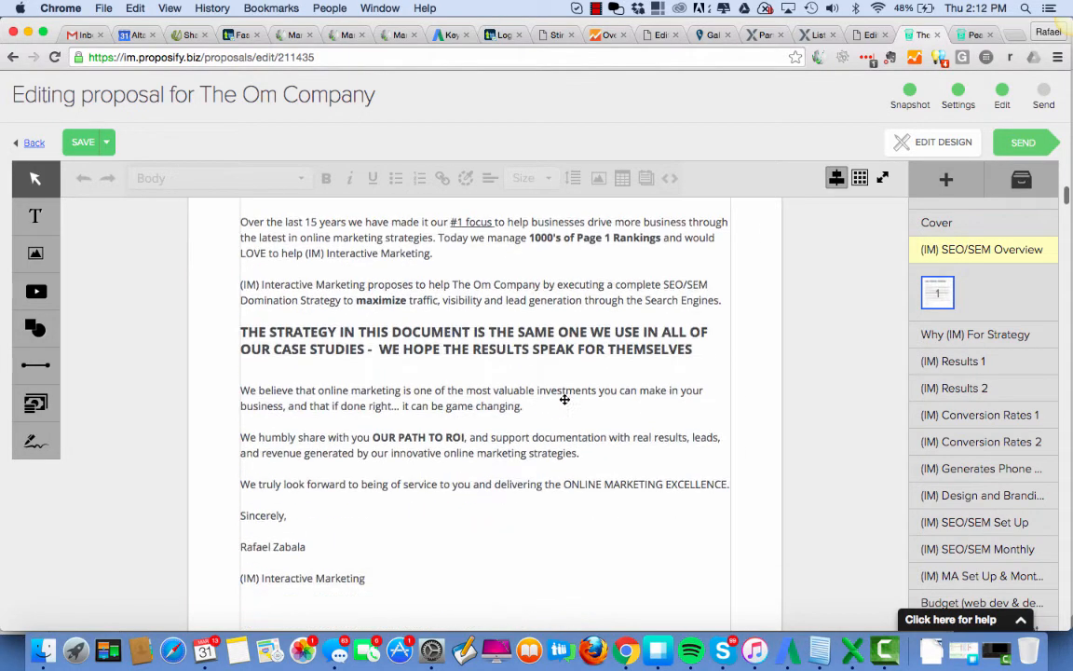
Review the Why (IM) For Strategy, (IM) Results 1 and (IM) Results 2 sections
click(946, 336)
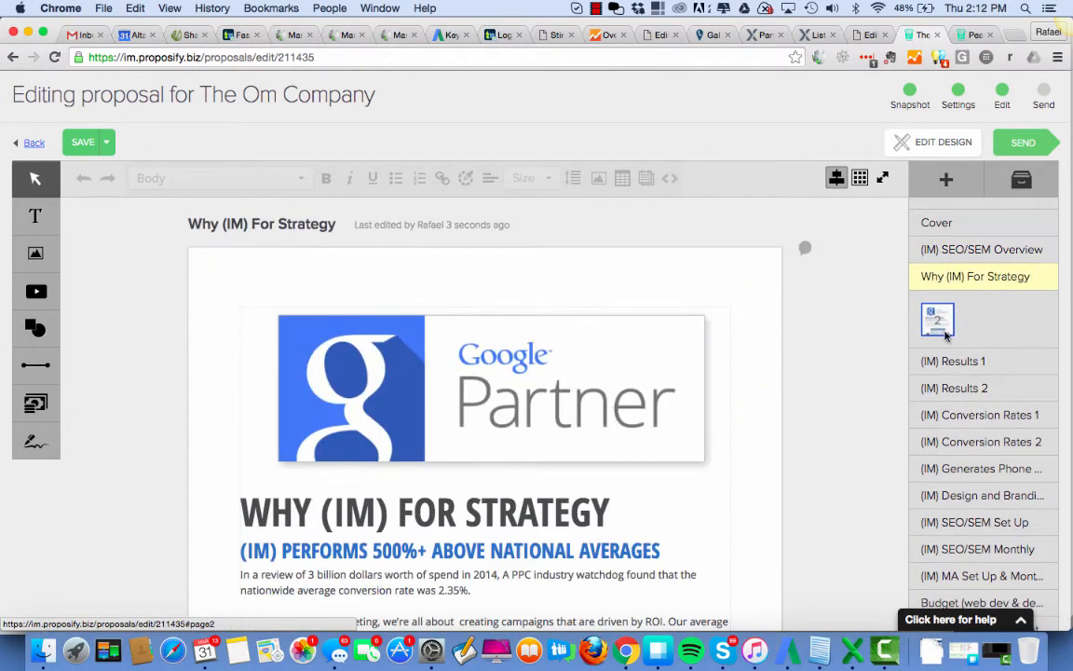
scroll(675, 577, down, 5)
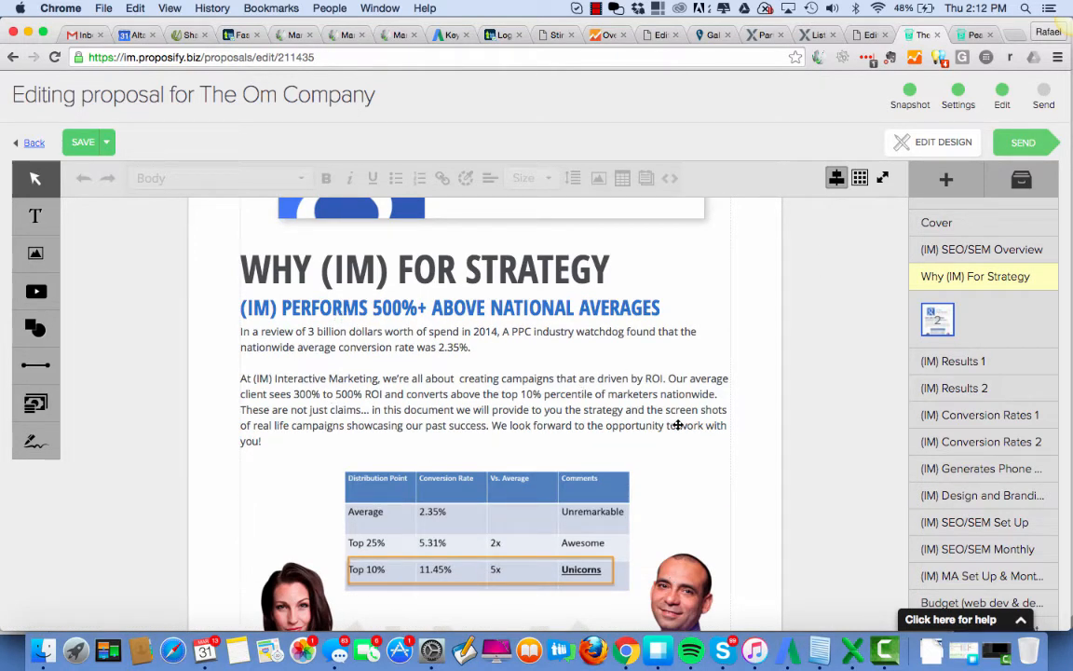
click(951, 365)
scroll(567, 457, down, 10)
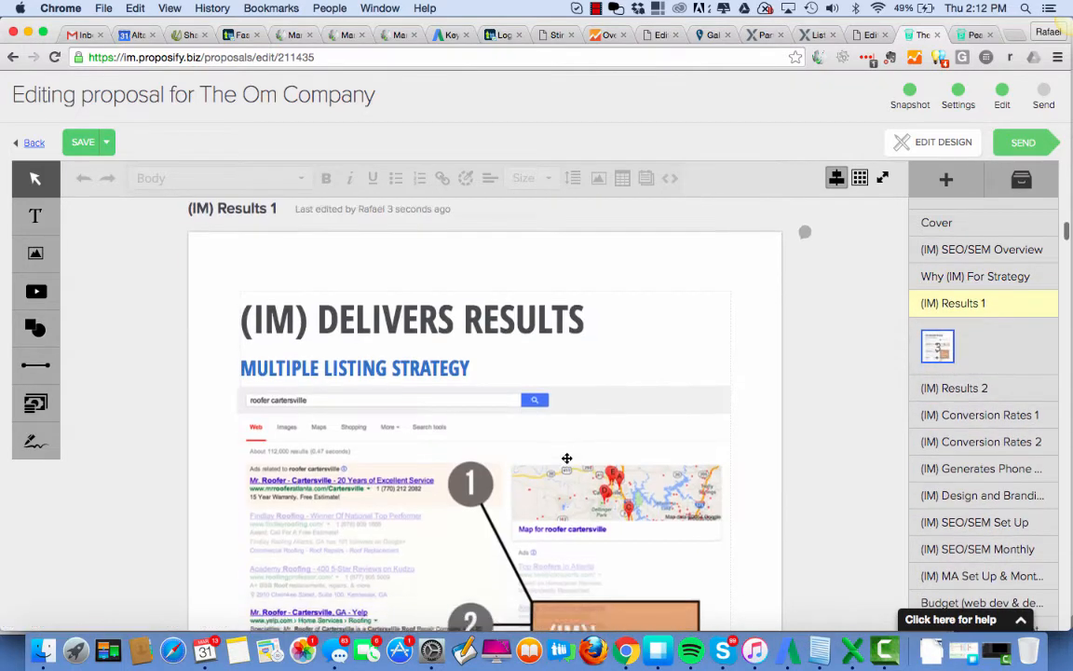
scroll(567, 458, up, 3)
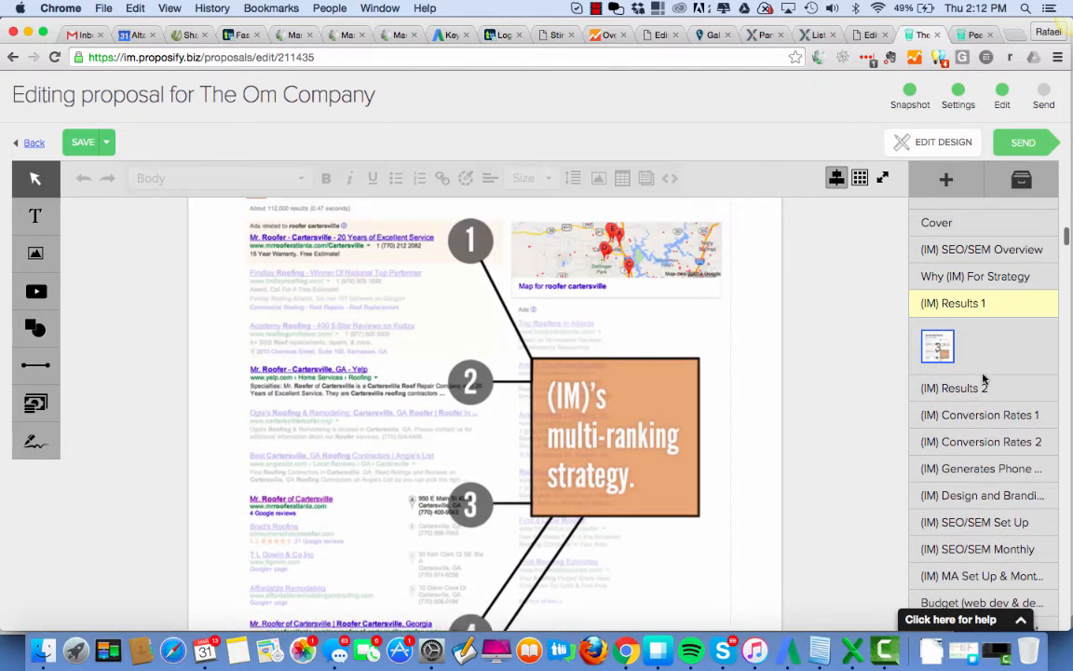
click(980, 399)
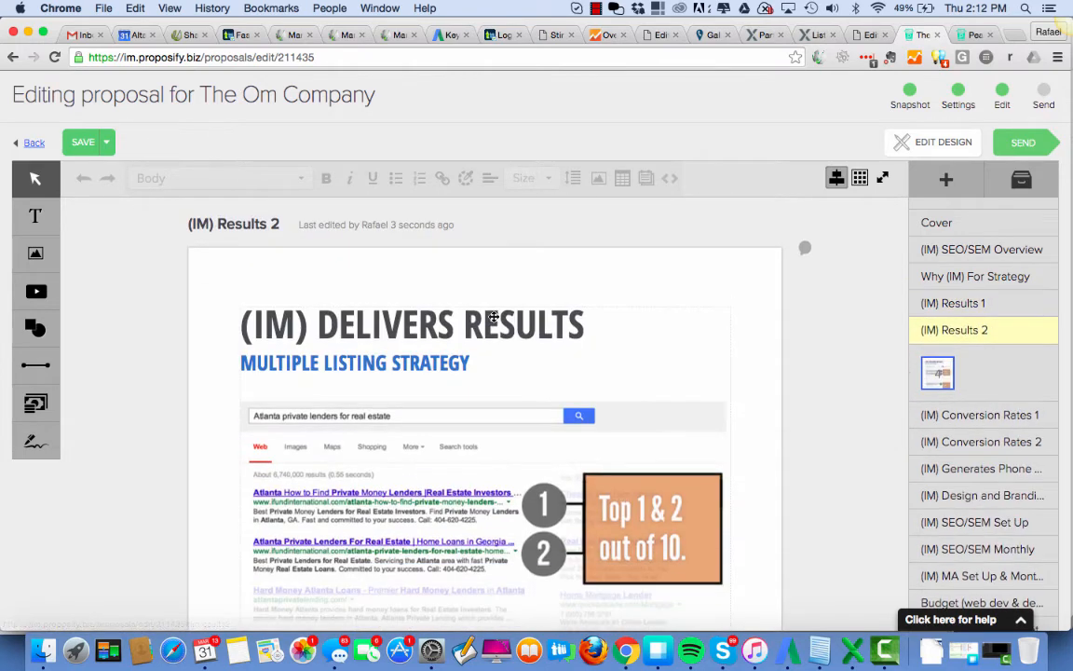
scroll(472, 424, down, 10)
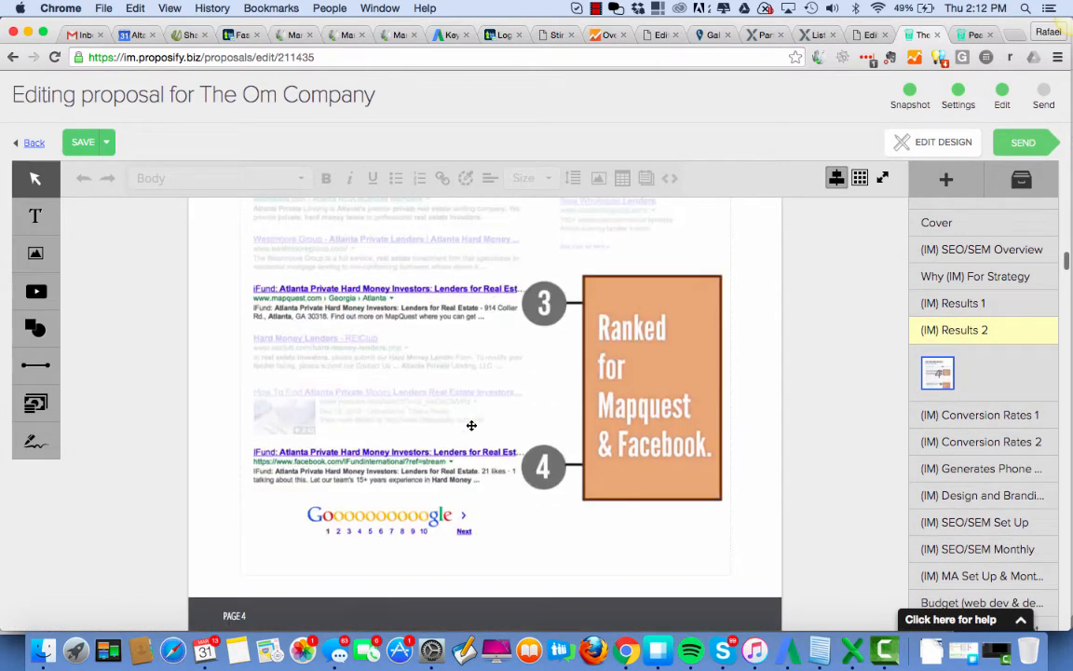
mouse_move(983, 314)
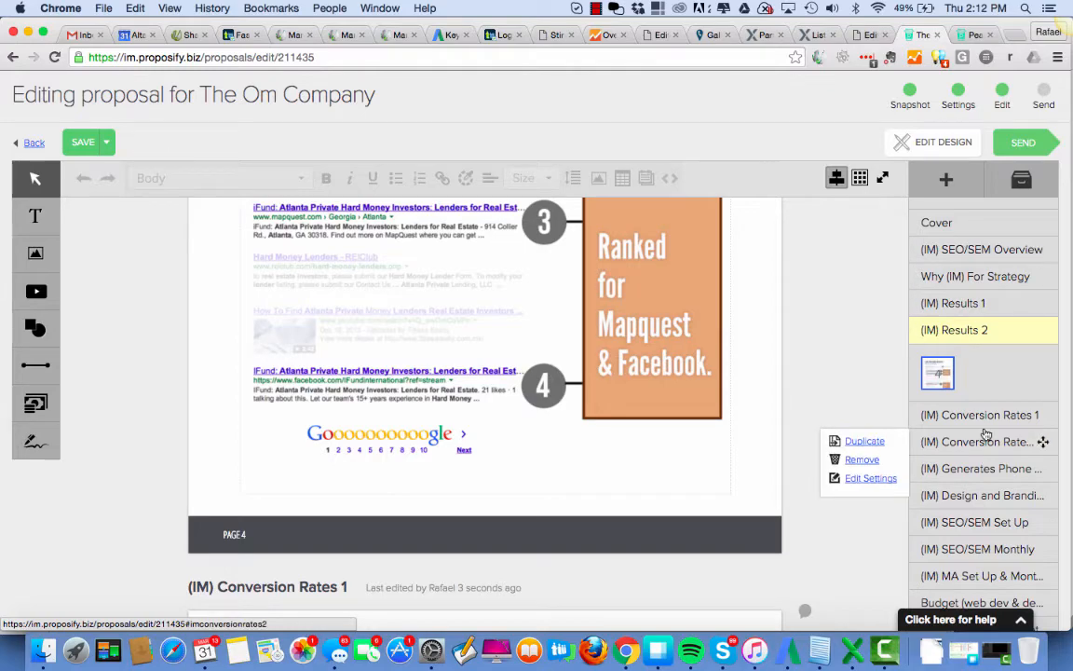
scroll(666, 412, down, 10)
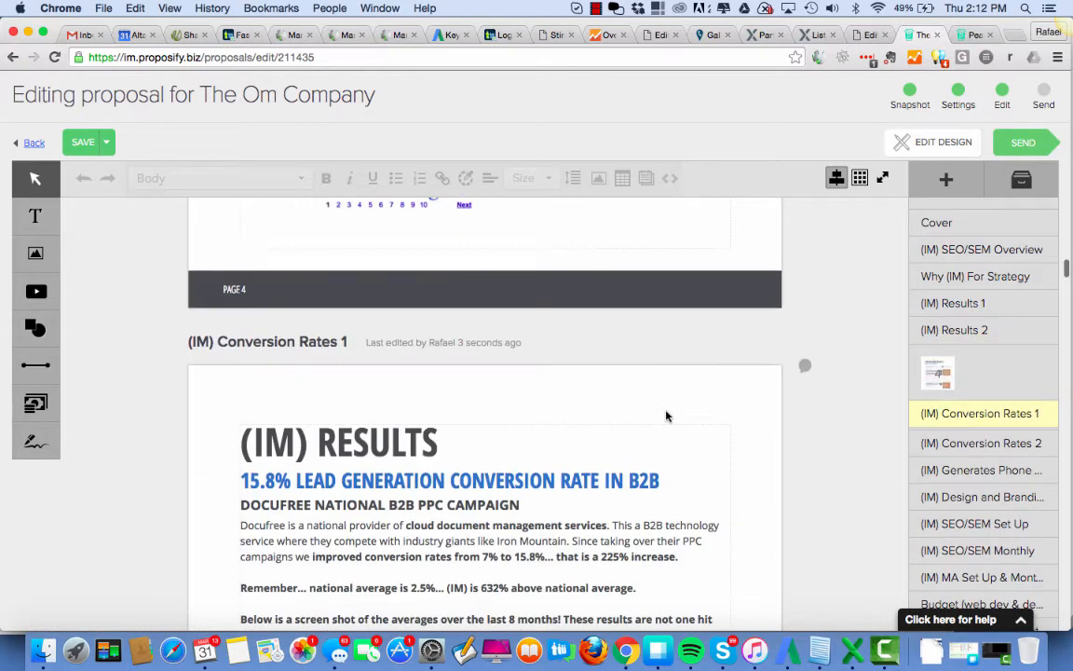
scroll(665, 416, down, 20)
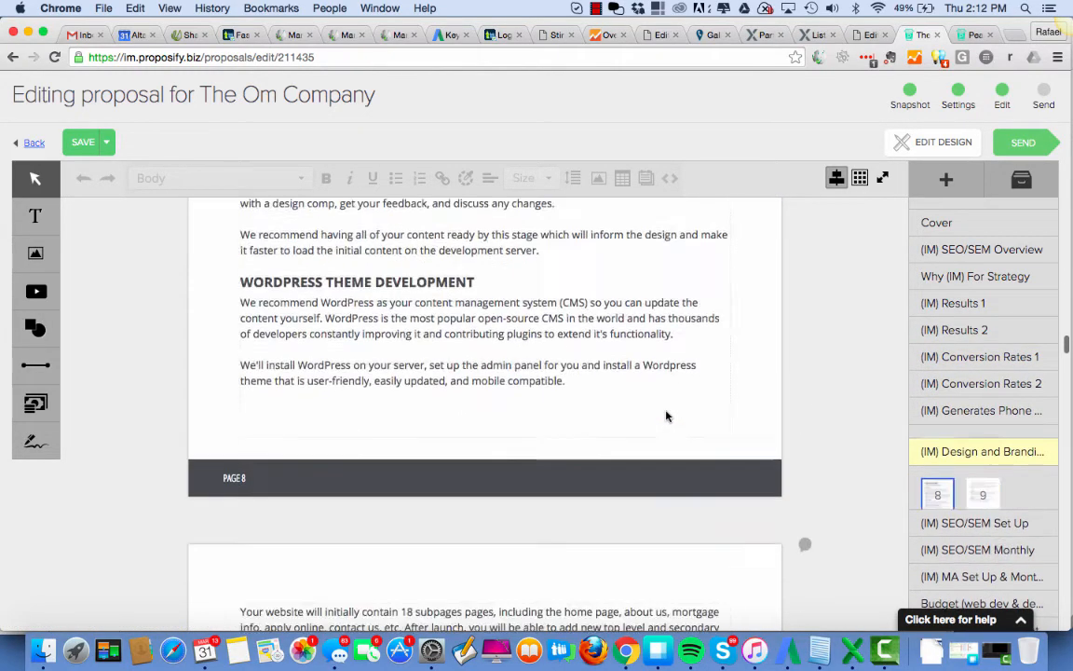
Move (IM) Design and Branding near the top, with (IM) SEO/SEM Set Up right under it
scroll(665, 416, down, 20)
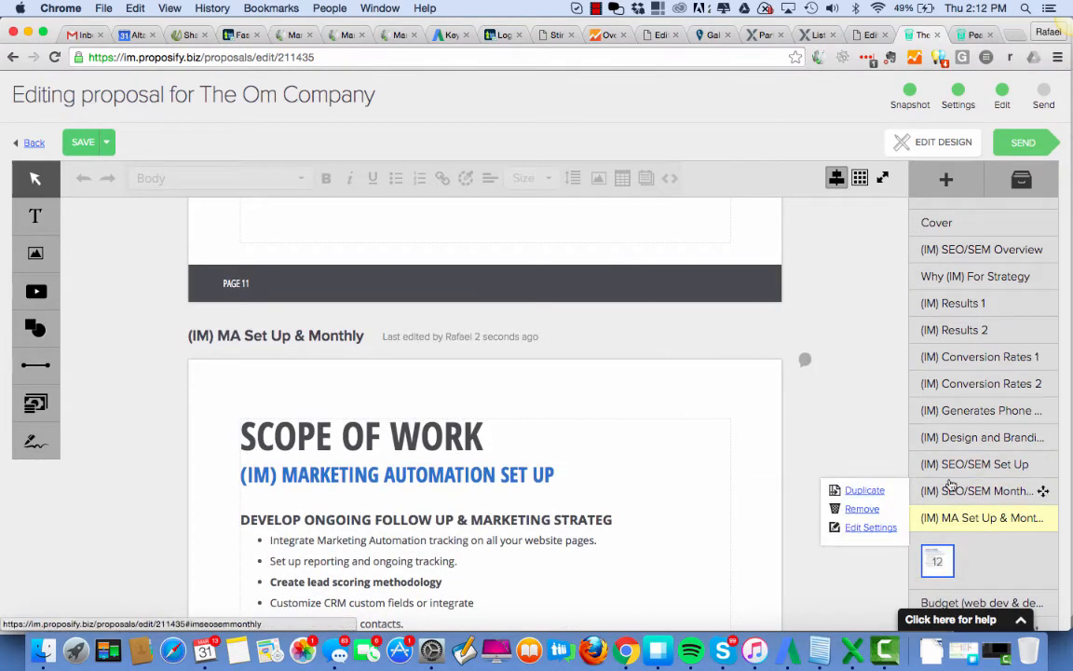
scroll(950, 483, down, 4)
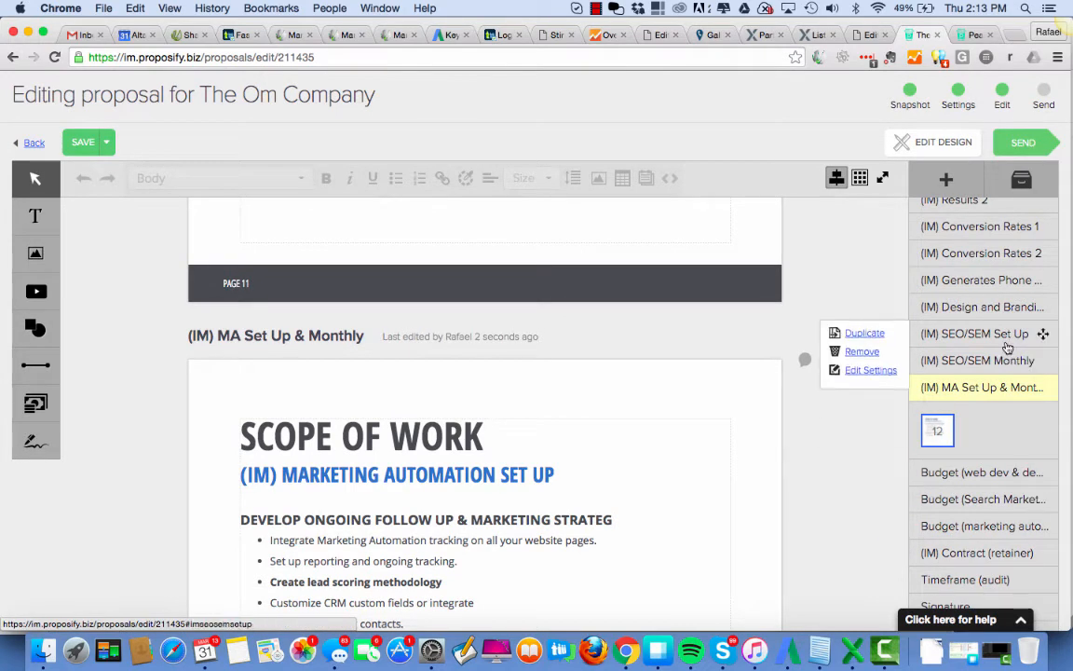
scroll(1006, 346, up, 4)
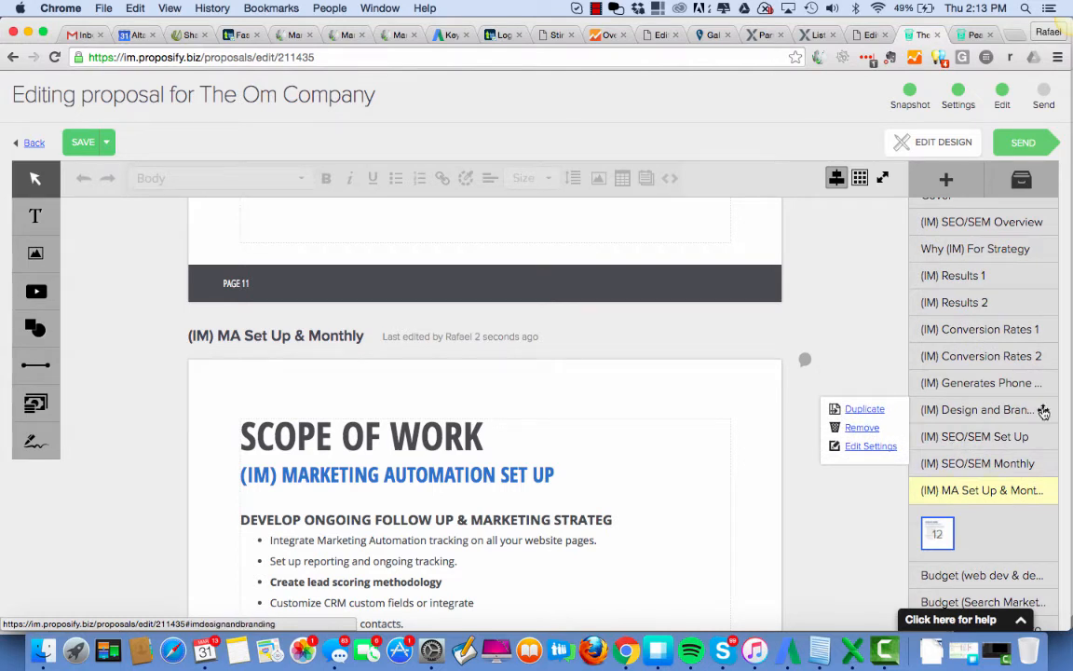
drag(1044, 412, 1023, 285)
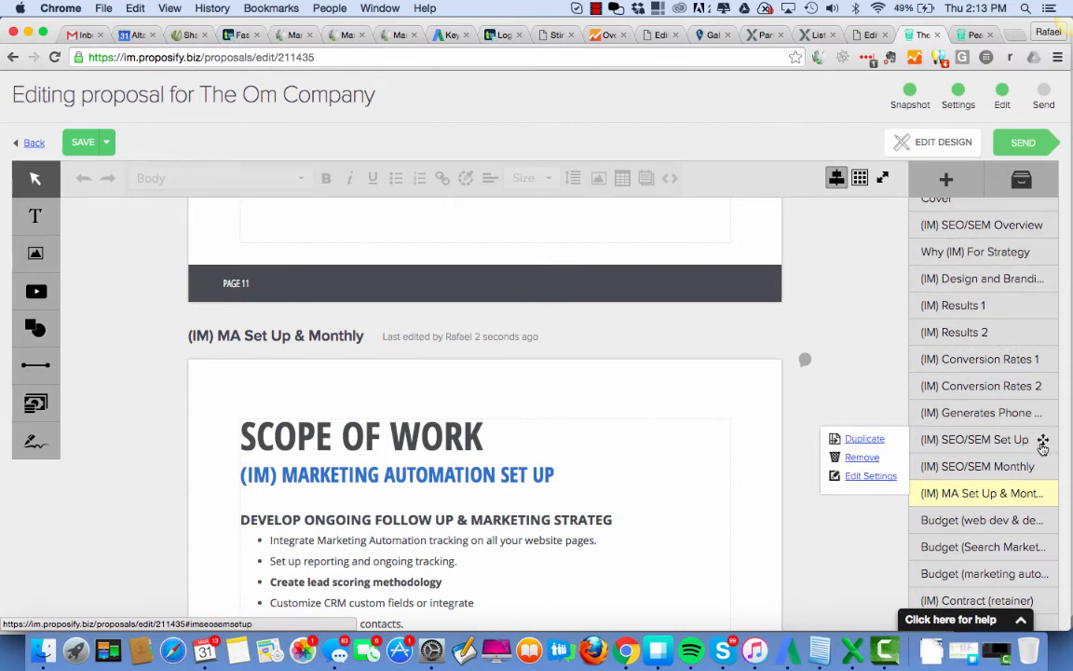
drag(1045, 443, 1024, 328)
Place MA Set Up & Monthly, then the web dev, search marketing and marketing automation budgets after SEO/SEM Set Up
mouse_move(1024, 328)
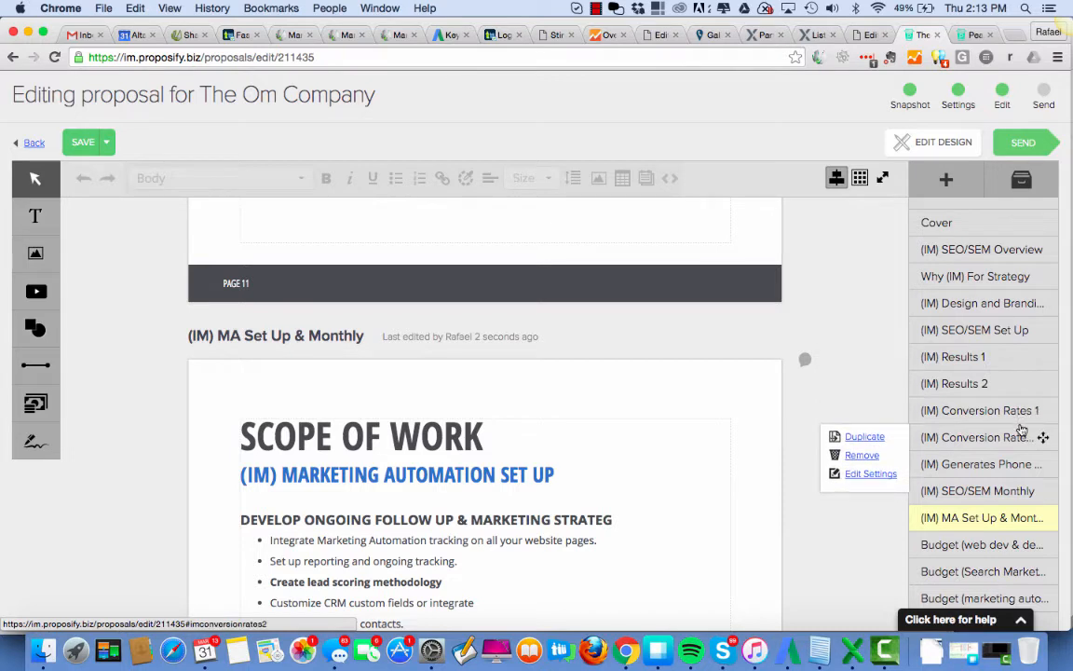
drag(1045, 521, 1024, 355)
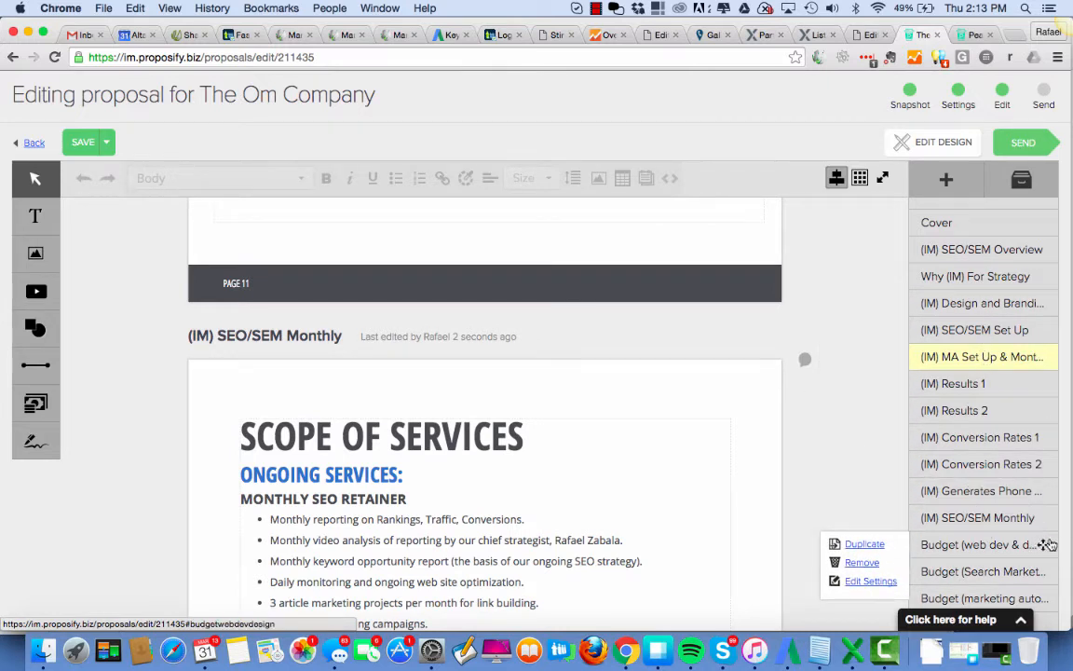
drag(1045, 536, 1032, 390)
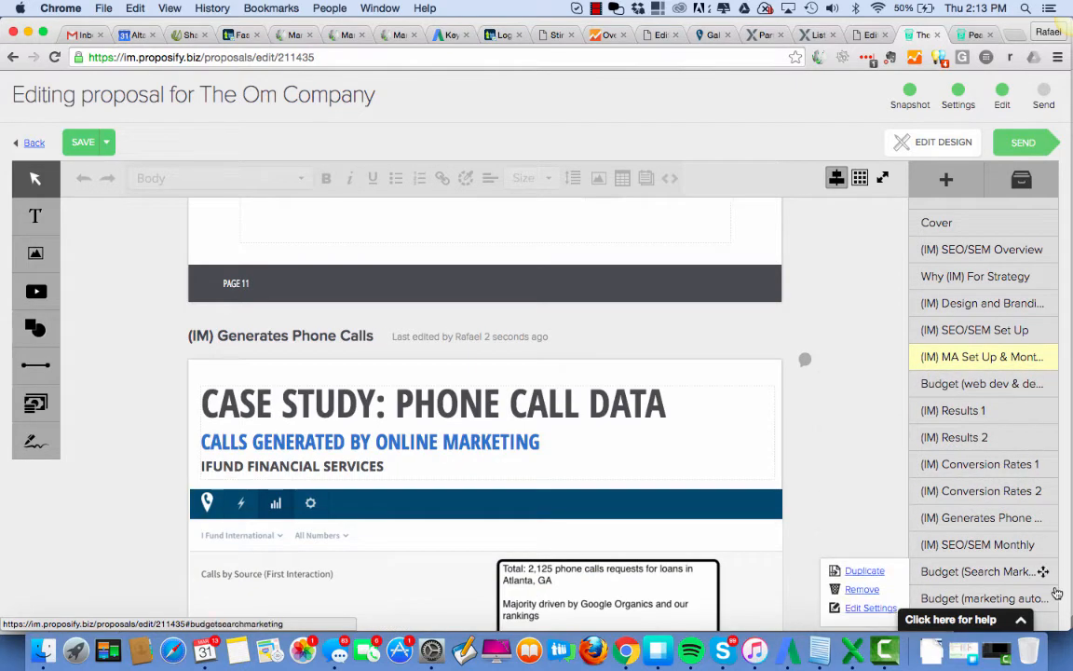
drag(1042, 577, 1020, 409)
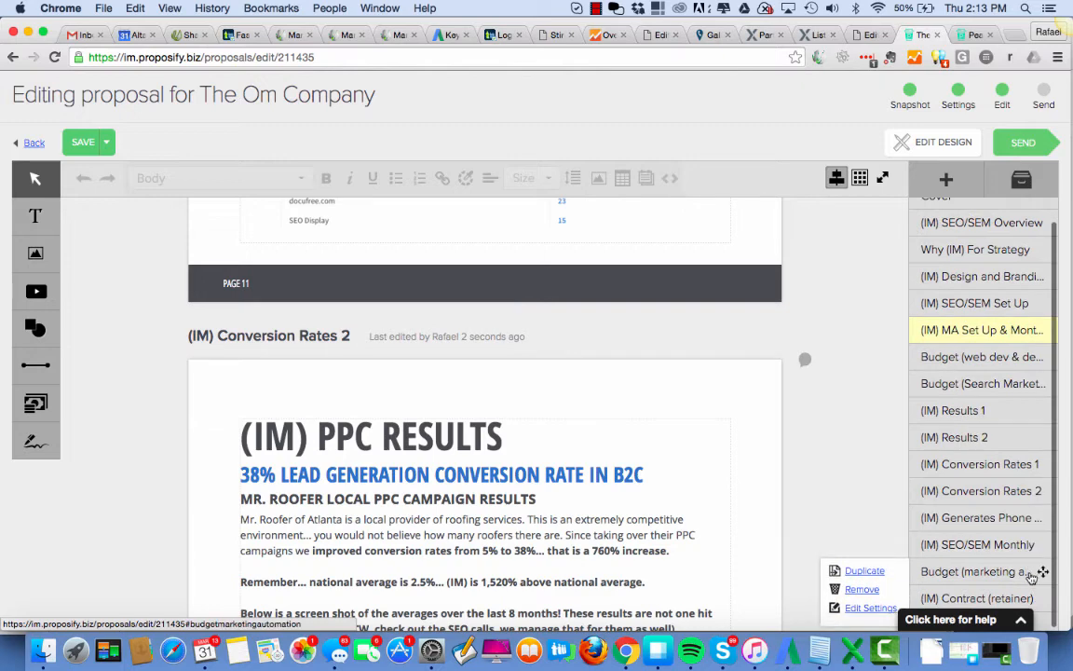
drag(1037, 570, 1015, 443)
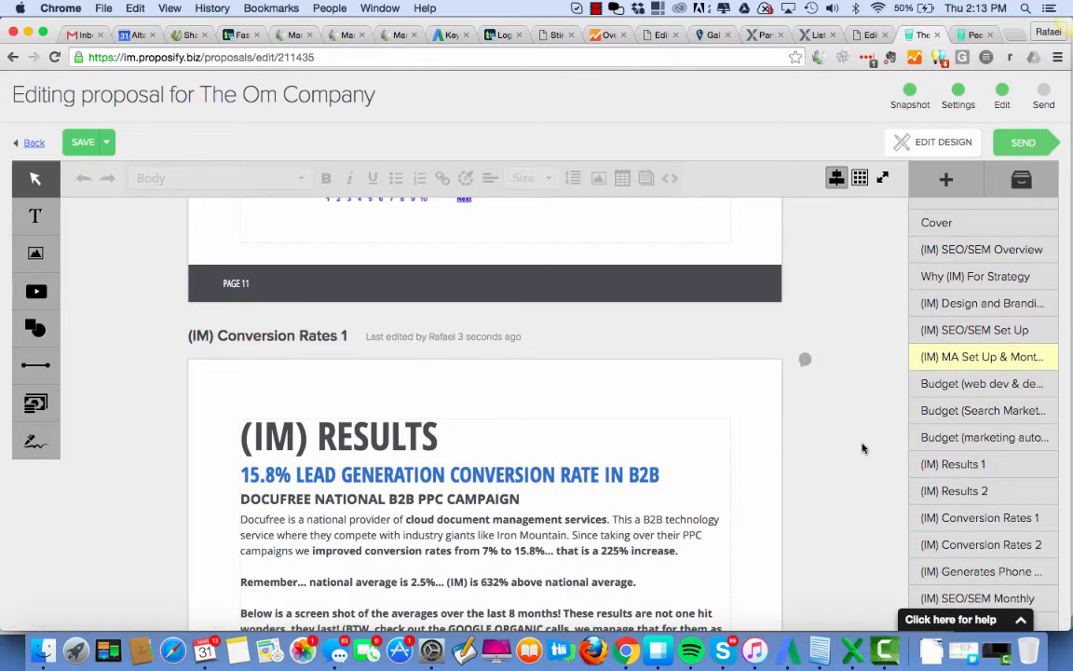
Move (IM) SEO/SEM Monthly directly under SEO/SEM Set Up, then bring up Timeframe (audit)
scroll(625, 508, down, 5)
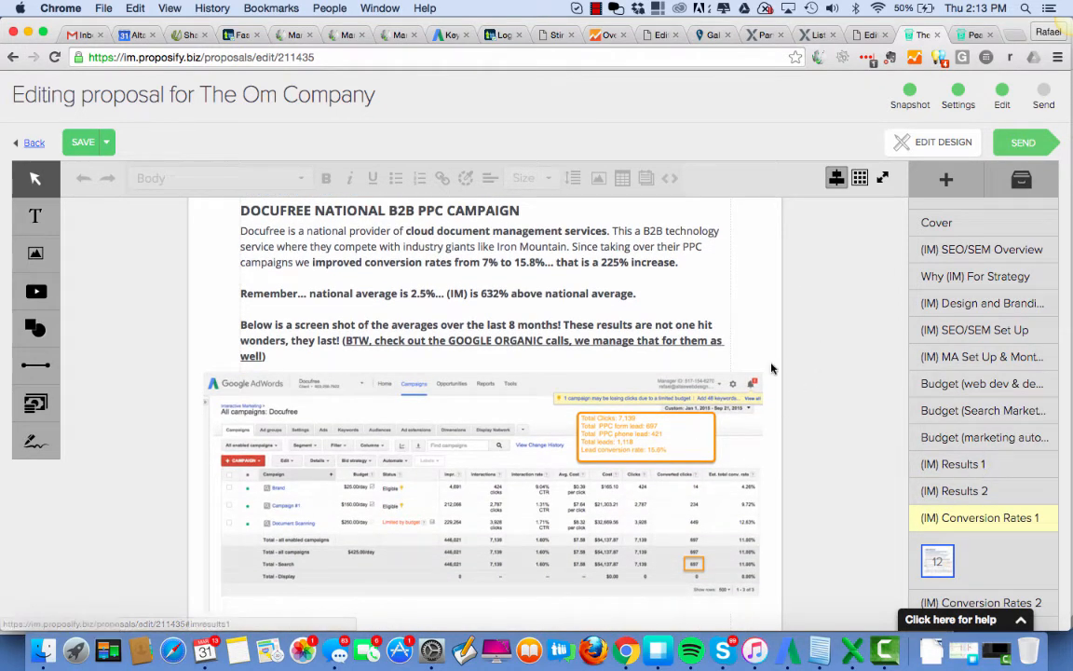
mouse_move(920, 437)
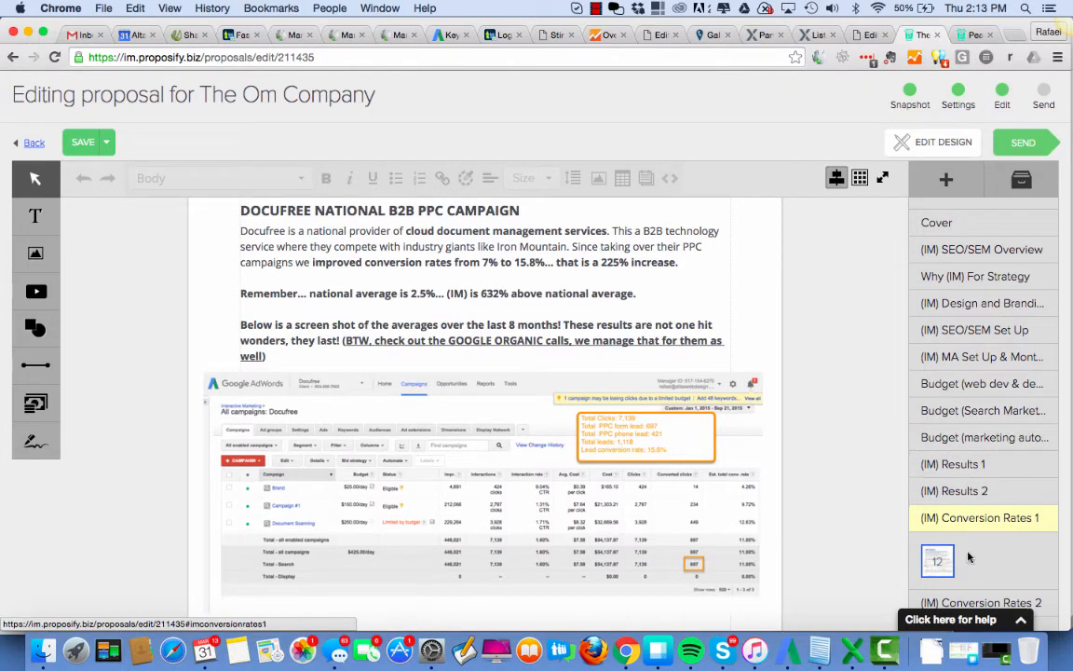
scroll(987, 489, down, 3)
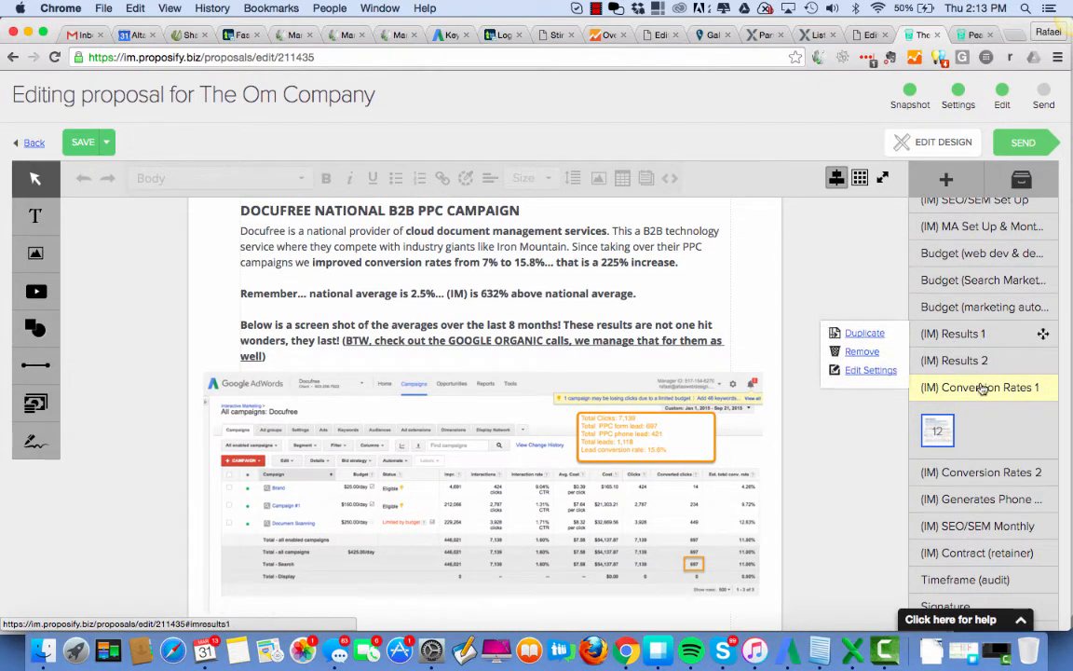
click(1000, 528)
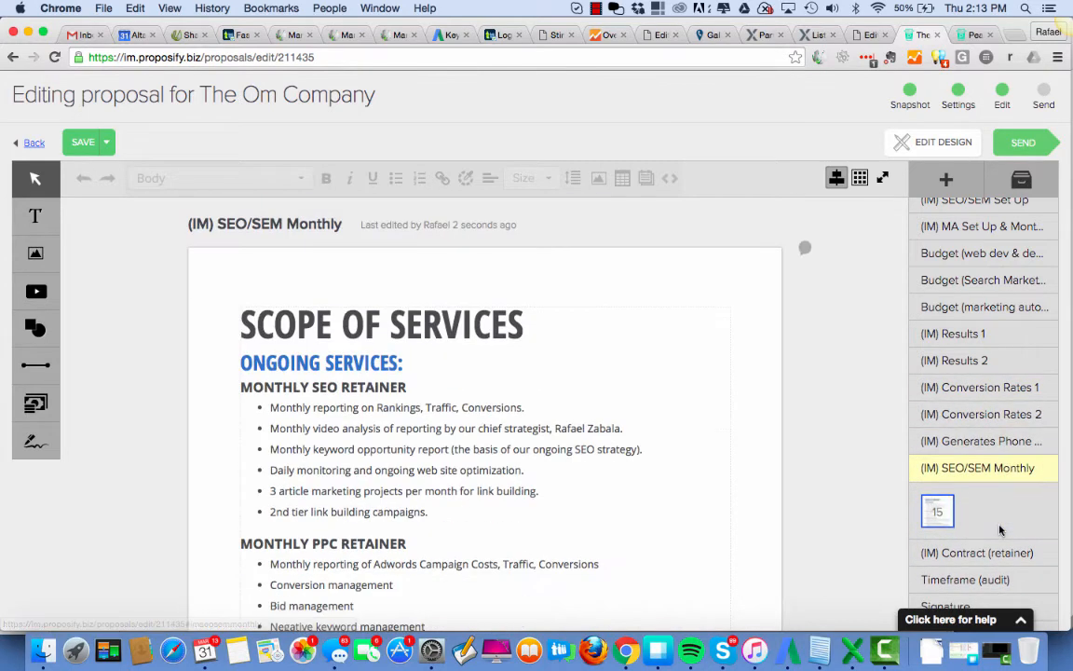
mouse_move(1040, 474)
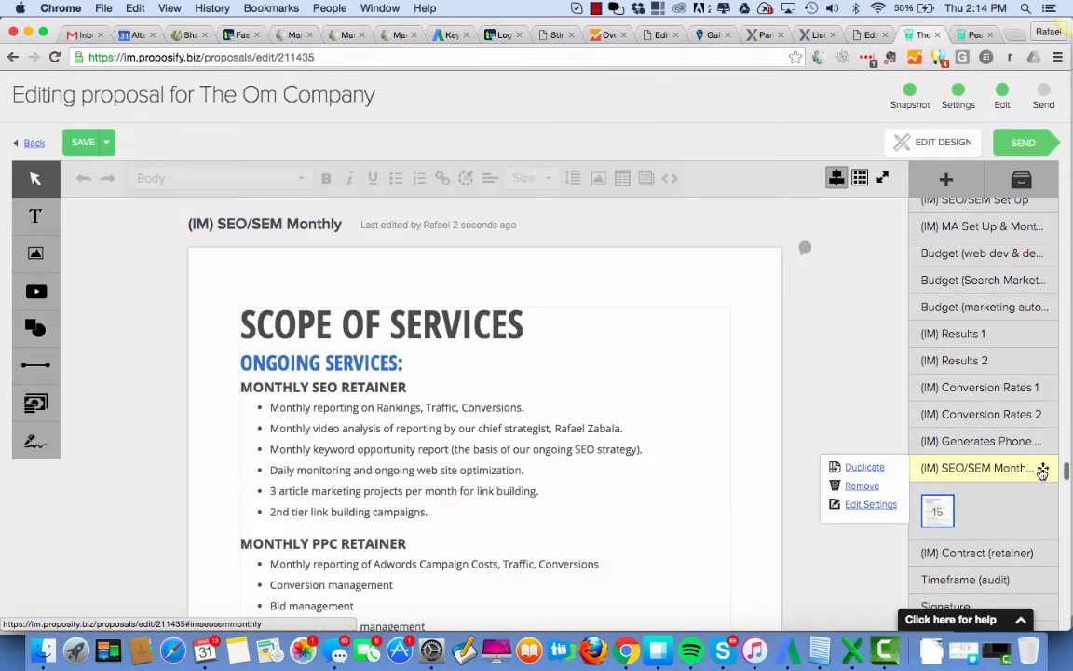
drag(1042, 472, 1025, 358)
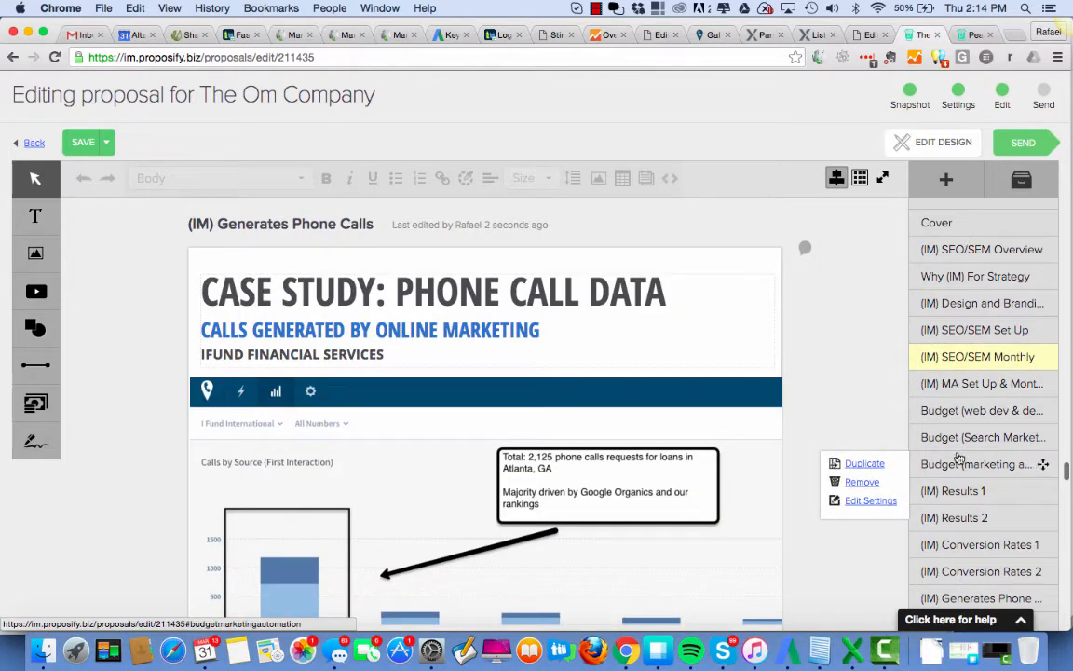
scroll(959, 457, down, 3)
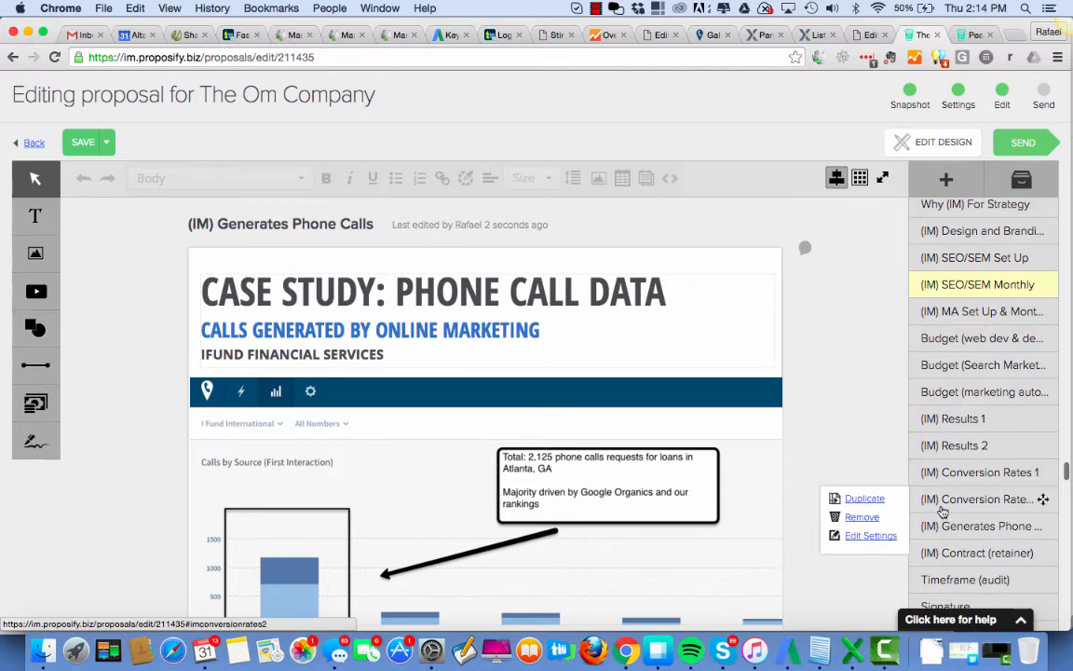
click(964, 581)
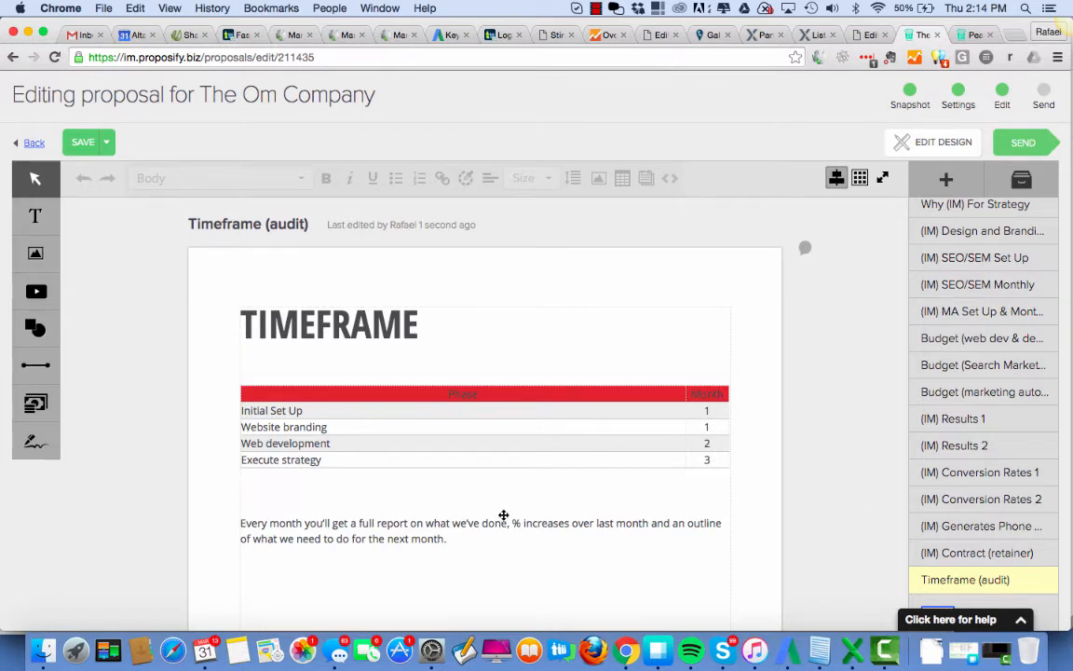
Jump to the Signature next-steps section at the end of the proposal
scroll(503, 515, down, 5)
mouse_move(977, 498)
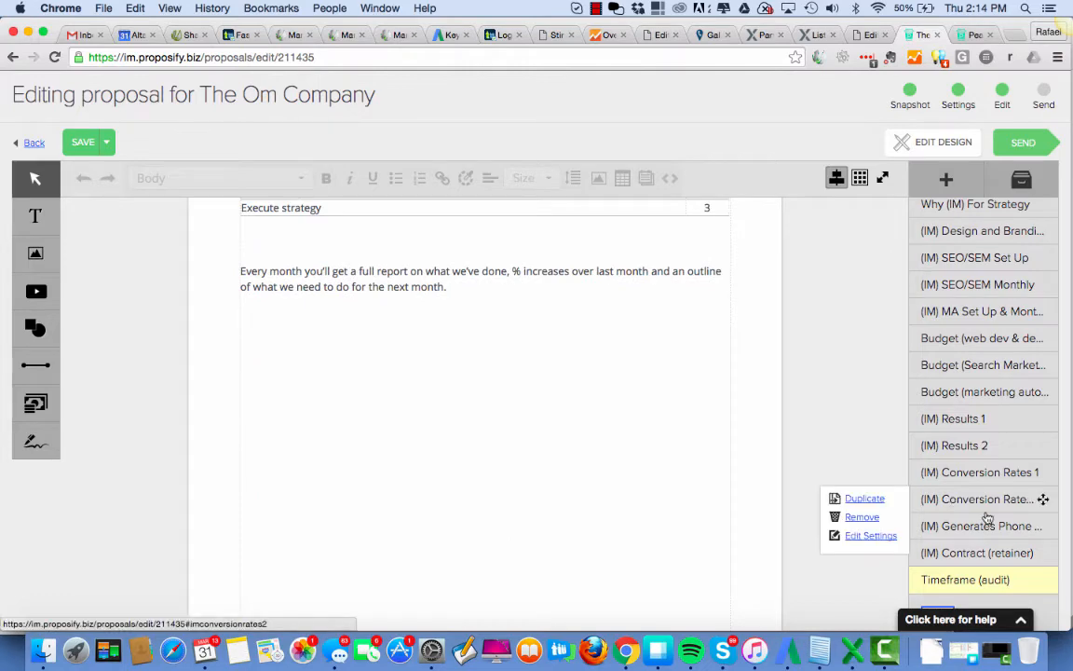
scroll(987, 519, down, 1)
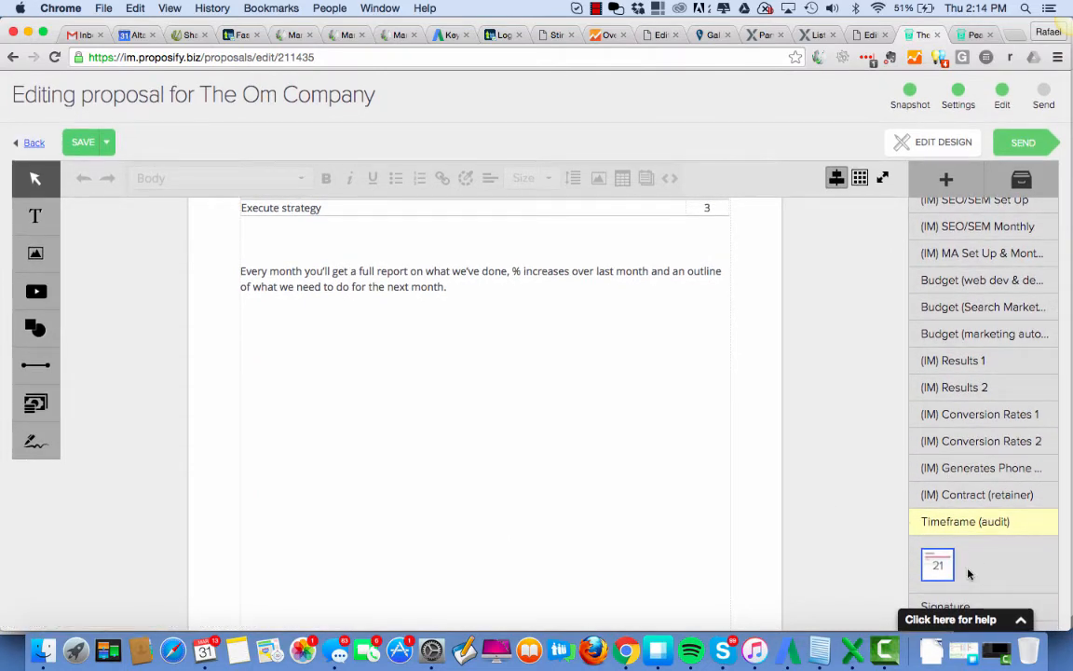
click(1025, 600)
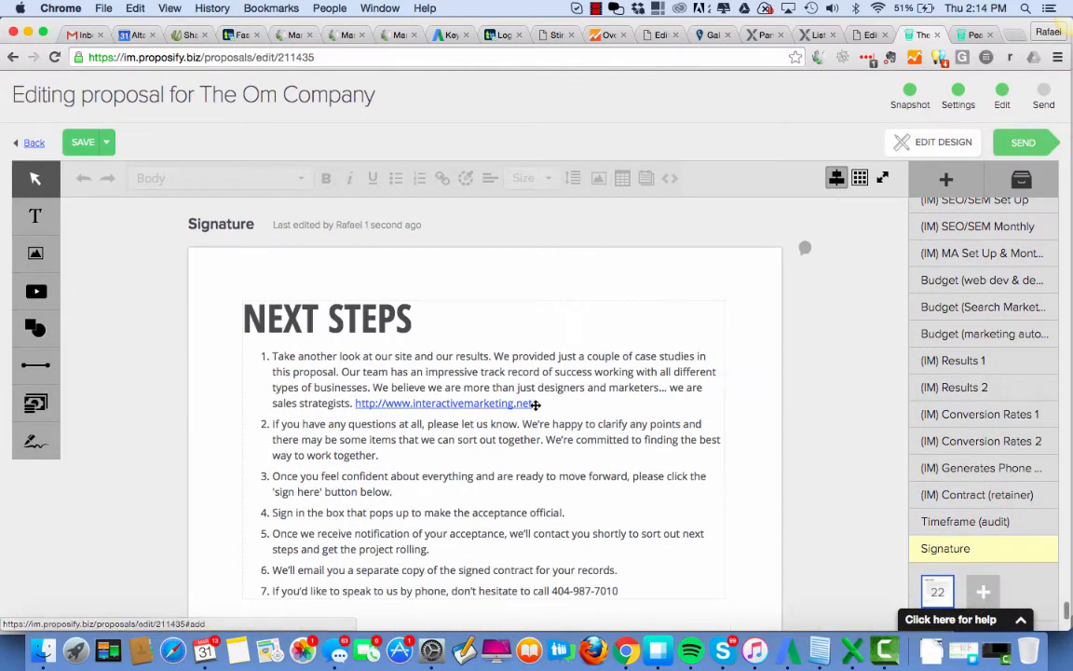
scroll(536, 405, down, 9)
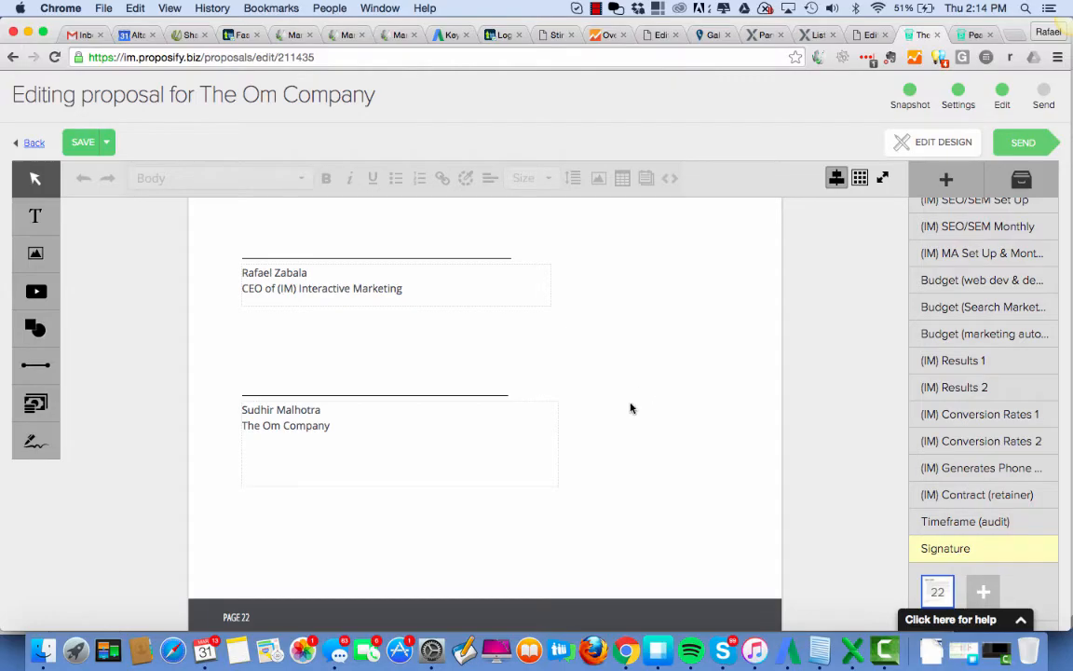
Scroll back up to the Website Design & Development page, dismissing the calendar reminder alert
scroll(568, 383, up, 15)
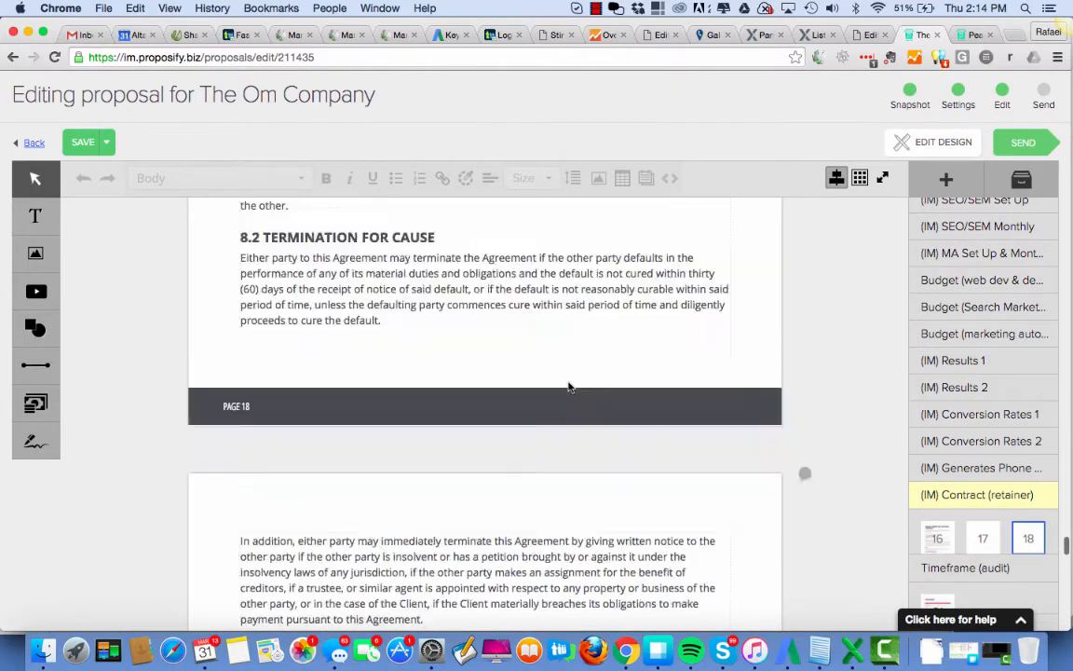
scroll(568, 387, up, 15)
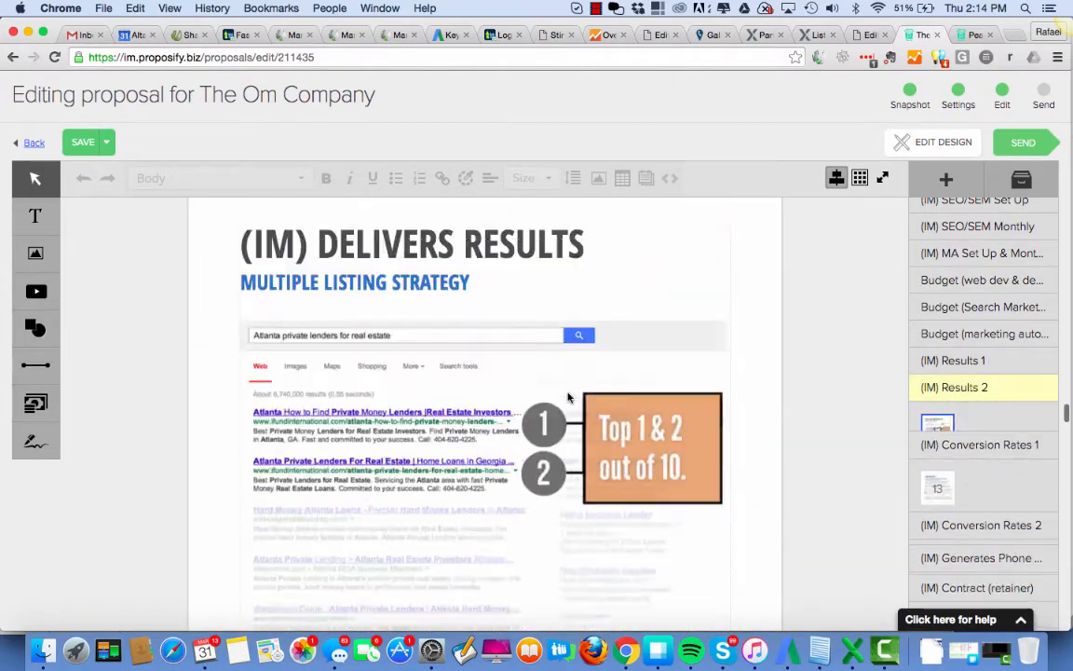
scroll(567, 395, up, 10)
mouse_move(982, 550)
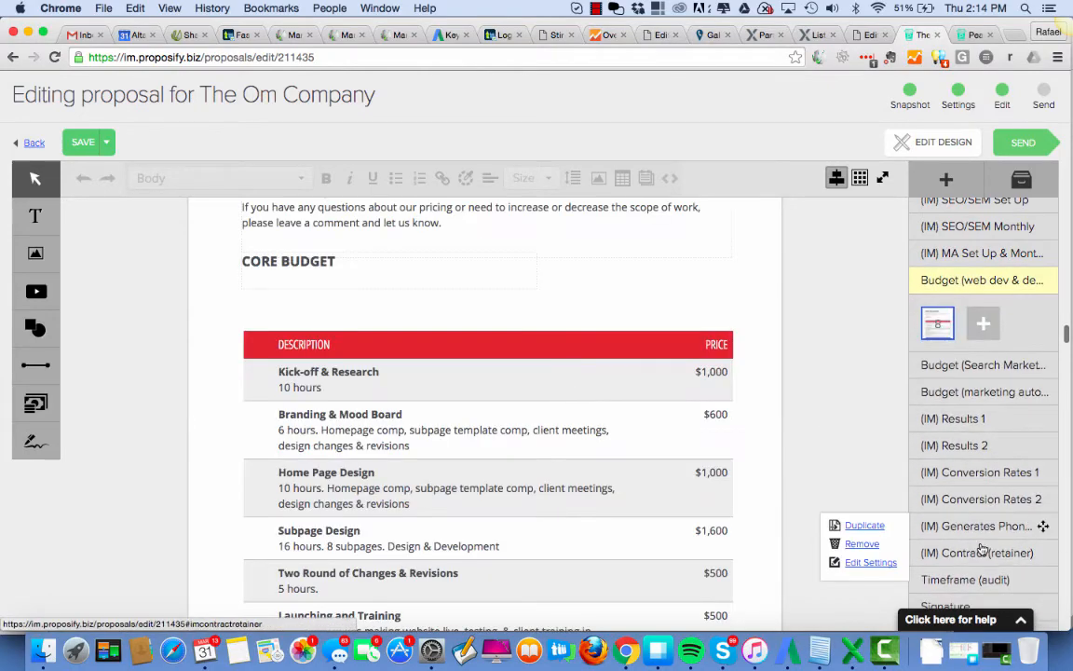
scroll(594, 359, up, 4)
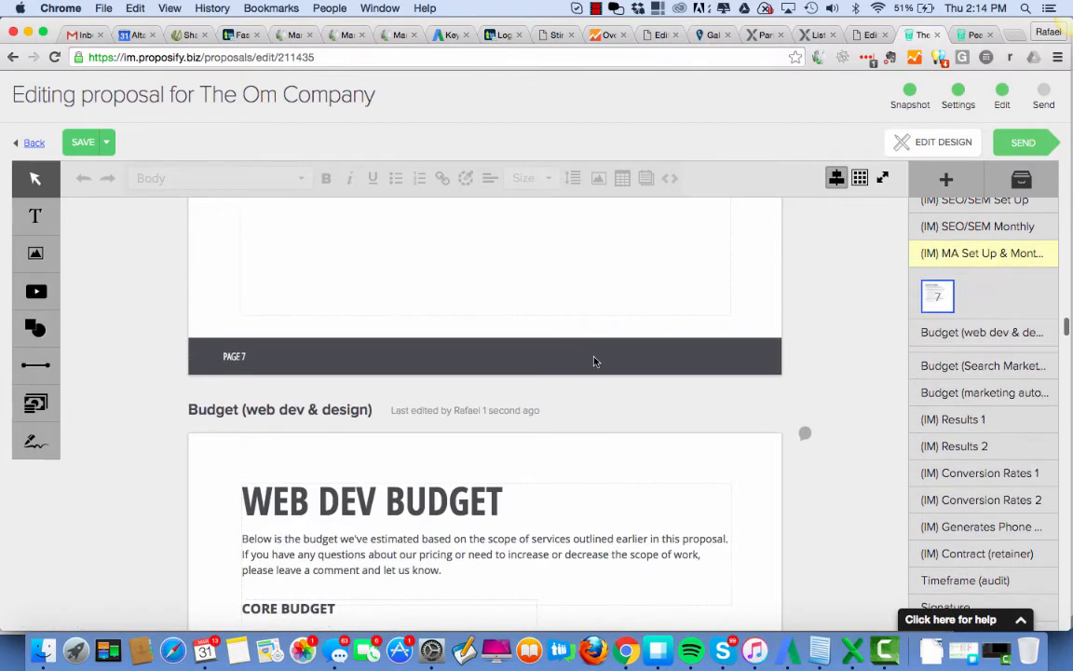
scroll(594, 362, up, 10)
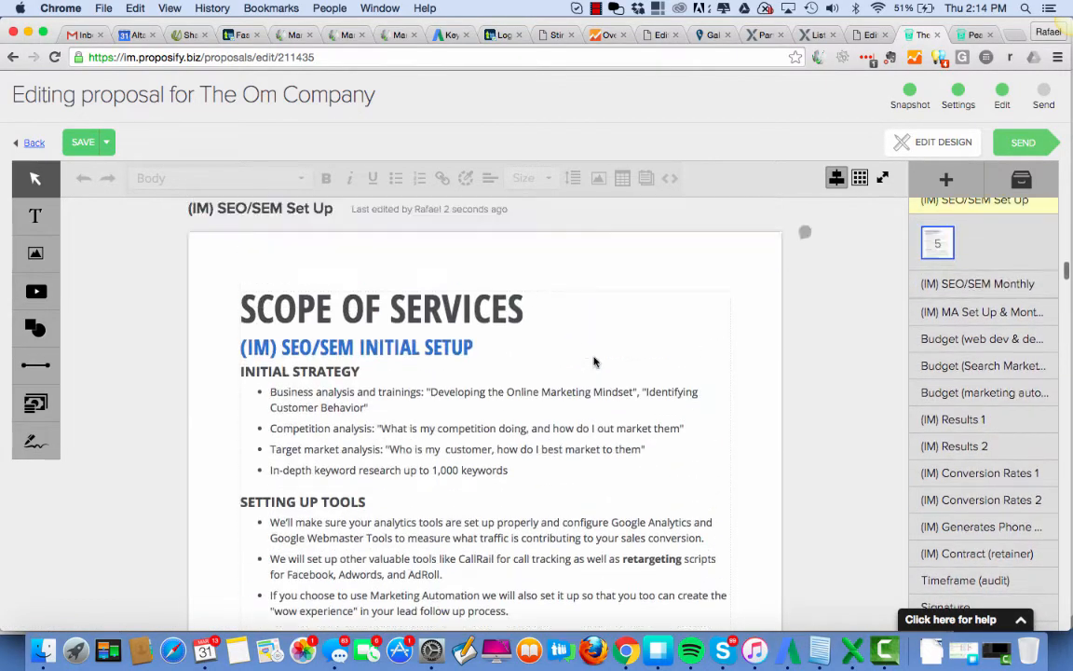
scroll(595, 362, up, 15)
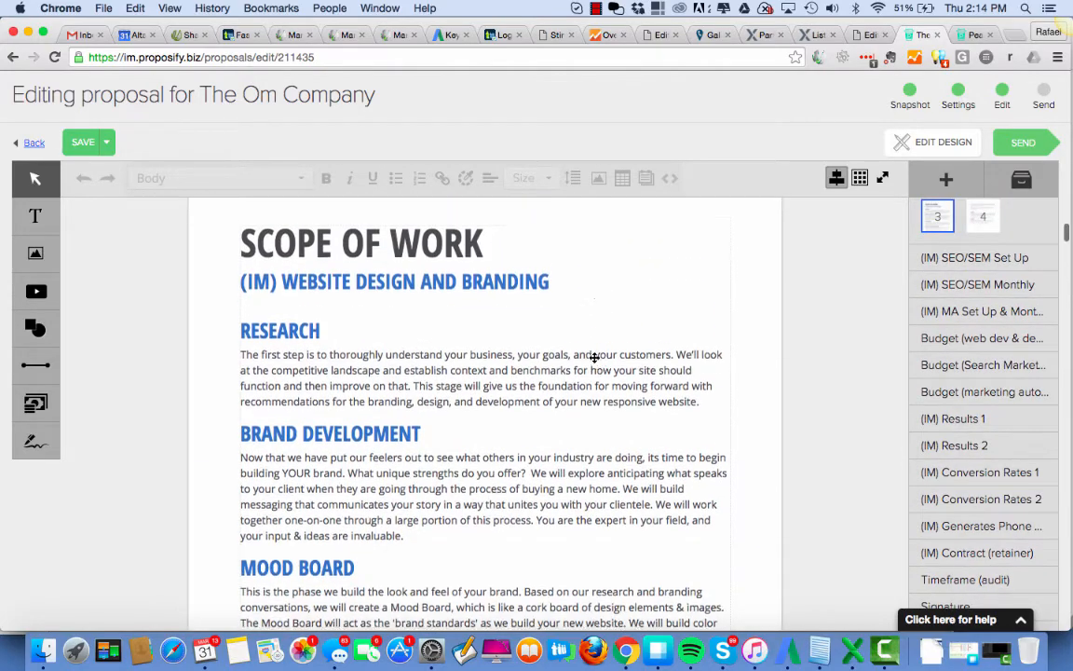
scroll(592, 358, down, 1)
scroll(369, 471, down, 10)
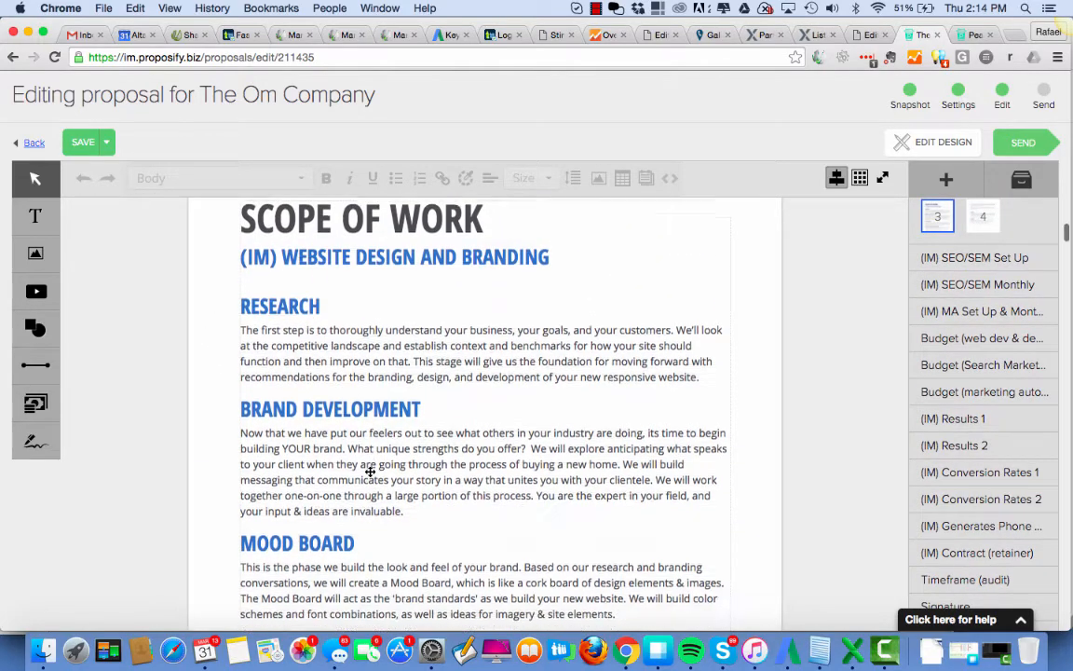
scroll(369, 472, down, 10)
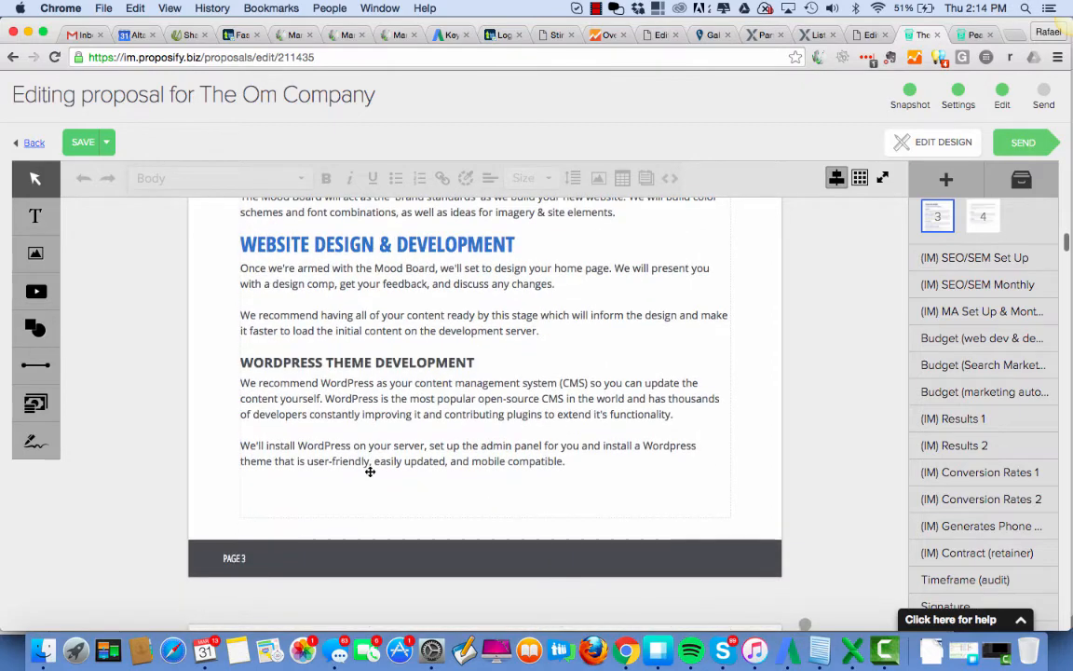
scroll(370, 472, up, 8)
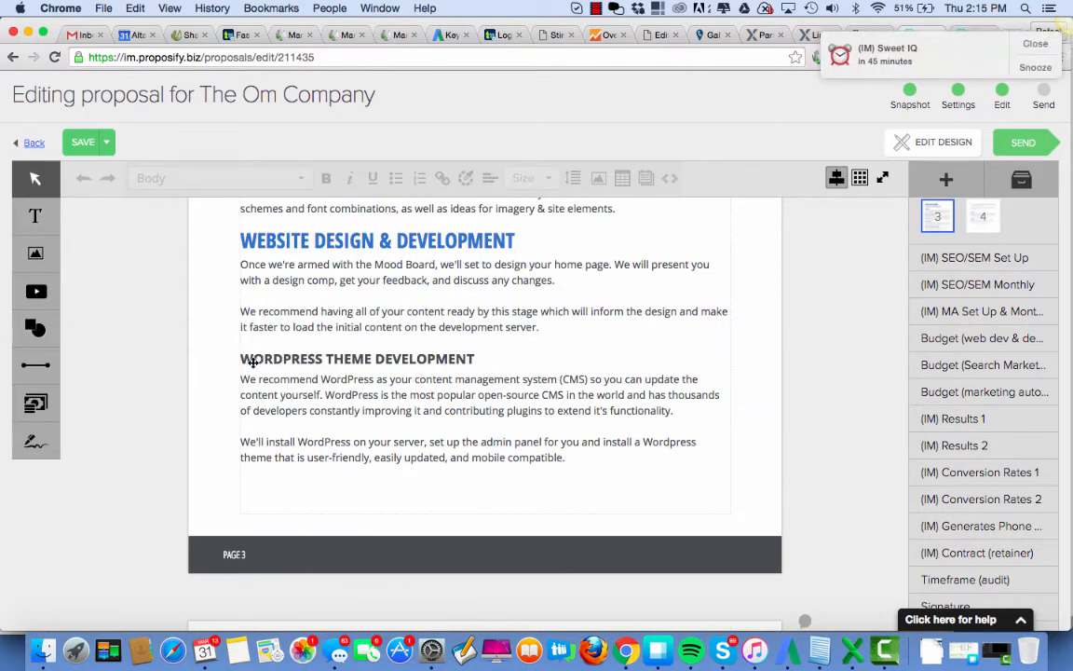
scroll(526, 399, down, 5)
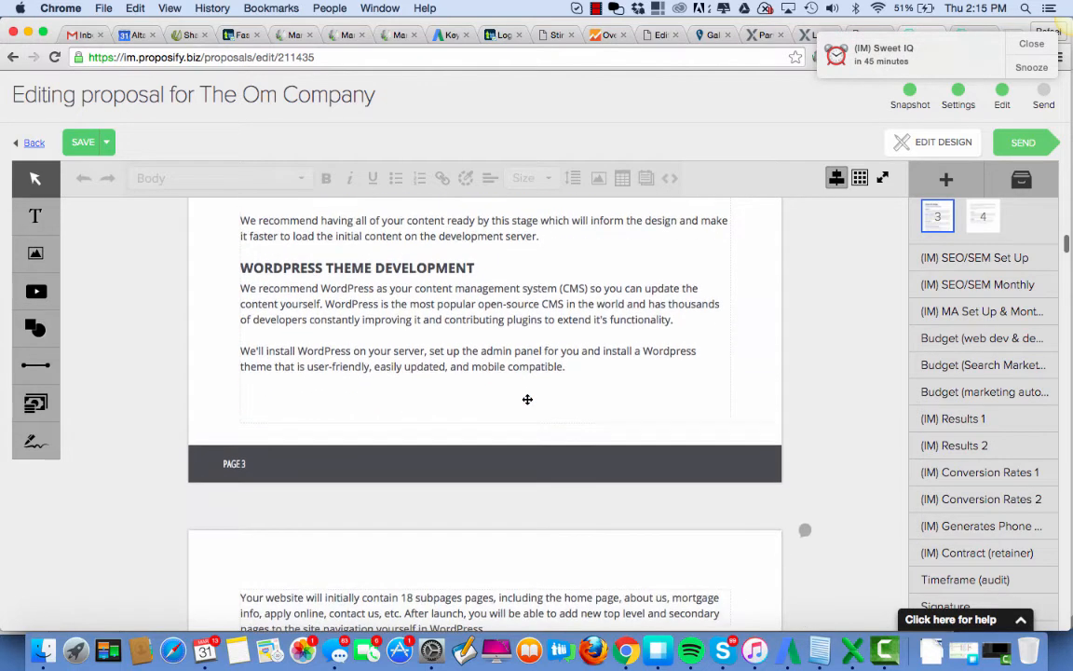
scroll(527, 399, up, 5)
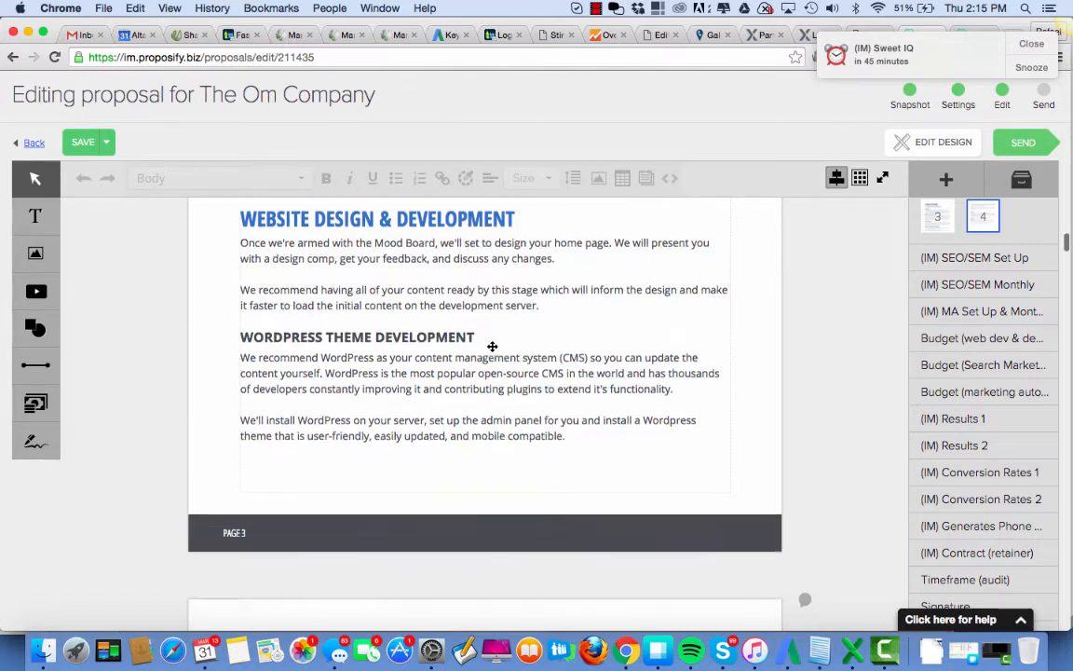
scroll(492, 346, down, 5)
scroll(491, 347, up, 2)
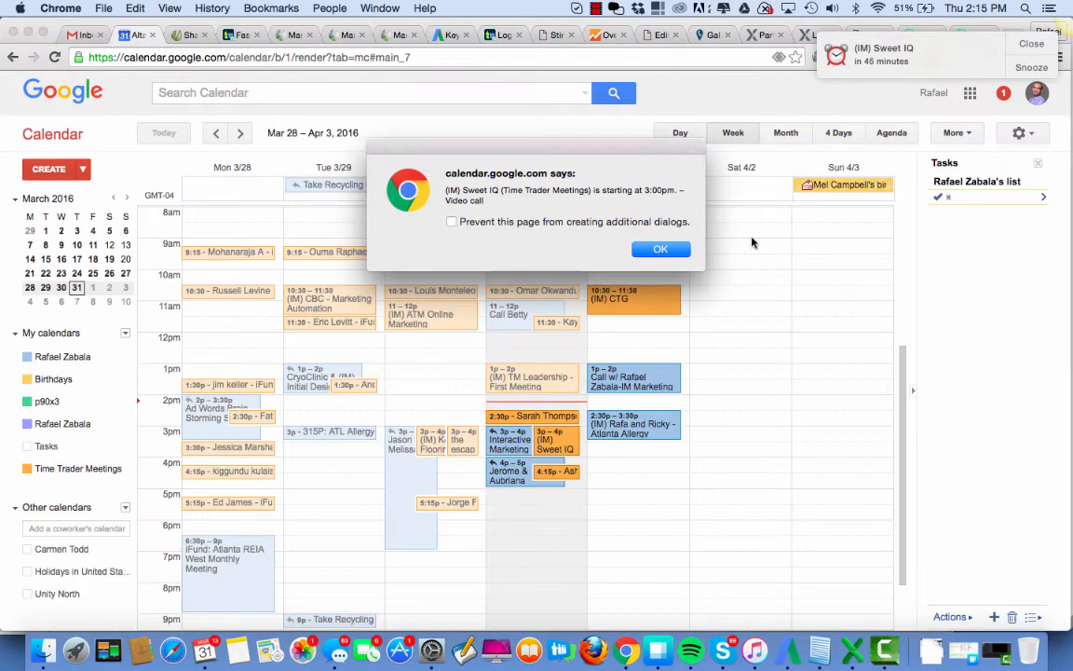
click(659, 250)
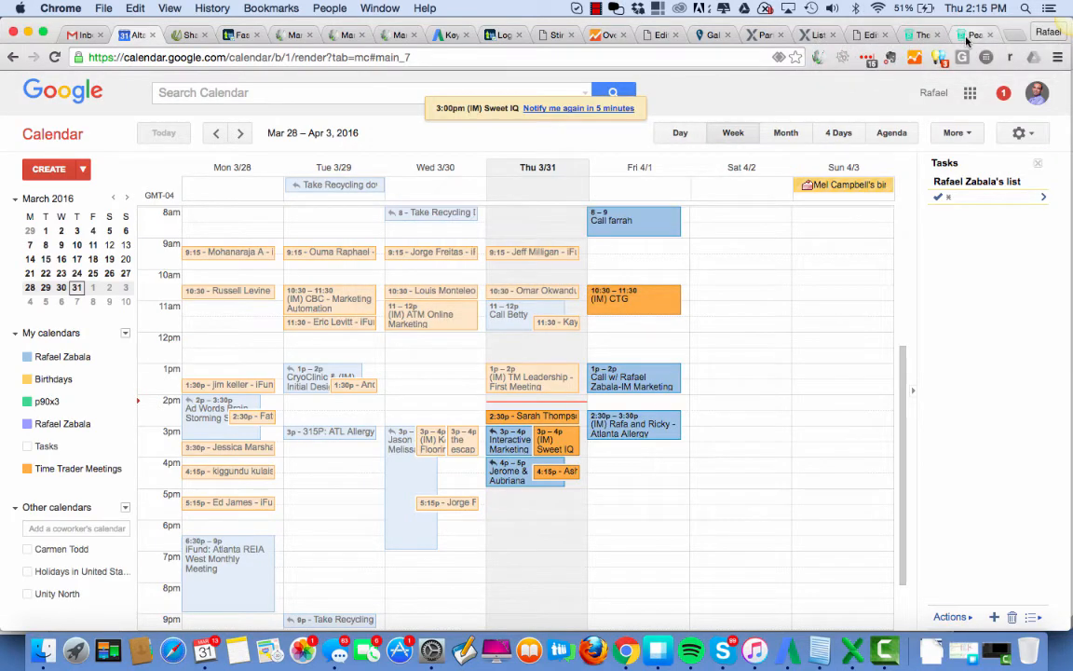
click(920, 36)
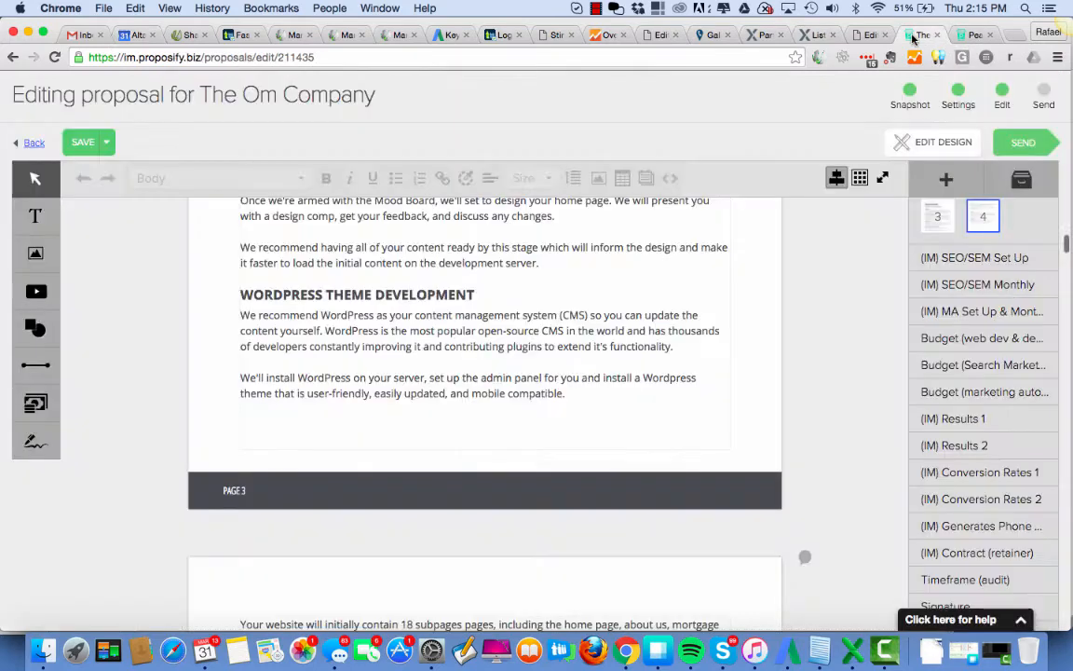
Rename the WORDPRESS THEME heading to ECOMMERCE AND WORDPRESS DEVELOPMENT
double_click(461, 292)
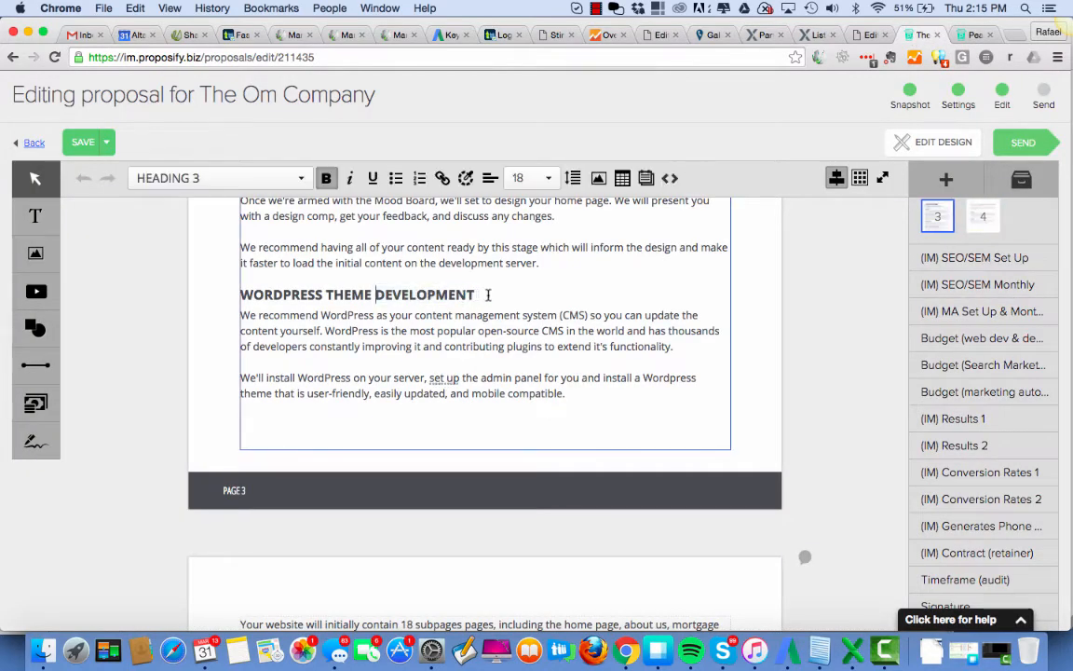
drag(484, 295, 287, 284)
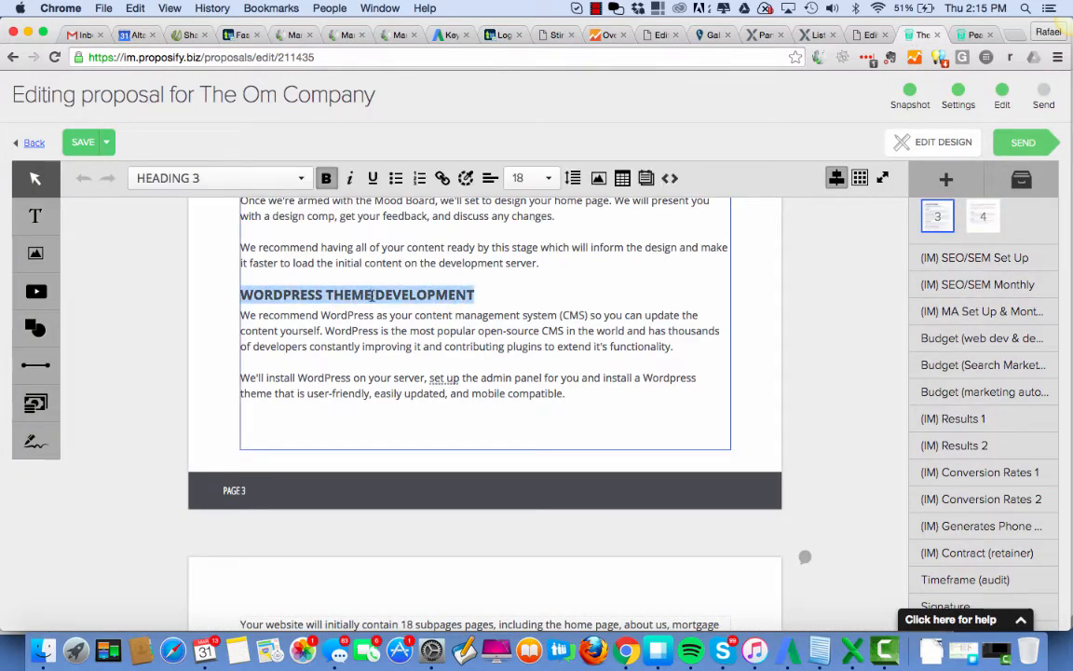
drag(372, 294, 247, 295)
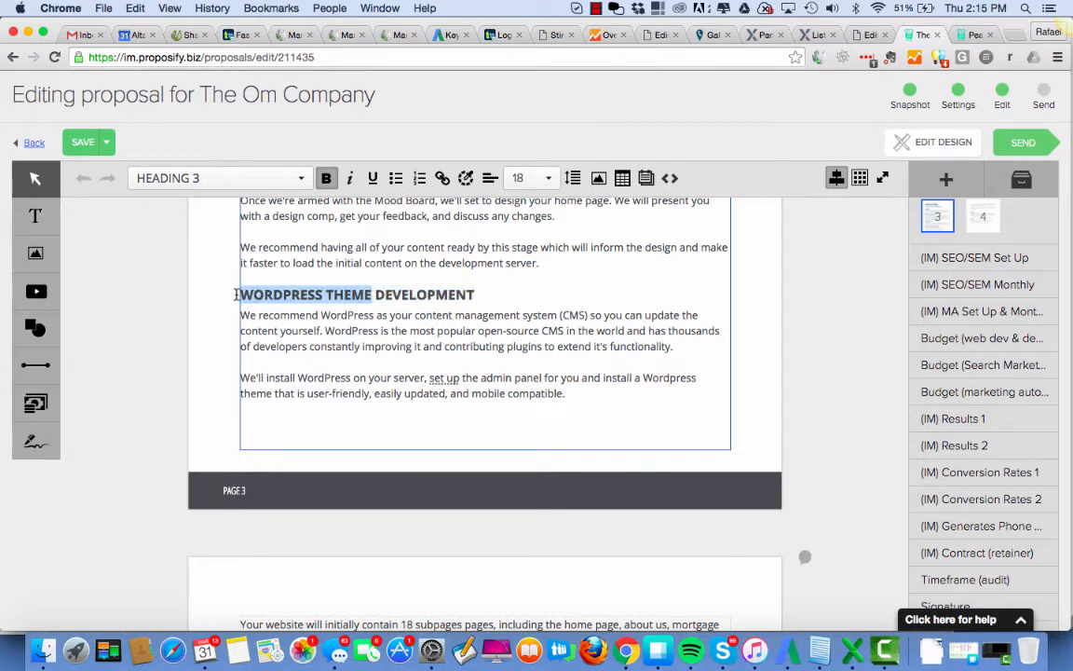
text(ECOMMER)
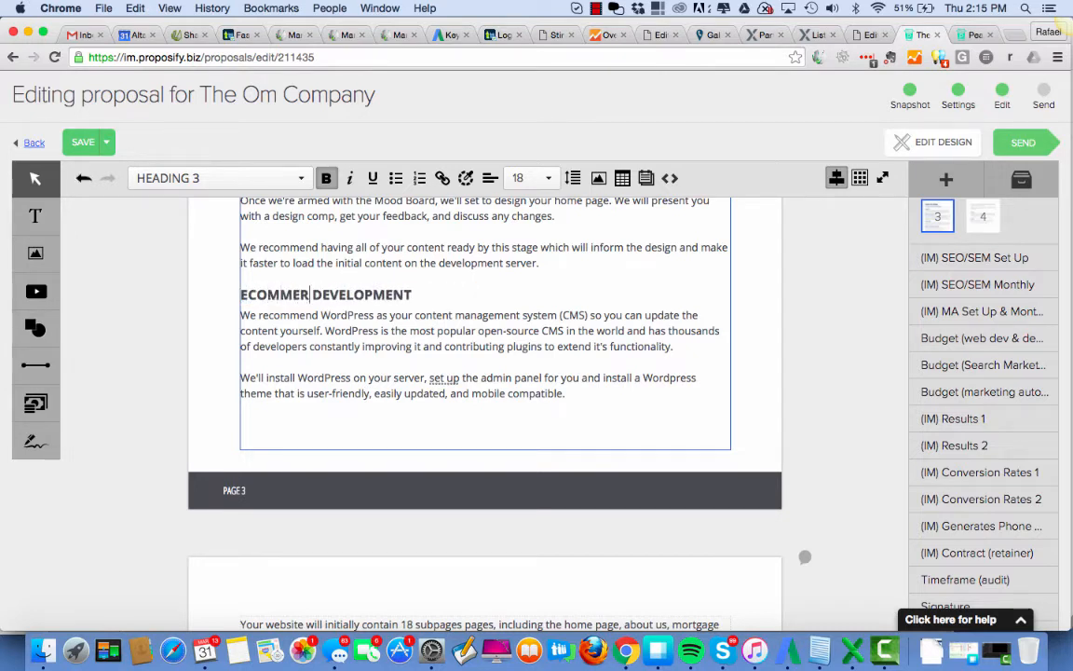
text(CE)
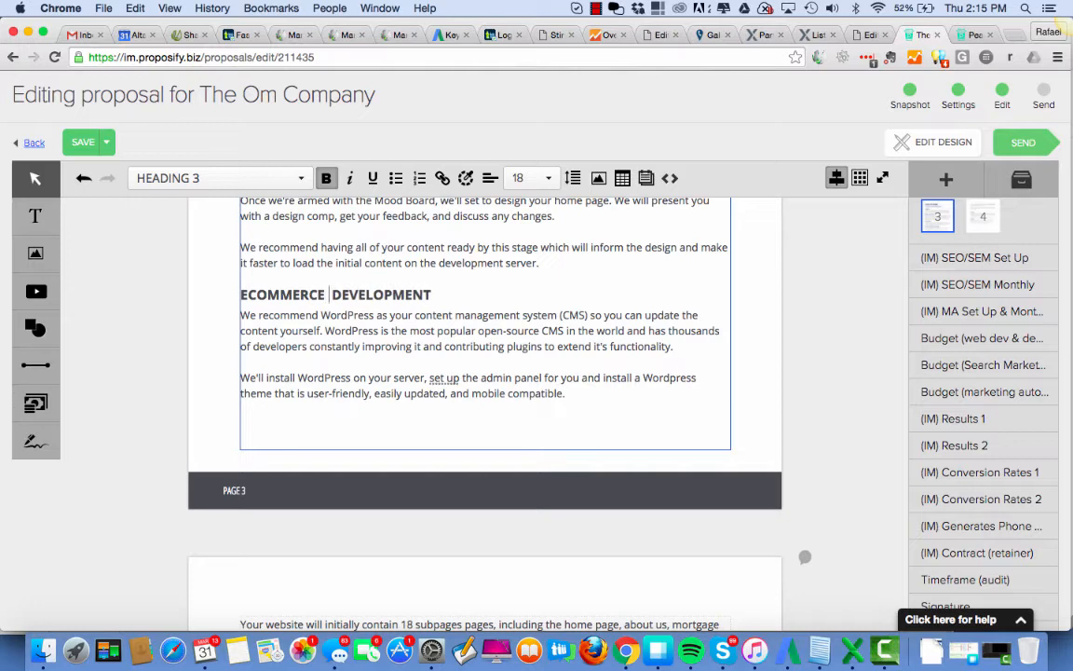
text( AND WORD)
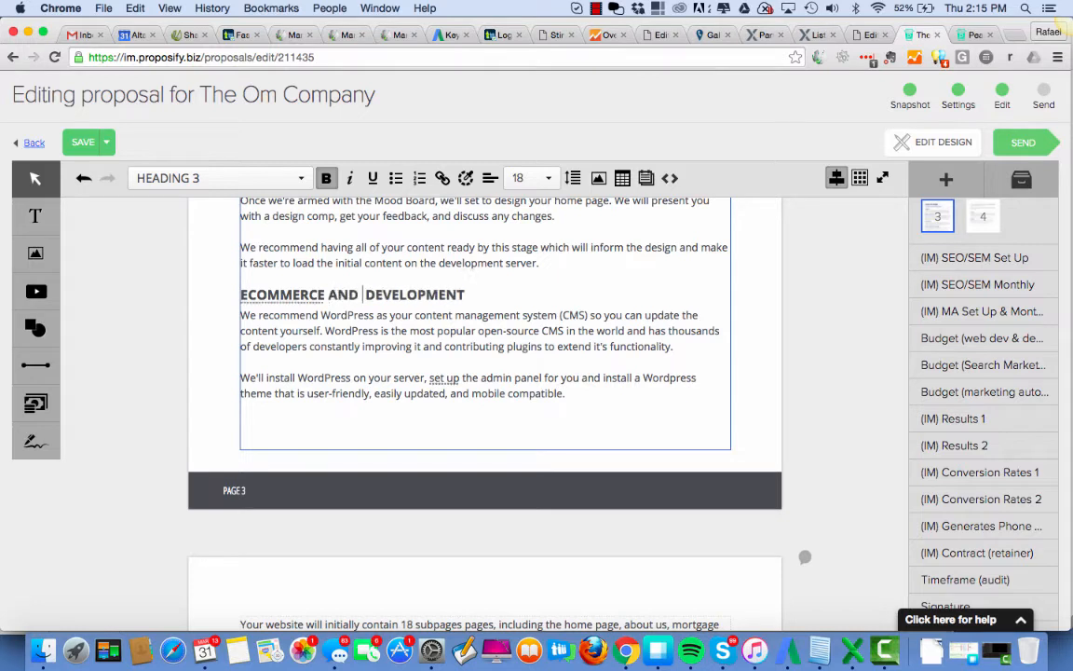
text(PRESS)
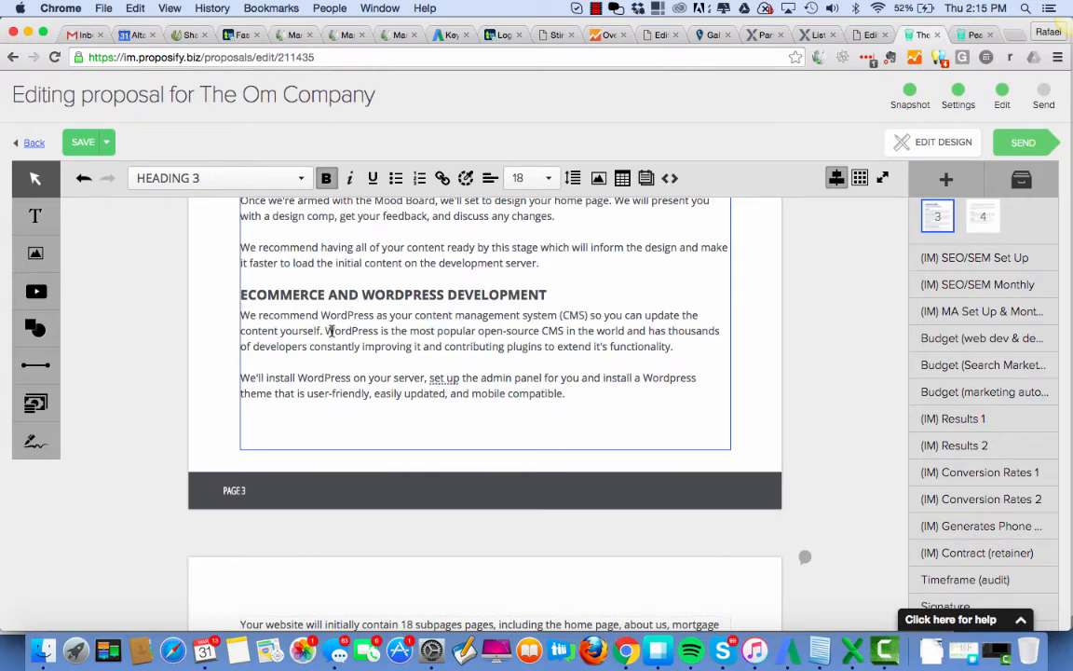
Add the sentence 'also recommend Shopify for your shopping cart needs.' to the paragraph
text(also recommend )
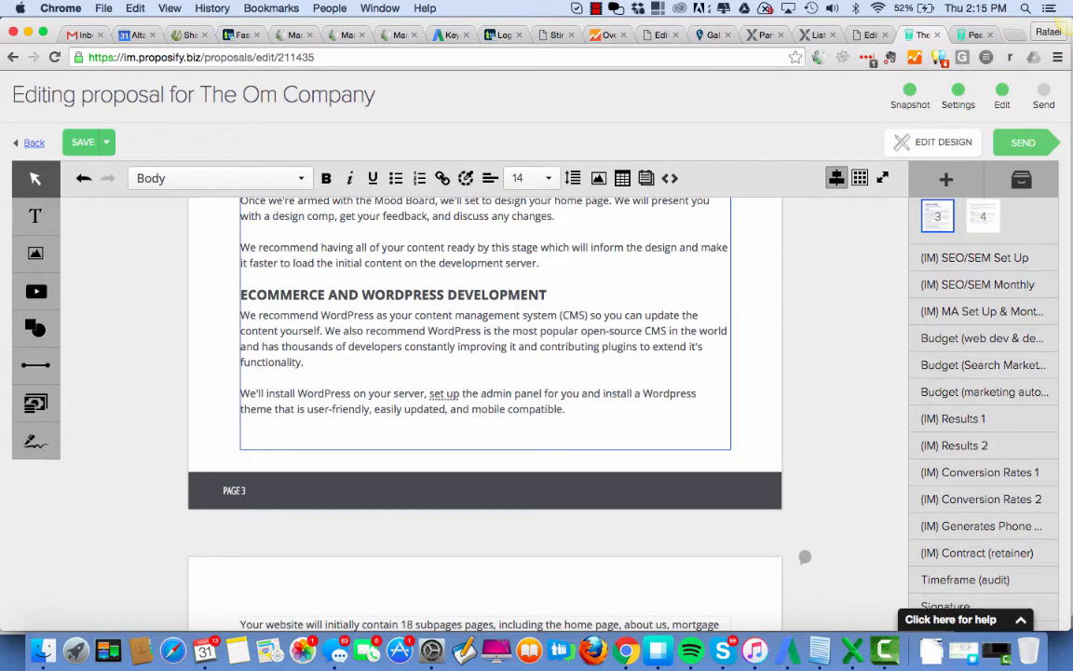
text(Shopify )
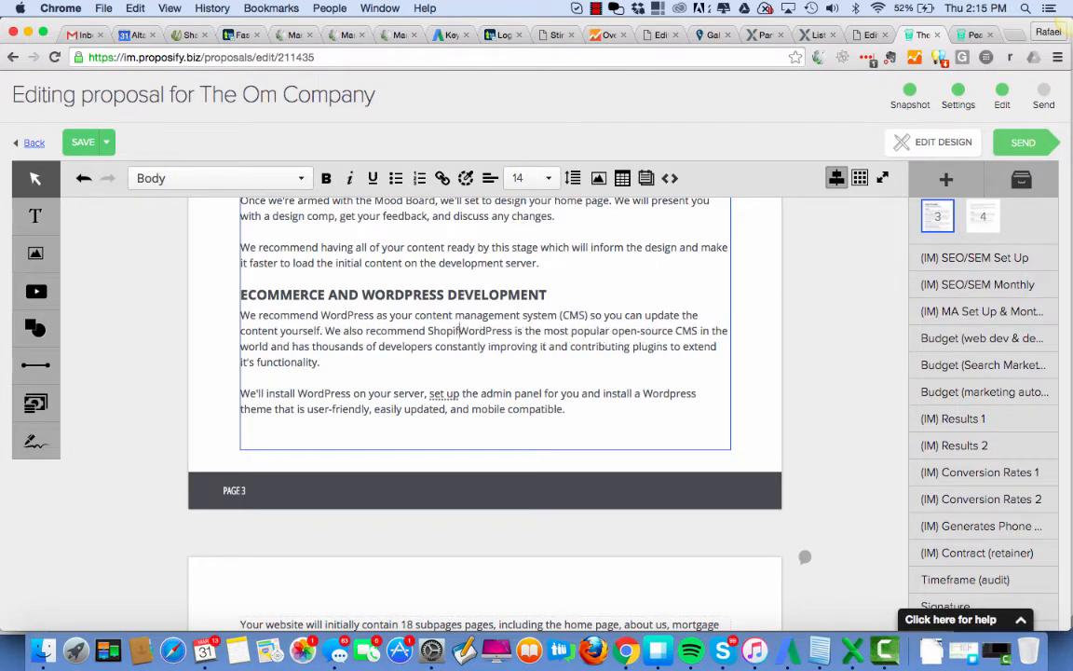
text(for your shopi)
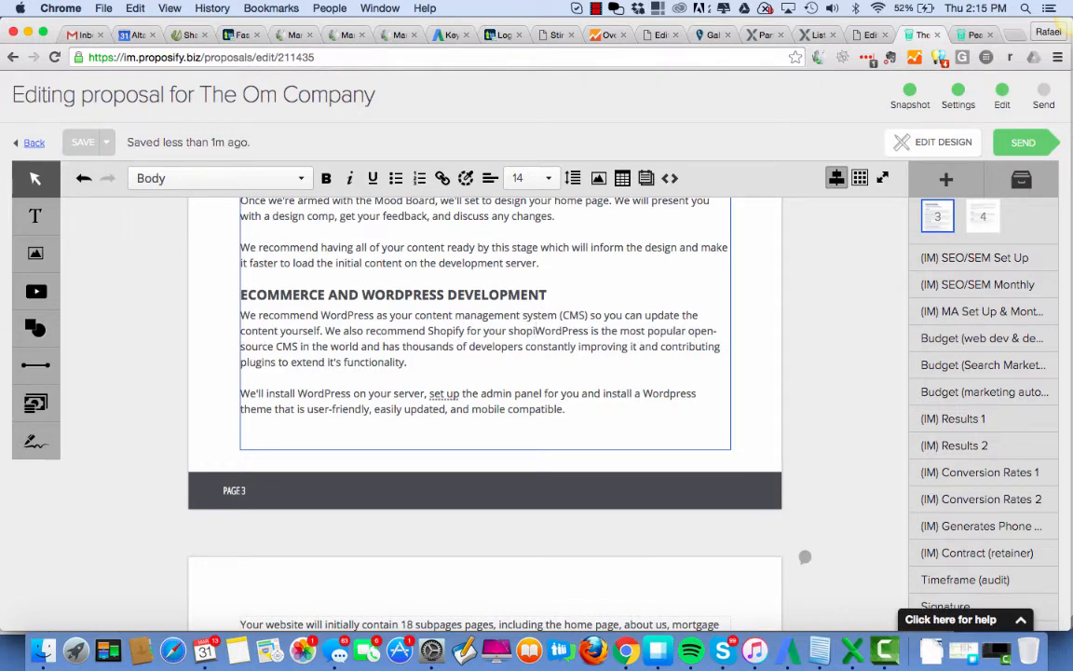
text(ng cart ne)
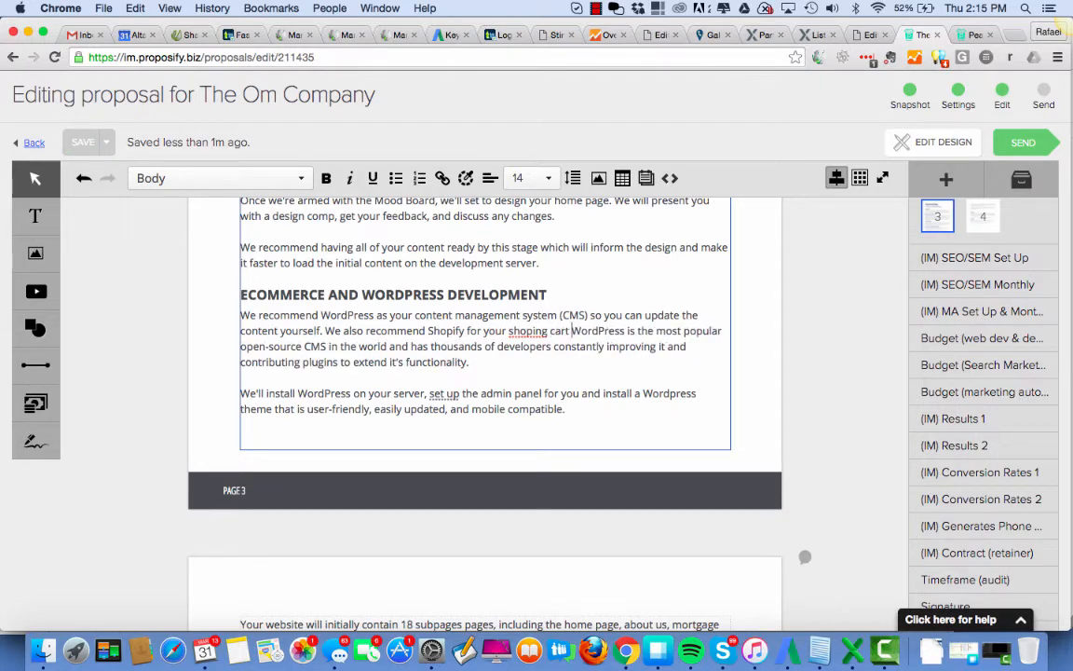
text(ers,)
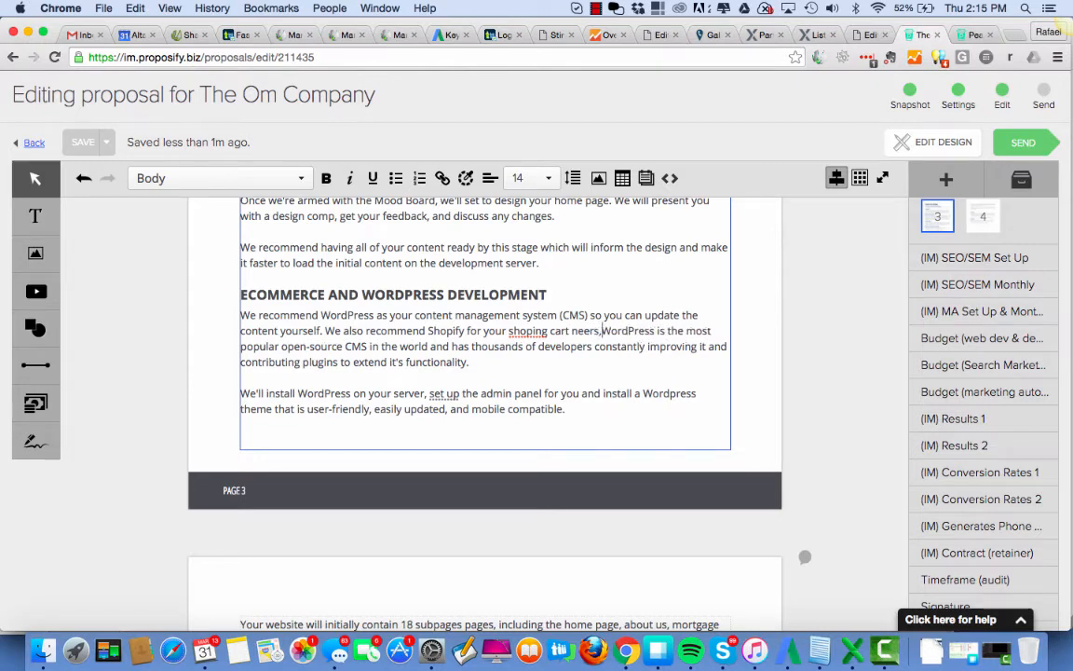
key(BackSpace)
key(BackSpace)
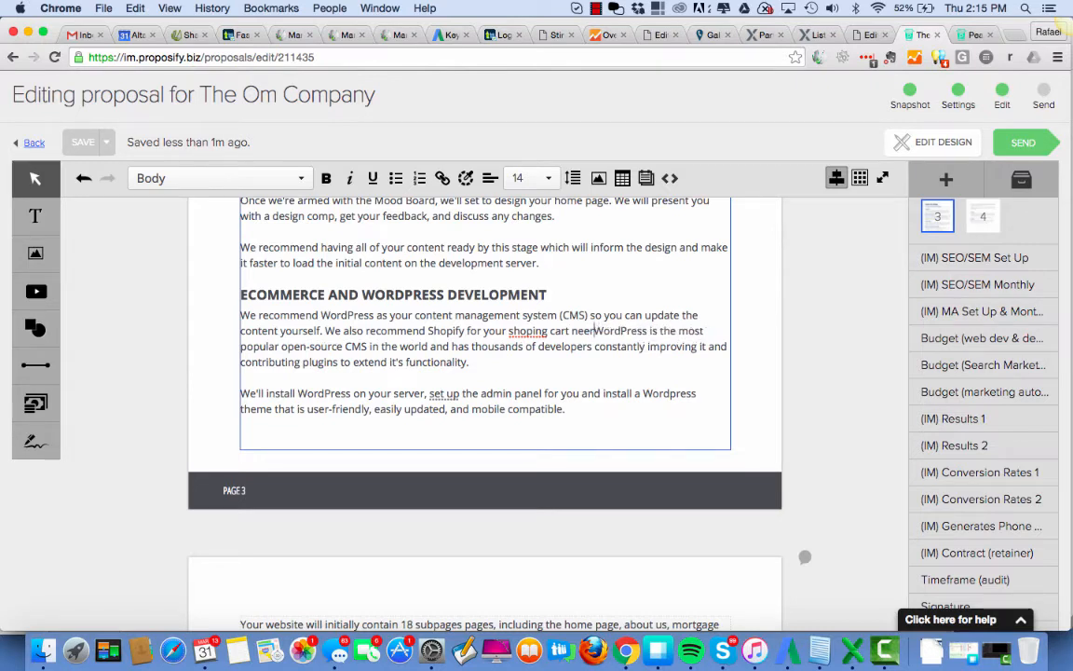
key(BackSpace)
text(ds.)
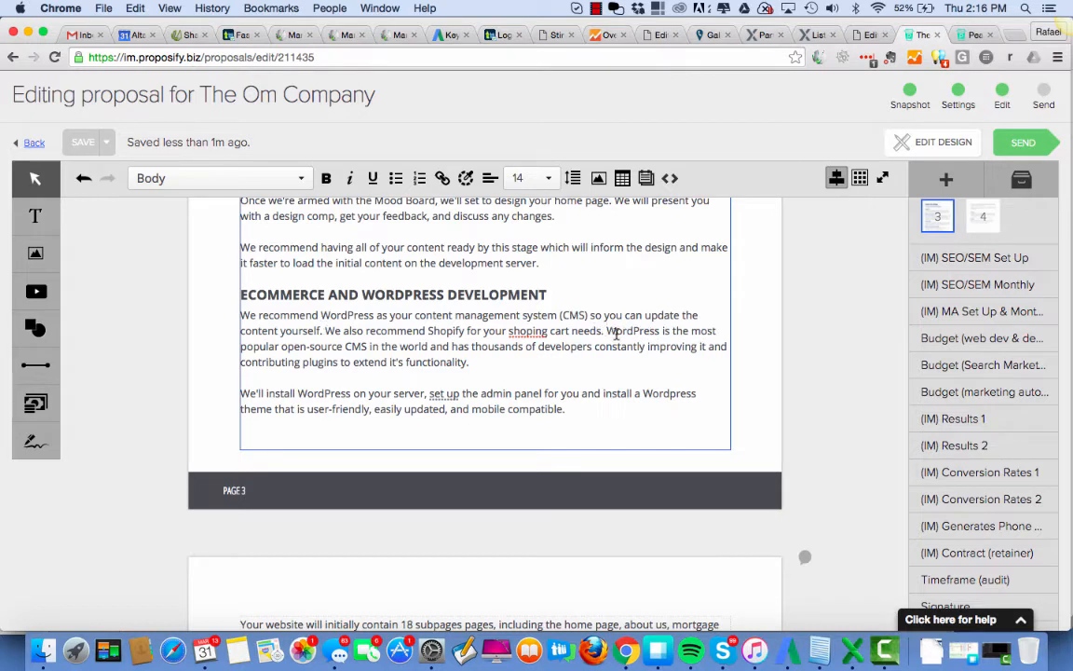
Reword the paragraph to 'Both of these technologies are platforms' and 'have thousands of developers'
drag(672, 333, 607, 333)
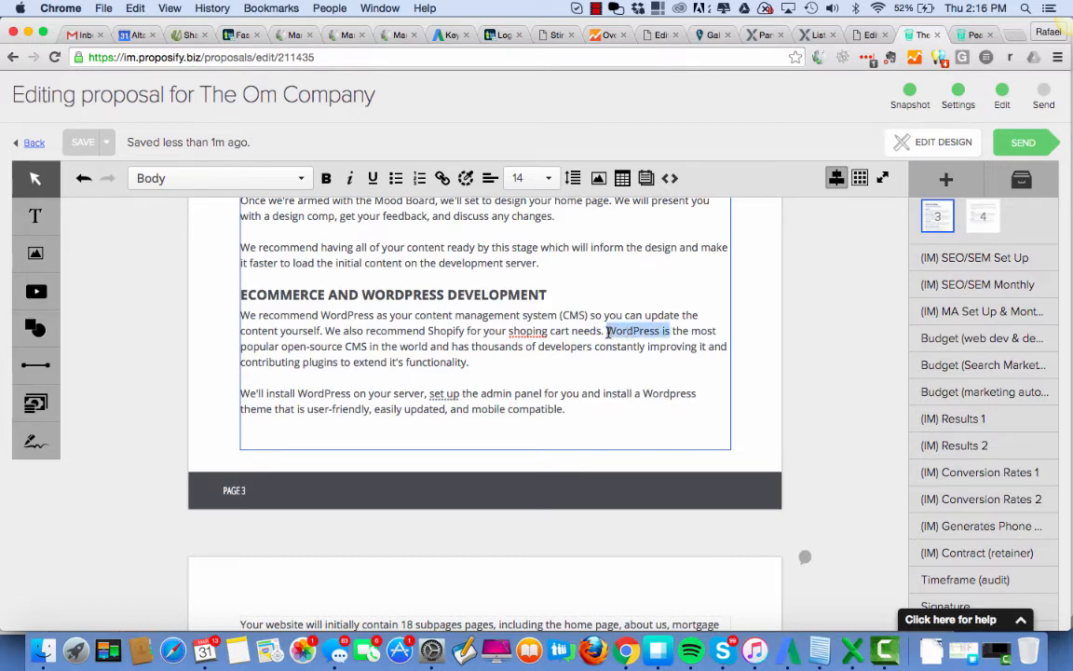
text(Both these)
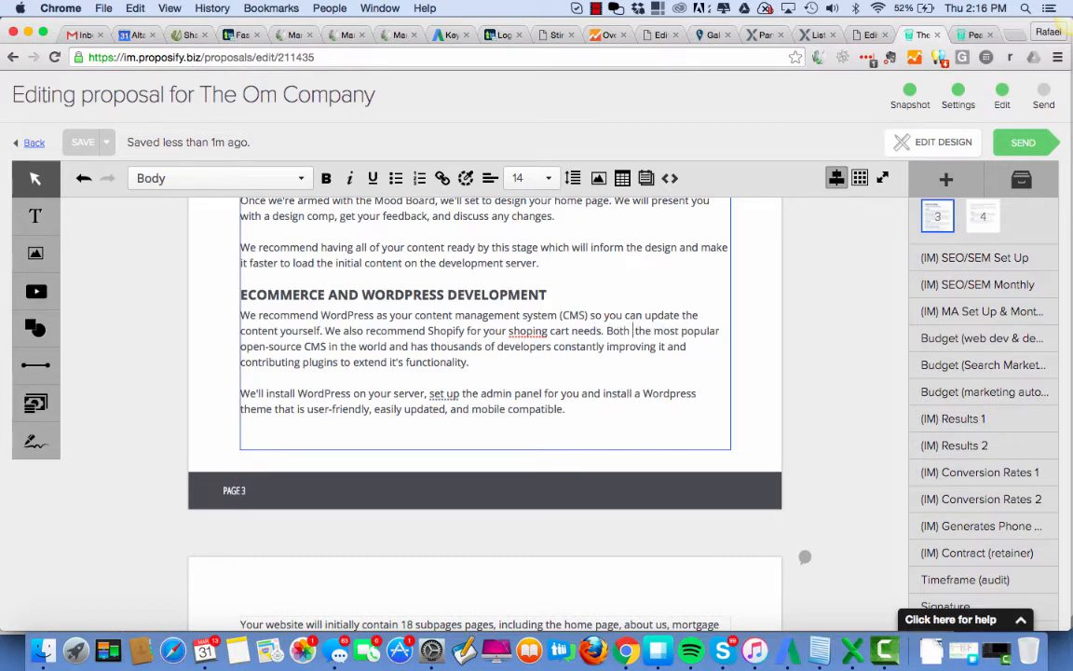
text( technologies)
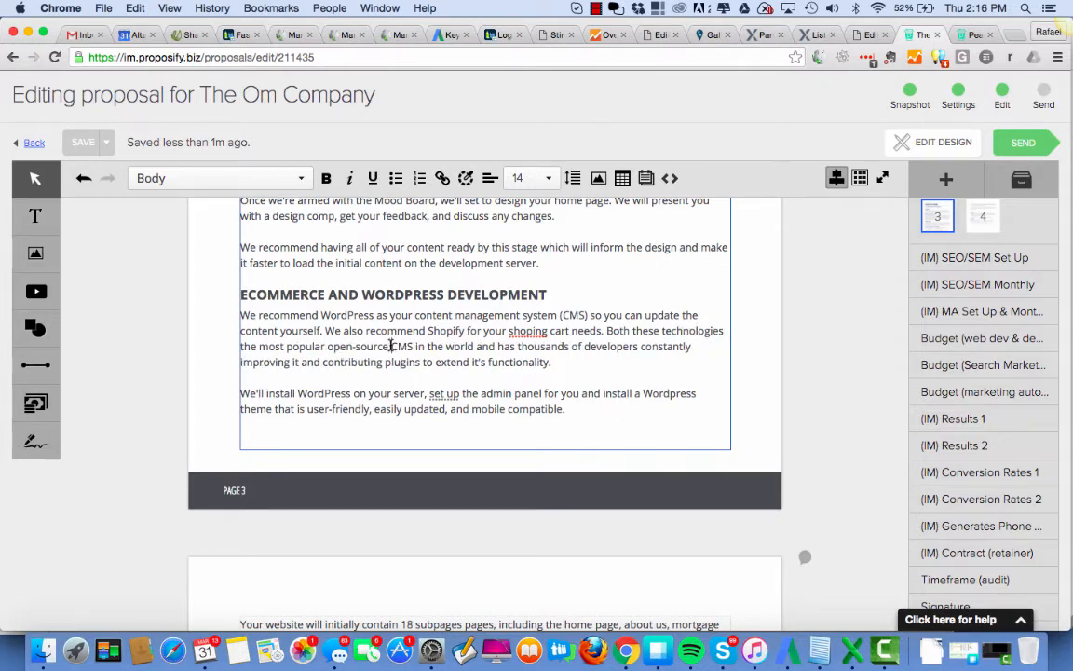
drag(391, 345, 330, 345)
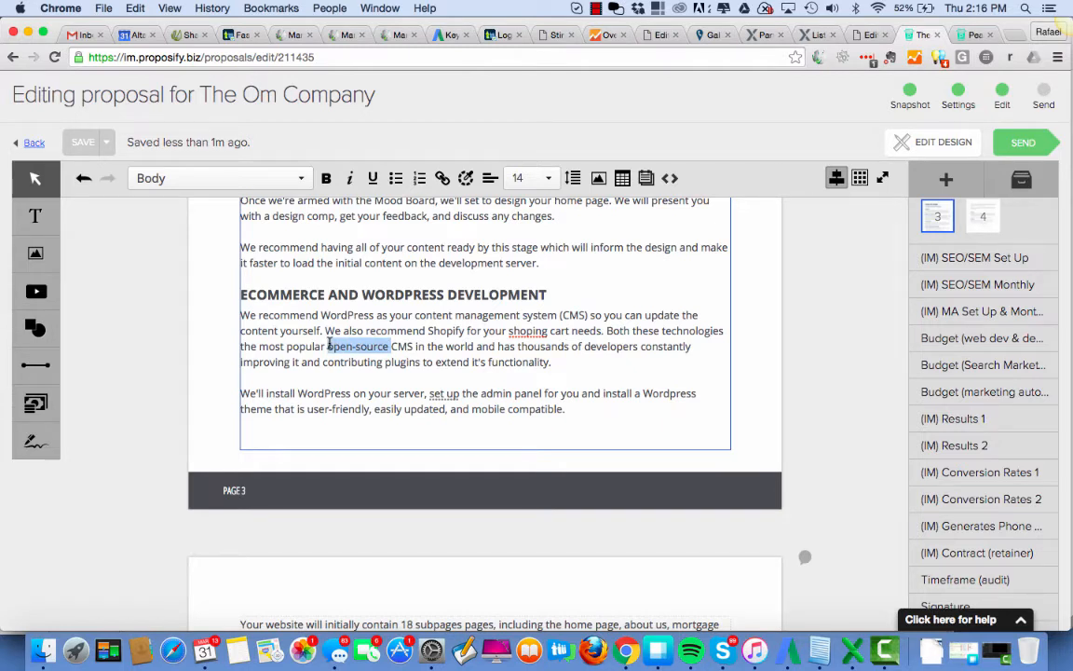
text(platforms)
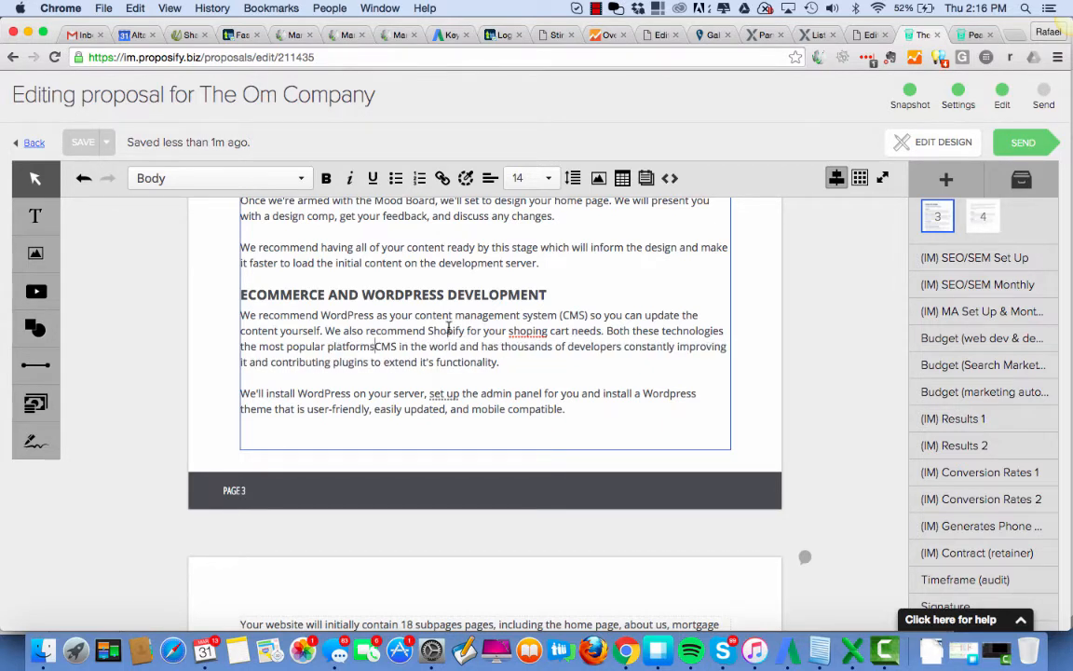
key(Delete)
key(Delete)
key(Delete)
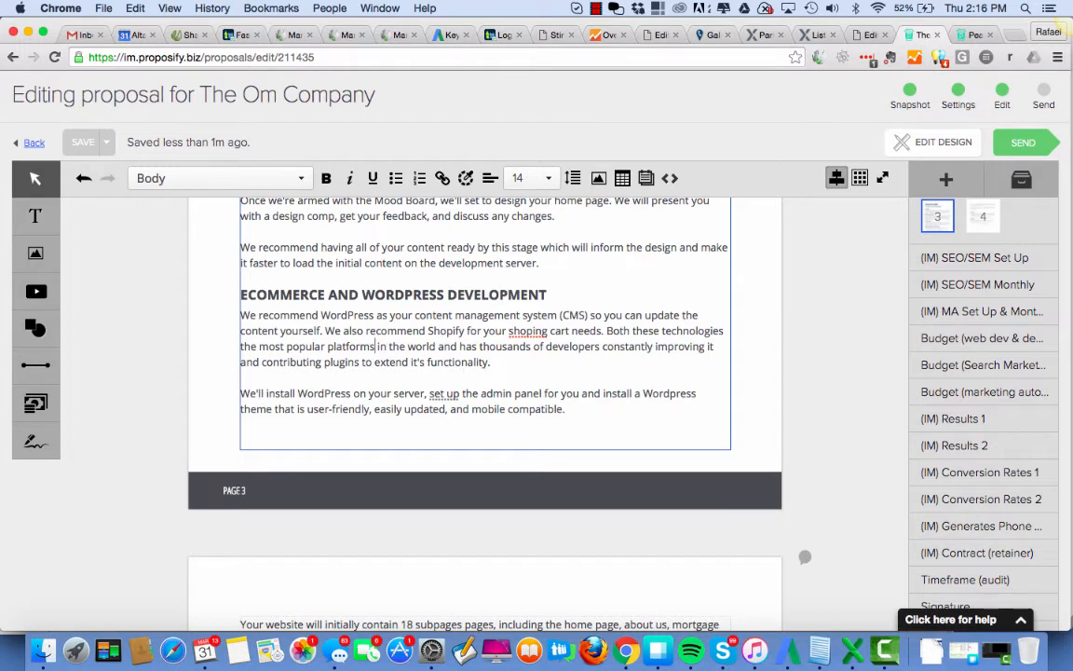
click(633, 330)
text(of)
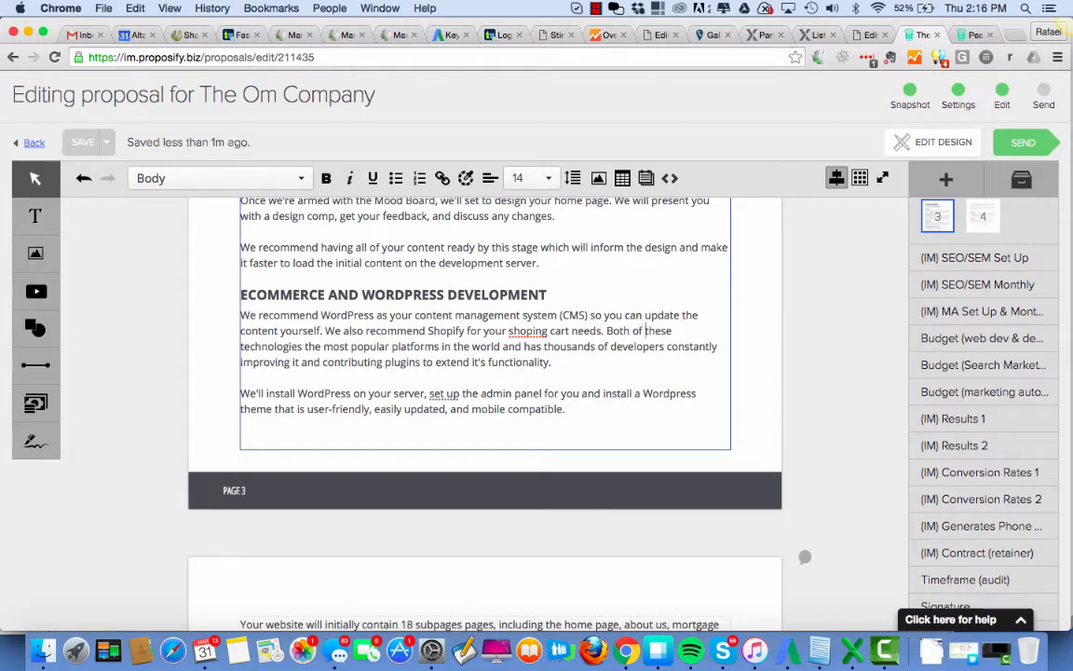
click(305, 345)
text(are)
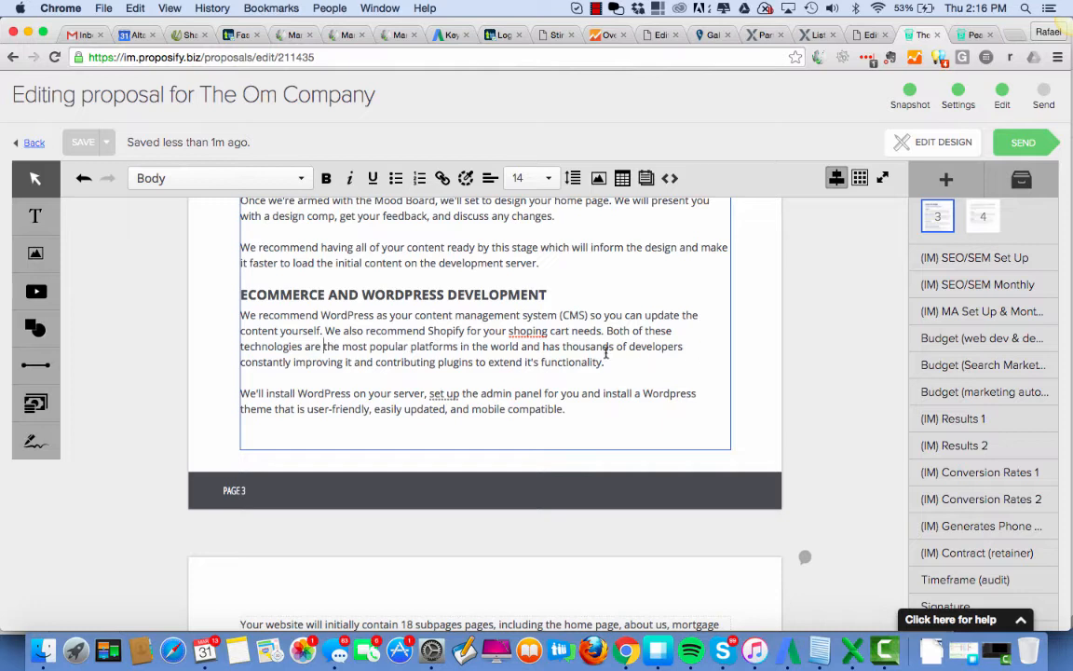
click(563, 345)
key(BackSpace)
key(BackSpace)
text(ve)
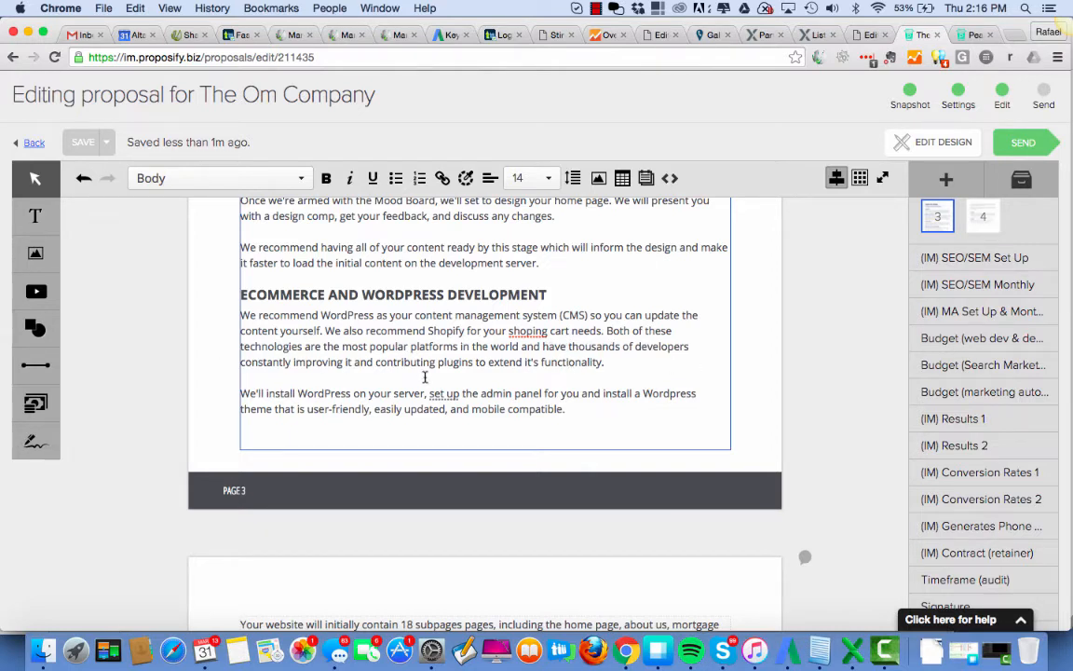
Delete the 18 subpages paragraph at the top of page 4
scroll(456, 393, down, 3)
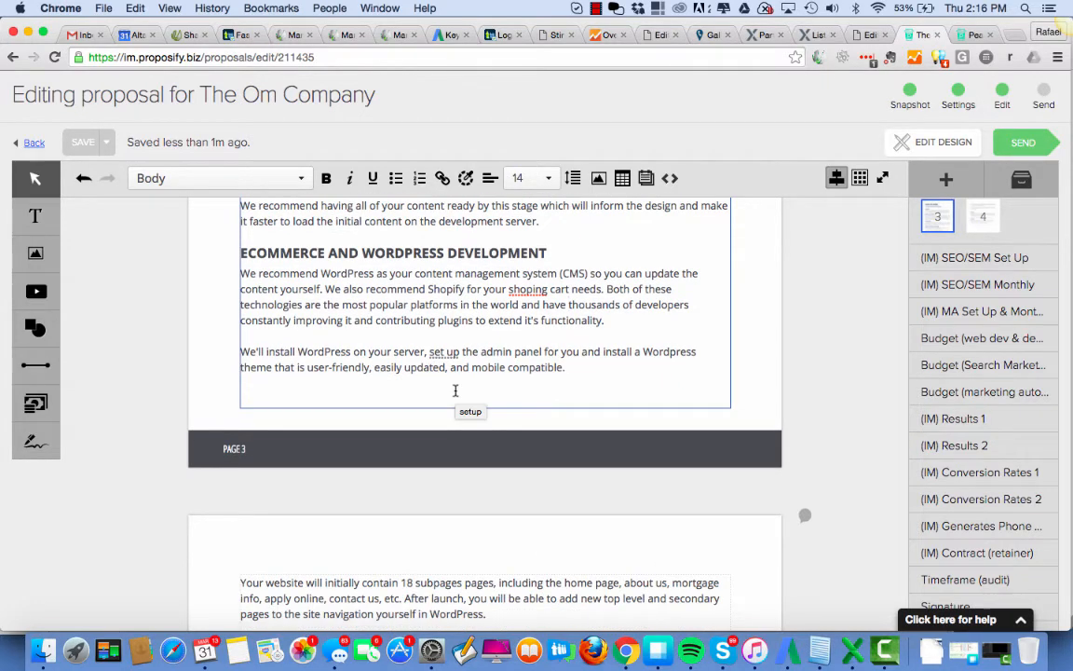
scroll(455, 393, down, 3)
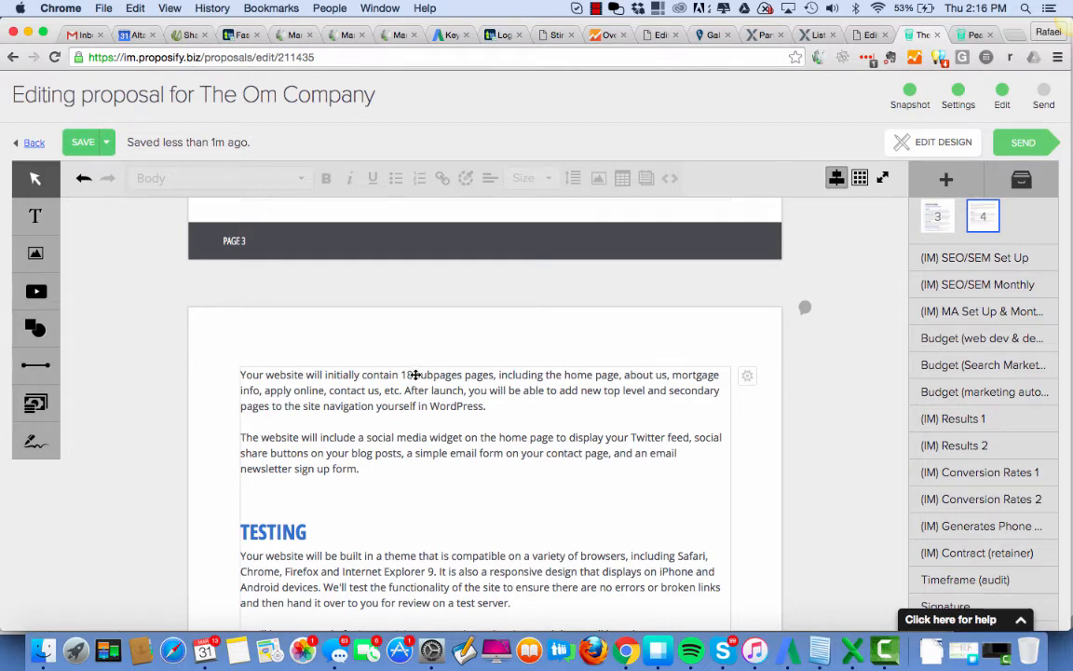
click(415, 374)
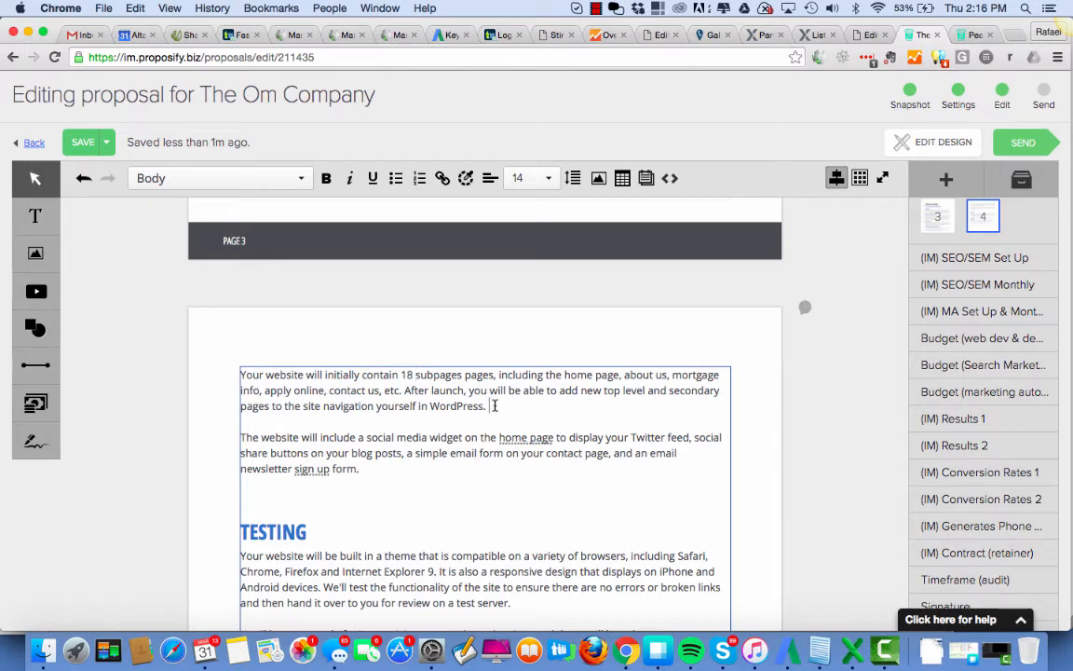
drag(495, 405, 407, 374)
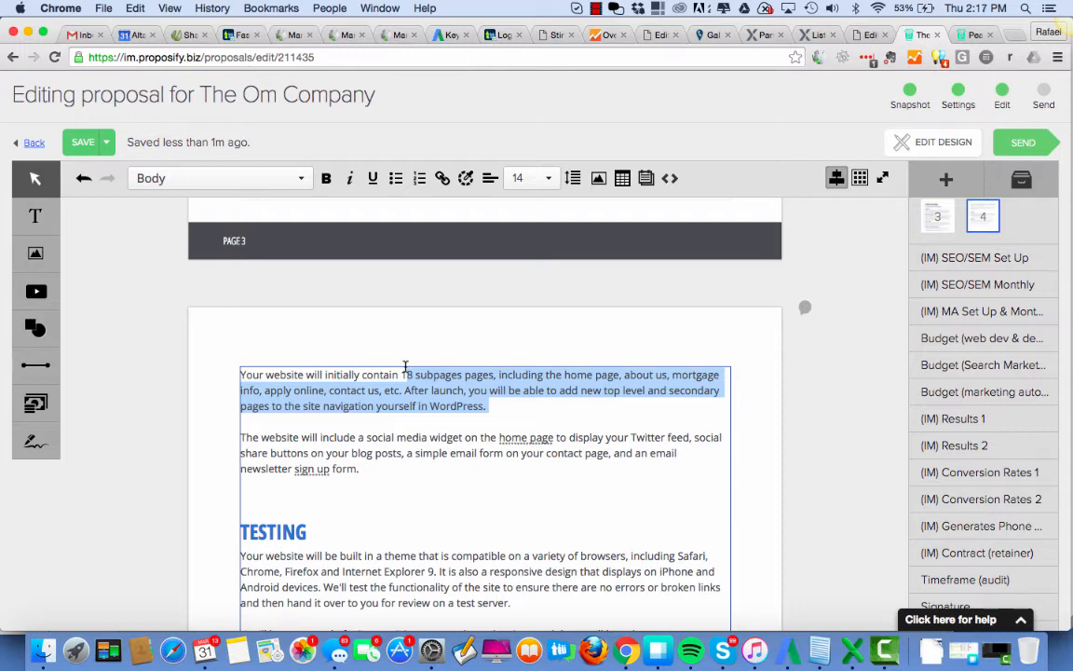
click(518, 419)
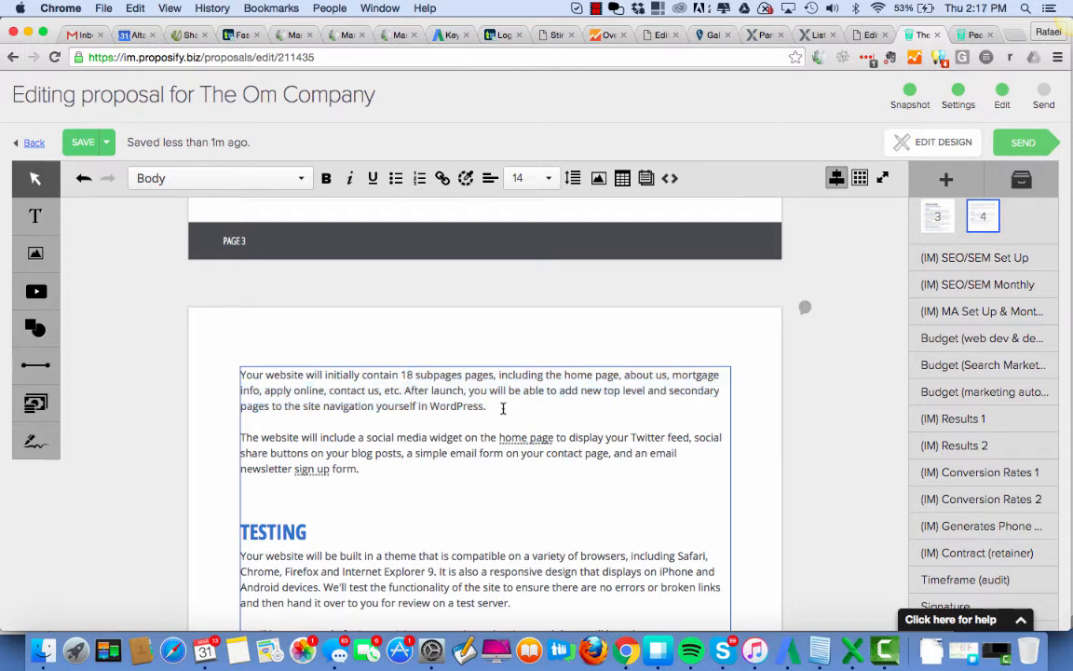
drag(502, 408, 196, 374)
key(BackSpace)
Delete the social media widget paragraph and the two blank lines above TESTING
scroll(375, 438, down, 10)
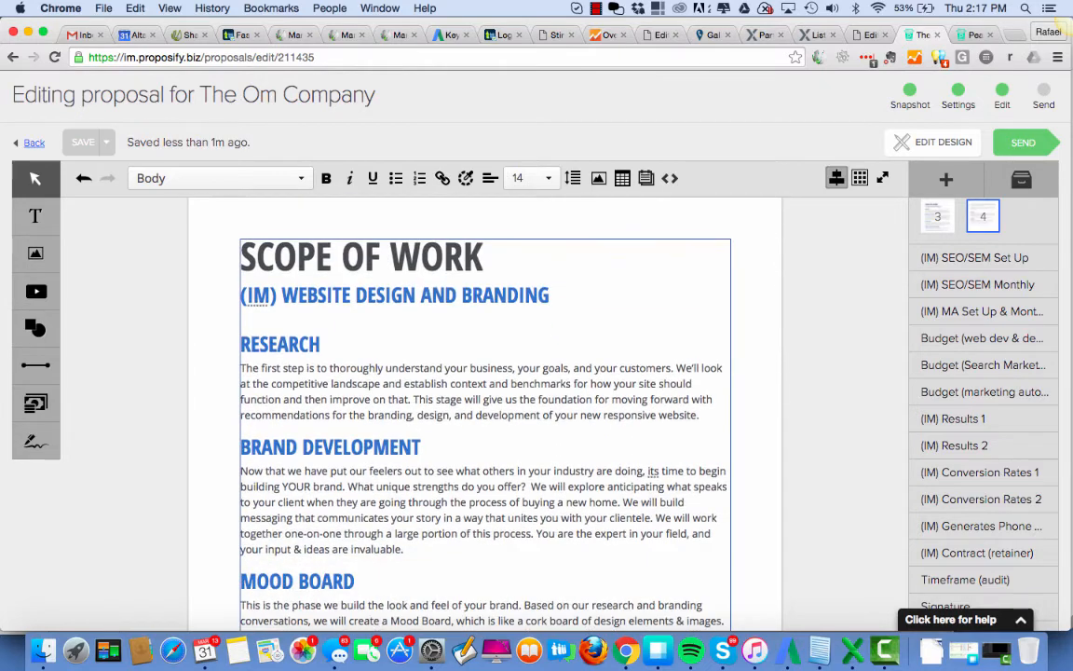
scroll(375, 438, down, 3)
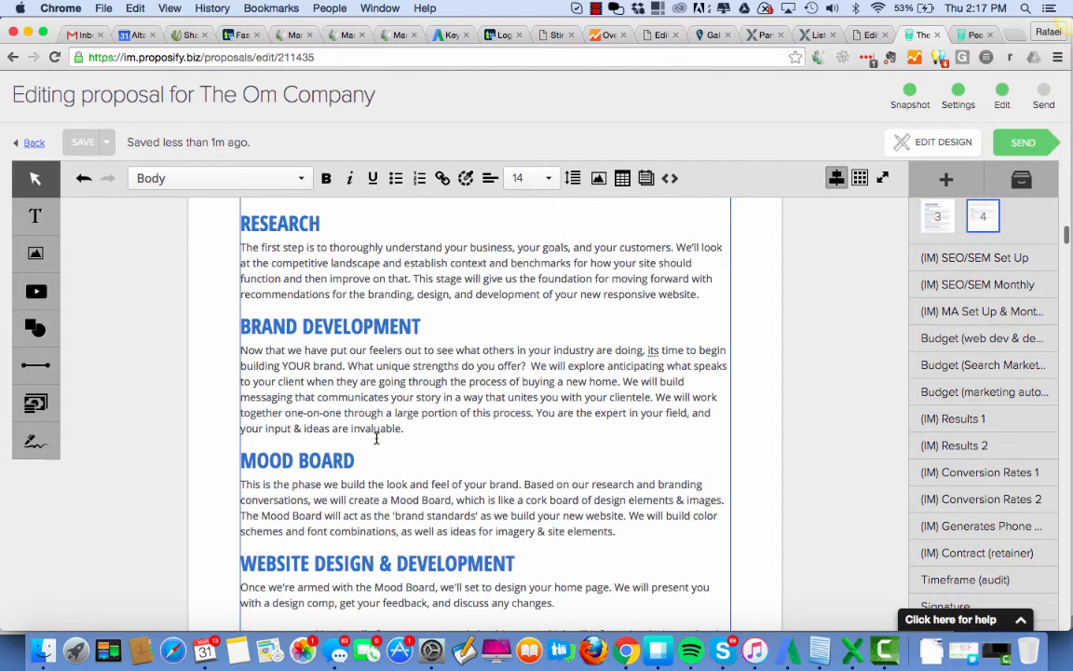
scroll(376, 438, down, 5)
scroll(377, 438, up, 3)
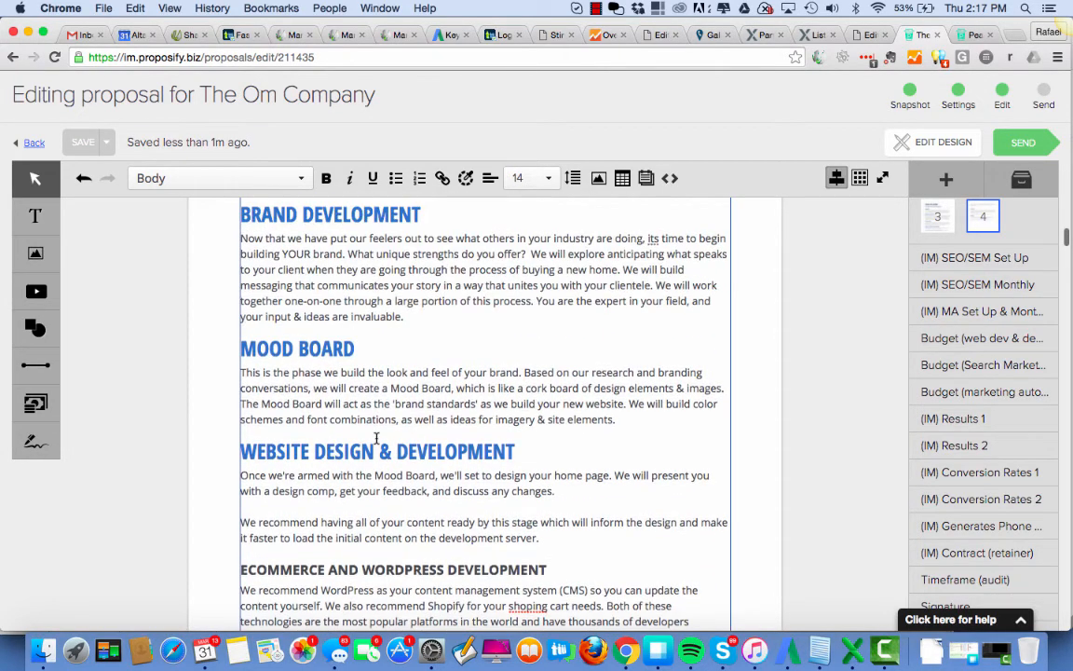
scroll(376, 438, down, 4)
scroll(376, 438, down, 4)
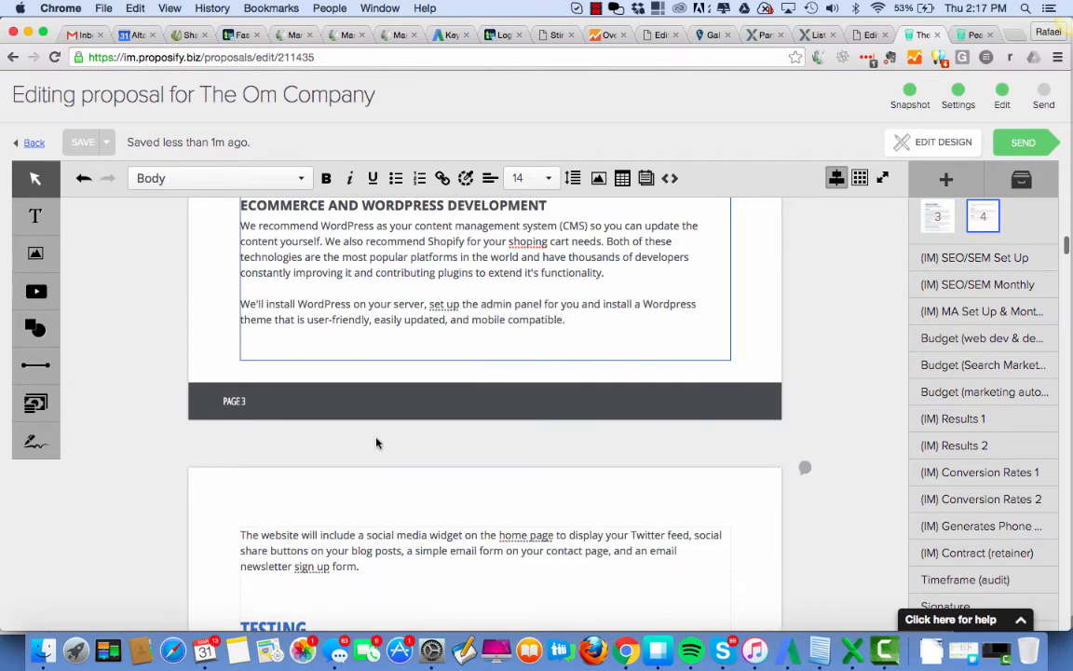
scroll(376, 445, down, 2)
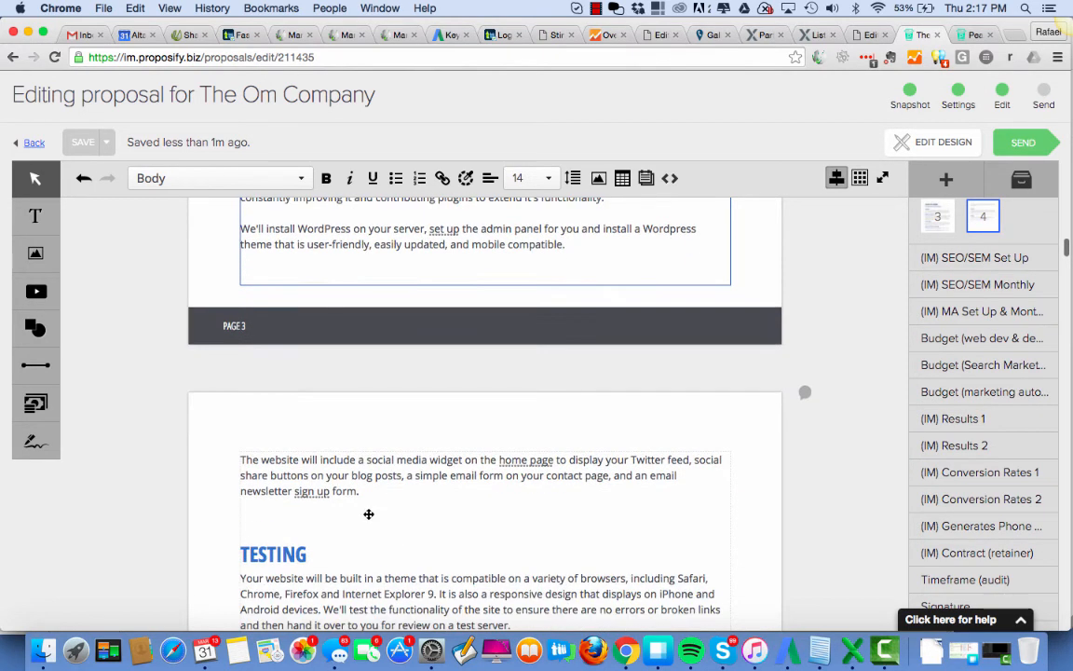
click(372, 495)
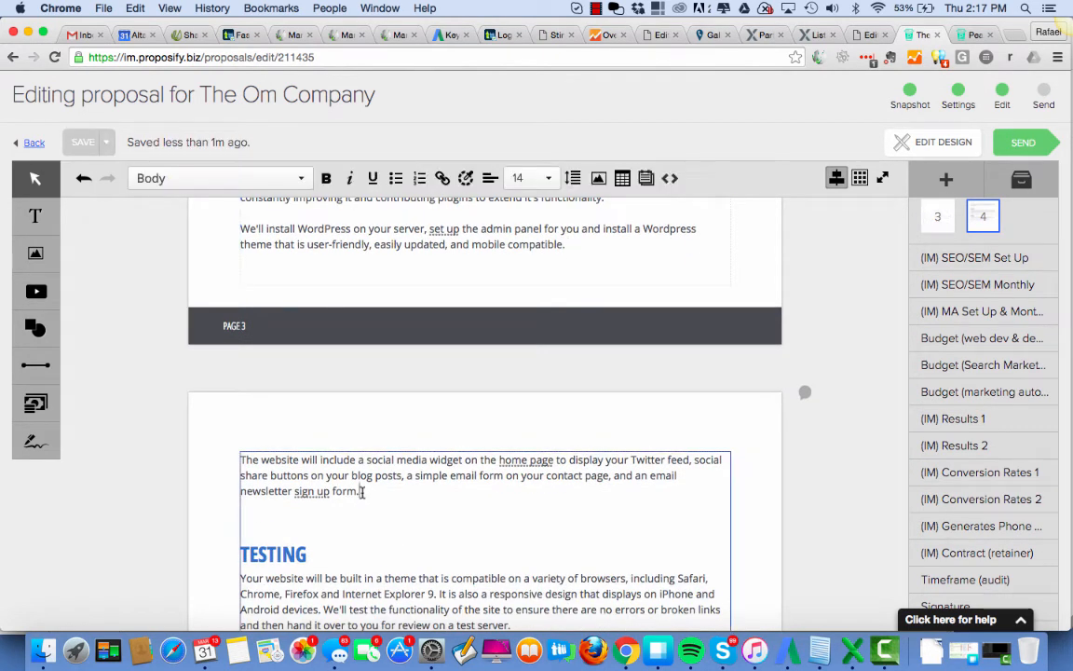
drag(373, 495, 234, 456)
key(BackSpace)
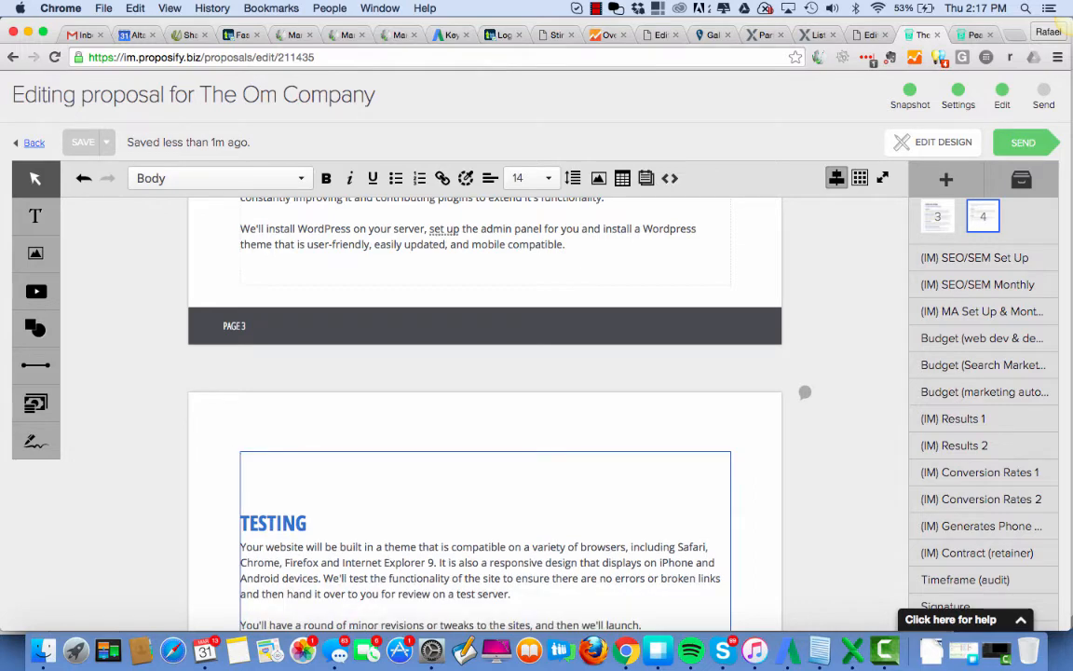
key(BackSpace)
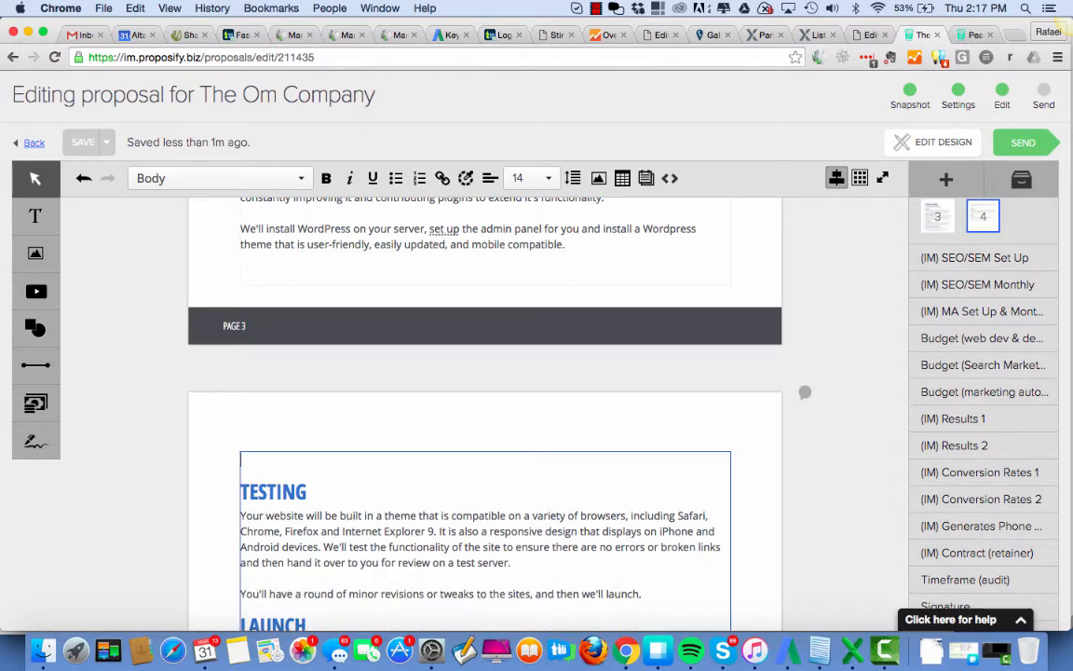
key(BackSpace)
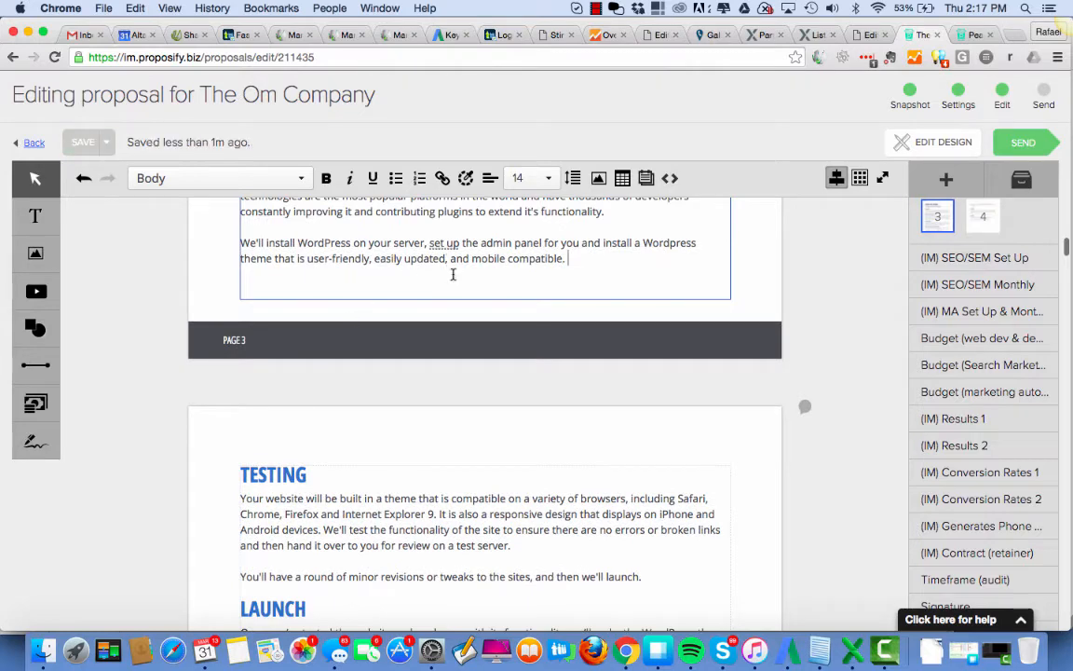
scroll(415, 415, down, 3)
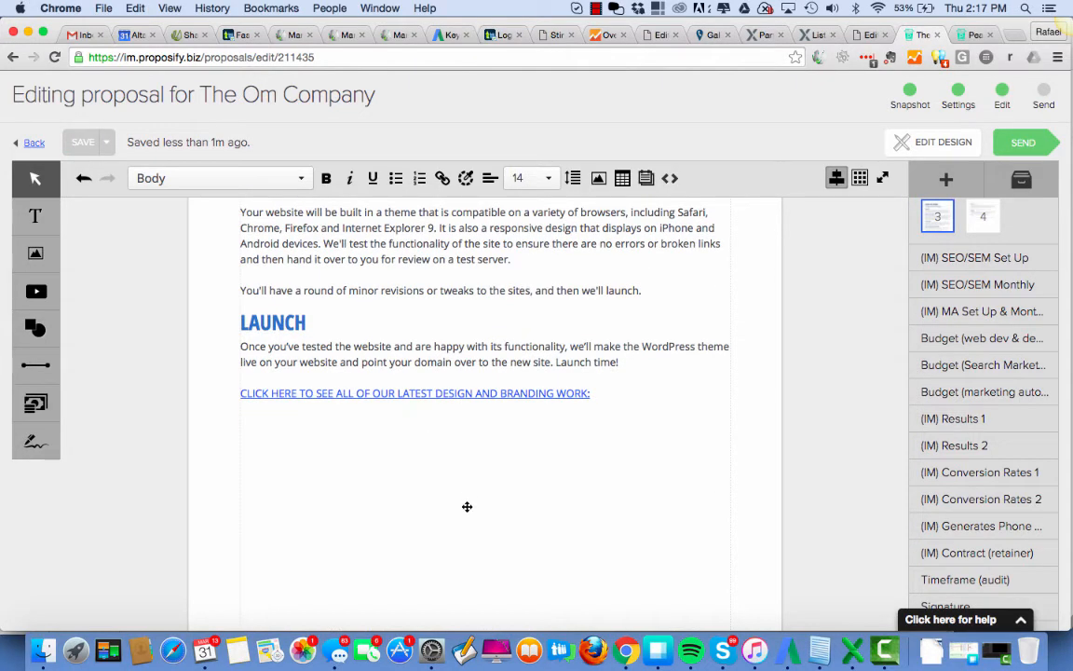
Exit text editing and scroll through the (IM) SEO/SEM Set Up and Monthly pages to page 6's end
click(464, 399)
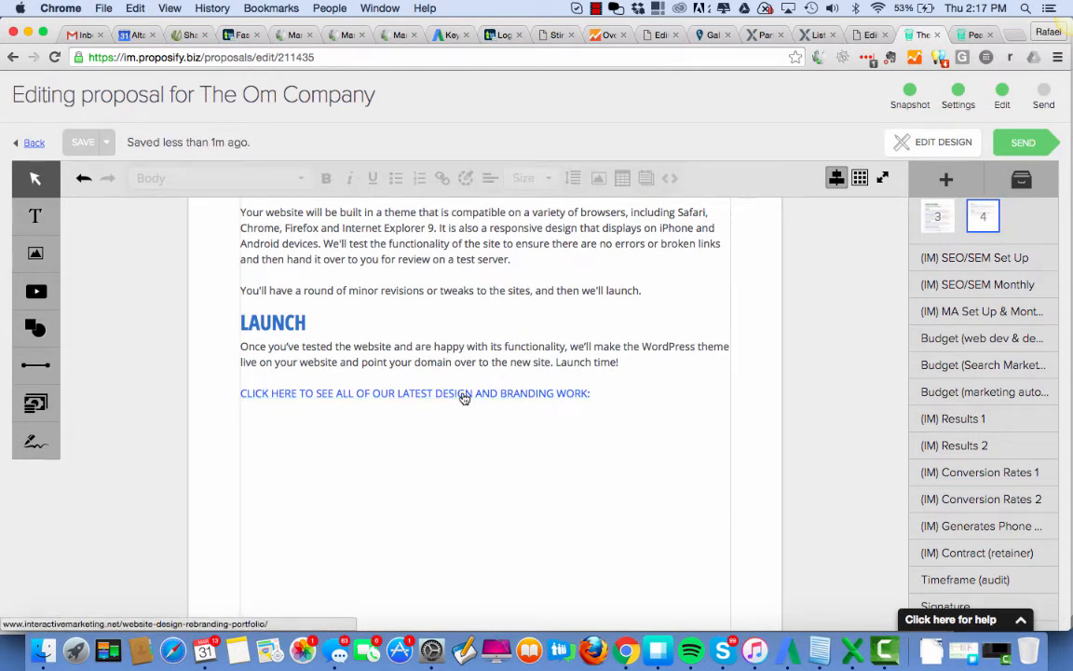
scroll(479, 517, down, 10)
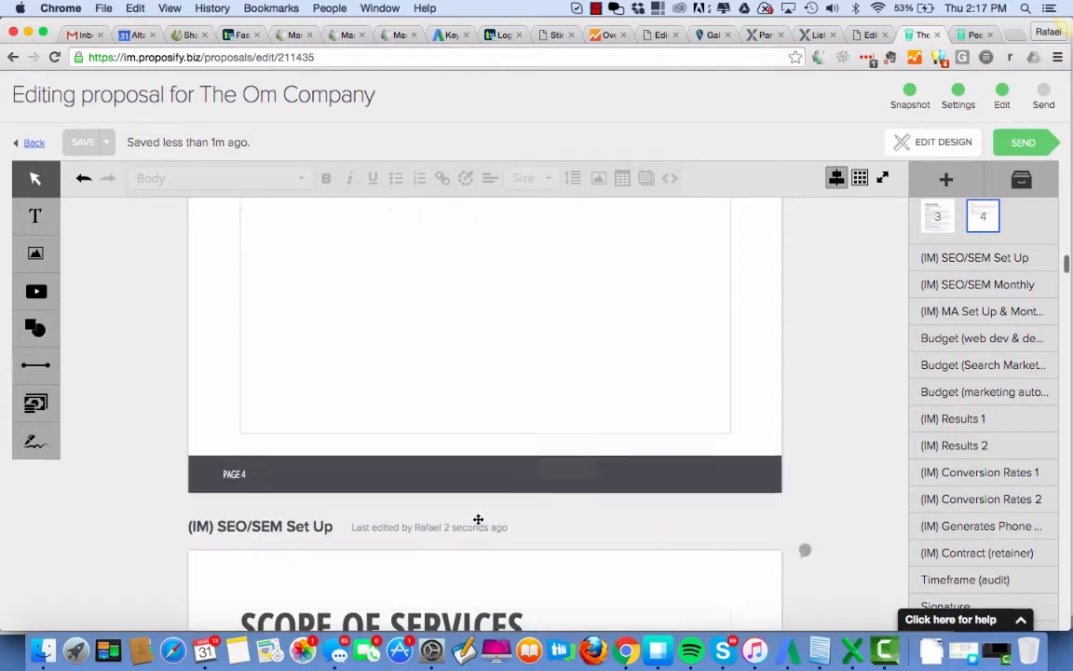
scroll(478, 519, down, 4)
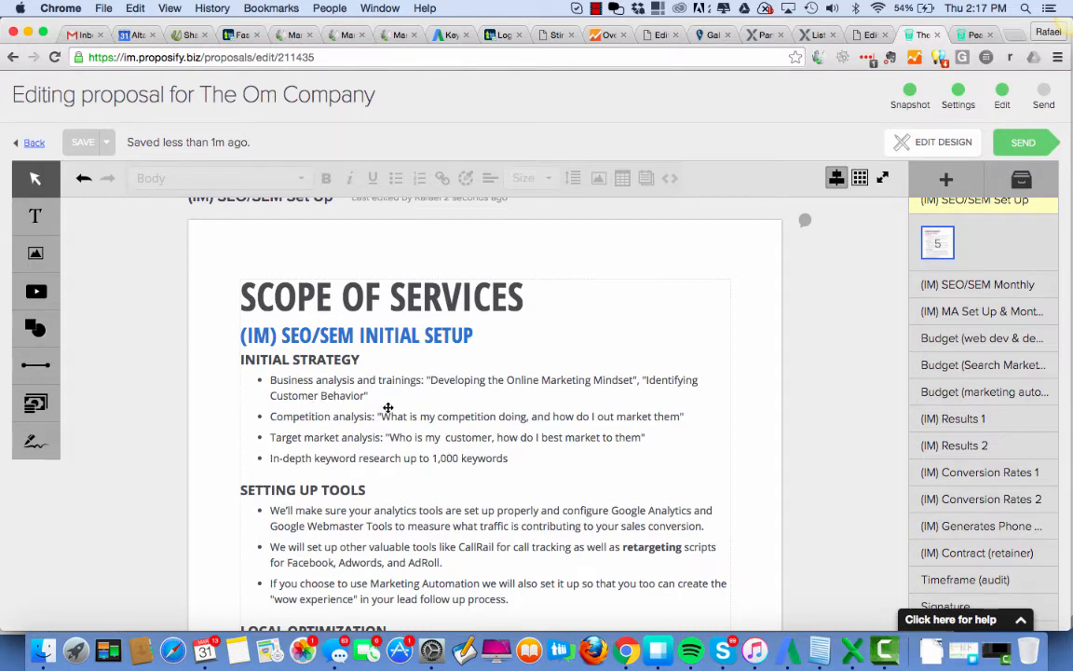
scroll(387, 407, down, 2)
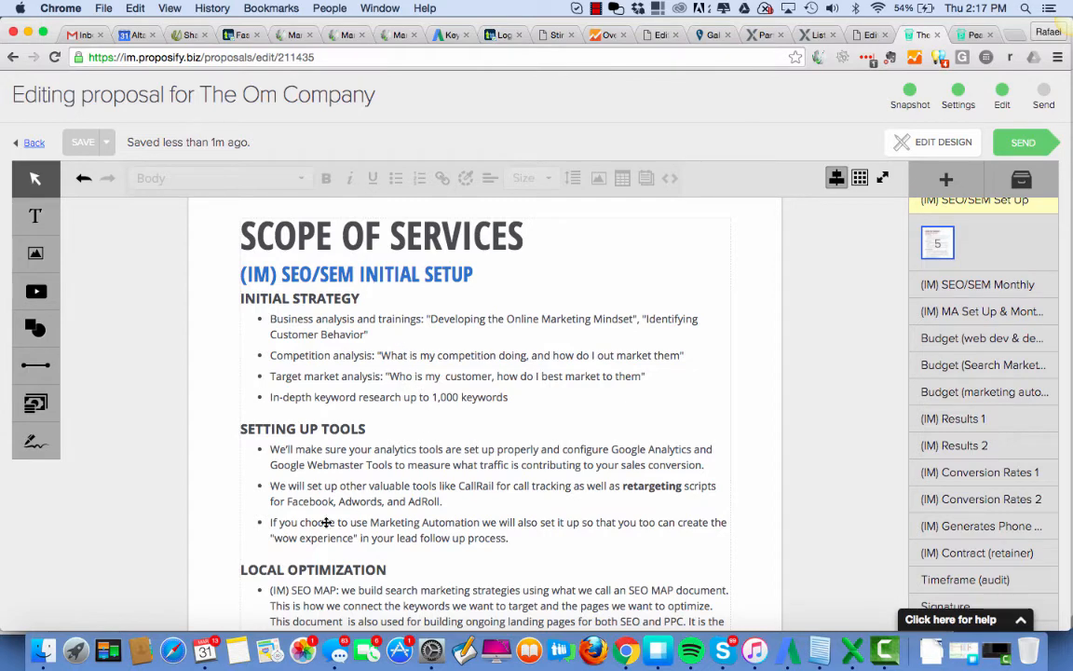
scroll(381, 479, down, 5)
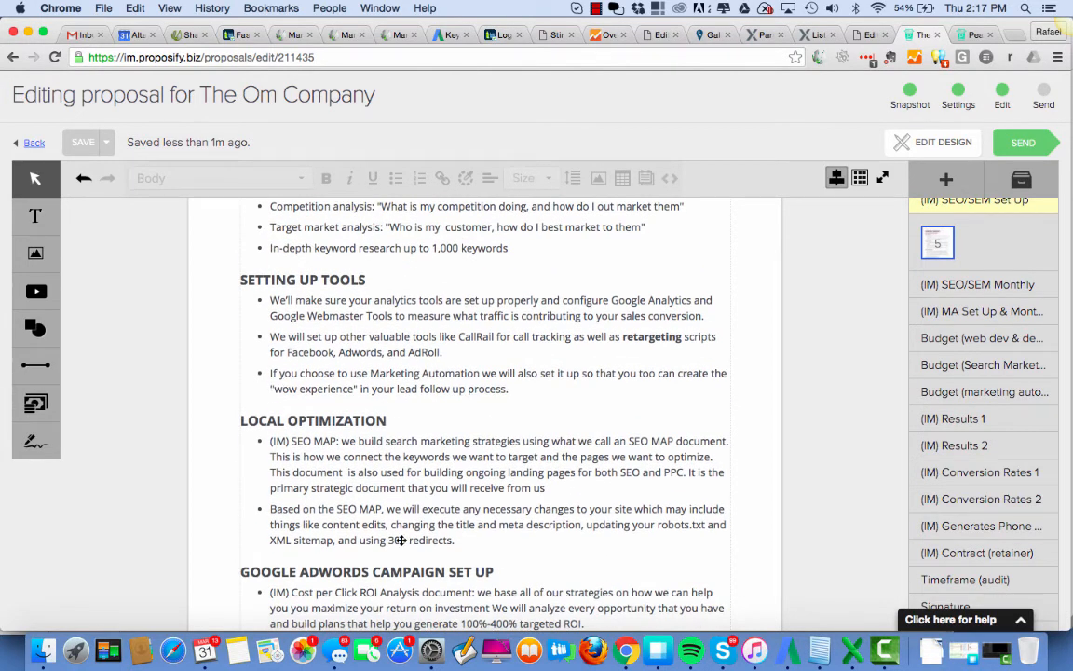
scroll(369, 477, up, 3)
scroll(368, 477, down, 5)
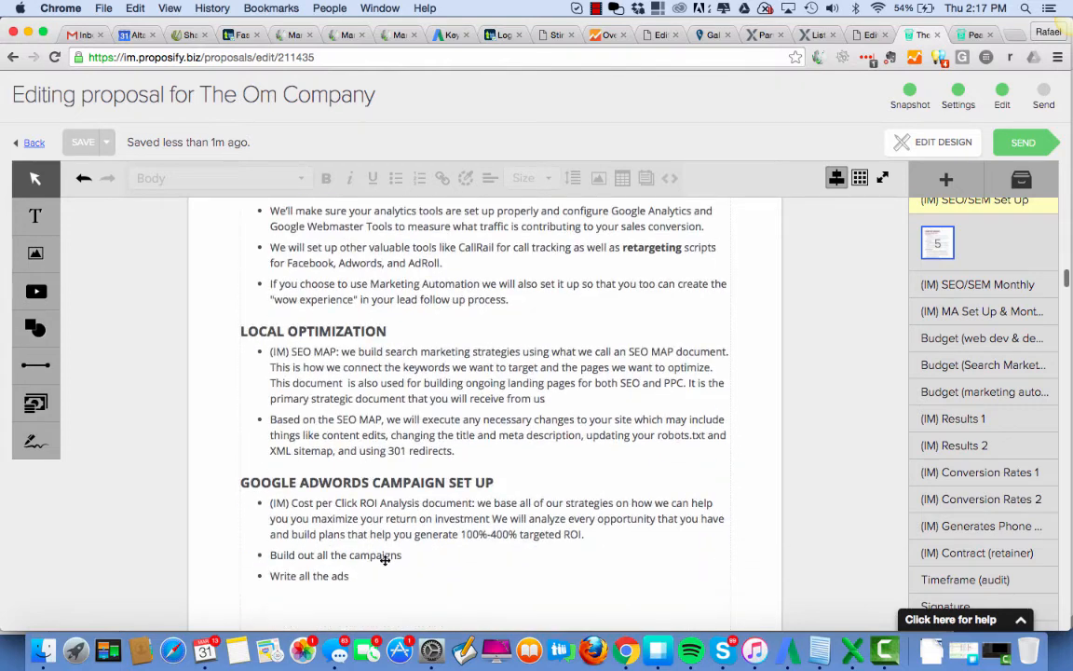
scroll(311, 480, down, 10)
scroll(345, 533, down, 10)
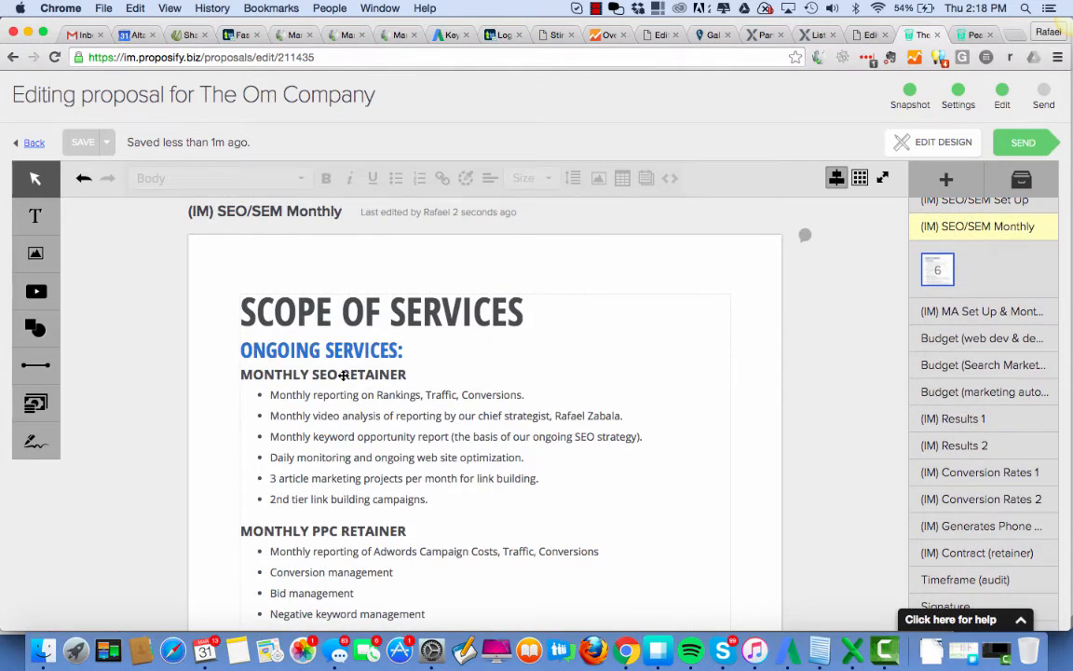
scroll(343, 374, down, 5)
scroll(340, 380, down, 5)
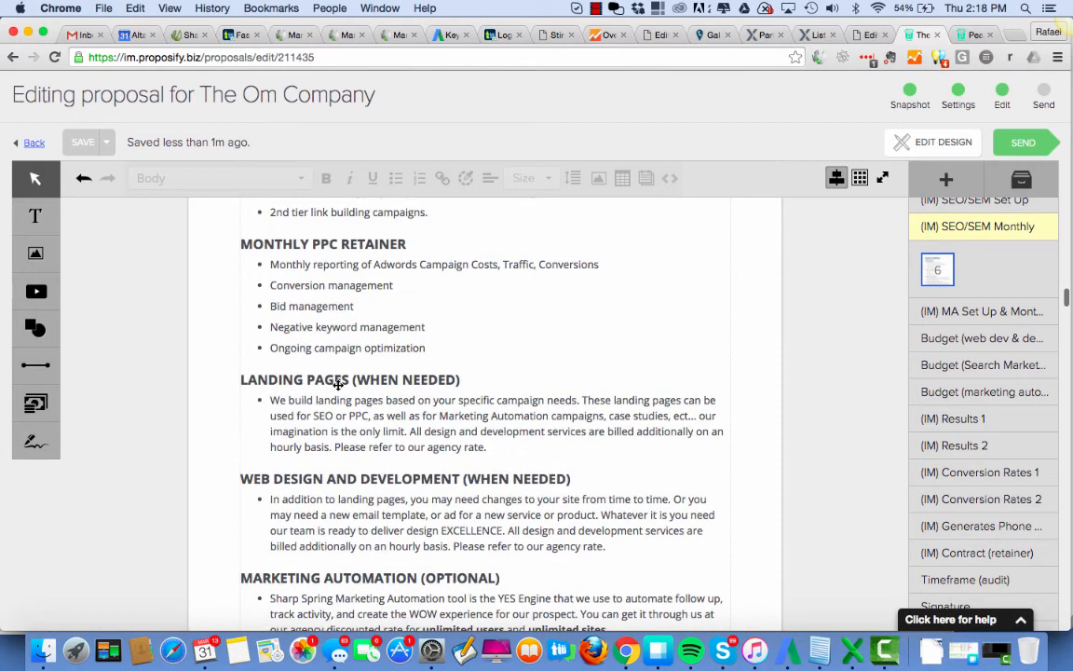
scroll(338, 383, down, 2)
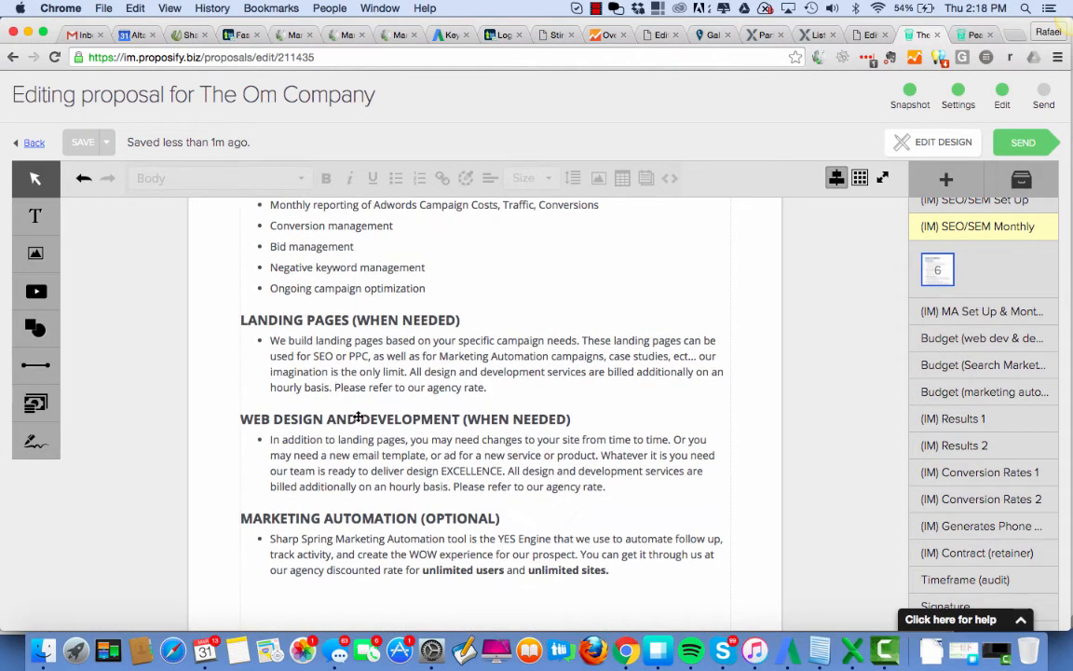
scroll(358, 416, down, 4)
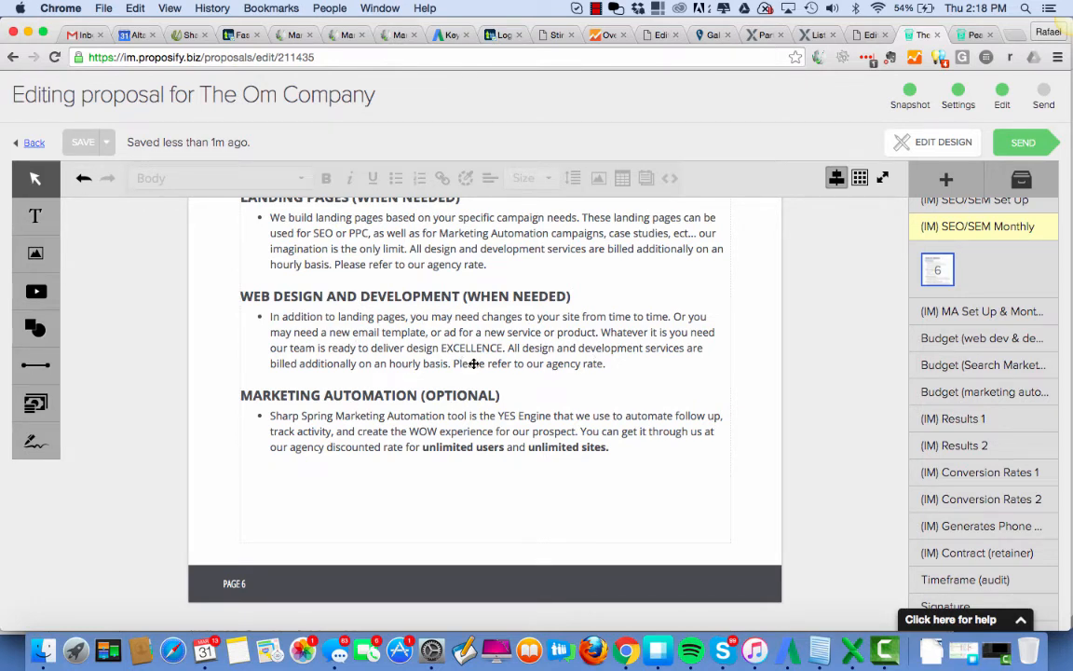
Review the retainer contract's $125/$250 hourly charges, then go to Budget (Search Marketing)
mouse_move(946, 456)
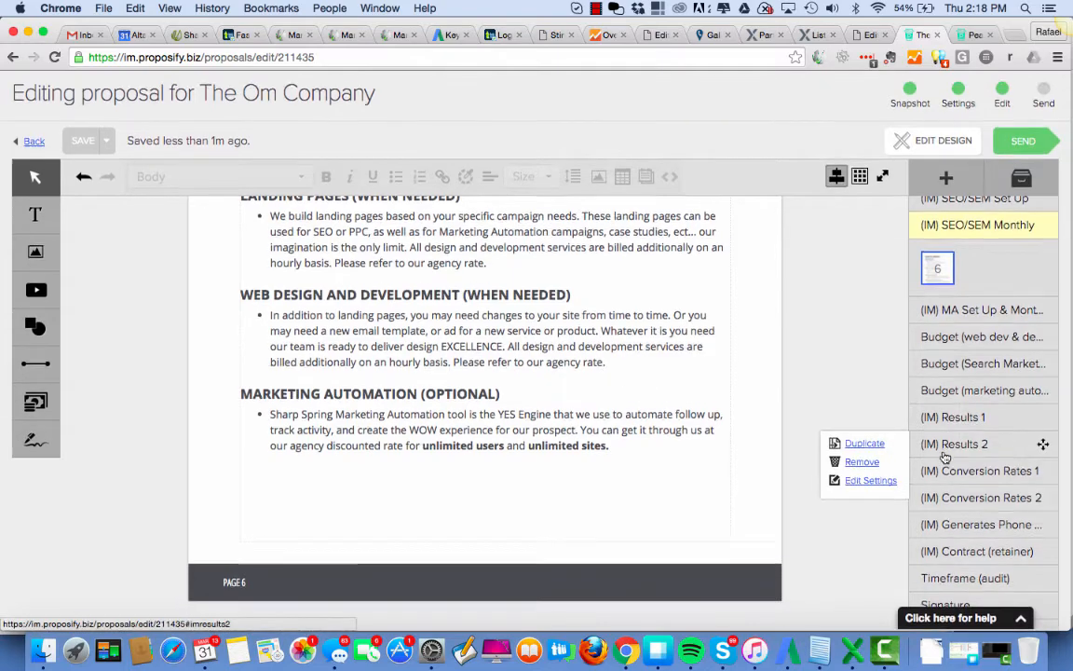
click(973, 553)
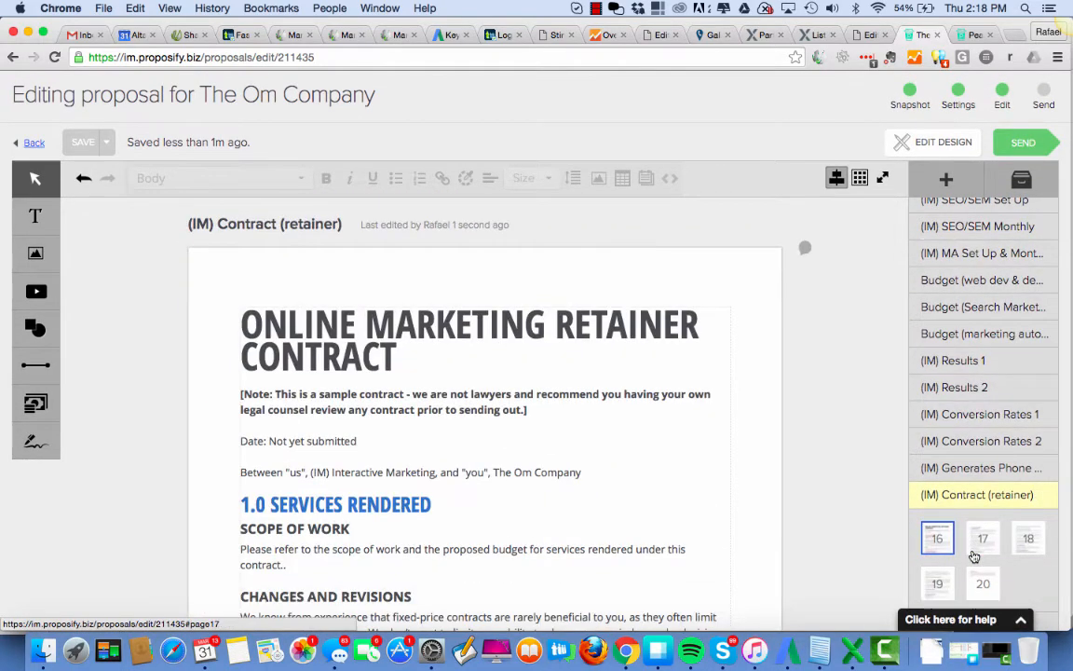
scroll(589, 511, down, 3)
scroll(588, 511, down, 5)
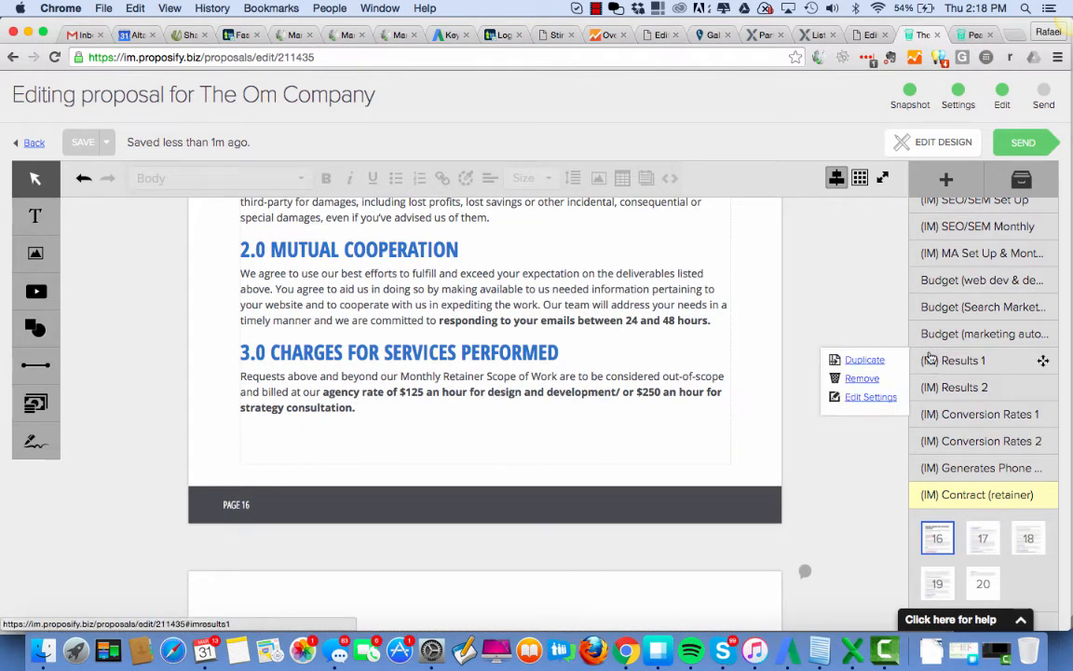
mouse_move(933, 318)
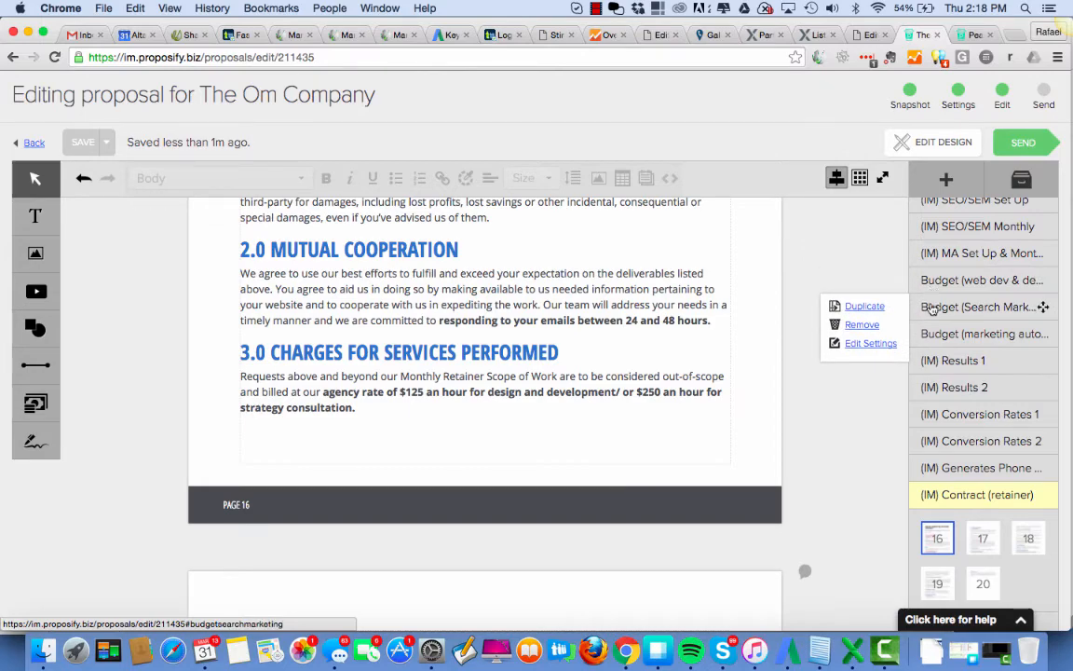
click(933, 312)
Scroll to the (IM) MA Set Up & Monthly SCOPE OF WORK page
scroll(515, 416, up, 5)
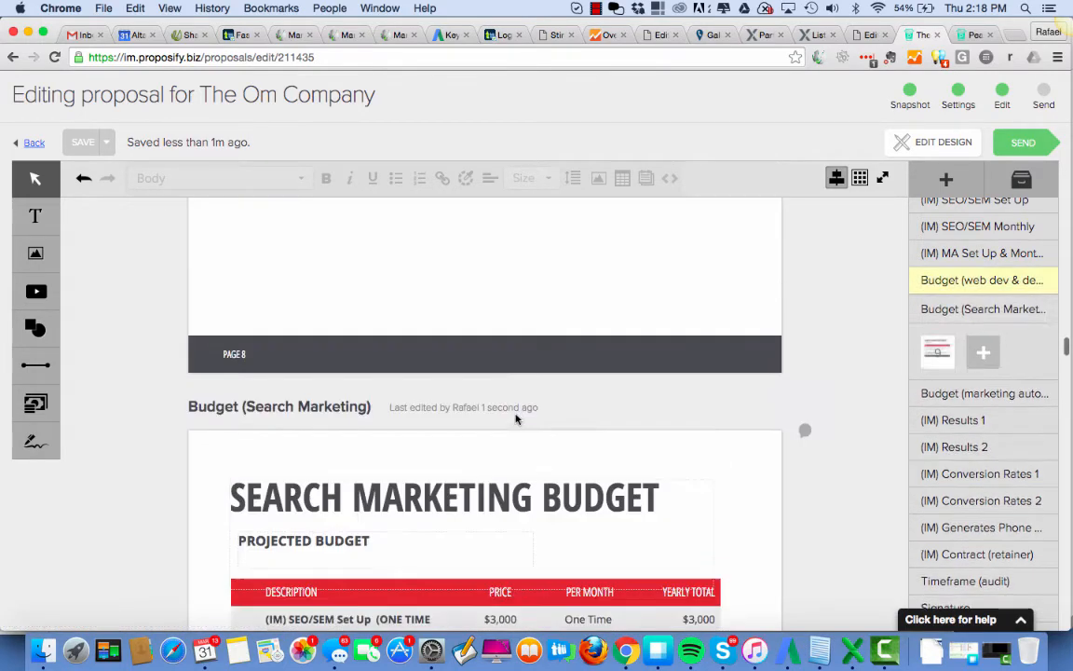
scroll(515, 419, up, 10)
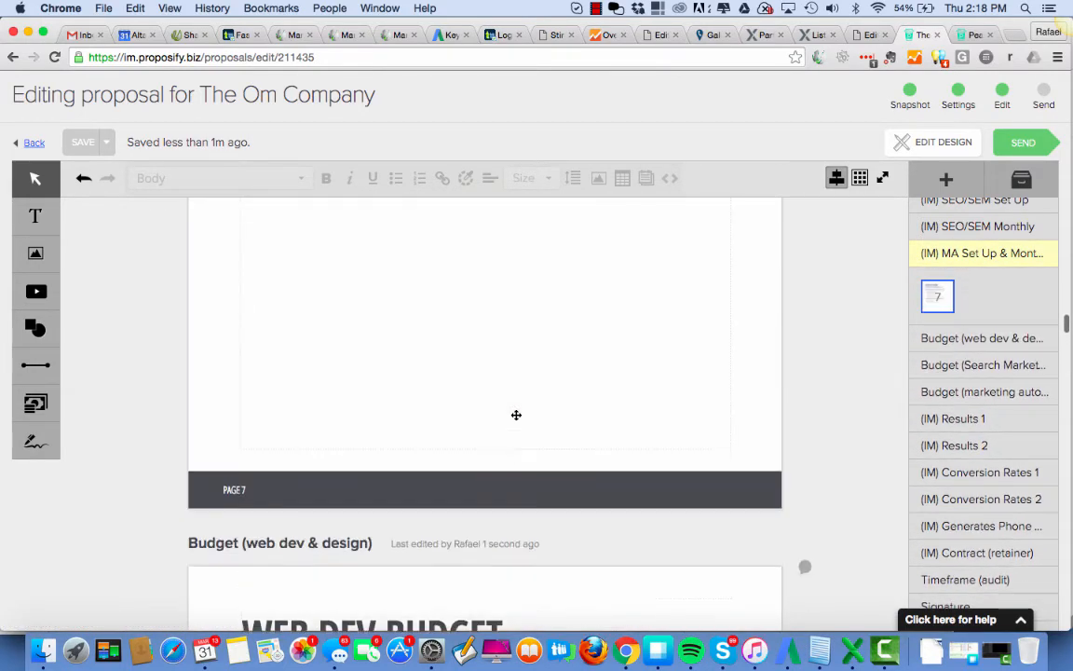
scroll(515, 419, down, 4)
scroll(515, 419, down, 10)
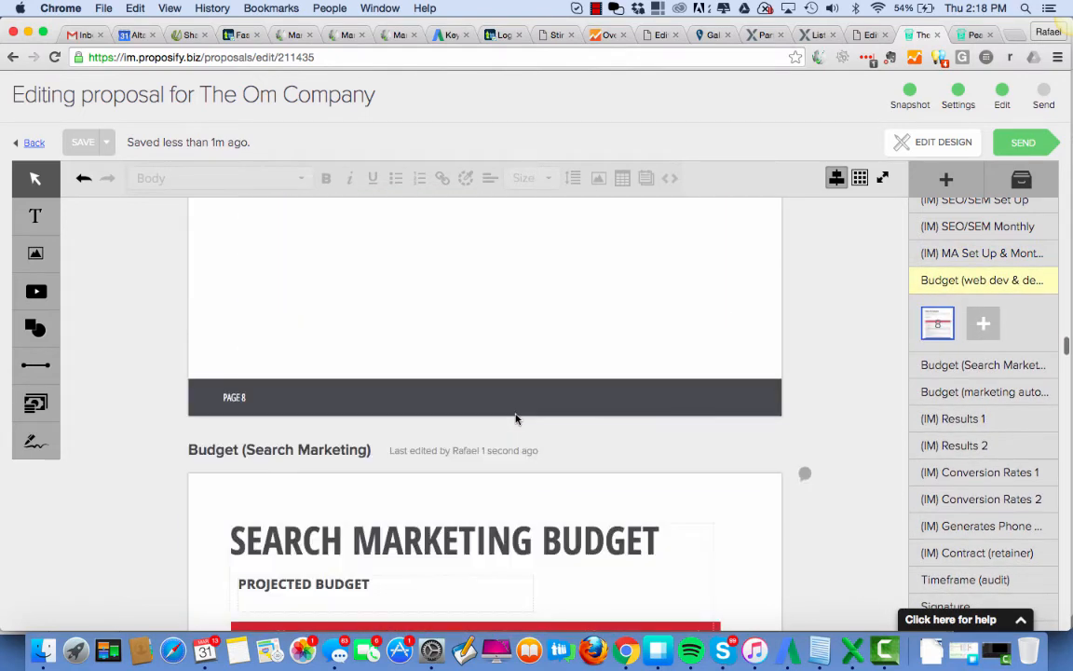
scroll(515, 419, down, 4)
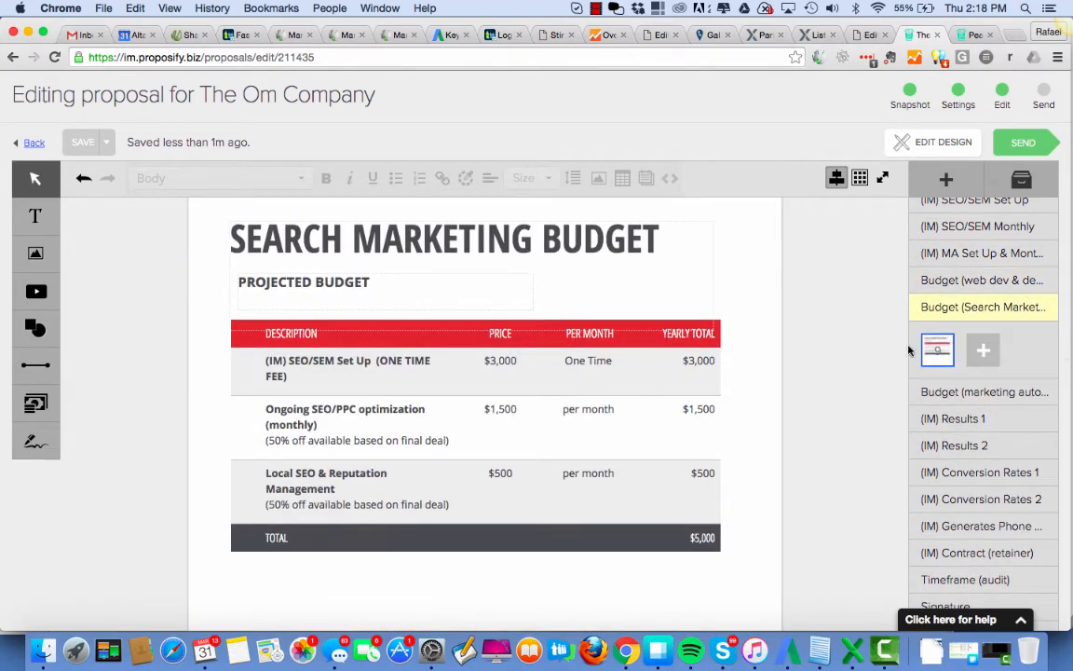
scroll(566, 376, down, 2)
scroll(567, 376, up, 3)
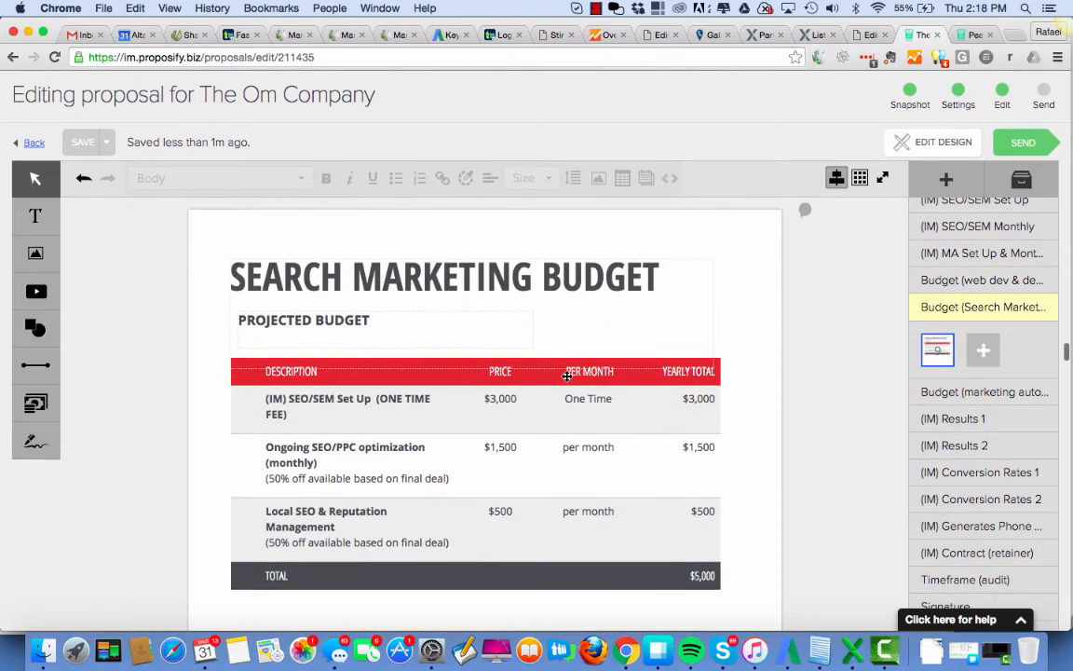
scroll(566, 377, down, 1)
scroll(566, 376, down, 8)
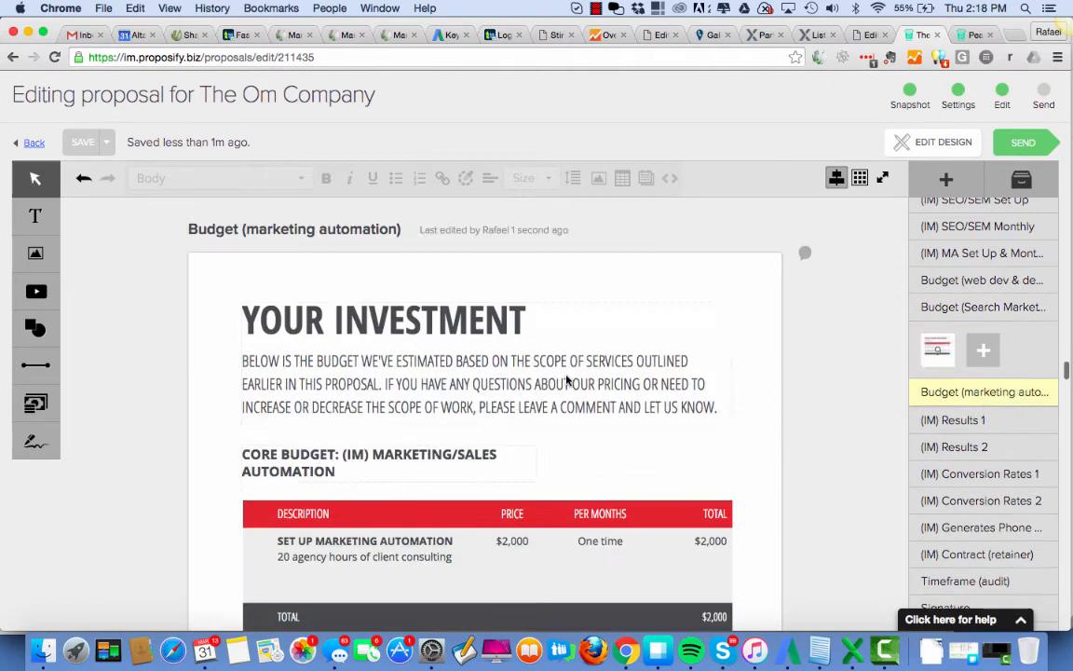
scroll(566, 379, down, 5)
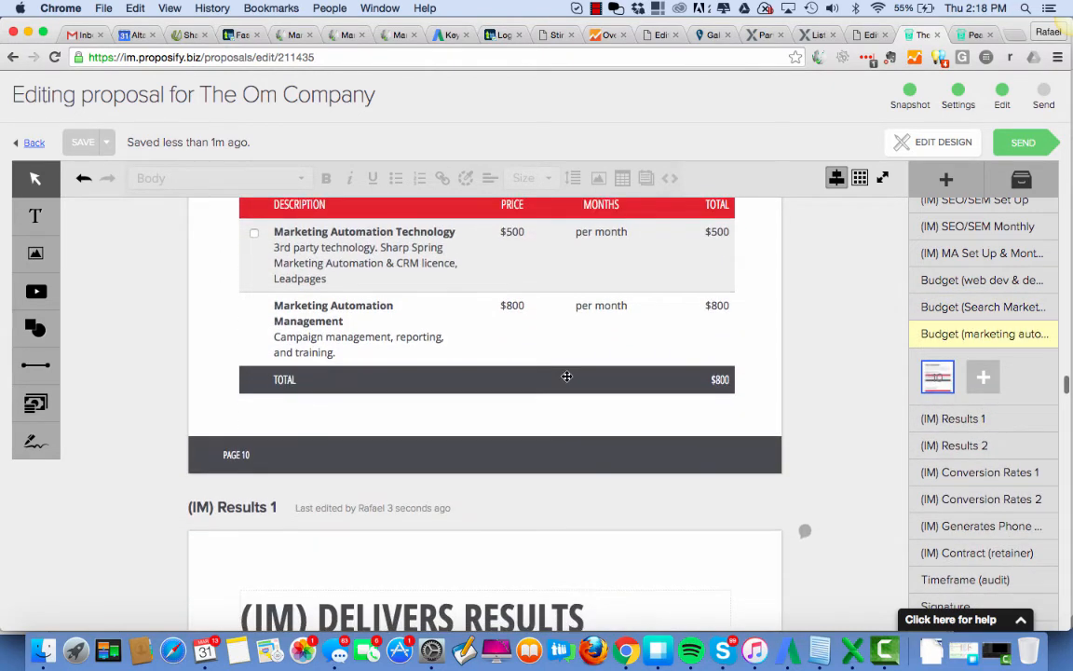
scroll(567, 376, down, 3)
scroll(566, 378, up, 7)
scroll(566, 380, up, 15)
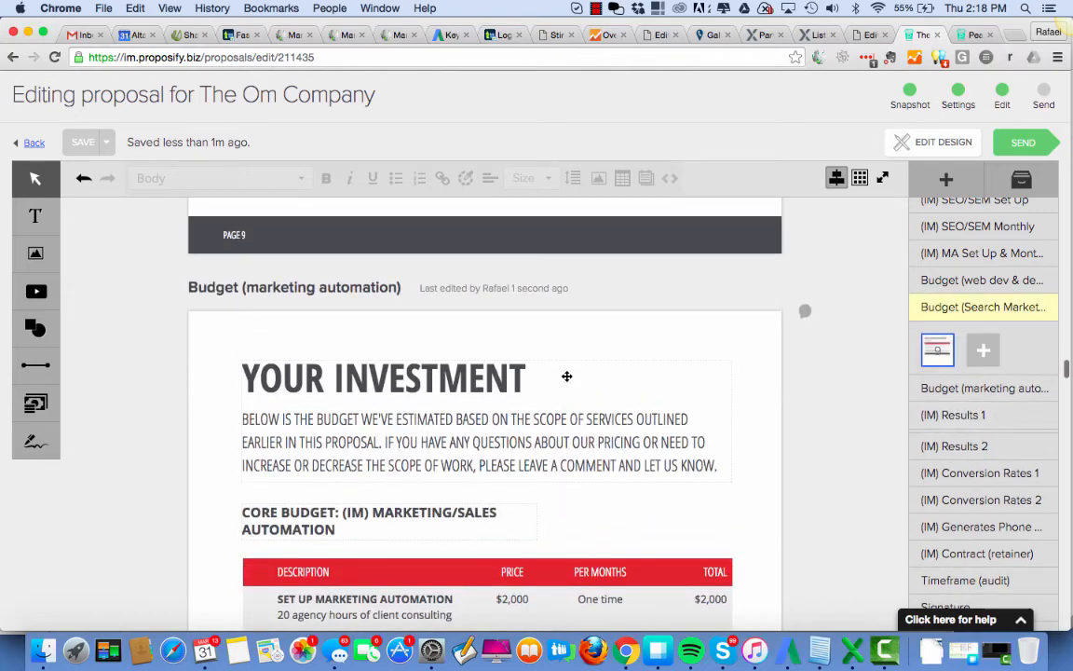
scroll(566, 380, up, 10)
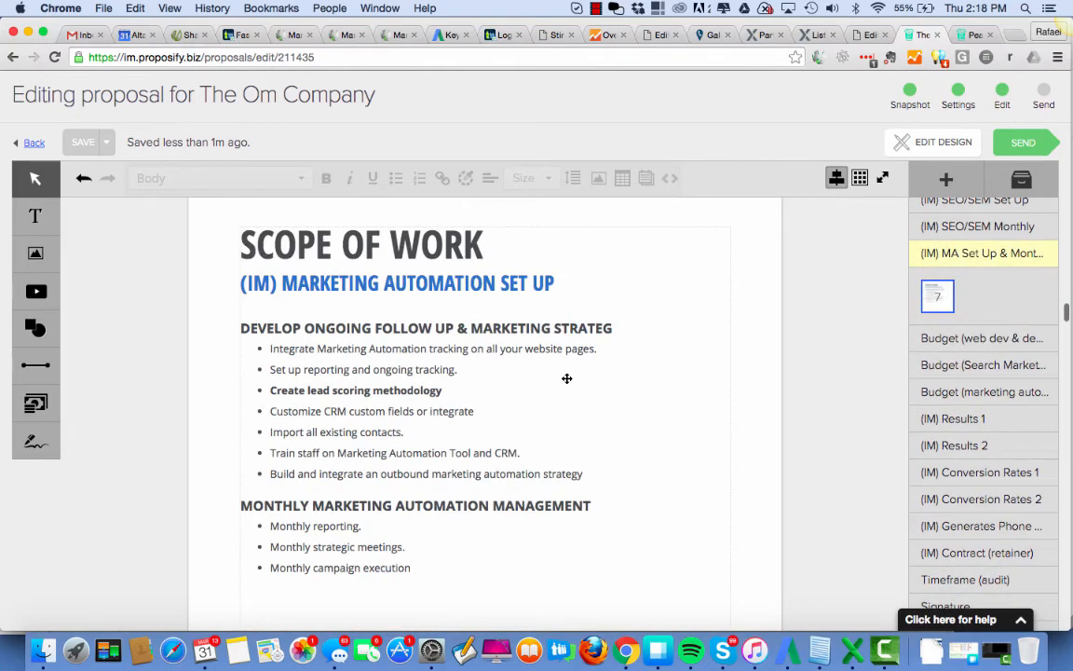
scroll(566, 378, down, 4)
scroll(566, 378, down, 8)
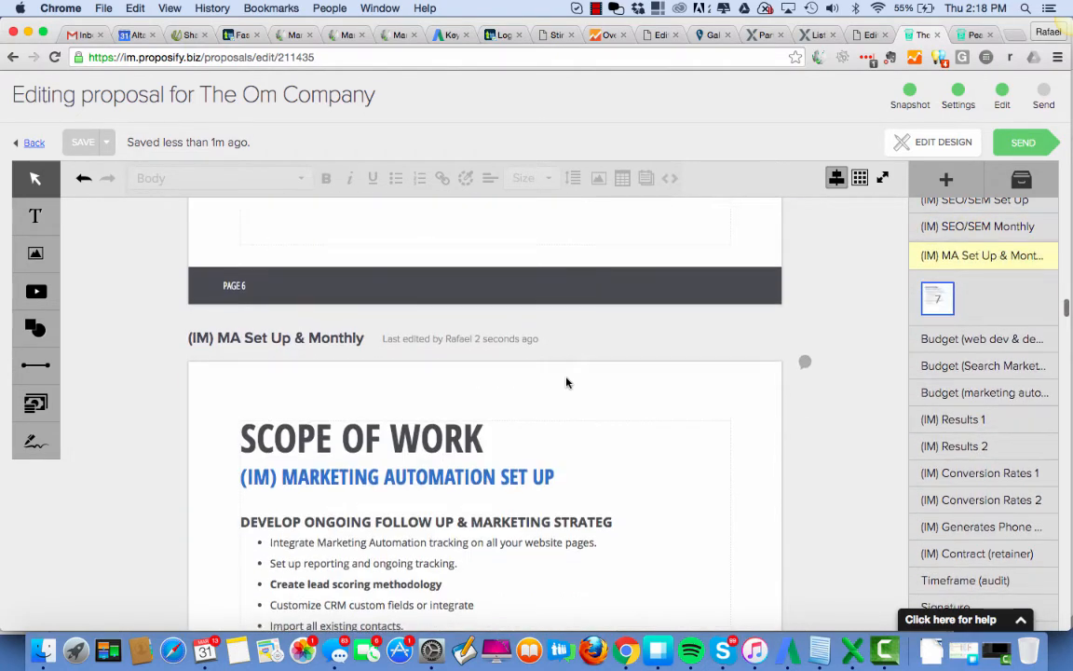
scroll(236, 268, up, 1)
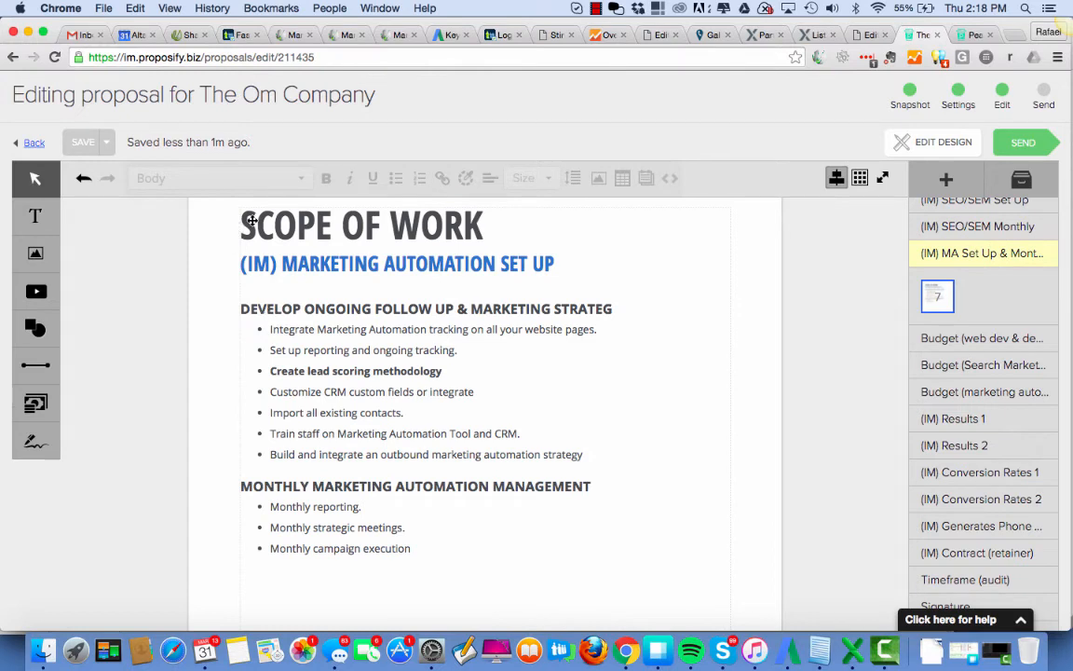
Add '& CRM' to the set-up heading and correct STRATEGIES
click(502, 266)
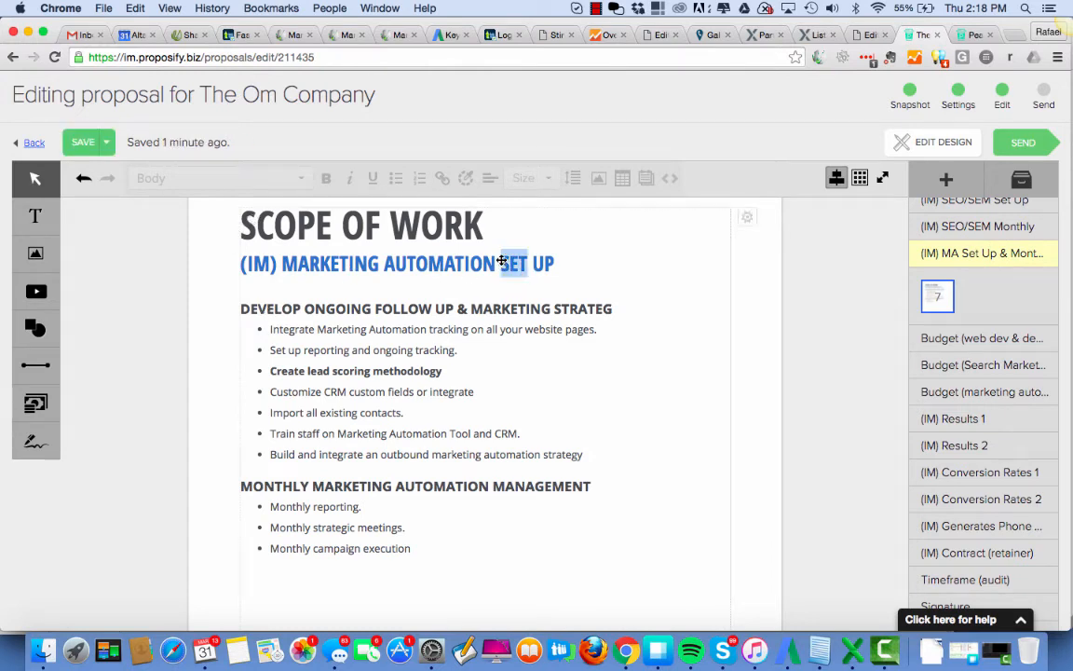
text(& CRM)
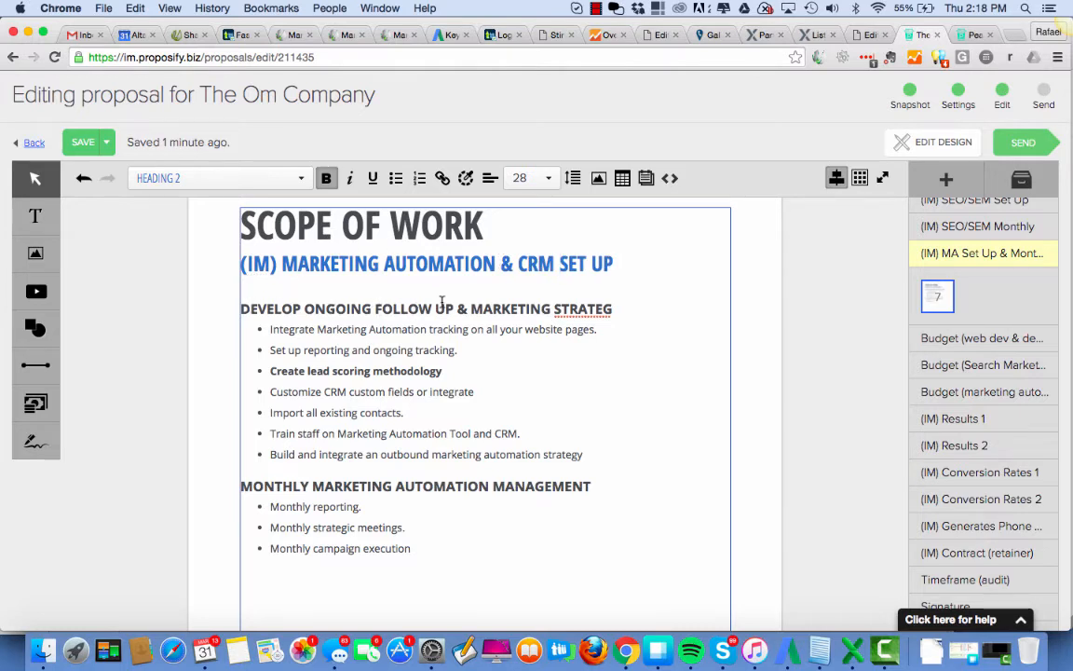
click(615, 309)
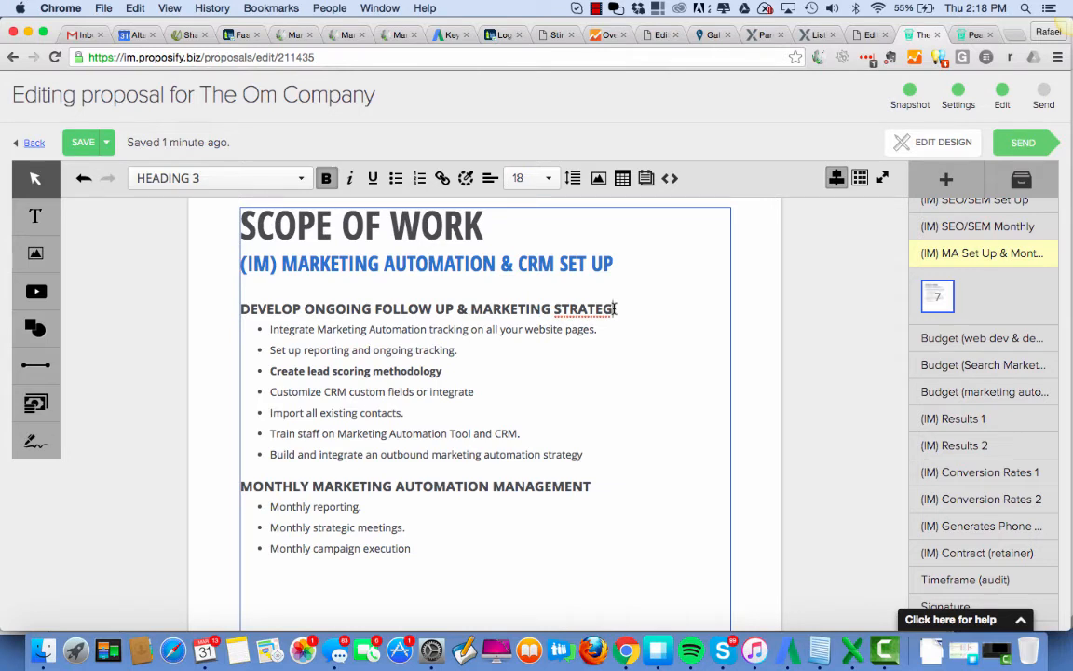
text(IES)
Insert 'and CRM' in the first bullet and shorten bullet four to 'Customize CRM custom fields.'
click(427, 329)
text(and)
text(CRM)
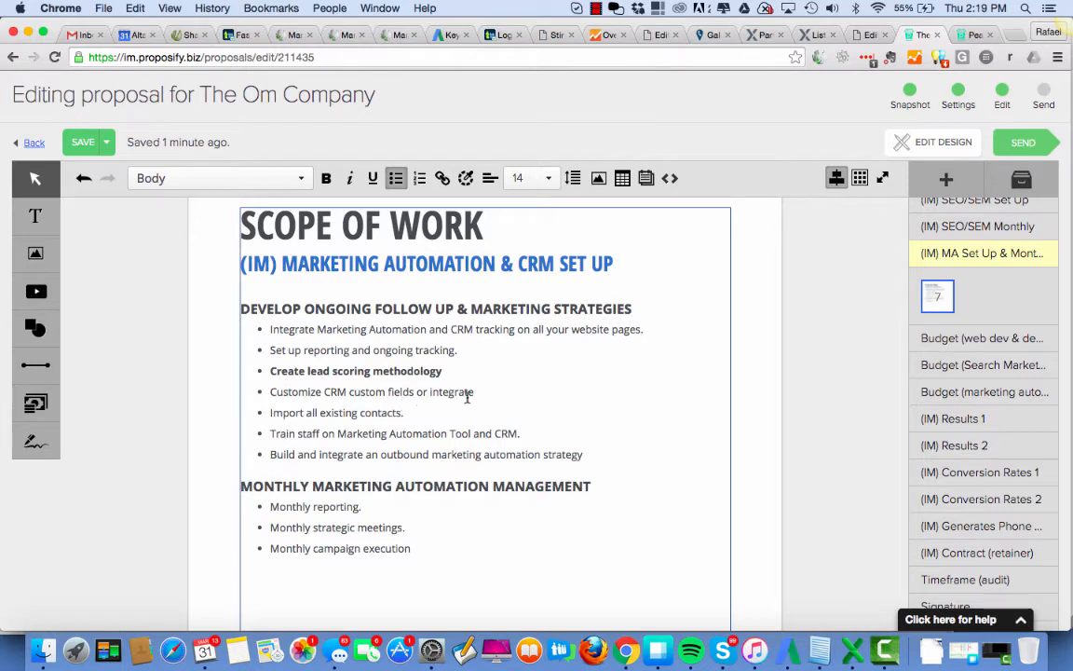
drag(473, 392, 417, 391)
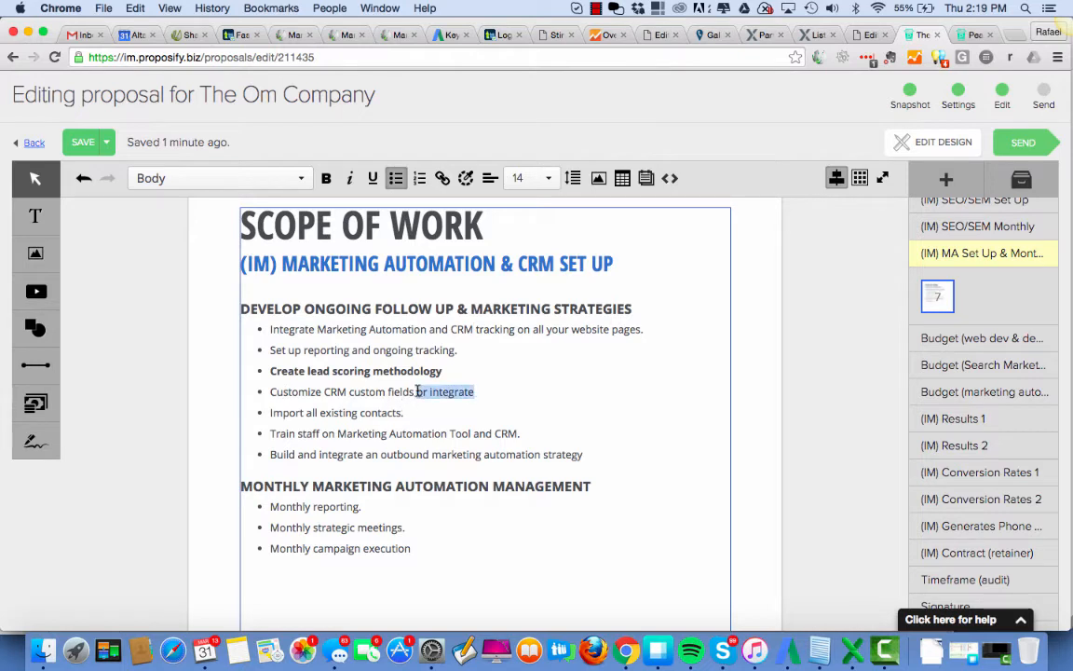
key(BackSpace)
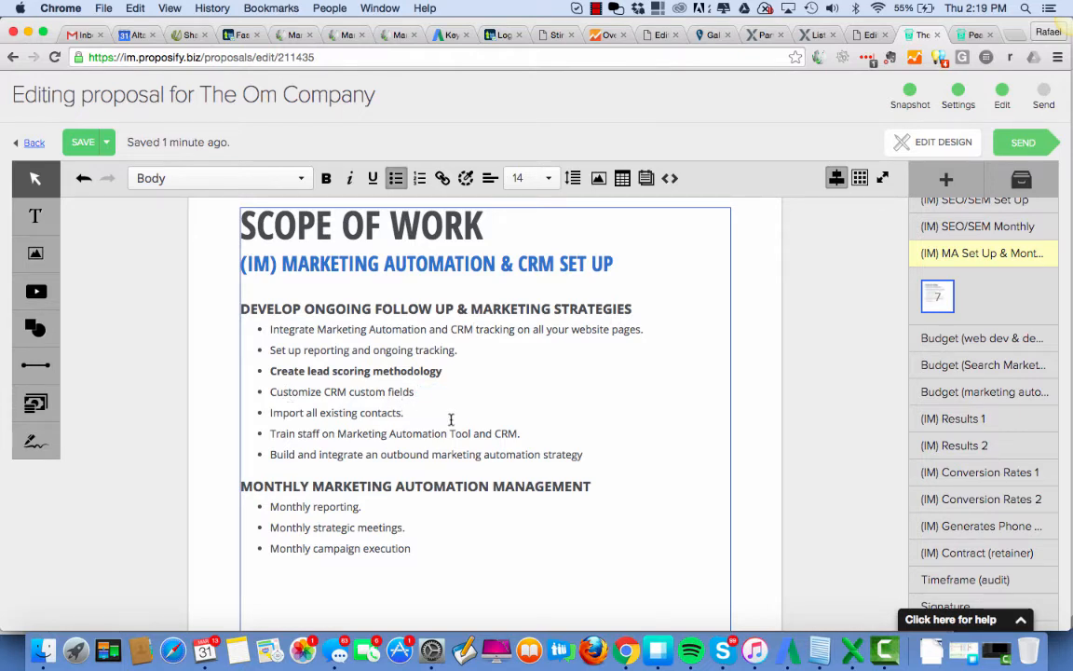
text(.)
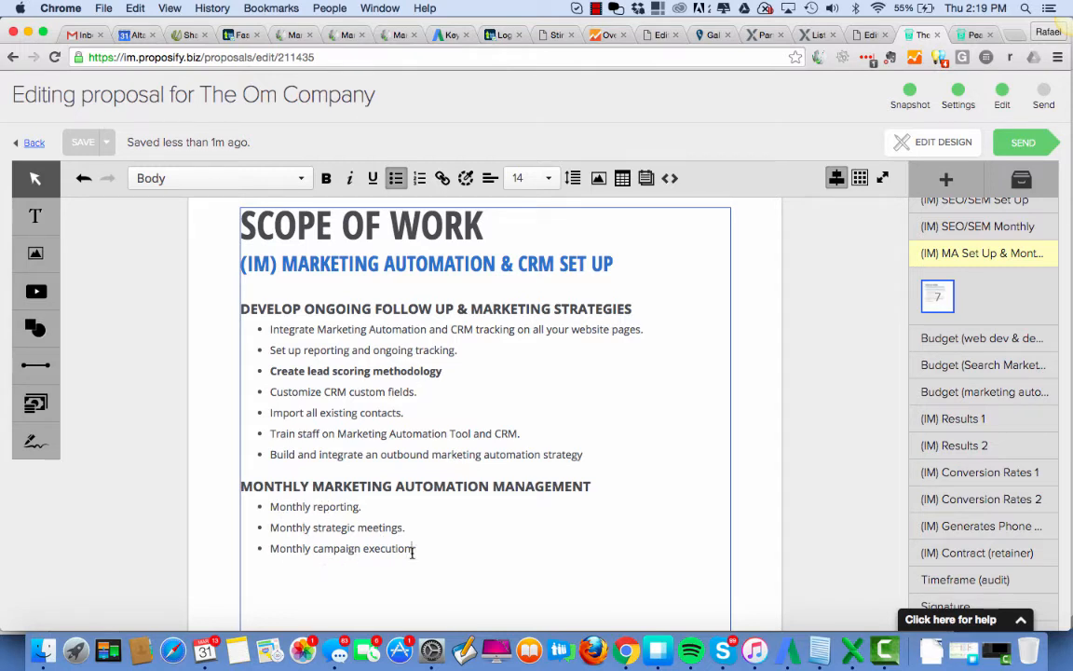
scroll(414, 554, down, 10)
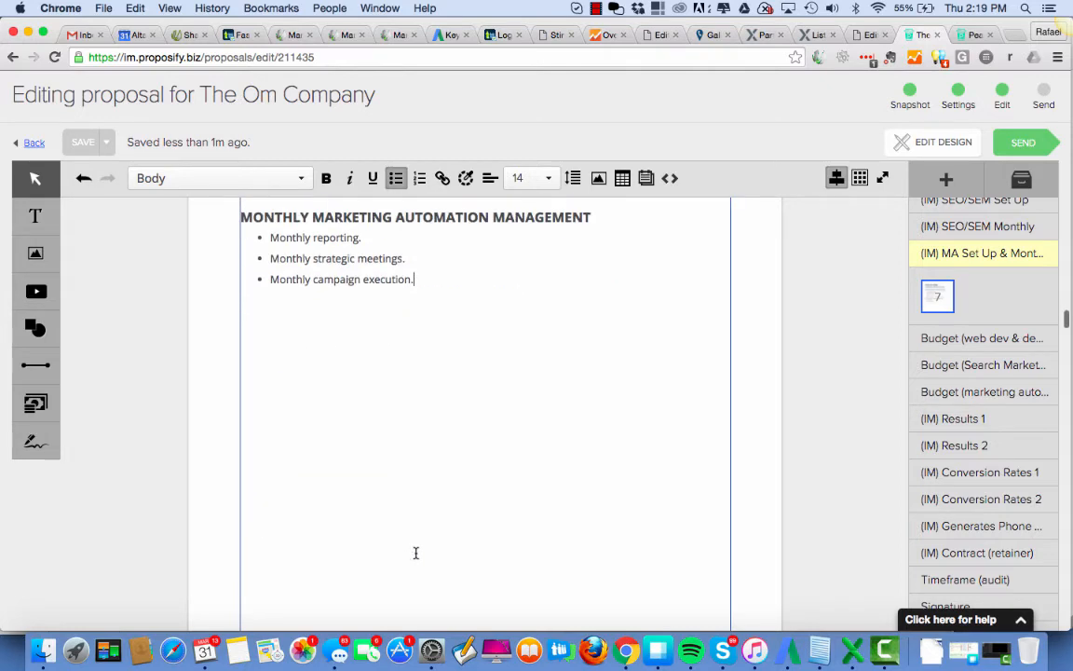
Scroll to the web dev budget table: six items from Kick-off & Research, totaling $5,200
scroll(415, 553, down, 5)
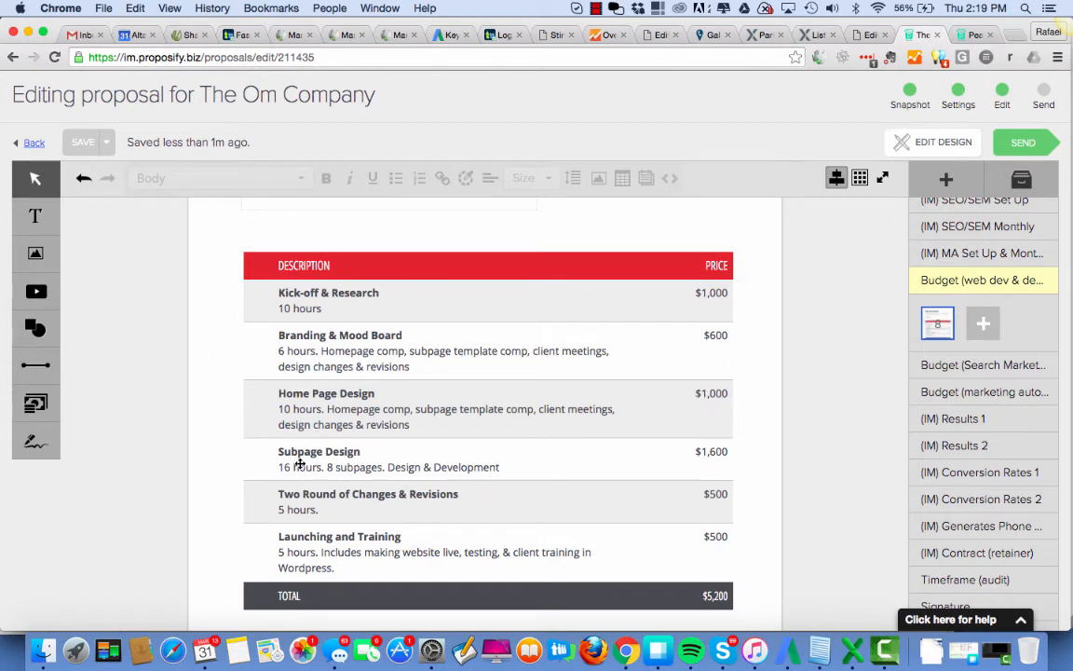
scroll(354, 461, down, 1)
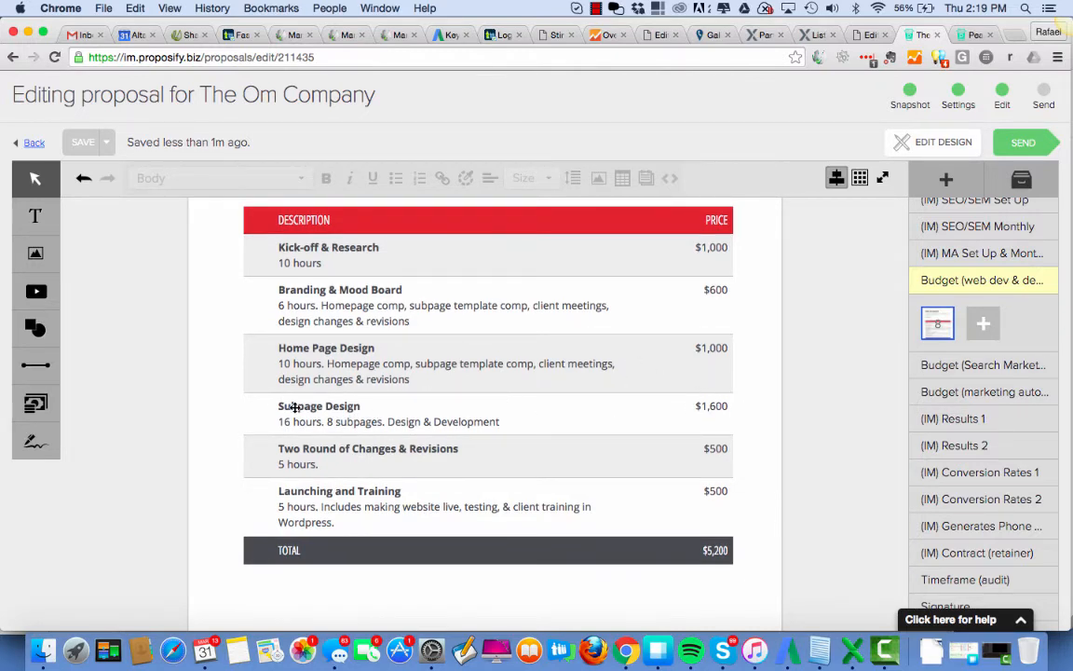
Retitle the row 'Subpage Design & Product Pages' and change its description to 'Up to 20 products'
click(363, 406)
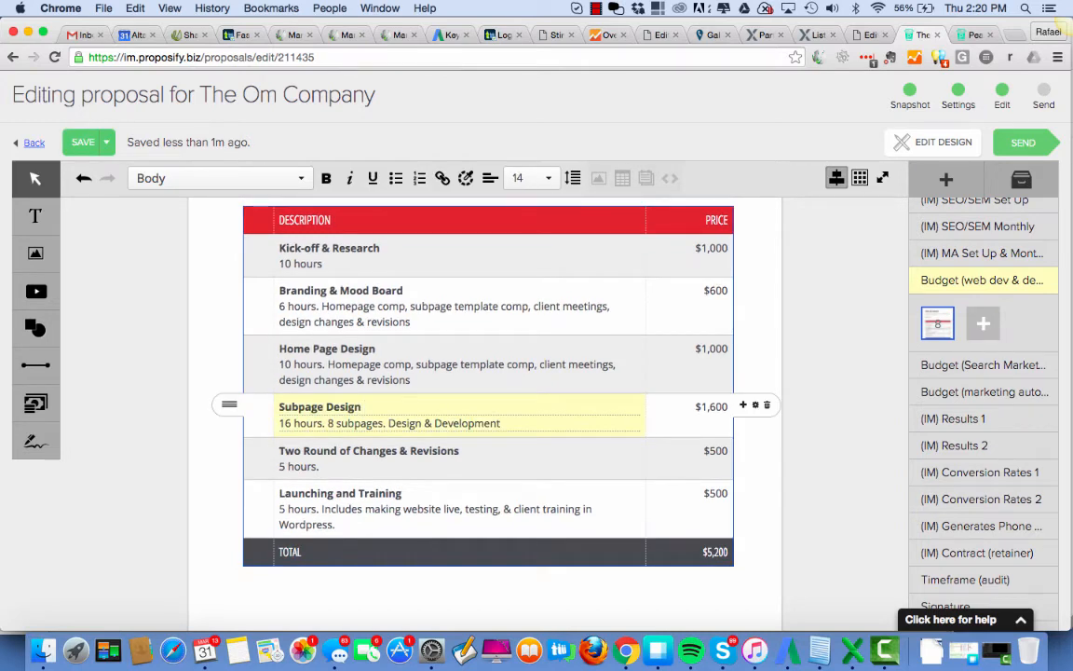
text(& Product Pages)
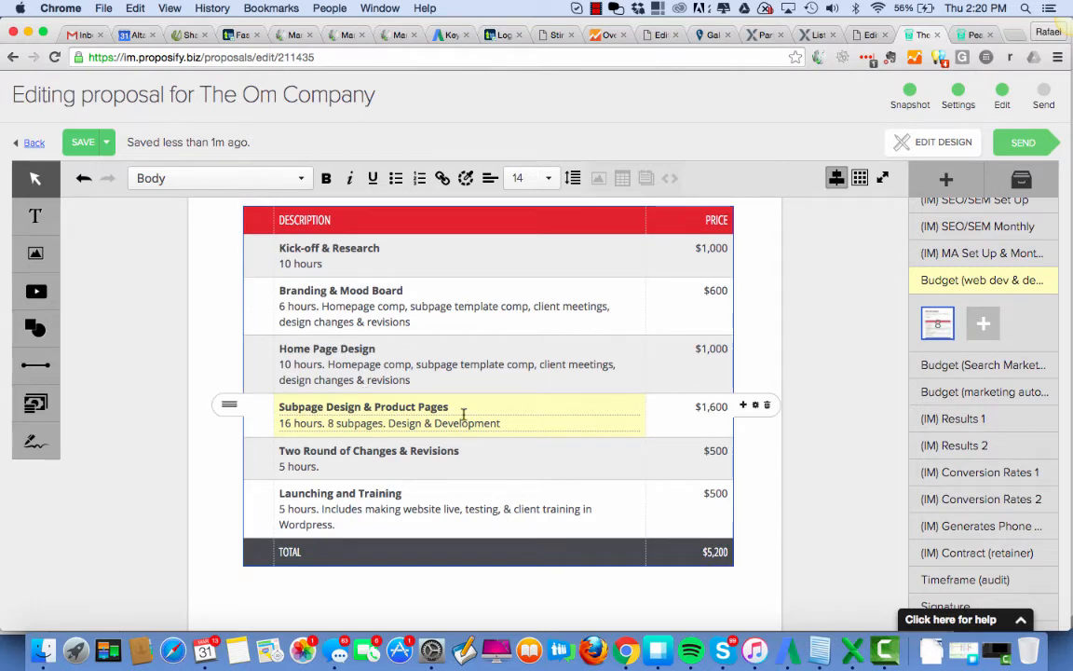
click(520, 425)
drag(520, 425, 261, 410)
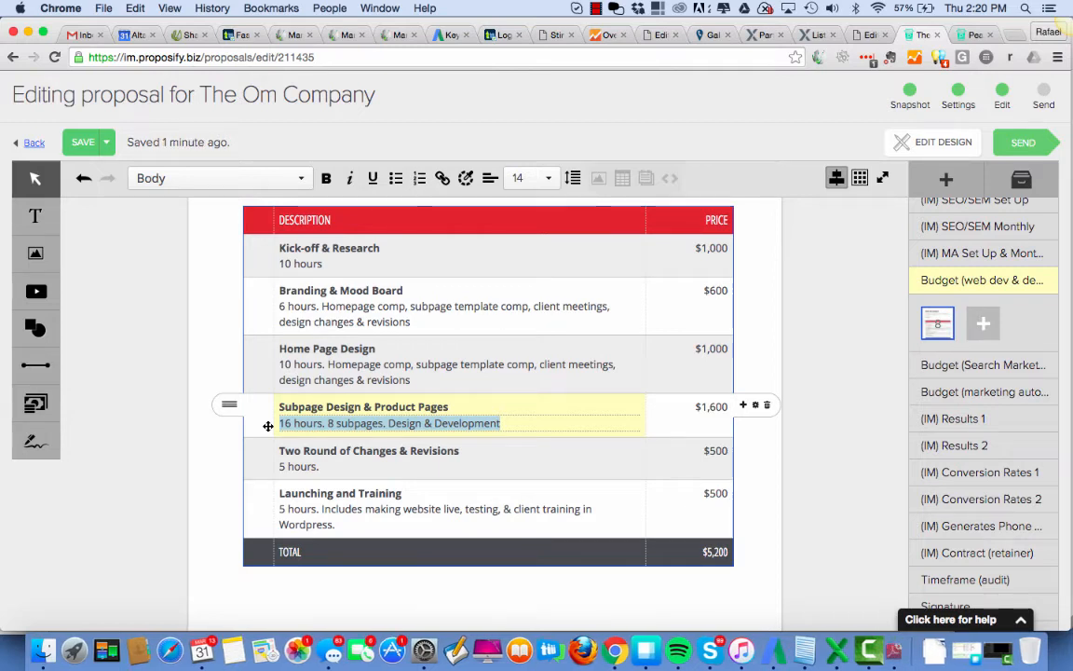
text(Up to)
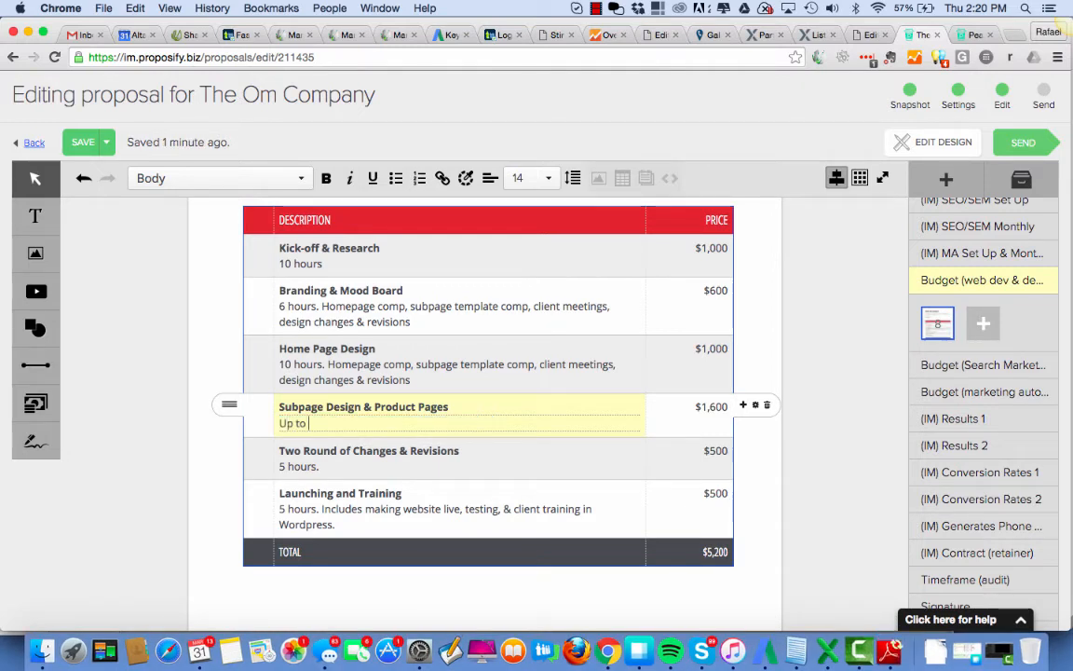
text( 20 products)
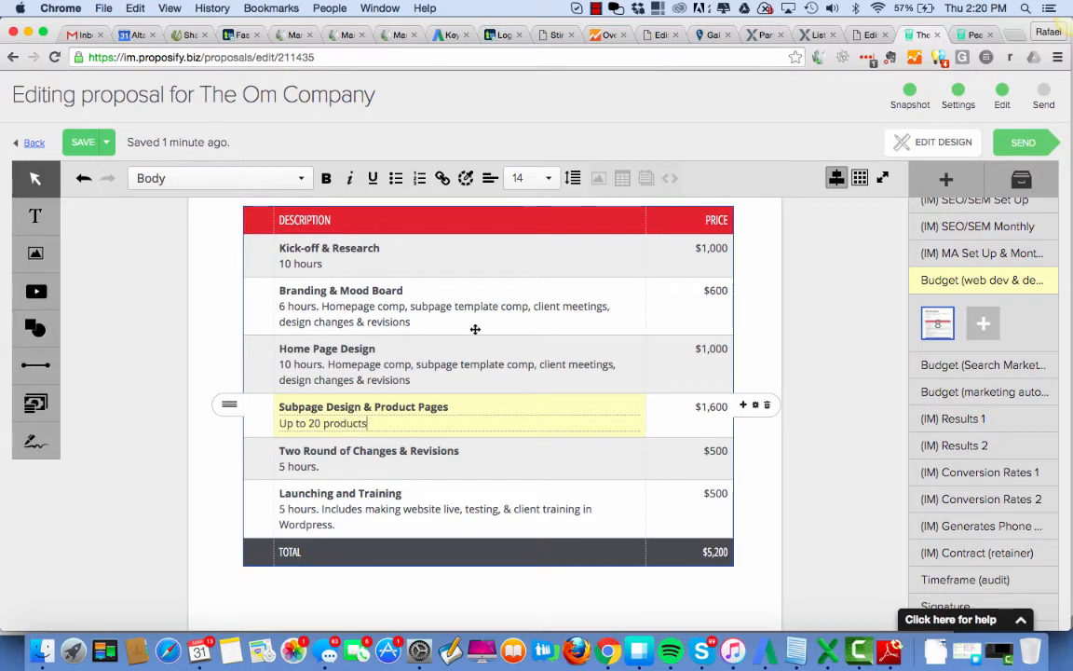
Raise the row's price from $1,600 to $2,000 so the budget total updates
click(709, 406)
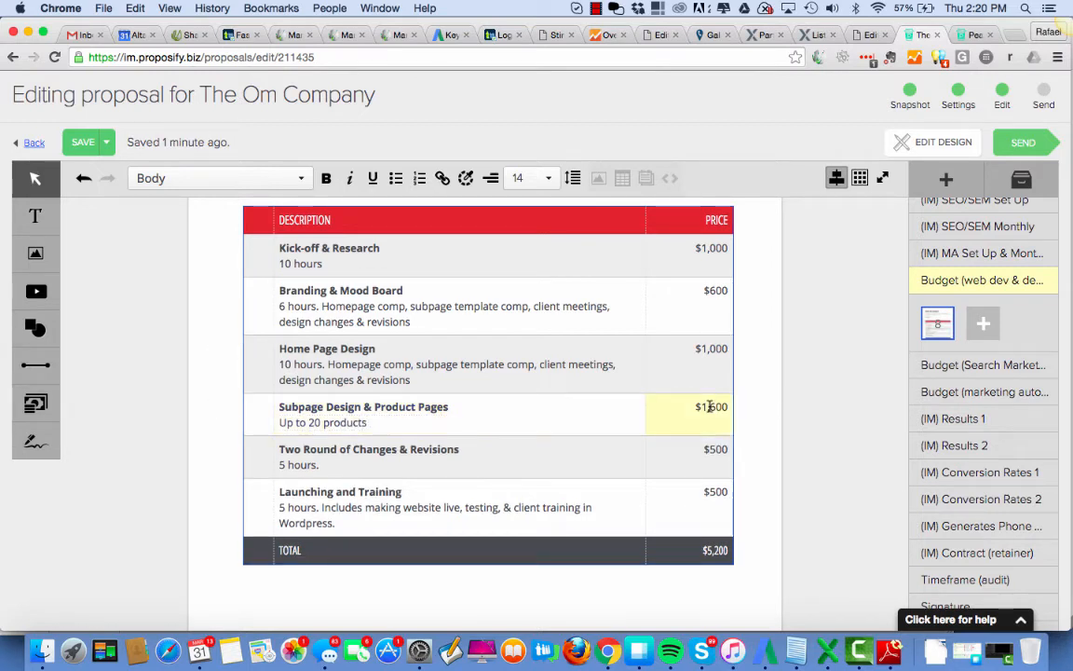
key(BackSpace)
key(BackSpace)
key(Delete)
text(2)
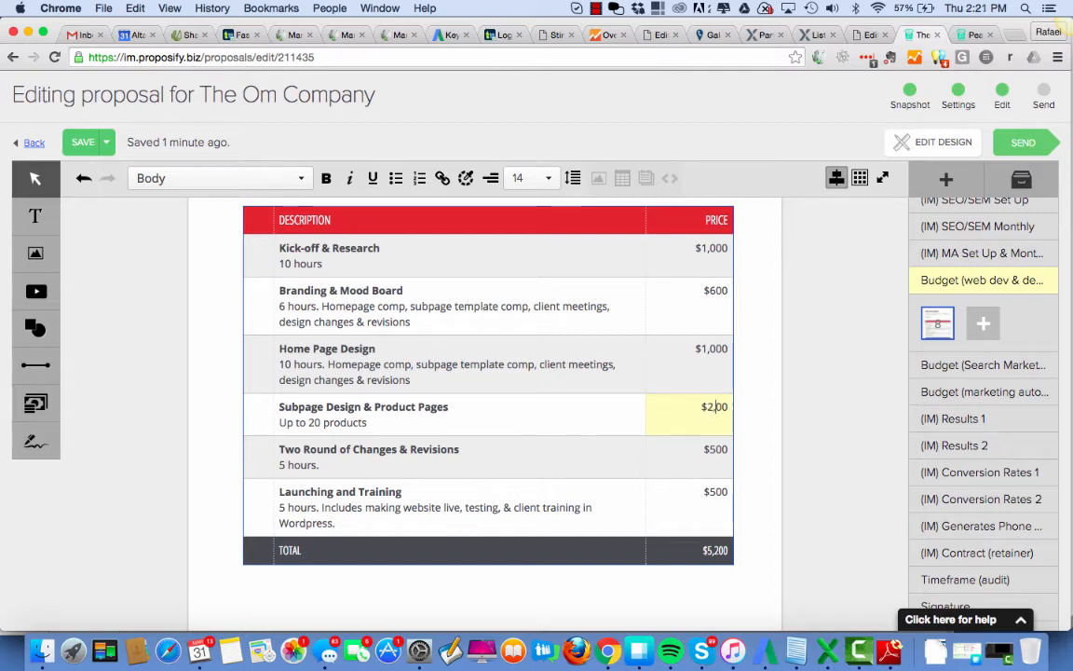
text(,0)
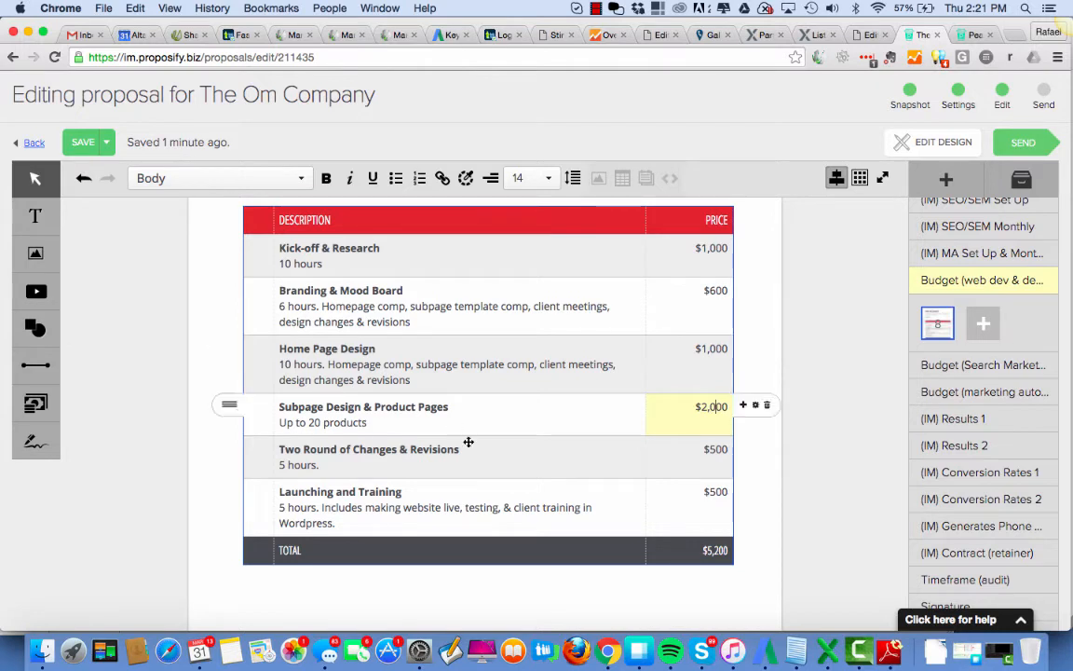
click(361, 407)
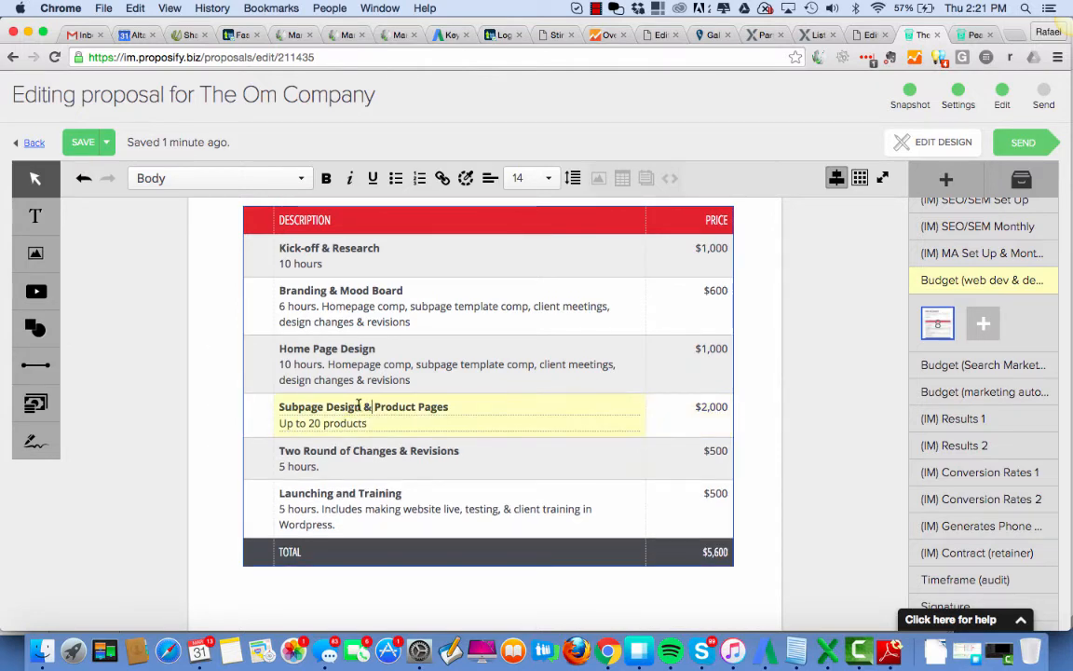
Rename the row 'Shopping Cart Development & Product Pages' and add 'Additional products can be added' to its description
drag(359, 406, 282, 406)
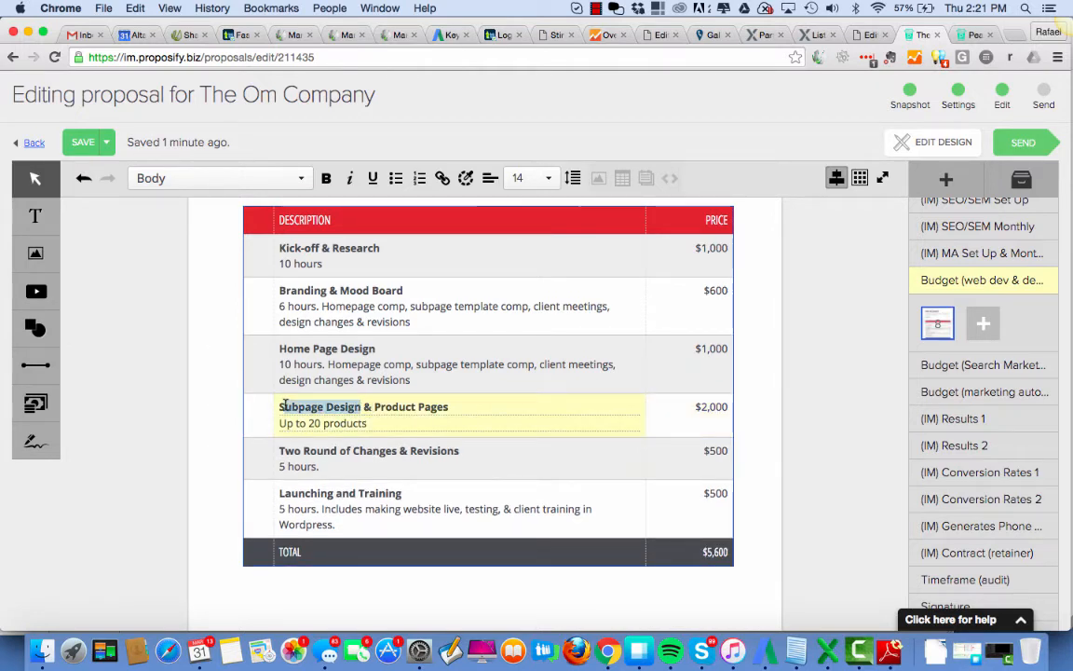
text(Sh)
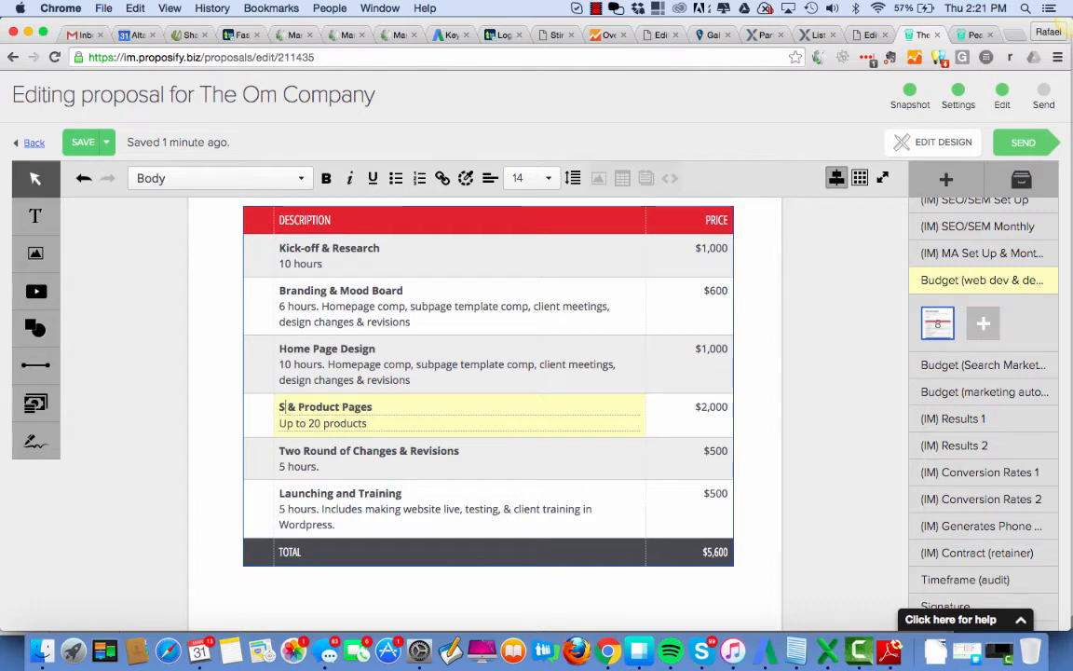
text(opping)
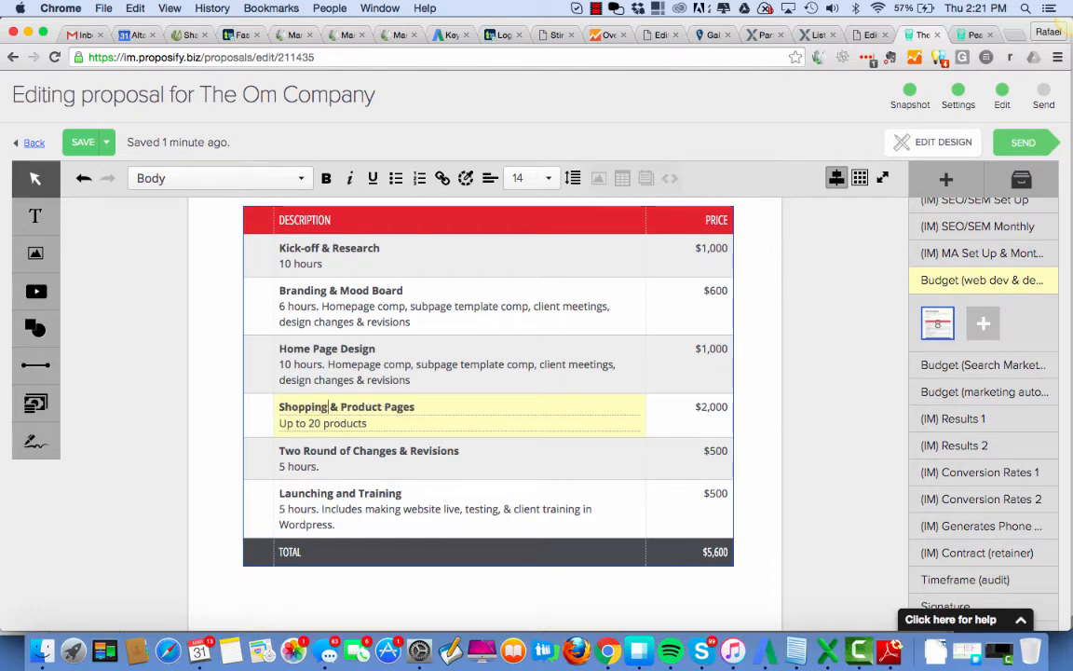
text( Cart)
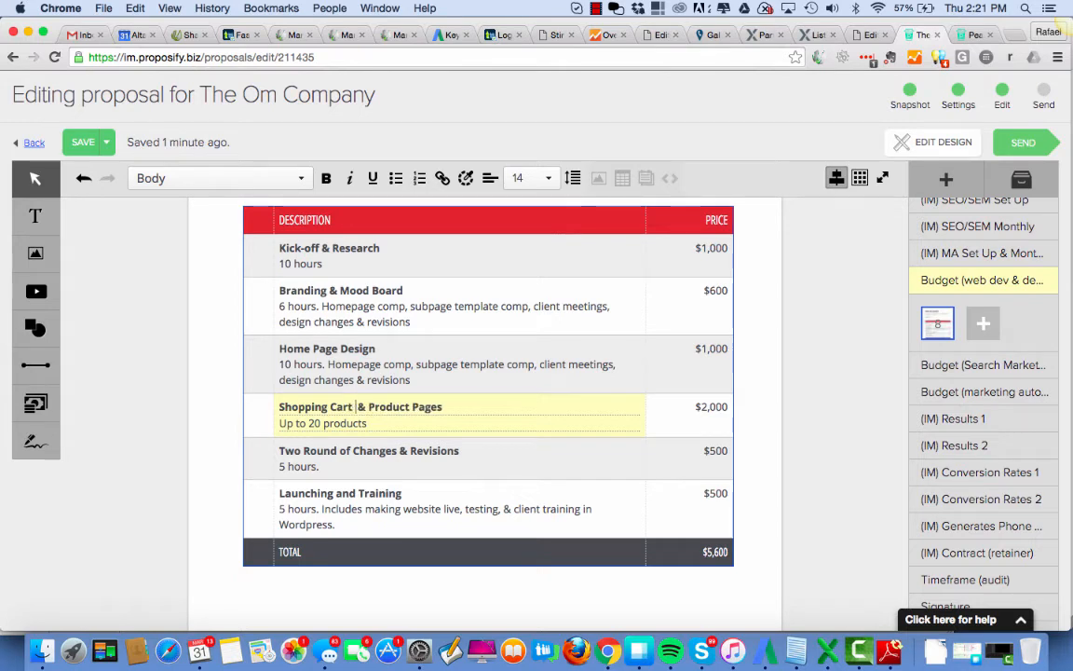
text( Development & Product Pages Up to 20 products)
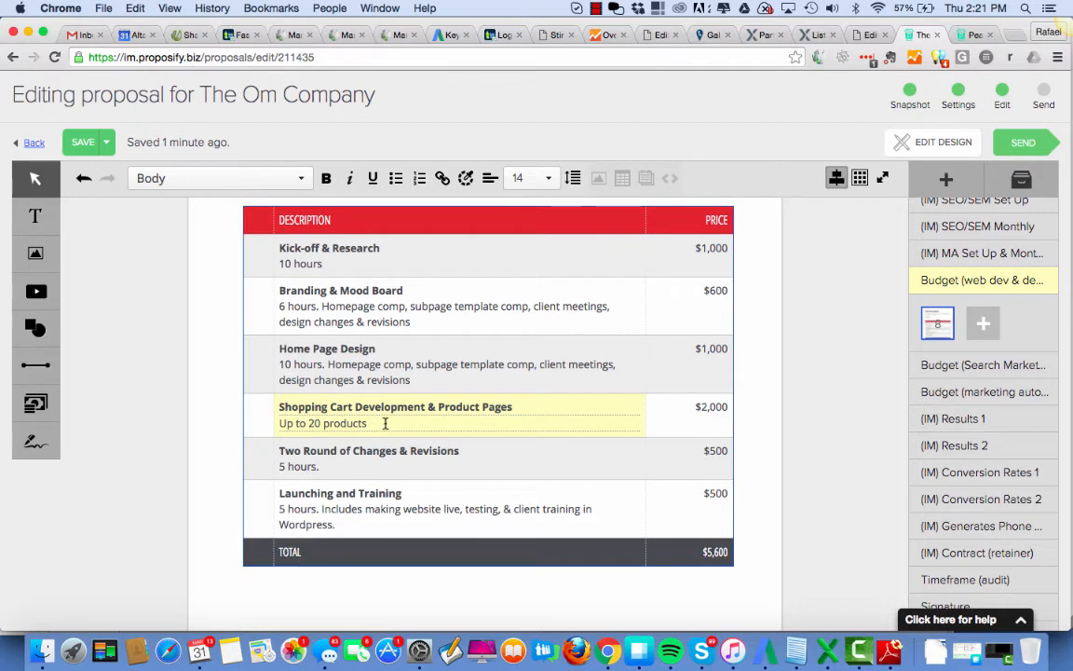
text(. Addtional)
right_click(407, 425)
mouse_move(435, 441)
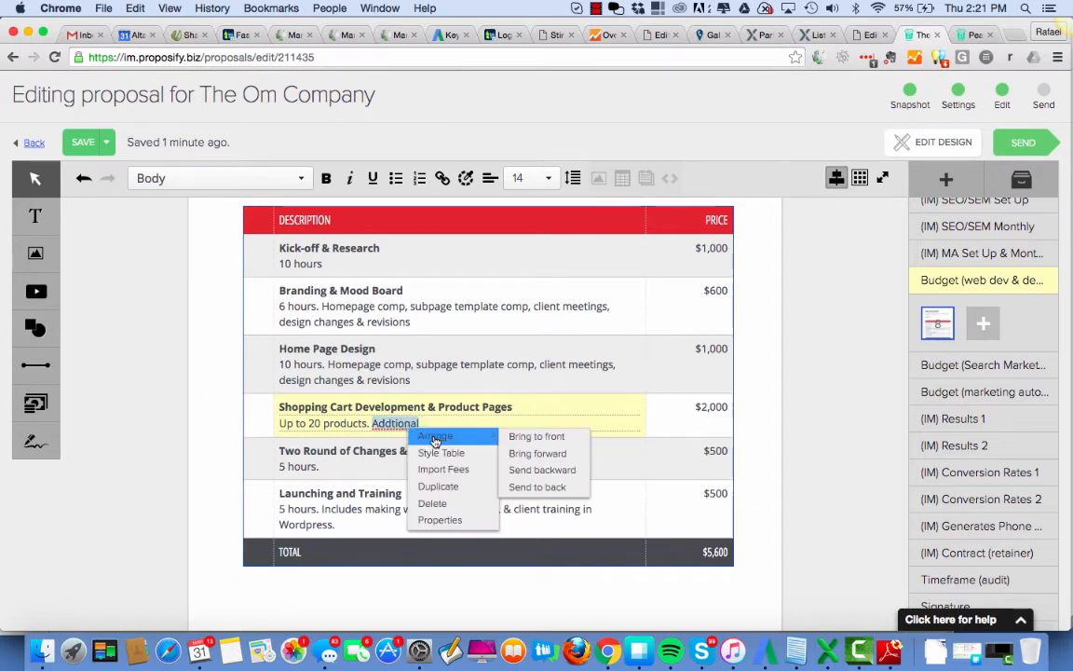
click(427, 421)
click(423, 423)
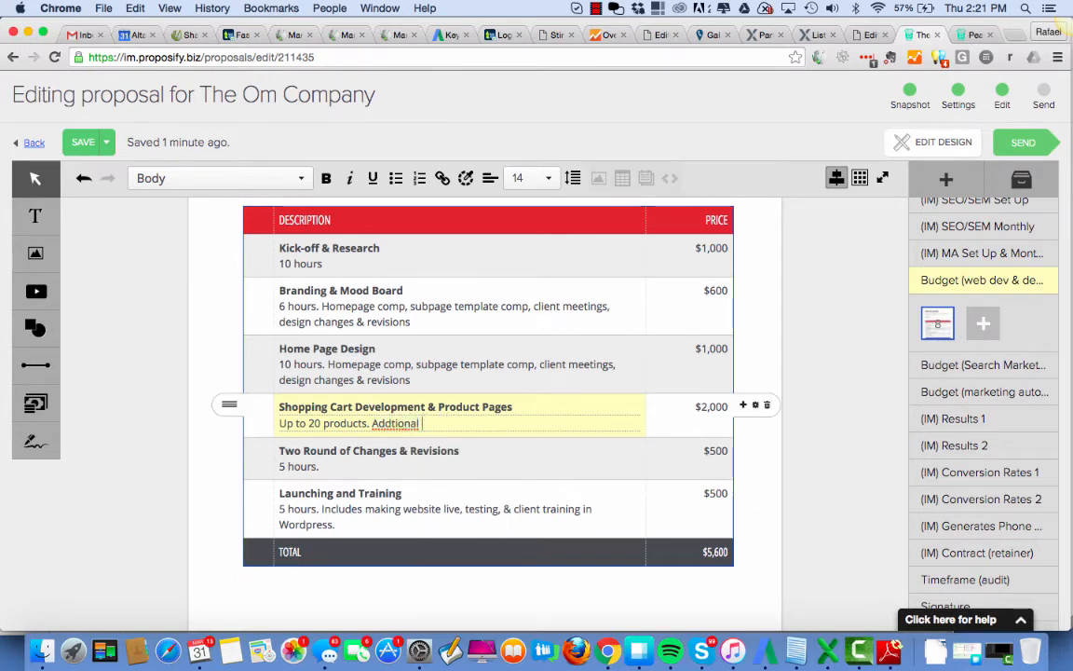
key(BackSpace)
key(BackSpace)
key(BackSpace)
key(BackSpace)
key(BackSpace)
key(BackSpace)
key(BackSpace)
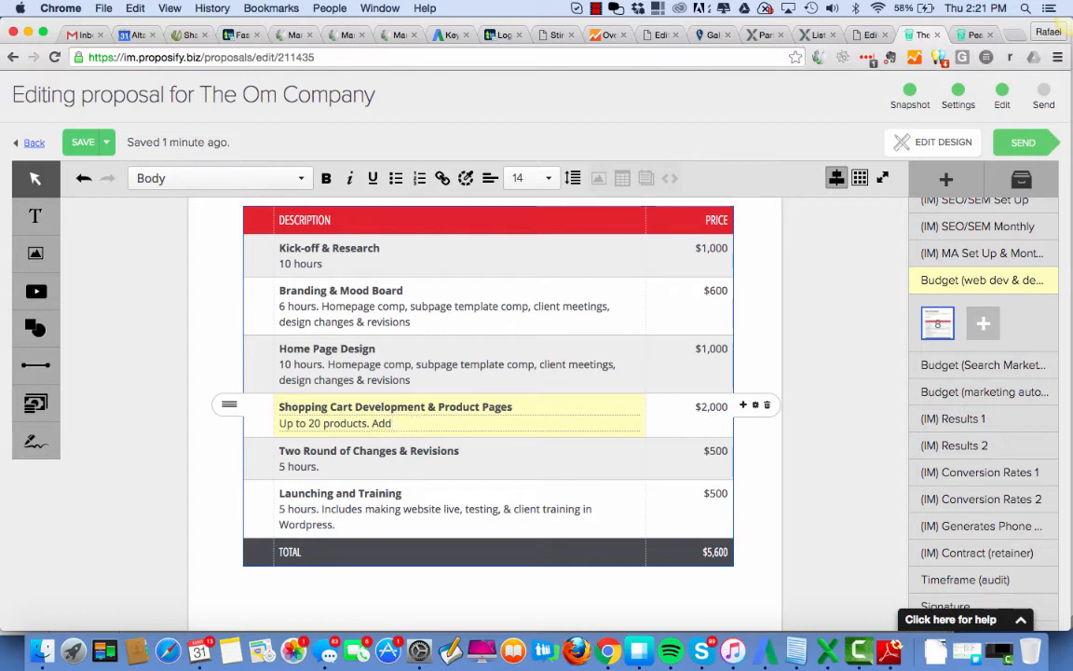
text(itional product)
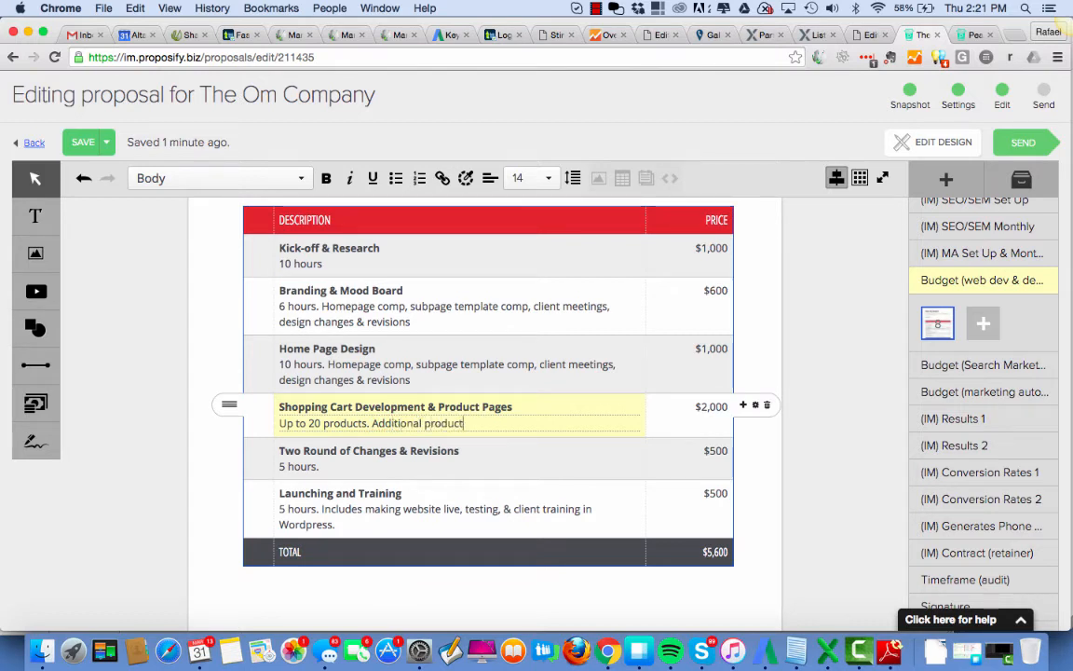
text(s can be added)
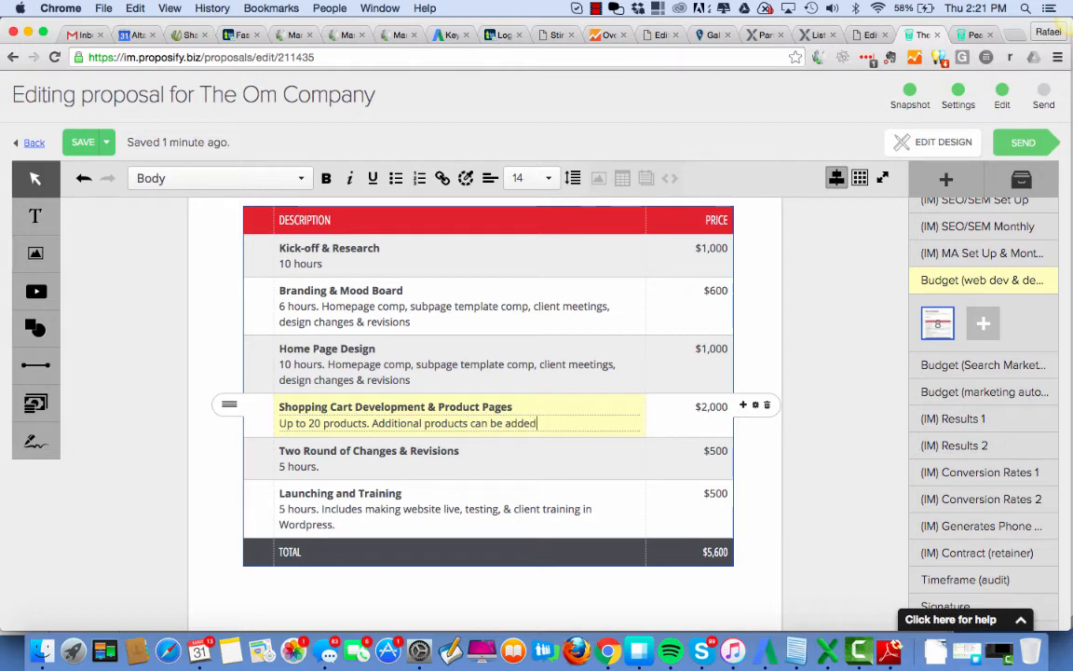
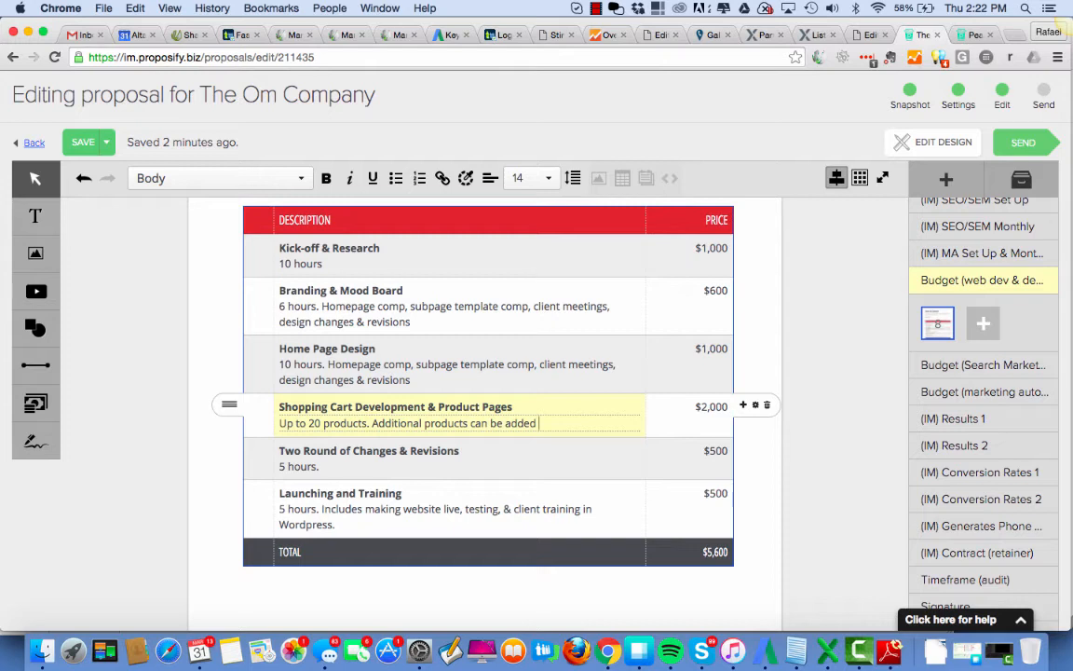
Add 'at our agency rate' and a leading '20 hours.' to the Shopping Cart row description
text(at our agency rate)
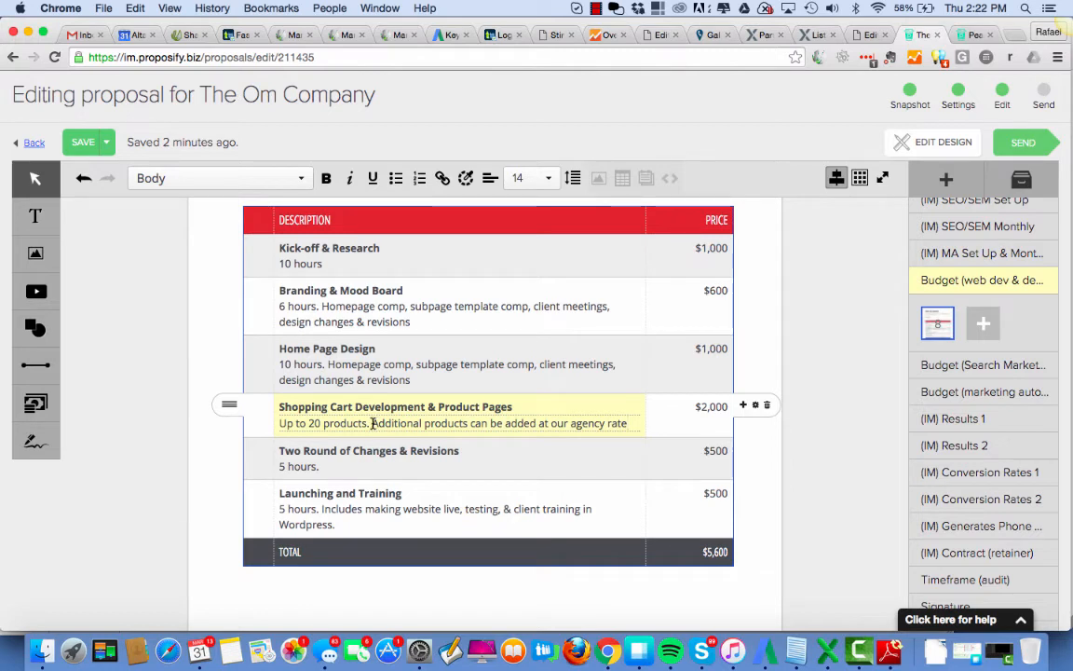
click(515, 466)
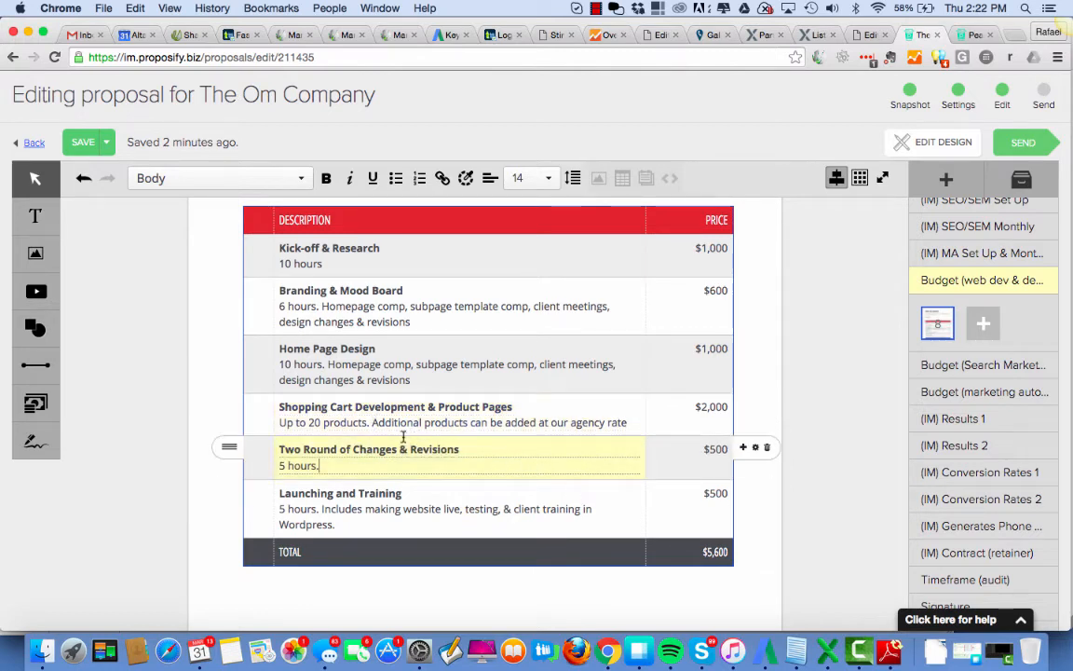
click(278, 421)
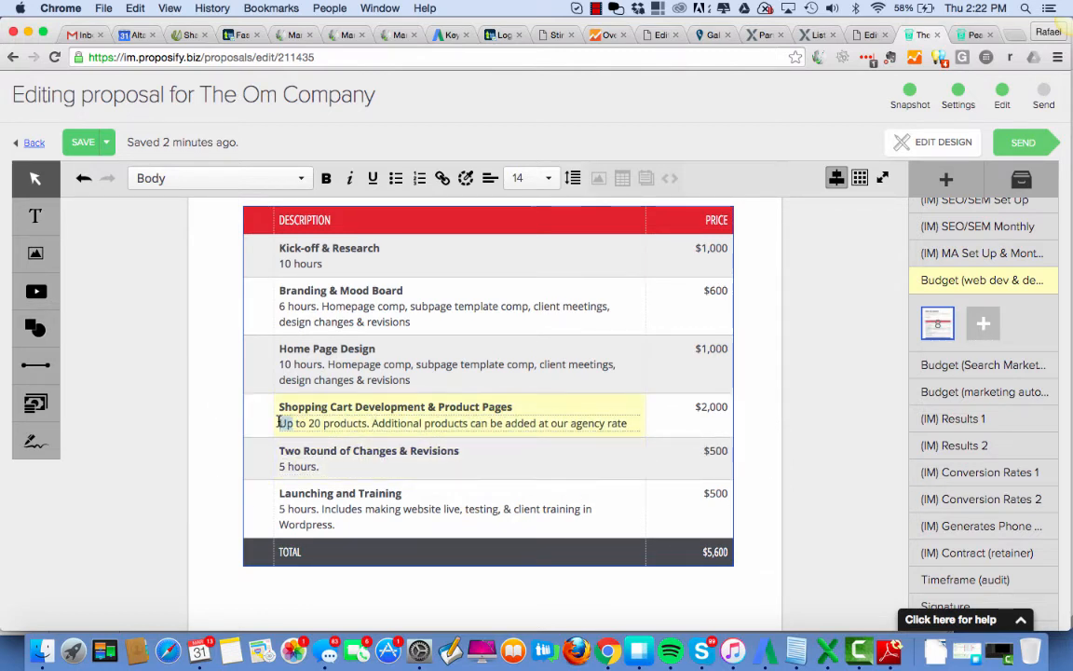
text(20 hours)
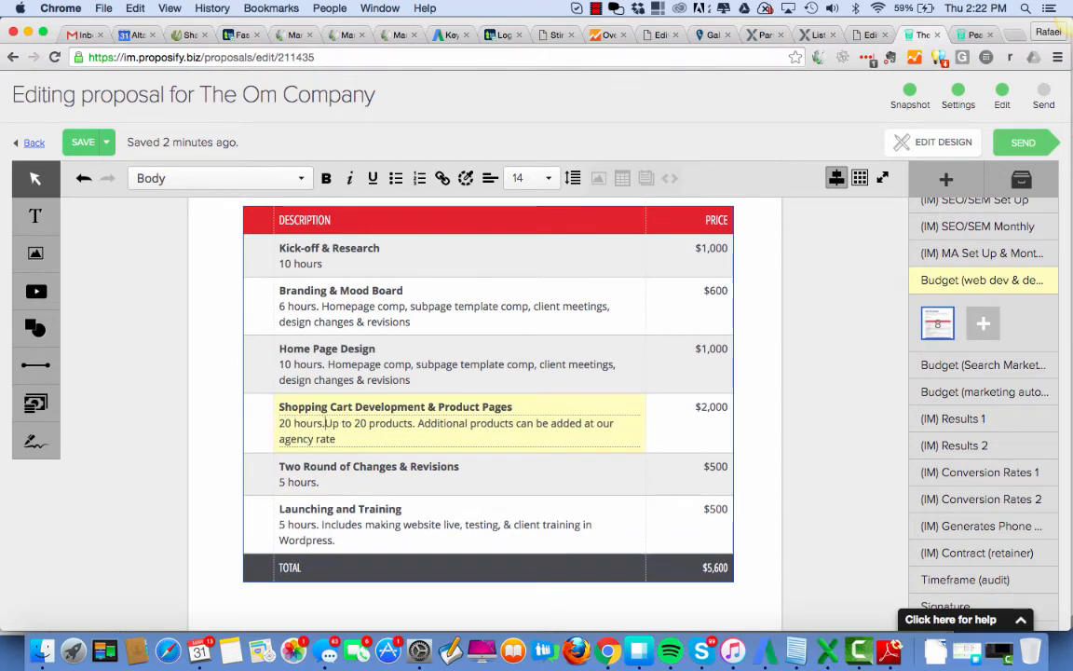
text(.)
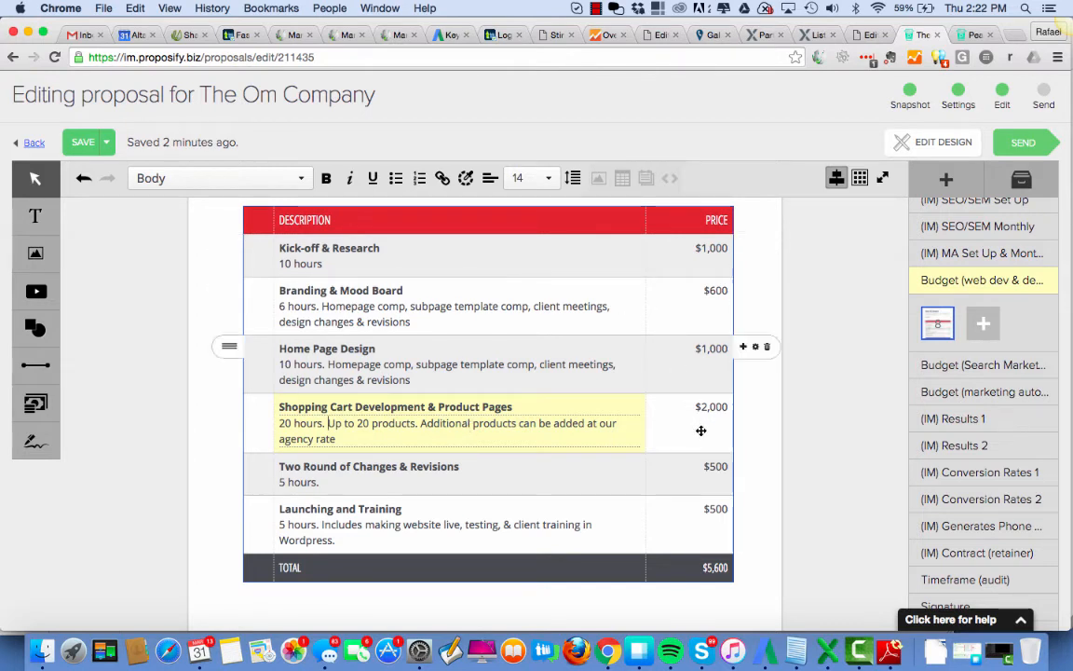
click(565, 499)
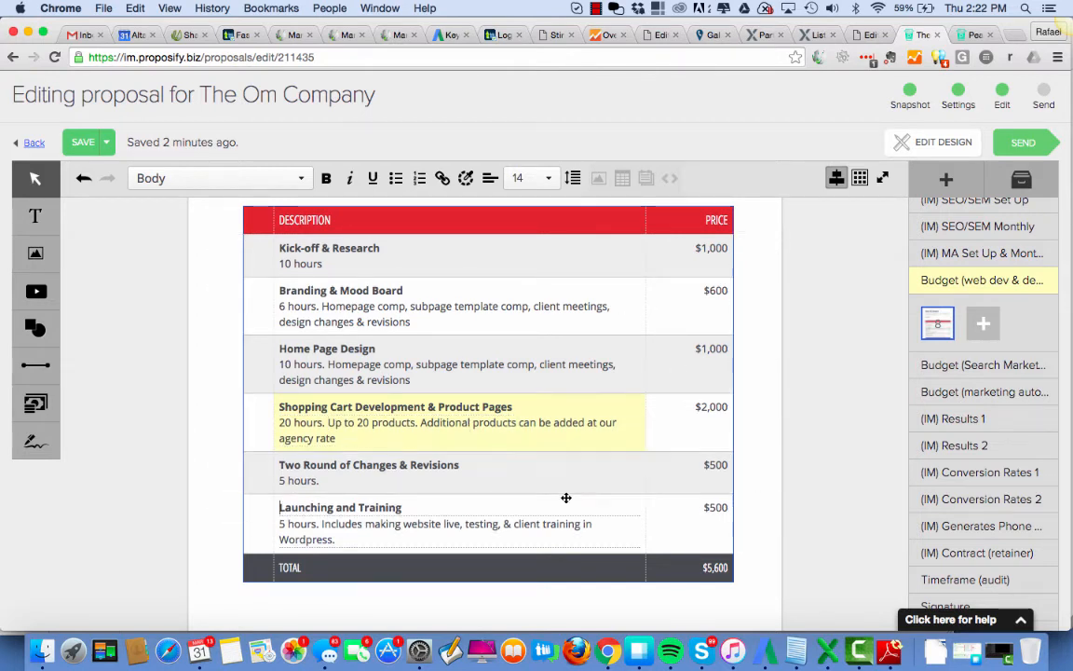
click(482, 473)
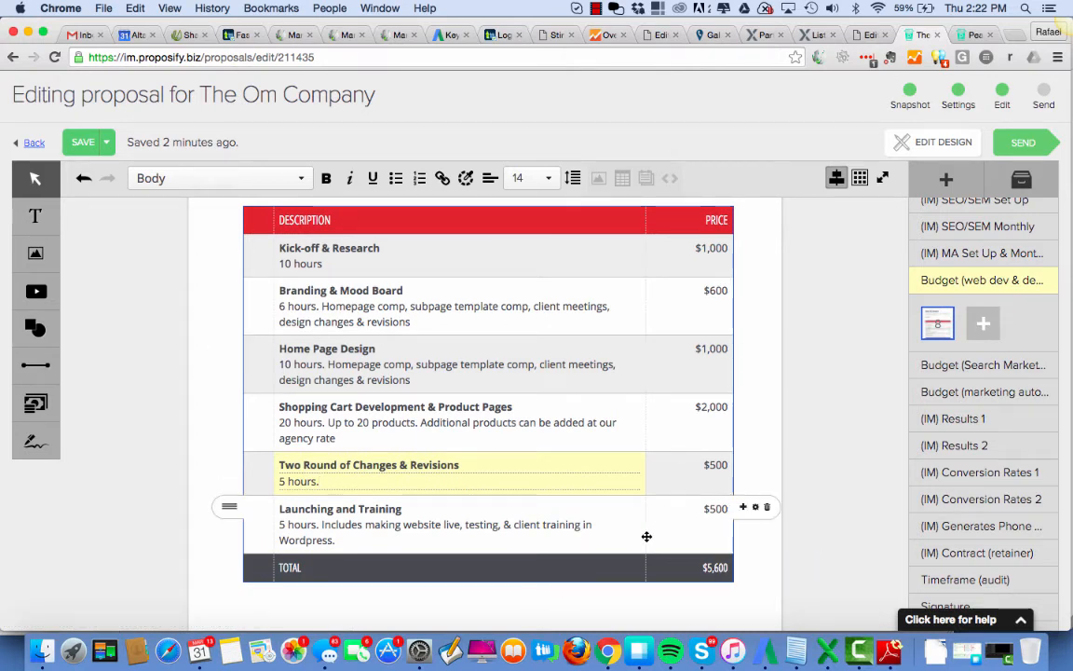
click(555, 607)
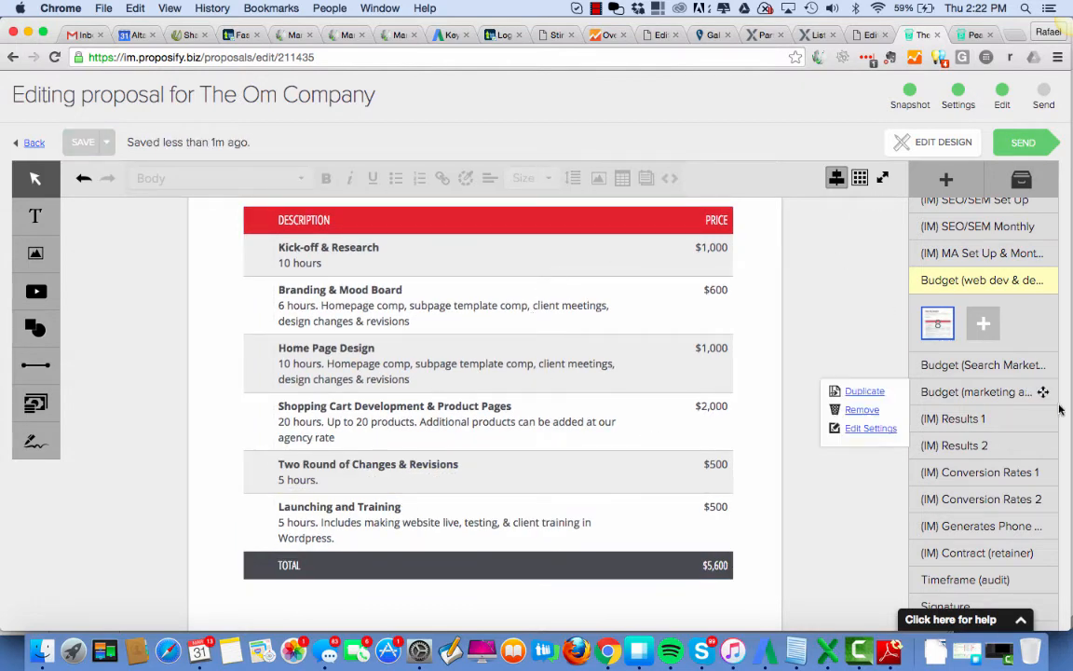
Change the Ongoing SEO/PPC price from $1,500 to $2,000 in the Search Marketing budget
click(936, 366)
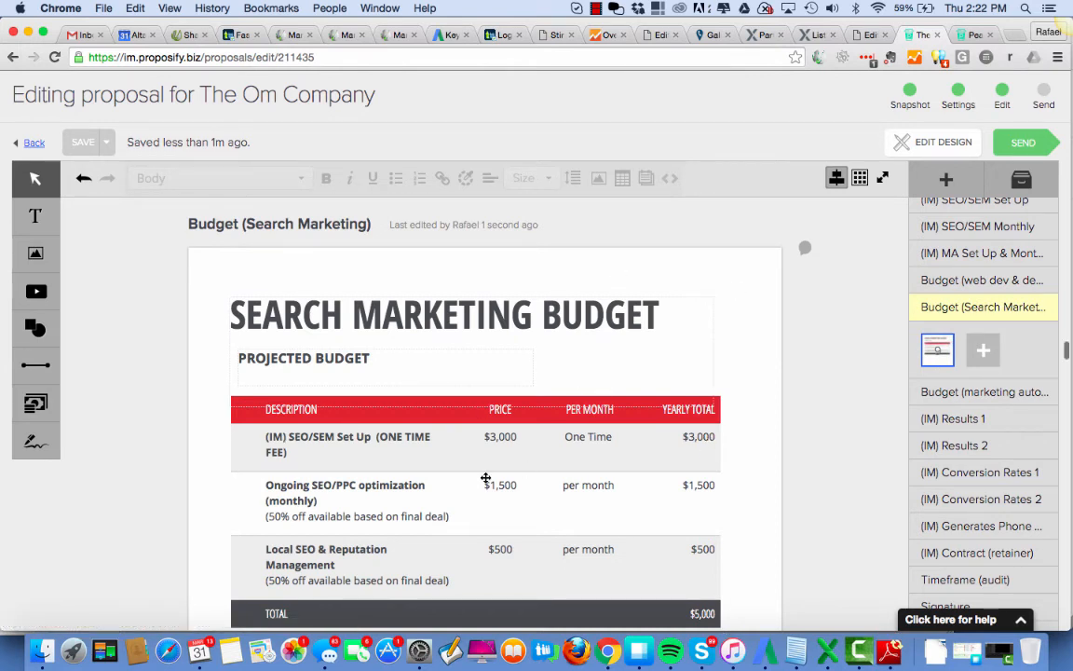
click(498, 486)
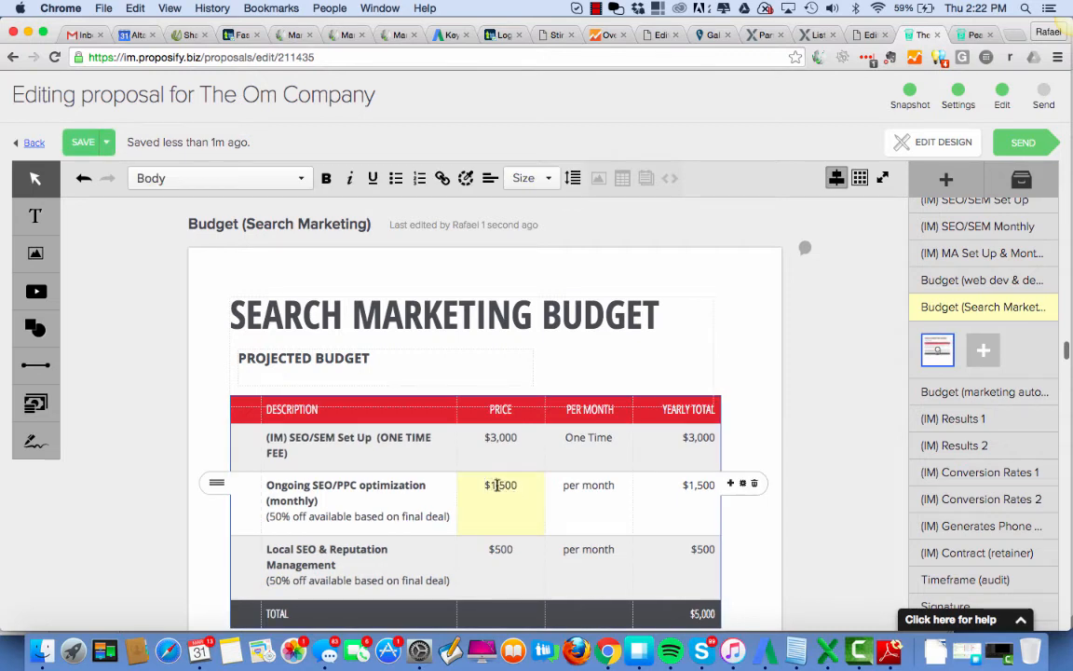
click(497, 485)
key(BackSpace)
key(BackSpace)
text(2)
key(BackSpace)
text(0)
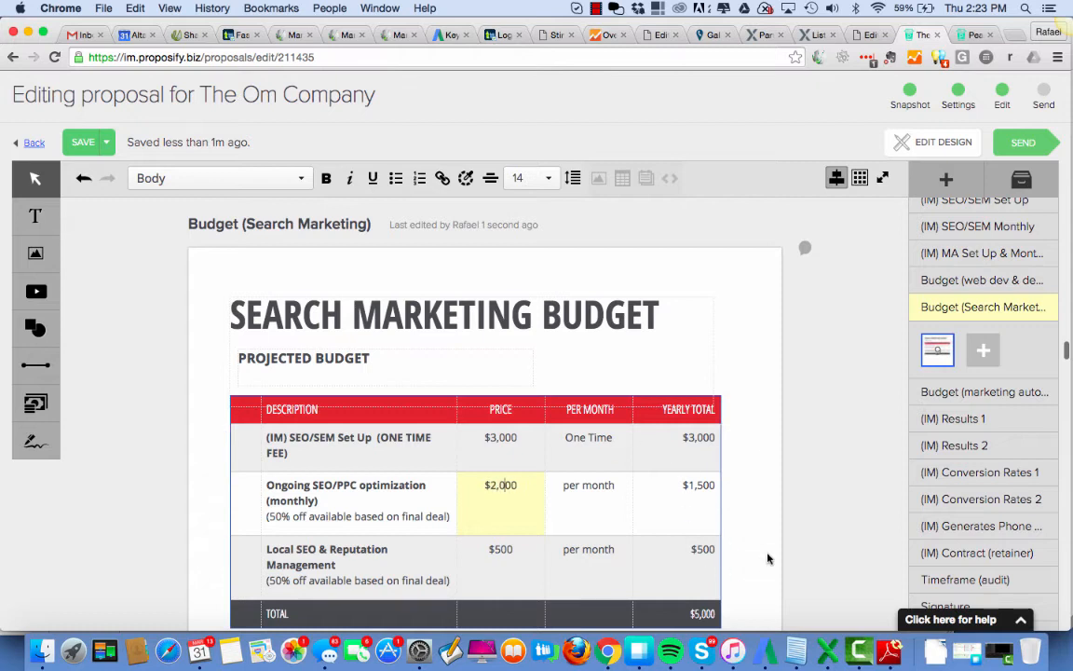
click(742, 606)
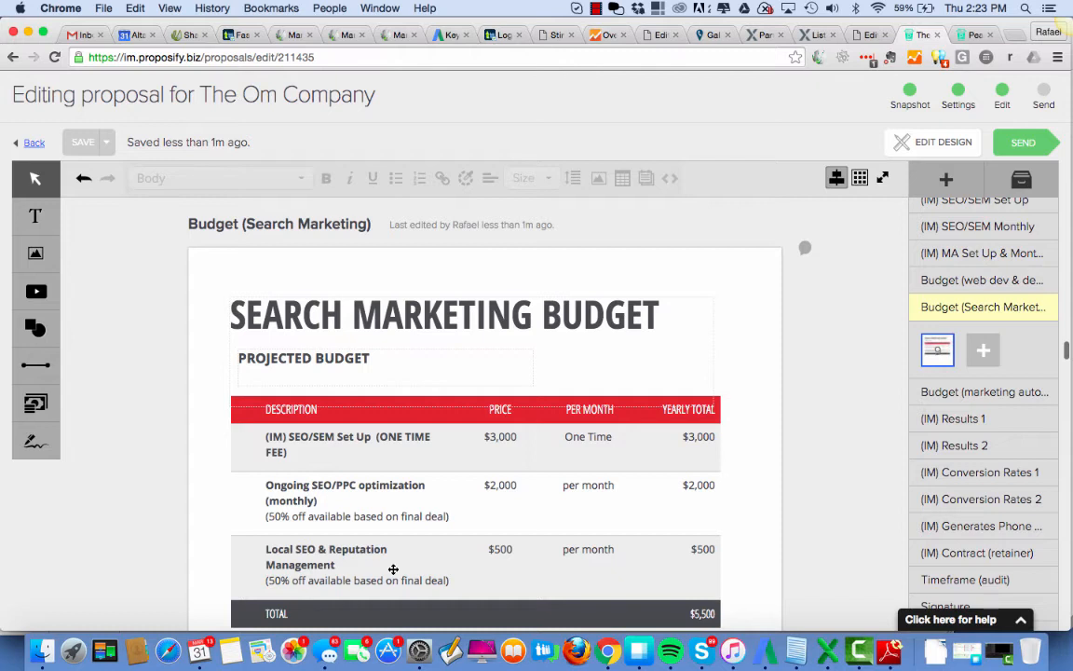
Move from the Local SEO & Reputation Management row down to the marketing automation budget page
click(393, 569)
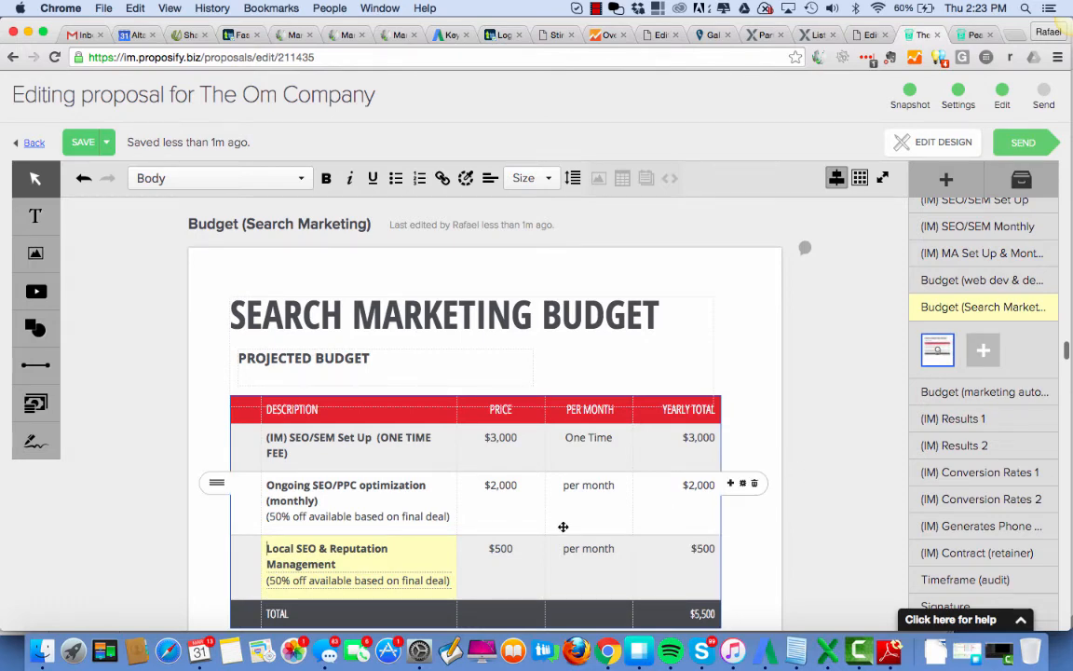
scroll(562, 527, down, 5)
scroll(563, 529, down, 10)
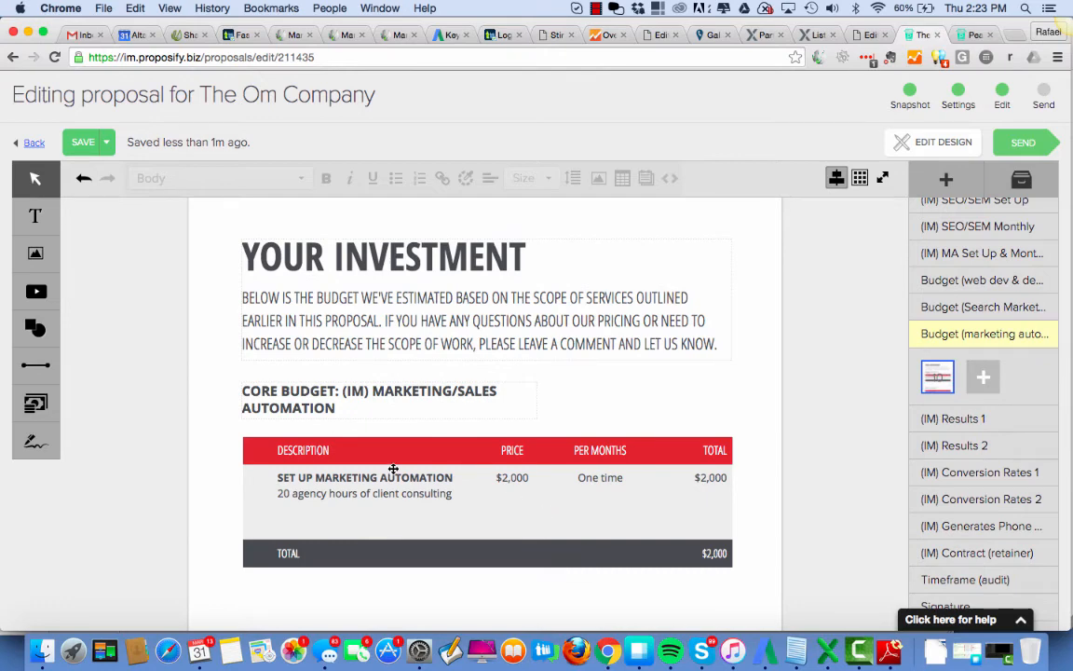
Rename the Marketing Automation Technology fee to Marketing Automation License
scroll(393, 468, down, 6)
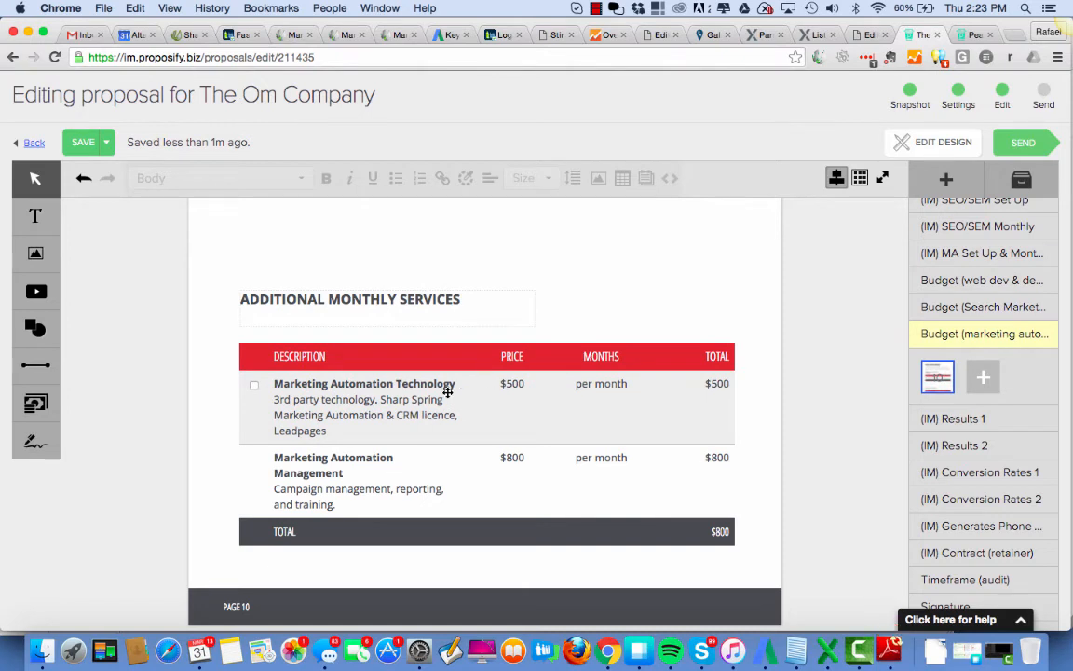
click(403, 382)
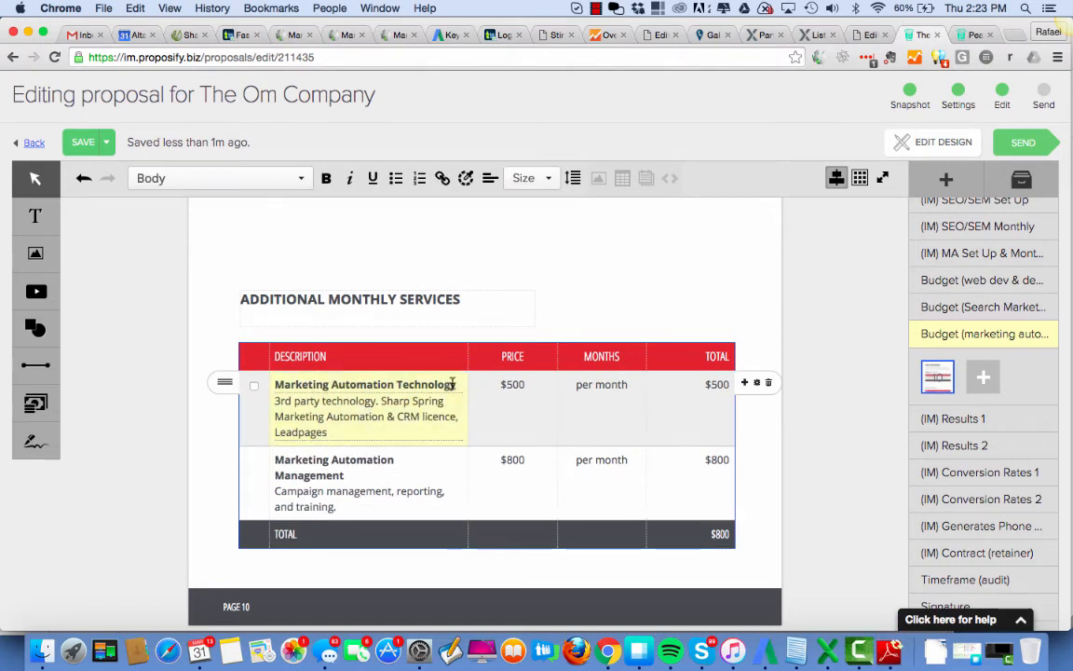
drag(456, 384, 407, 384)
double_click(407, 385)
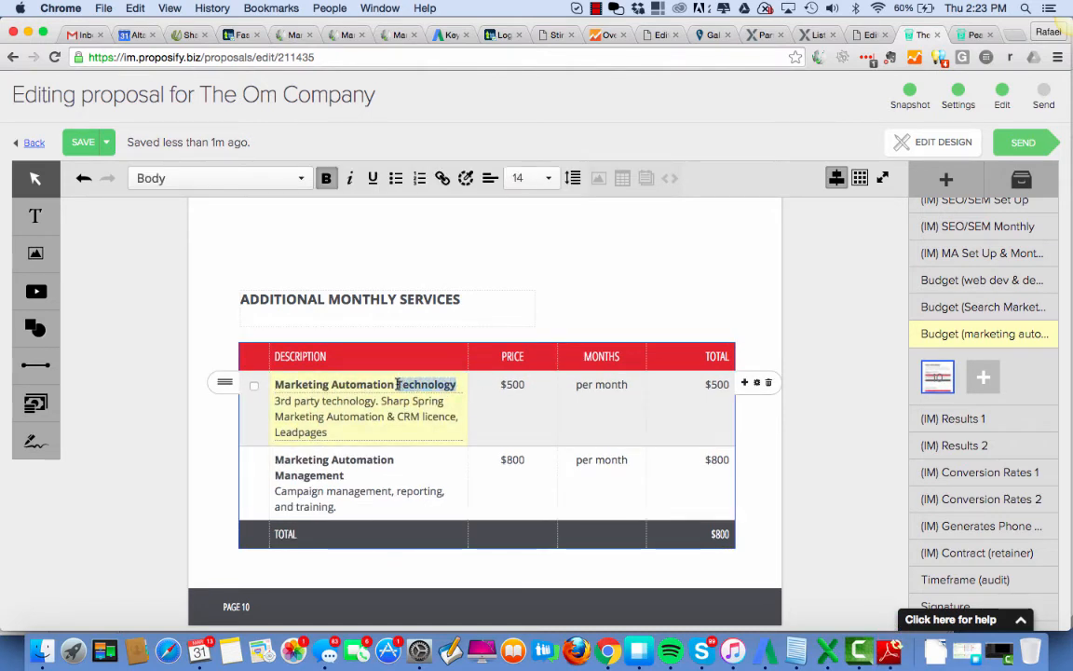
text(License)
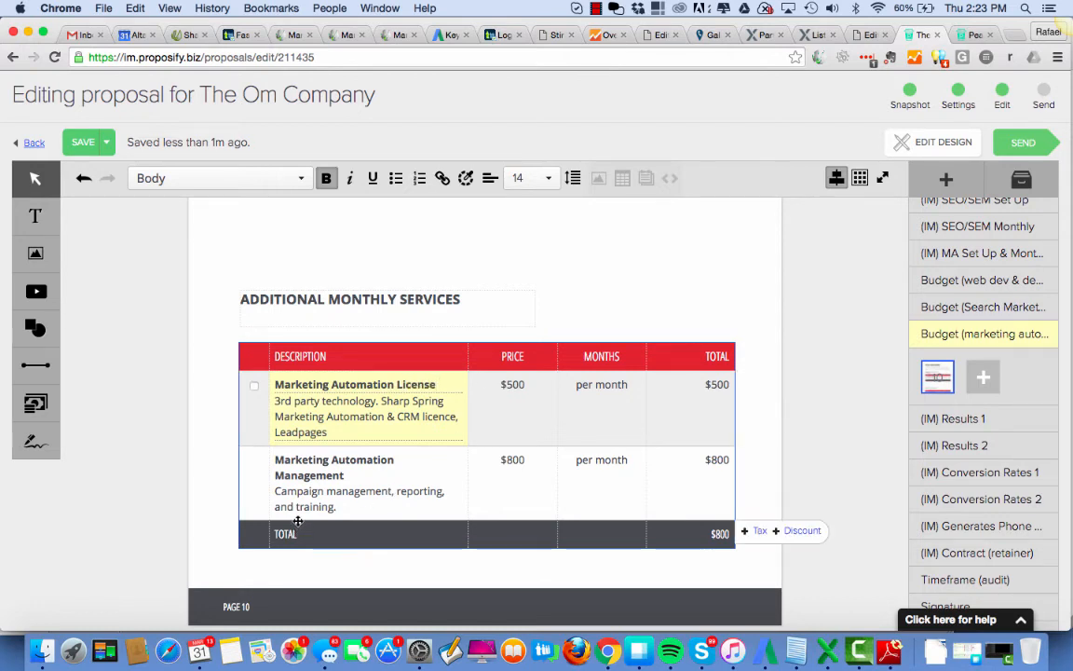
click(290, 568)
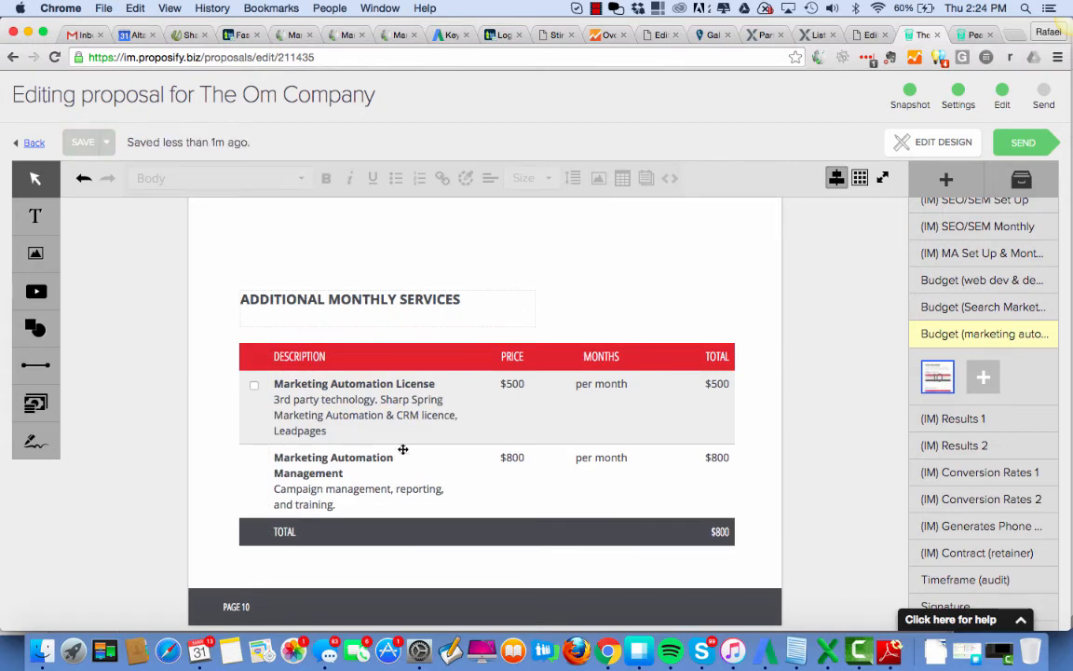
Make the Marketing Automation Management fee optional for clients
click(661, 474)
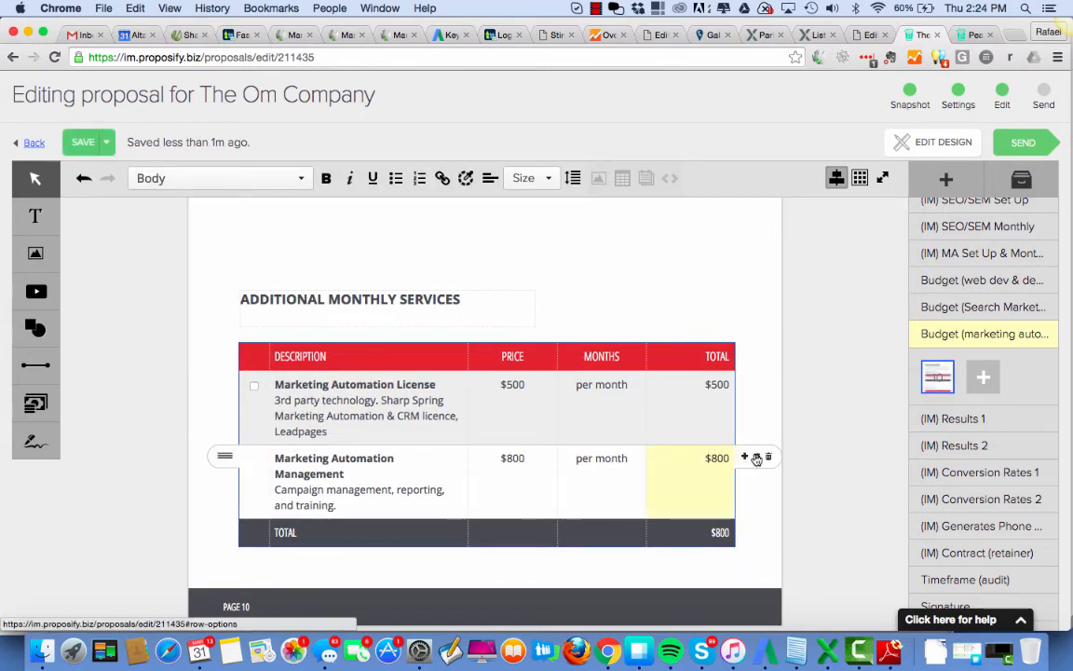
click(757, 457)
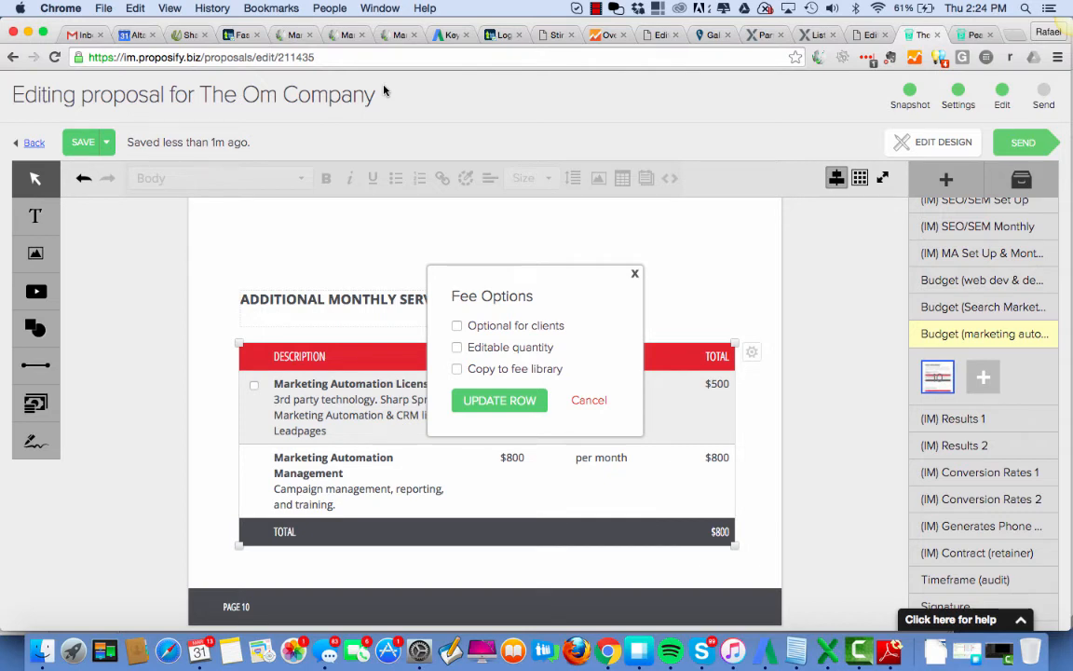
click(597, 8)
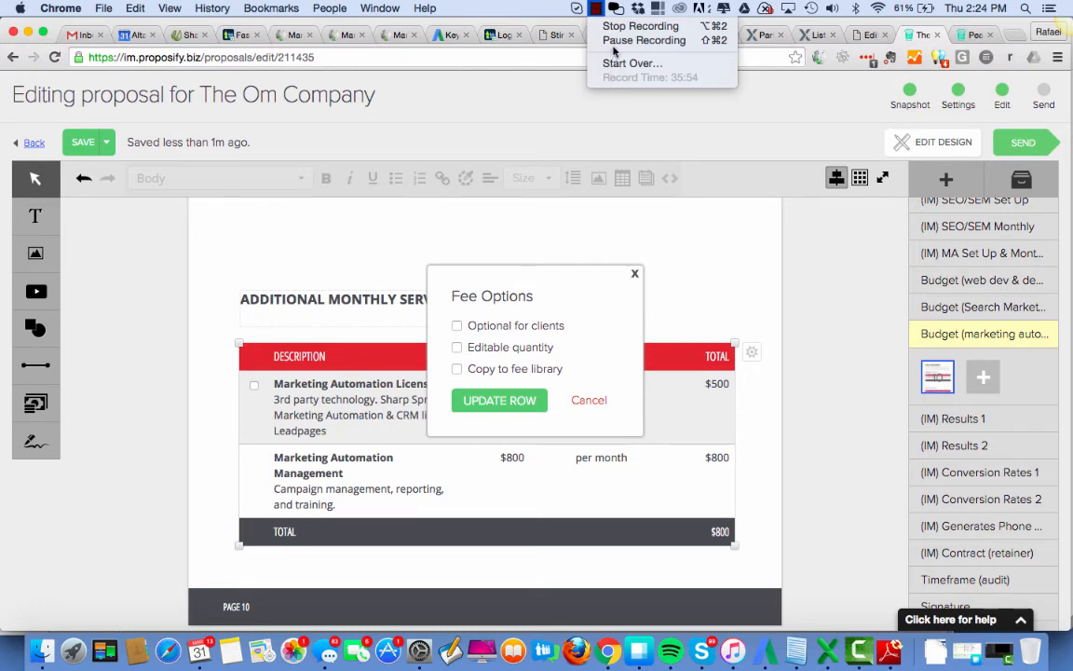
click(457, 326)
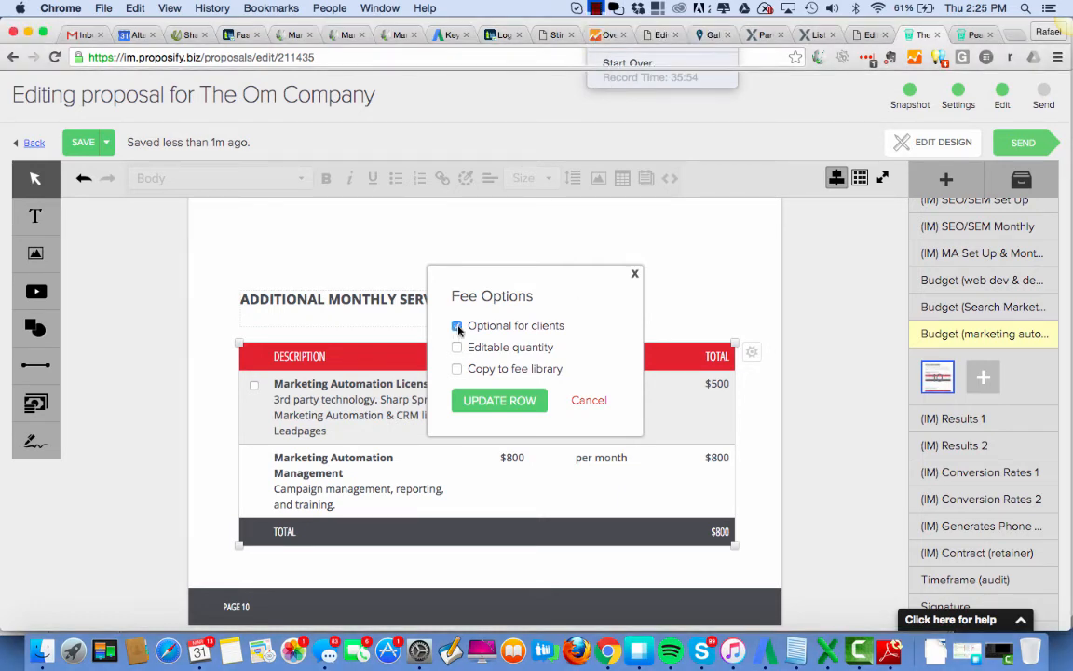
click(480, 406)
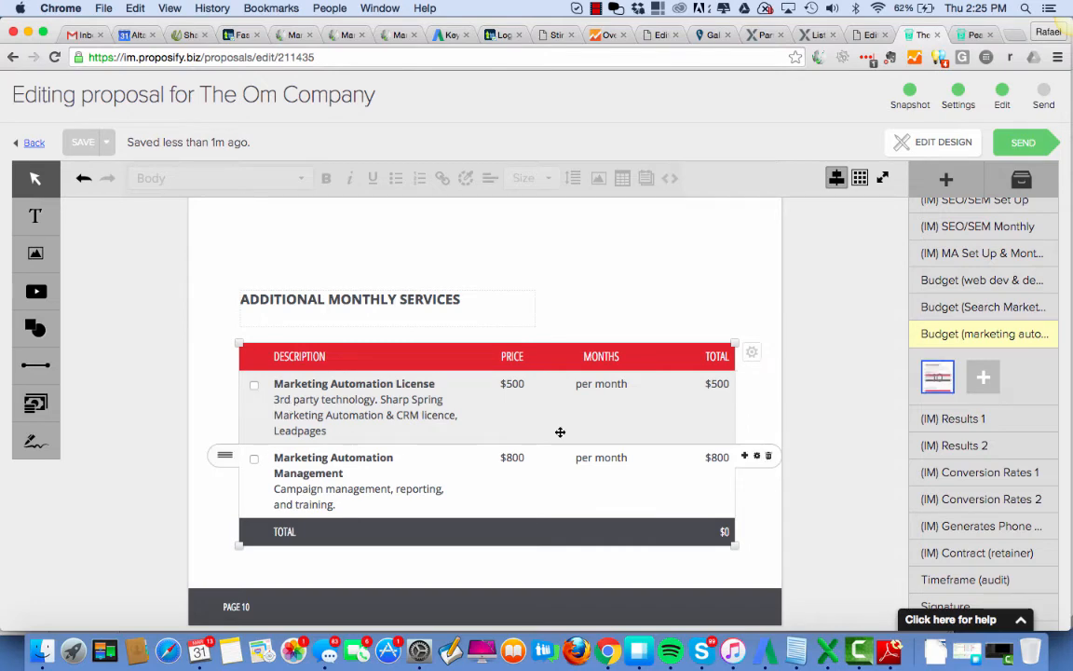
Make the Set Up Marketing Automation fee optional for clients as well
scroll(598, 425, up, 3)
scroll(598, 425, up, 3)
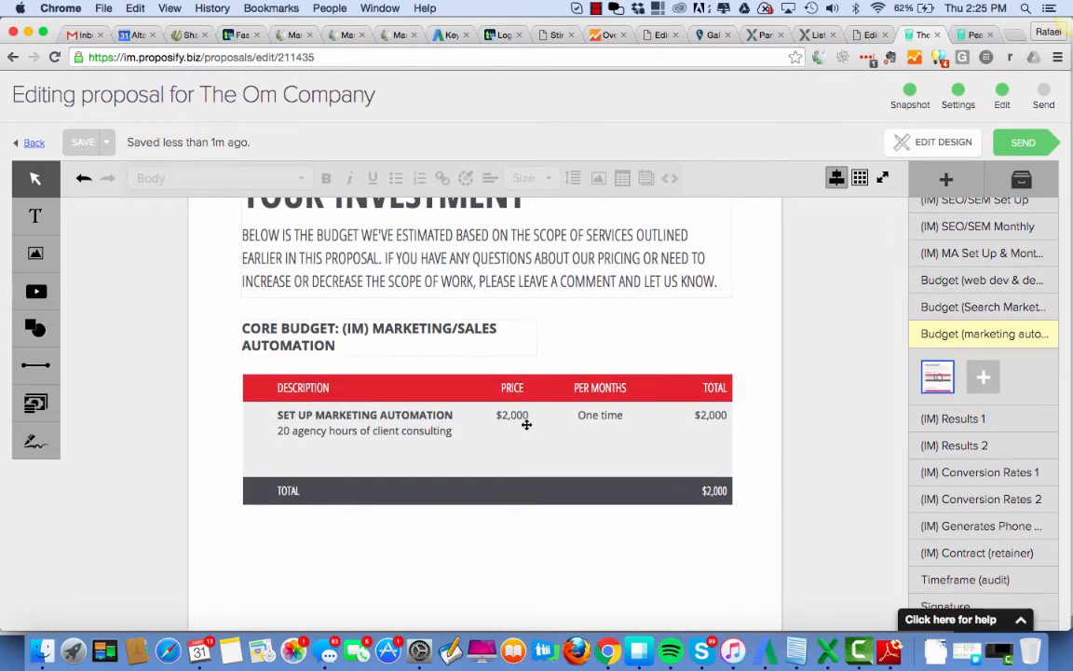
click(463, 443)
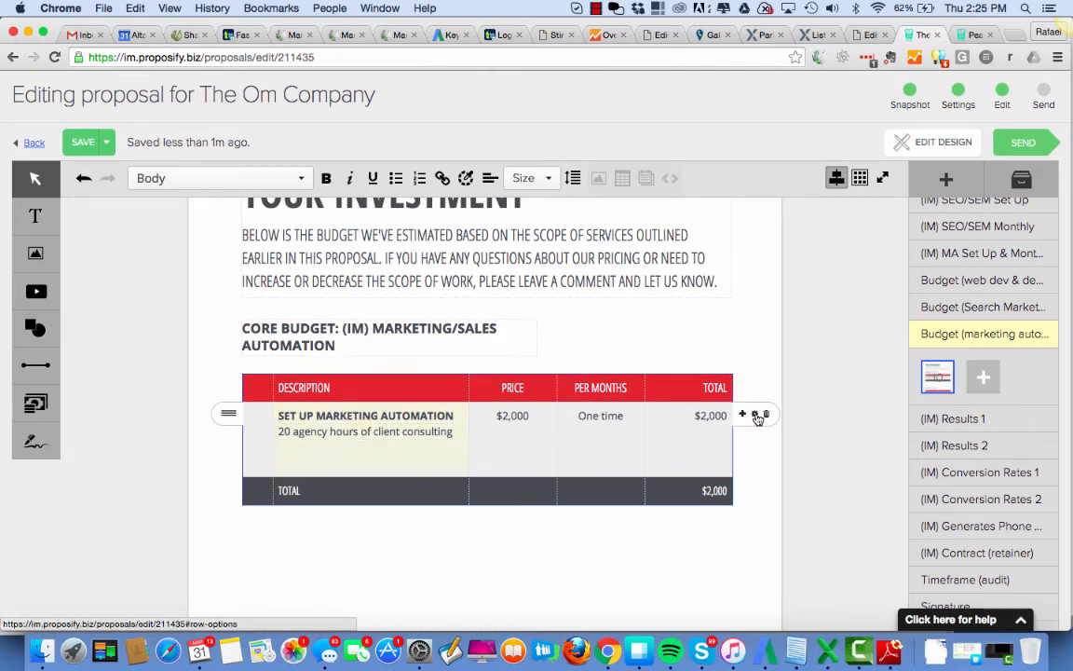
click(757, 418)
click(457, 325)
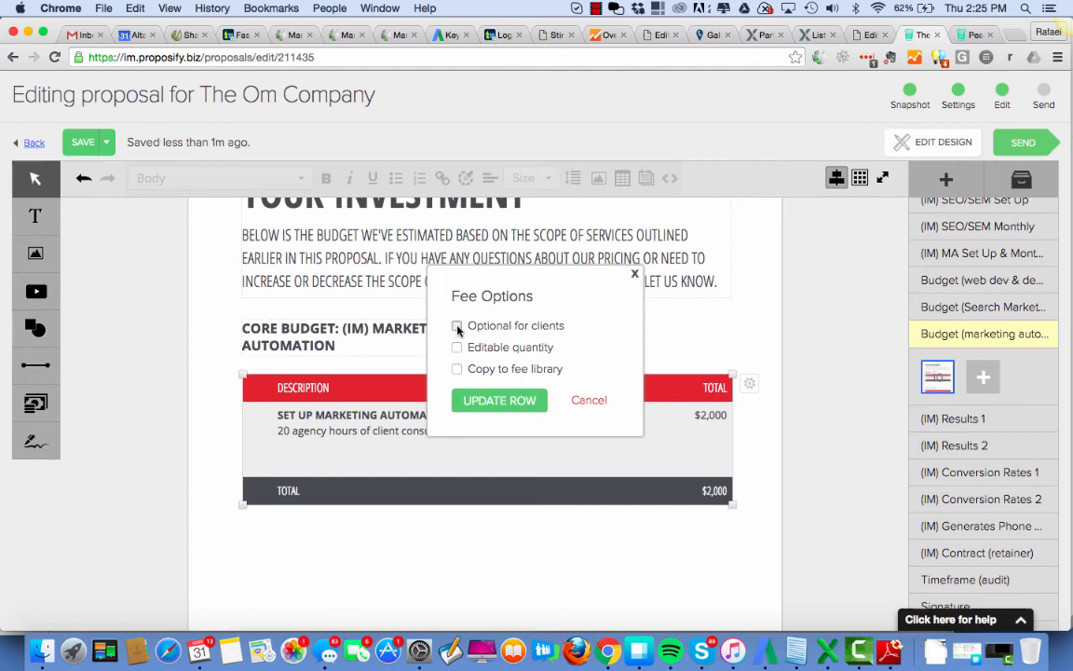
click(494, 400)
scroll(494, 401, up, 5)
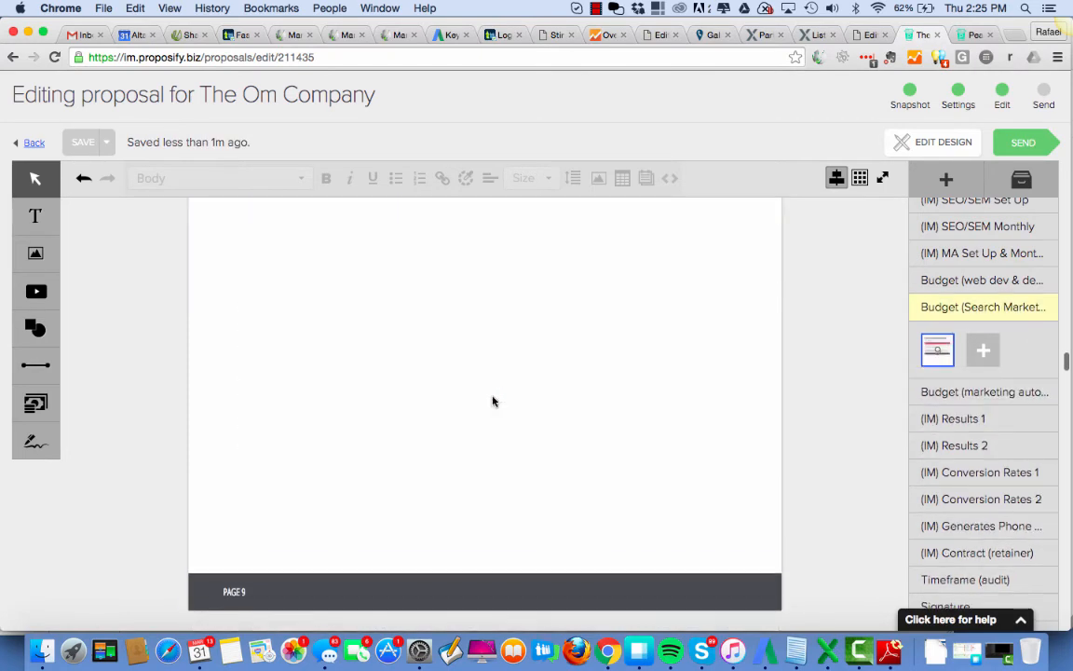
Mark the Local SEO & Reputation Management fee optional for clients in its fee options
scroll(494, 402, up, 5)
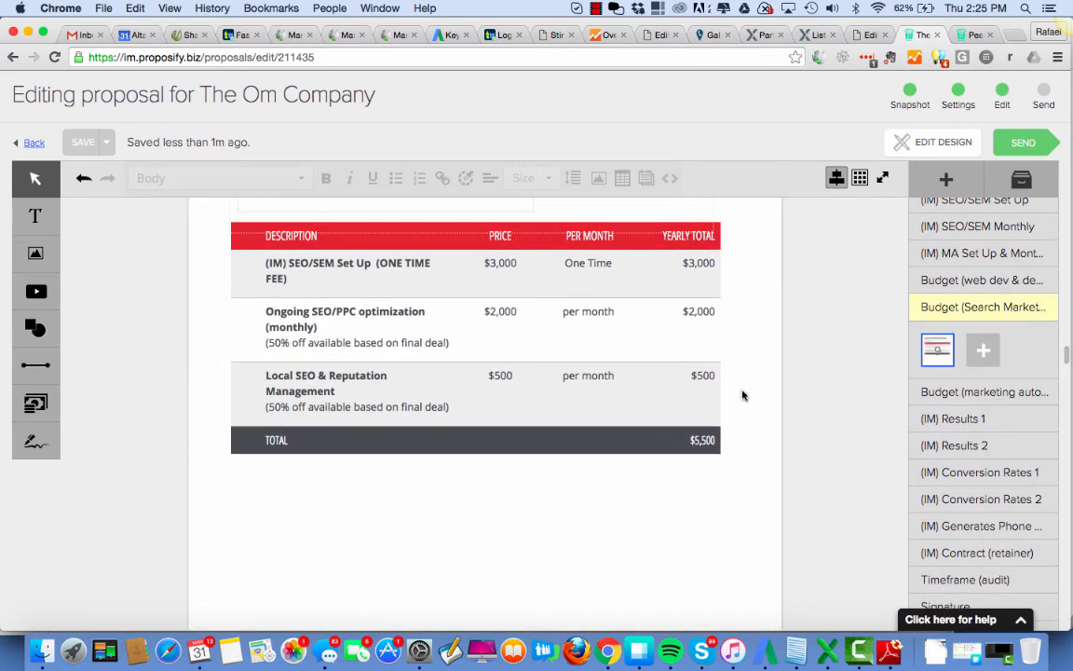
click(556, 380)
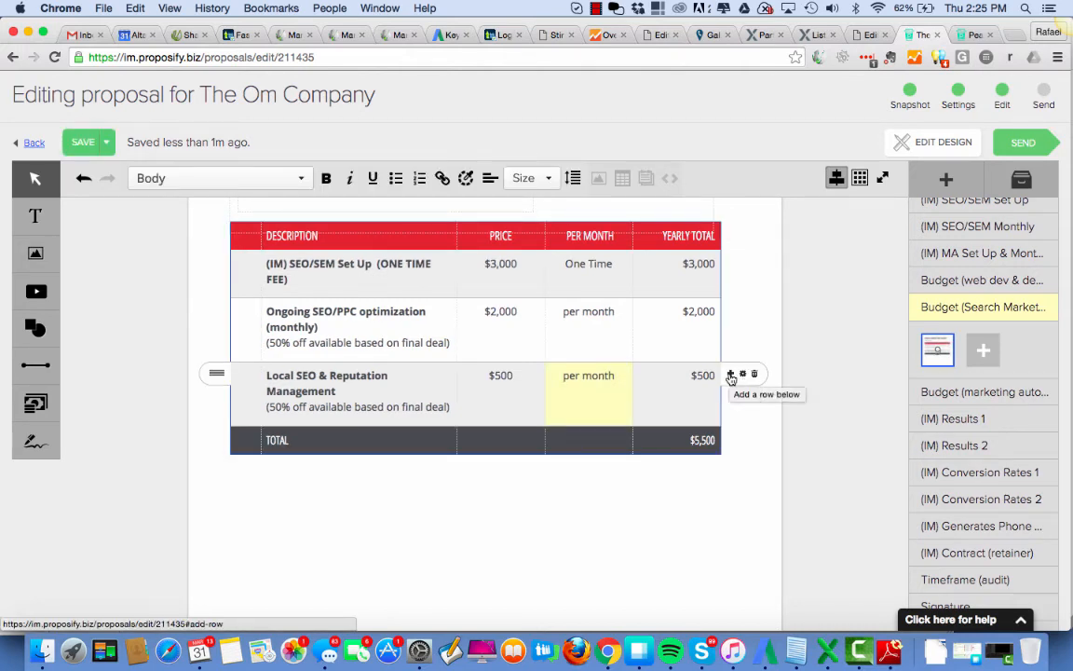
click(742, 375)
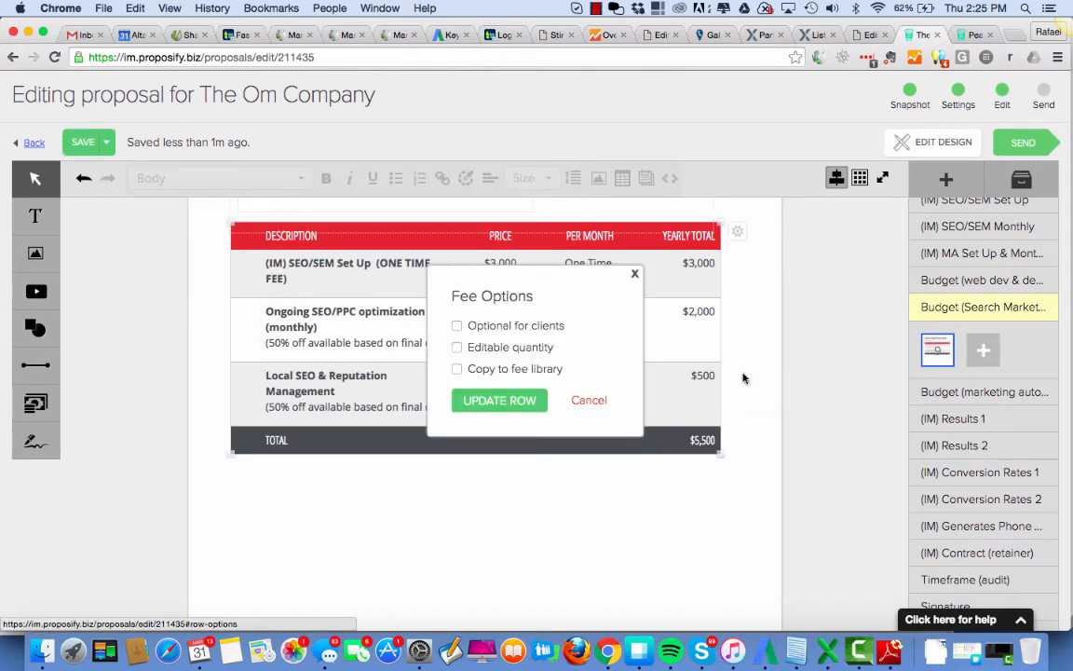
click(456, 325)
click(475, 398)
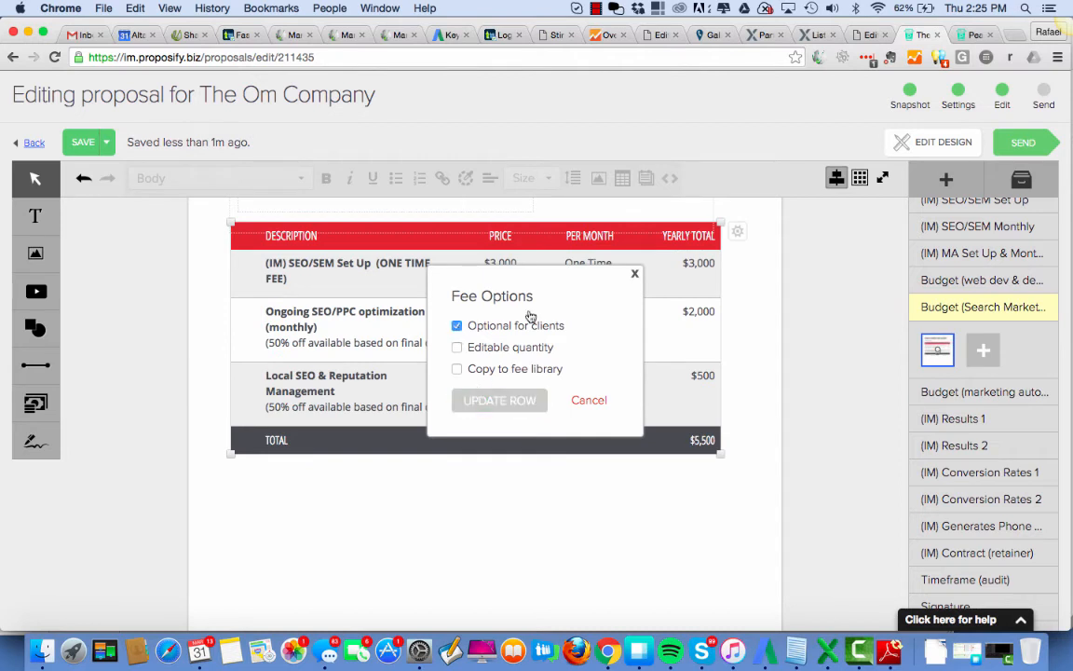
Recheck the Local SEO fee options, adding and removing a stray empty fee row
click(456, 325)
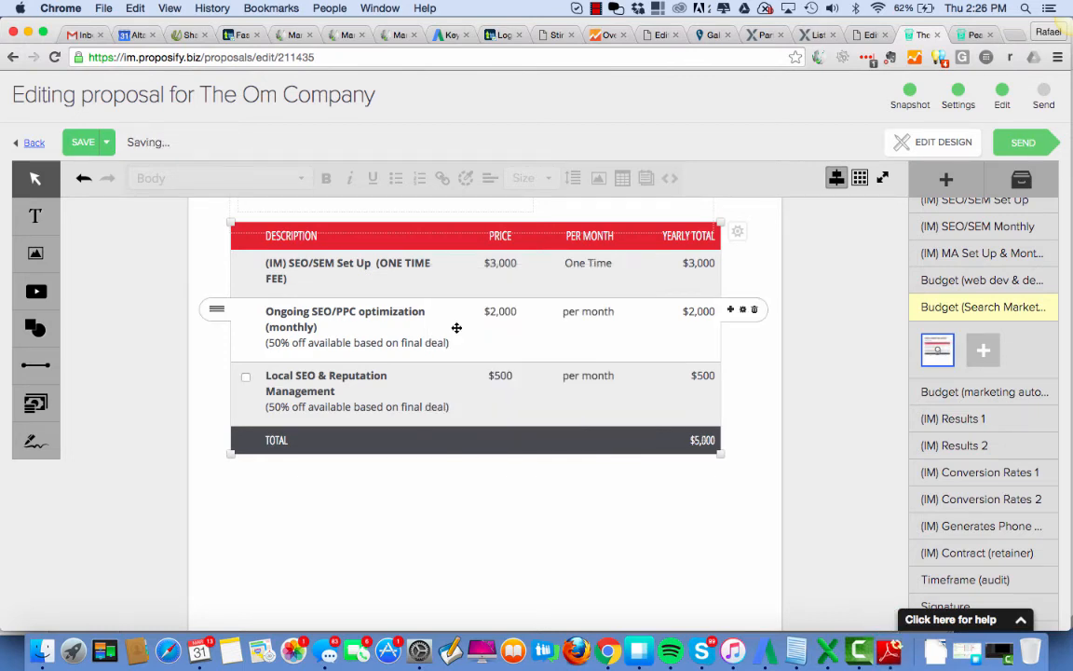
click(744, 375)
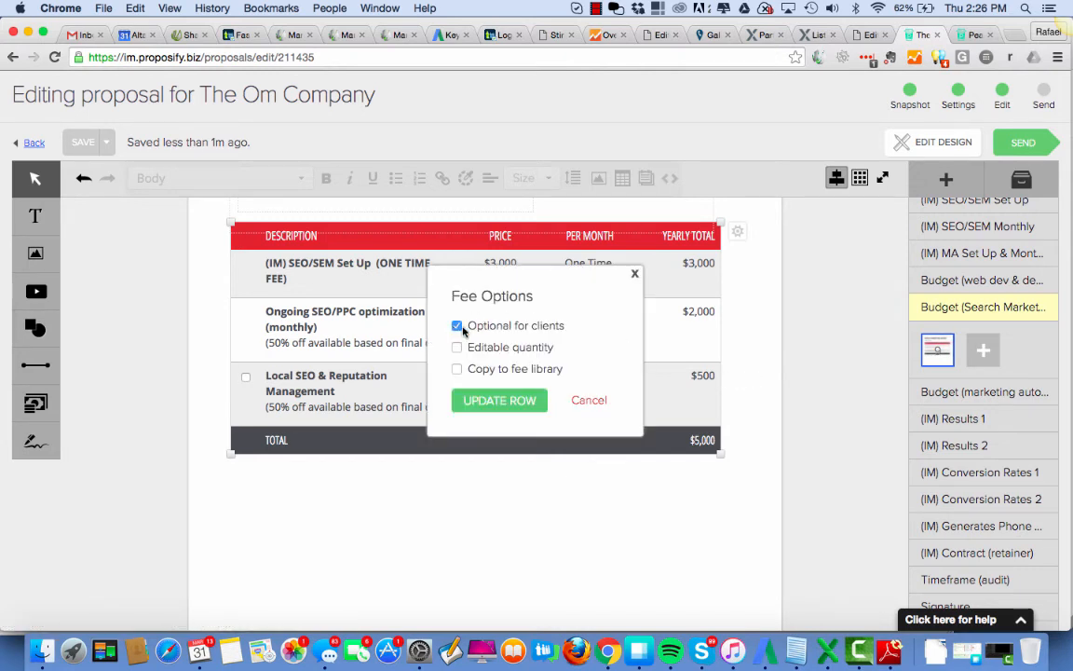
click(457, 326)
click(594, 402)
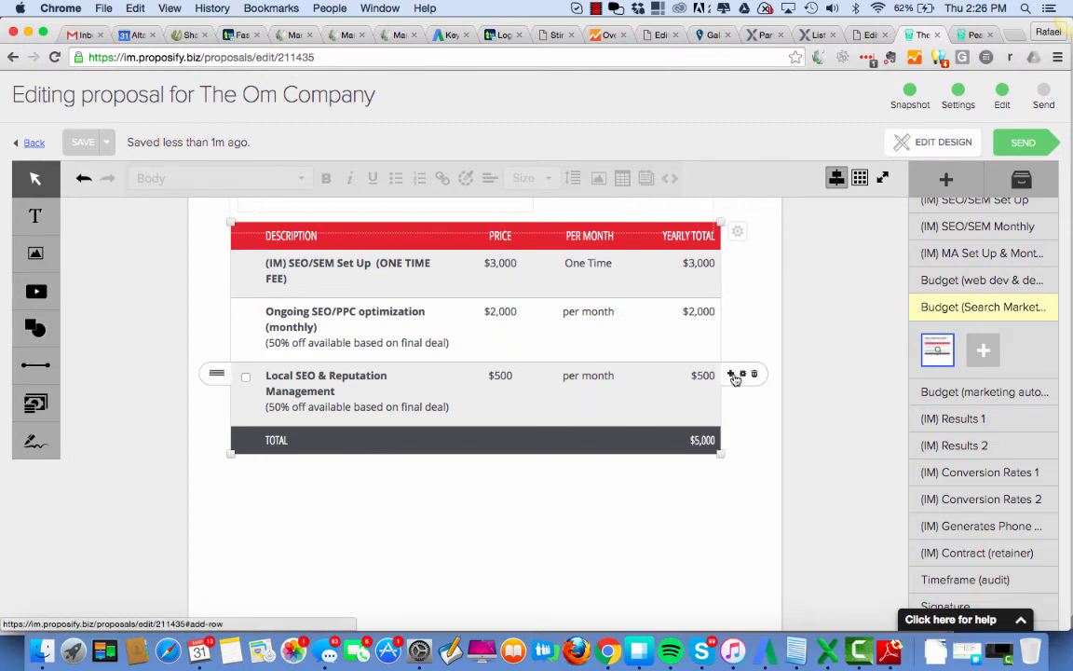
click(732, 375)
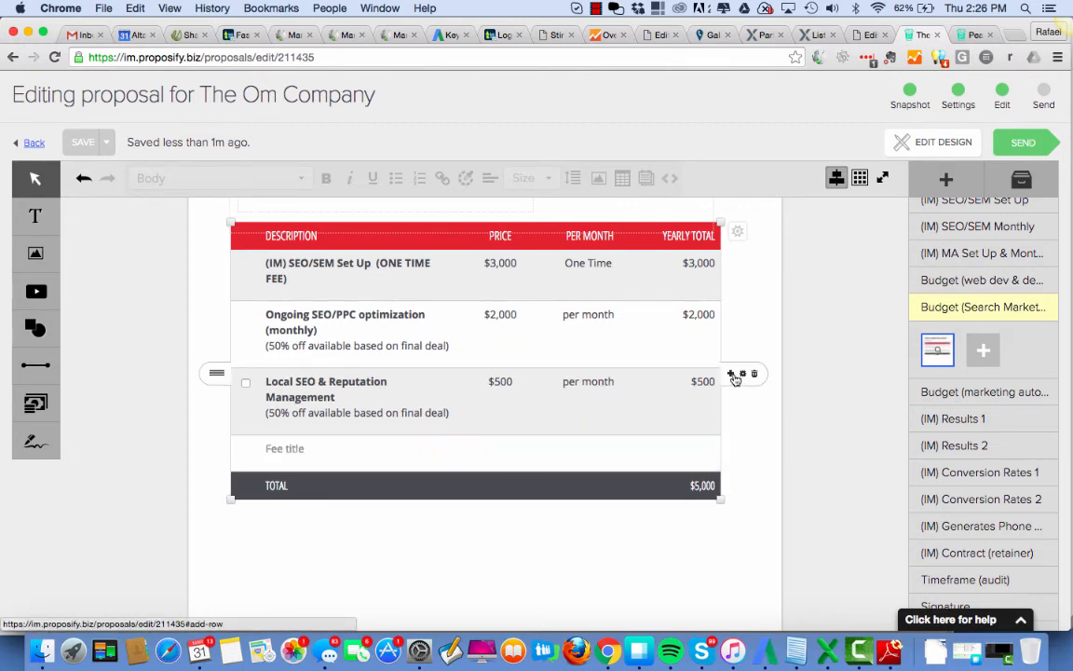
click(756, 448)
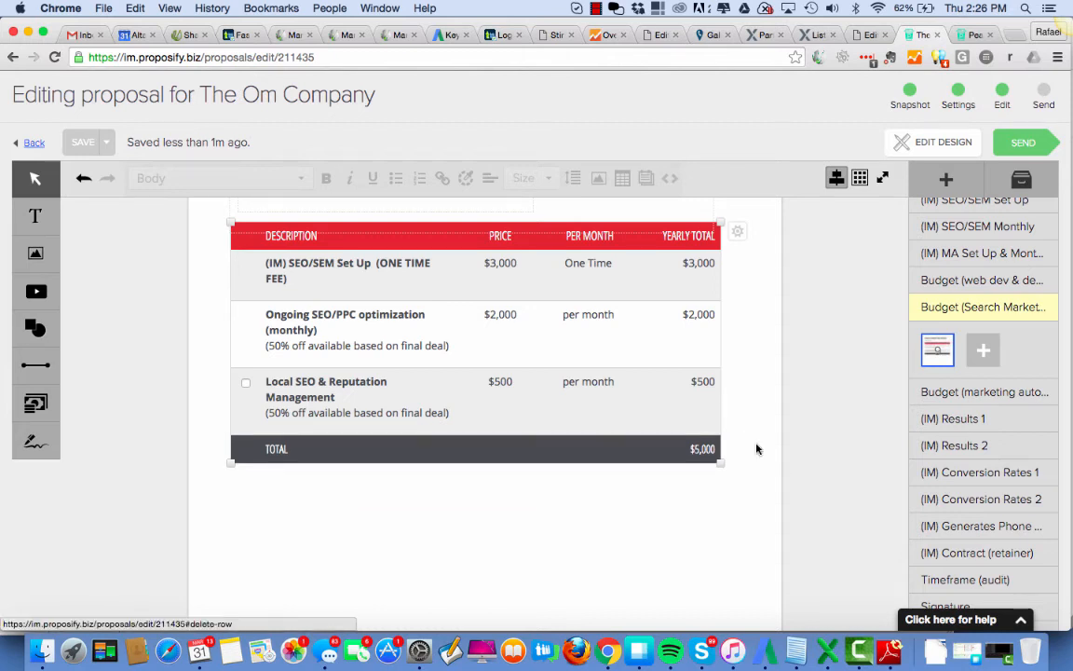
click(742, 381)
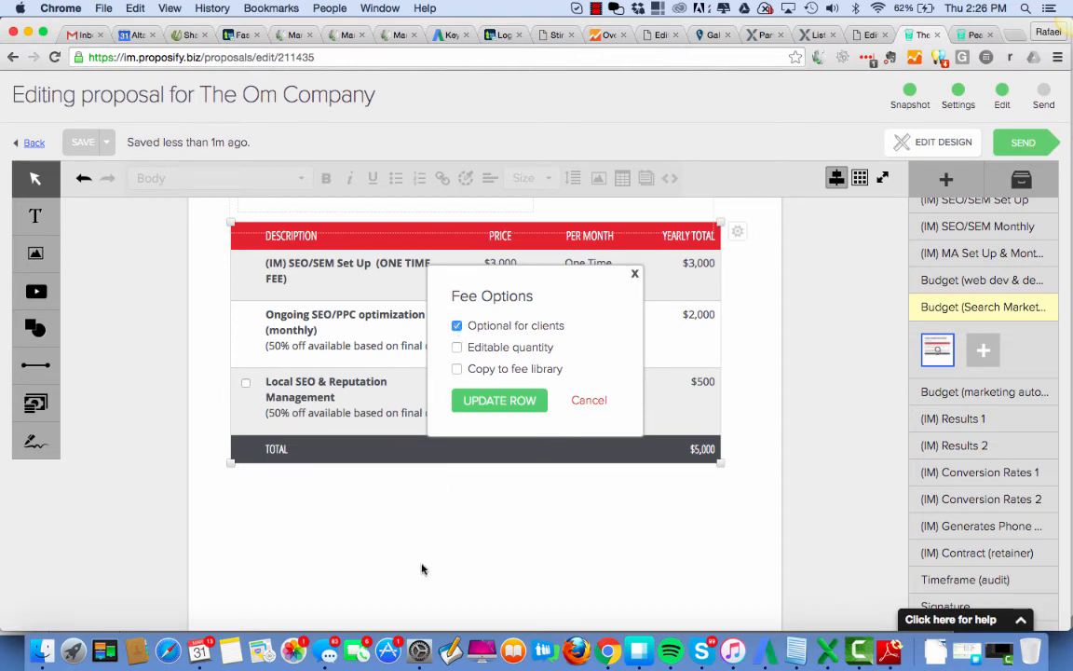
Confirm the Local SEO fee options, then return up to the SEO/SEM Initial Setup scope page
click(521, 401)
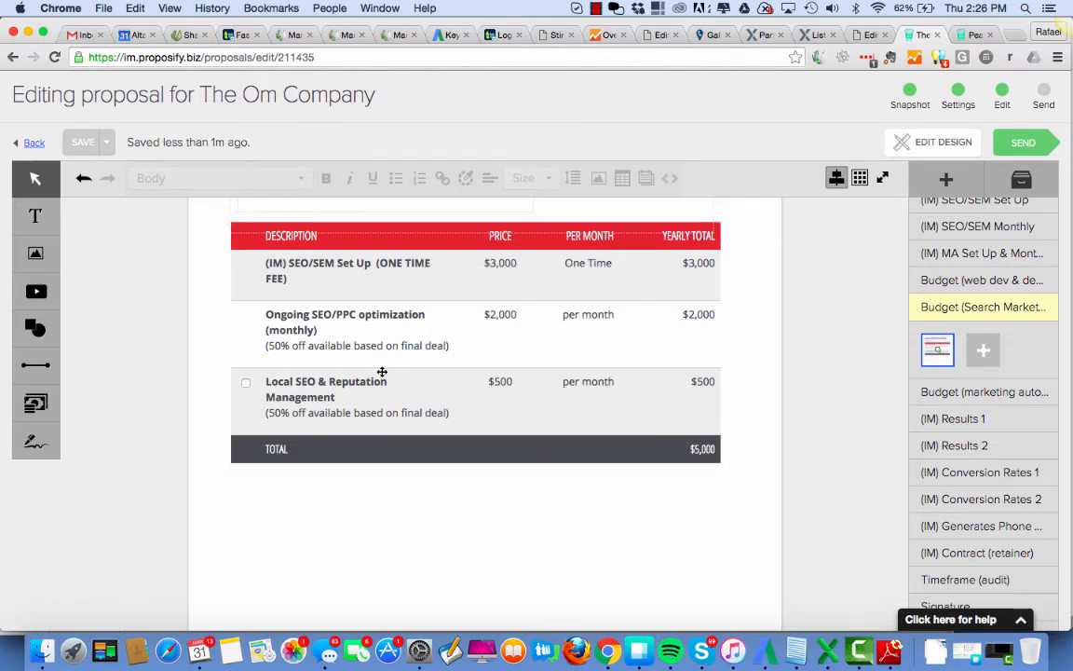
scroll(518, 520, up, 5)
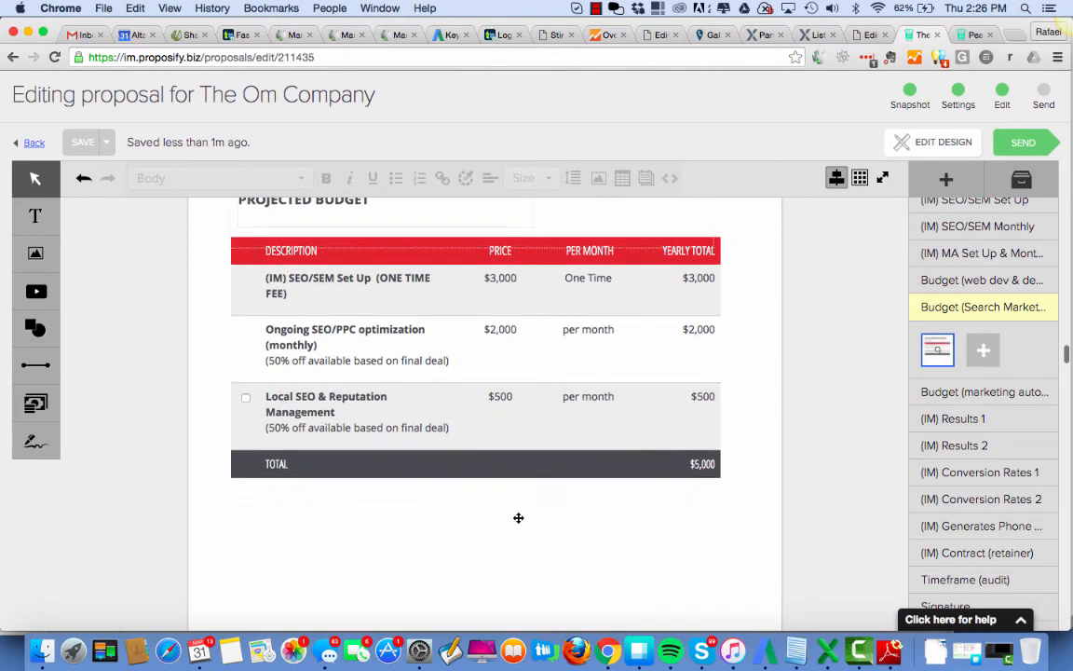
scroll(518, 522, up, 5)
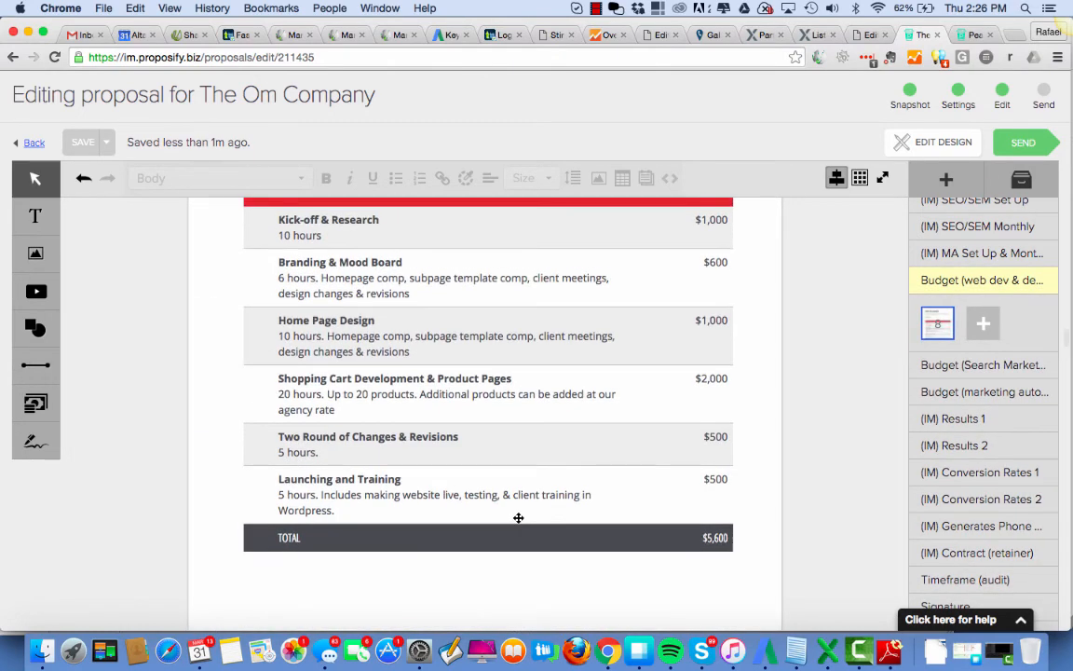
scroll(517, 518, up, 10)
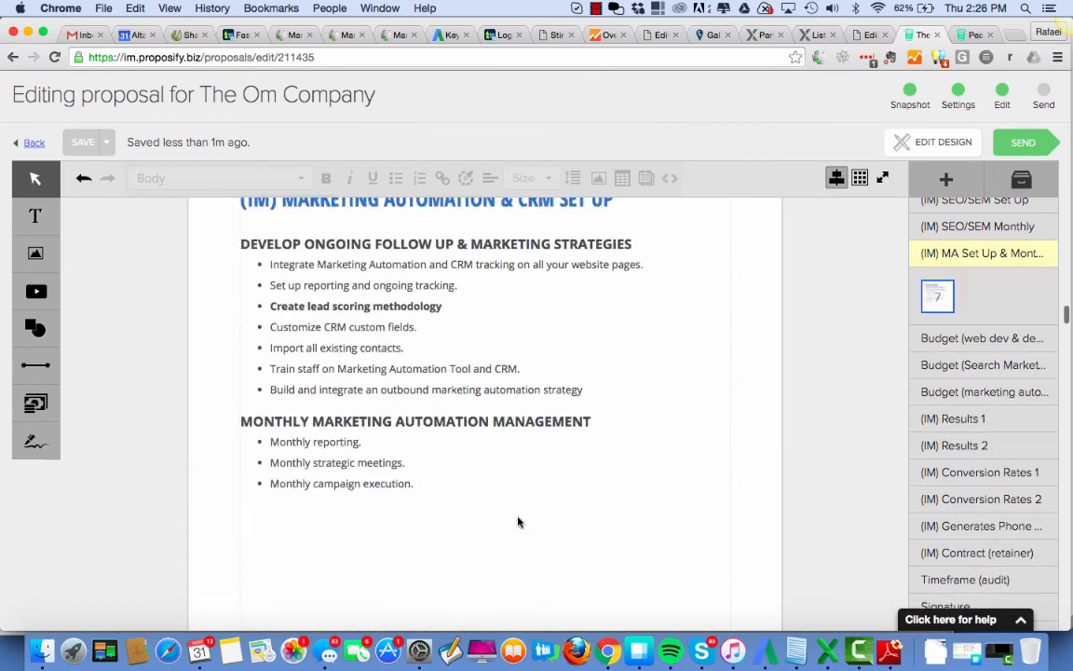
scroll(518, 522, up, 5)
scroll(518, 521, down, 15)
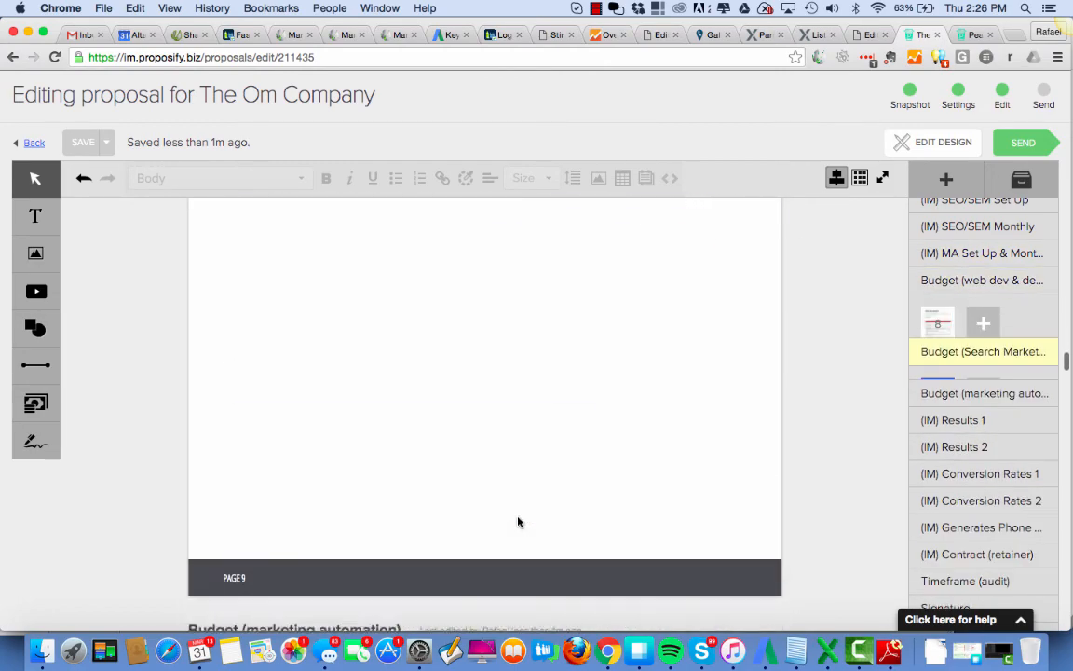
scroll(518, 521, down, 20)
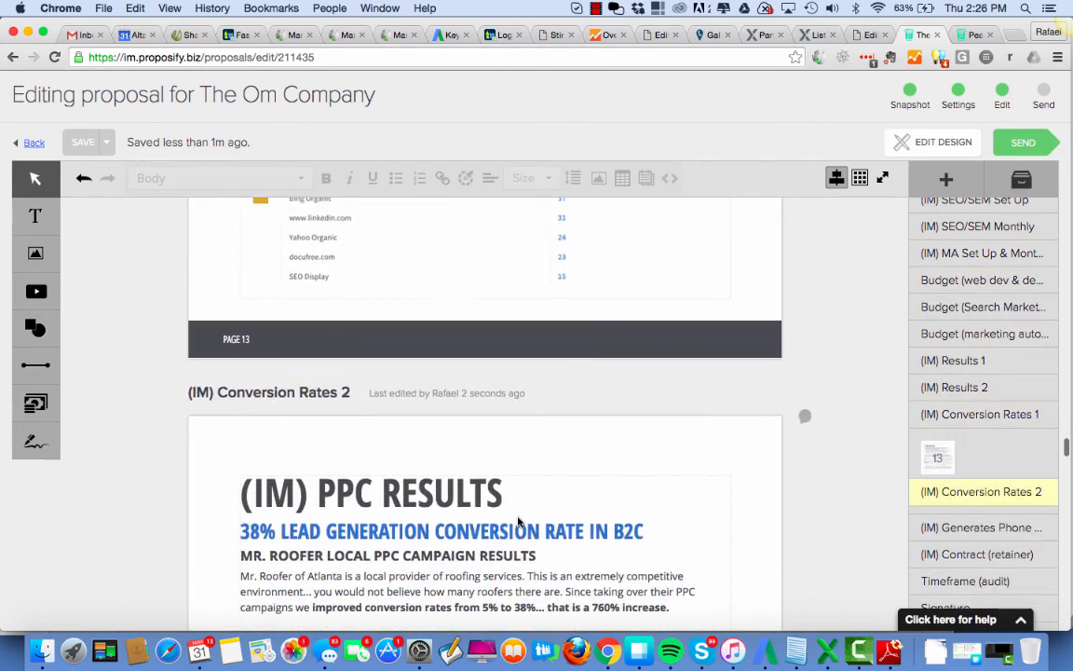
scroll(518, 521, down, 20)
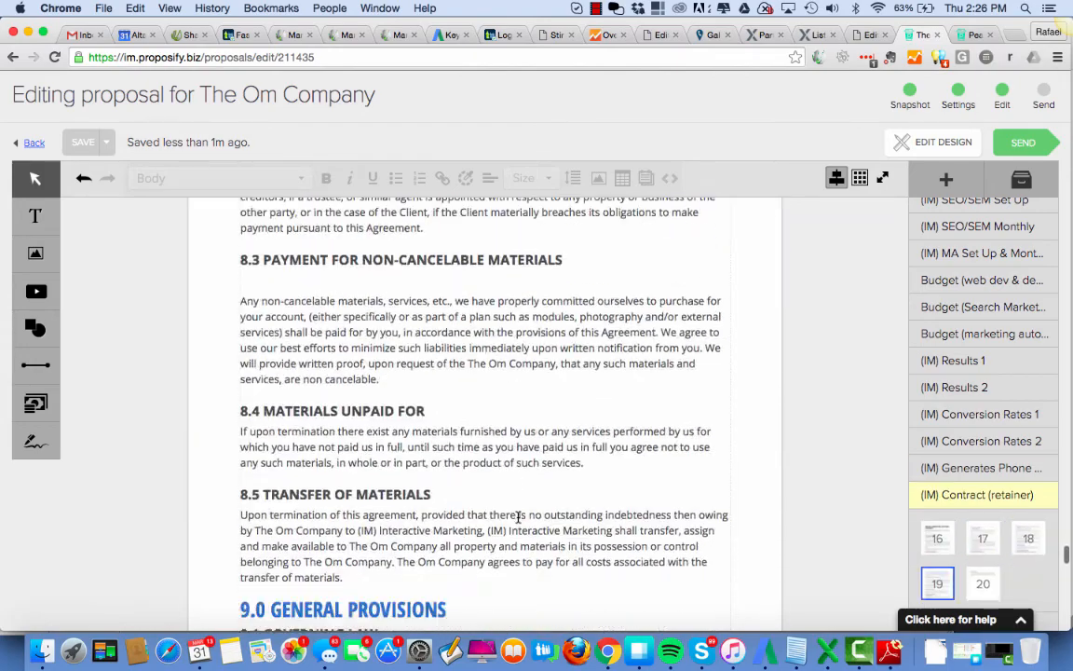
scroll(518, 518, down, 20)
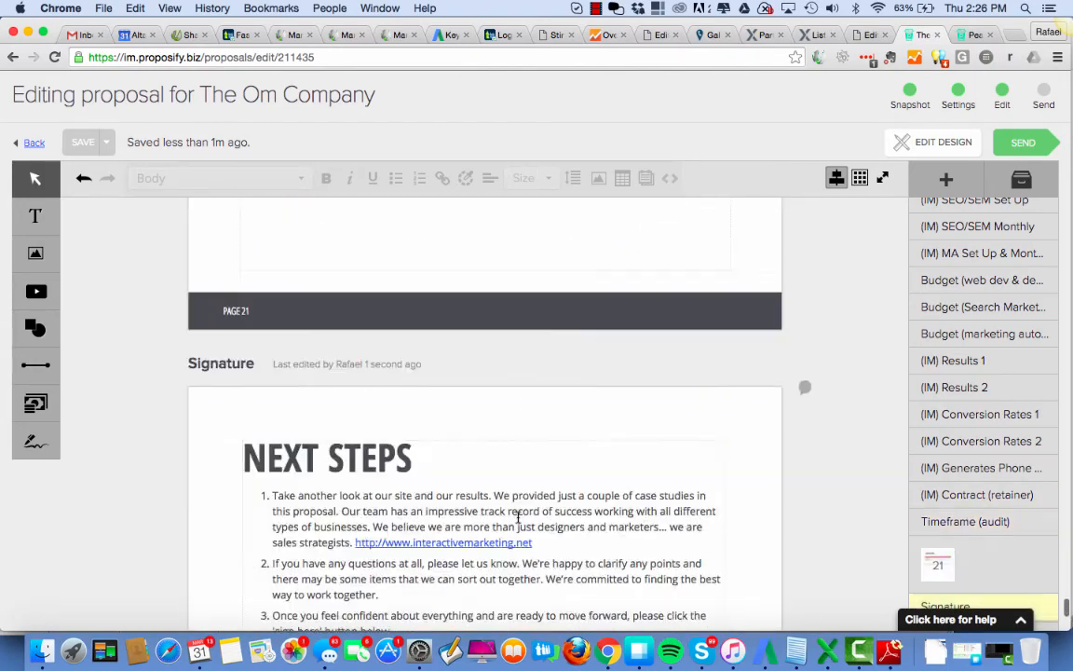
scroll(518, 518, down, 10)
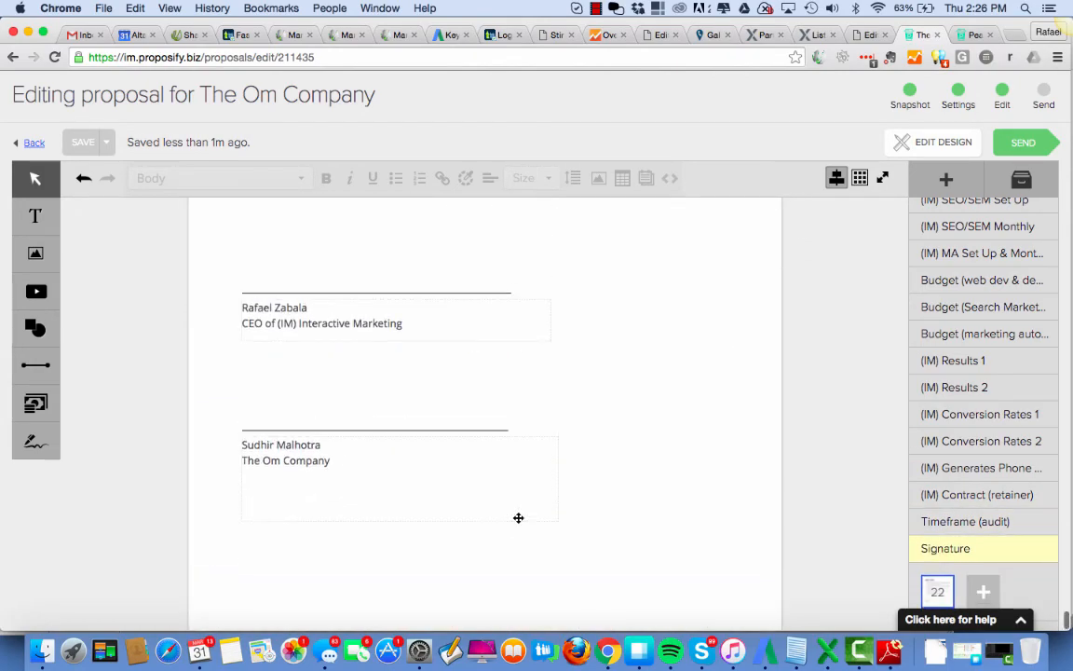
scroll(518, 518, up, 20)
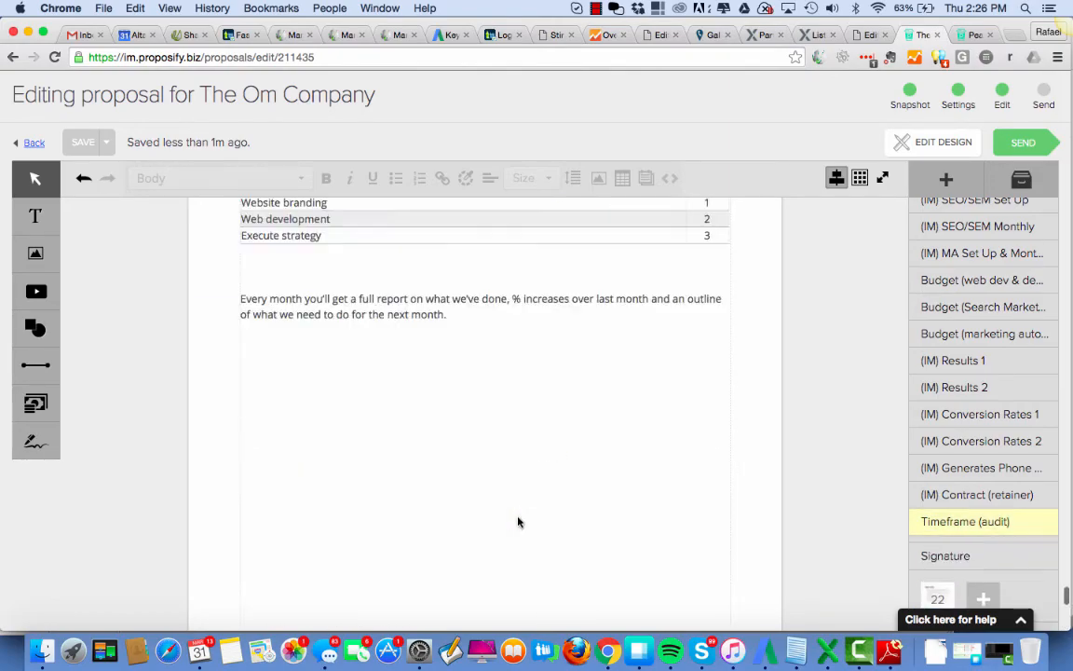
scroll(518, 517, up, 20)
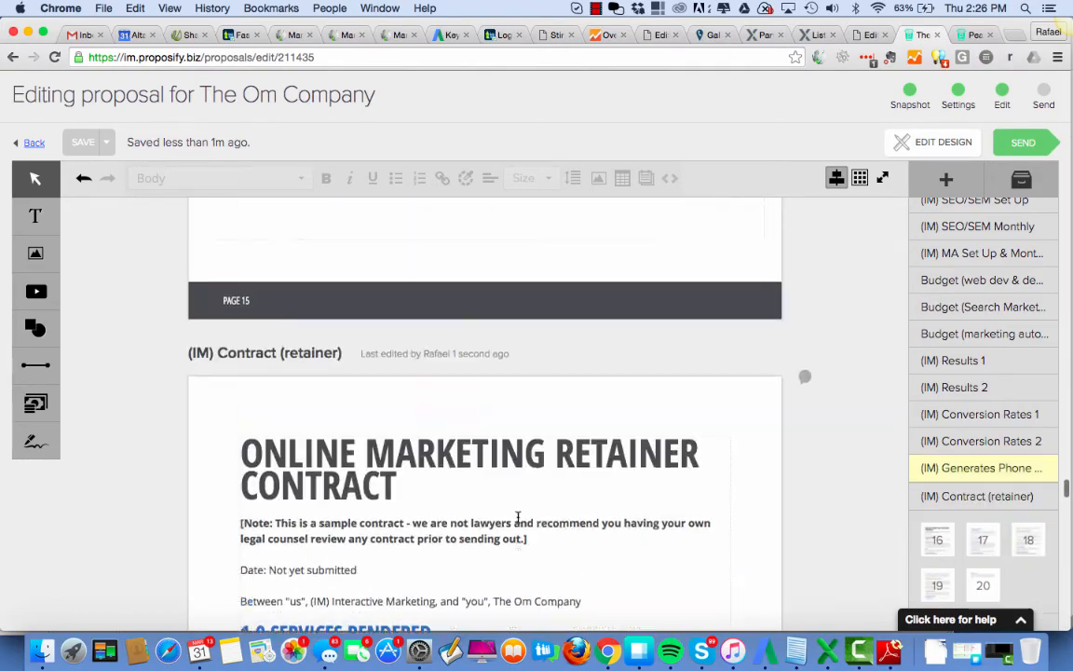
scroll(518, 522, up, 20)
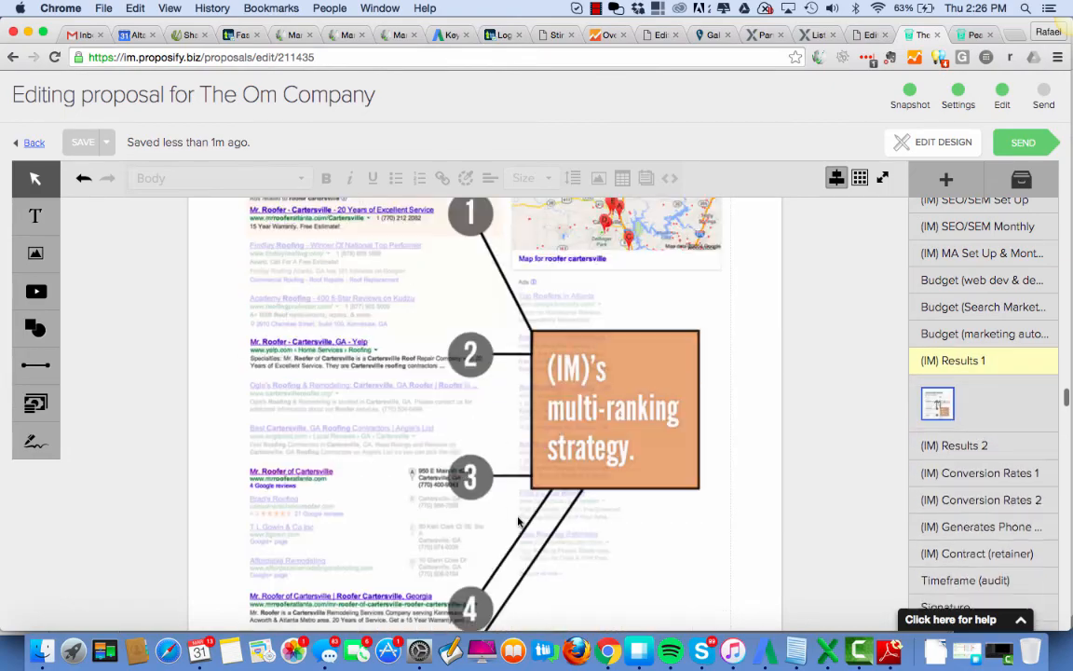
scroll(518, 521, up, 20)
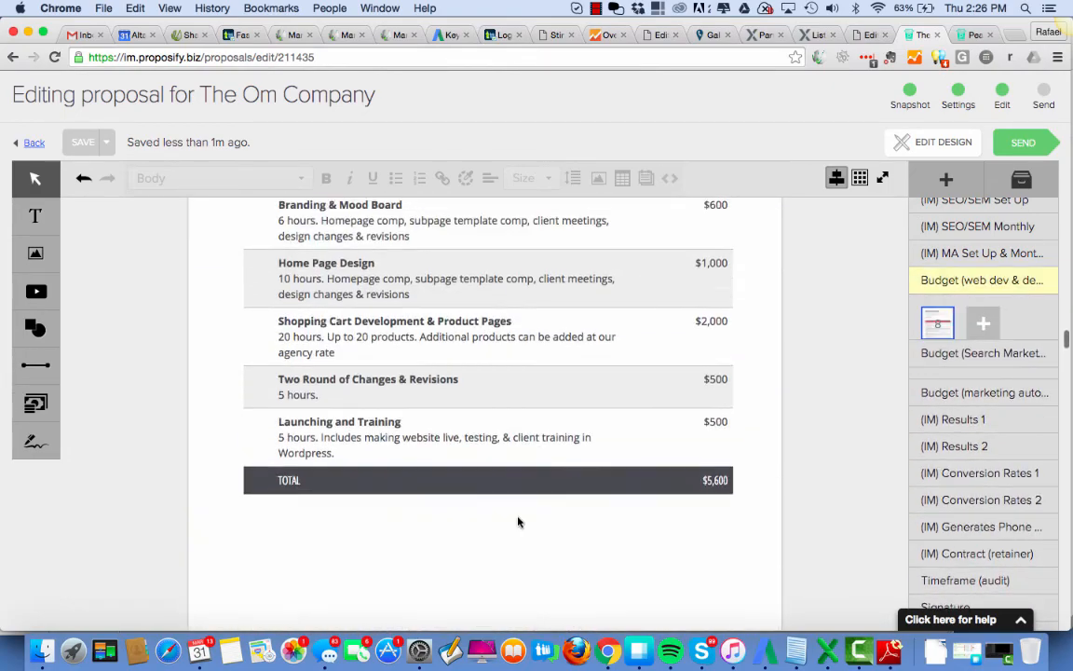
scroll(518, 518, up, 20)
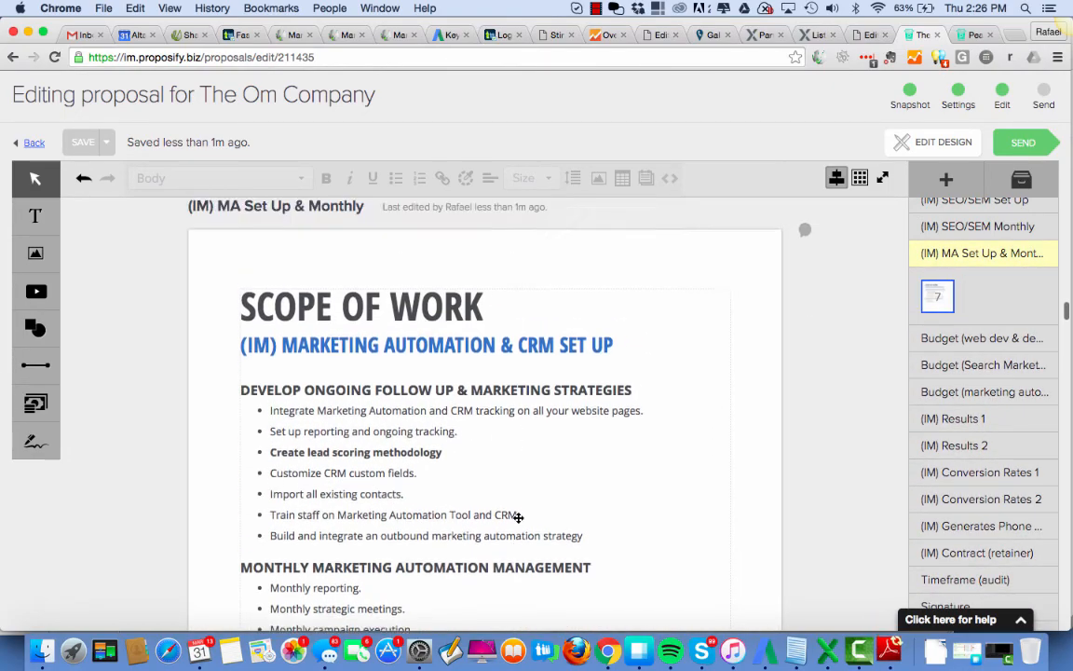
scroll(518, 517, up, 20)
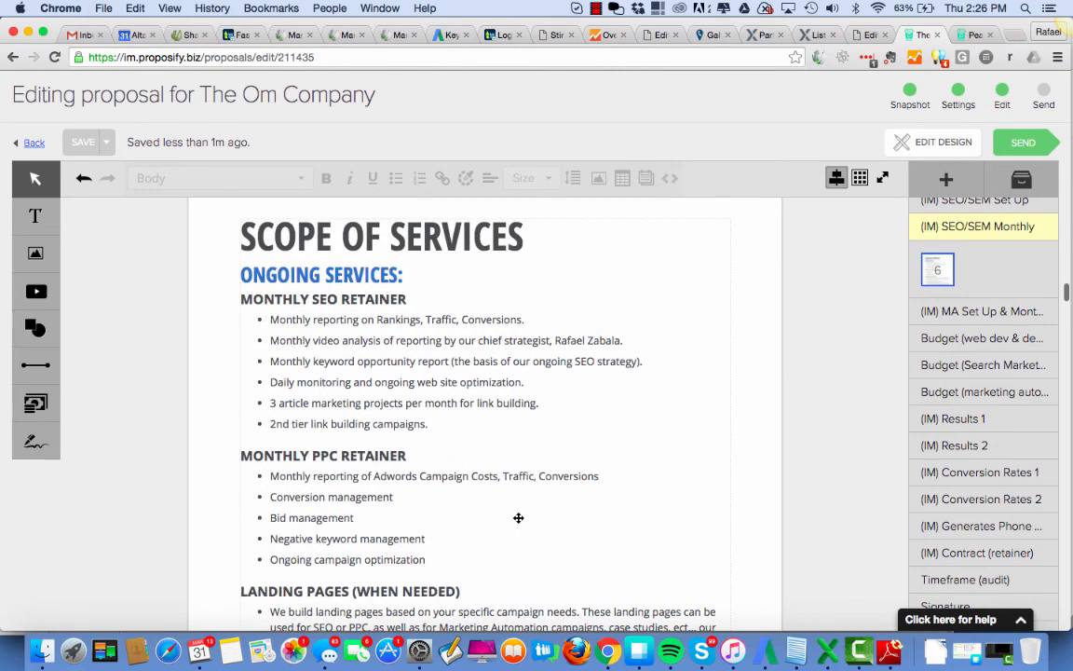
scroll(518, 522, up, 5)
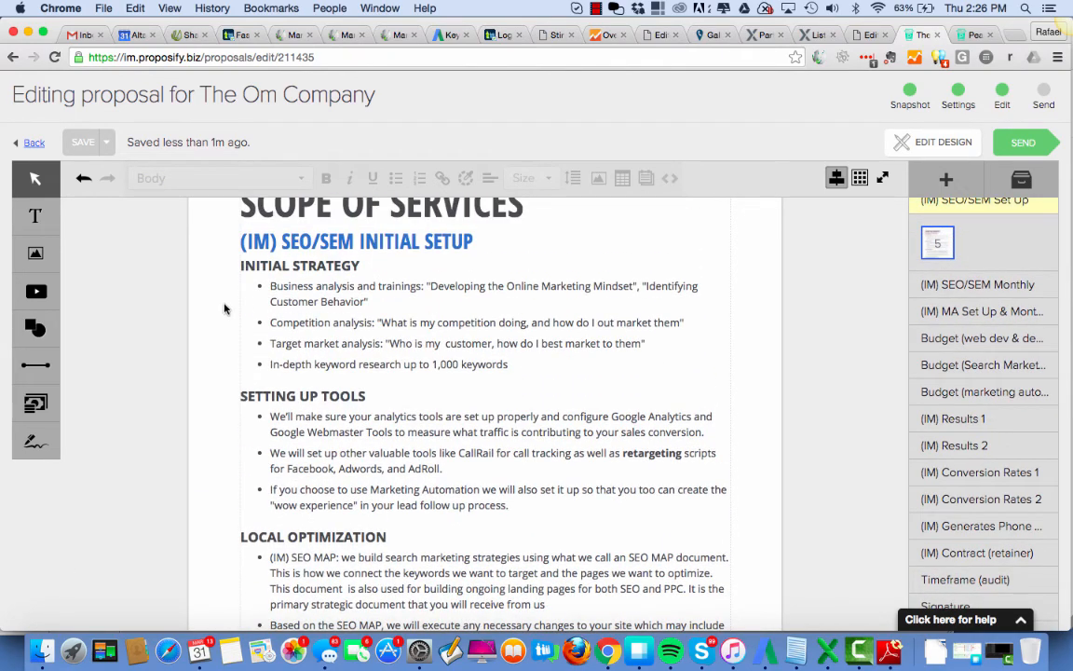
Insert the bullet 'Broker list purchasing if needed.' after Target market analysis under Initial Strategy
click(648, 340)
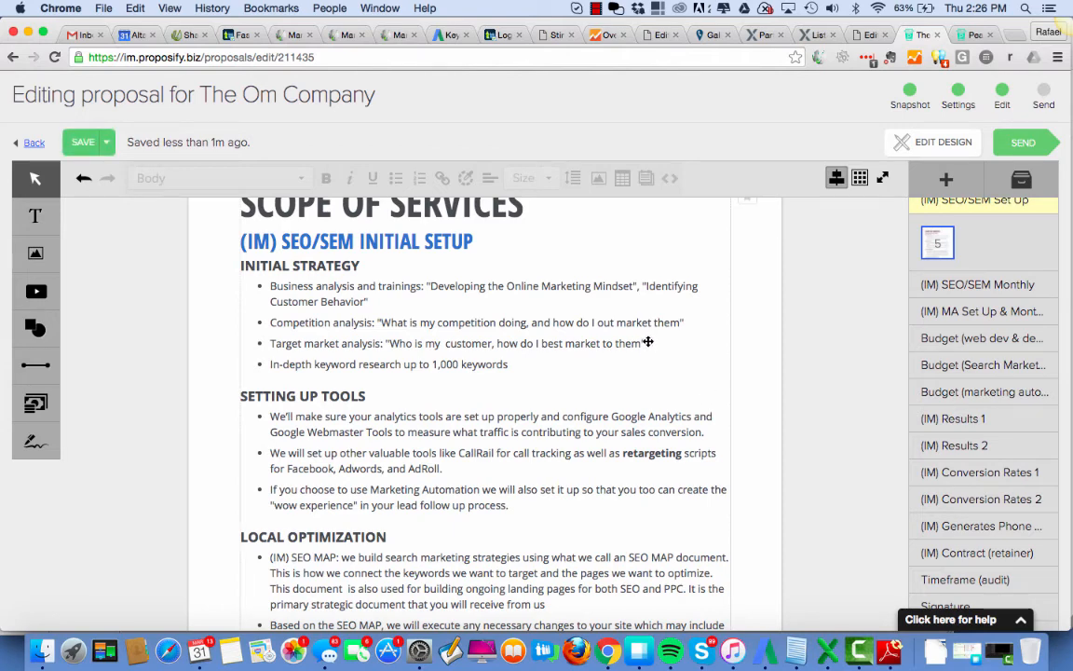
double_click(643, 342)
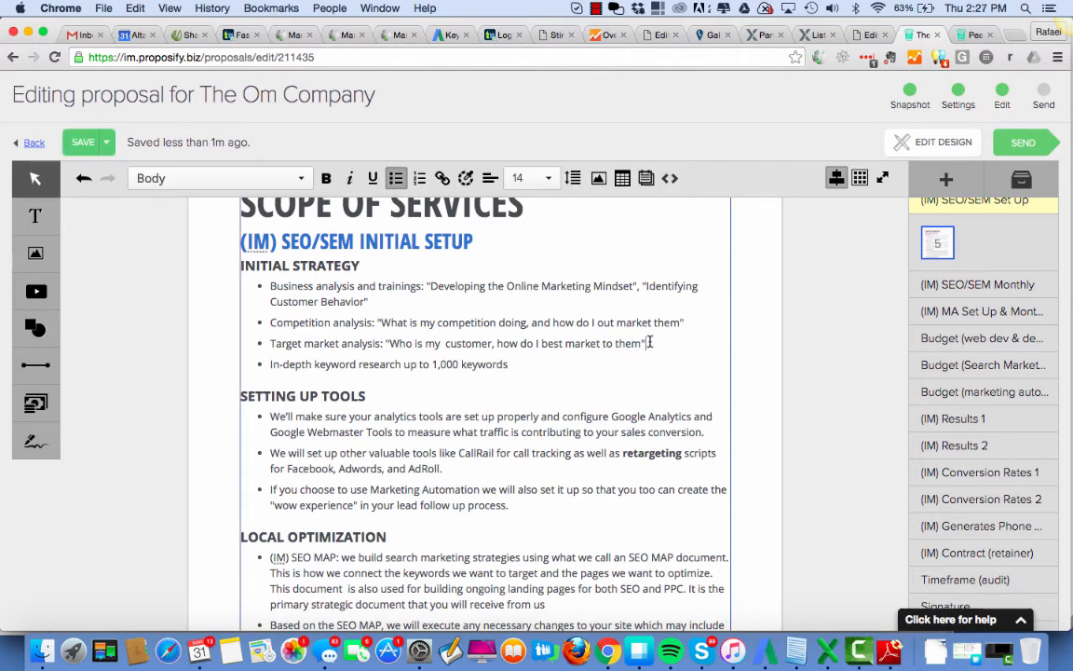
key(Return)
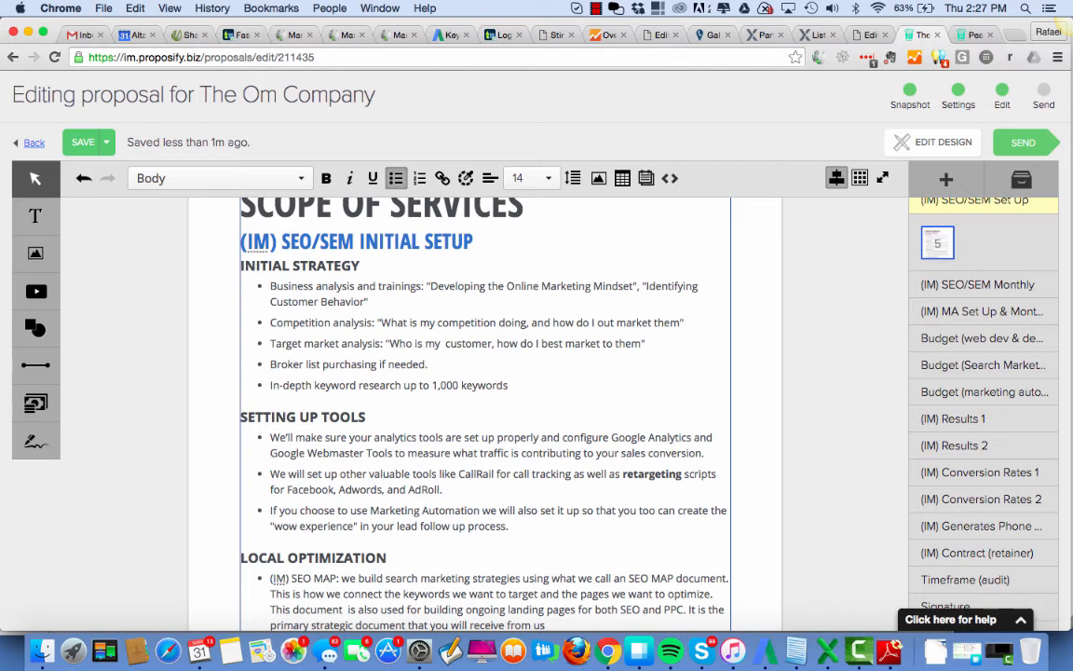
click(525, 369)
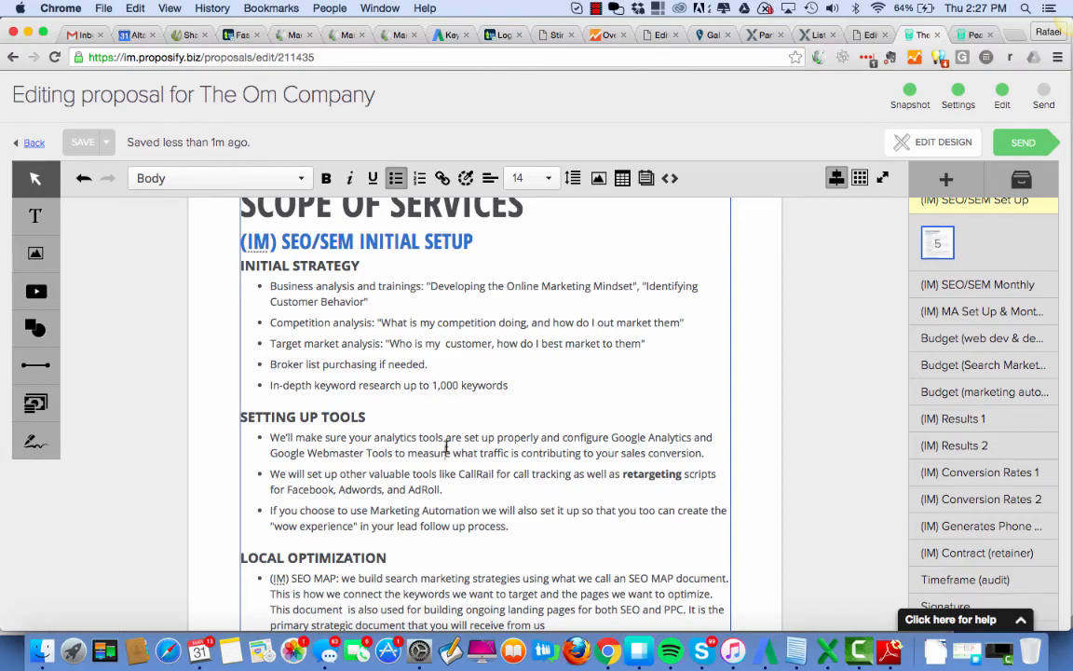
From the Signature page, choose Save as template from the SAVE menu
scroll(445, 446, down, 10)
scroll(446, 446, down, 20)
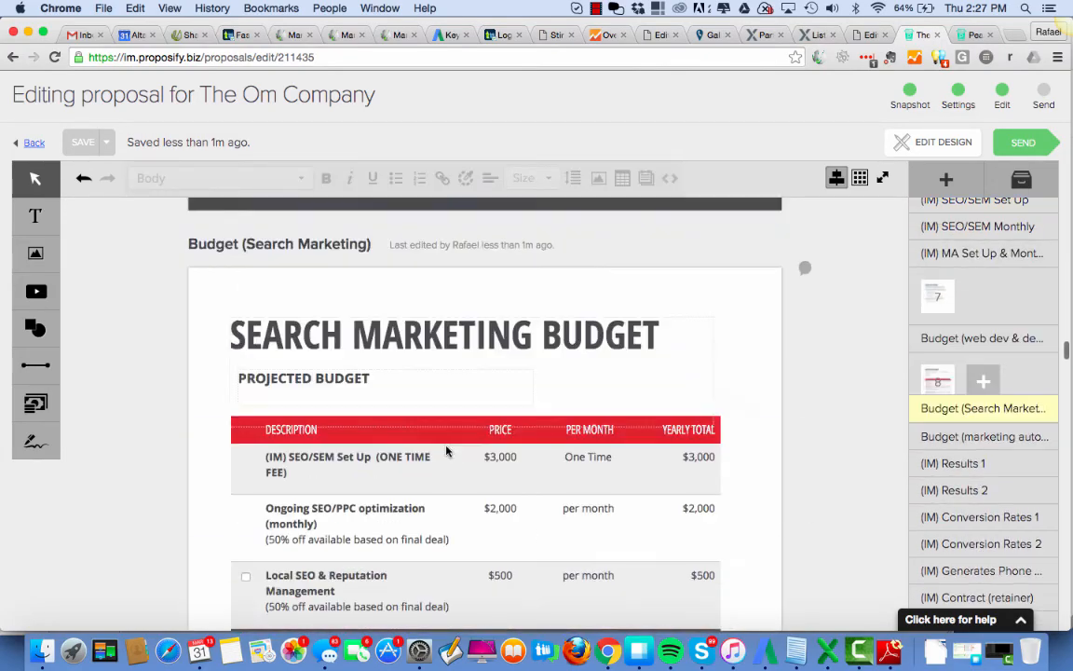
scroll(447, 448, down, 20)
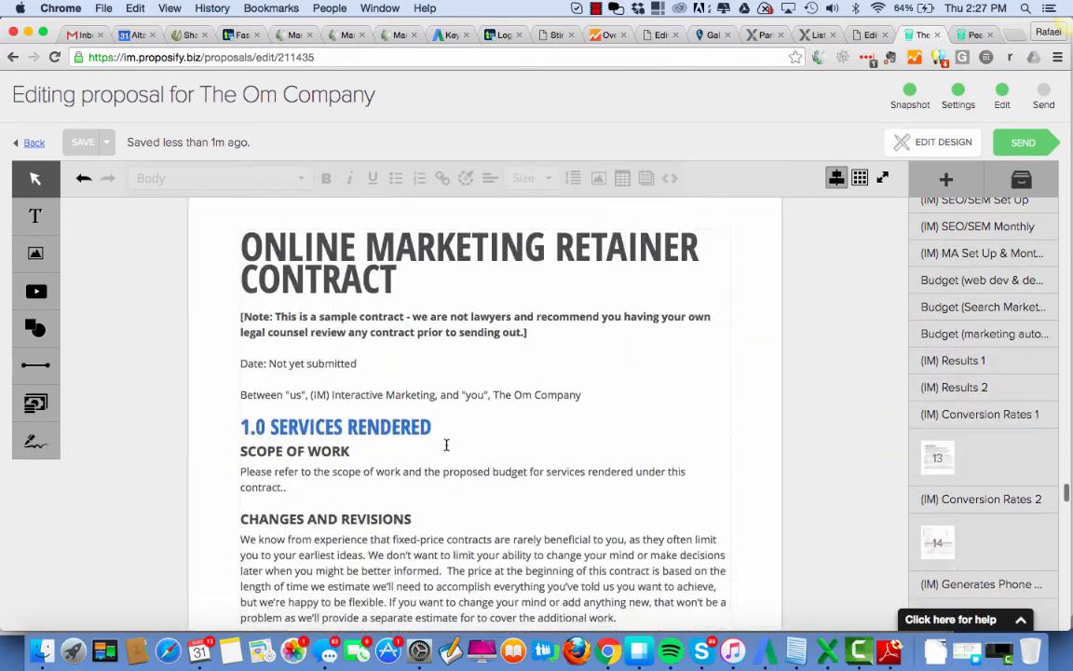
scroll(447, 446, down, 20)
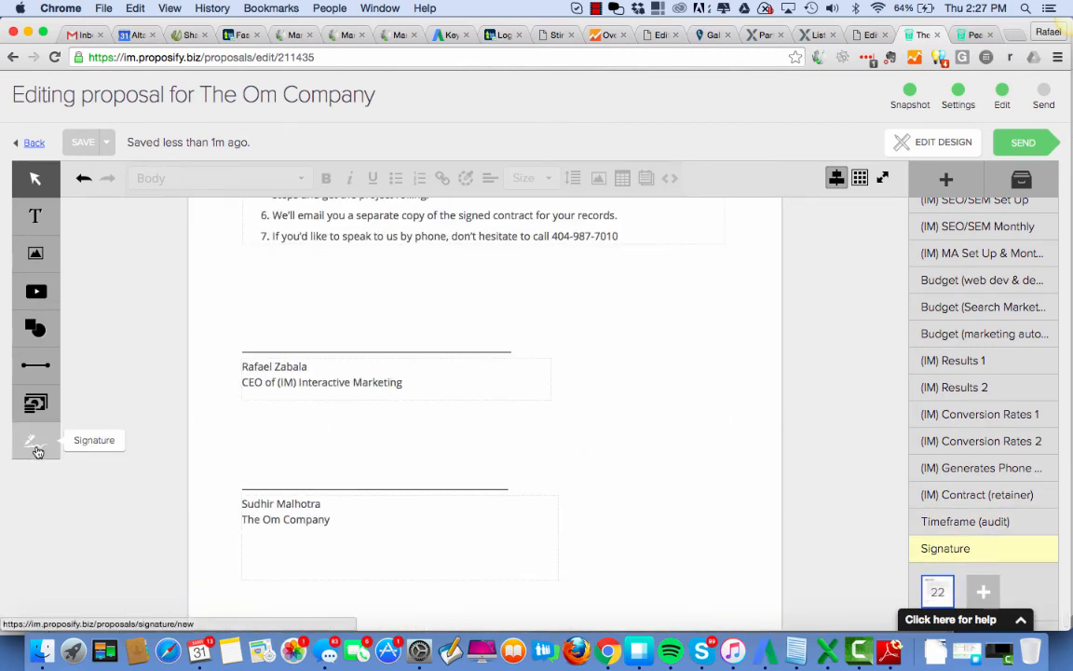
click(108, 151)
click(100, 161)
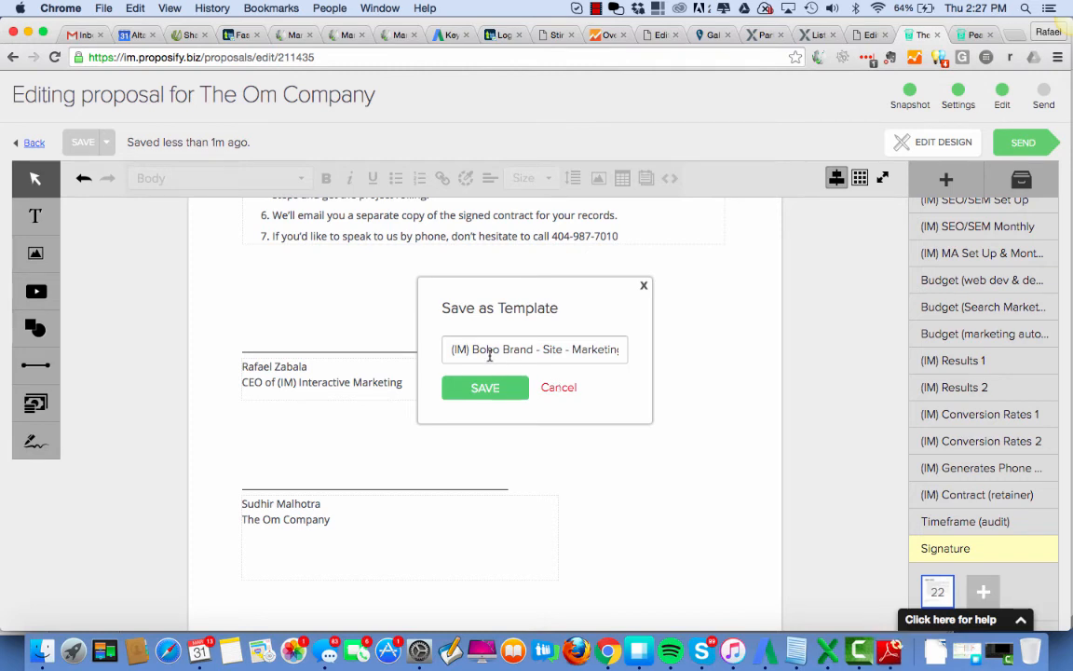
Replace the suggested template name with '(IM)' and switch to the Peachscapes proposal
drag(472, 348, 760, 366)
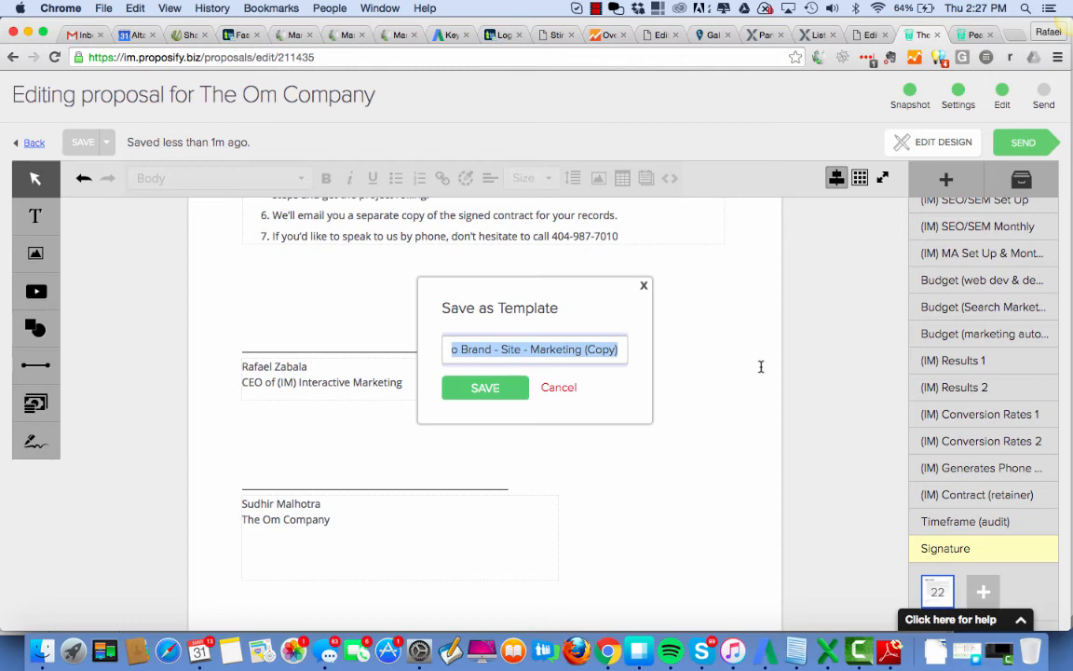
text((IM))
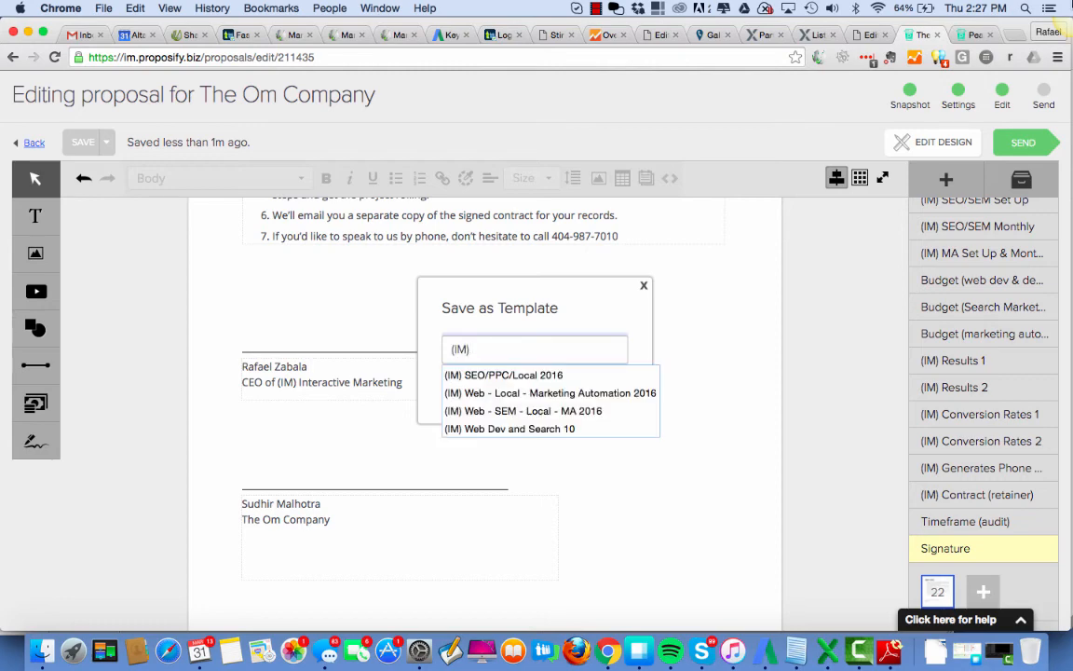
click(968, 34)
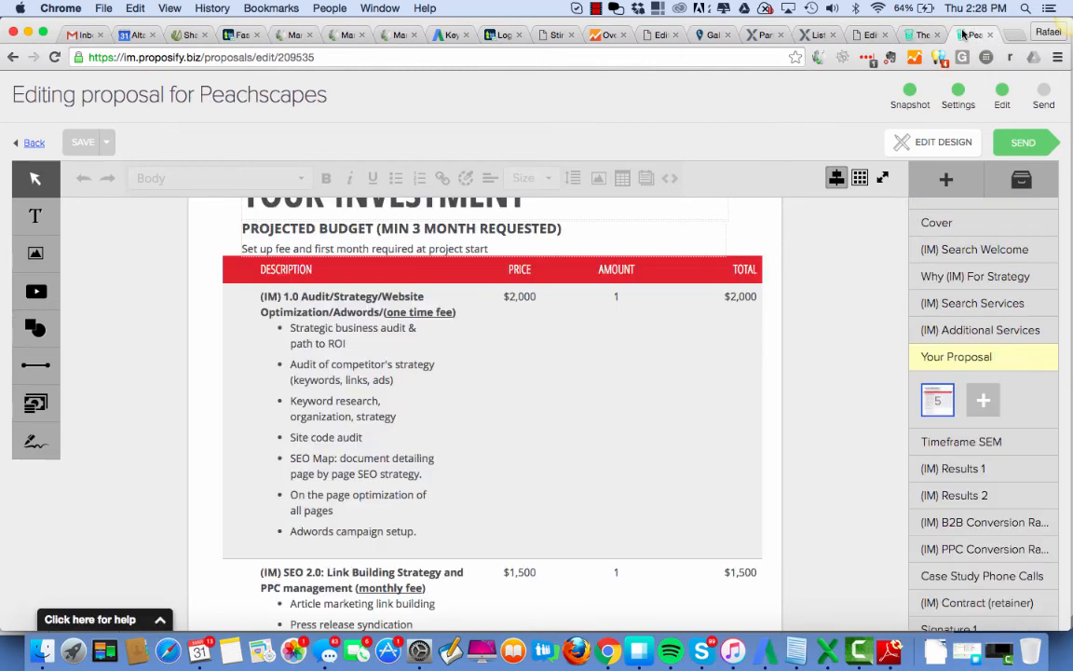
Leave the proposal and open the Templates library
click(33, 144)
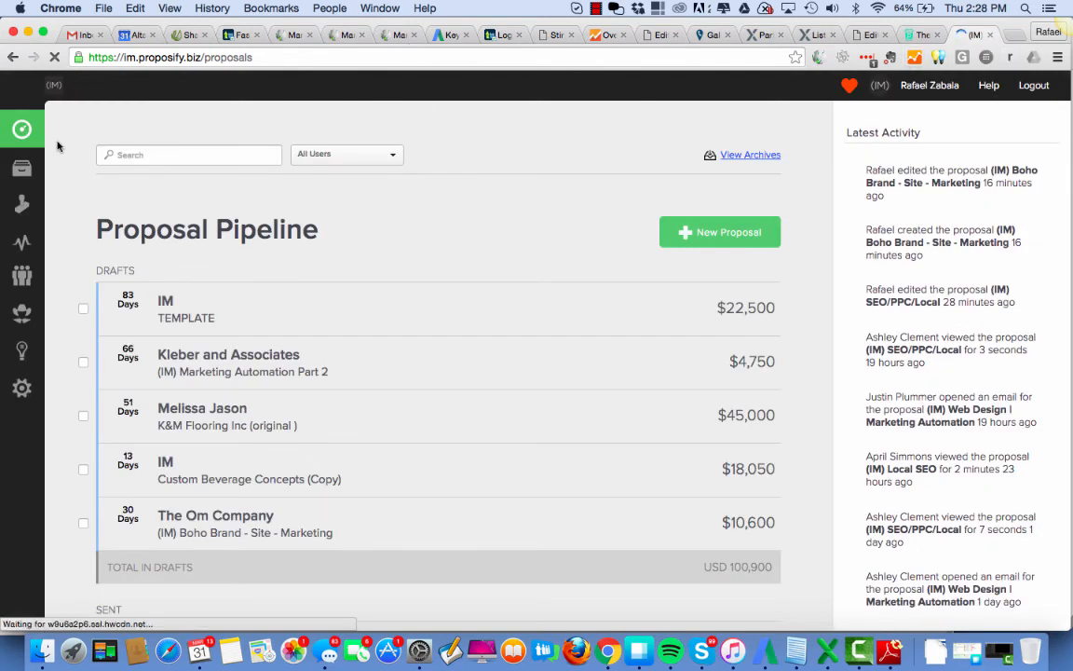
mouse_move(32, 182)
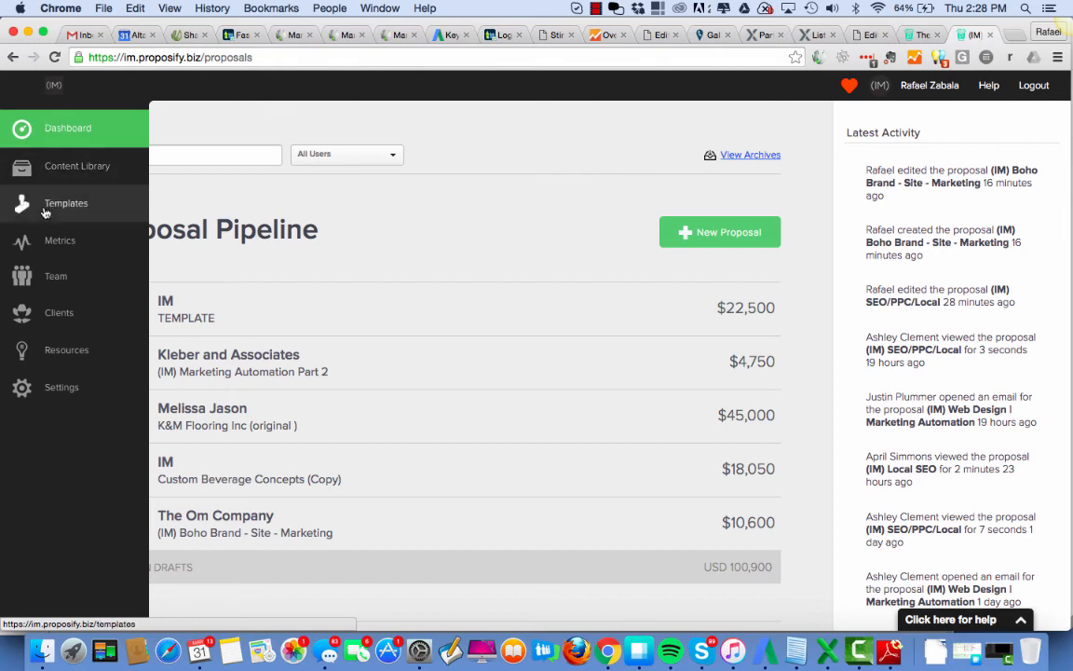
click(44, 212)
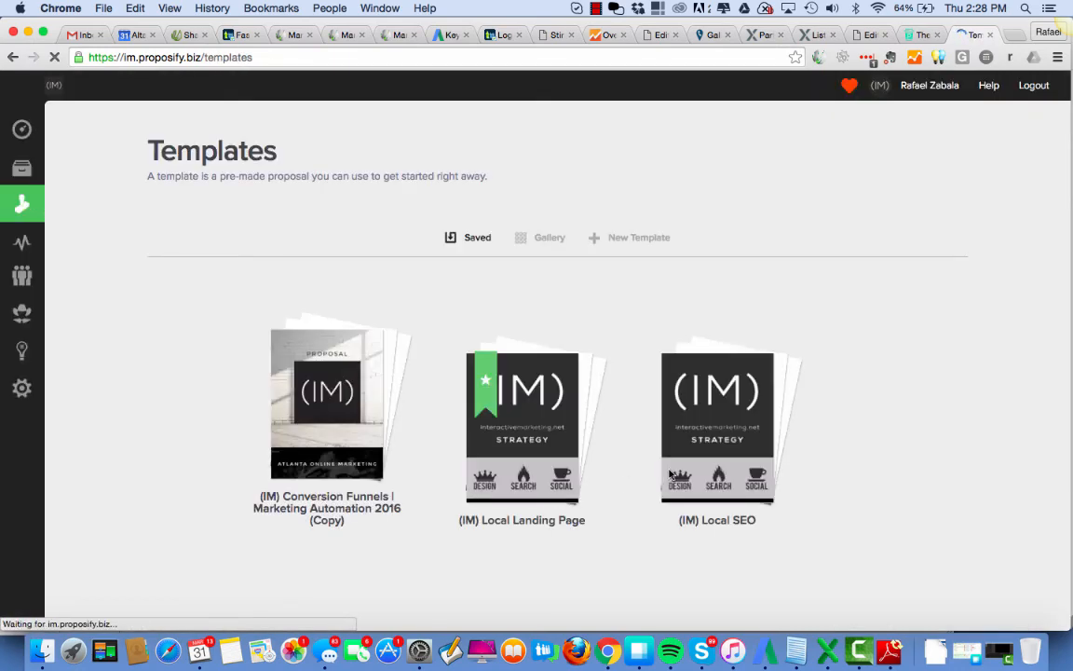
Find the (IM) Web - SEM - Local - MA 2016 template and select its name
scroll(668, 474, down, 5)
scroll(667, 474, down, 3)
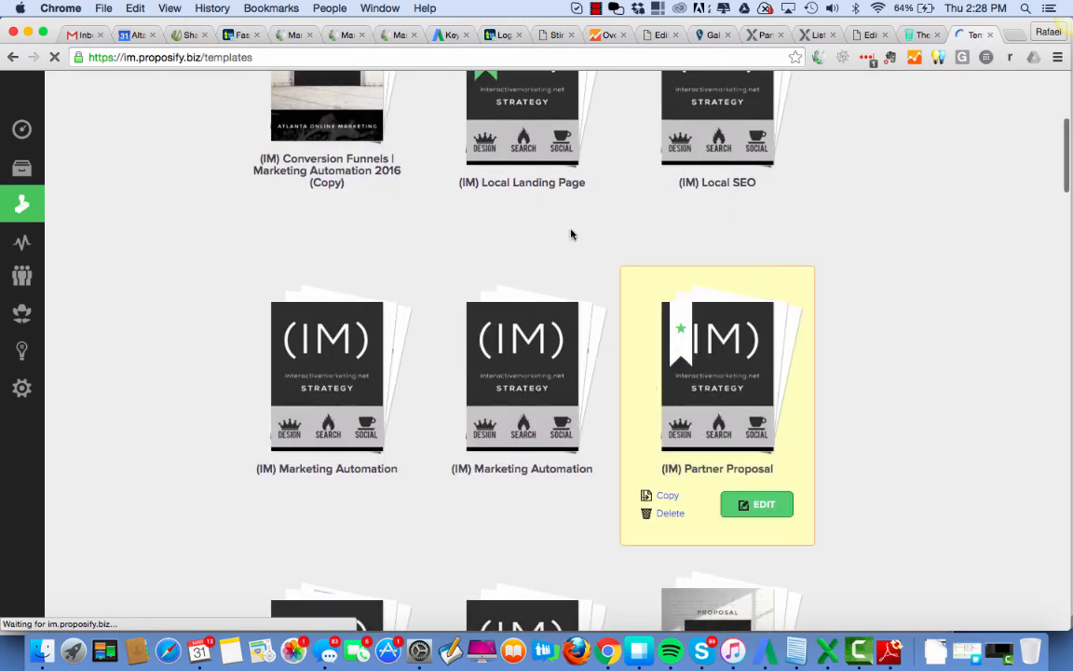
mouse_move(533, 212)
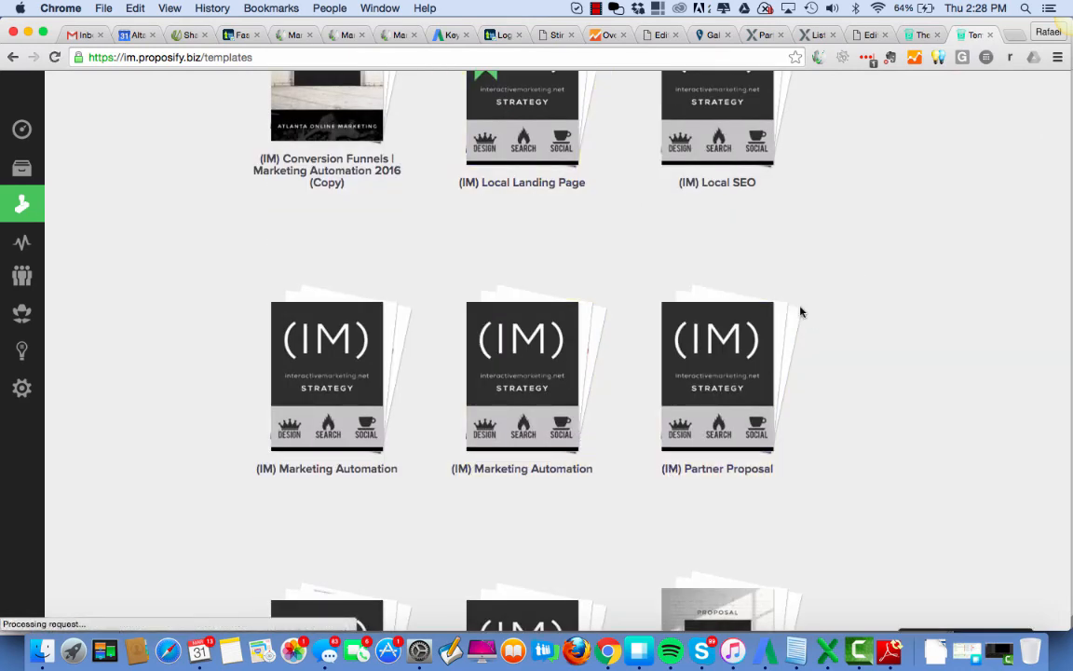
scroll(801, 312, down, 5)
scroll(801, 312, down, 8)
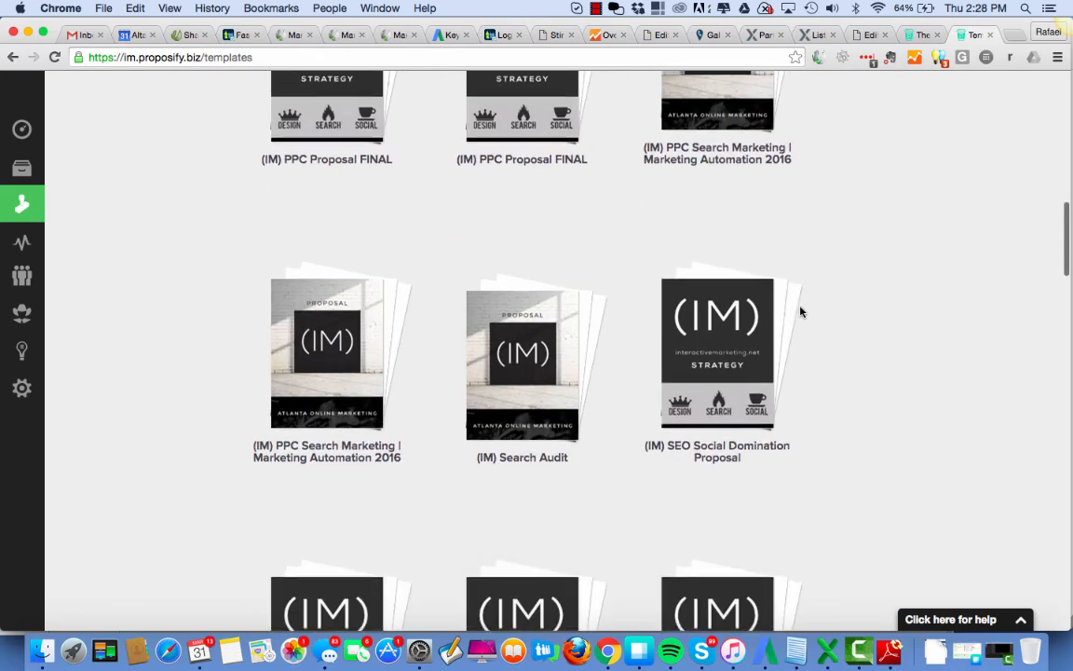
scroll(801, 312, down, 12)
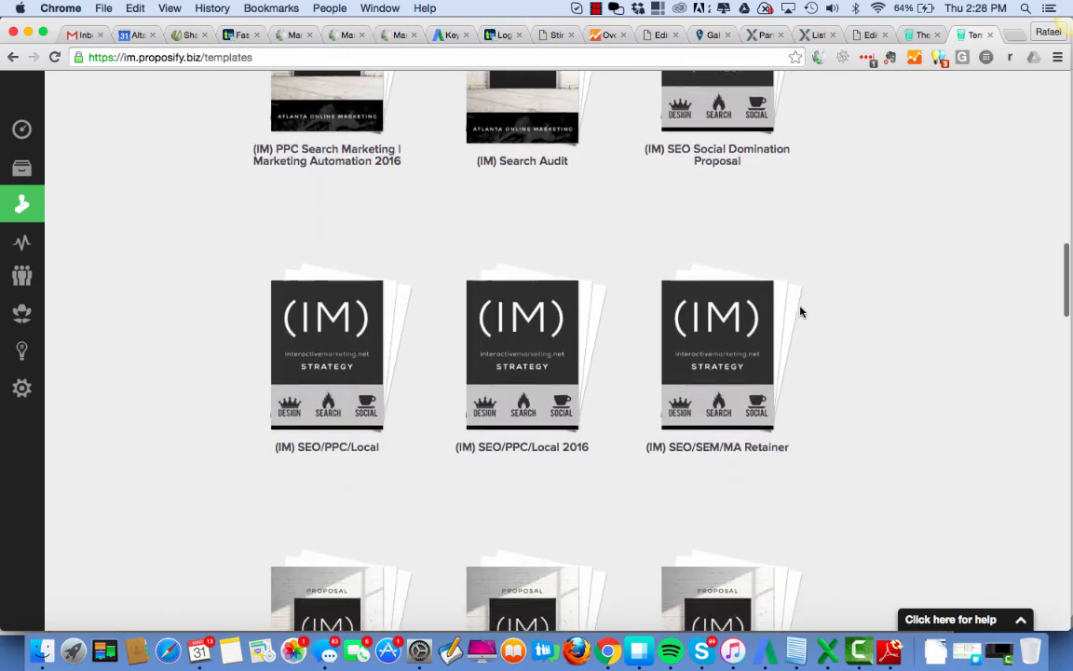
scroll(801, 312, down, 1)
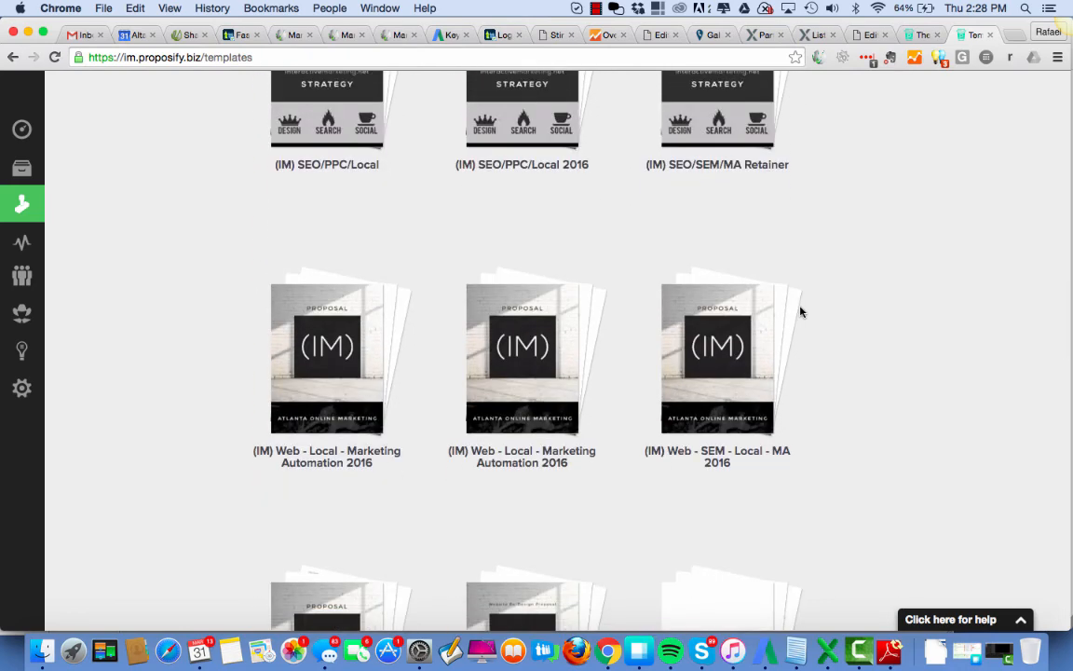
mouse_move(362, 458)
mouse_move(532, 449)
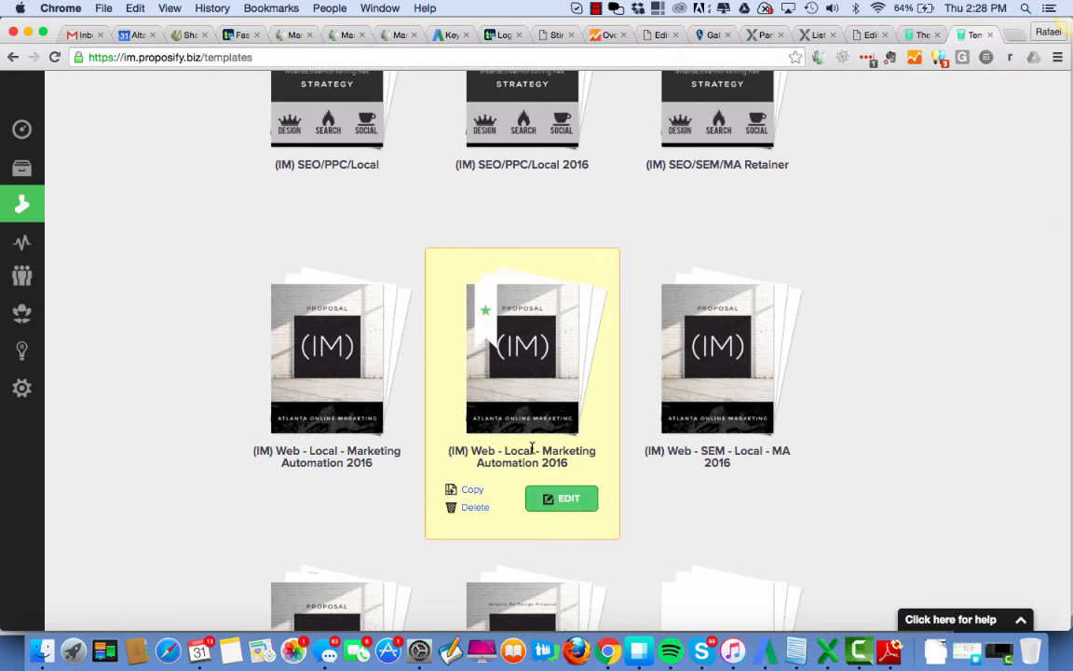
mouse_move(669, 449)
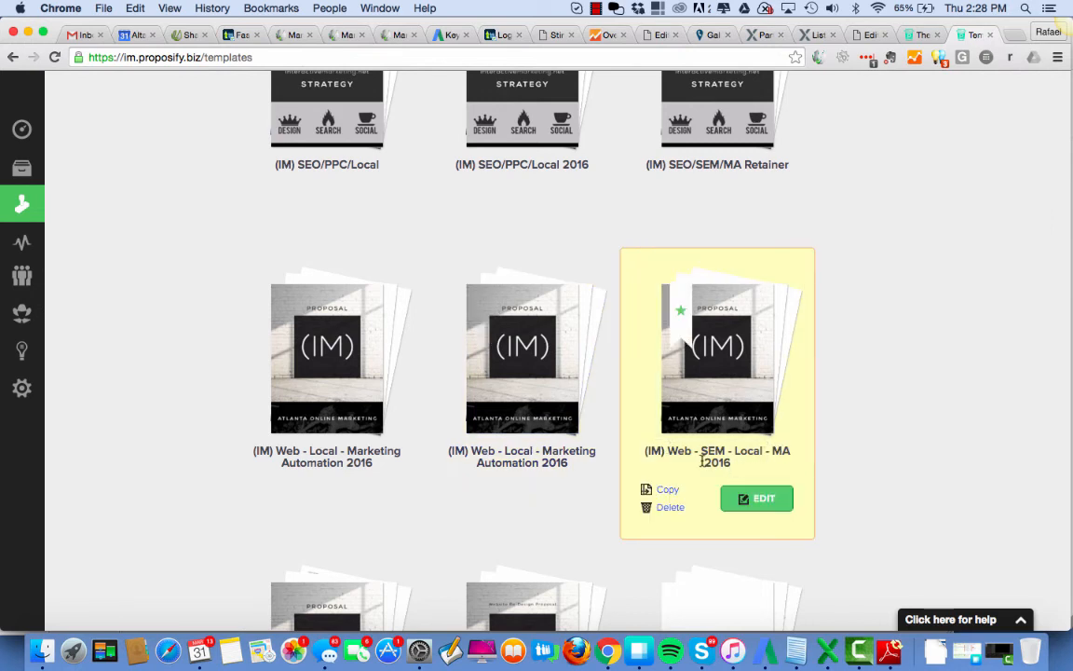
drag(703, 456, 646, 447)
key(super+c)
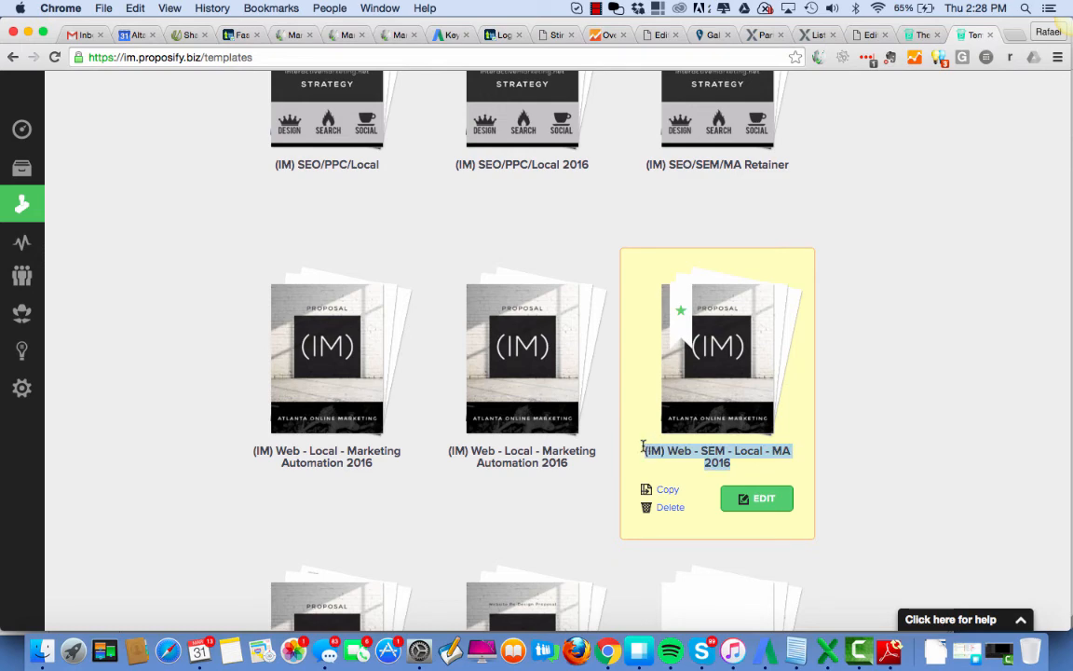
Save the Om Company template as '(IM) (IM) Web - eCommerce - SEM - Local - MA 2016'
click(918, 35)
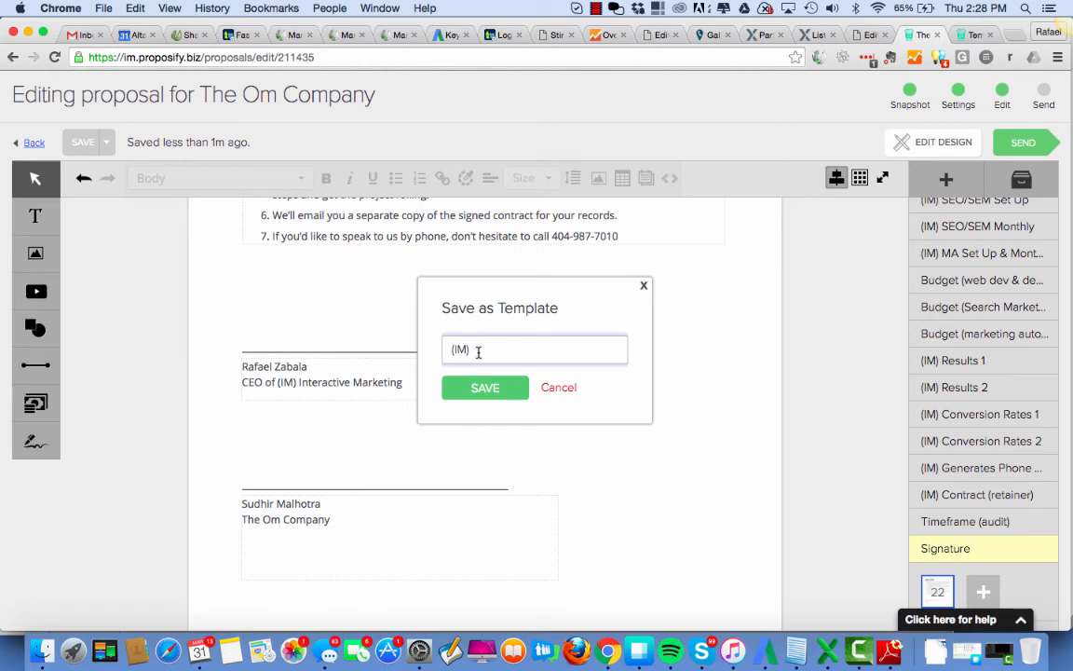
key(super+v)
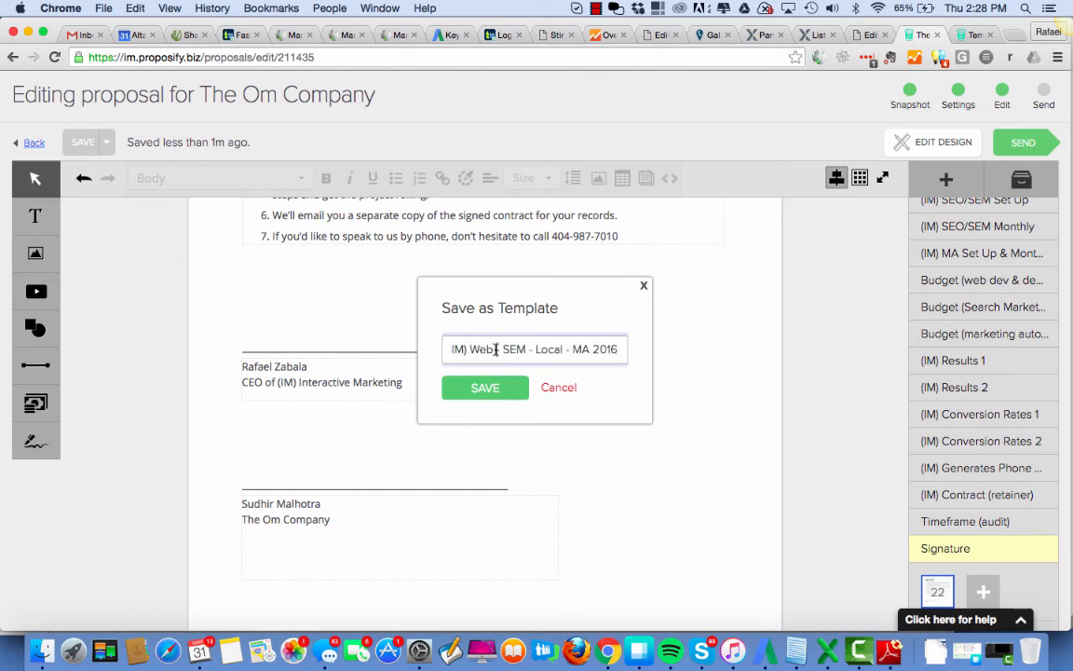
text(- e)
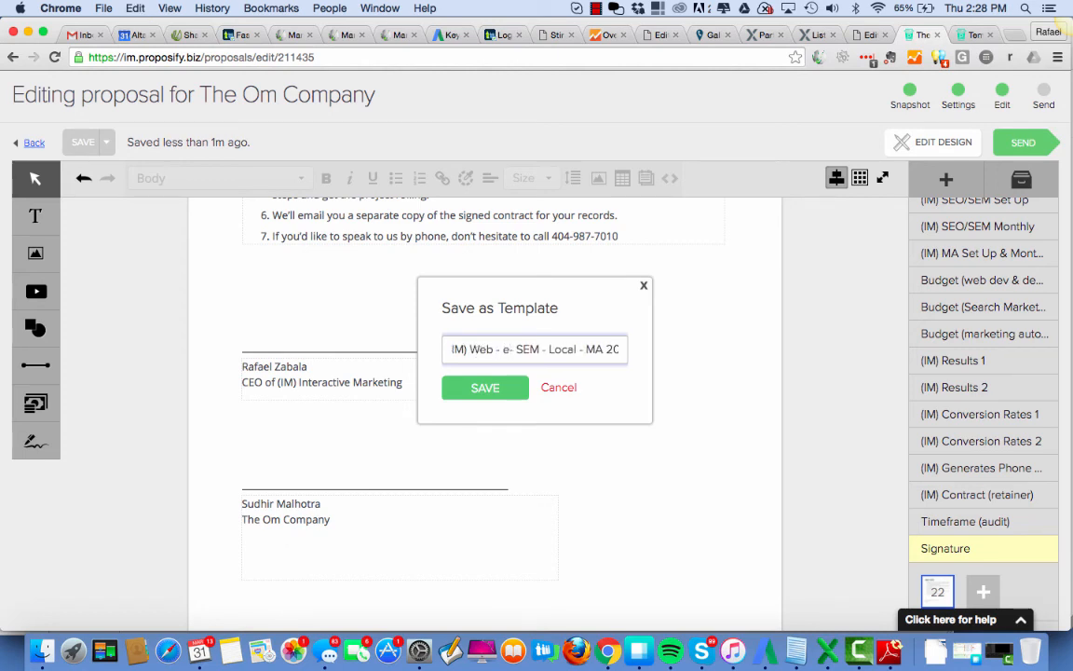
text(Commerce)
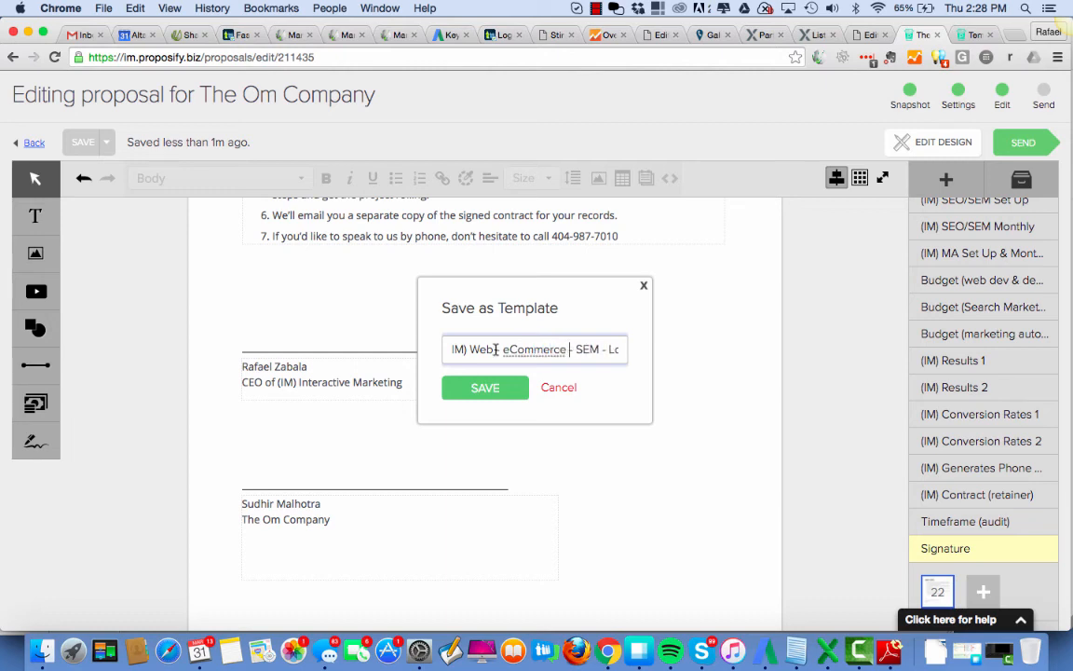
click(506, 398)
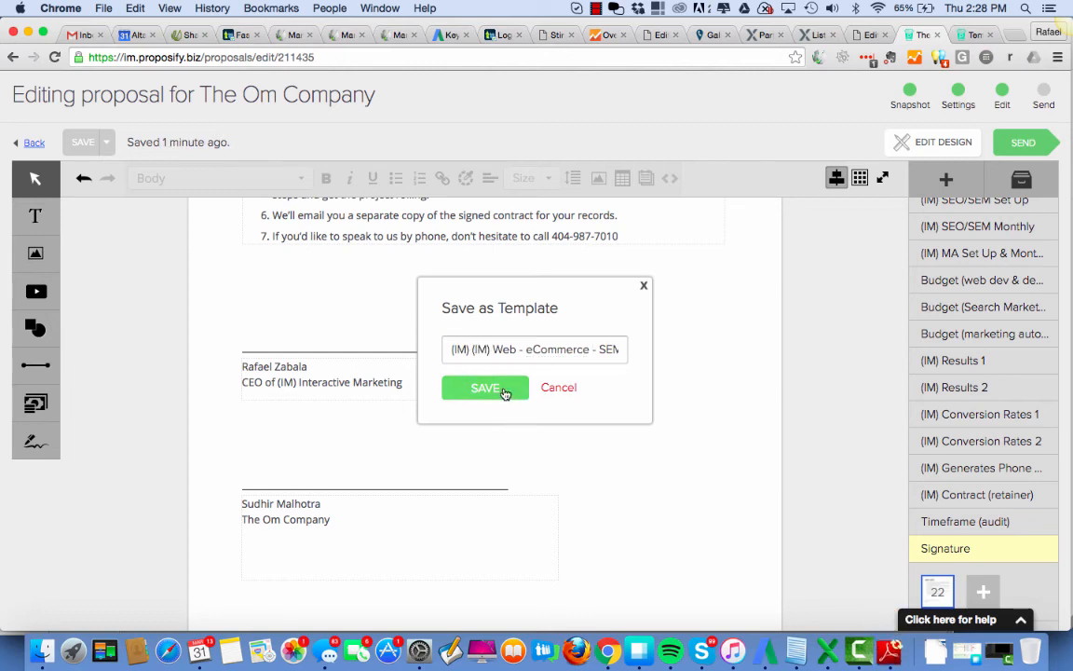
click(504, 389)
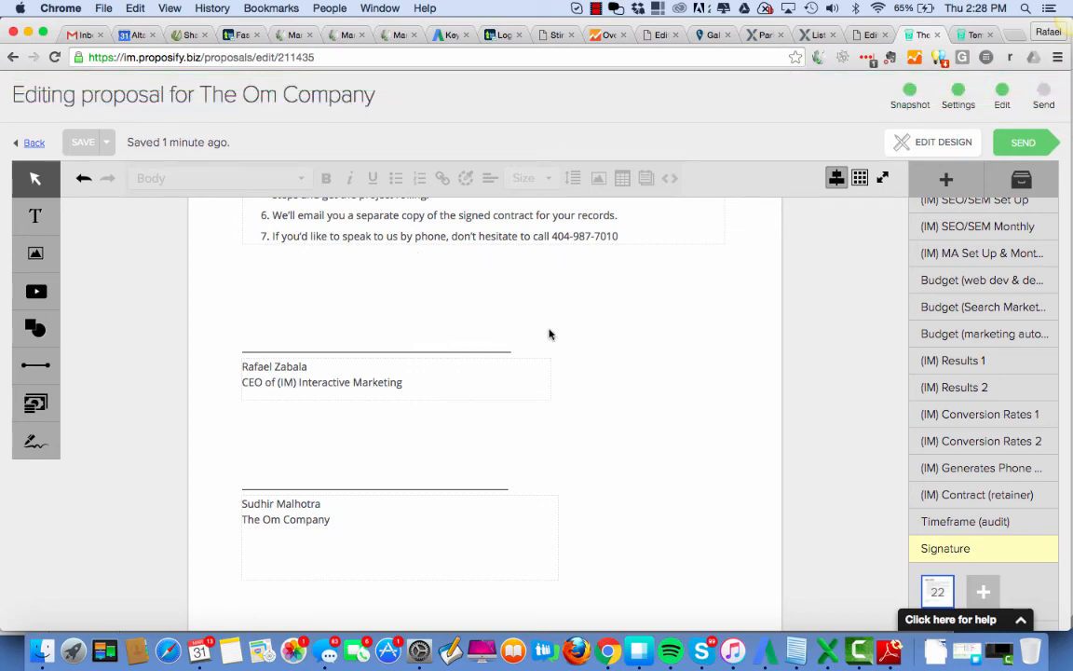
Place the client signer's SIGN HERE field in the signature area, discarding an extra contact
click(35, 441)
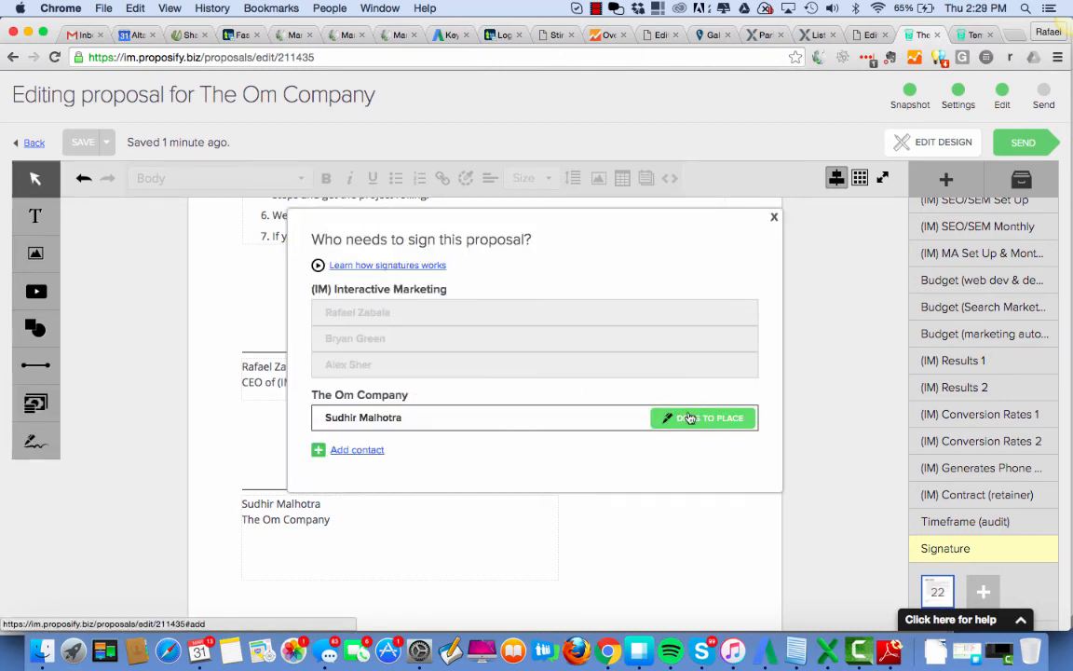
mouse_move(689, 418)
mouse_down()
mouse_move(615, 377)
mouse_move(280, 452)
mouse_move(302, 468)
mouse_up()
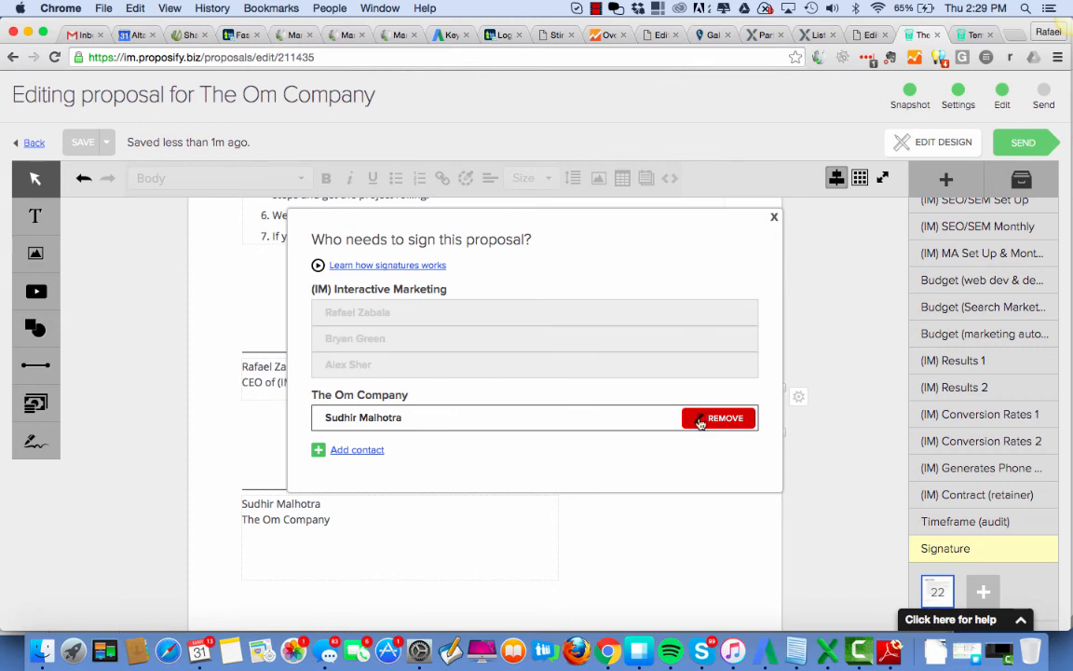
click(358, 451)
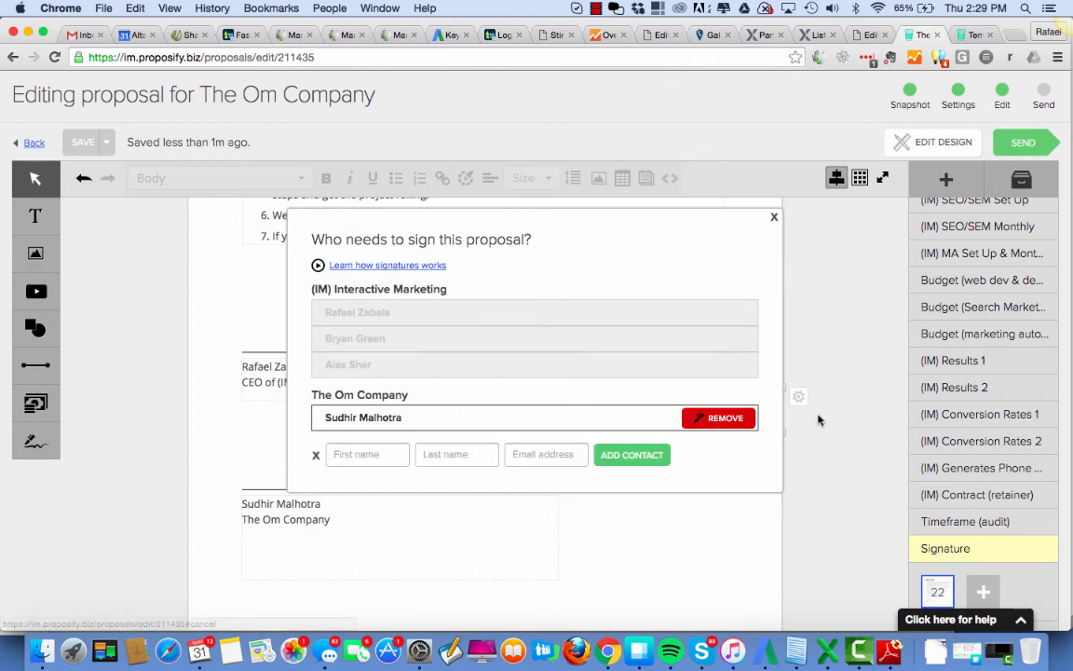
click(314, 454)
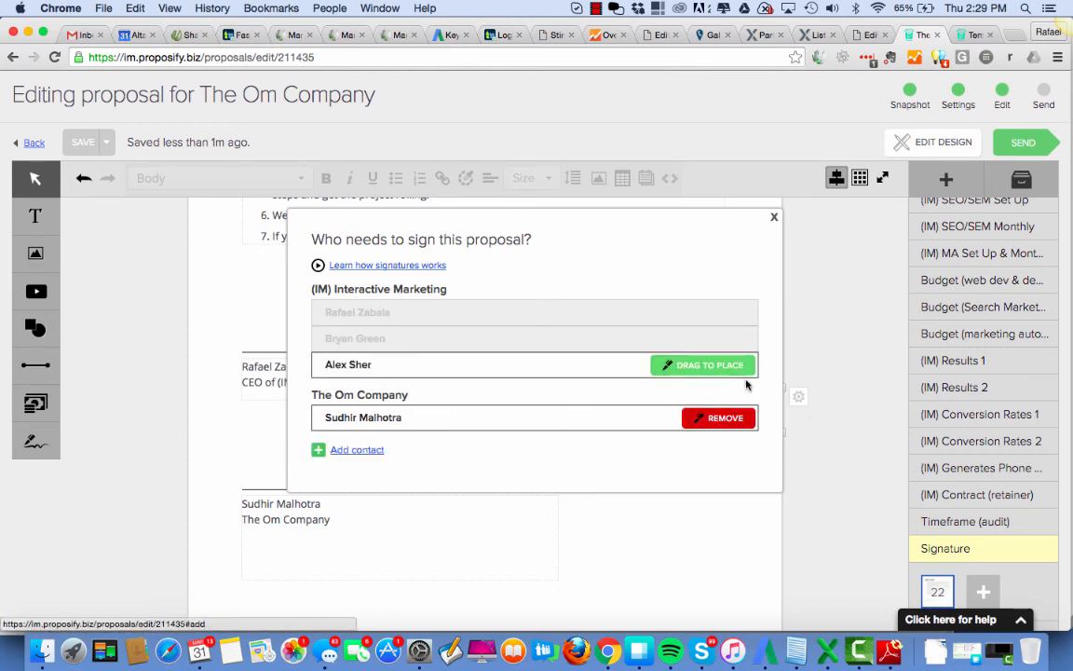
drag(723, 417, 329, 462)
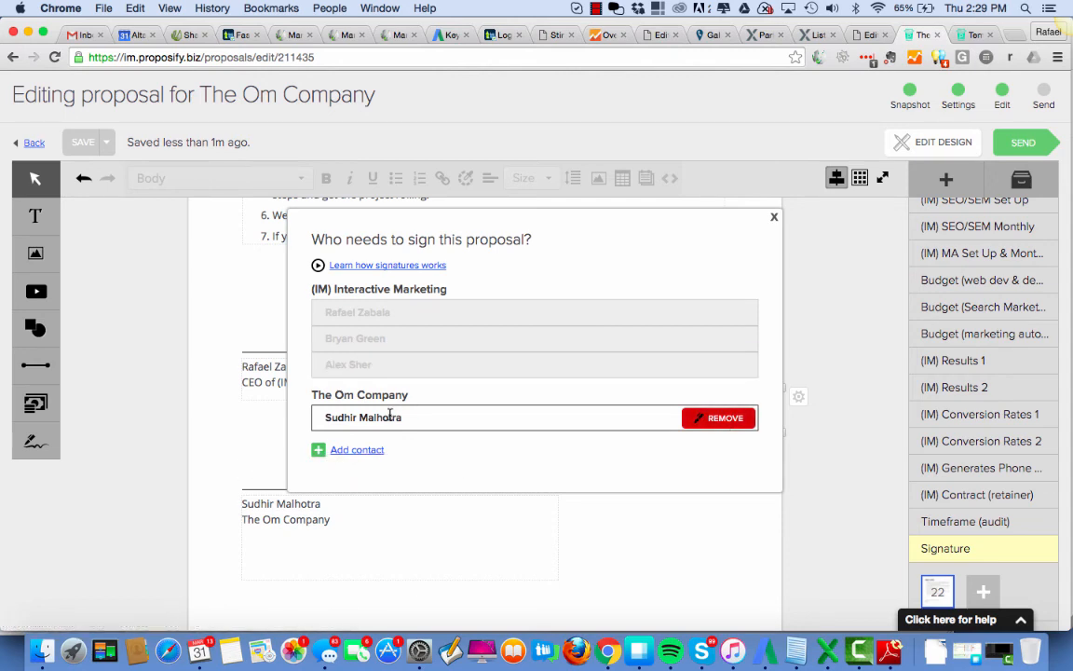
Enable the agency owner as a signer and place their signature block on the page
click(596, 363)
click(642, 312)
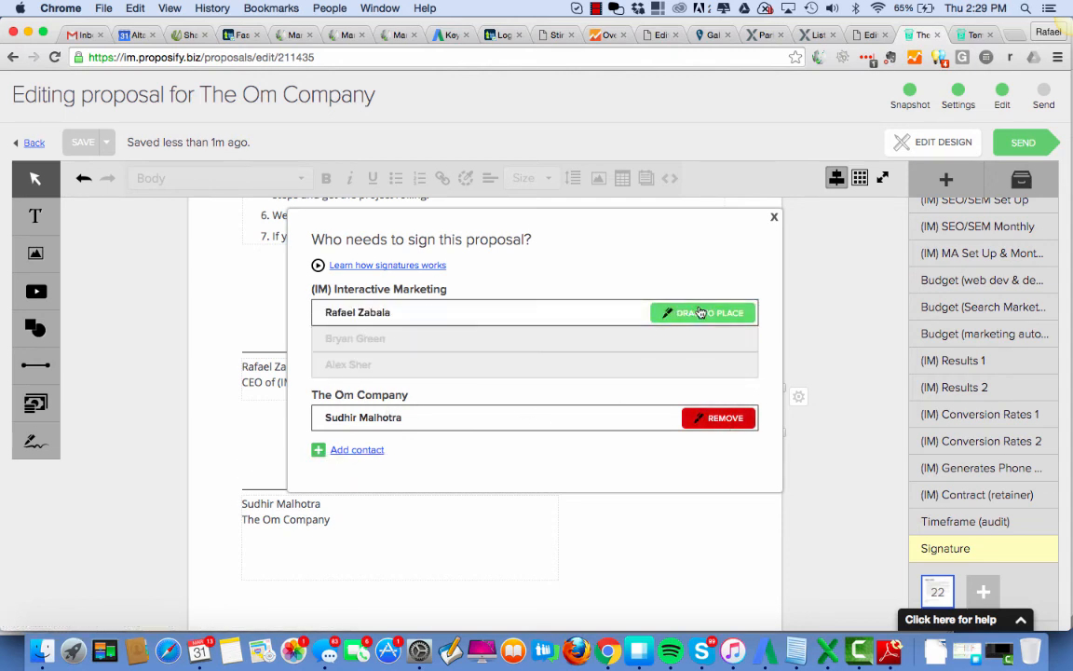
drag(695, 311, 306, 319)
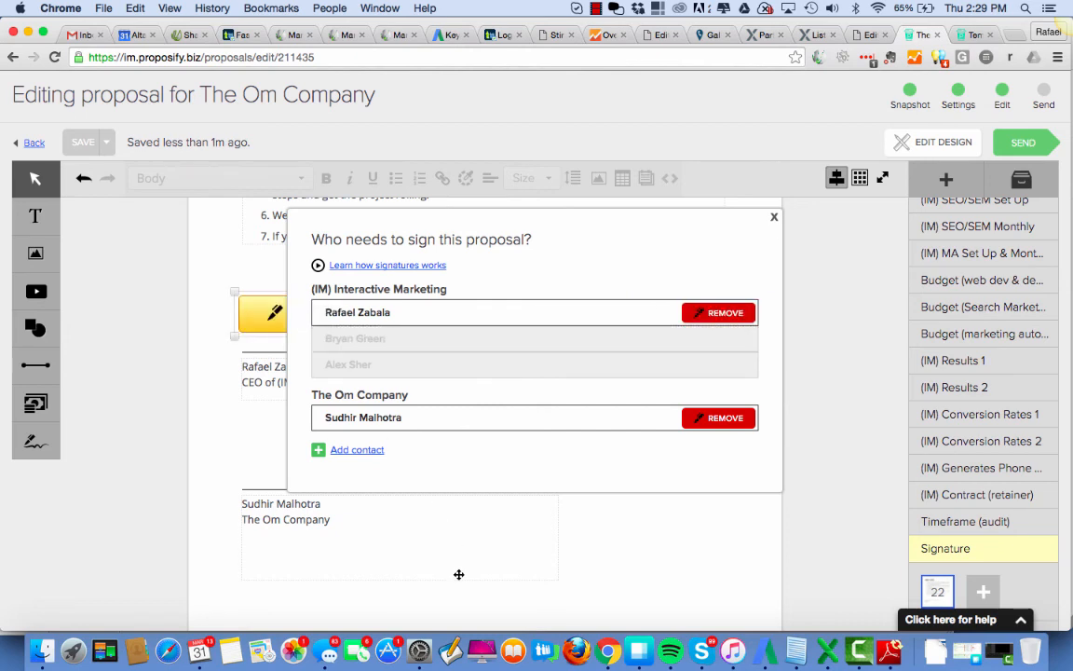
click(773, 217)
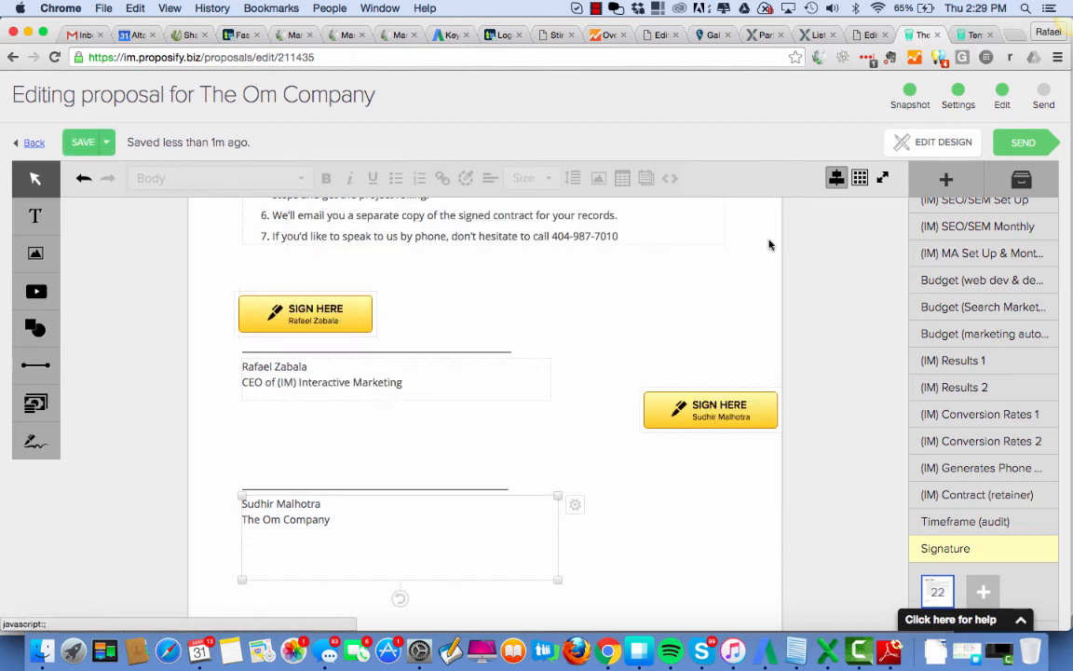
Align the client and agency signature blocks above their lines and go to the send page
mouse_move(396, 416)
mouse_down()
mouse_move(256, 449)
mouse_move(316, 461)
mouse_up()
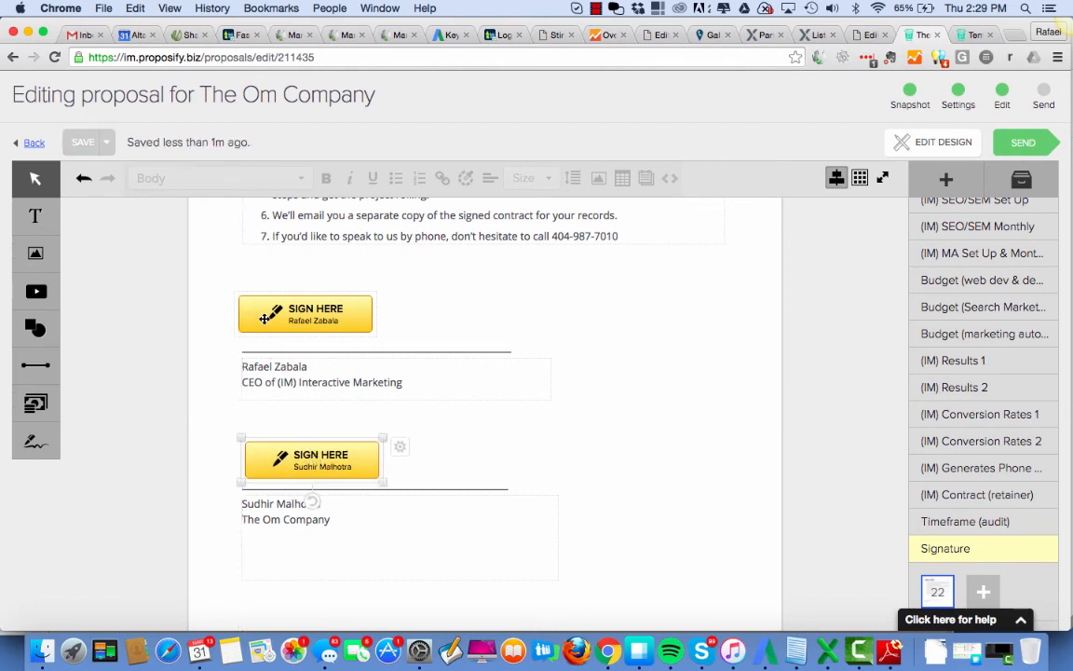
drag(265, 319, 271, 325)
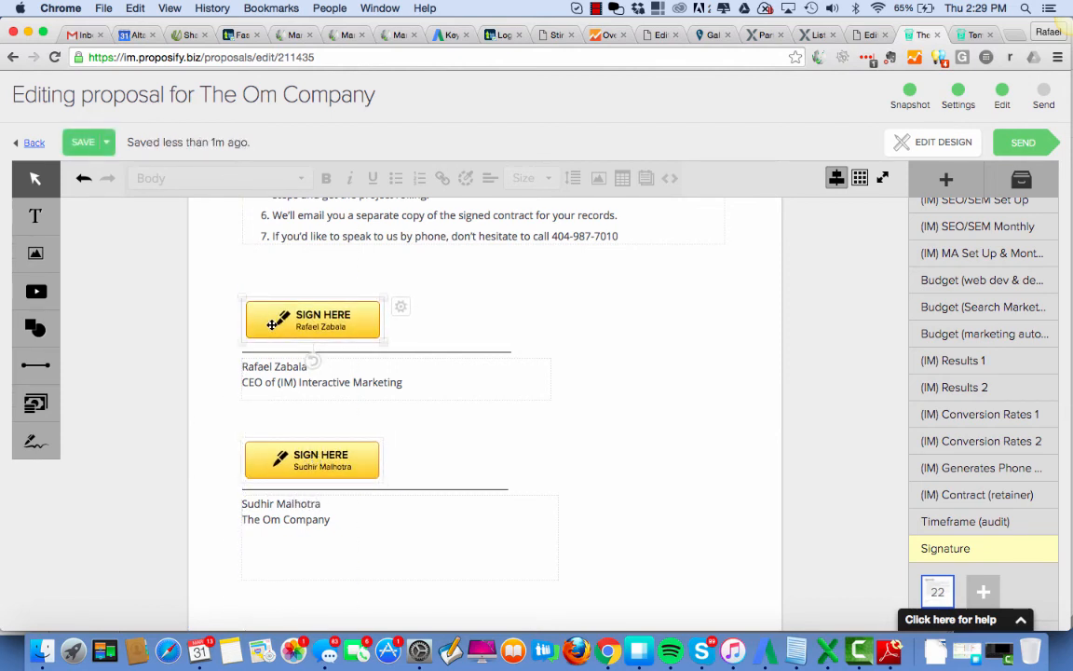
click(1022, 144)
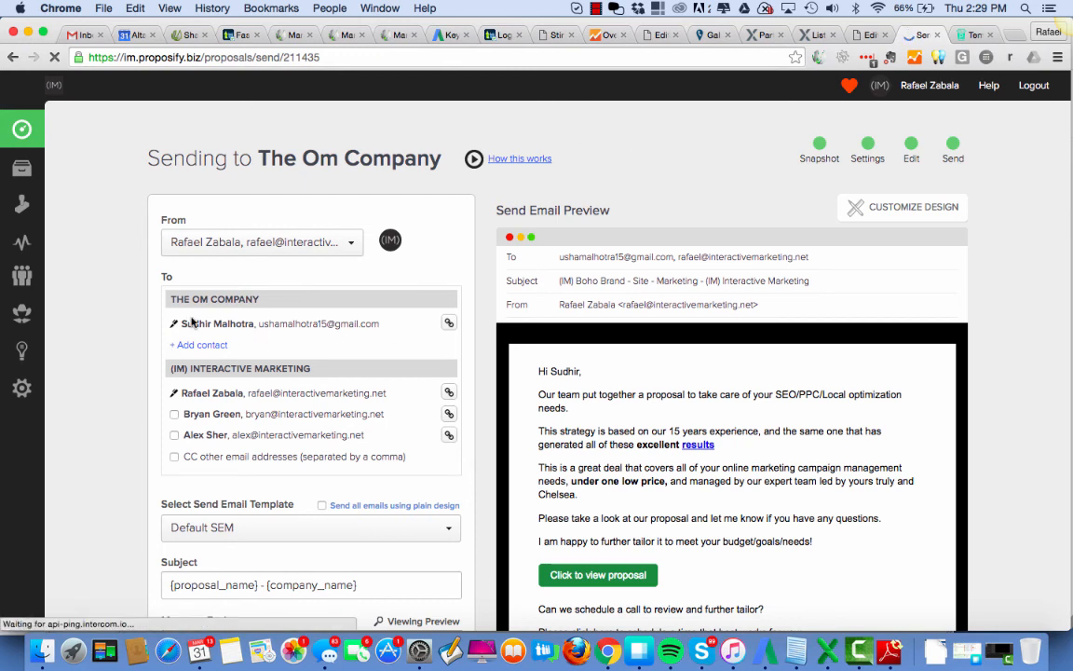
Tick the third (IM) Interactive Marketing team member as a recipient, leaving 'CC other email addresses' off
click(174, 435)
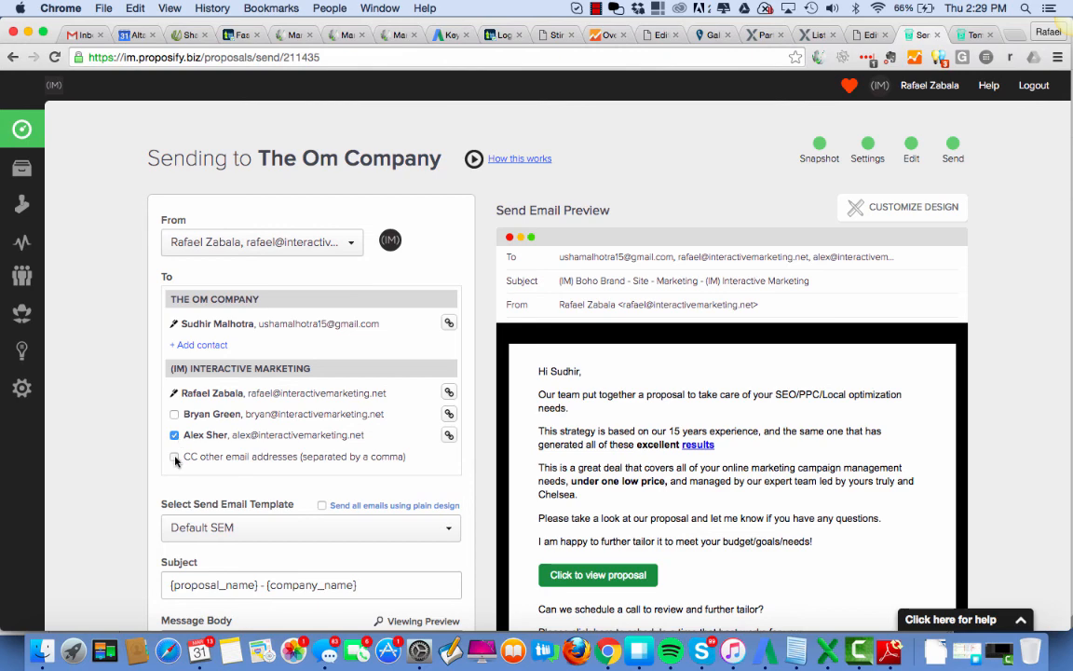
click(174, 456)
click(174, 456)
scroll(326, 463, down, 7)
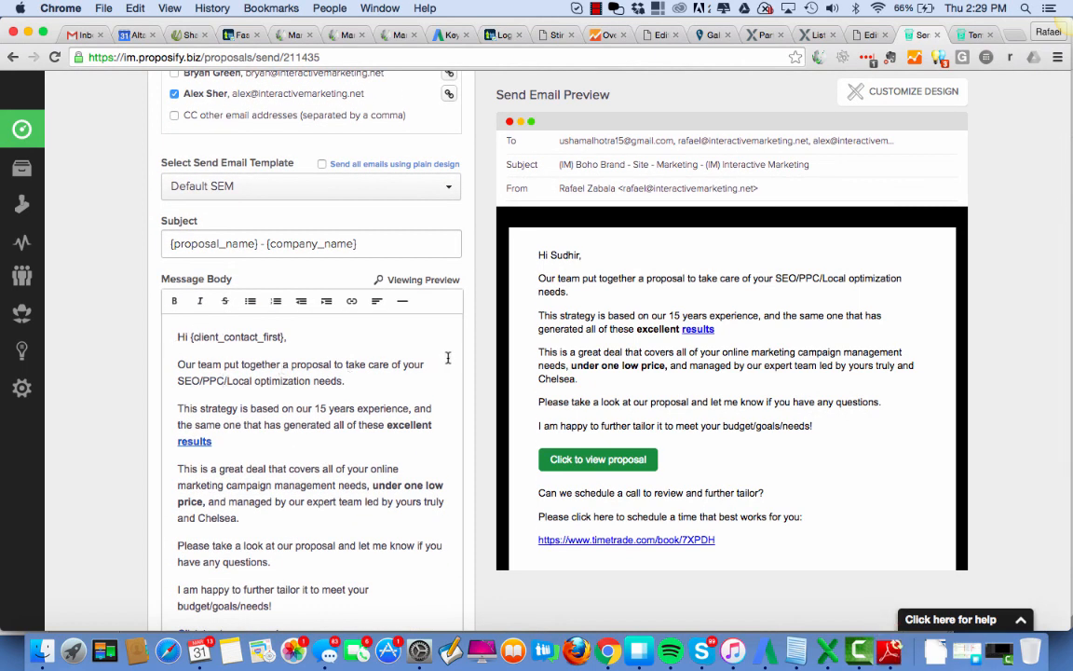
Insert 'Web/eCommerce/' before 'SEO/PPC/Local' in the message body, correcting the capitals
click(176, 381)
text(WEB)
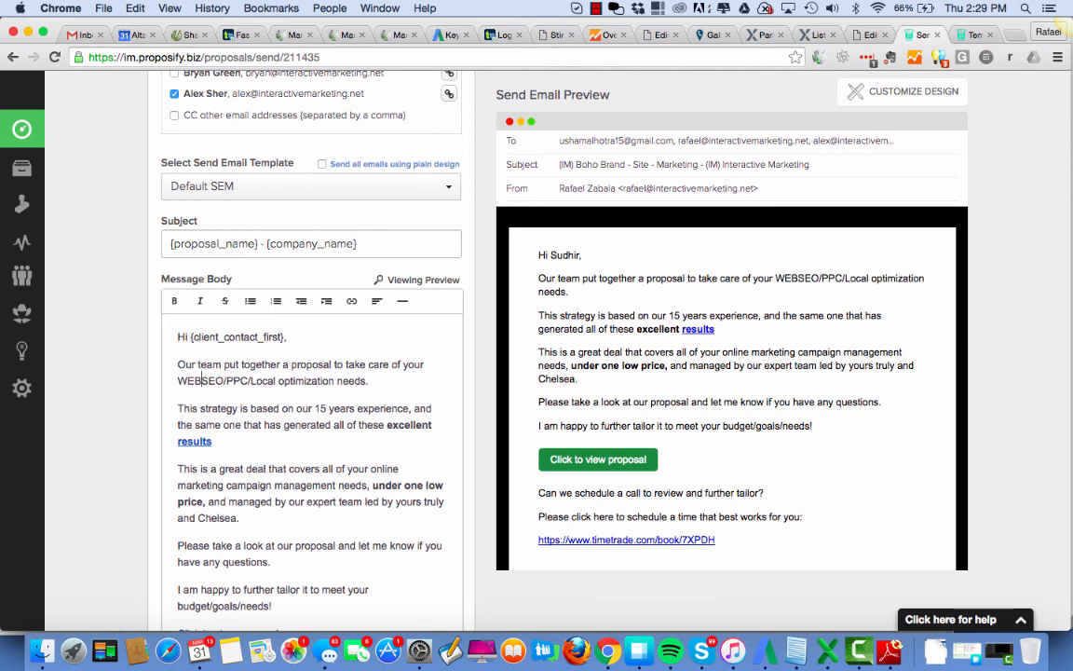
key(BackSpace)
key(BackSpace)
text(eb)
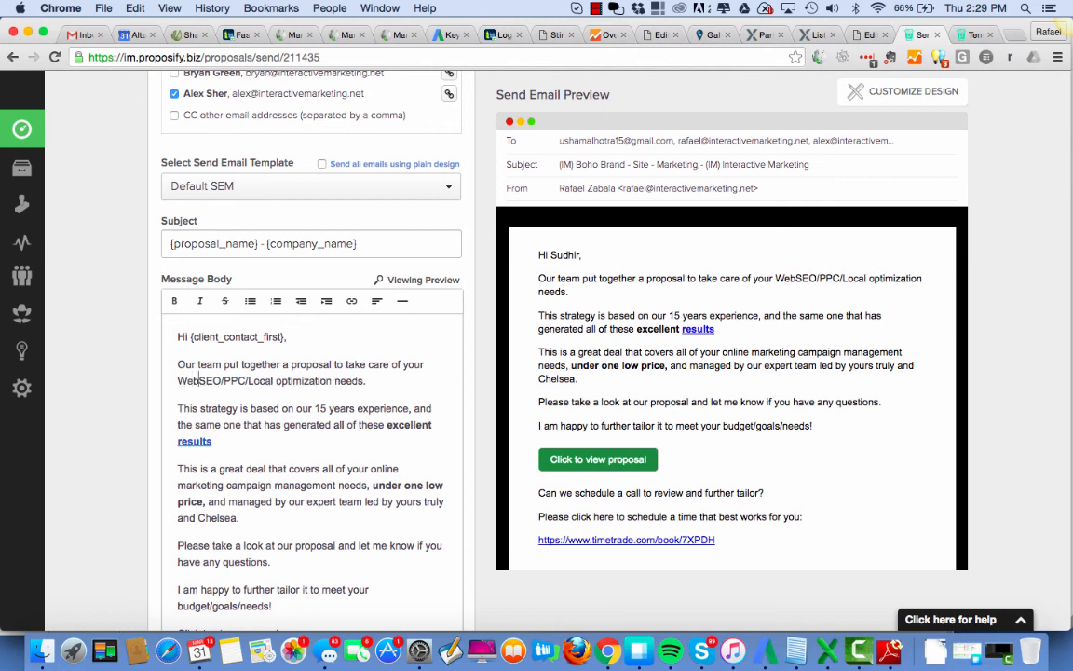
text(/eCo)
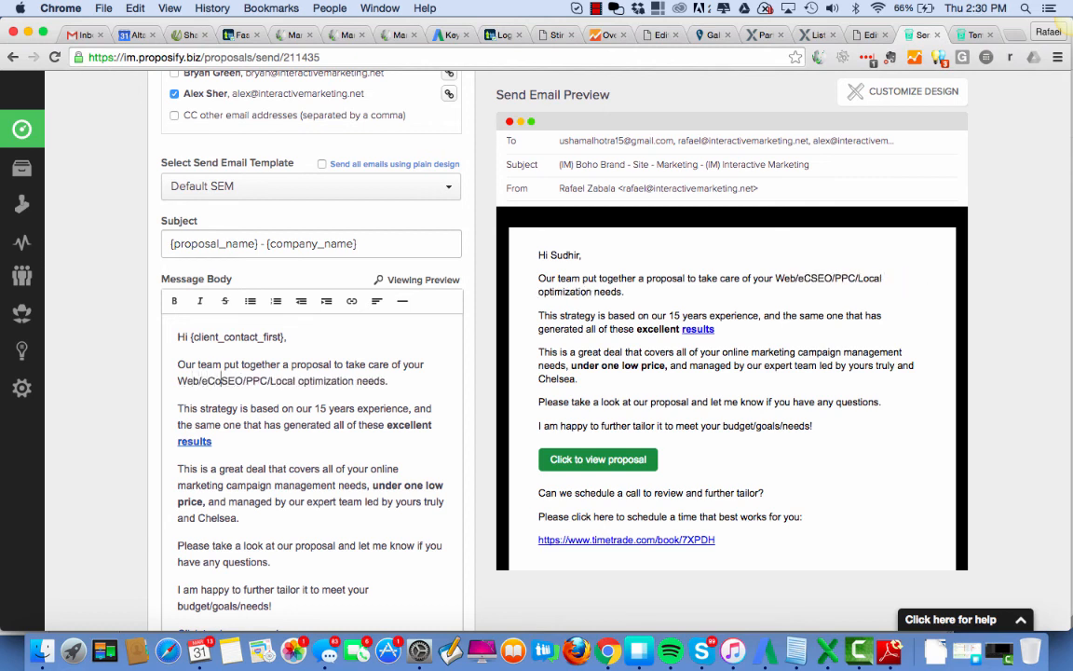
text(mmerce)
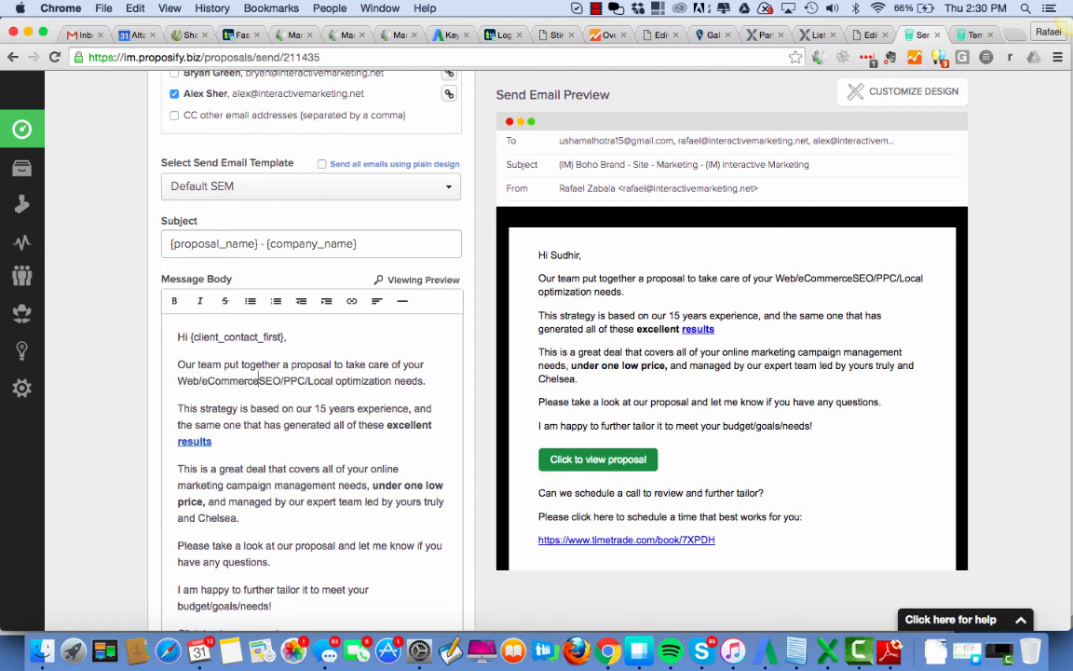
text(/)
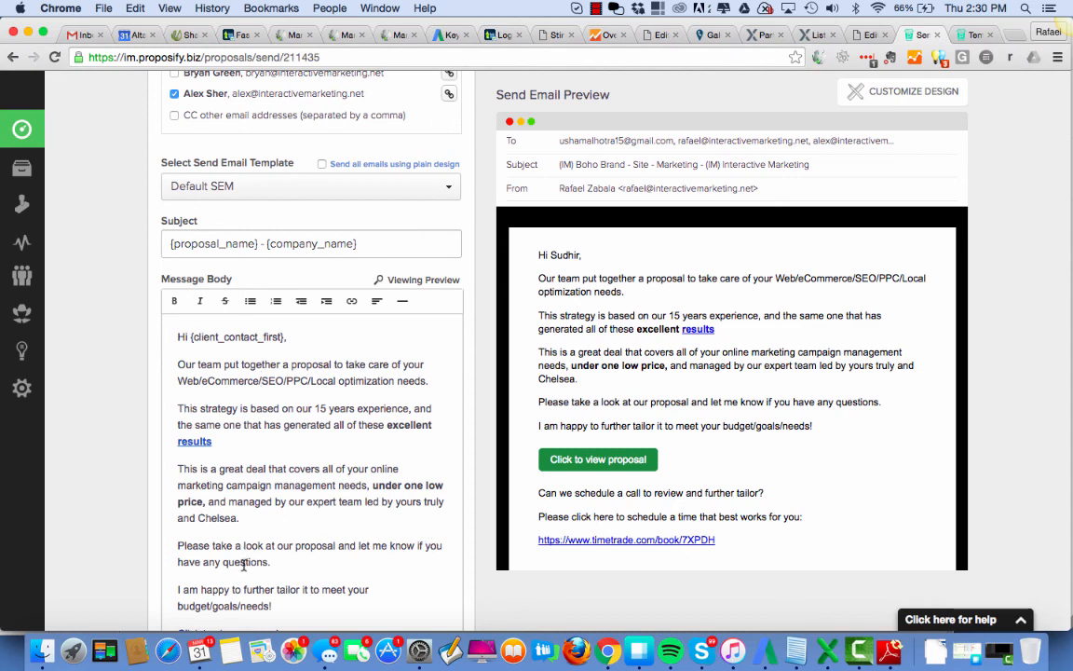
scroll(279, 559, down, 2)
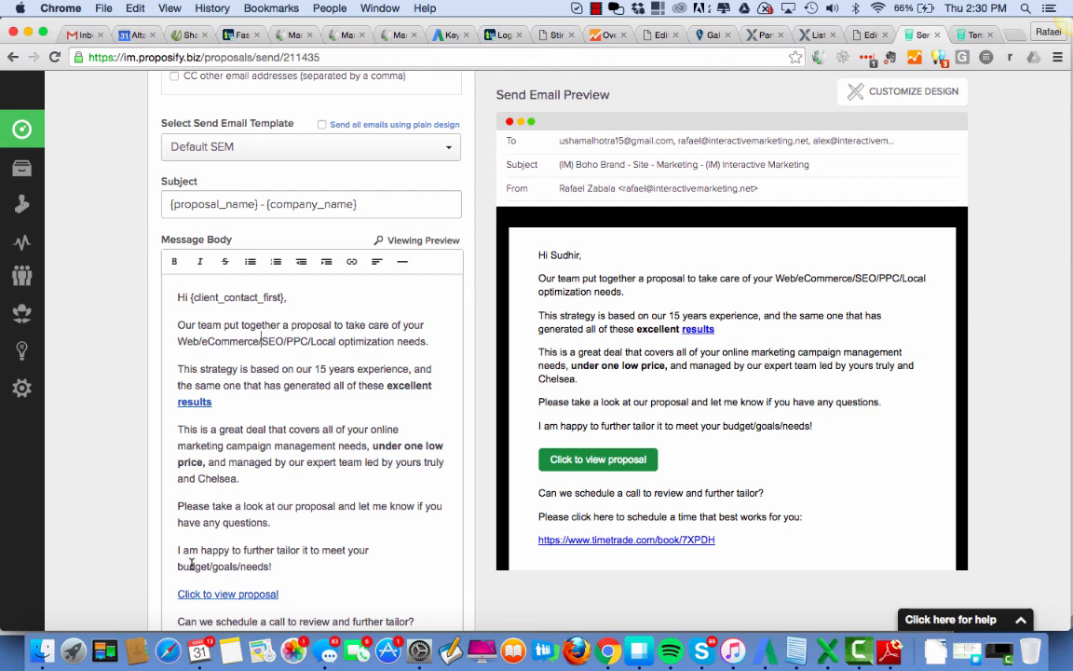
scroll(321, 515, down, 5)
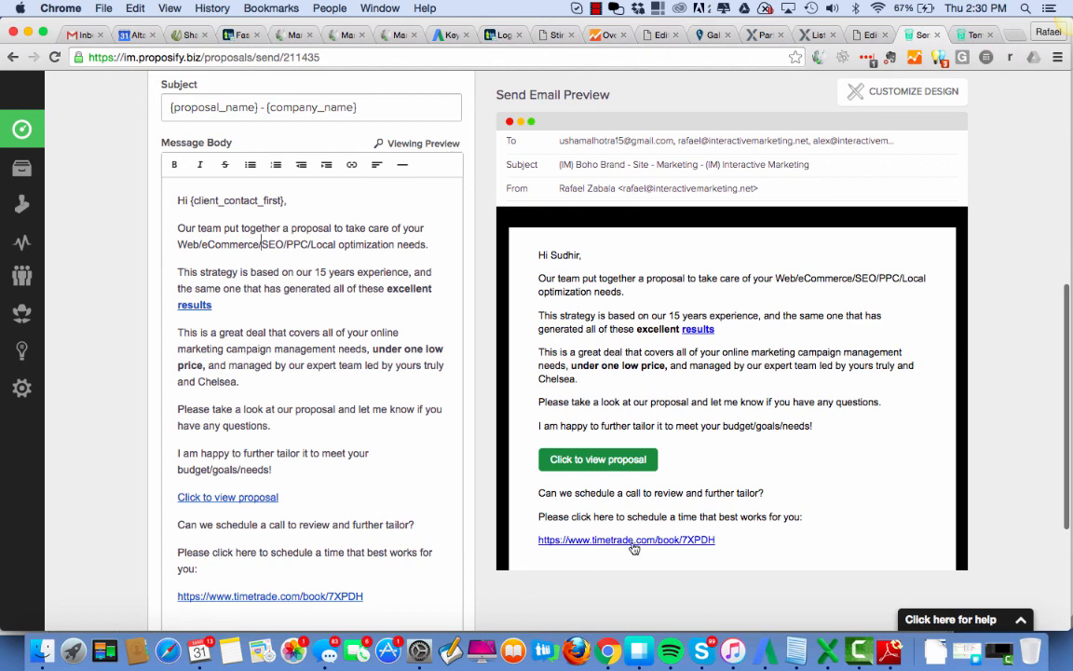
scroll(754, 419, down, 2)
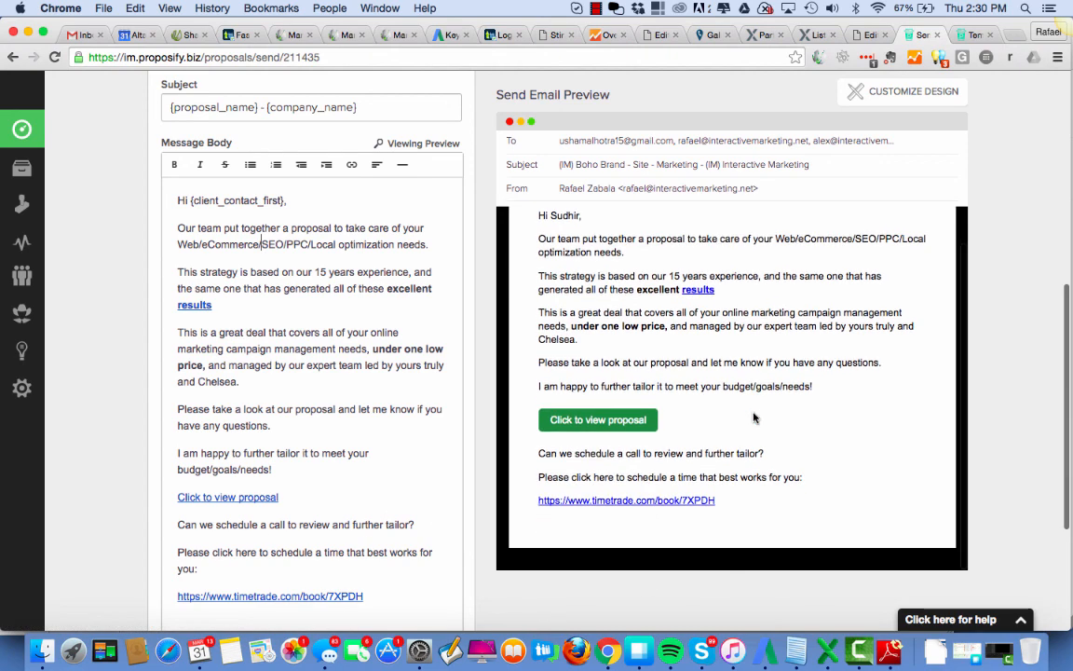
scroll(754, 417, up, 2)
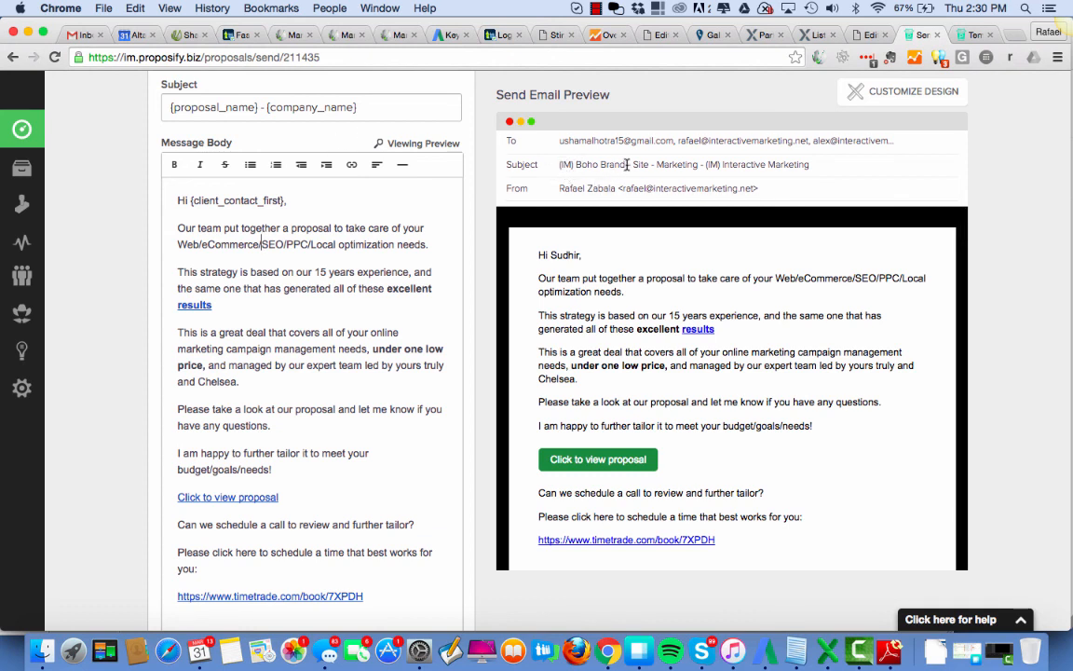
Select the word 'Boho' in the subject preview while reviewing the email
drag(575, 164, 626, 164)
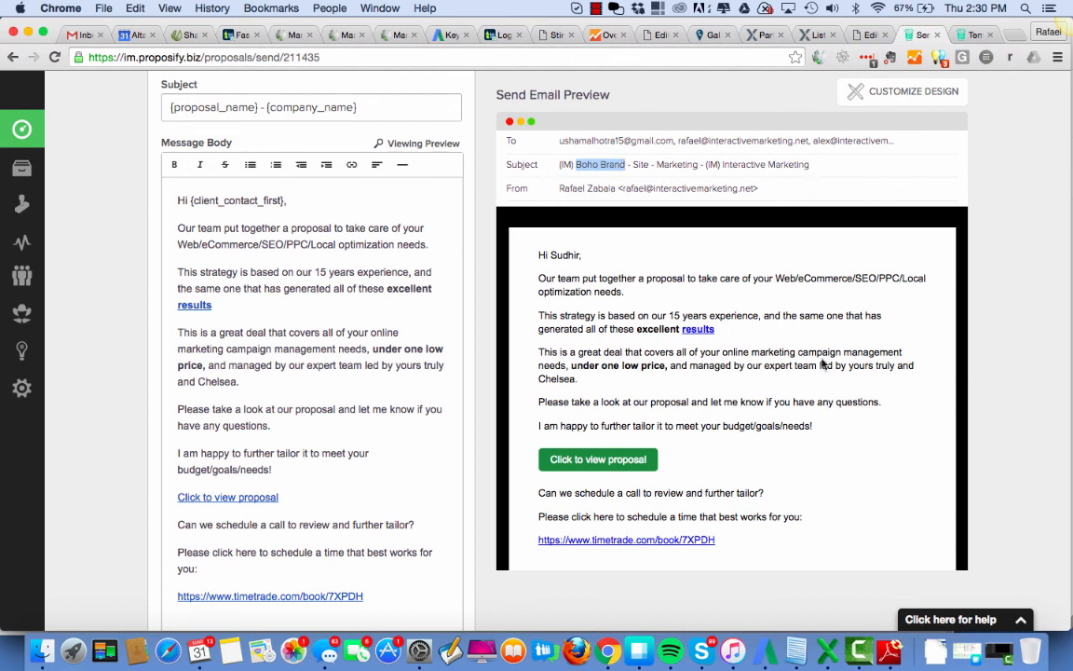
scroll(791, 400, down, 1)
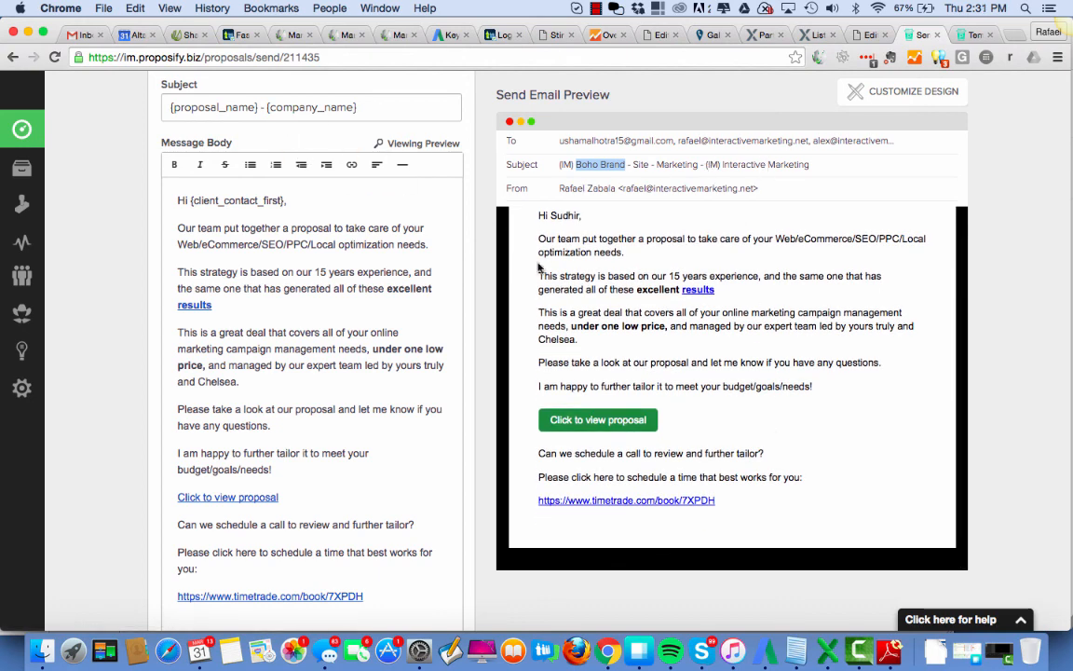
scroll(694, 352, up, 1)
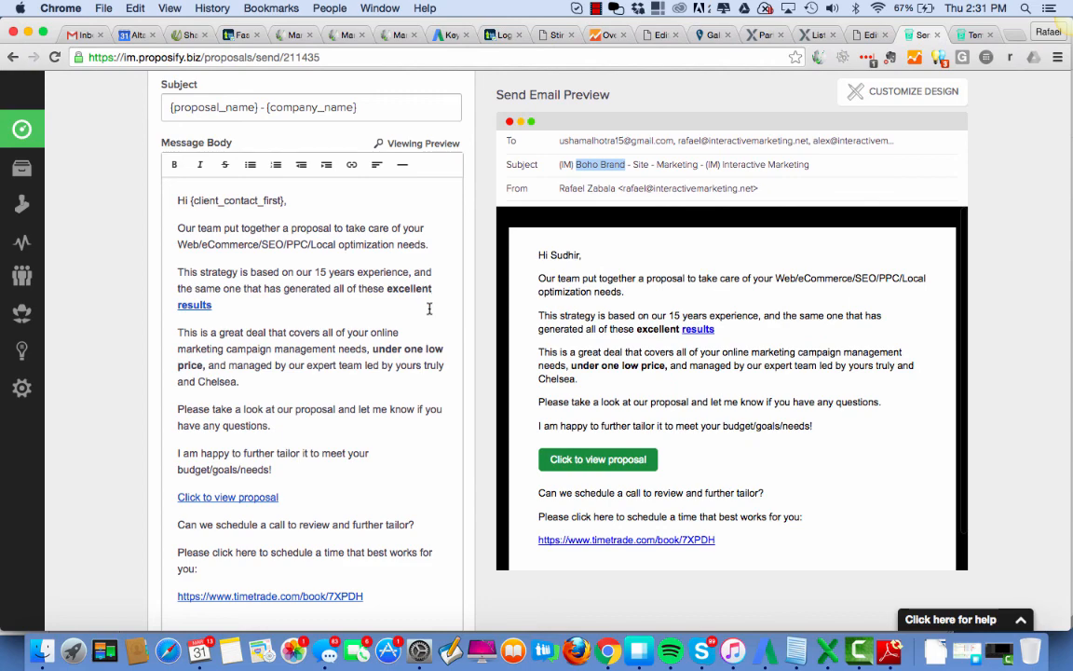
scroll(429, 308, up, 10)
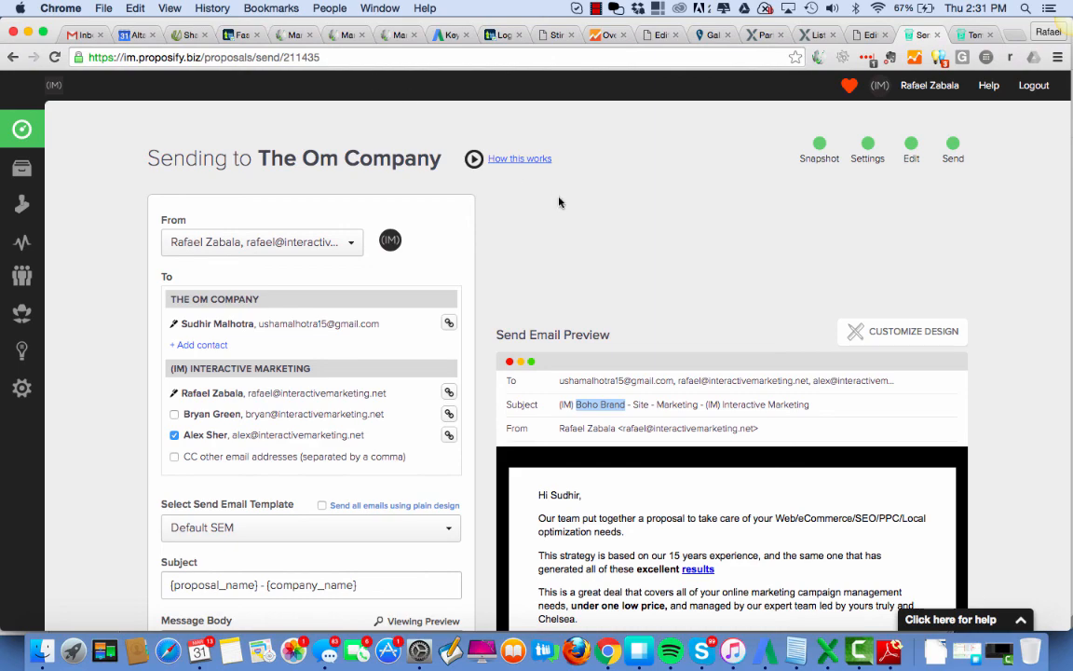
Enable a client reminder in 2 days, then send the proposal to the client and confirm
scroll(559, 200, down, 5)
scroll(559, 199, down, 4)
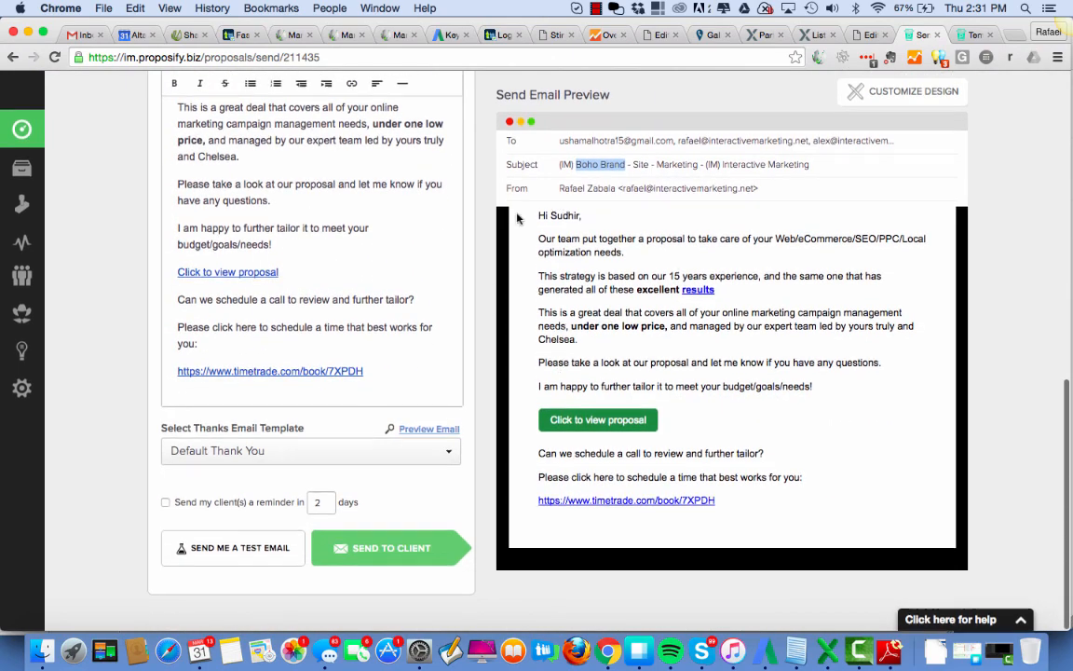
click(166, 503)
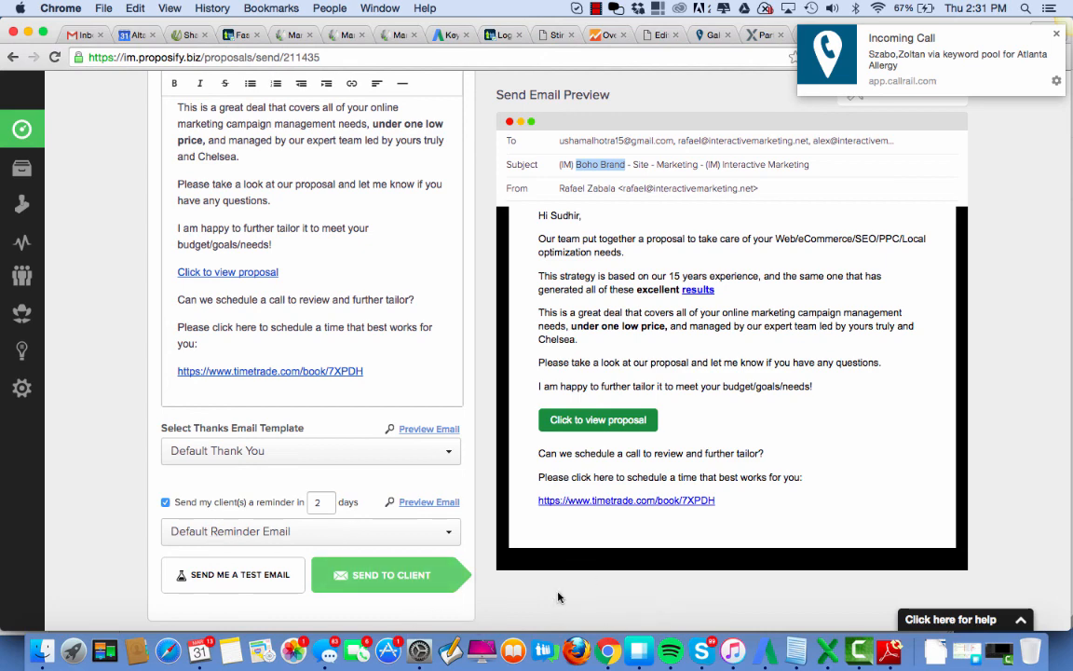
click(418, 587)
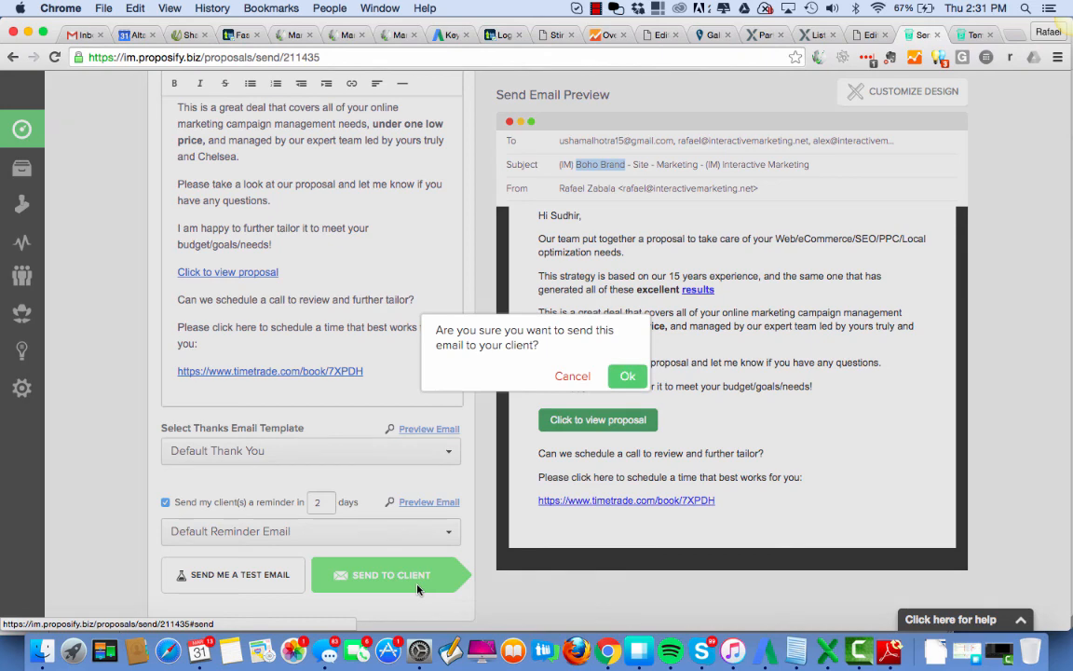
click(629, 377)
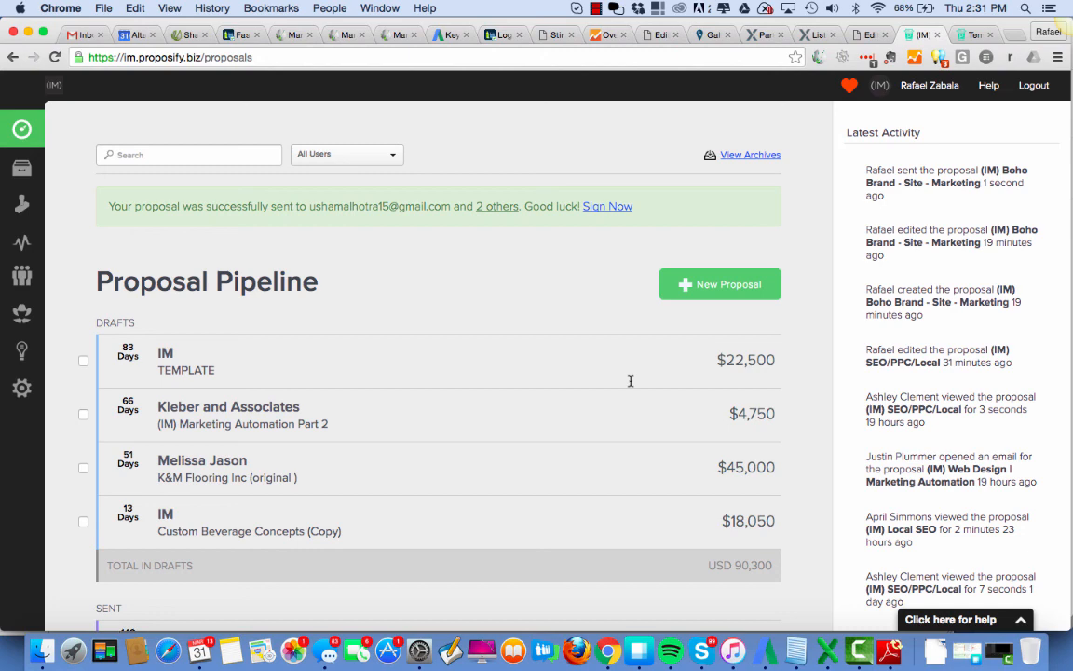
Scroll the pipeline to show The Om Company proposal under Sent at $10,600
scroll(630, 380, down, 10)
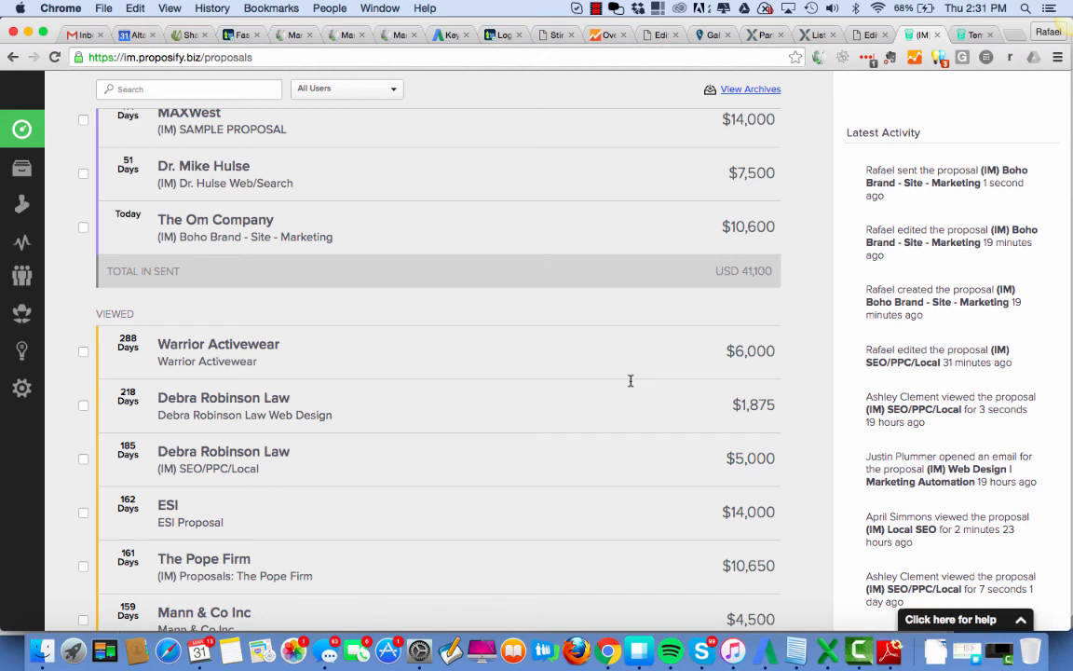
scroll(631, 380, up, 1)
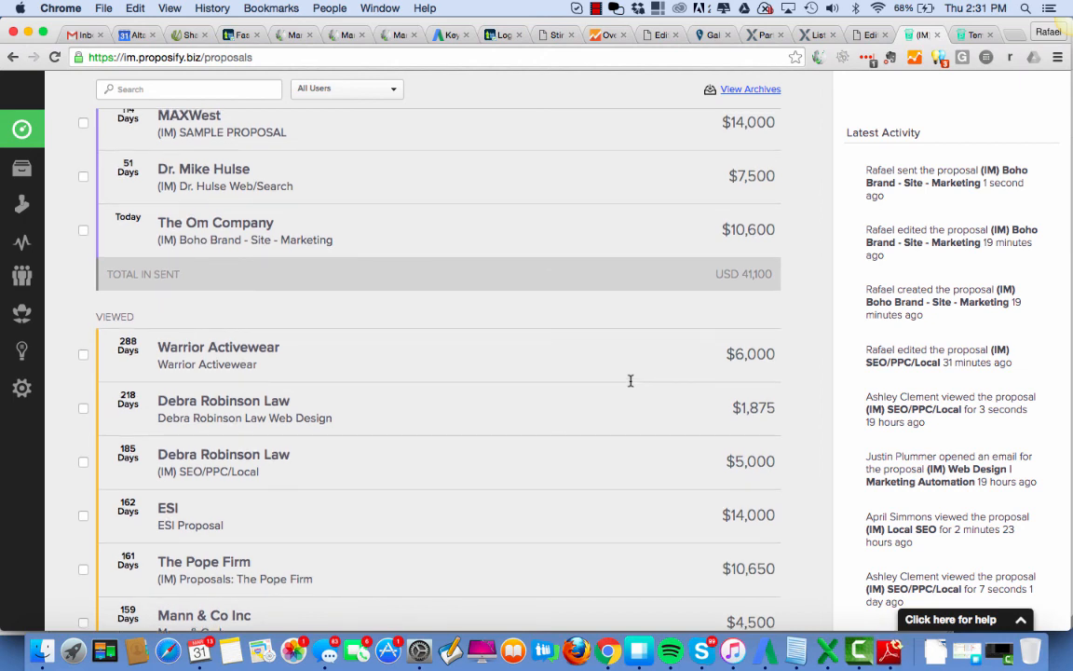